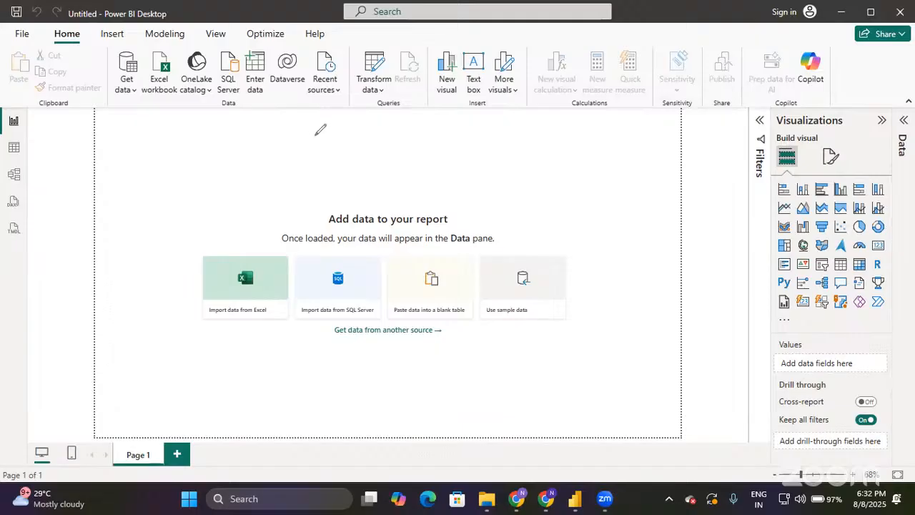
# Step: Handwrite "Power Query Editor" as an annotation over the blank report canvas, underline each word, and clear it
pyautogui.moveTo(309, 157)
pyautogui.mouseDown()
pyautogui.moveTo(312, 125)
pyautogui.moveTo(310, 141)
pyautogui.moveTo(329, 158)
pyautogui.moveTo(355, 134)
pyautogui.moveTo(419, 140)
pyautogui.moveTo(411, 146)
pyautogui.moveTo(448, 147)
pyautogui.moveTo(457, 159)
pyautogui.moveTo(449, 174)
pyautogui.mouseUp()
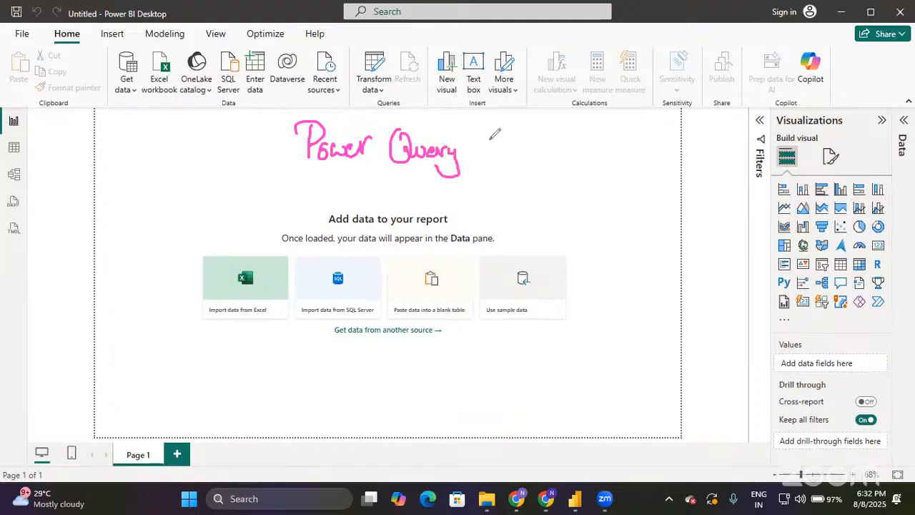
pyautogui.moveTo(489, 130)
pyautogui.mouseDown()
pyautogui.moveTo(494, 146)
pyautogui.moveTo(558, 138)
pyautogui.mouseUp()
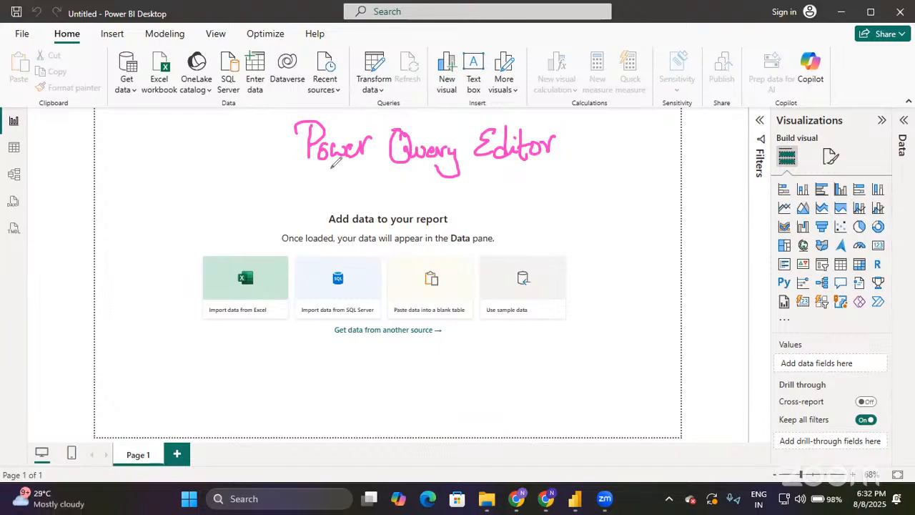
pyautogui.moveTo(307, 166); pyautogui.dragTo(548, 165)
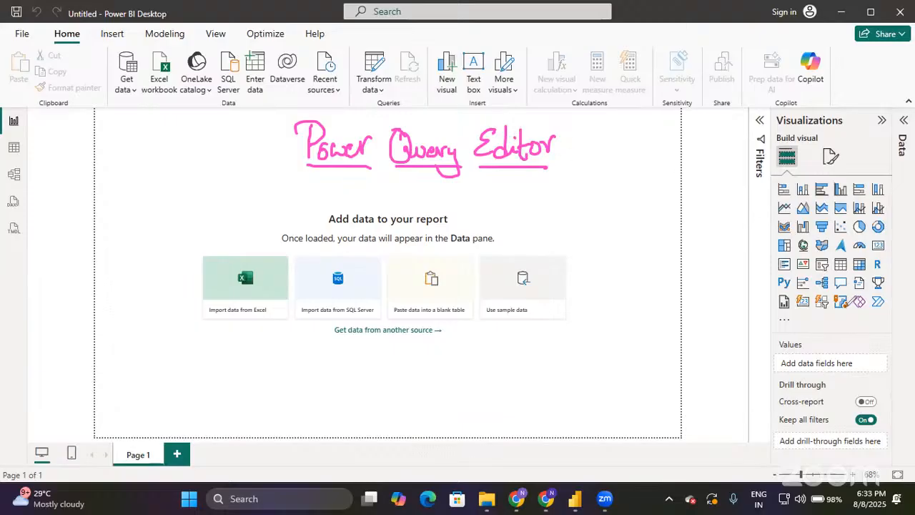
pyautogui.click(867, 330)
# Step: Handwrite the annotation "Power Pivot → Data Modelling" across the report canvas and underline the words "Data Modelling"
pyautogui.moveTo(355, 128)
pyautogui.mouseDown()
pyautogui.moveTo(355, 150)
pyautogui.moveTo(378, 135)
pyautogui.moveTo(481, 147)
pyautogui.moveTo(493, 131)
pyautogui.moveTo(497, 141)
pyautogui.moveTo(542, 141)
pyautogui.moveTo(532, 150)
pyautogui.mouseUp()
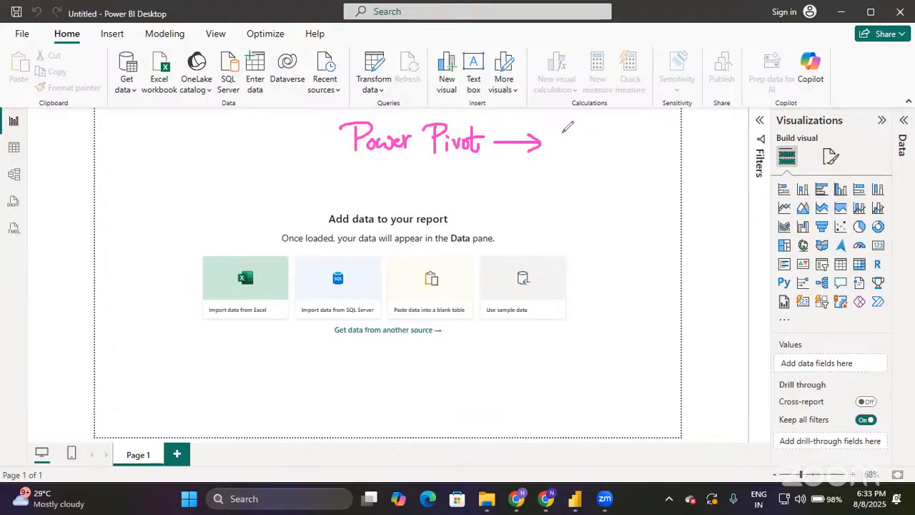
pyautogui.moveTo(548, 124)
pyautogui.mouseDown()
pyautogui.moveTo(549, 153)
pyautogui.moveTo(605, 152)
pyautogui.moveTo(614, 138)
pyautogui.mouseUp()
pyautogui.moveTo(631, 138)
pyautogui.mouseDown()
pyautogui.moveTo(633, 152)
pyautogui.moveTo(658, 127)
pyautogui.moveTo(676, 143)
pyautogui.moveTo(690, 135)
pyautogui.moveTo(748, 166)
pyautogui.moveTo(712, 163)
pyautogui.mouseUp()
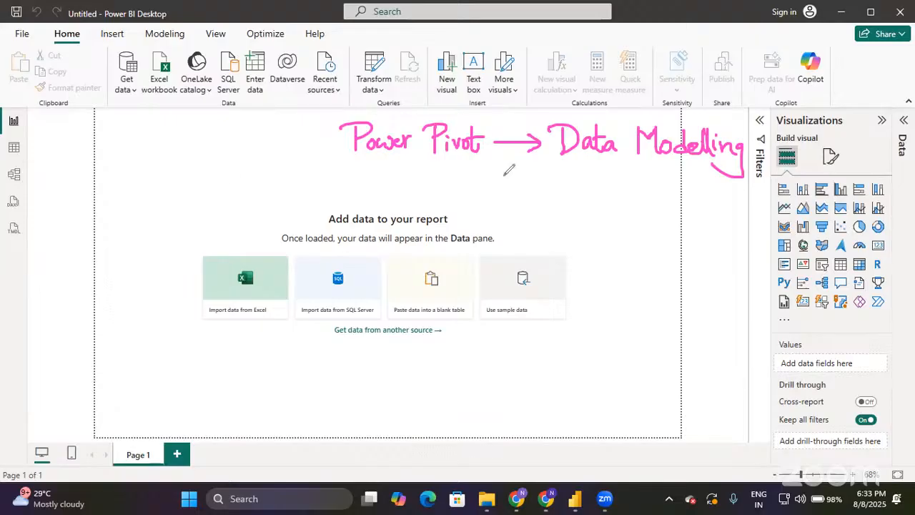
pyautogui.moveTo(564, 156); pyautogui.dragTo(725, 162)
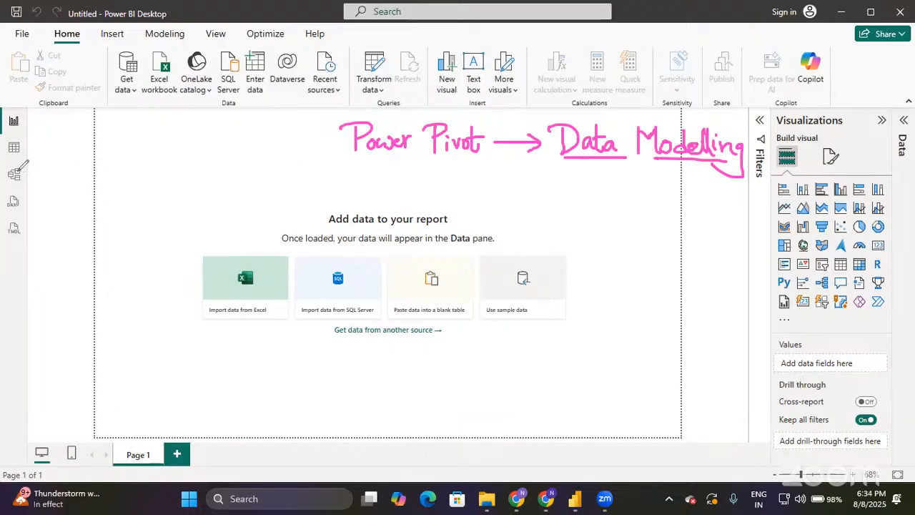
# Step: Draw an annotation box around the Model view icon and add freehand marks beneath the words "Power Pivot"
pyautogui.moveTo(22, 164)
pyautogui.mouseDown()
pyautogui.moveTo(7, 167)
pyautogui.moveTo(29, 185)
pyautogui.moveTo(23, 165)
pyautogui.mouseUp()
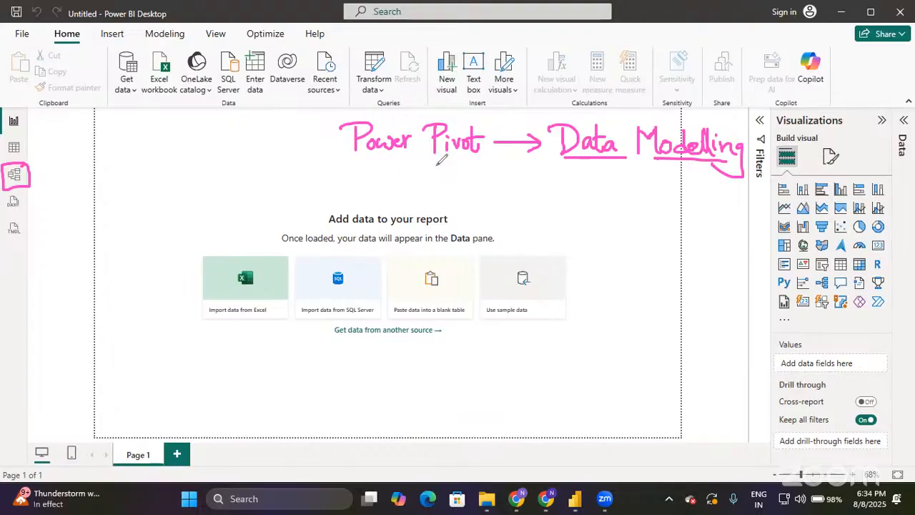
pyautogui.moveTo(366, 169)
pyautogui.mouseDown()
pyautogui.moveTo(366, 192)
pyautogui.moveTo(395, 172)
pyautogui.moveTo(406, 193)
pyautogui.mouseUp()
pyautogui.moveTo(388, 184); pyautogui.dragTo(423, 193)
pyautogui.moveTo(423, 175); pyautogui.dragTo(407, 193)
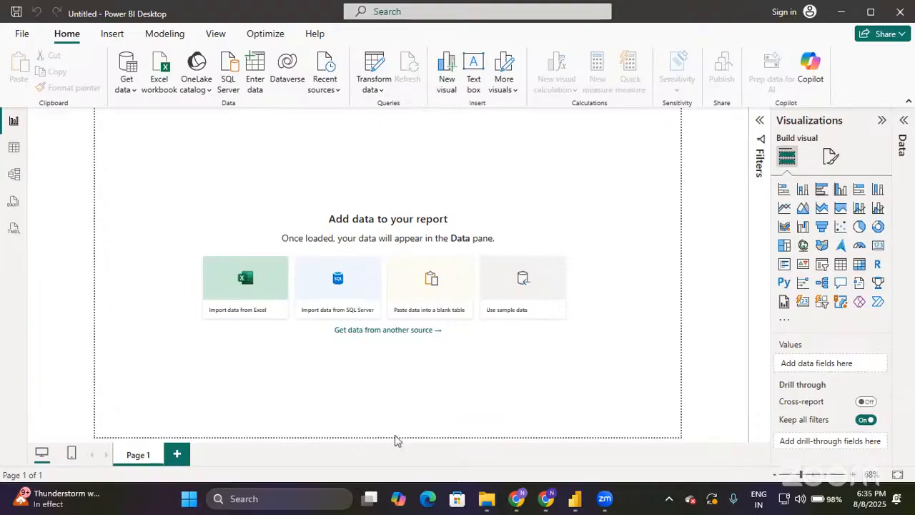
# Step: Switch to Excel 2013 and create a blank workbook
pyautogui.click(303, 499)
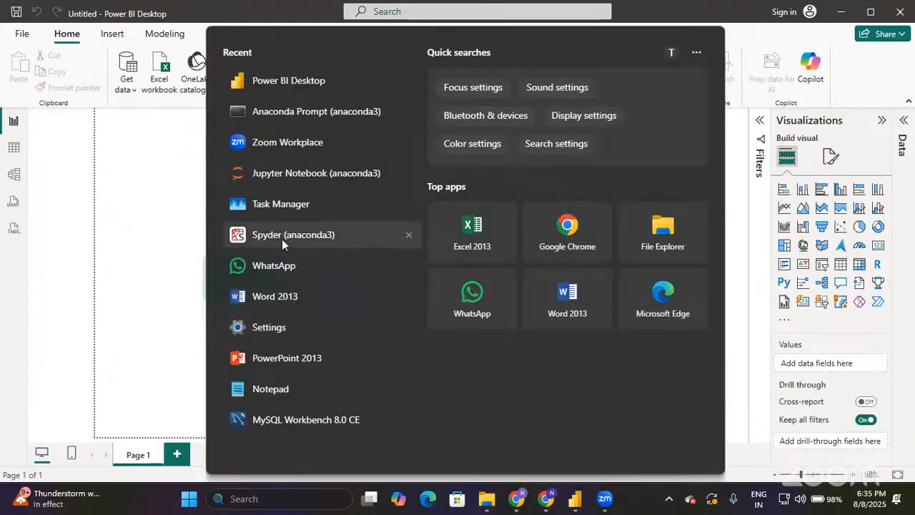
pyautogui.write('exce')
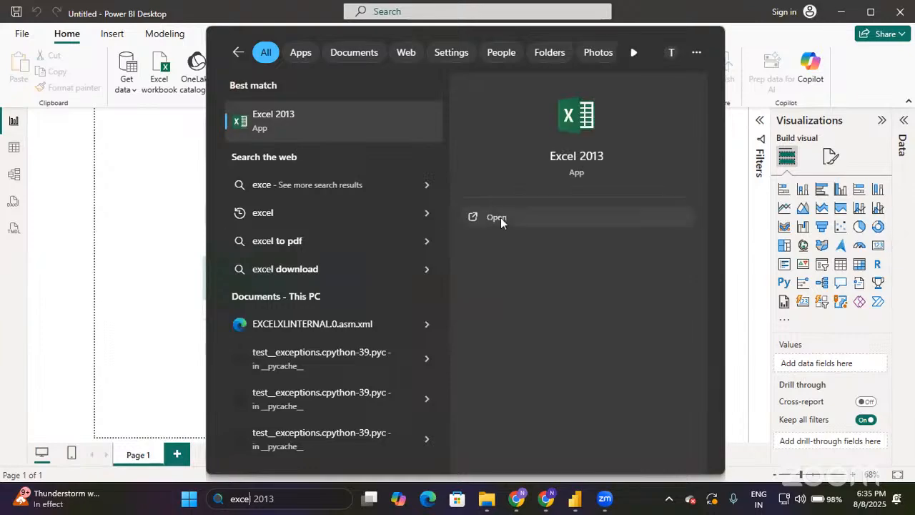
pyautogui.click(501, 218)
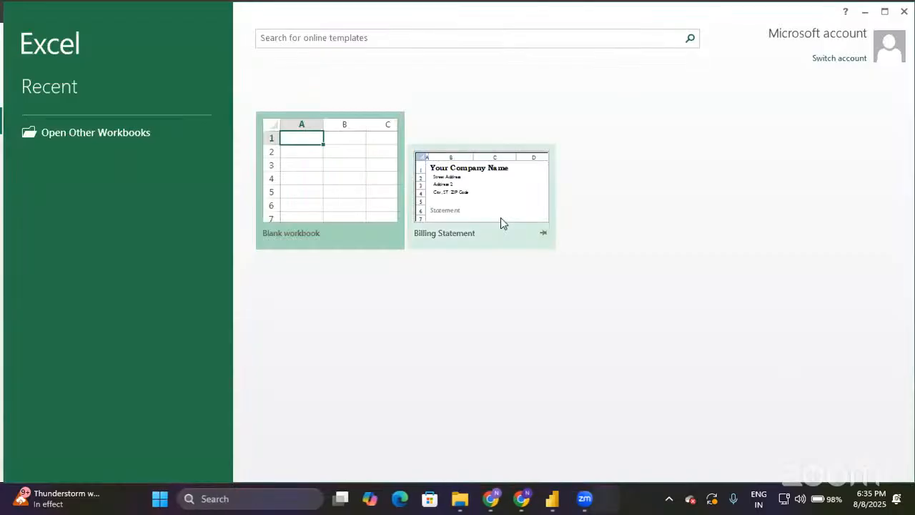
pyautogui.click(378, 193)
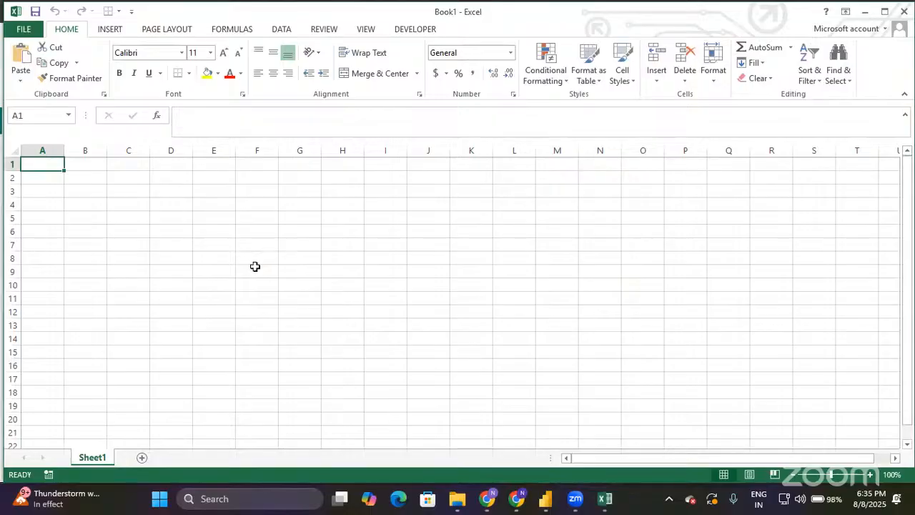
# Step: Enter the heading "Normalized fashion" in cell A1
pyautogui.scroll(3, 255, 266)
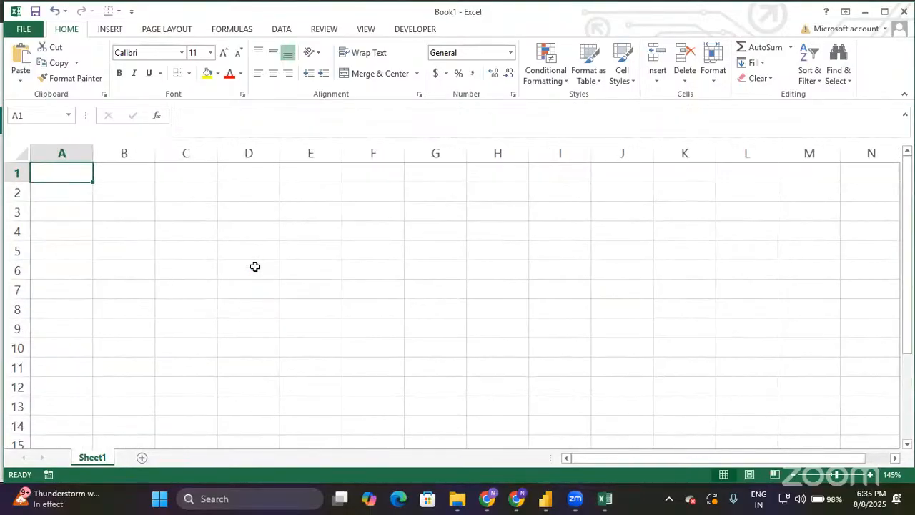
pyautogui.scroll(5, 255, 266)
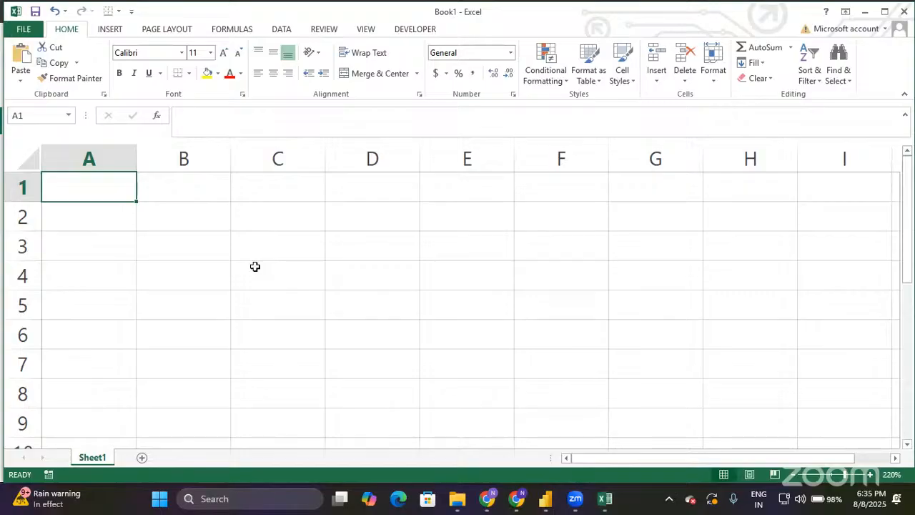
pyautogui.write('Nor')
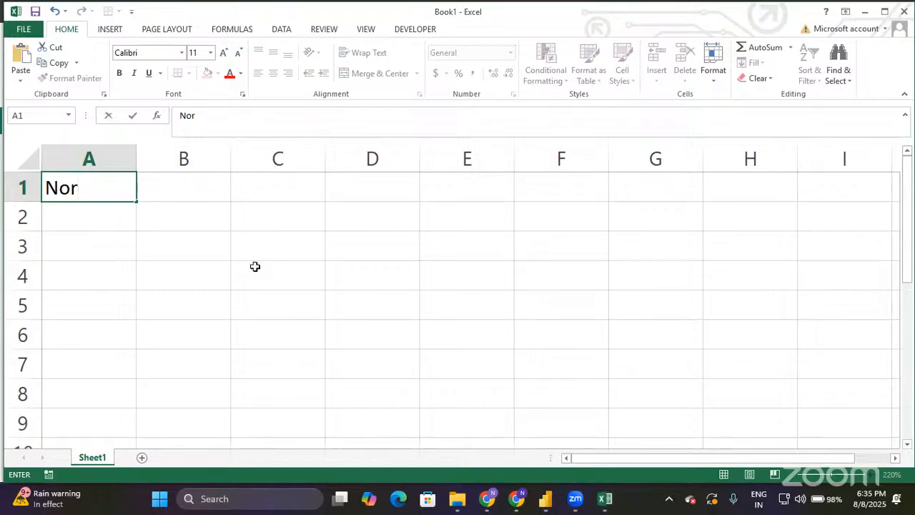
pyautogui.write('malized fa')
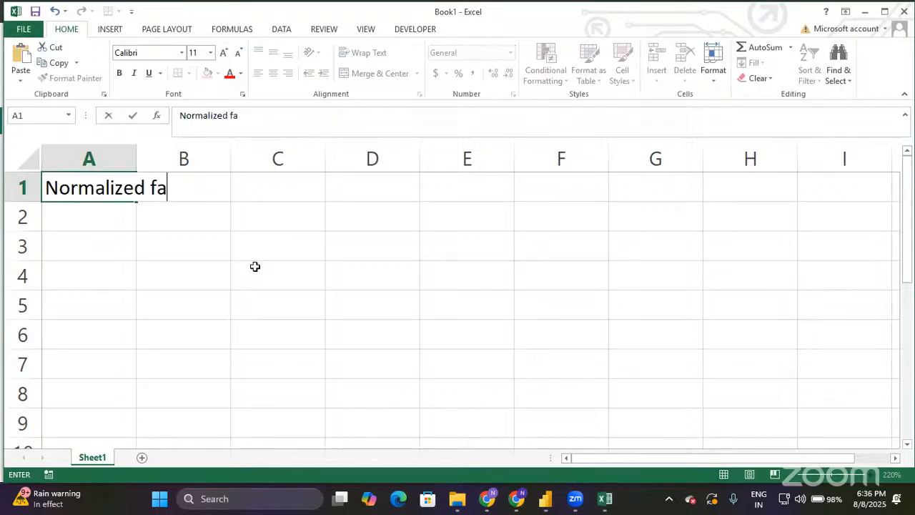
pyautogui.write('shio')
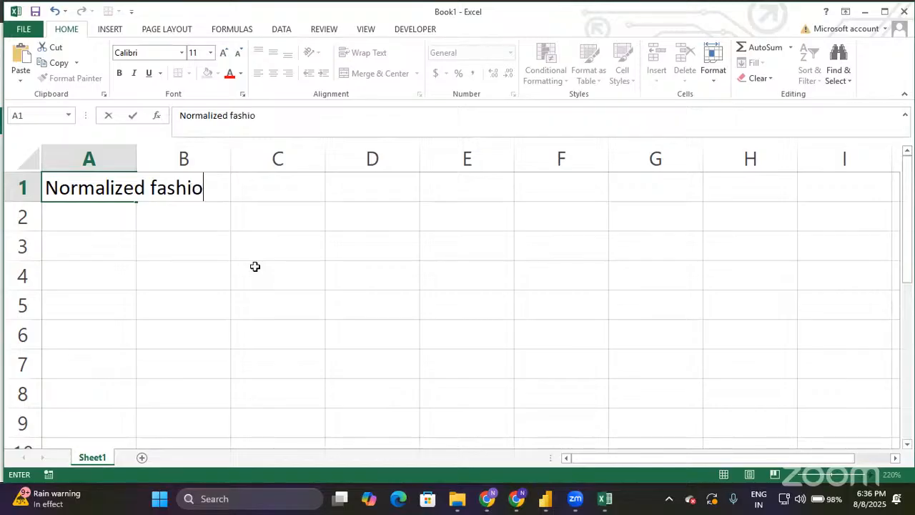
pyautogui.write('n')
pyautogui.press('Tab')
pyautogui.press('Tab')
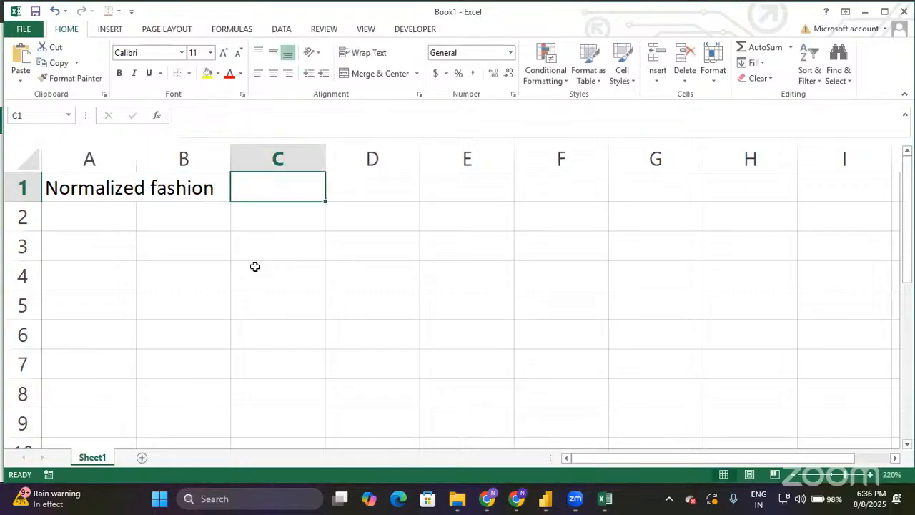
# Step: Enter the heading "Denormalized fashion" in cell E1
pyautogui.press('Tab')
pyautogui.press('Tab')
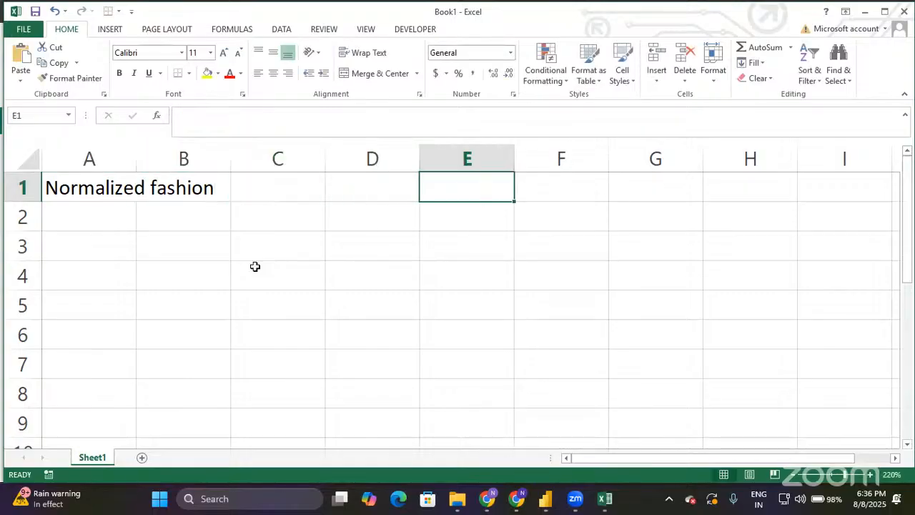
pyautogui.write('Den')
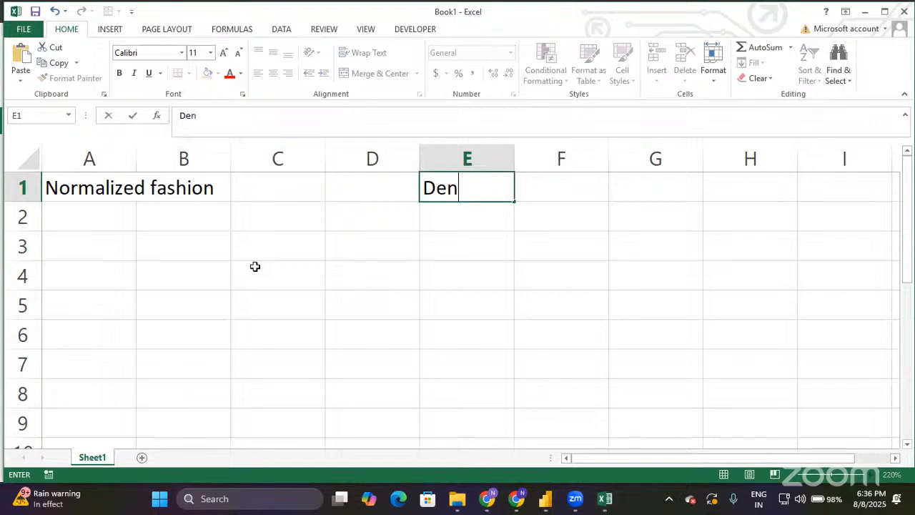
pyautogui.write('ormal')
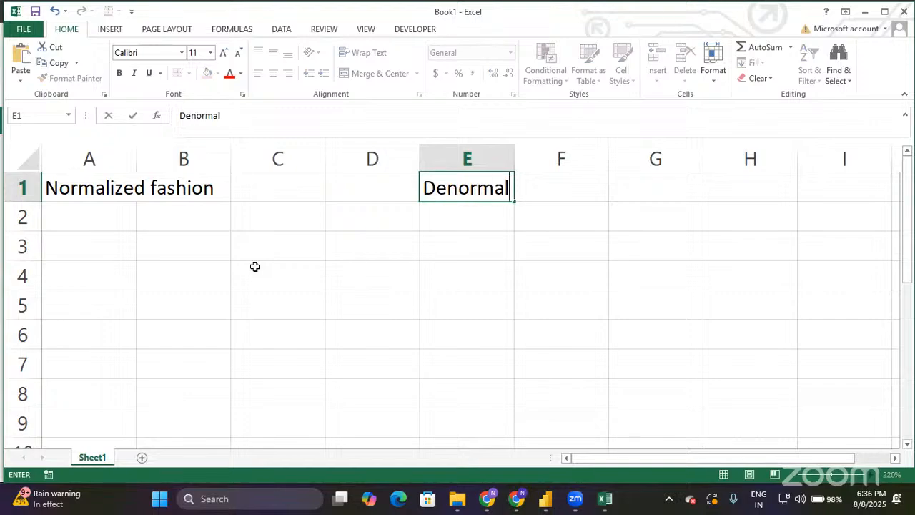
pyautogui.write('ized')
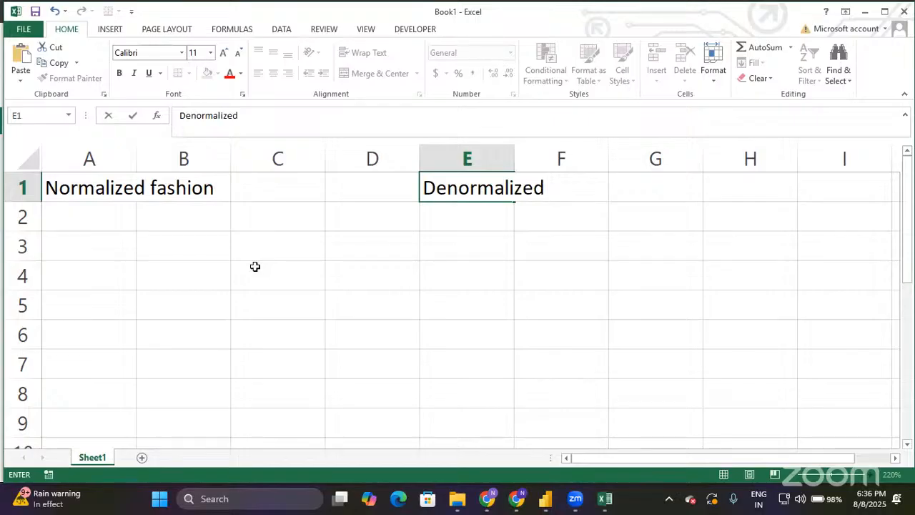
pyautogui.write(' fashio')
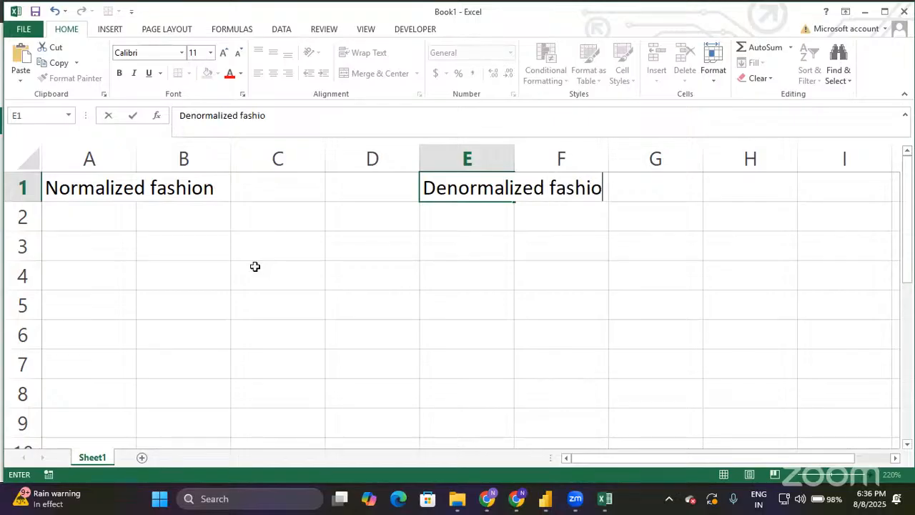
pyautogui.write('n')
pyautogui.hotkey('ctrl', 'b')
pyautogui.press('Return')
# Step: Make the headings in cells E1 and A1 bold
pyautogui.press('Up')
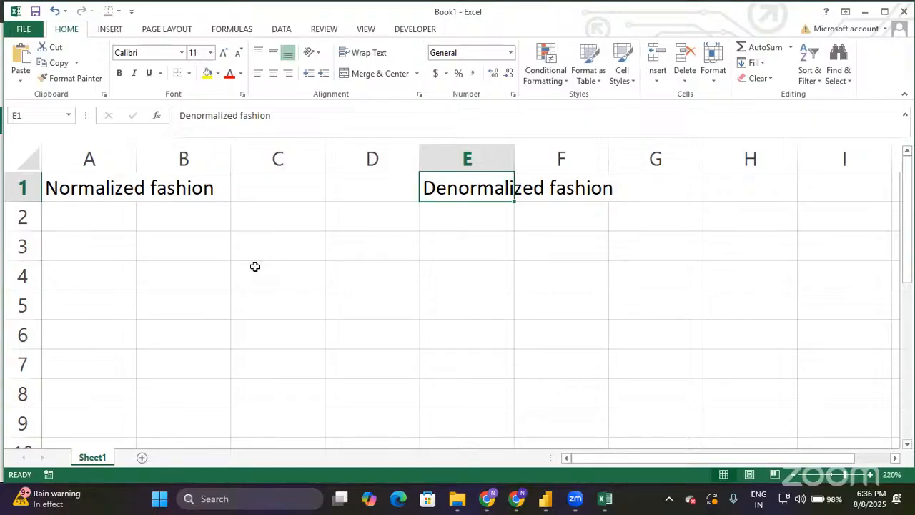
pyautogui.hotkey('ctrl', 'b')
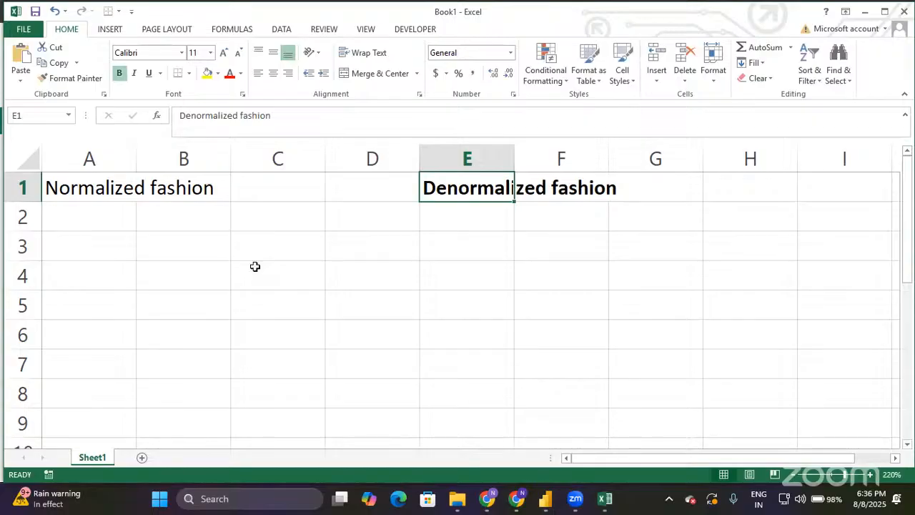
pyautogui.press('Left')
pyautogui.press('Left')
pyautogui.press('Left')
pyautogui.press('Left')
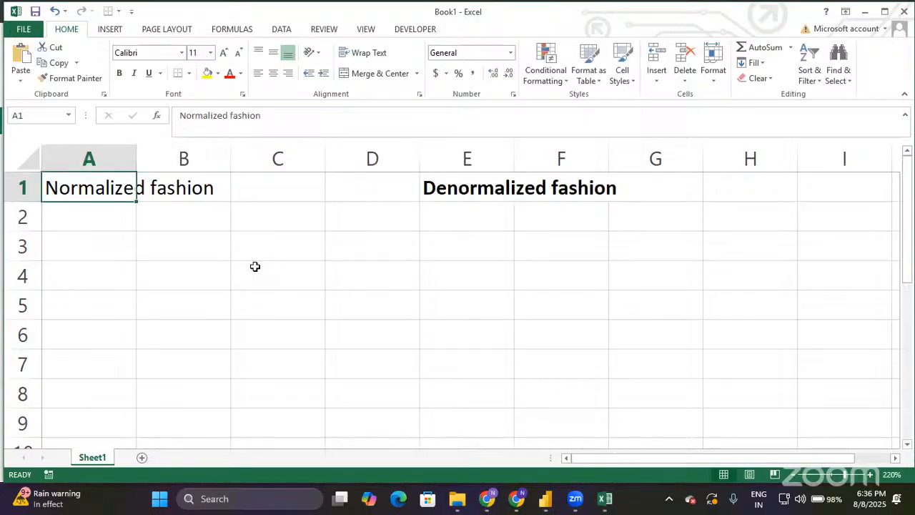
pyautogui.hotkey('ctrl', 'b')
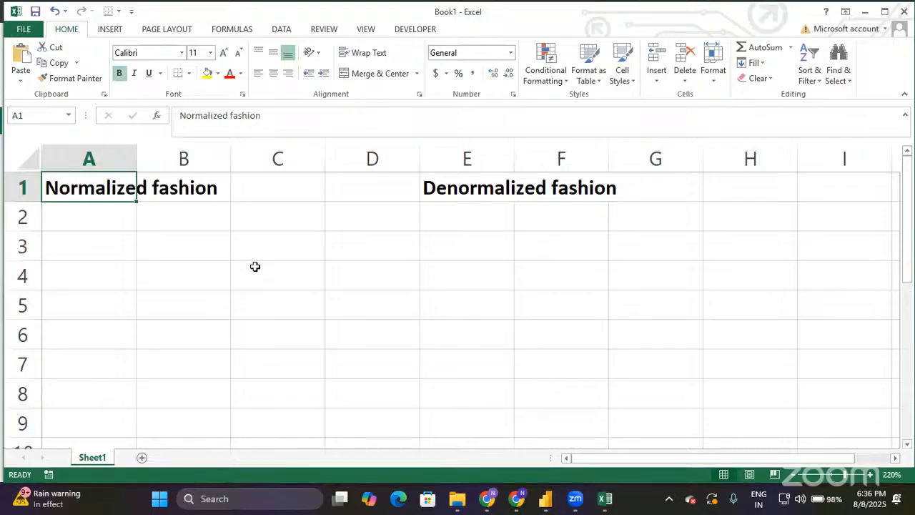
pyautogui.press('Right')
pyautogui.press('Right')
pyautogui.press('Right')
pyautogui.press('Right')
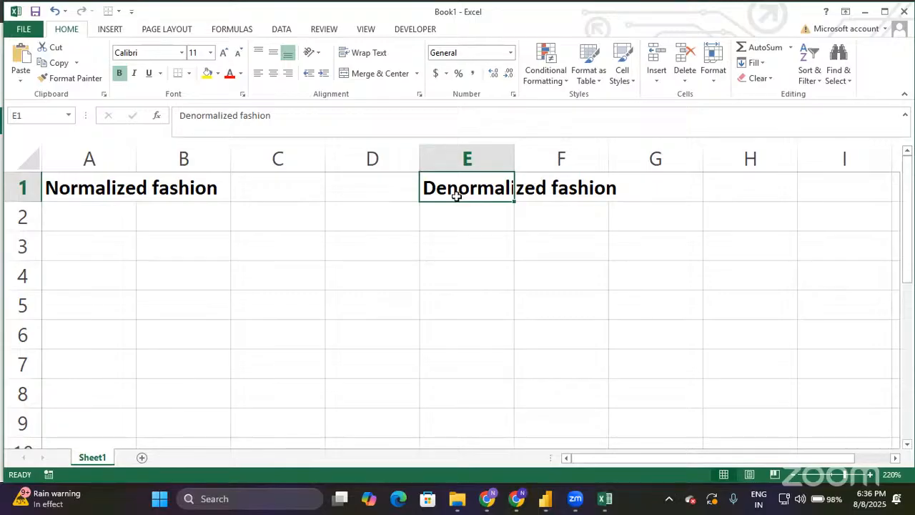
pyautogui.click(113, 186)
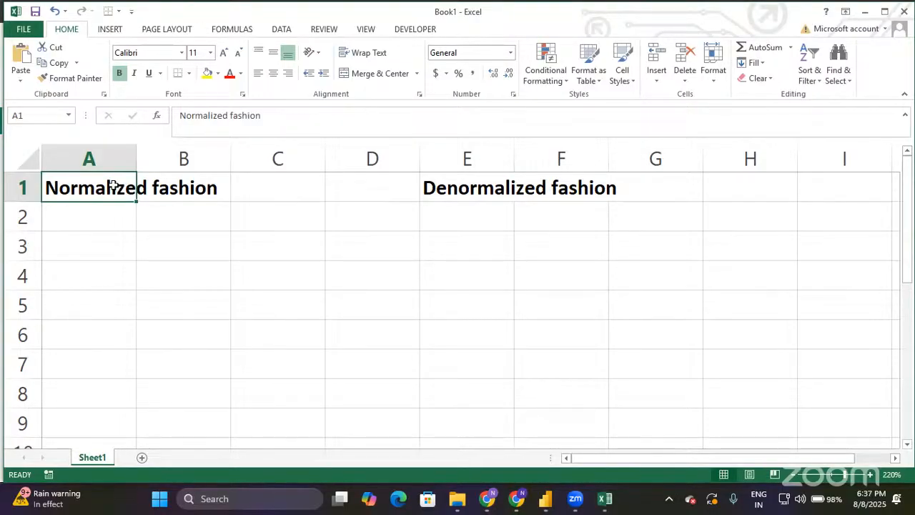
pyautogui.press('Down')
pyautogui.press('Right')
pyautogui.press('Right')
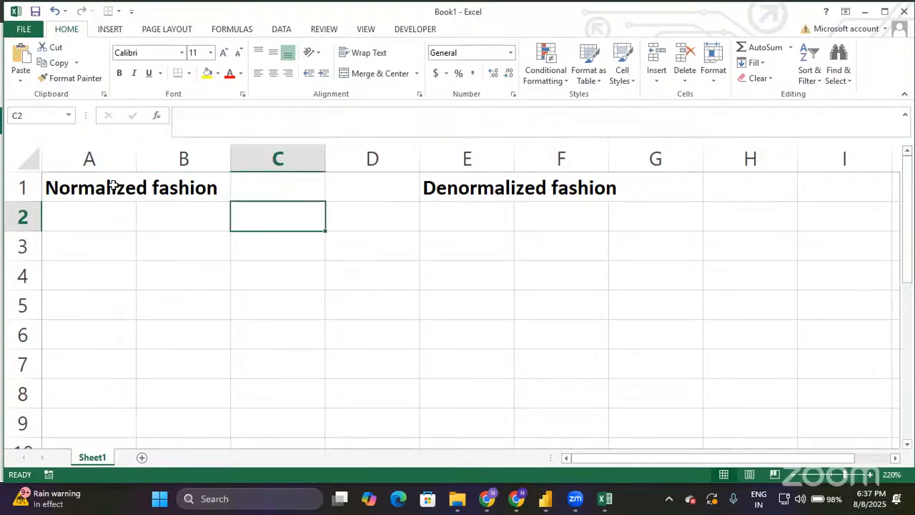
# Step: Remove the bold formatting from the "Denormalized fashion" heading in E1 and reapply it
pyautogui.press('Up')
pyautogui.press('Right')
pyautogui.press('Right')
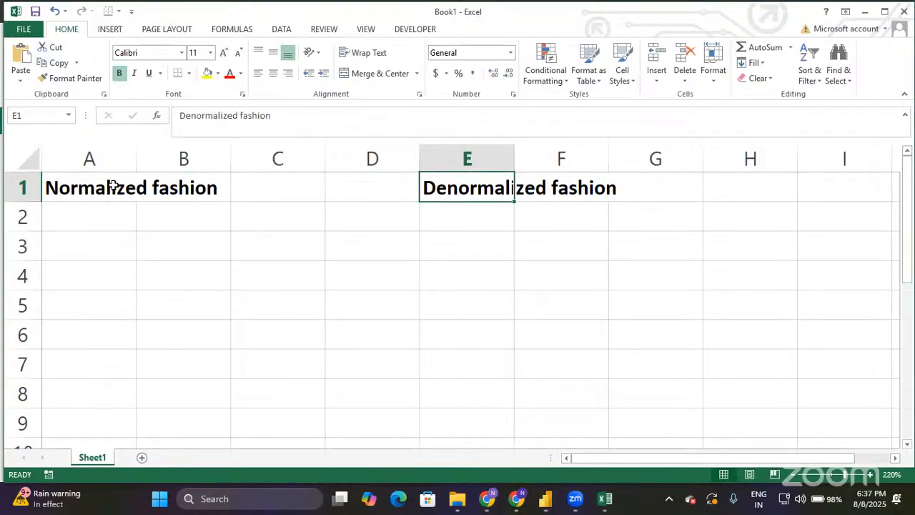
pyautogui.hotkey('ctrl', 'b')
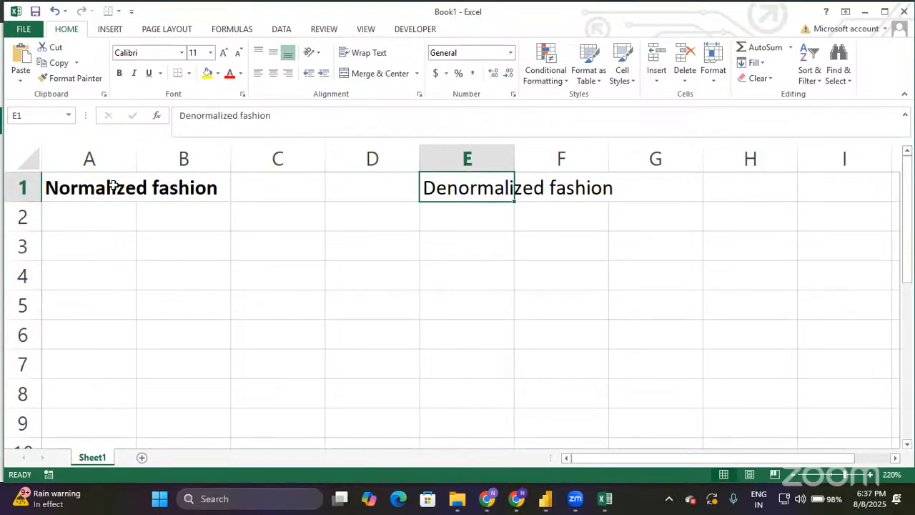
pyautogui.hotkey('ctrl', 'b')
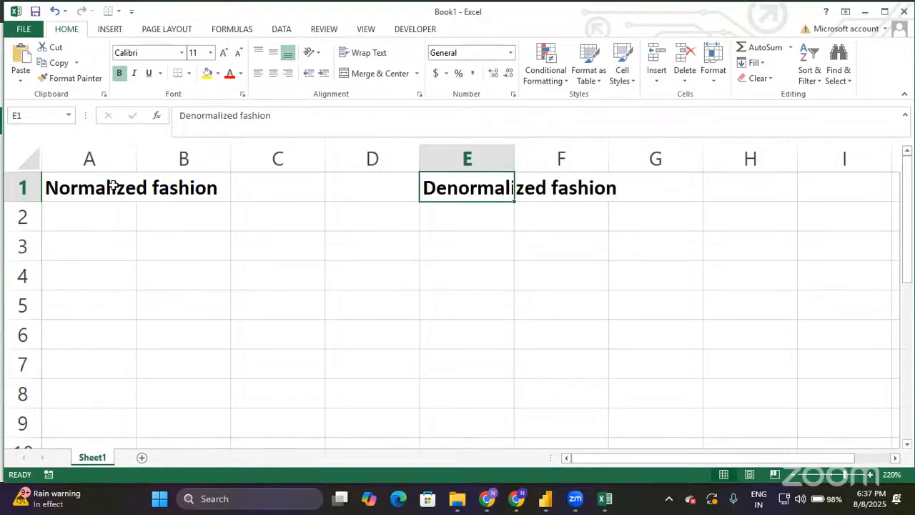
# Step: Copy the "Denormalized fashion" heading from cell E1 into cell C3
pyautogui.hotkey('ctrl', 'c')
pyautogui.press('Down')
pyautogui.press('Down')
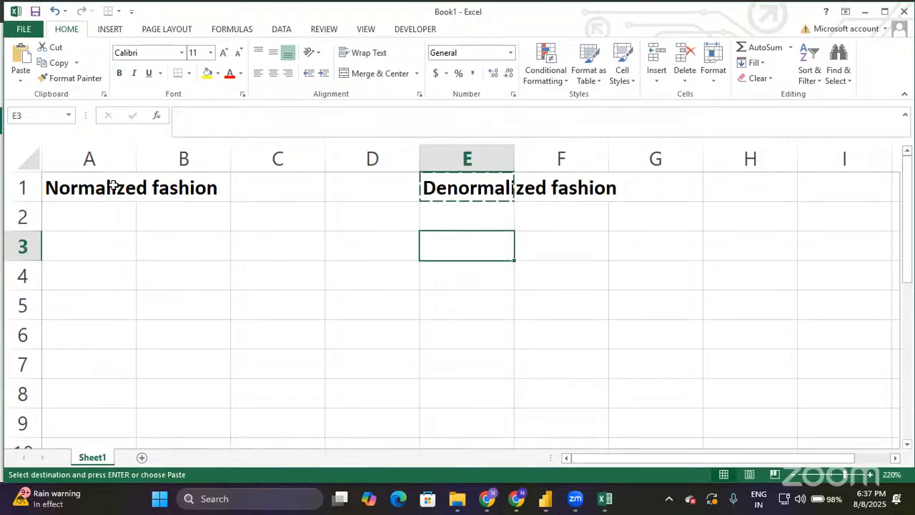
pyautogui.press('Left')
pyautogui.press('Left')
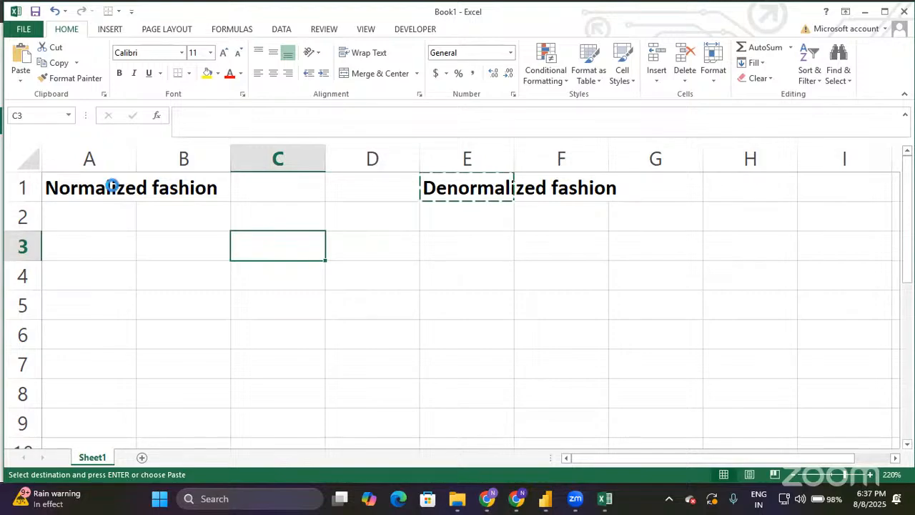
pyautogui.hotkey('ctrl', 'v')
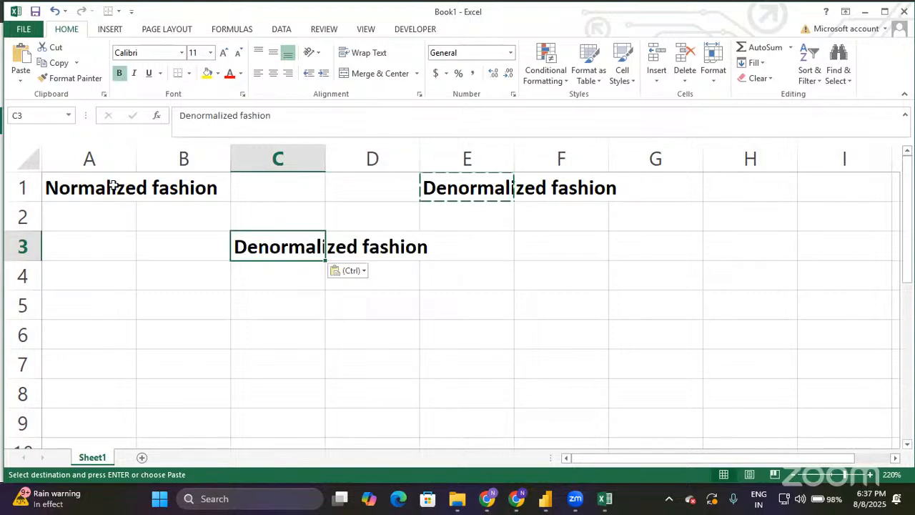
# Step: Change the heading text in cell C3 to "Denormalized Data"
pyautogui.click(290, 120)
pyautogui.press('BackSpace')
pyautogui.press('BackSpace')
pyautogui.press('BackSpace')
pyautogui.press('BackSpace')
pyautogui.press('BackSpace')
pyautogui.press('BackSpace')
pyautogui.press('BackSpace')
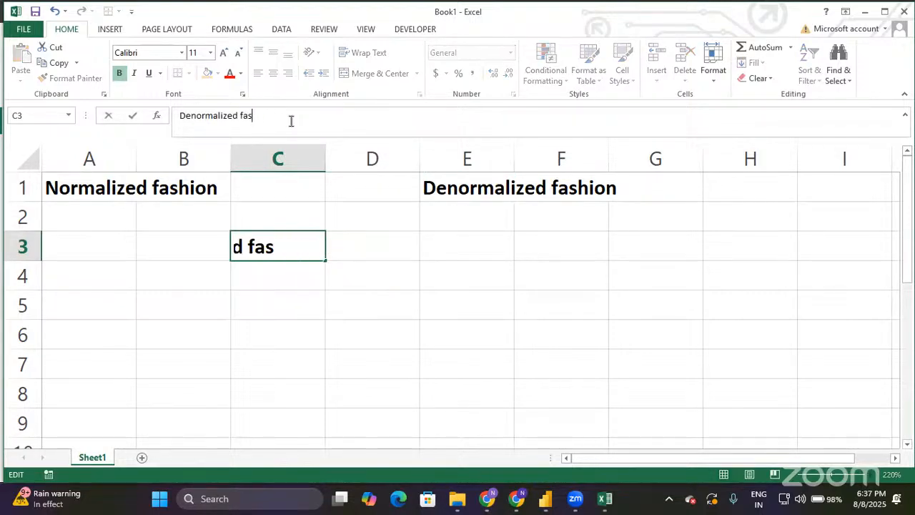
pyautogui.write('Data')
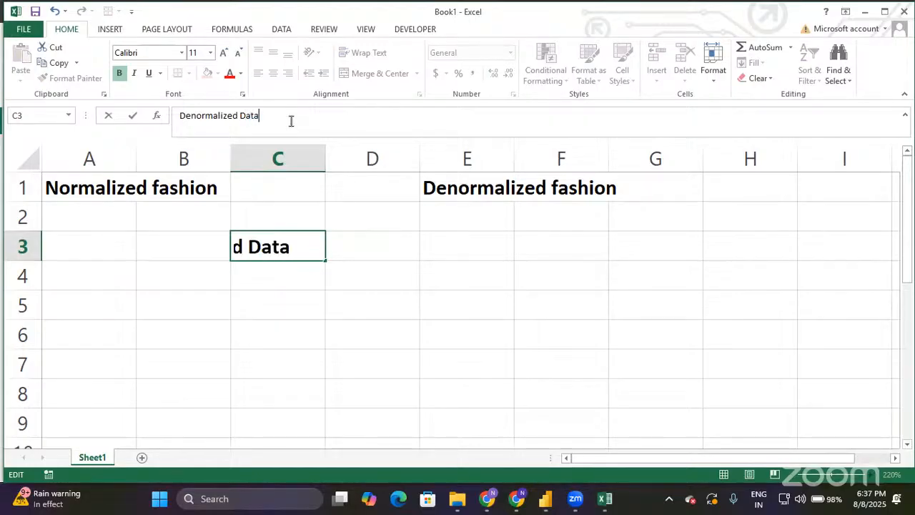
pyautogui.press('Return')
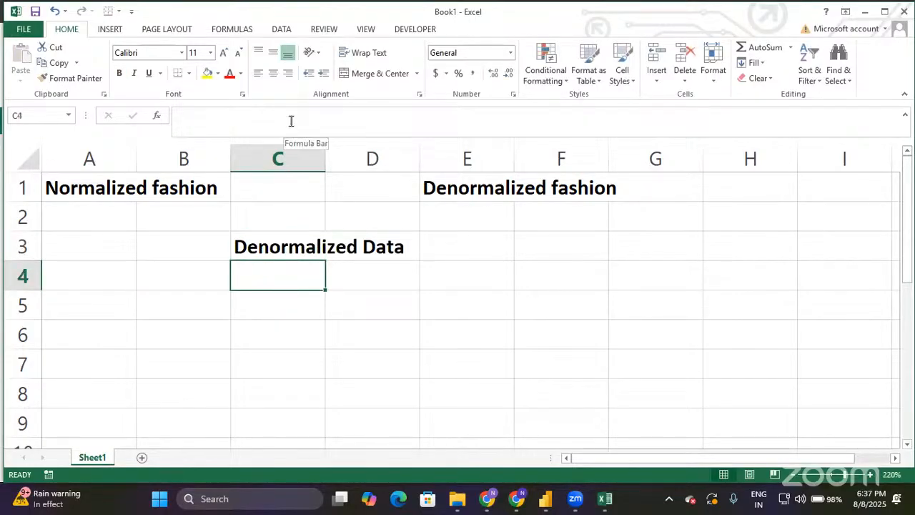
# Step: Enter the column headers "S.No" in cell A4 and "Name" in cell B4
pyautogui.press('Left')
pyautogui.press('Left')
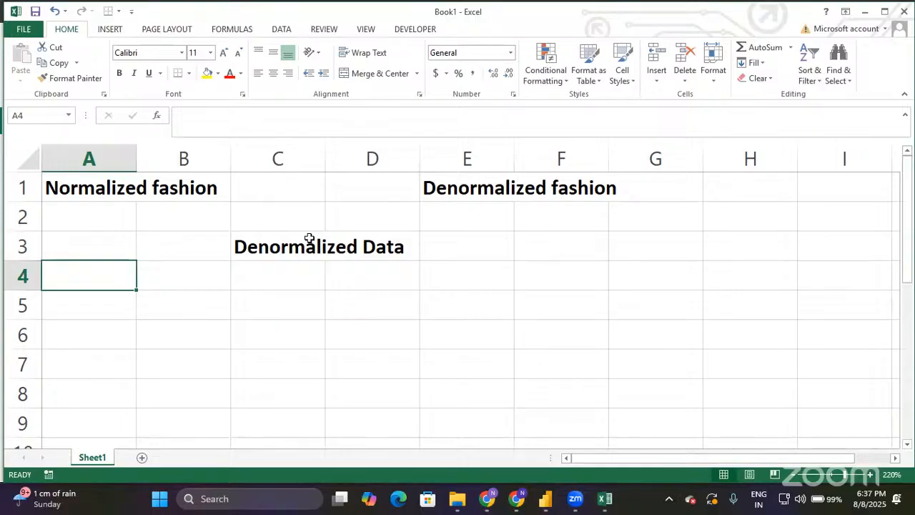
pyautogui.write('S.N')
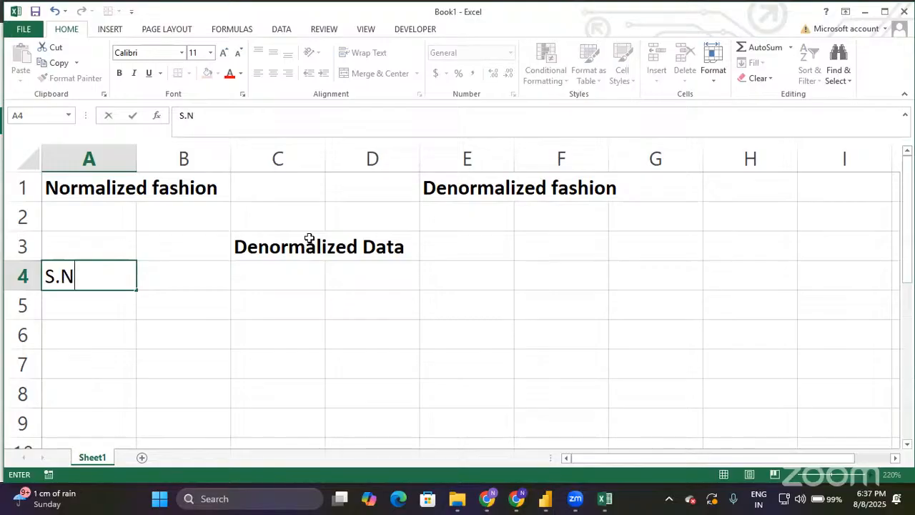
pyautogui.write('o')
pyautogui.press('Tab')
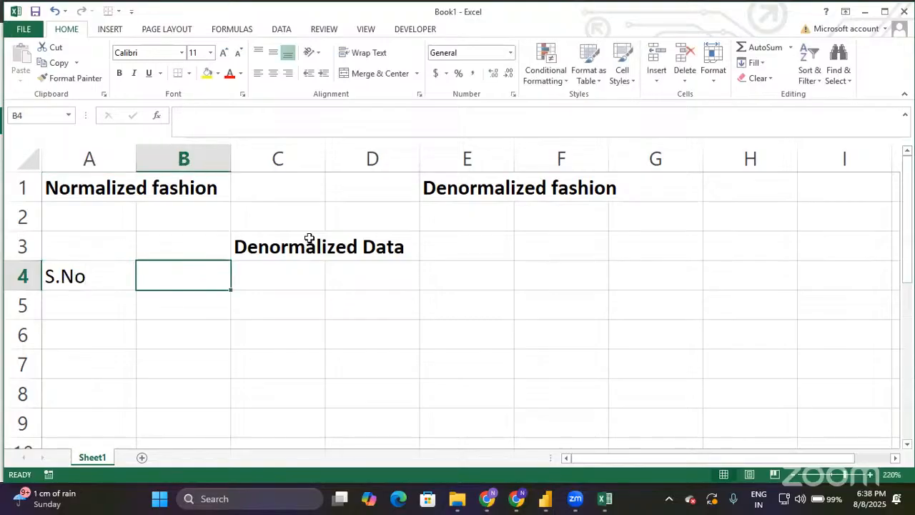
pyautogui.write('Name')
pyautogui.press('Tab')
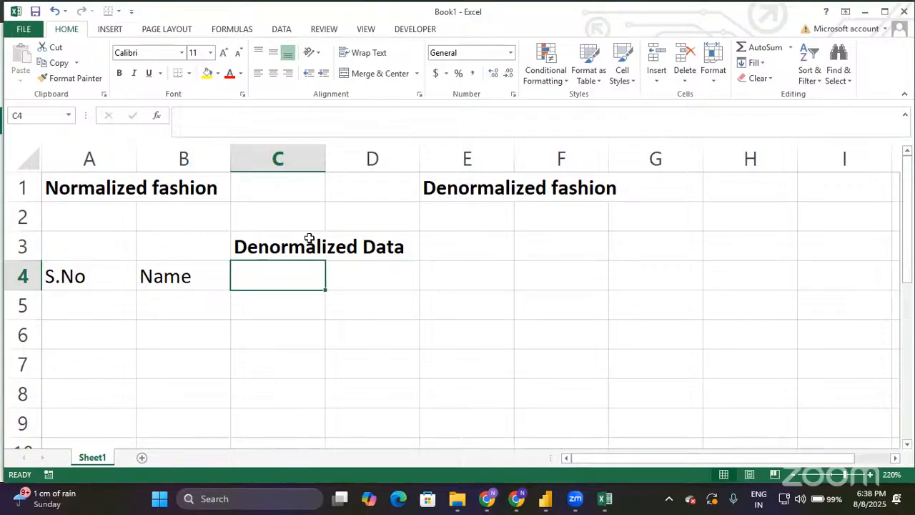
# Step: Enter the column headers "Dept", "Dept Manager" and "Dept mail ID" in cells C4 to E4
pyautogui.write('Dept')
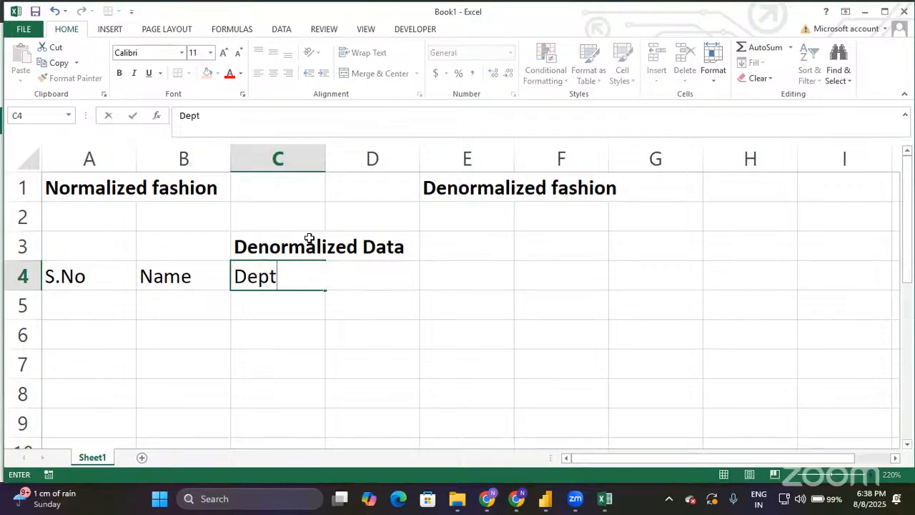
pyautogui.press('Tab')
pyautogui.write('Dept ')
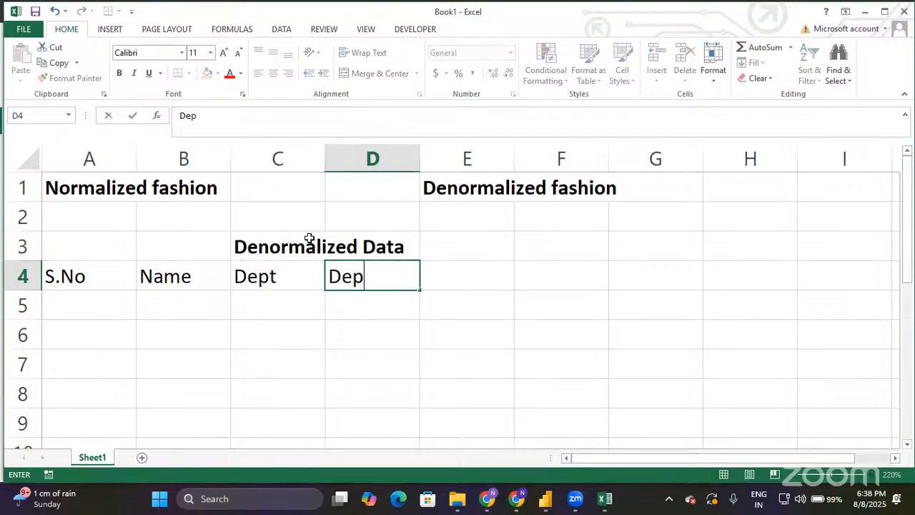
pyautogui.write('Maga')
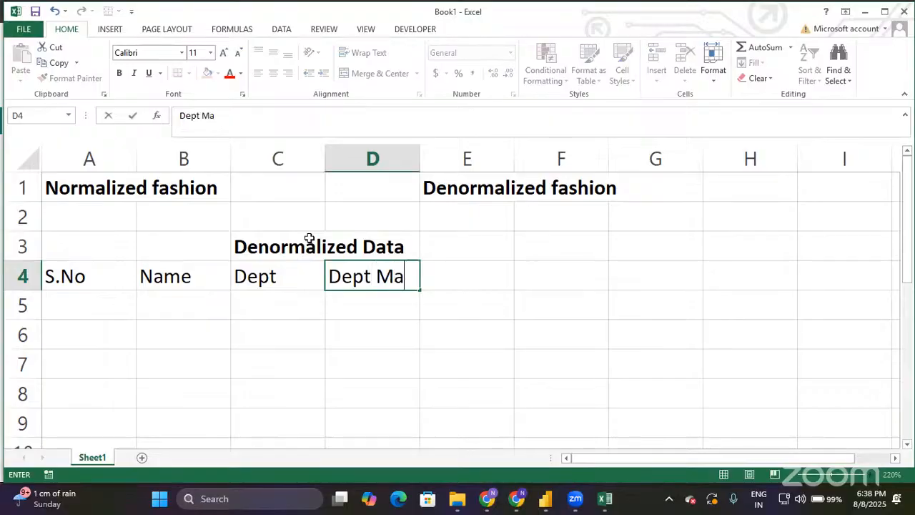
pyautogui.press('BackSpace')
pyautogui.press('BackSpace')
pyautogui.write('nager')
pyautogui.press('Tab')
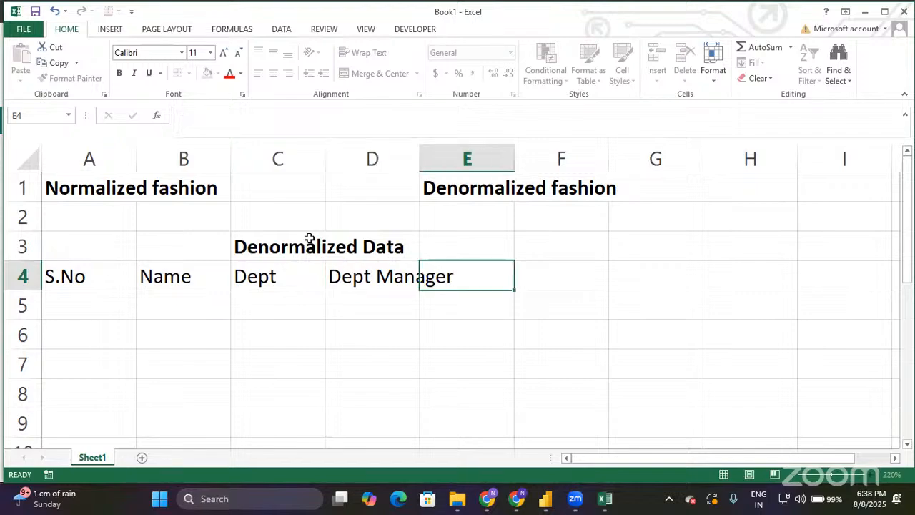
pyautogui.write('Dept ')
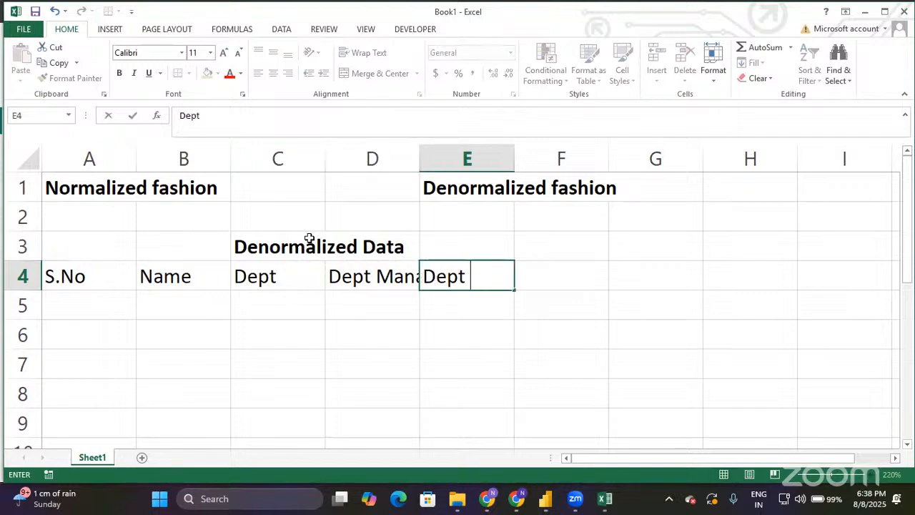
pyautogui.write('mail ID')
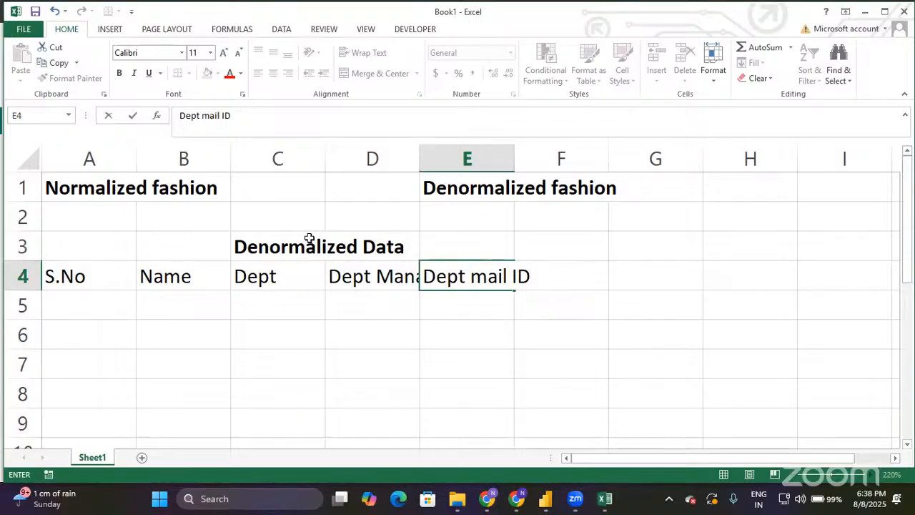
pyautogui.press('Return')
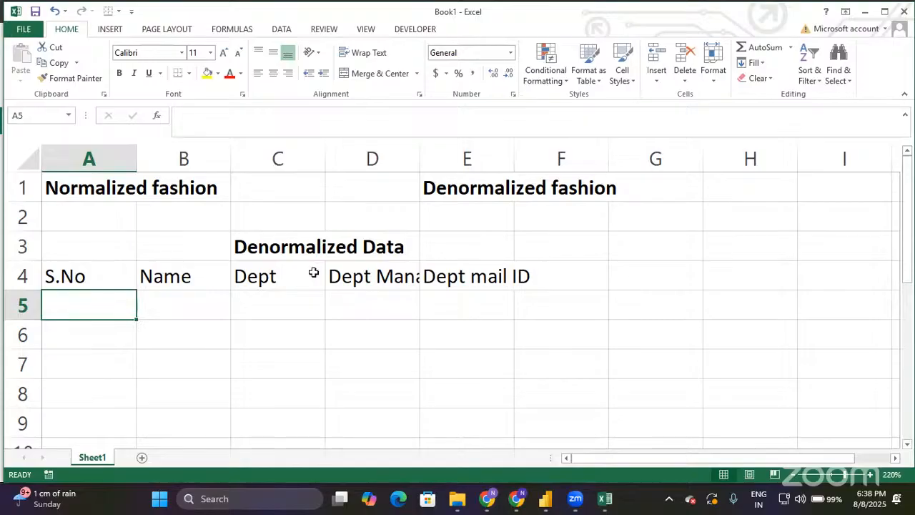
# Step: Enter the serial numbers 1 to 5 under S.No in cells A5 to A9
pyautogui.scroll(-1, 313, 272)
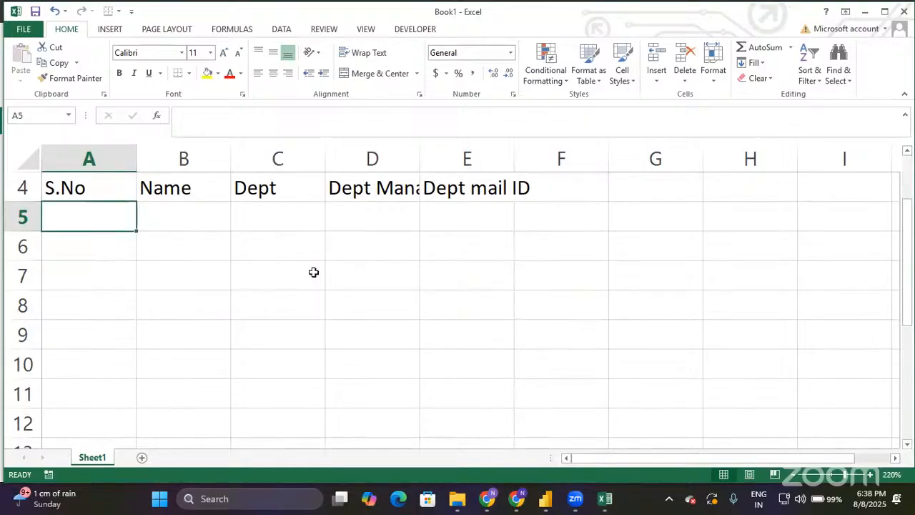
pyautogui.scroll(1, 313, 272)
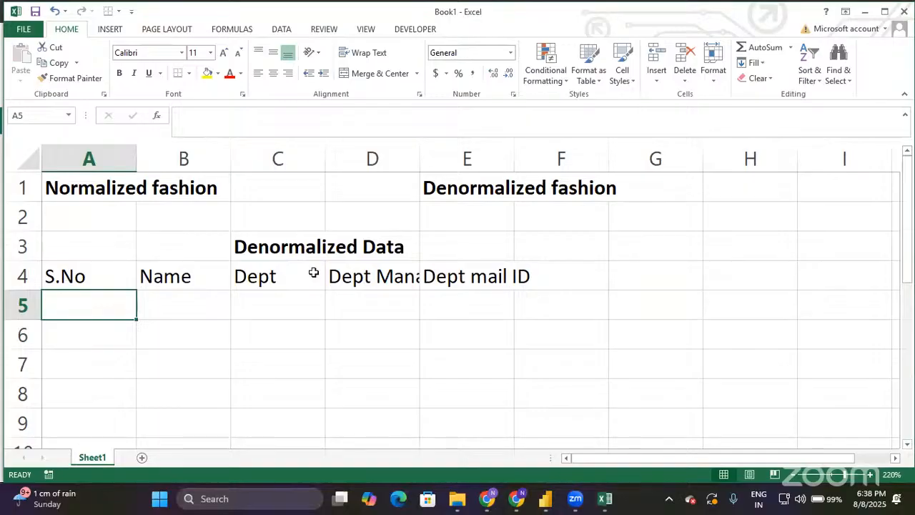
pyautogui.keyDown('ctrl'); pyautogui.scroll(-1, 313, 272); pyautogui.keyUp('ctrl')
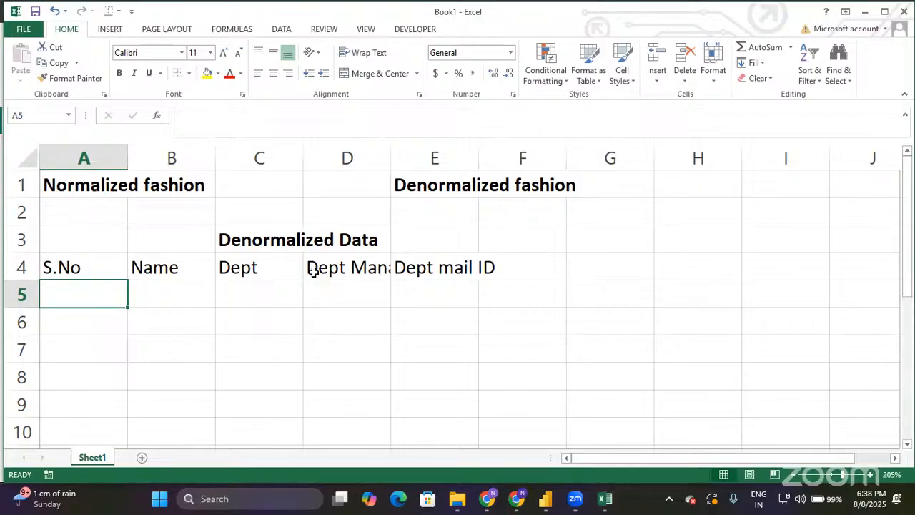
pyautogui.write('1')
pyautogui.press('Return')
pyautogui.write('2')
pyautogui.press('Return')
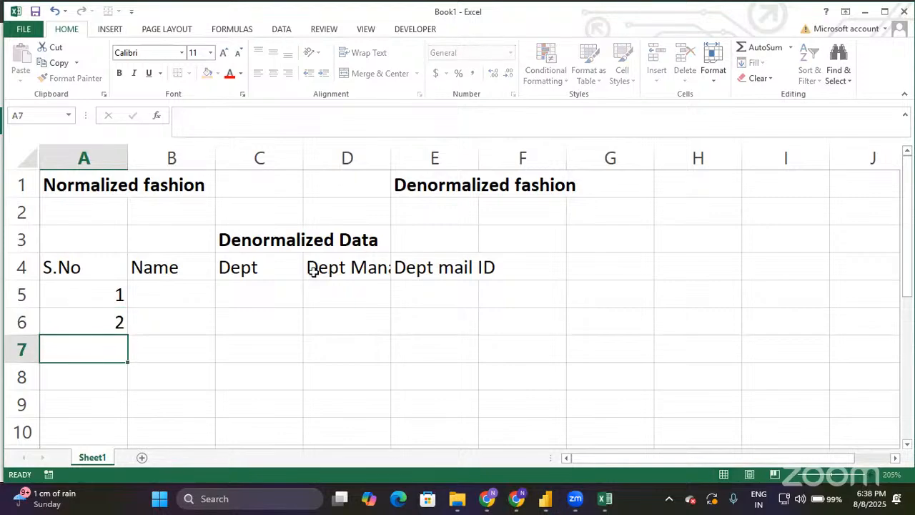
pyautogui.write('3')
pyautogui.press('Return')
pyautogui.write('4')
pyautogui.press('Return')
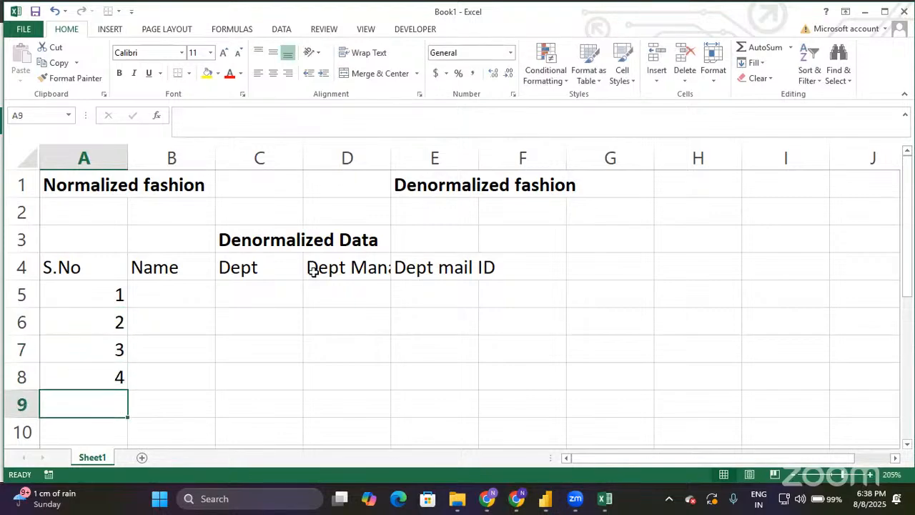
pyautogui.write('5')
pyautogui.press('Return')
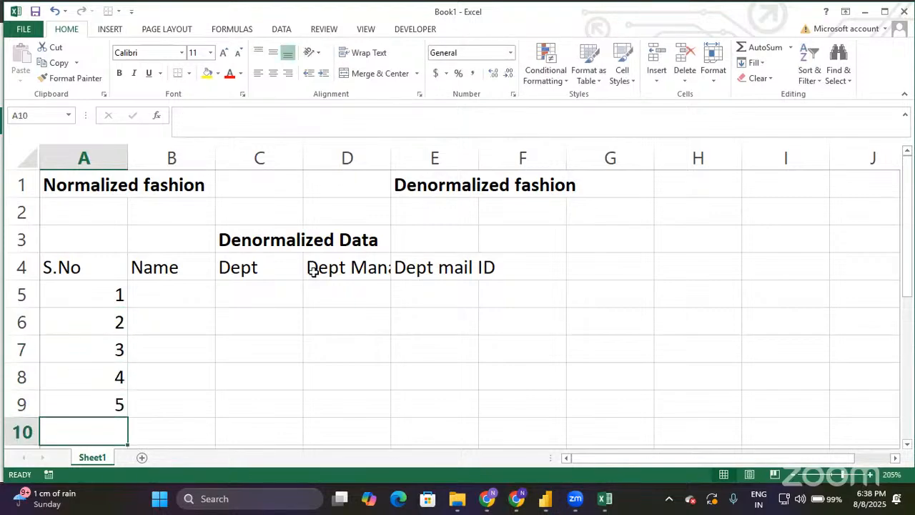
# Step: Enter the letters A, B, C, D and E under Name in cells B5 to B9
pyautogui.press('Right')
pyautogui.press('Up')
pyautogui.press('Up')
pyautogui.press('Up')
pyautogui.press('Up')
pyautogui.press('Up')
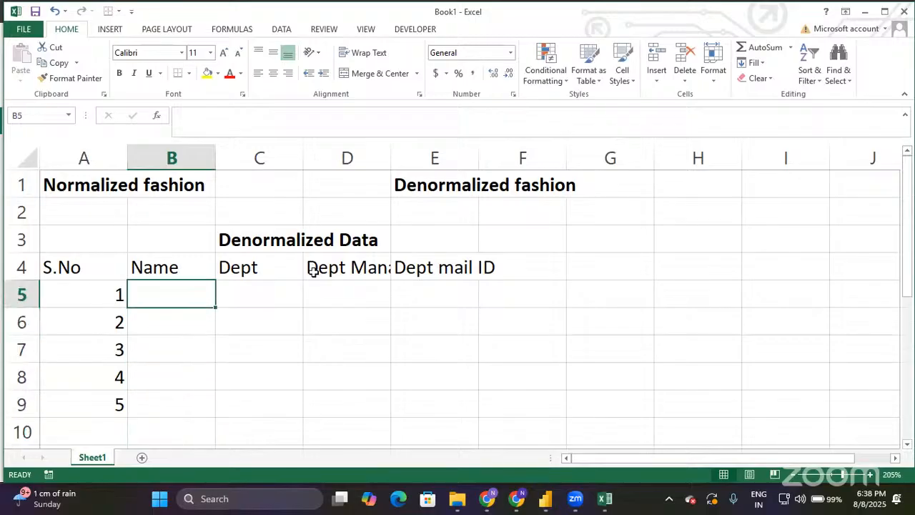
pyautogui.write('A')
pyautogui.press('Return')
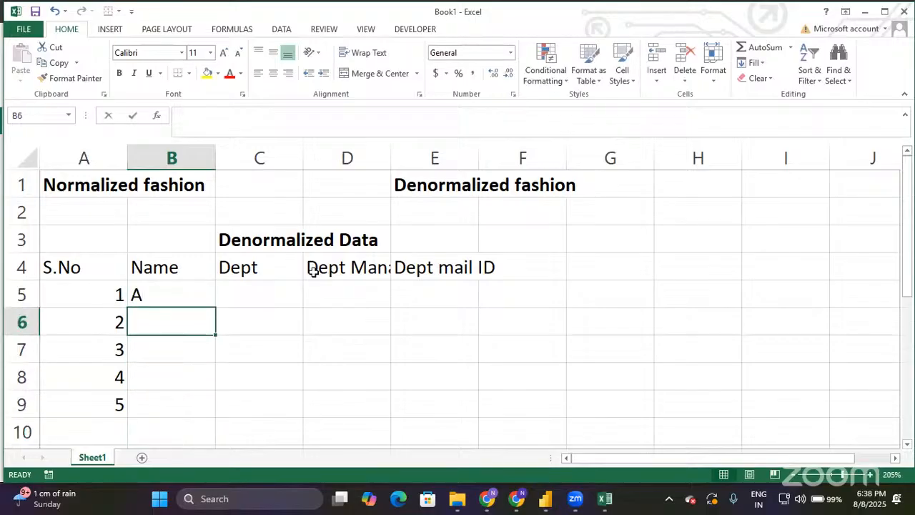
pyautogui.write('B')
pyautogui.press('Return')
pyautogui.write('C')
pyautogui.press('Return')
pyautogui.write('D')
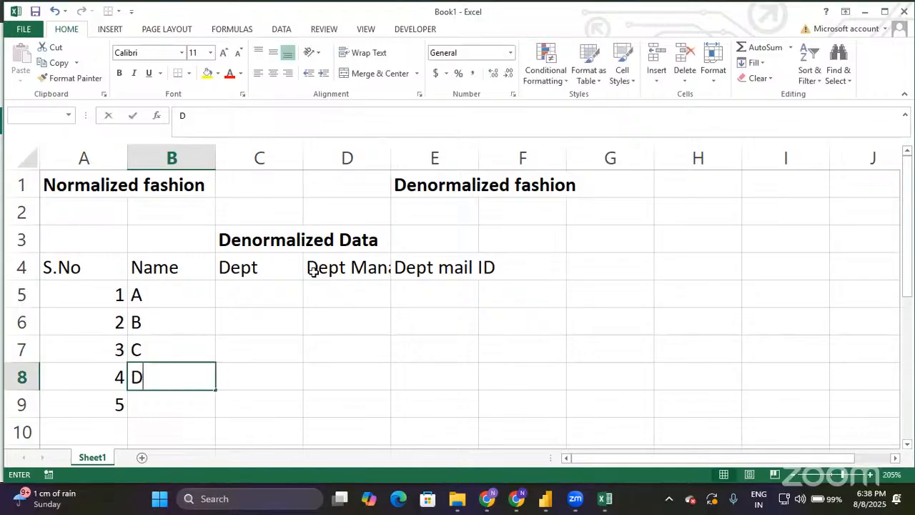
pyautogui.press('Return')
pyautogui.write('E')
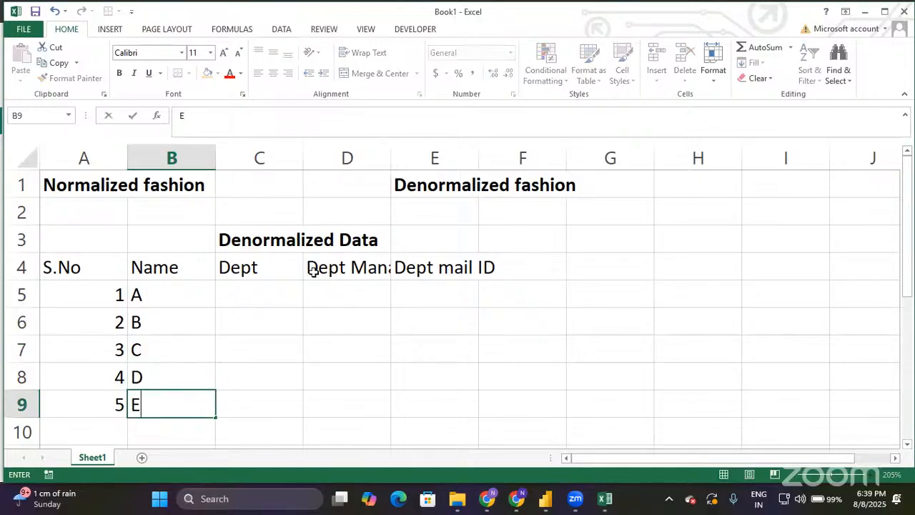
# Step: Enter "Sales" under Dept in cell C5 and fill it down to cell C9
pyautogui.press('Right')
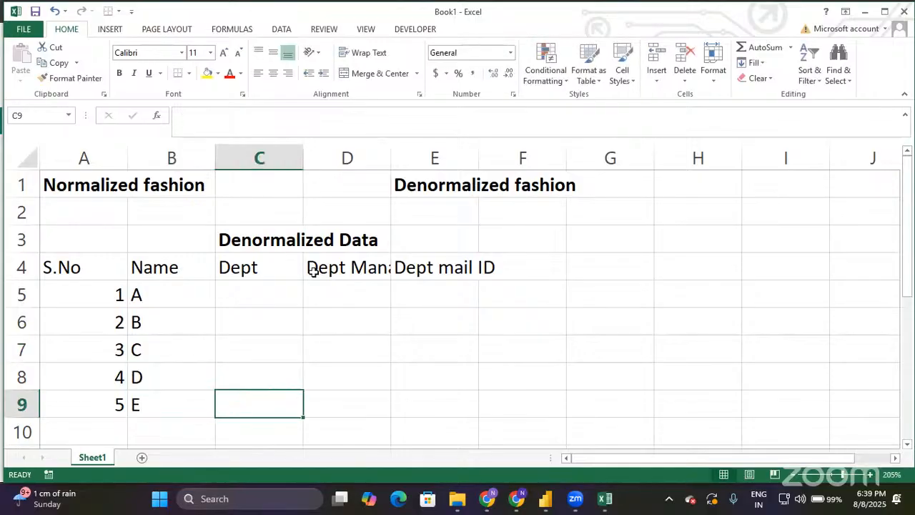
pyautogui.press('Up')
pyautogui.press('Up')
pyautogui.press('Up')
pyautogui.press('Up')
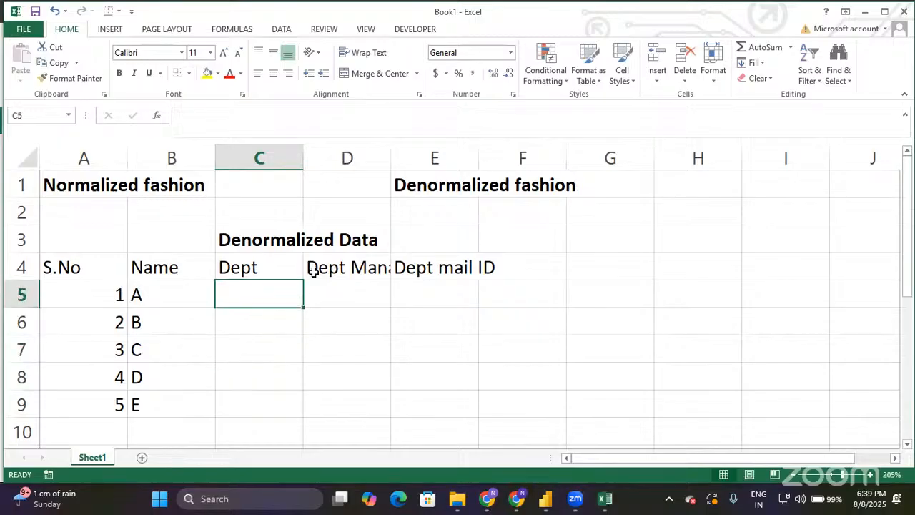
pyautogui.write('sALE')
pyautogui.press('BackSpace')
pyautogui.press('BackSpace')
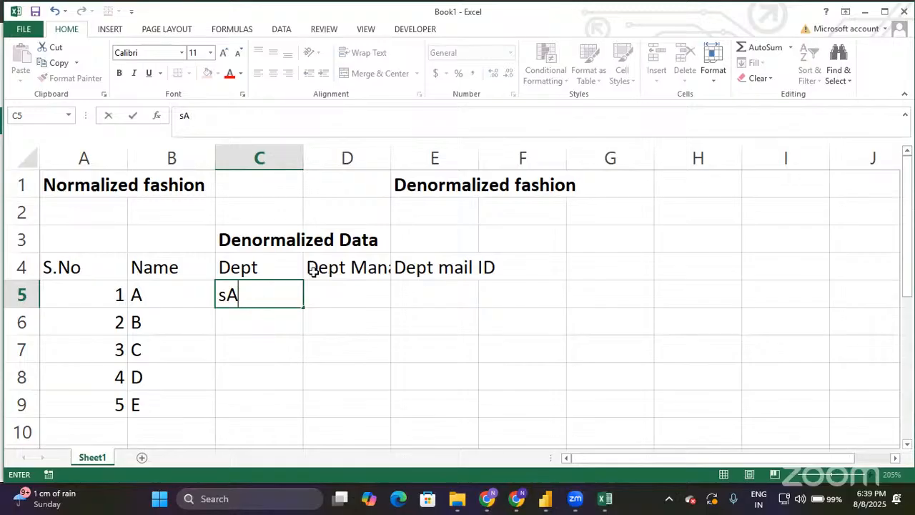
pyautogui.press('BackSpace')
pyautogui.press('BackSpace')
pyautogui.write('Sales')
pyautogui.press('Return')
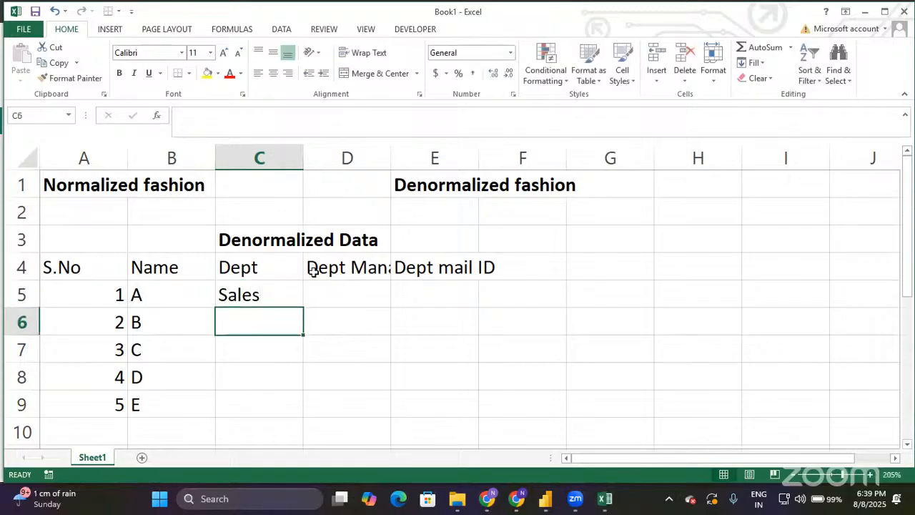
pyautogui.press('Up')
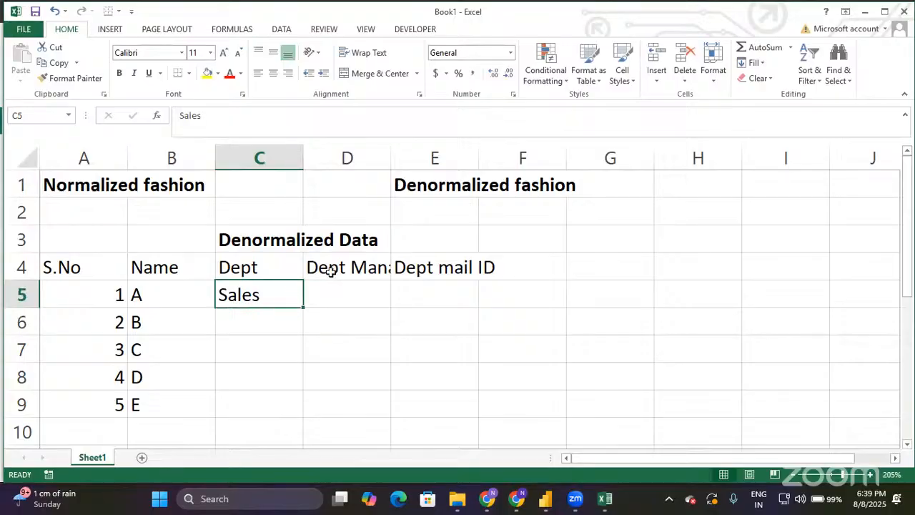
pyautogui.moveTo(302, 307); pyautogui.dragTo(296, 405)
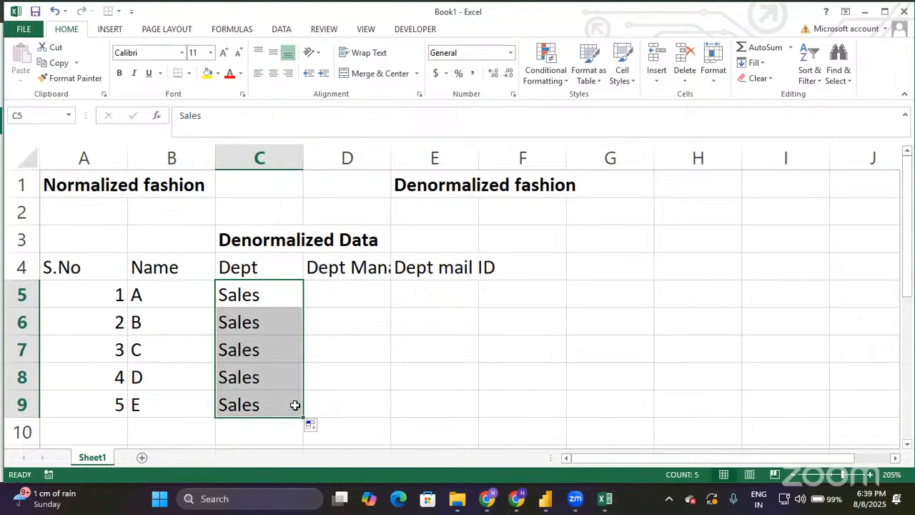
# Step: Enter the manager's first name under Dept Manager in cell D5 and fill it down to cell D9
pyautogui.click(324, 303)
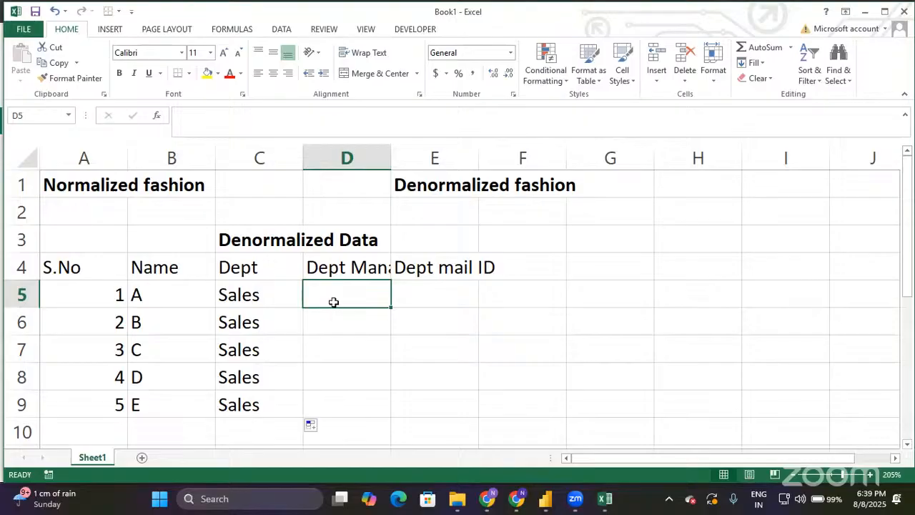
pyautogui.write('A')
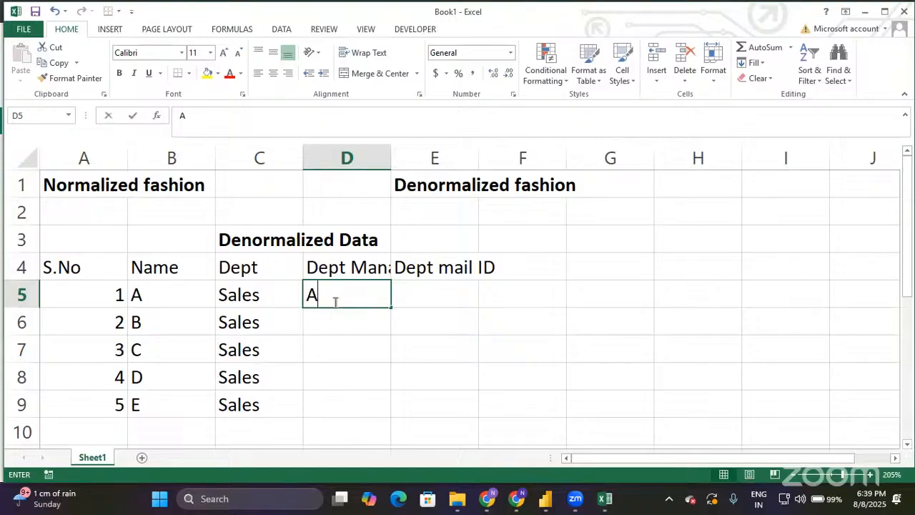
pyautogui.write('bhinay')
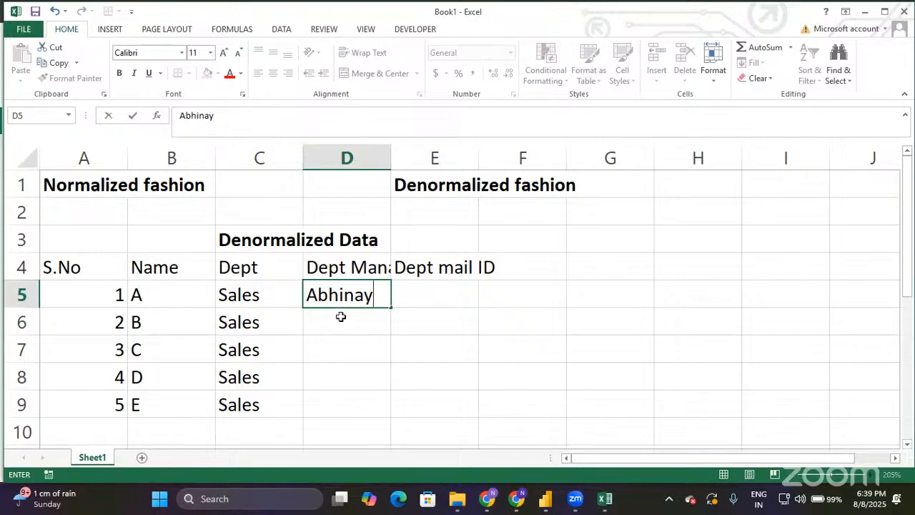
pyautogui.press('Return')
pyautogui.click(350, 296)
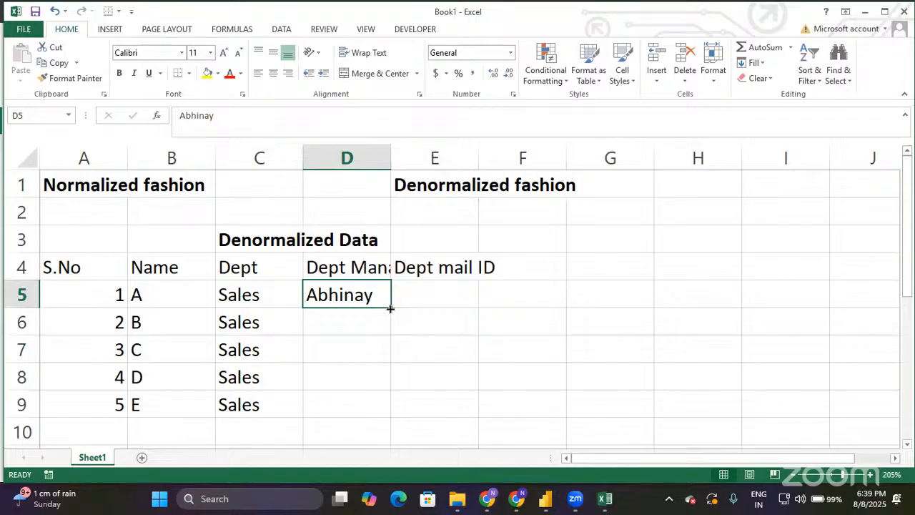
pyautogui.moveTo(390, 308); pyautogui.dragTo(392, 409)
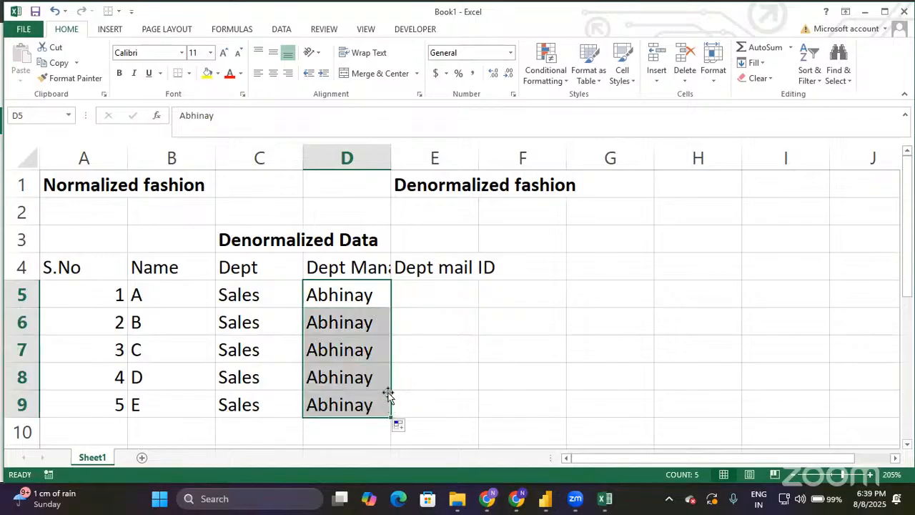
# Step: Enter the department's e-mail address under Dept mail ID in cell E5 and fill it down to cell E9
pyautogui.click(421, 311)
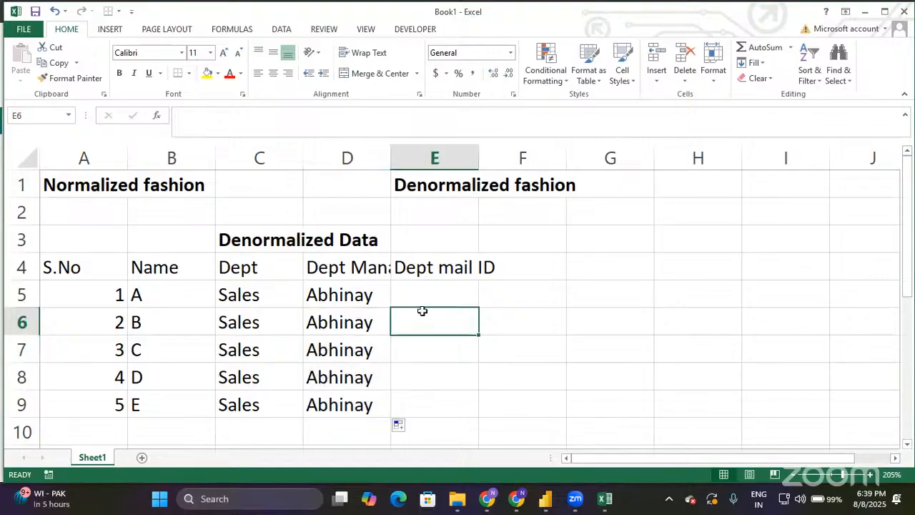
pyautogui.click(422, 298)
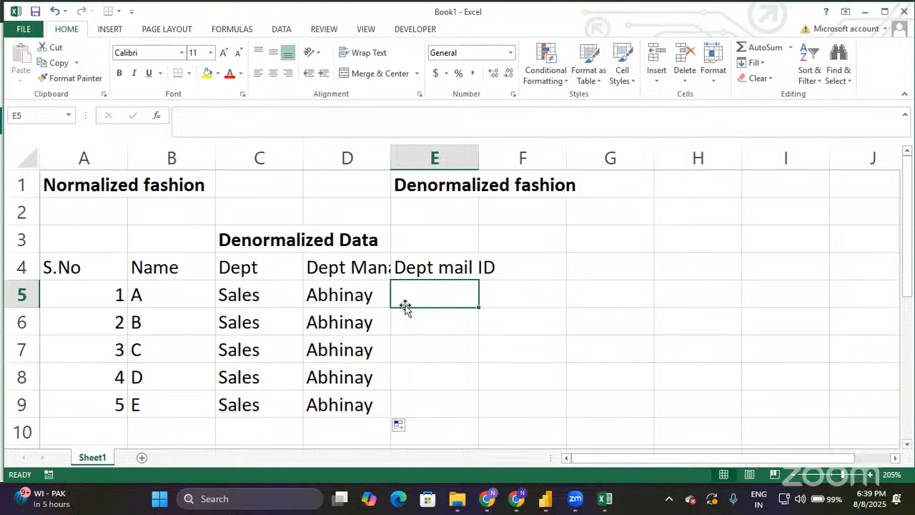
pyautogui.write('abc@')
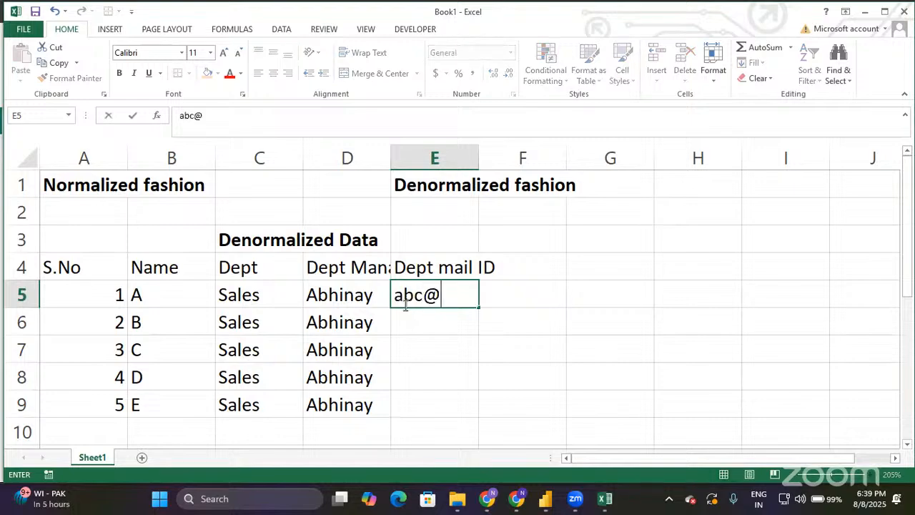
pyautogui.write('xyz.com')
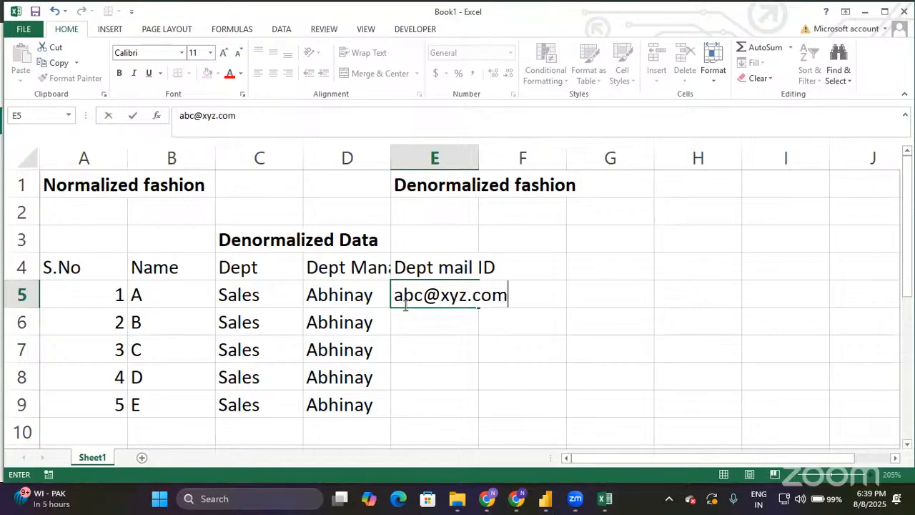
pyautogui.press('Return')
pyautogui.press('Up')
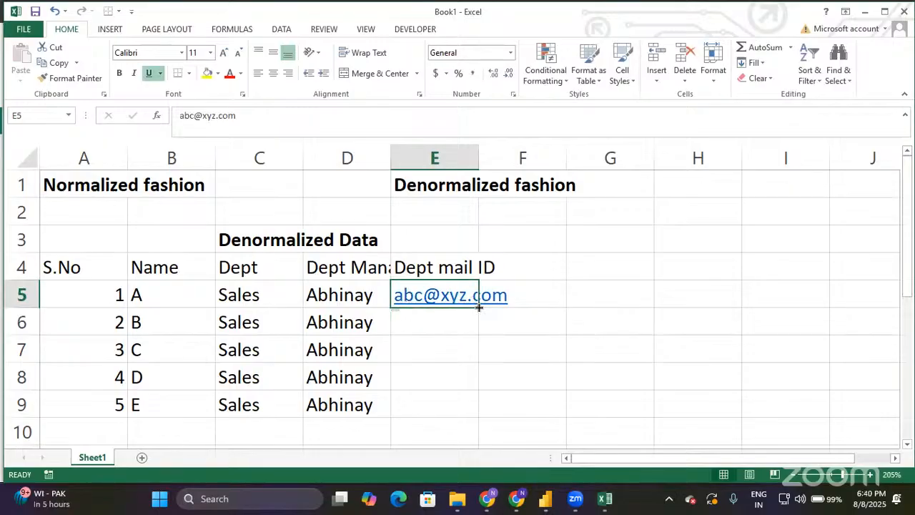
pyautogui.moveTo(478, 308); pyautogui.dragTo(473, 408)
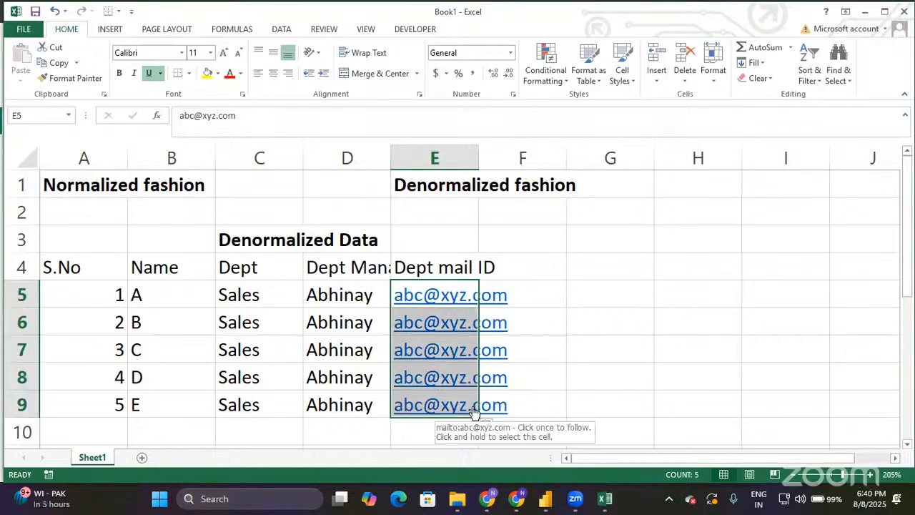
pyautogui.click(300, 394)
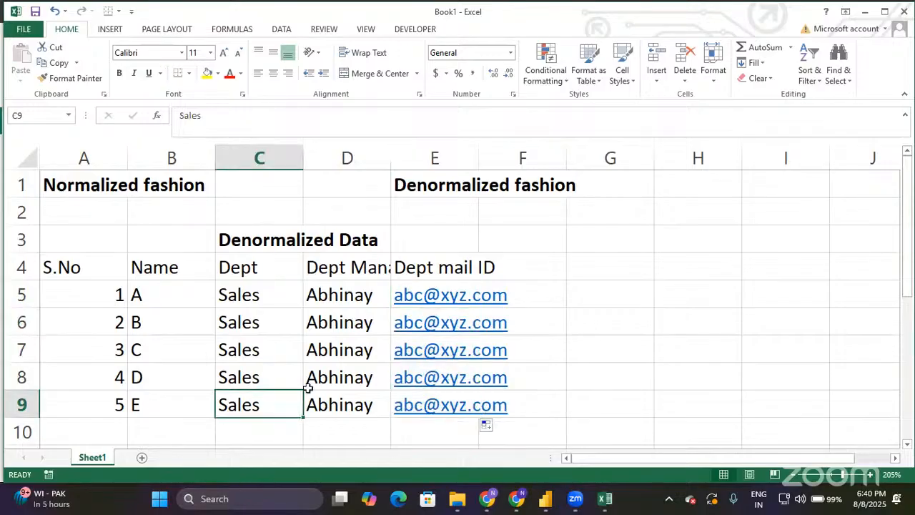
# Step: Select the whole denormalized table, cells A4 to E9, to examine its headers and rows
pyautogui.click(53, 266)
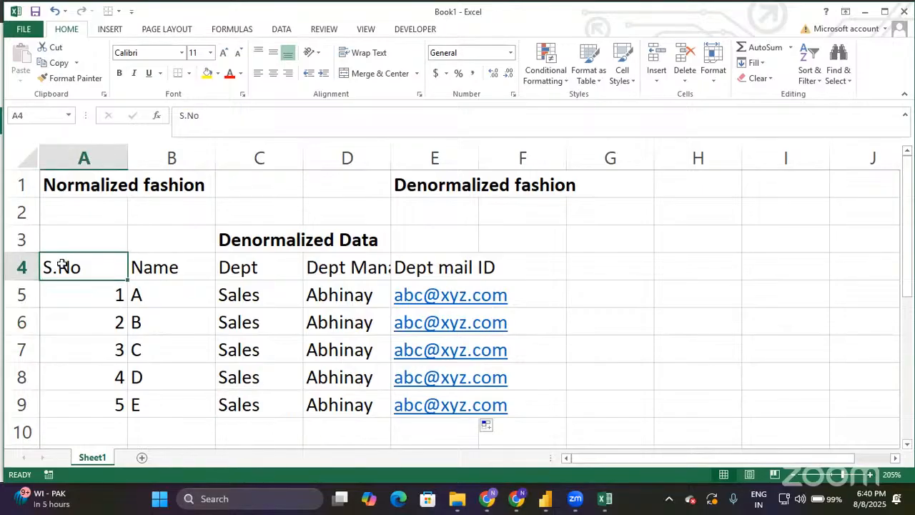
pyautogui.hotkey('shift', 'Right')
pyautogui.hotkey('shift', 'Right')
pyautogui.hotkey('shift', 'Right')
pyautogui.hotkey('shift', 'Right')
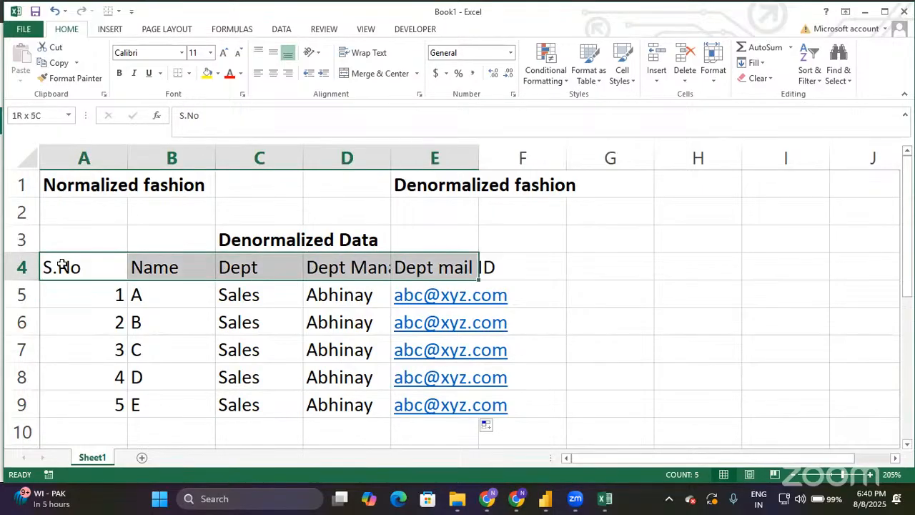
pyautogui.hotkey('shift', 'Down')
pyautogui.hotkey('shift', 'Down')
pyautogui.hotkey('shift', 'Down')
pyautogui.hotkey('shift', 'Down')
pyautogui.hotkey('shift', 'Down')
pyautogui.hotkey('shift', 'Down')
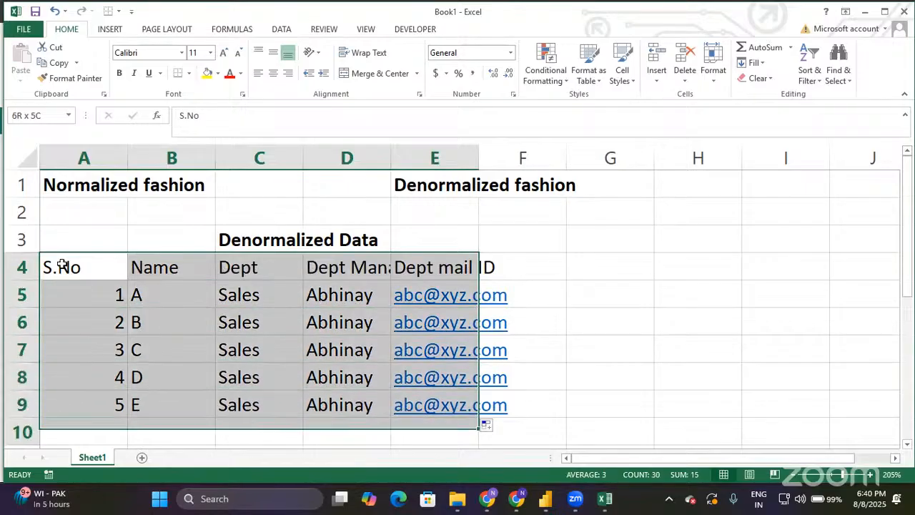
pyautogui.hotkey('shift', 'Up')
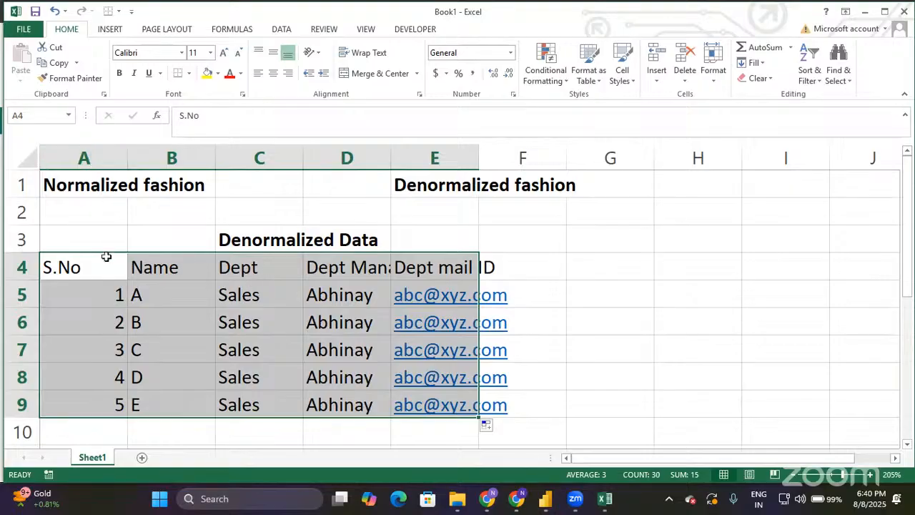
# Step: Highlight columns A to E one at a time to examine each field of the table
pyautogui.moveTo(103, 156); pyautogui.dragTo(102, 154)
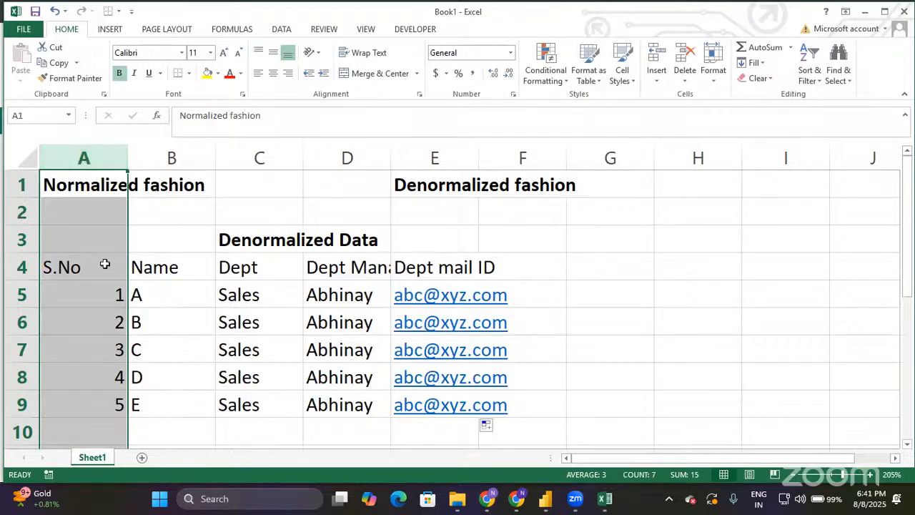
pyautogui.click(173, 158)
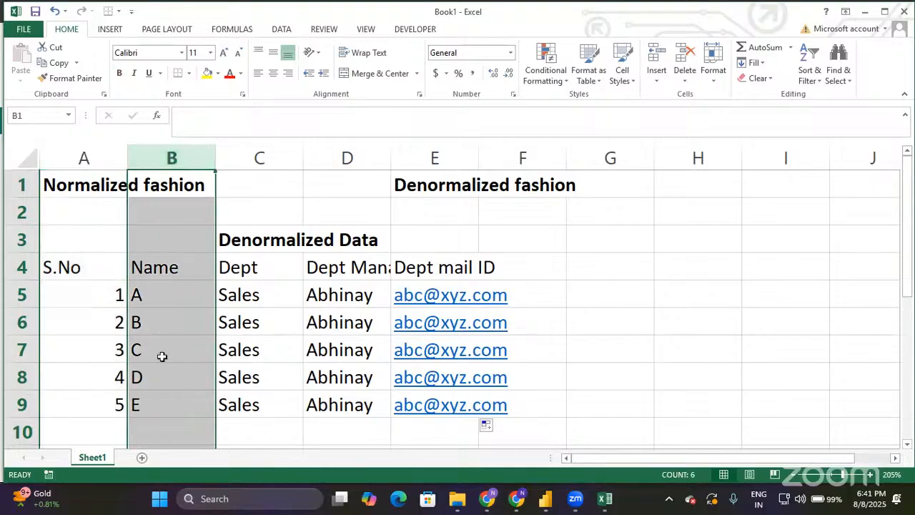
pyautogui.click(260, 157)
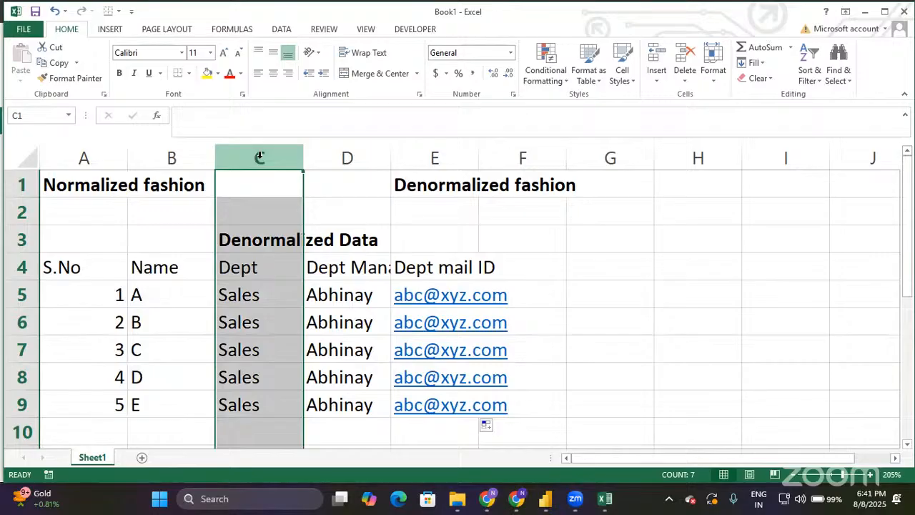
pyautogui.click(347, 157)
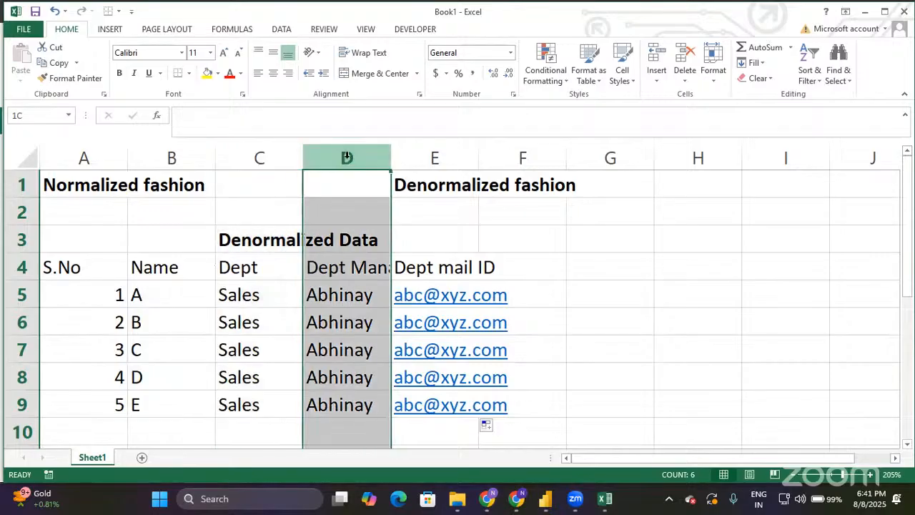
pyautogui.click(420, 156)
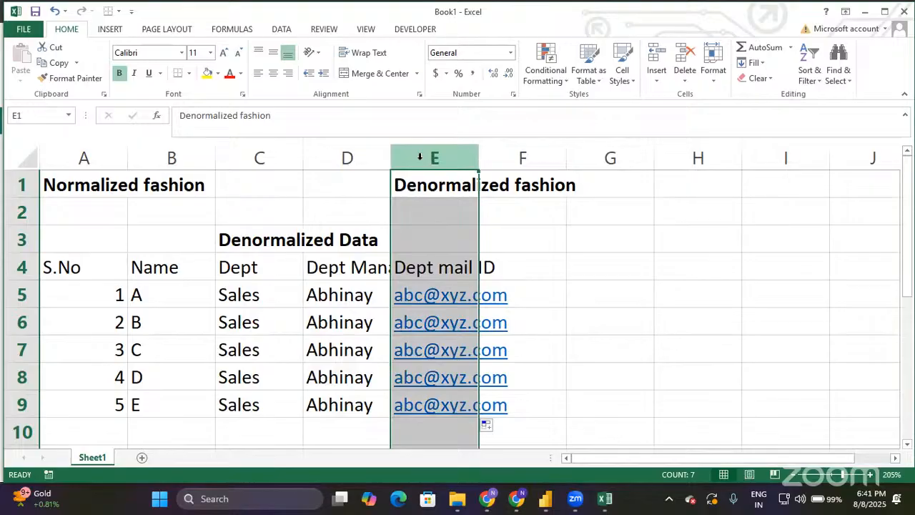
# Step: Reselect the table range A4:E9, starting from the S.No header, to review it as a single table
pyautogui.click(423, 268)
pyautogui.press('Left')
pyautogui.press('Left')
pyautogui.press('Left')
pyautogui.press('Left')
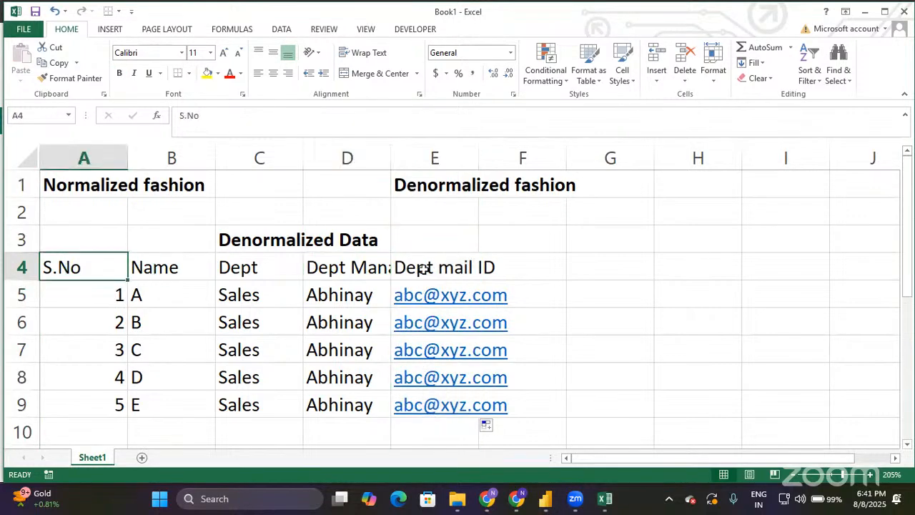
pyautogui.hotkey('shift', 'Right')
pyautogui.hotkey('shift', 'Right')
pyautogui.hotkey('shift', 'Right')
pyautogui.hotkey('shift', 'Right')
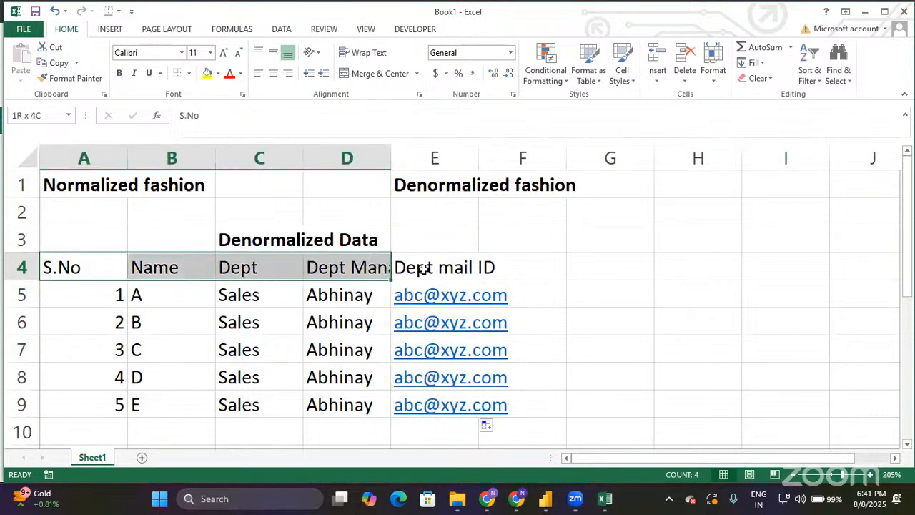
pyautogui.hotkey('shift', 'Down')
pyautogui.hotkey('shift', 'Down')
pyautogui.hotkey('shift', 'Down')
pyautogui.hotkey('shift', 'Down')
pyautogui.hotkey('shift', 'Down')
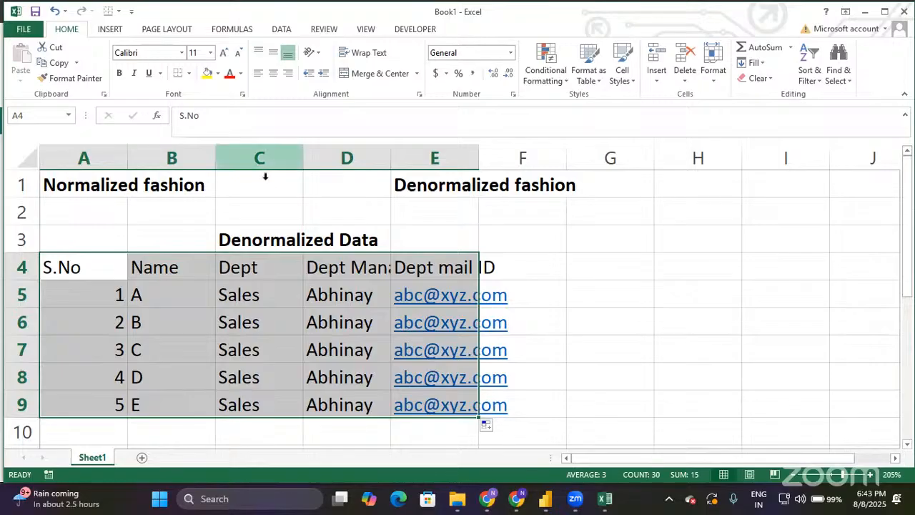
# Step: Highlight the Dept, Dept Manager and Dept mail ID columns in turn to examine their repeated values
pyautogui.click(259, 158)
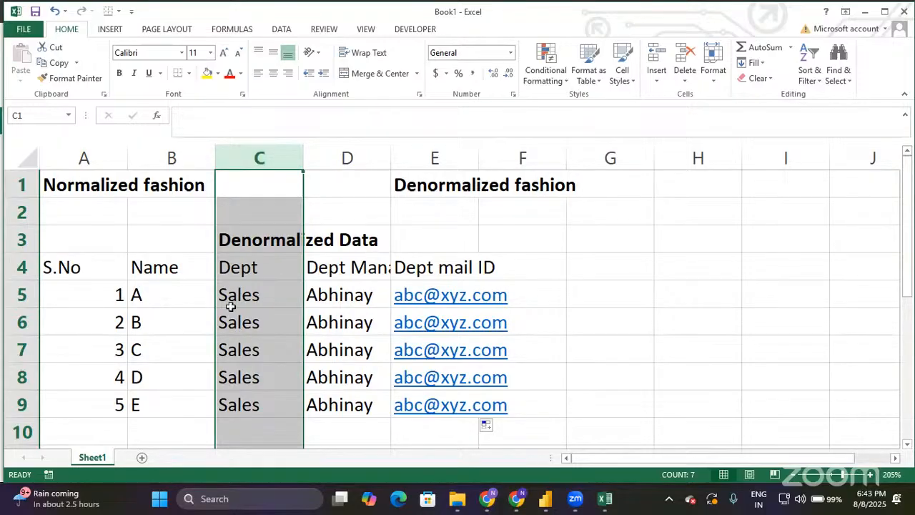
pyautogui.click(353, 150)
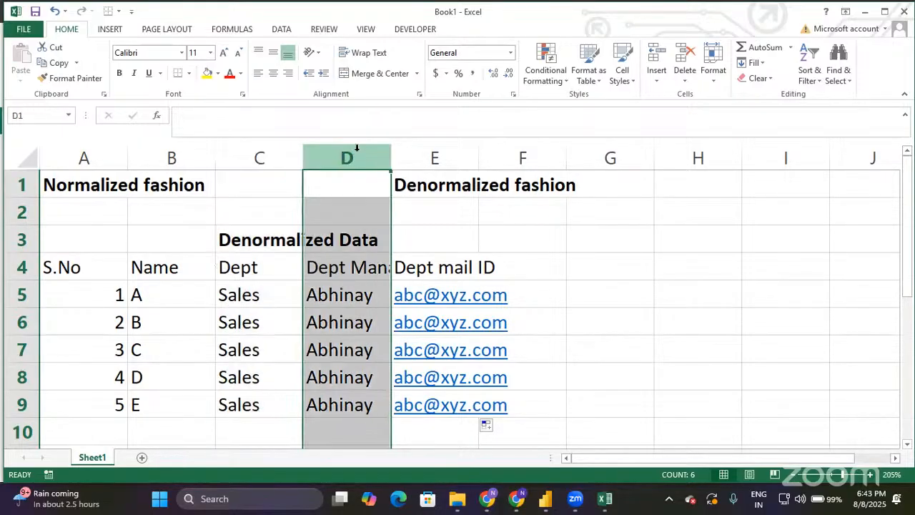
pyautogui.click(435, 158)
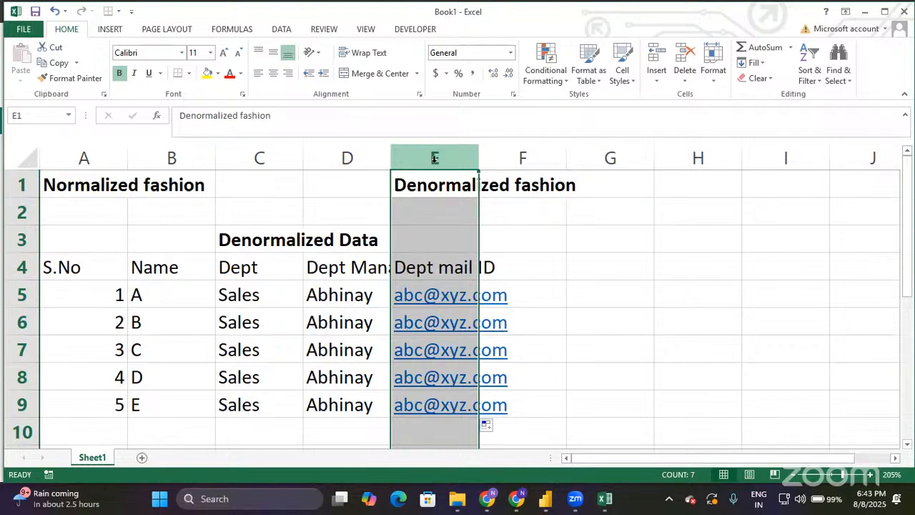
# Step: Select the table from the Dept mail ID header back to the S.No column, covering rows 4 to 9, to review its redundancy
pyautogui.click(450, 269)
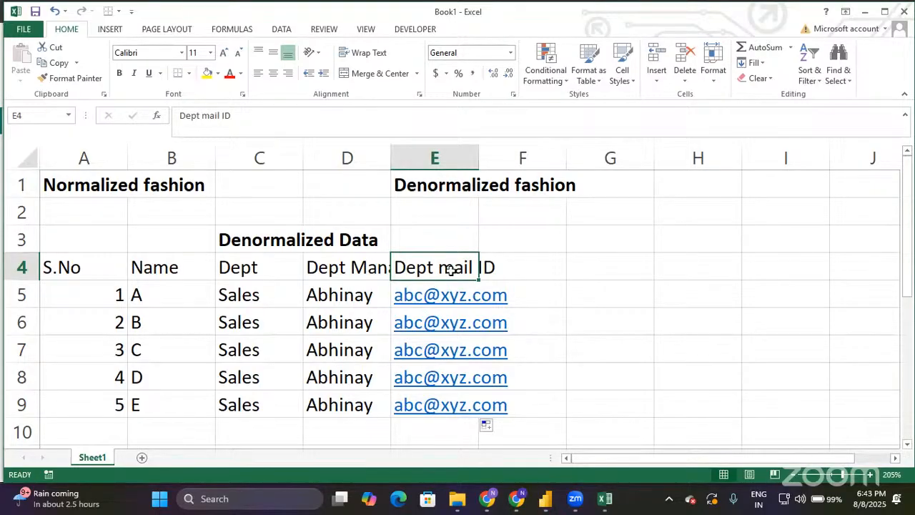
pyautogui.hotkey('shift', 'Down')
pyautogui.hotkey('shift', 'Down')
pyautogui.hotkey('shift', 'Down')
pyautogui.hotkey('shift', 'Down')
pyautogui.hotkey('shift', 'Down')
pyautogui.hotkey('shift', 'Left')
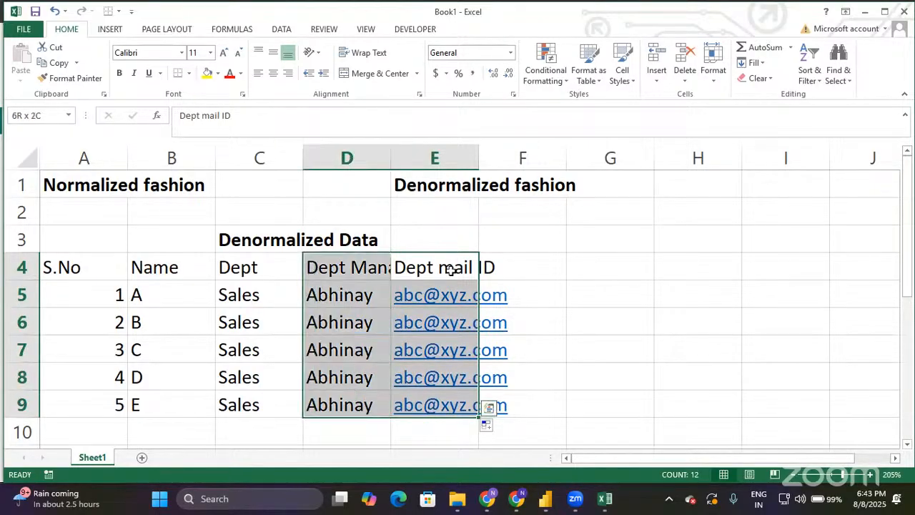
pyautogui.hotkey('shift', 'Left')
pyautogui.hotkey('shift', 'Left')
pyautogui.hotkey('shift', 'Left')
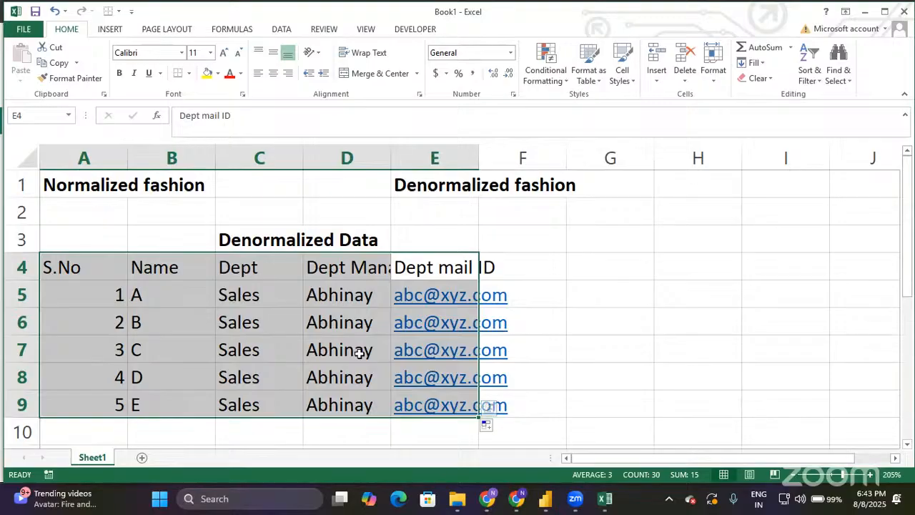
# Step: Enter the note "performance - memory" in cell G3, beside the denormalized table
pyautogui.press('Right')
pyautogui.press('Right')
pyautogui.press('Up')
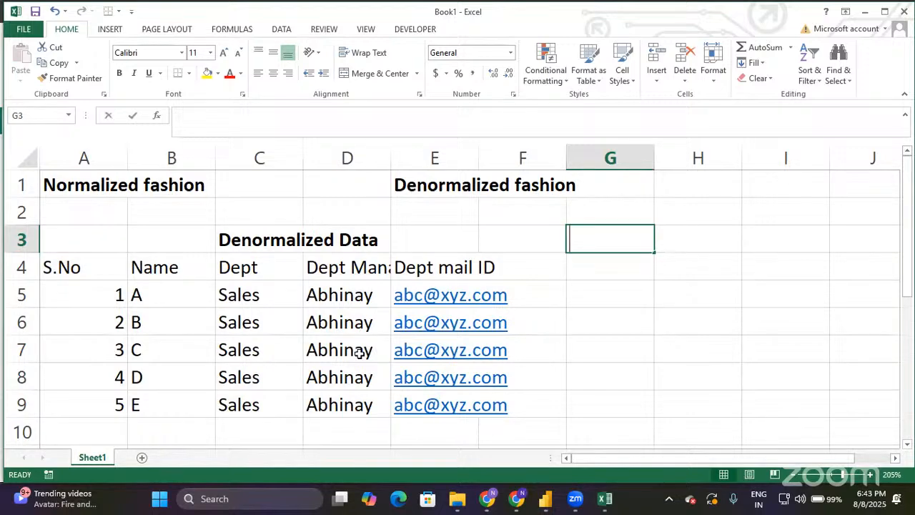
pyautogui.write('perfo')
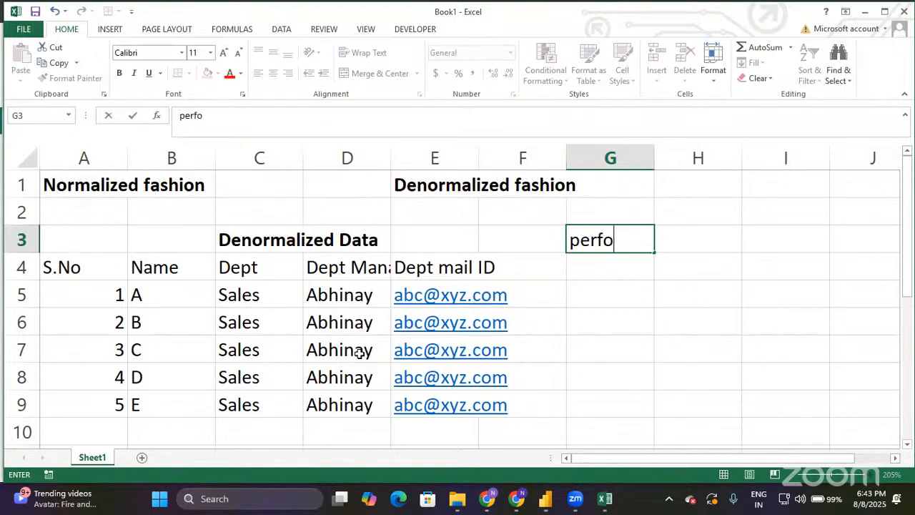
pyautogui.write('rman')
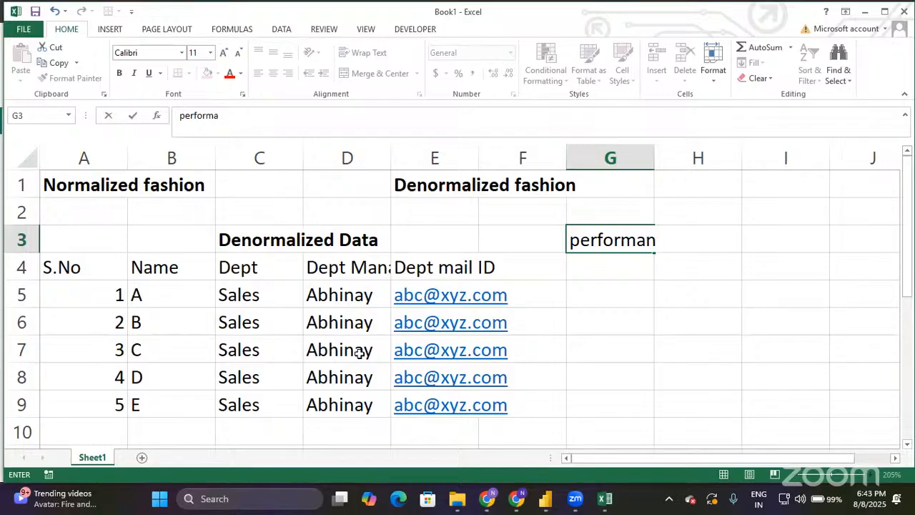
pyautogui.write('ce - memory')
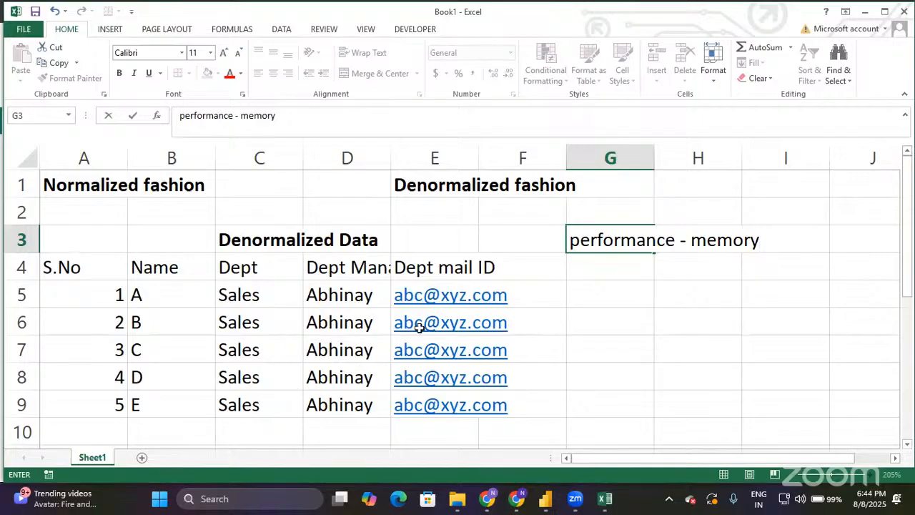
pyautogui.click(97, 269)
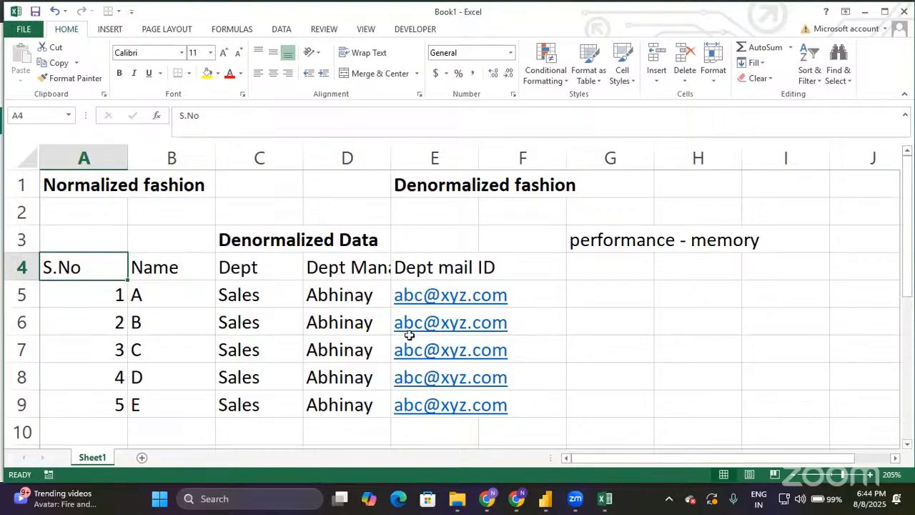
# Step: Select the Denormalized Data heading in C3, and the table A4:E9 below it, to review the denormalized layout
pyautogui.click(276, 240)
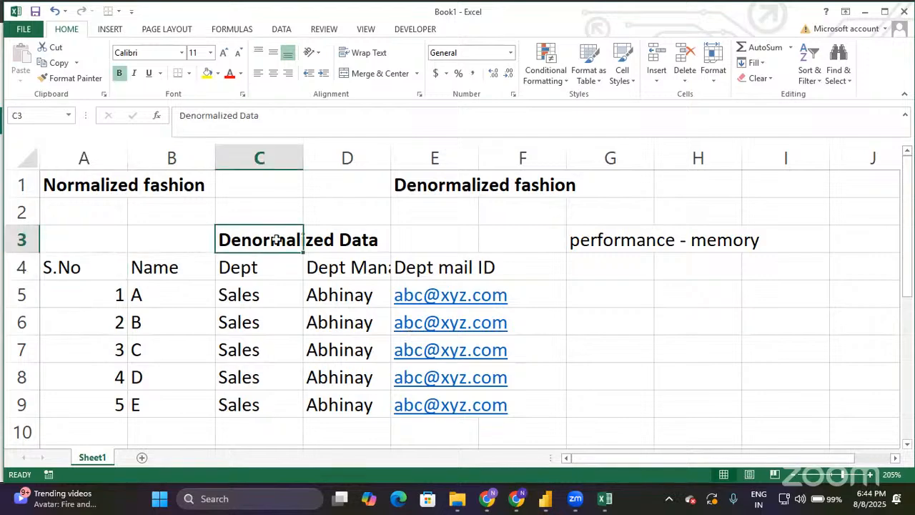
pyautogui.click(113, 263)
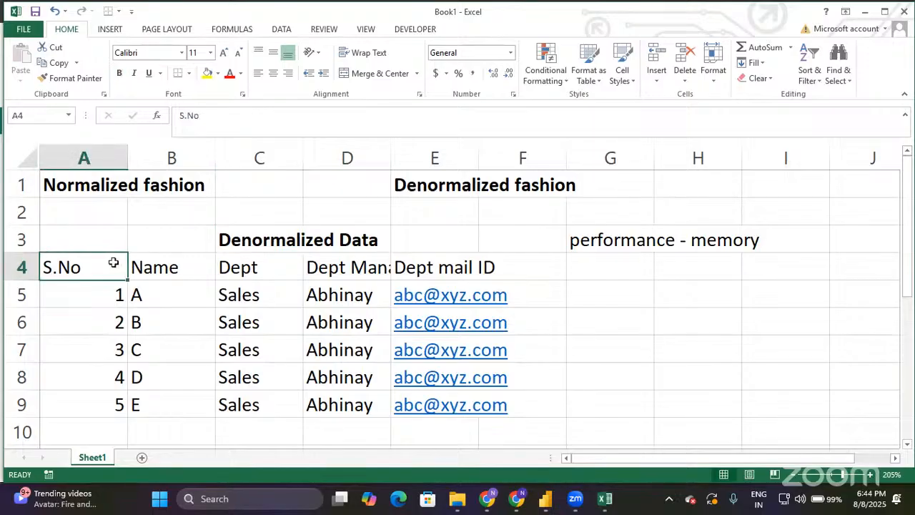
pyautogui.hotkey('shift', 'Right')
pyautogui.hotkey('shift', 'Right')
pyautogui.hotkey('shift', 'Right')
pyautogui.hotkey('shift', 'Right')
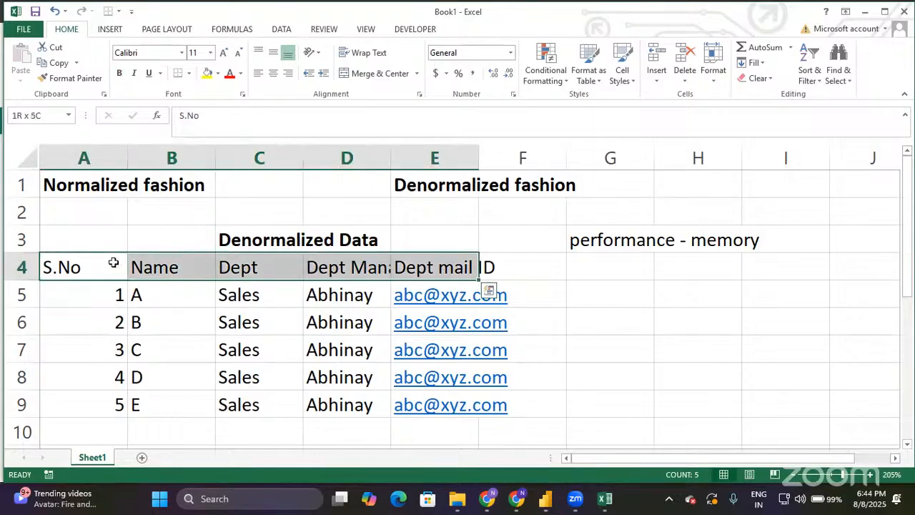
pyautogui.hotkey('shift', 'Down')
pyautogui.hotkey('shift', 'Down')
pyautogui.hotkey('shift', 'Down')
pyautogui.hotkey('shift', 'Down')
pyautogui.hotkey('shift', 'Down')
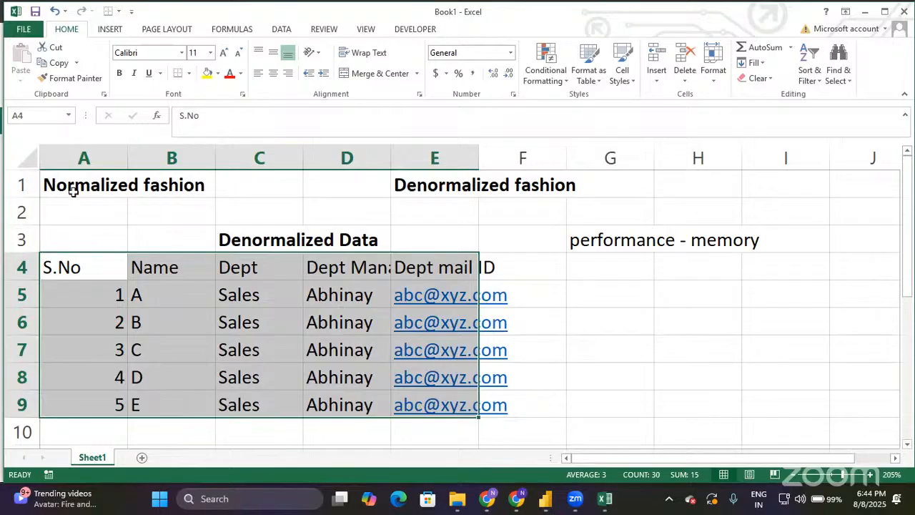
# Step: Compare the Normalized fashion heading in A1 with the Denormalized Data heading and its full table, A4:E9
pyautogui.click(73, 191)
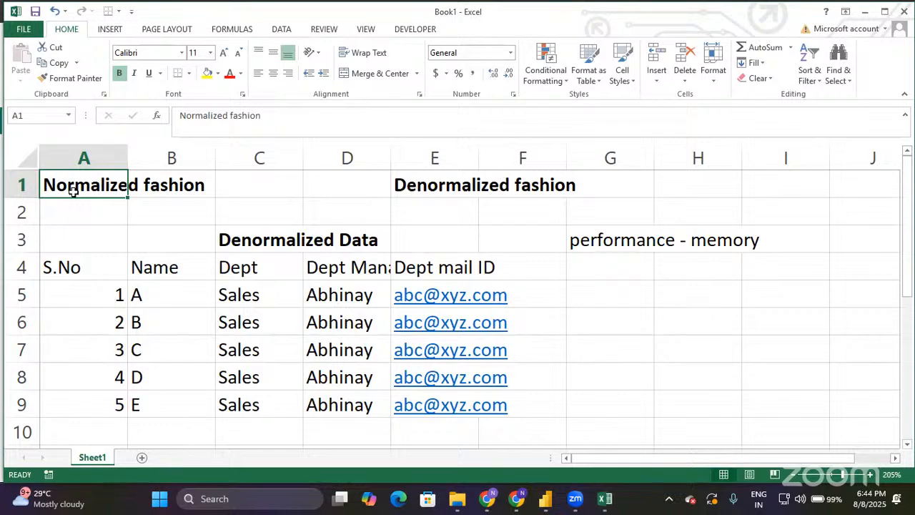
pyautogui.click(244, 243)
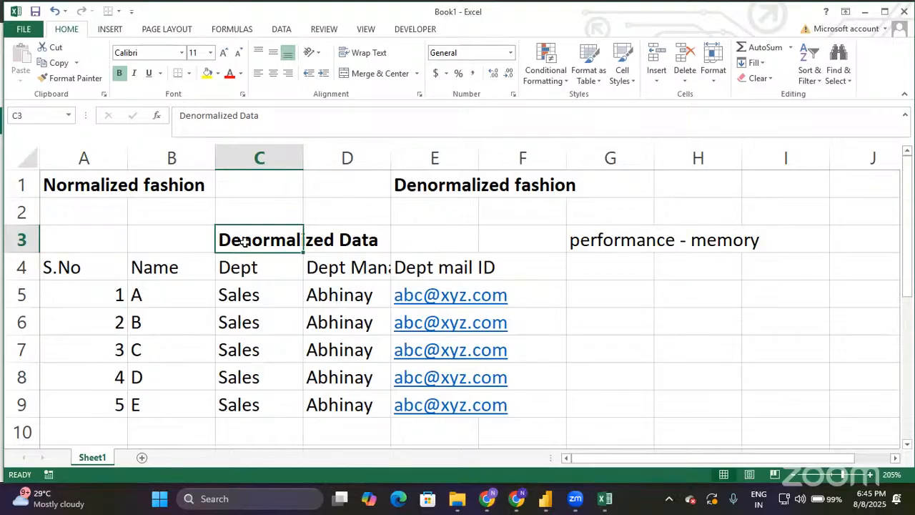
pyautogui.click(71, 270)
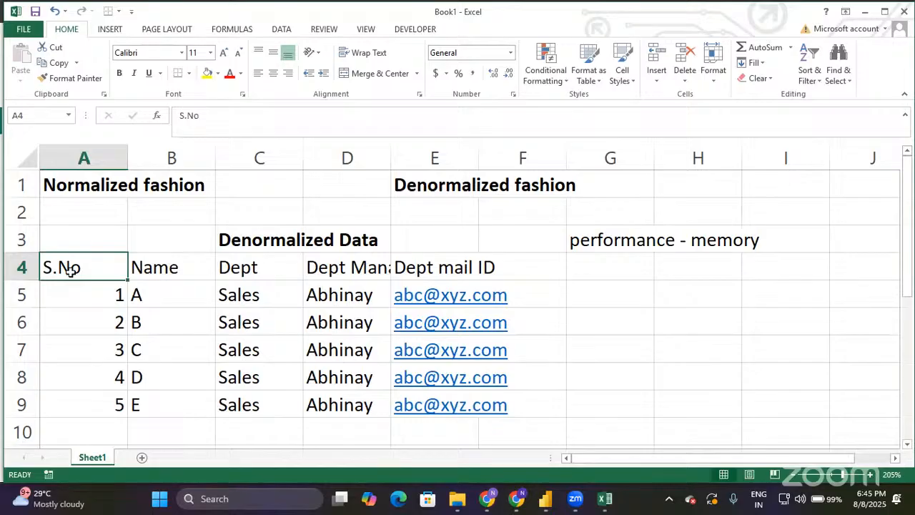
pyautogui.hotkey('shift', 'Right')
pyautogui.hotkey('shift', 'Right')
pyautogui.hotkey('shift', 'Right')
pyautogui.hotkey('shift', 'Right')
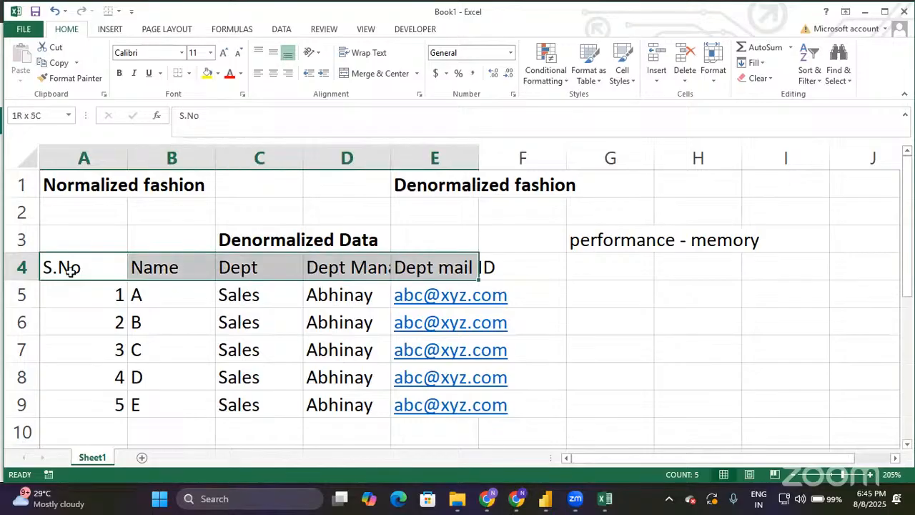
pyautogui.hotkey('shift', 'Down')
pyautogui.hotkey('shift', 'Down')
pyautogui.hotkey('shift', 'Down')
pyautogui.hotkey('shift', 'Down')
pyautogui.hotkey('shift', 'Down')
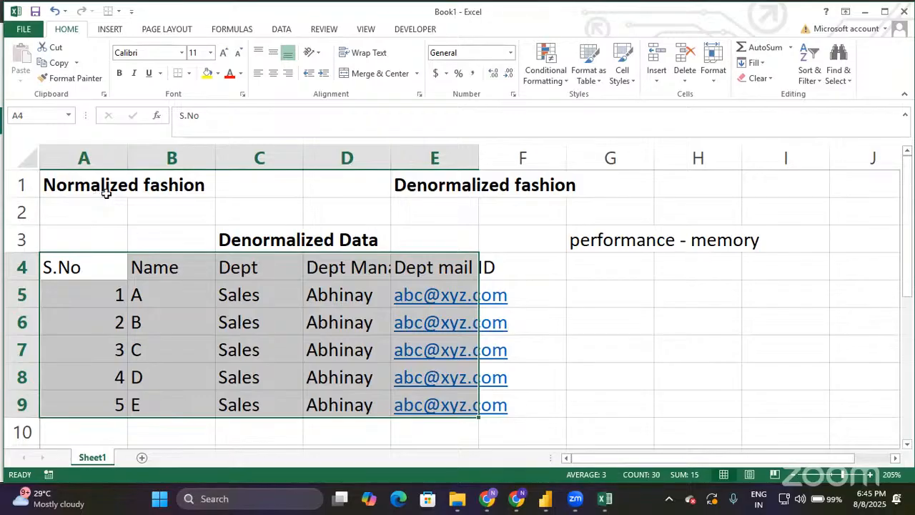
pyautogui.click(268, 239)
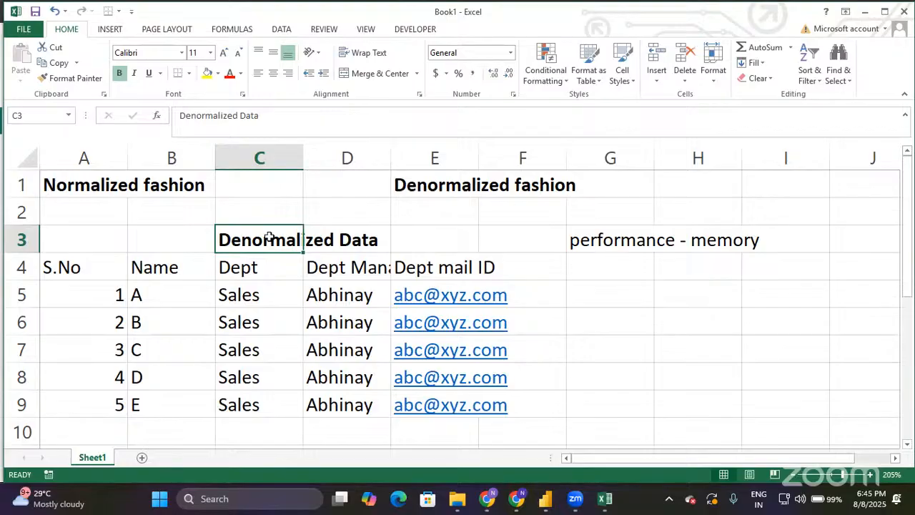
# Step: List "Anomolies", "Insert", "Update" and "Delete" in cells G5 to G8, beside the denormalized table
pyautogui.click(595, 301)
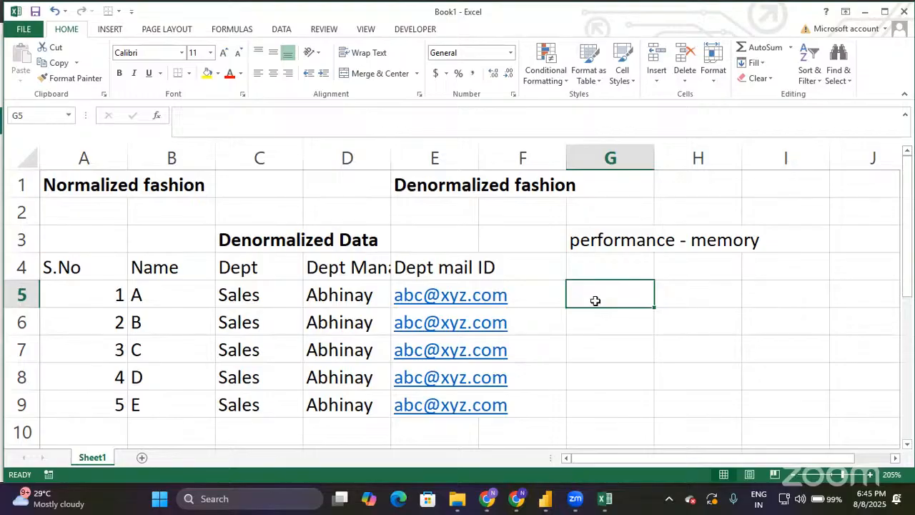
pyautogui.write('An')
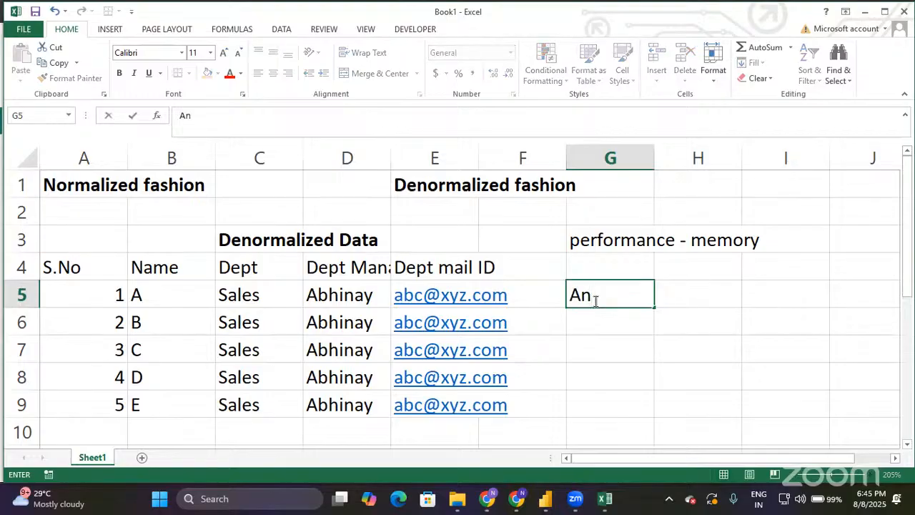
pyautogui.write('omolies')
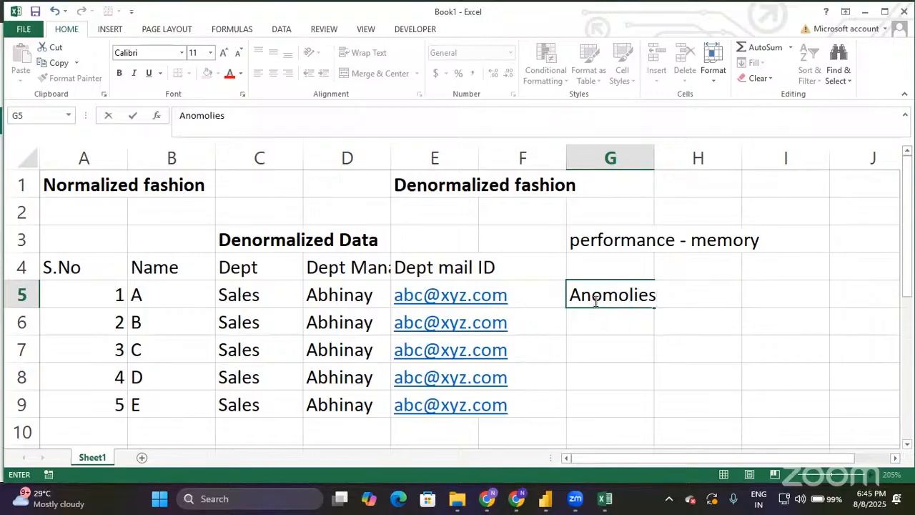
pyautogui.press('Return')
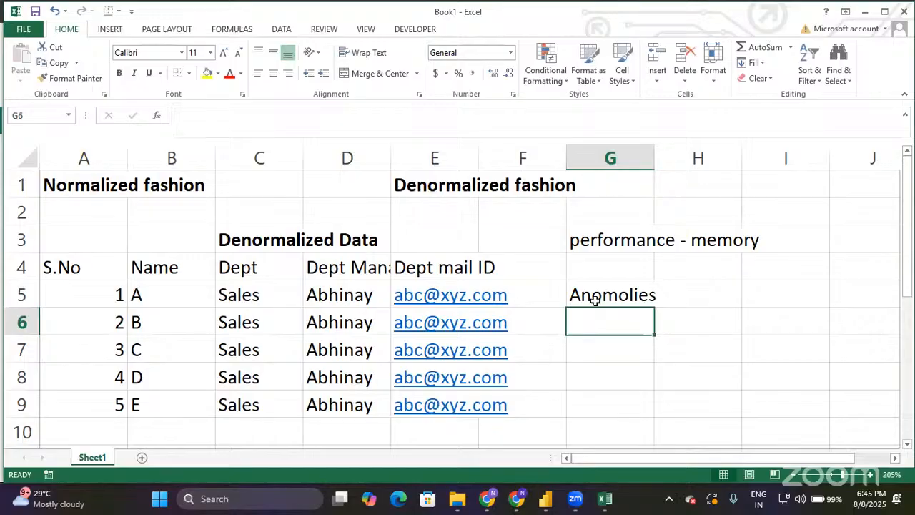
pyautogui.write('Insert')
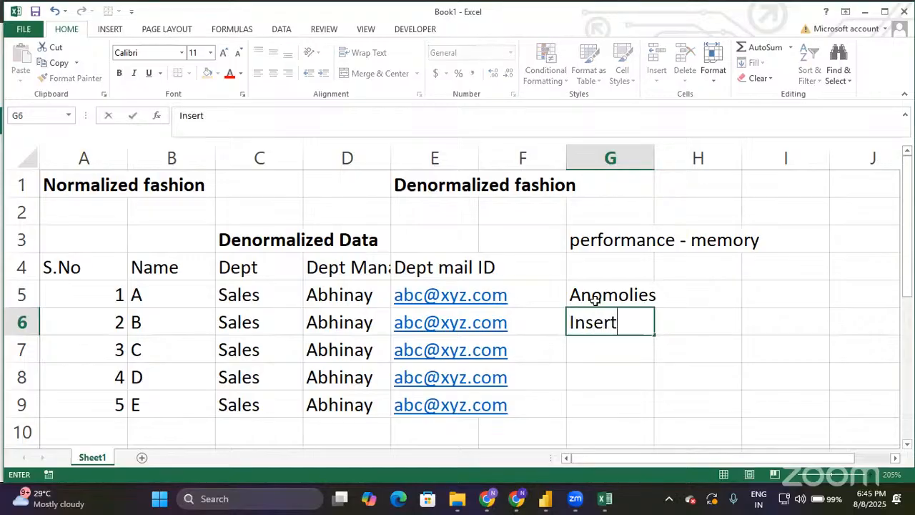
pyautogui.press('Return')
pyautogui.write('Update')
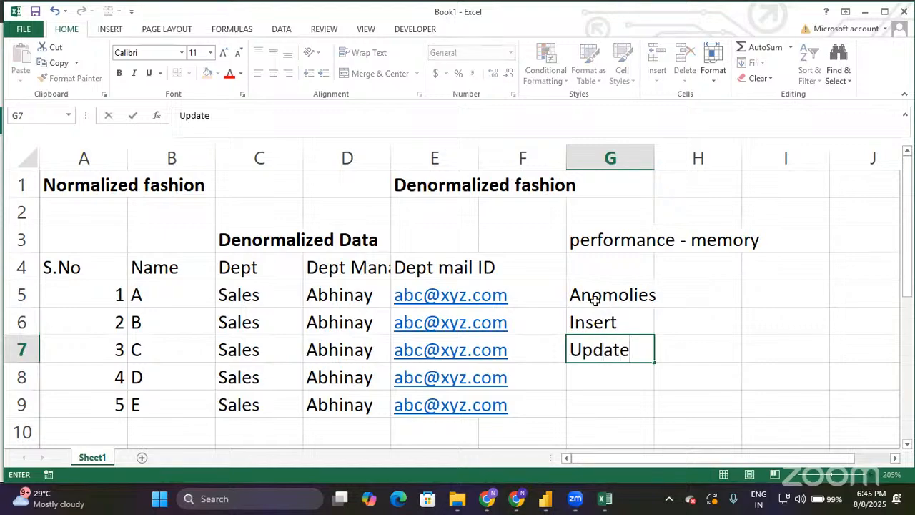
pyautogui.press('Return')
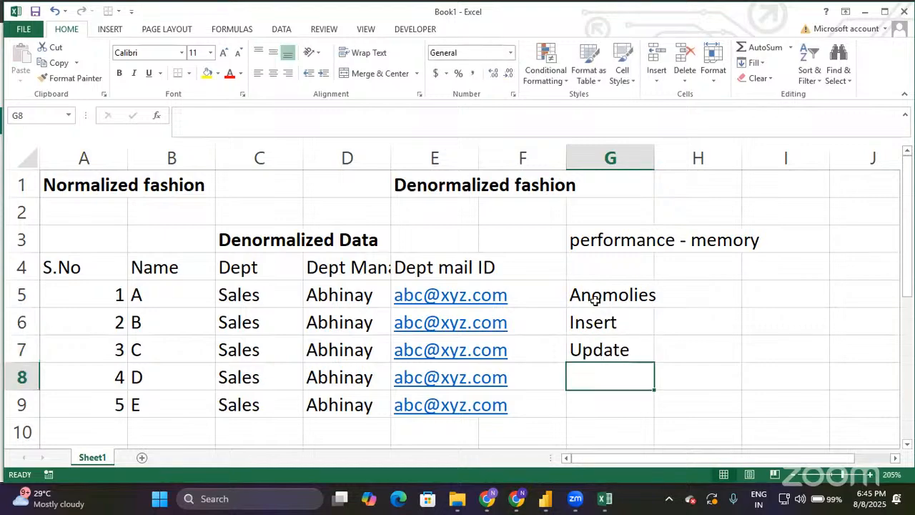
pyautogui.write('Delete')
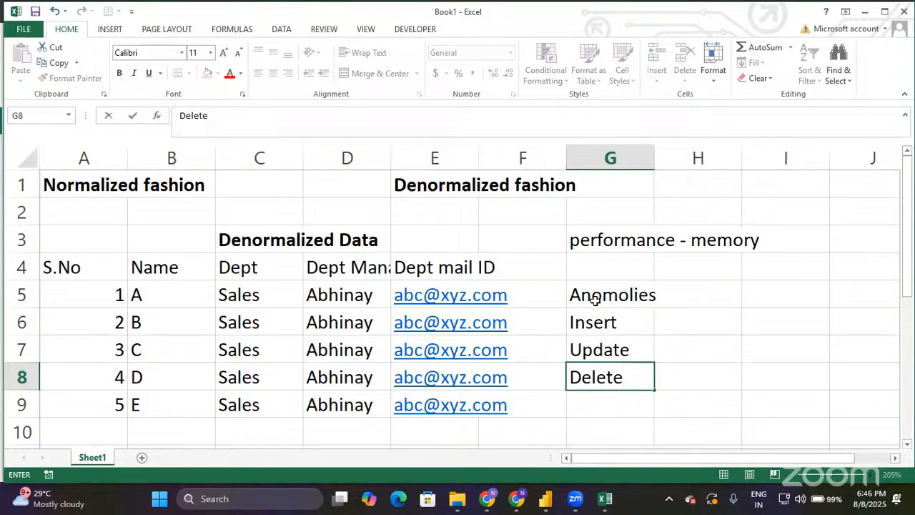
pyautogui.click(595, 300)
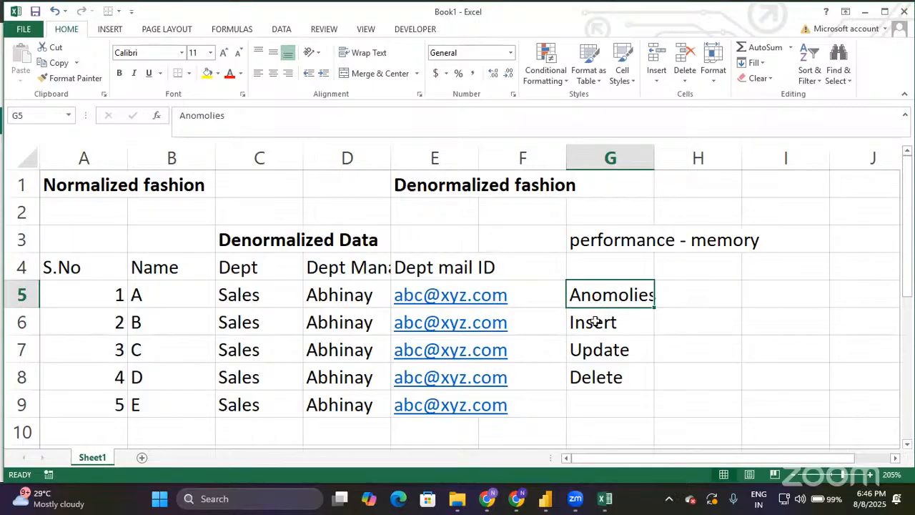
# Step: Review the Insert, Update and Delete notes individually and as the range G6:G8, in relation to the Denormalized Data heading
pyautogui.click(595, 321)
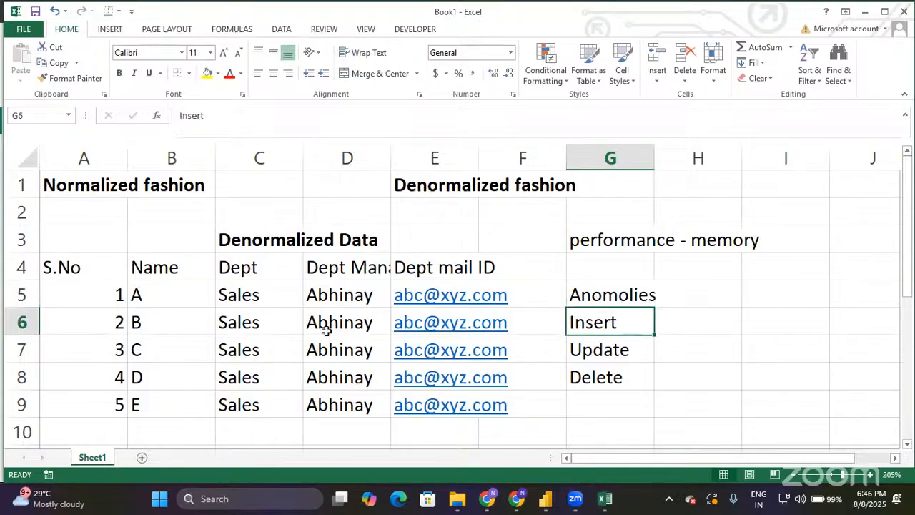
pyautogui.click(595, 359)
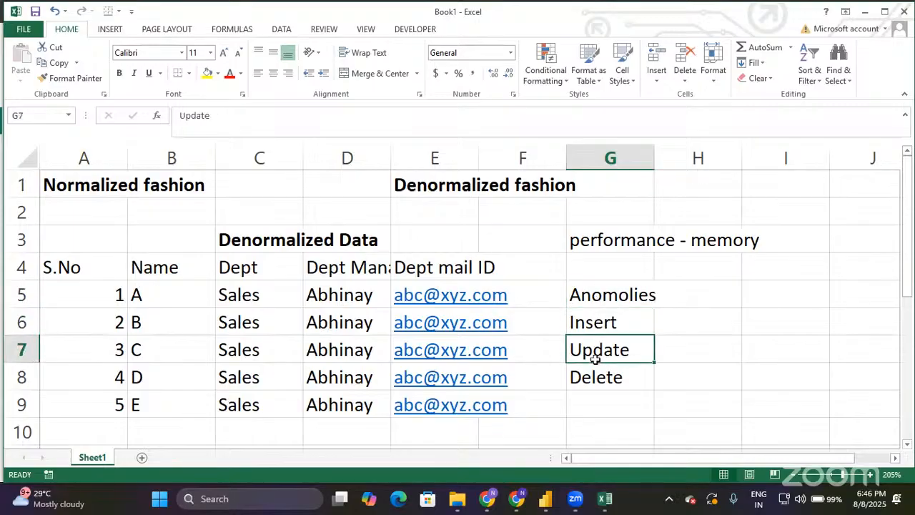
pyautogui.click(613, 380)
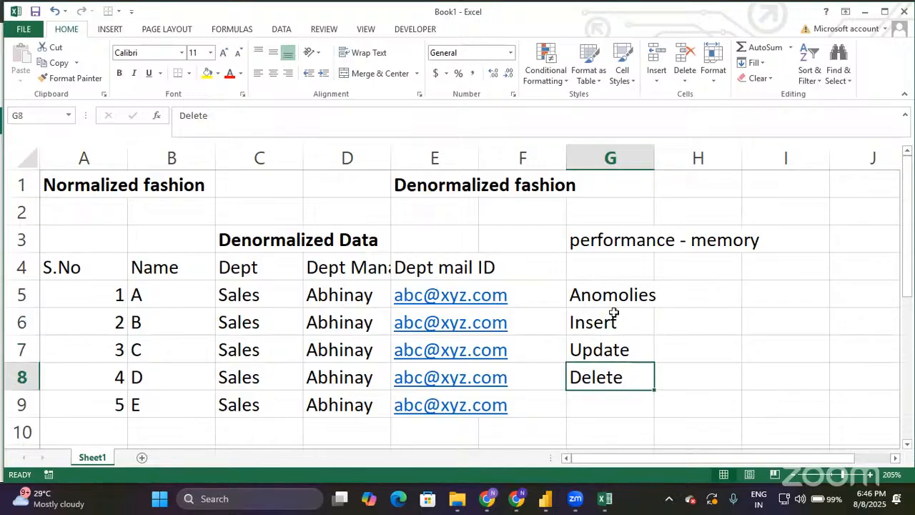
pyautogui.click(273, 234)
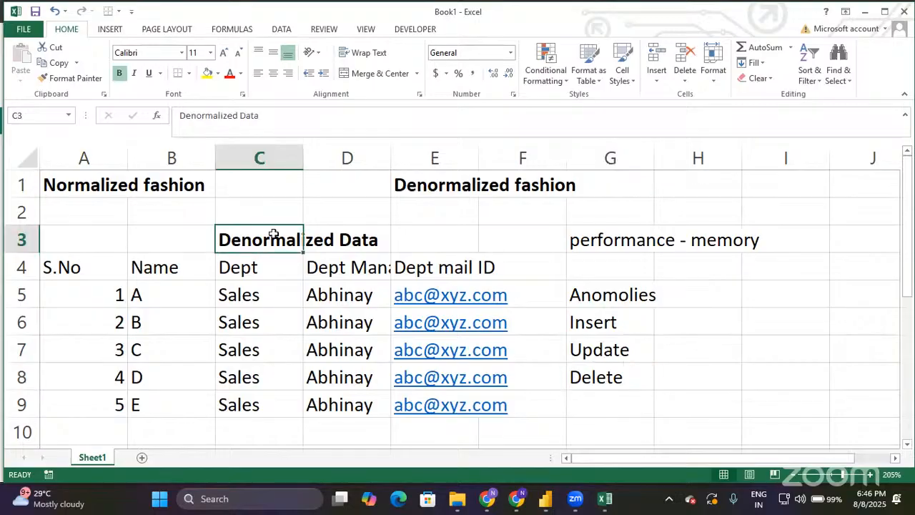
pyautogui.click(591, 325)
pyautogui.hotkey('shift', 'Down')
pyautogui.hotkey('shift', 'Down')
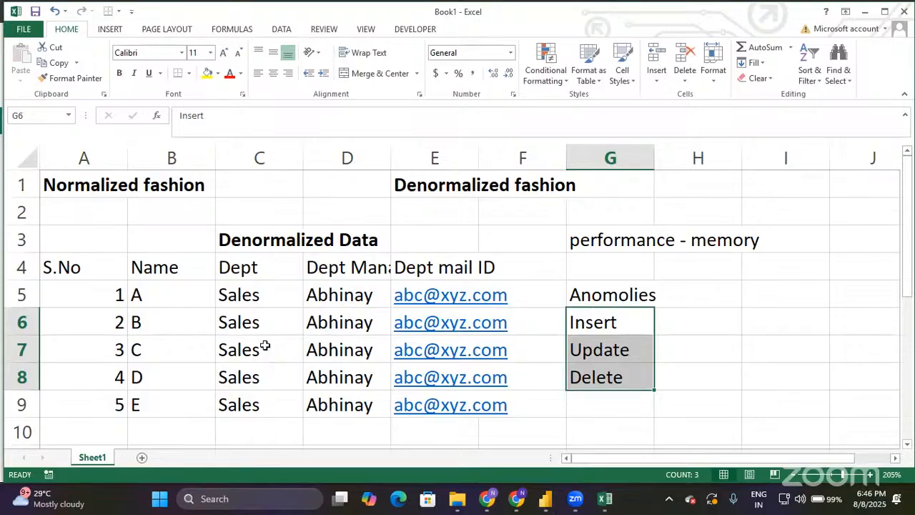
# Step: Start a new record in row 10 with S.No 6, Name F and Dept Sales
pyautogui.click(264, 346)
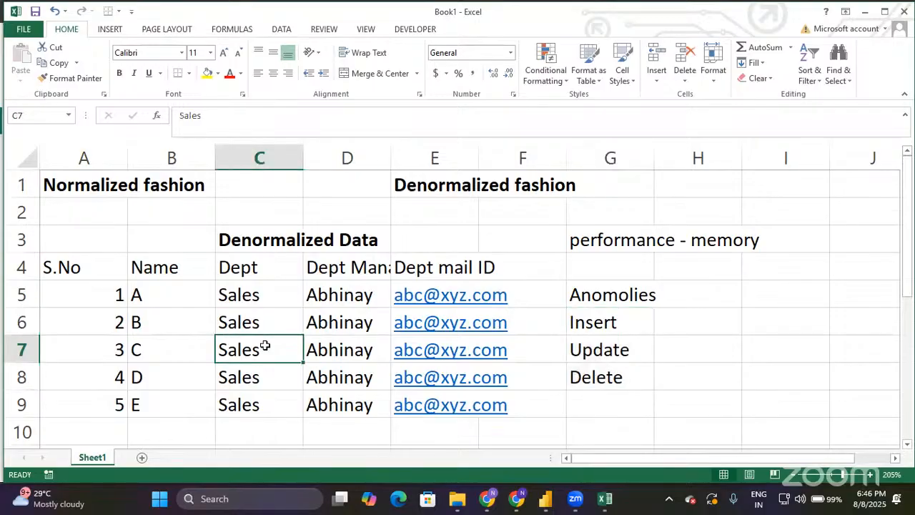
pyautogui.scroll(-1, 264, 346)
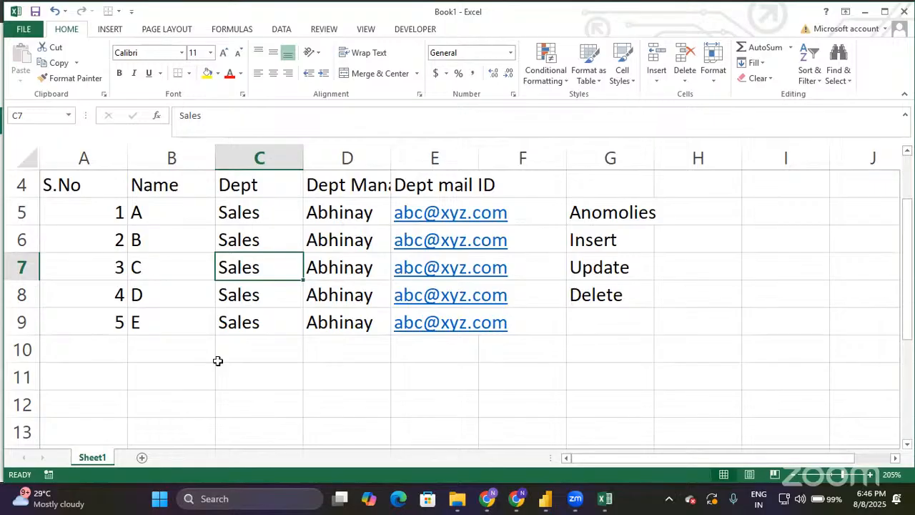
pyautogui.click(113, 344)
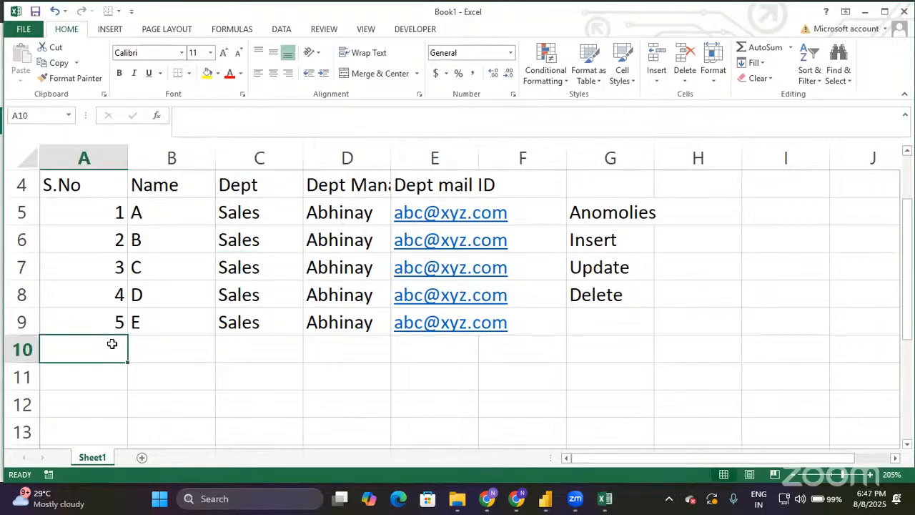
pyautogui.write('6')
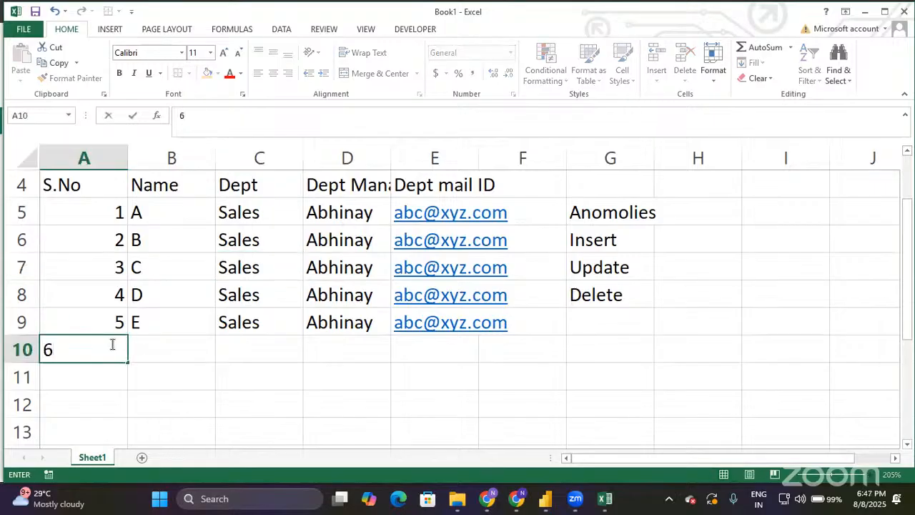
pyautogui.press('Tab')
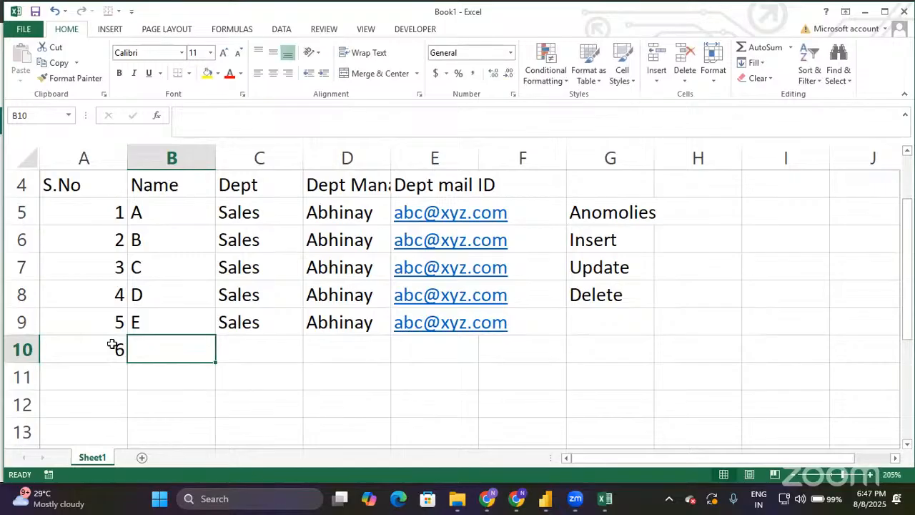
pyautogui.write('F')
pyautogui.press('Tab')
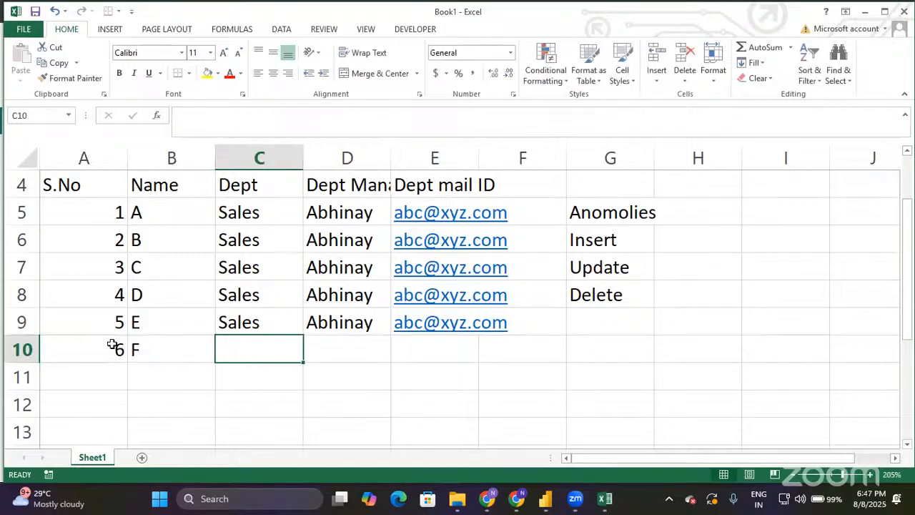
pyautogui.write('Sales')
pyautogui.press('Tab')
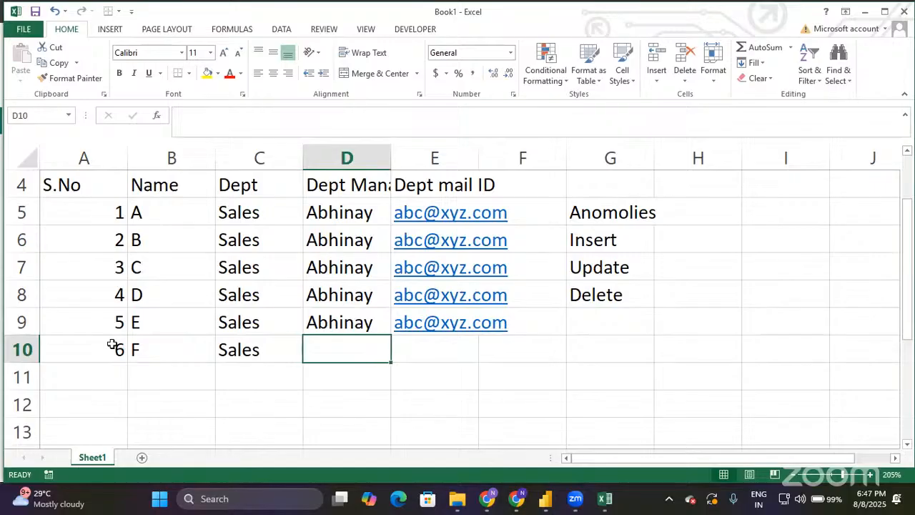
# Step: Fill the department manager and department mail ID down from row 9 into D10 and E10
pyautogui.hotkey('ctrl', 'd')
pyautogui.press('Tab')
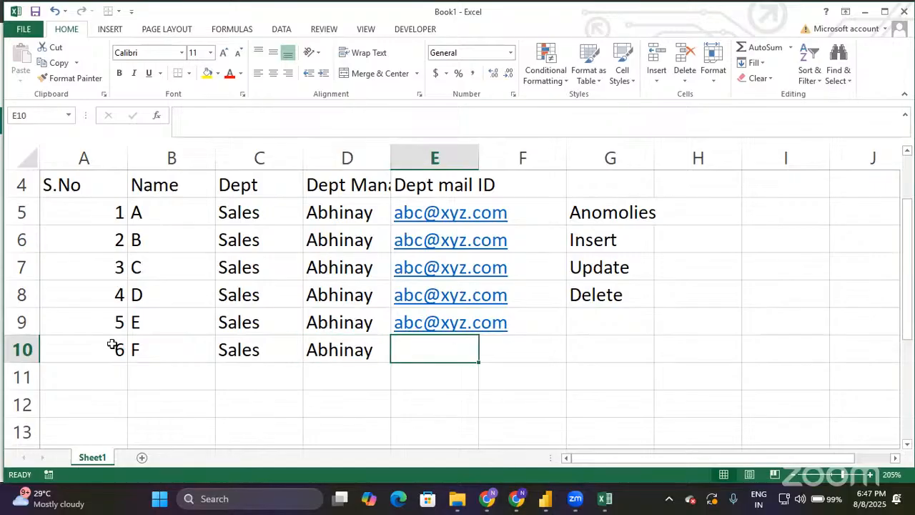
pyautogui.hotkey('ctrl', 'd')
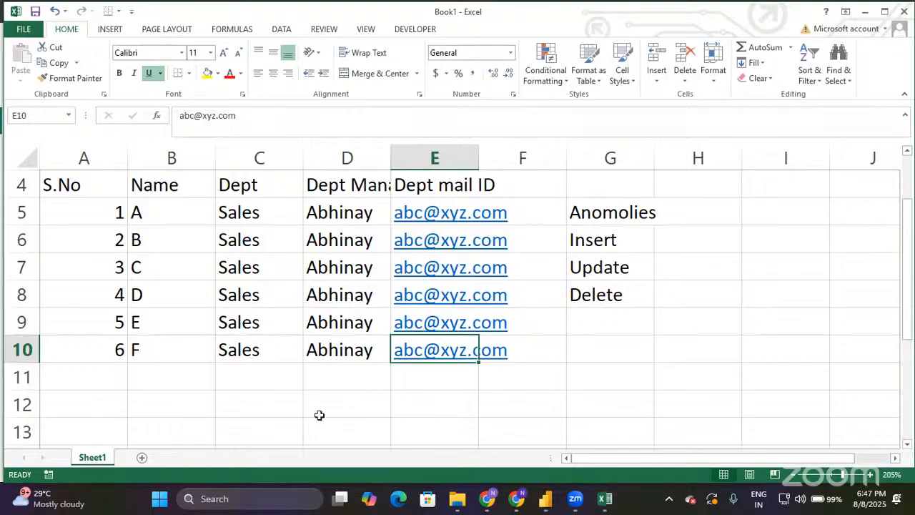
# Step: Select C10:E10 to examine the department details repeated in the new record
pyautogui.click(273, 347)
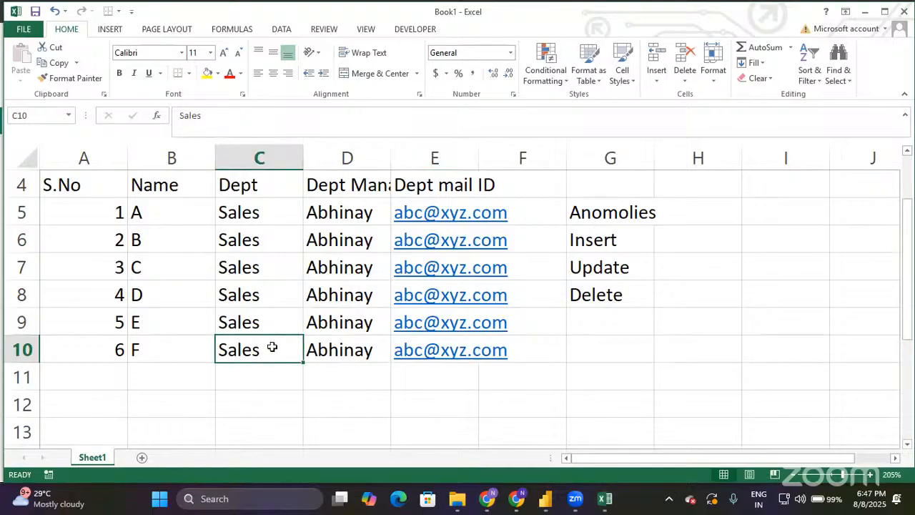
pyautogui.hotkey('shift', 'Right')
pyautogui.hotkey('shift', 'Right')
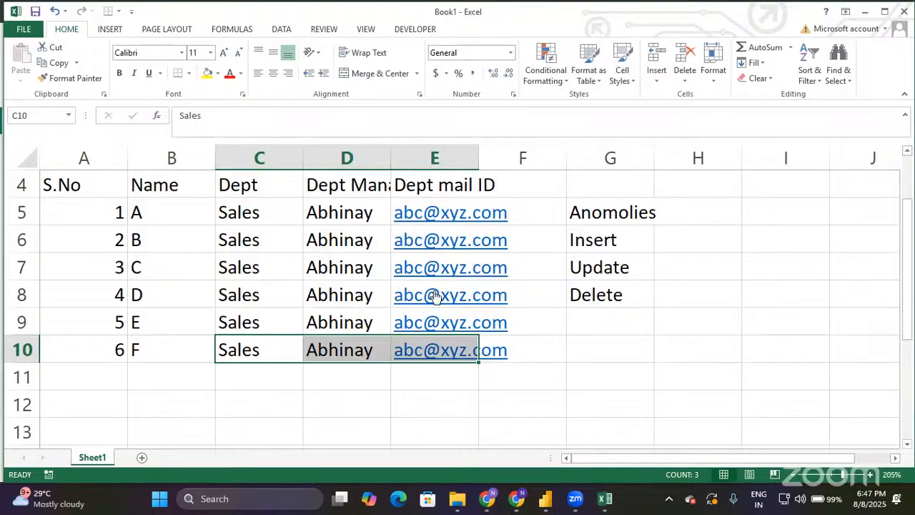
# Step: Review the Insert and Update anomaly notes in G6 and G7 beside the employee table
pyautogui.click(585, 242)
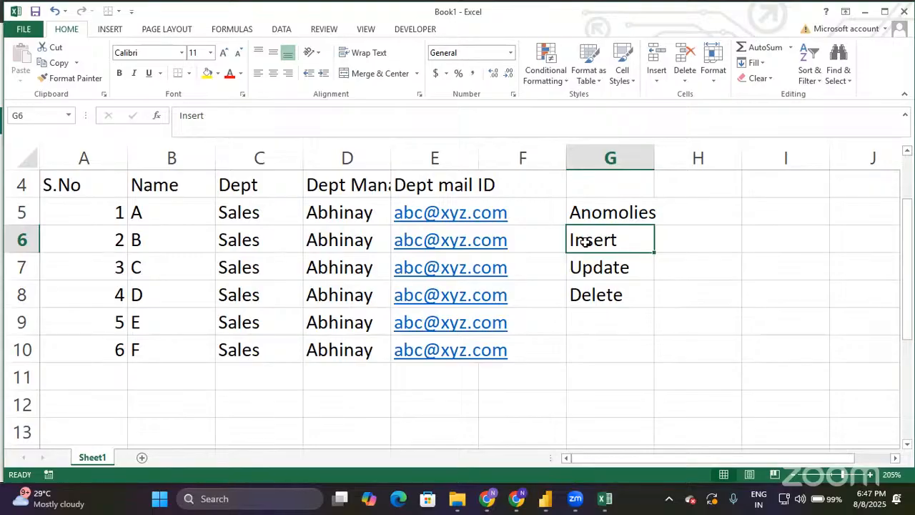
pyautogui.click(592, 262)
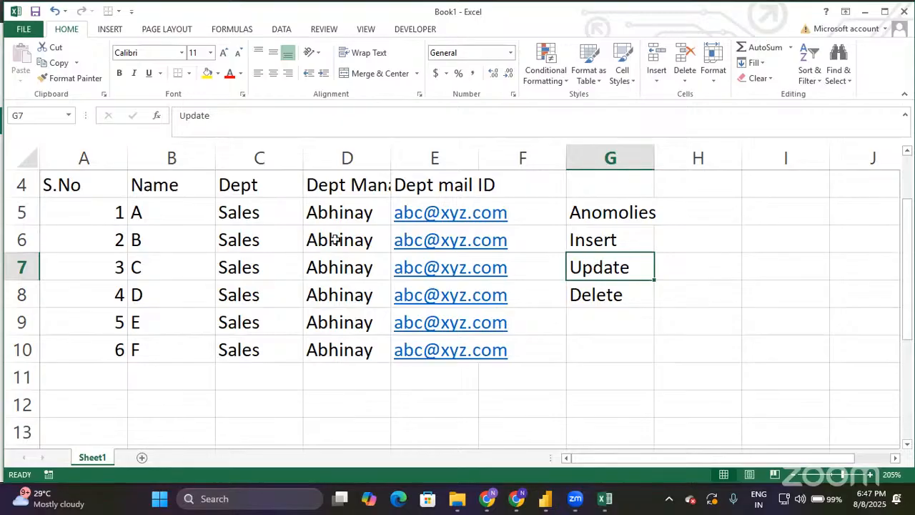
pyautogui.scroll(1, 357, 210)
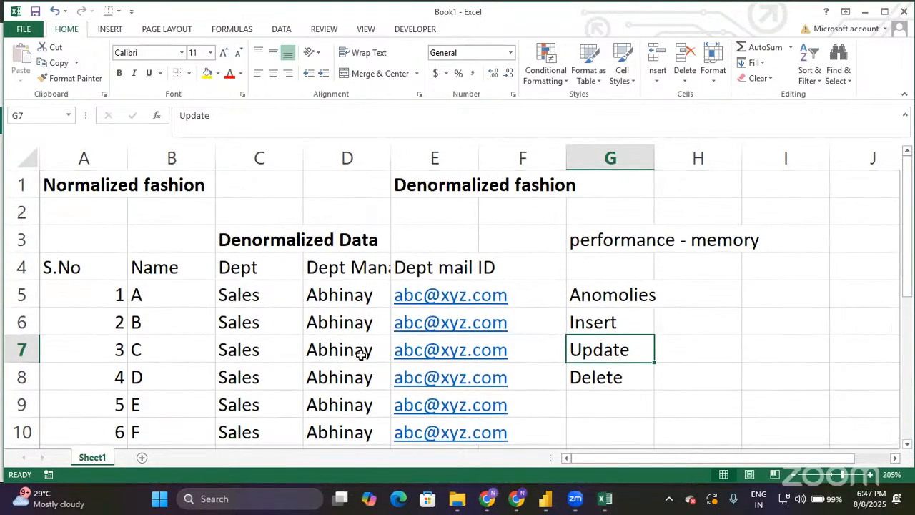
# Step: Replace the department manager's name in D5 with a different manager's name
pyautogui.click(352, 294)
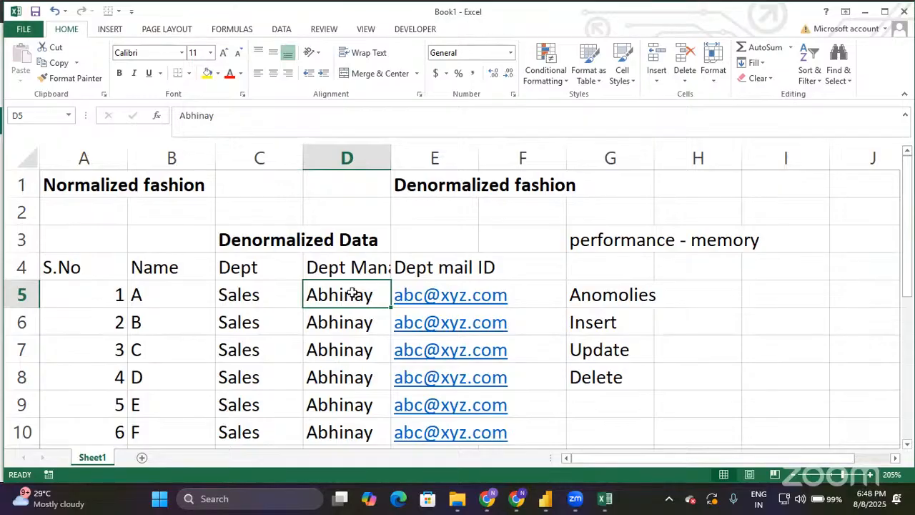
pyautogui.write('P')
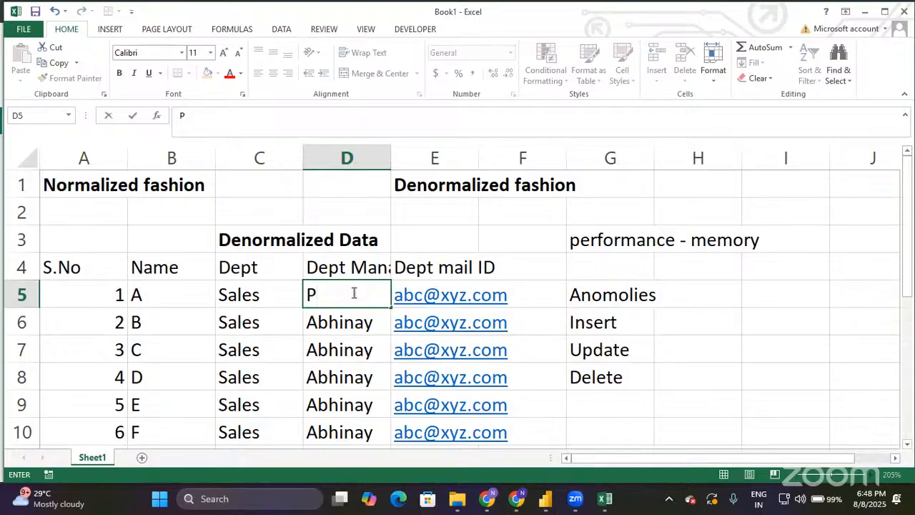
pyautogui.write('riya')
pyautogui.press('Return')
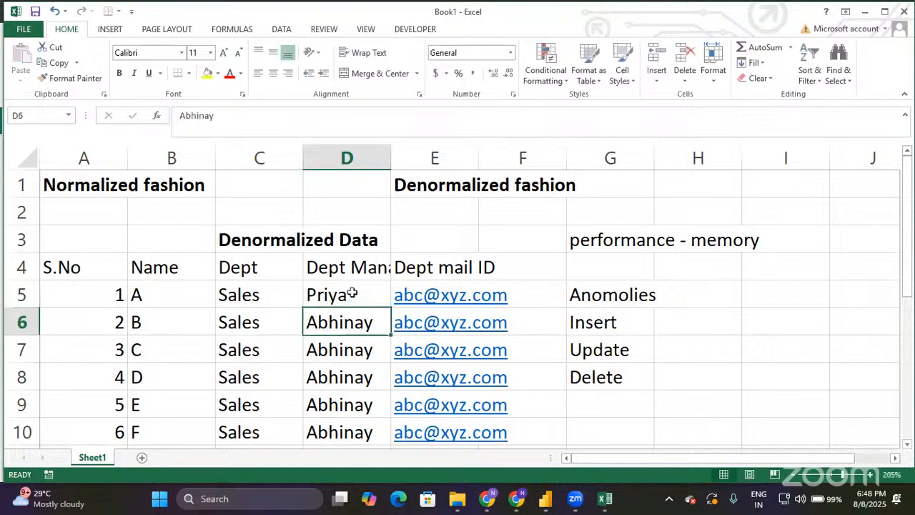
# Step: Compare the changed manager in D5 with the manager entries in D6:D10
pyautogui.click(351, 293)
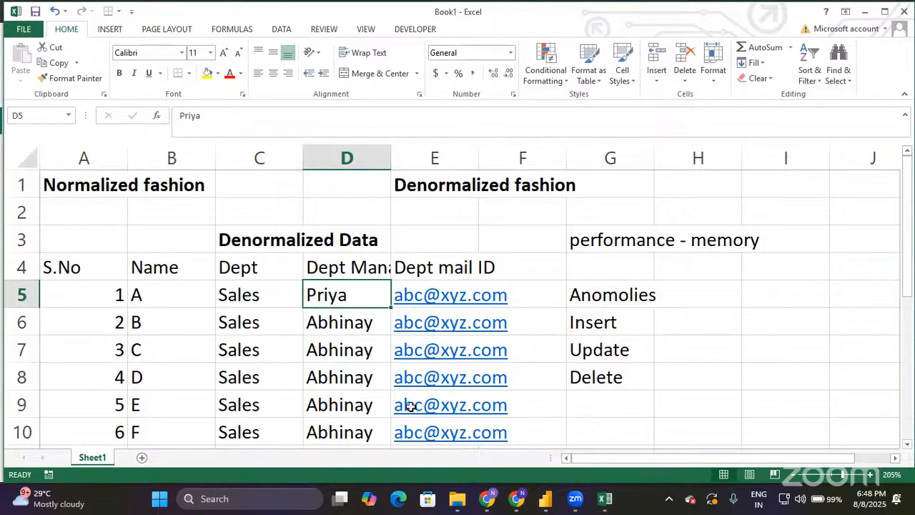
pyautogui.click(365, 325)
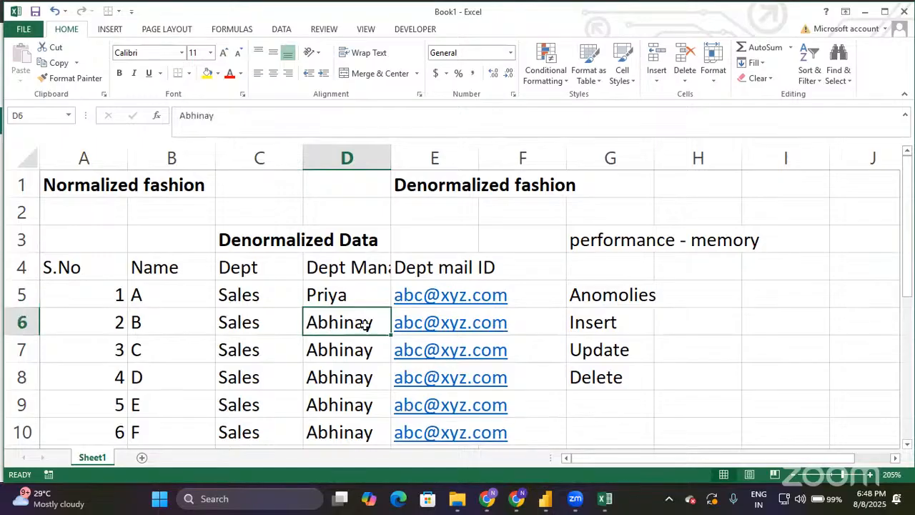
pyautogui.hotkey('shift', 'Down')
pyautogui.hotkey('shift', 'Down')
pyautogui.hotkey('shift', 'Down')
pyautogui.hotkey('shift', 'Down')
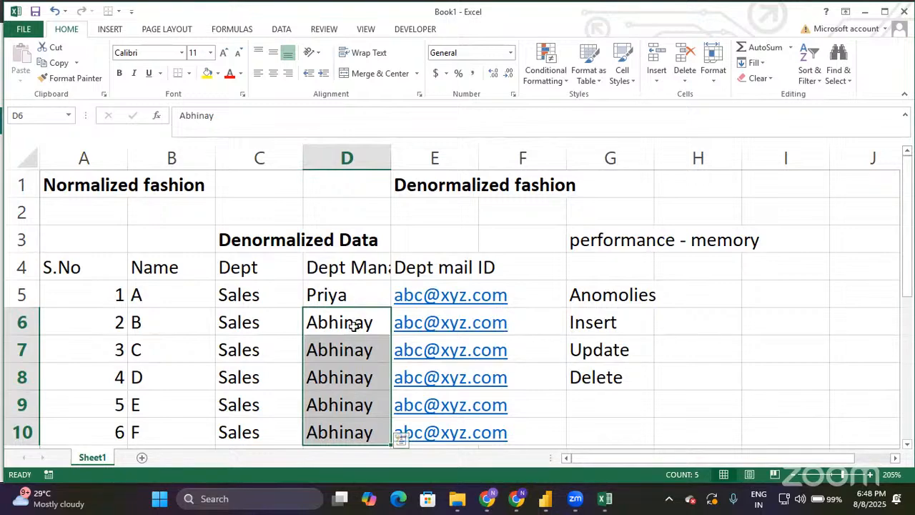
# Step: Fill the new department manager's name from D5 down through D10
pyautogui.click(351, 293)
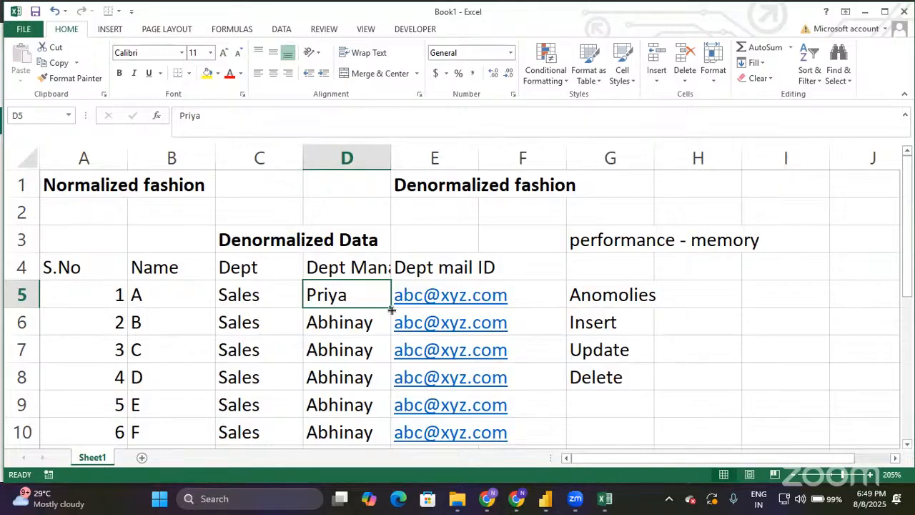
pyautogui.moveTo(391, 308); pyautogui.dragTo(389, 435)
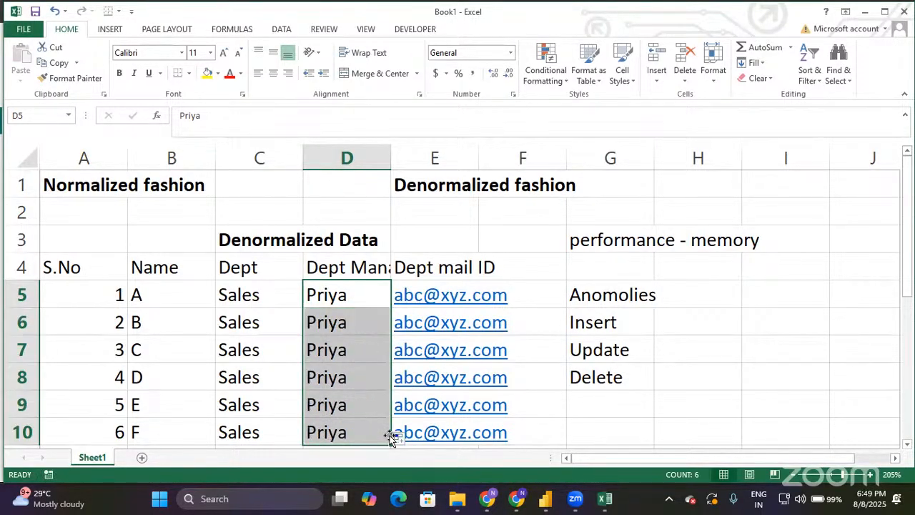
pyautogui.click(345, 383)
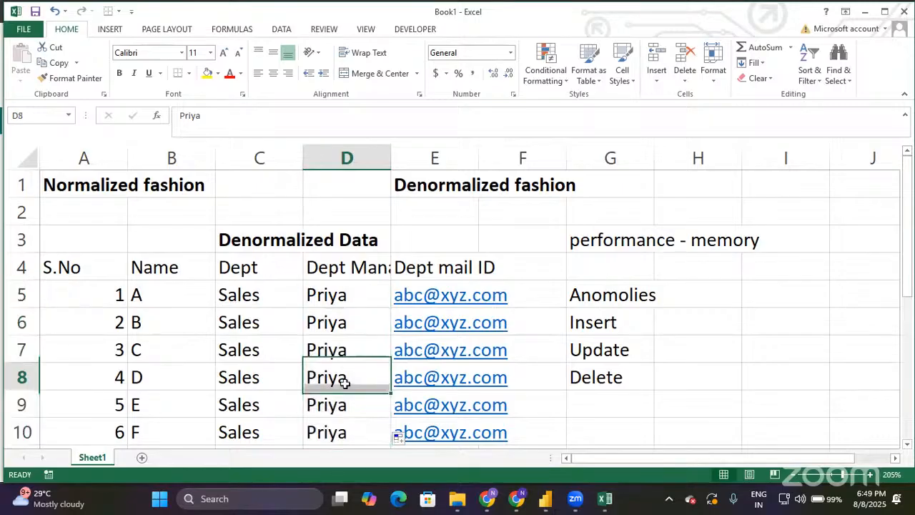
# Step: Demonstrate the Delete anomaly by clearing the contents of rows 10 and 9, the records of F and E
pyautogui.click(619, 380)
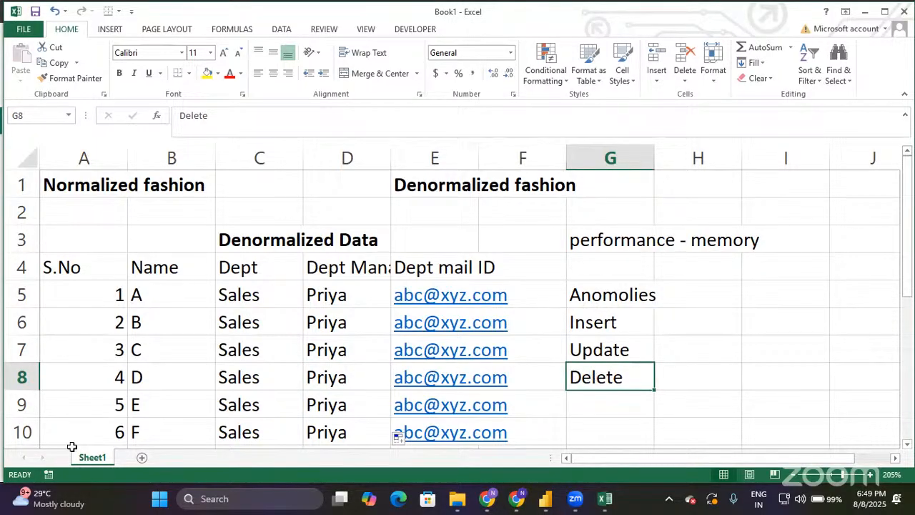
pyautogui.click(15, 431)
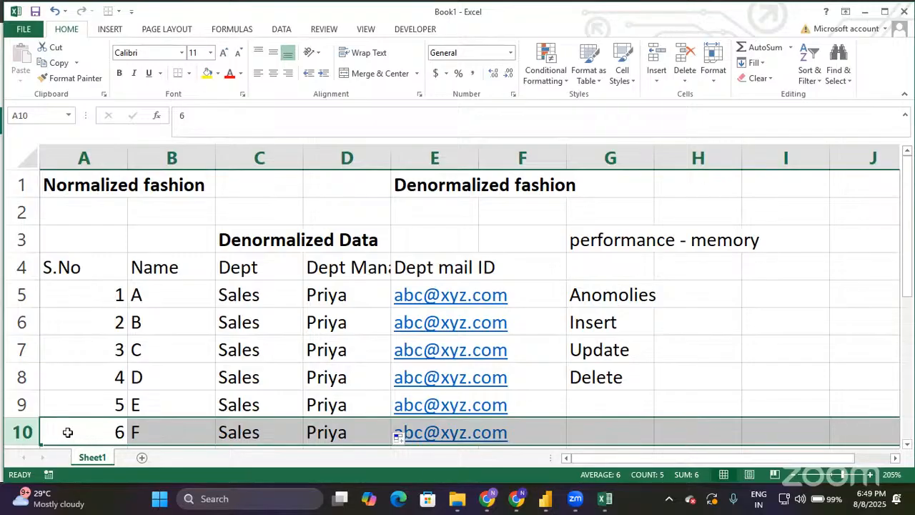
pyautogui.press('Delete')
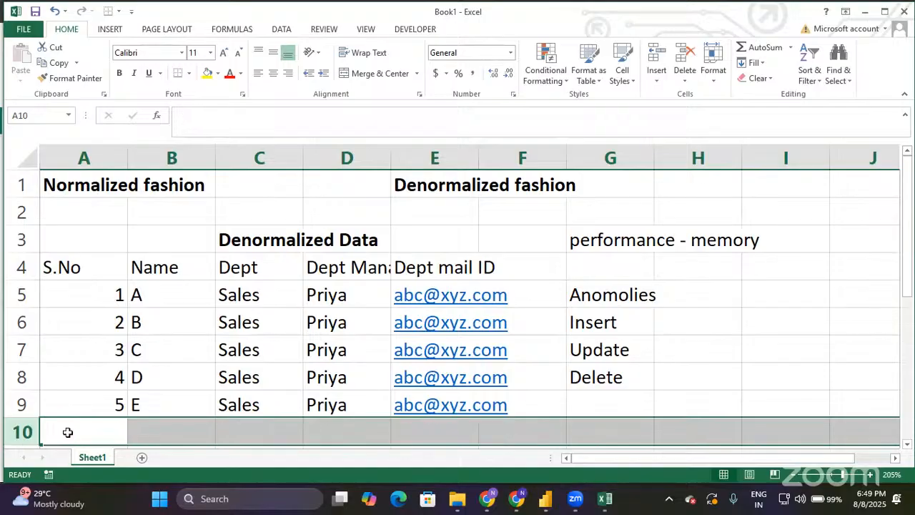
pyautogui.click(23, 405)
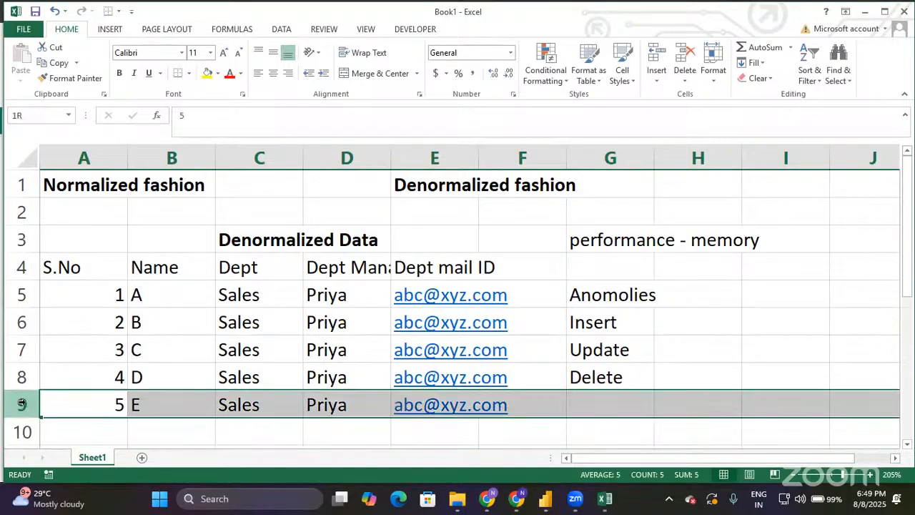
pyautogui.press('Delete')
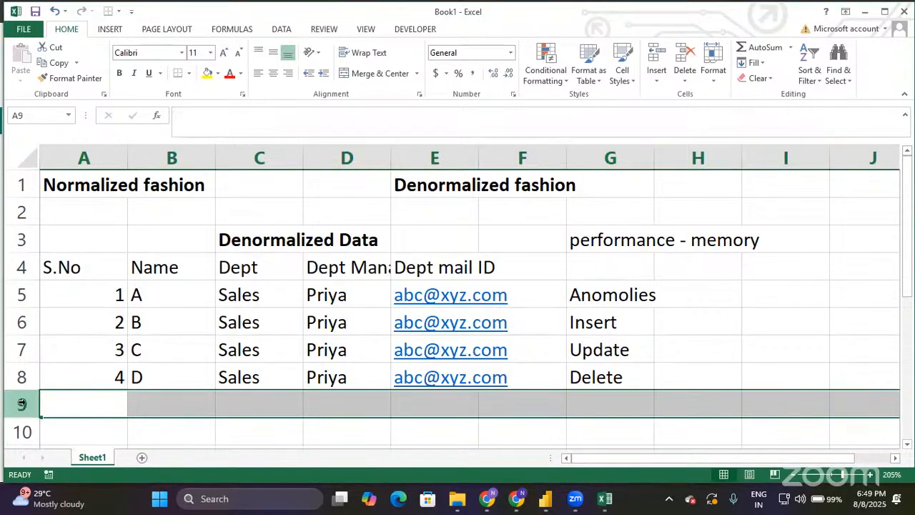
# Step: Clear the record of employee D from A8:E8
pyautogui.click(56, 382)
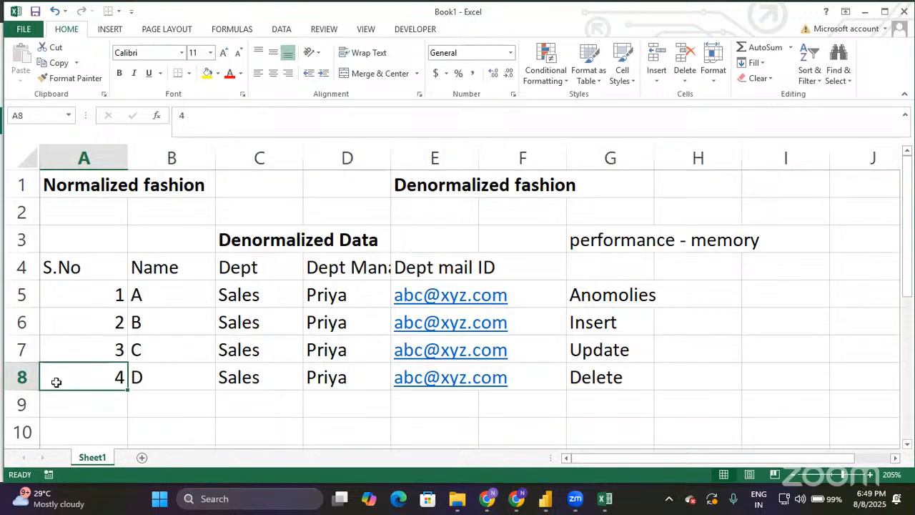
pyautogui.hotkey('shift', 'Right')
pyautogui.hotkey('shift', 'Right')
pyautogui.hotkey('shift', 'Right')
pyautogui.hotkey('shift', 'Right')
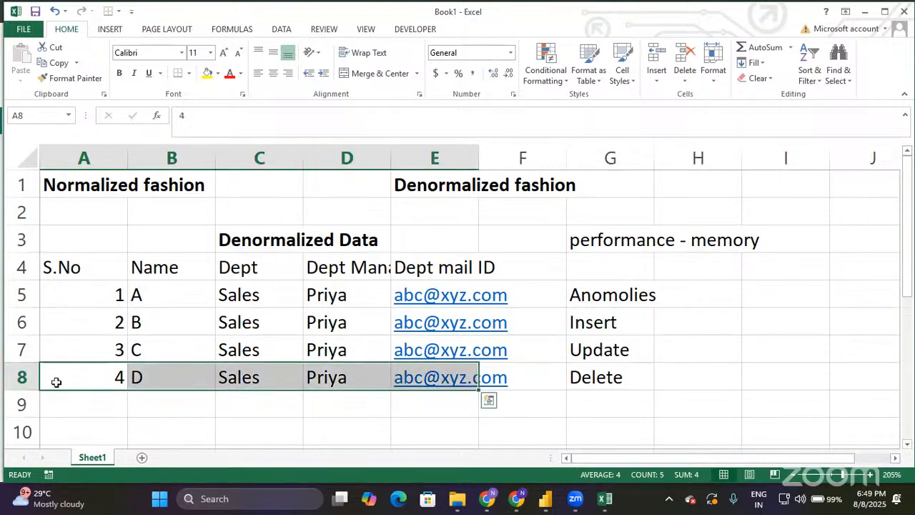
pyautogui.press('Delete')
# Step: Clear the record of employee C from A7:E7
pyautogui.hotkey('shift', 'Left')
pyautogui.hotkey('shift', 'Left')
pyautogui.hotkey('shift', 'Left')
pyautogui.hotkey('shift', 'Left')
pyautogui.press('Up')
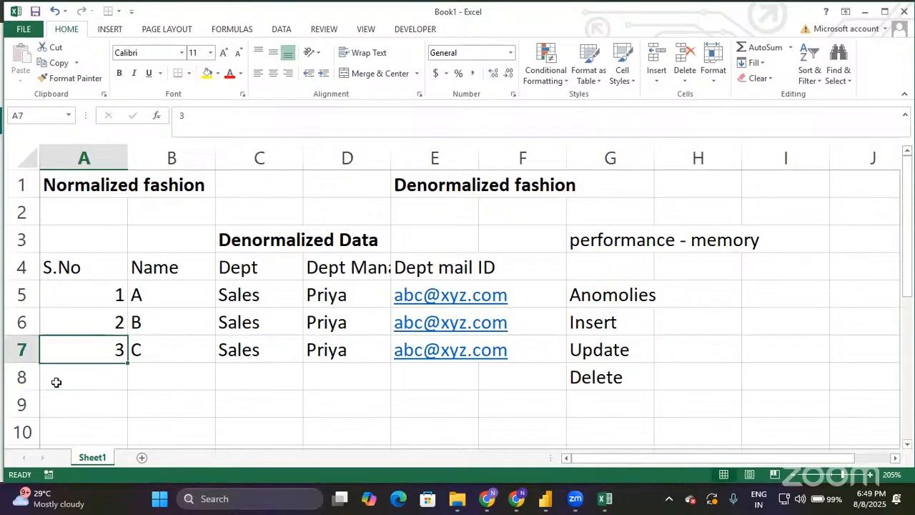
pyautogui.hotkey('shift', 'Right')
pyautogui.hotkey('shift', 'Right')
pyautogui.hotkey('shift', 'Right')
pyautogui.hotkey('shift', 'Right')
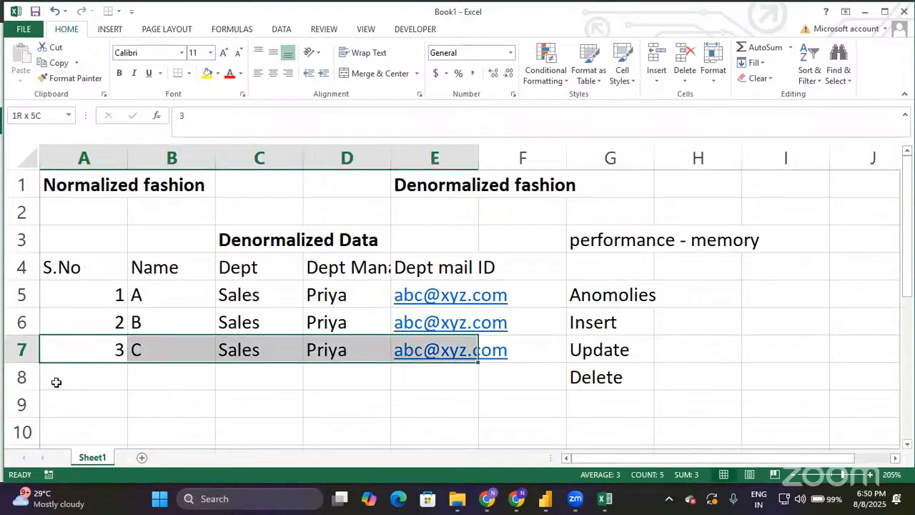
pyautogui.press('Delete')
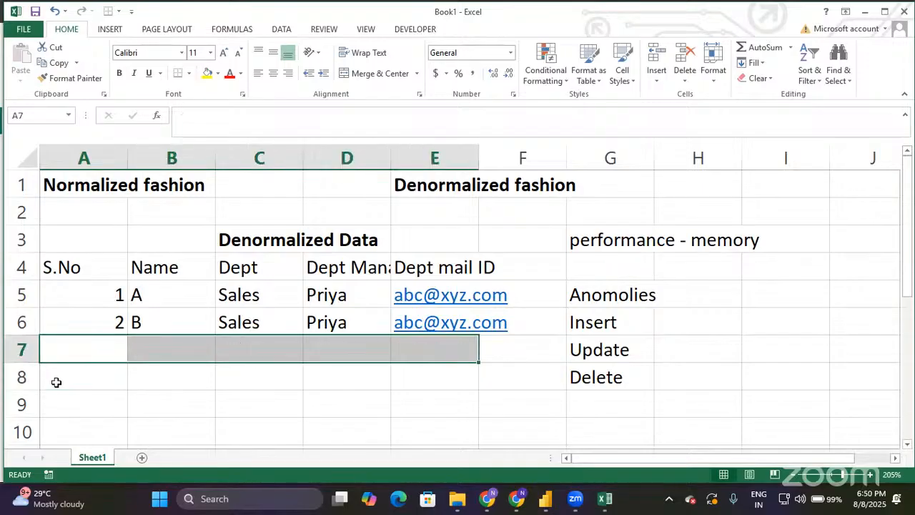
# Step: Clear the record of employee B from A6:E6
pyautogui.hotkey('shift', 'Left')
pyautogui.hotkey('shift', 'Left')
pyautogui.hotkey('shift', 'Left')
pyautogui.hotkey('shift', 'Left')
pyautogui.press('Up')
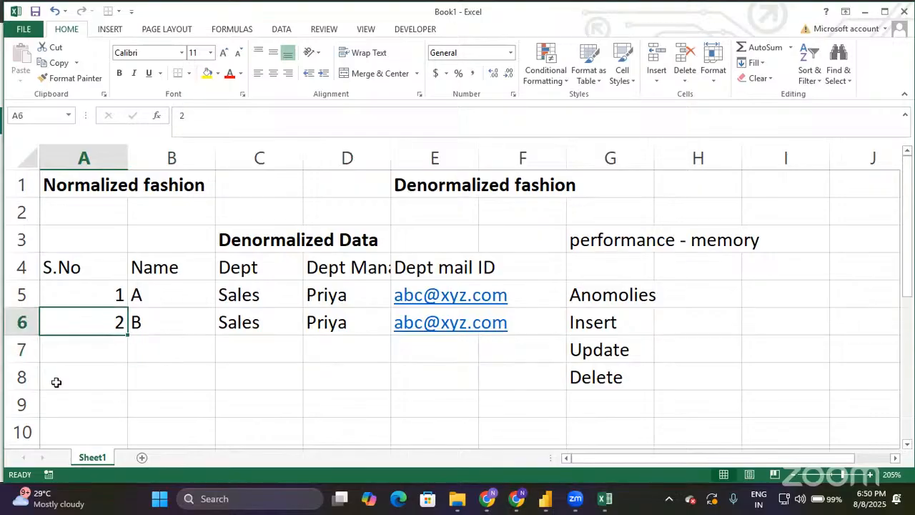
pyautogui.hotkey('shift', 'Right')
pyautogui.hotkey('shift', 'Right')
pyautogui.hotkey('shift', 'Right')
pyautogui.hotkey('shift', 'Right')
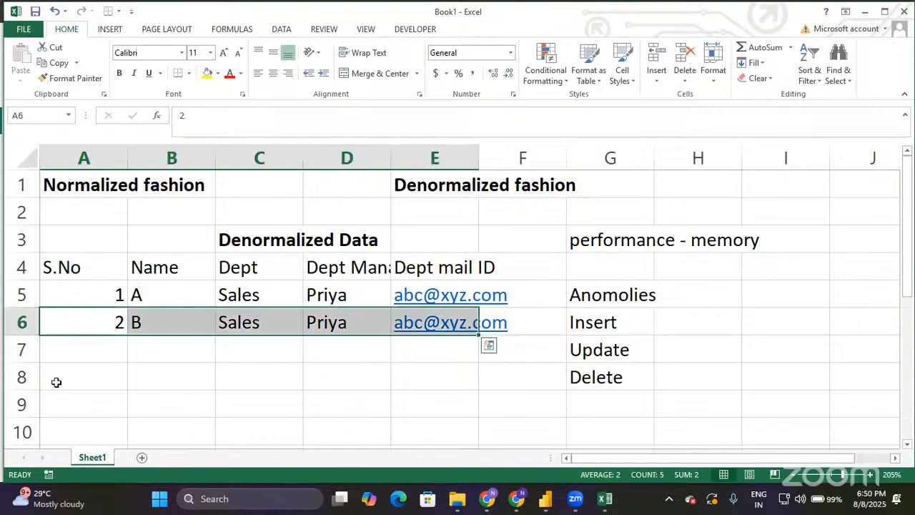
pyautogui.press('Delete')
# Step: Clear the last remaining employee record, A, from A5:E5
pyautogui.hotkey('shift', 'Left')
pyautogui.hotkey('shift', 'Left')
pyautogui.hotkey('shift', 'Left')
pyautogui.hotkey('shift', 'Left')
pyautogui.press('Up')
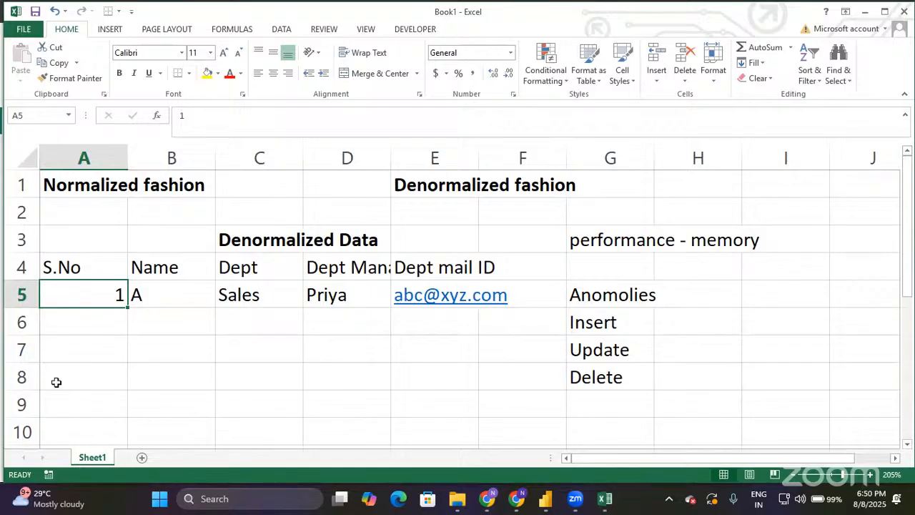
pyautogui.hotkey('shift', 'Right')
pyautogui.hotkey('shift', 'Right')
pyautogui.hotkey('shift', 'Right')
pyautogui.hotkey('shift', 'Right')
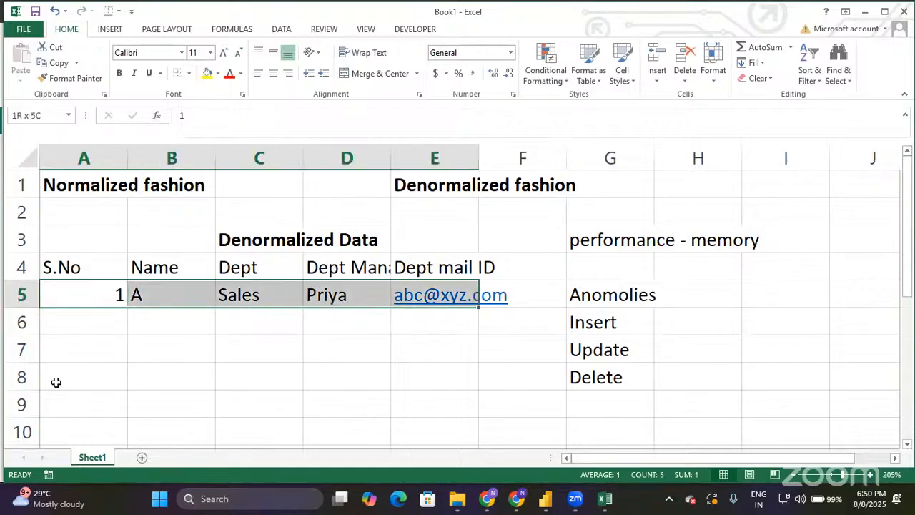
pyautogui.press('Delete')
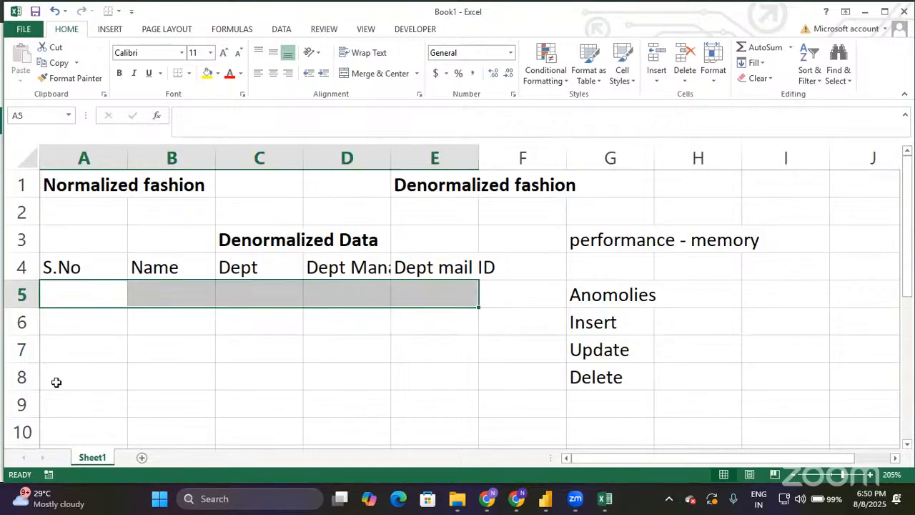
pyautogui.hotkey('shift', 'Left')
pyautogui.hotkey('shift', 'Left')
pyautogui.hotkey('shift', 'Left')
pyautogui.hotkey('shift', 'Left')
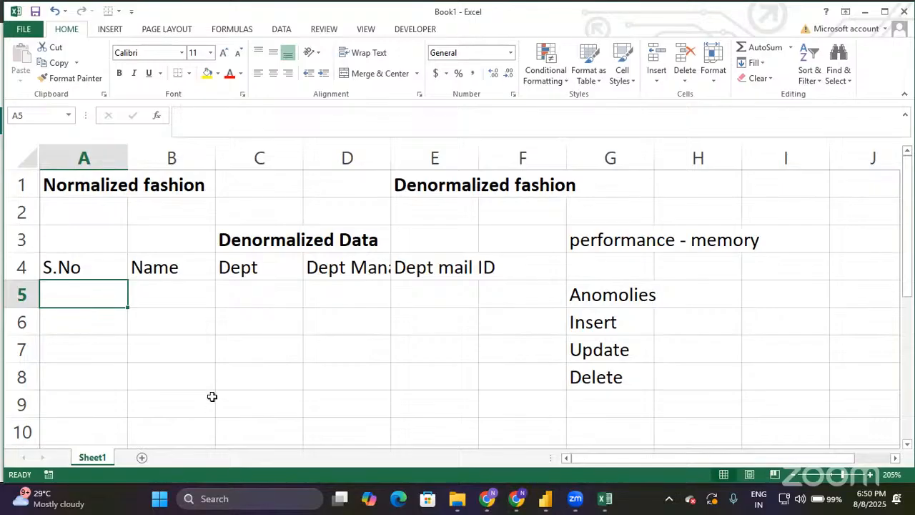
# Step: Select C5:E5 to examine the department detail cells under the table headers
pyautogui.click(259, 305)
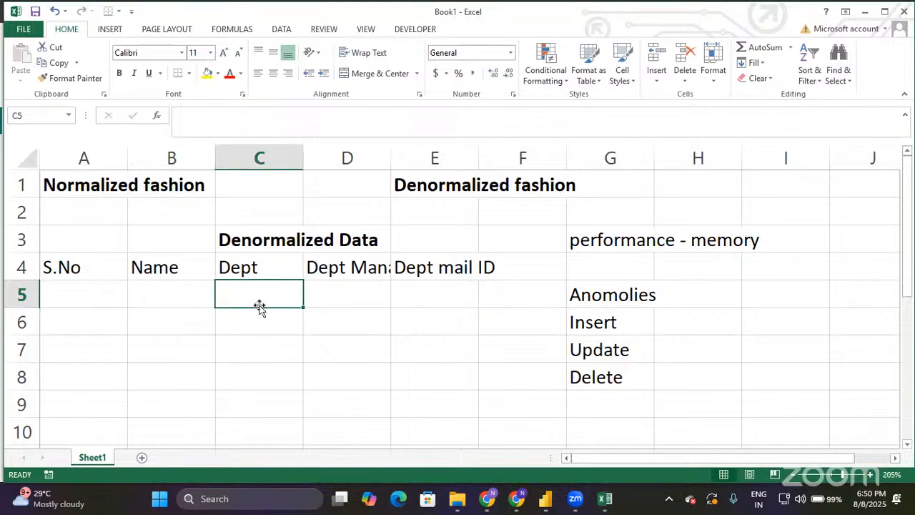
pyautogui.hotkey('shift', 'Right')
pyautogui.hotkey('shift', 'Right')
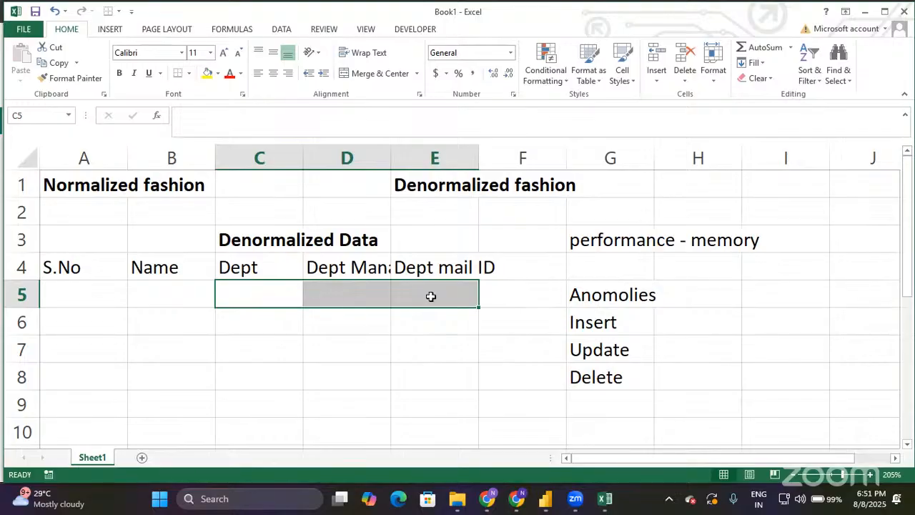
# Step: Review the Insert, Update and Delete notes in G6:G8 together with the Denormalized Data heading
pyautogui.click(577, 374)
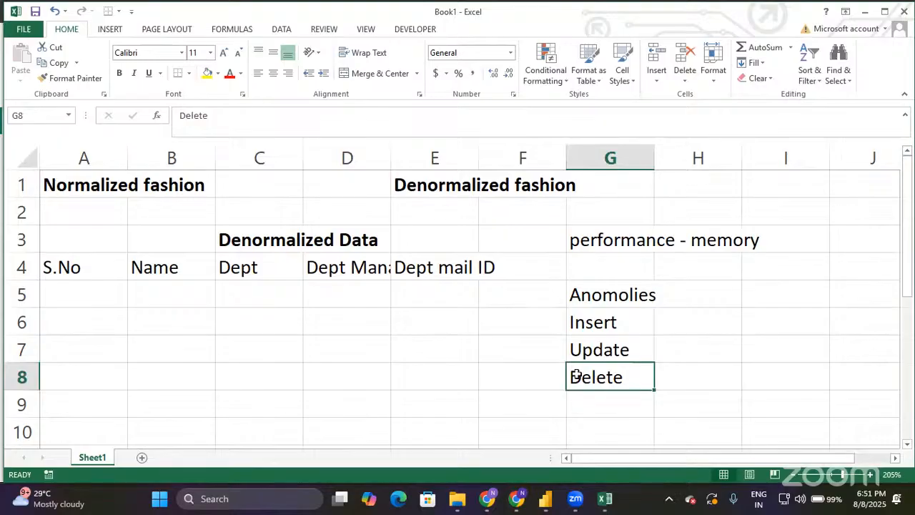
pyautogui.hotkey('shift', 'Up')
pyautogui.hotkey('shift', 'Up')
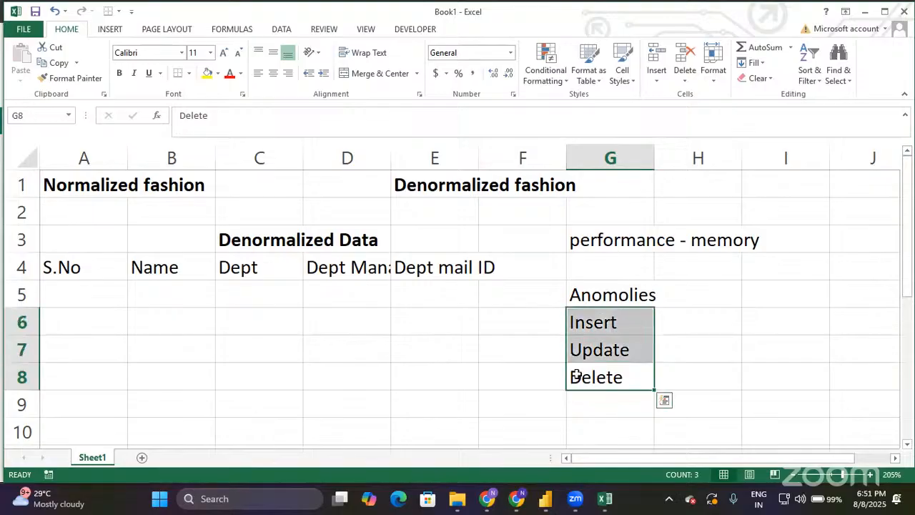
pyautogui.click(296, 243)
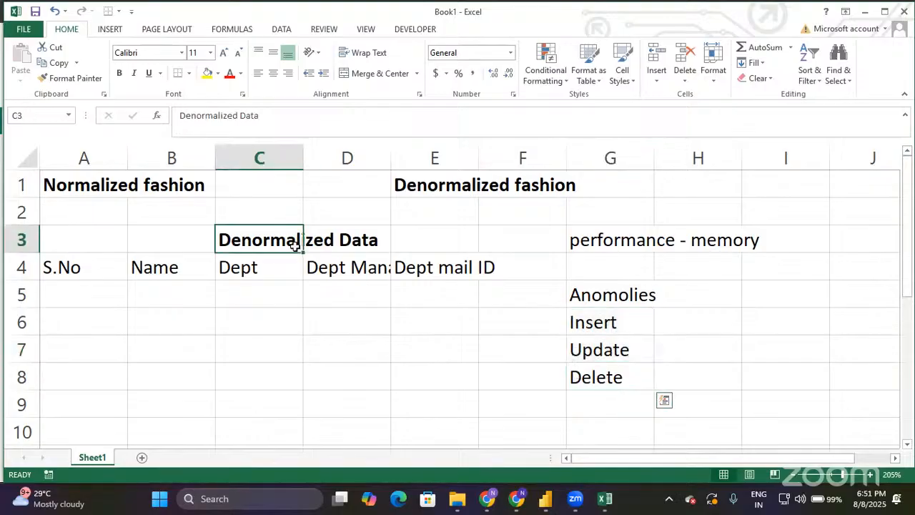
# Step: Undo the clearing of all six employee records in rows 5 to 10
pyautogui.click(276, 304)
pyautogui.hotkey('ctrl', 'z')
pyautogui.hotkey('ctrl', 'z')
pyautogui.hotkey('ctrl', 'z')
pyautogui.hotkey('ctrl', 'z')
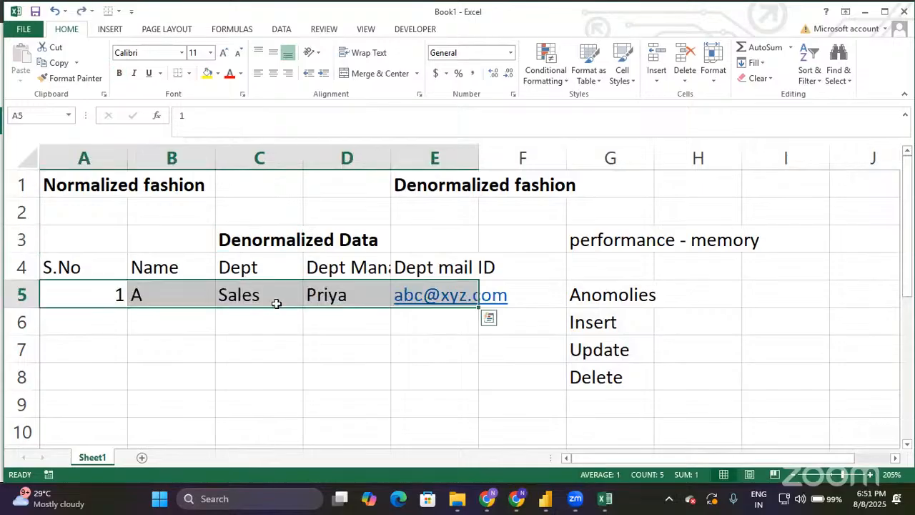
pyautogui.hotkey('ctrl', 'z')
pyautogui.hotkey('ctrl', 'z')
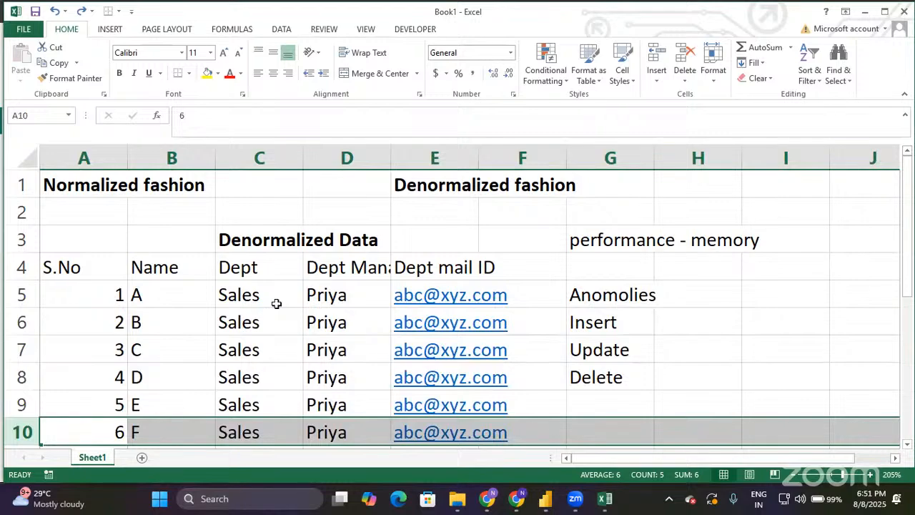
# Step: Make the Insert, Update and Delete notes in G6:G8 bold
pyautogui.click(601, 322)
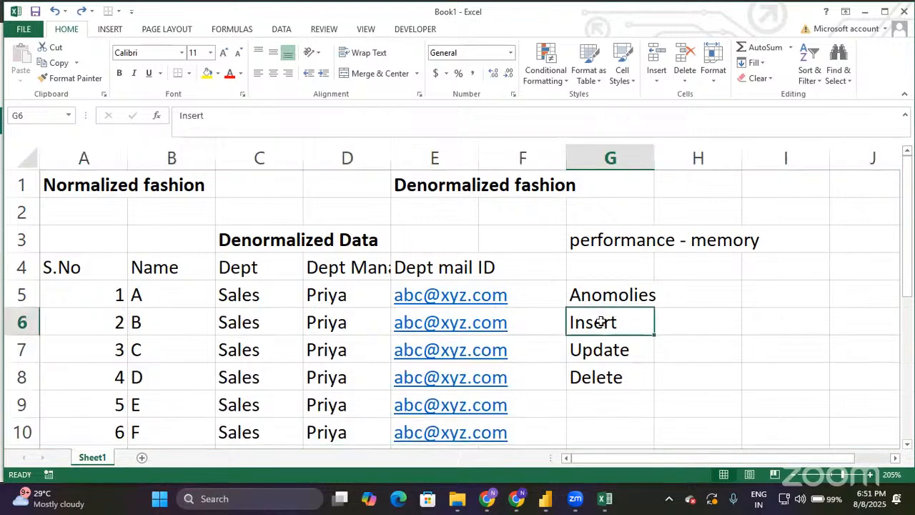
pyautogui.hotkey('shift', 'Down')
pyautogui.hotkey('shift', 'Down')
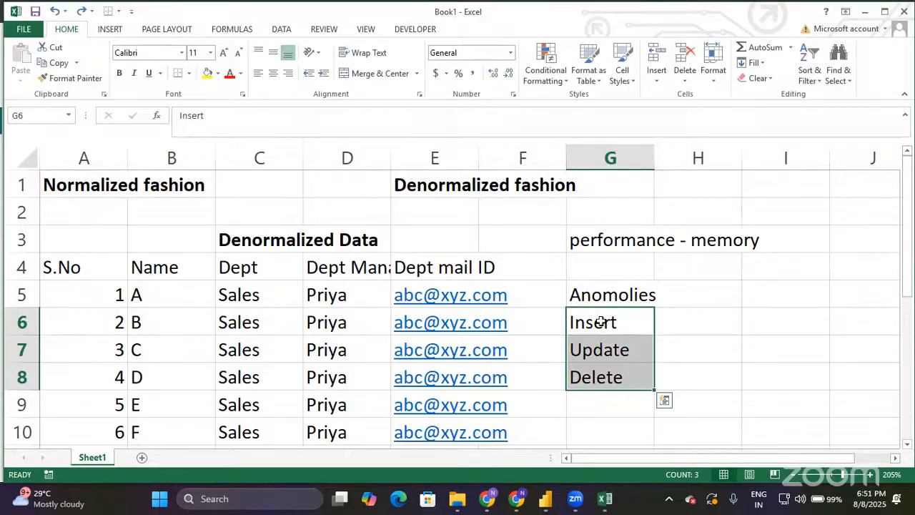
pyautogui.hotkey('ctrl', 'b')
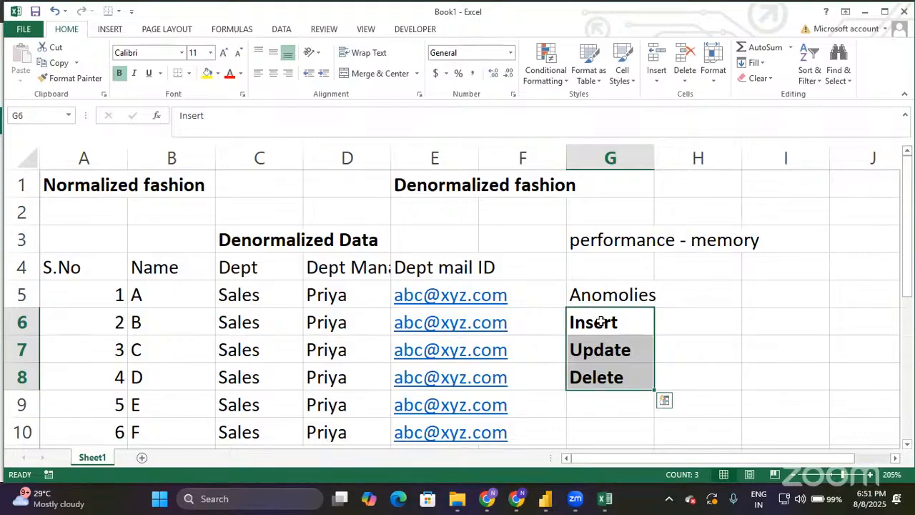
# Step: Review the Denormalized Data and Normalized fashion headings, the Anomolies note and the full employee table in A4:E10
pyautogui.click(269, 233)
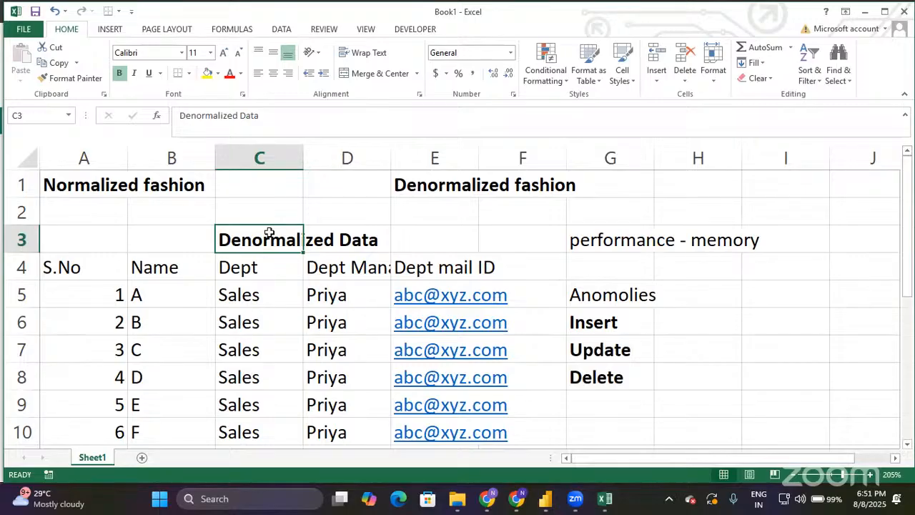
pyautogui.click(110, 185)
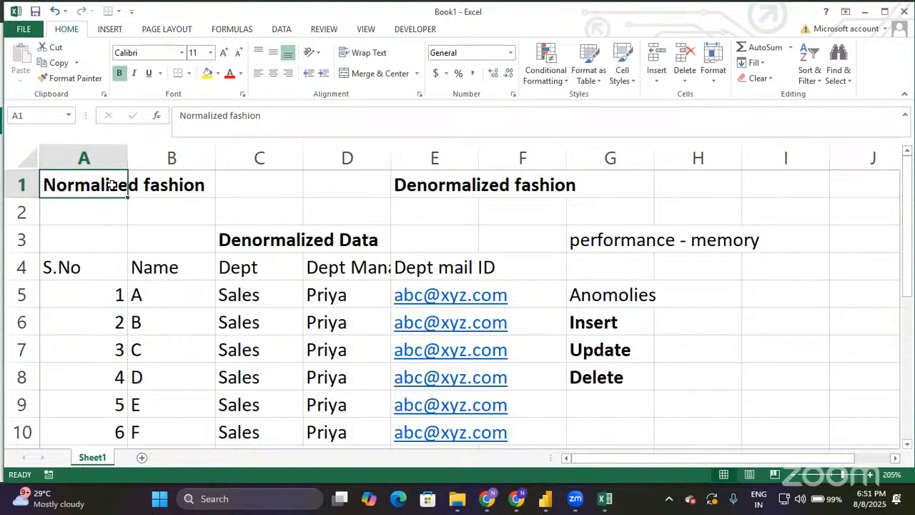
pyautogui.click(636, 296)
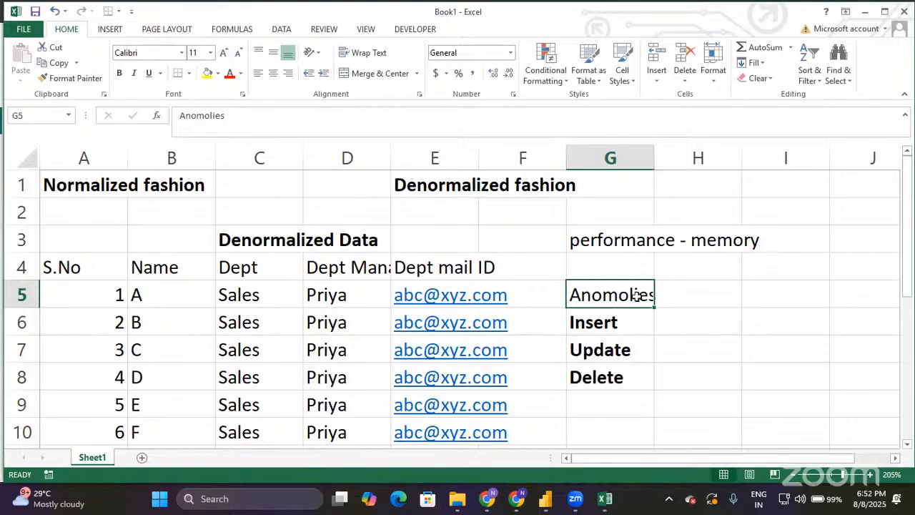
pyautogui.click(105, 274)
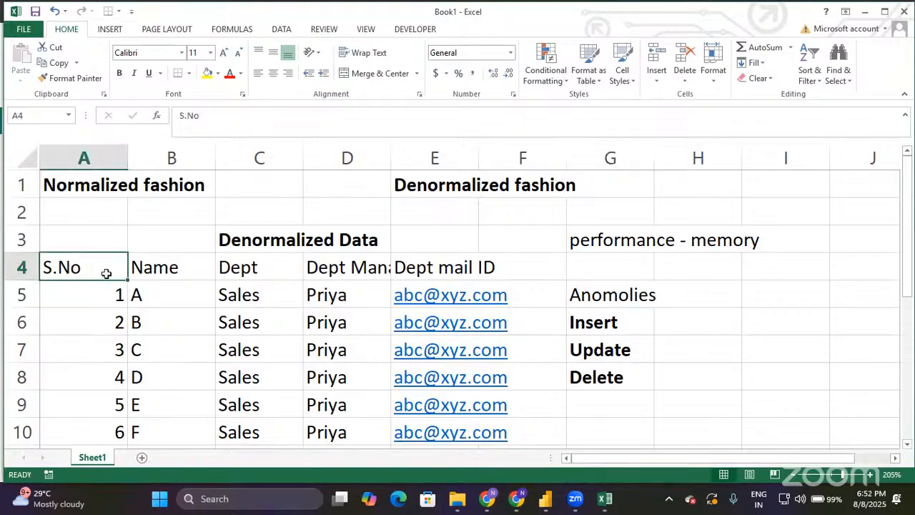
pyautogui.hotkey('shift', 'Right')
pyautogui.hotkey('shift', 'Right')
pyautogui.hotkey('shift', 'Right')
pyautogui.hotkey('shift', 'Right')
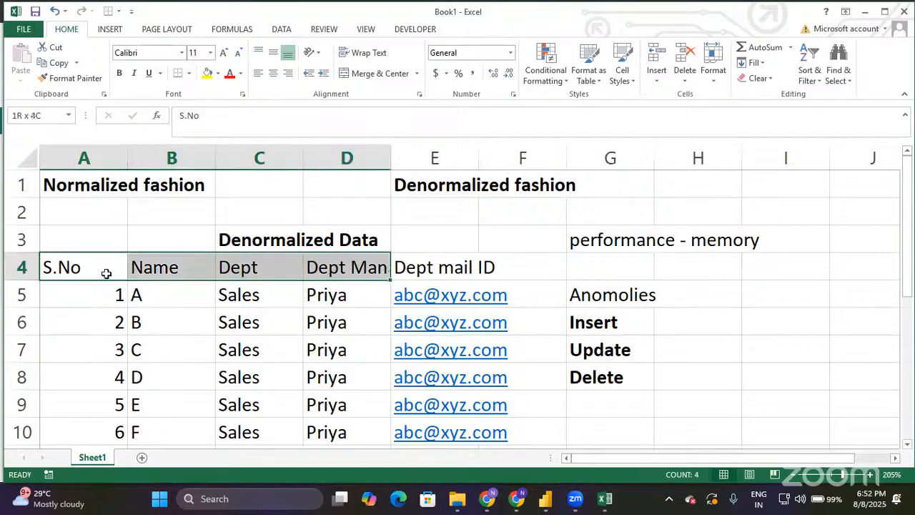
pyautogui.hotkey('shift', 'Down')
pyautogui.hotkey('shift', 'Down')
pyautogui.hotkey('shift', 'Down')
pyautogui.hotkey('shift', 'Down')
pyautogui.hotkey('shift', 'Down')
pyautogui.hotkey('shift', 'Down')
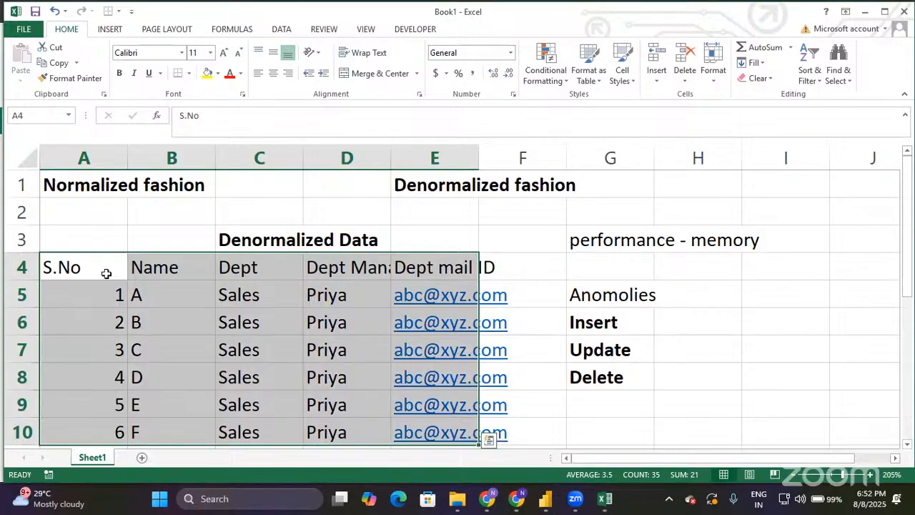
# Step: Examine the Sales entry in C5, the Denormalized Data heading and each anomaly note in G5:G8
pyautogui.click(262, 299)
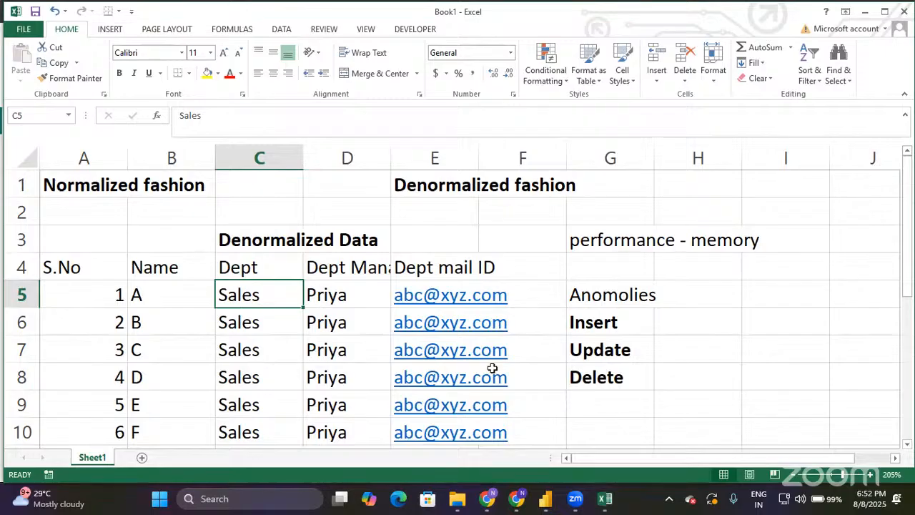
pyautogui.click(292, 244)
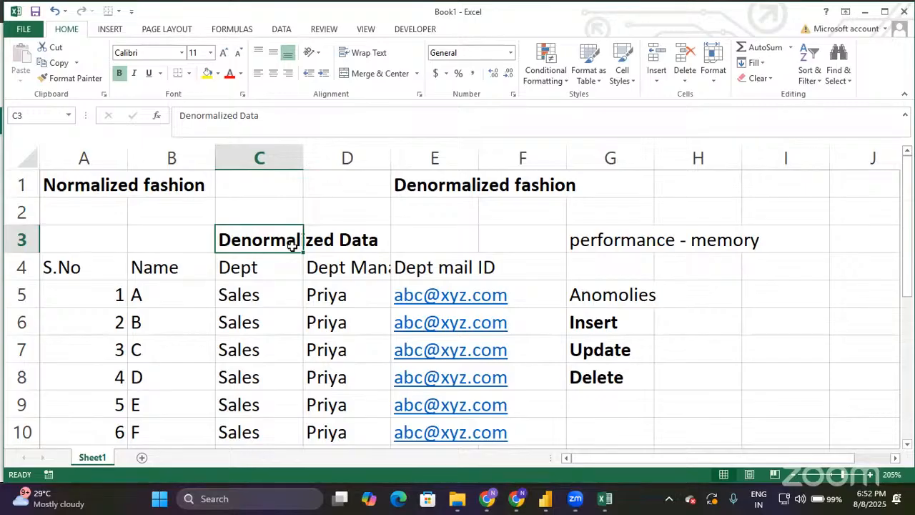
pyautogui.click(587, 297)
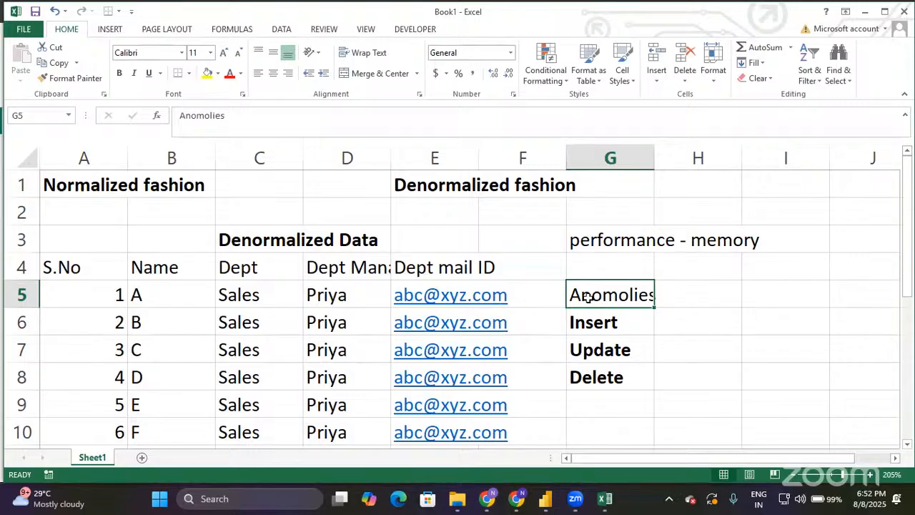
pyautogui.click(594, 316)
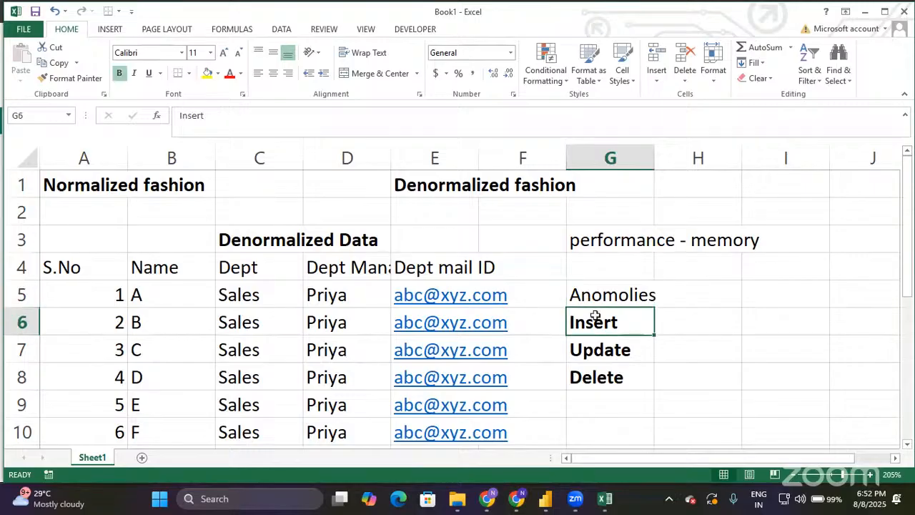
pyautogui.click(605, 352)
pyautogui.click(605, 374)
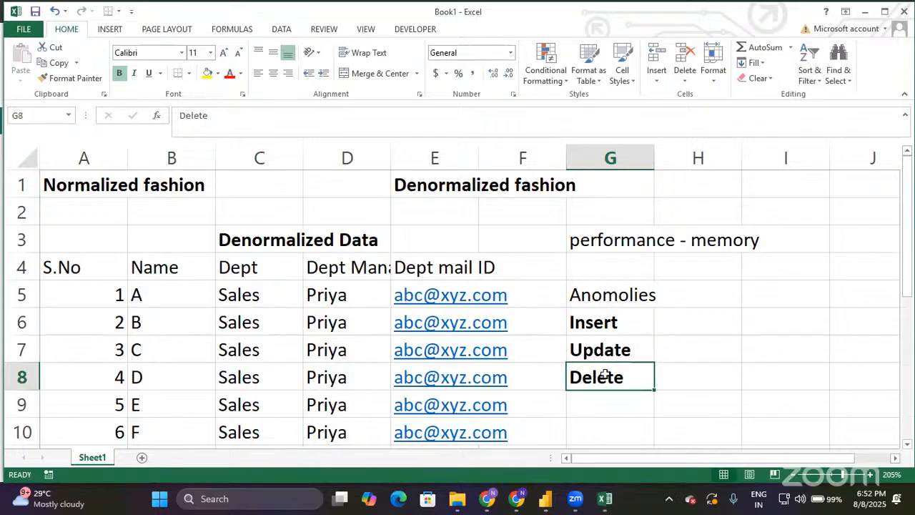
# Step: Examine the repeated department details in C5:E10, along with the Denormalized Data and Normalized fashion headings
pyautogui.click(276, 241)
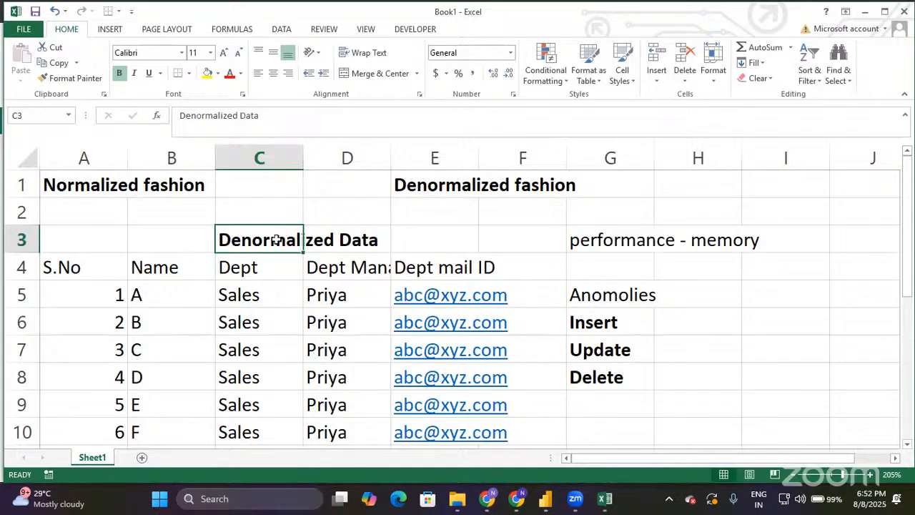
pyautogui.press('Down')
pyautogui.press('Down')
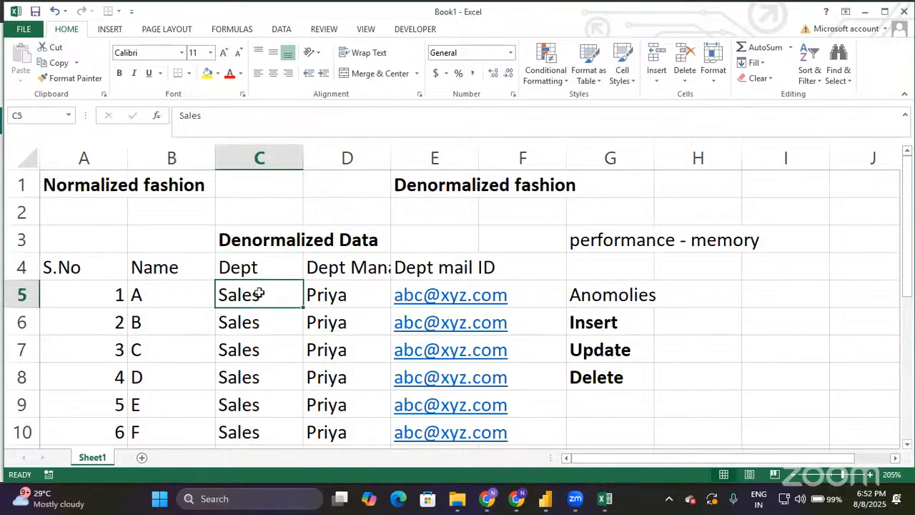
pyautogui.hotkey('shift', 'Right')
pyautogui.hotkey('shift', 'Right')
pyautogui.hotkey('shift', 'Down')
pyautogui.hotkey('shift', 'Down')
pyautogui.hotkey('shift', 'Down')
pyautogui.hotkey('shift', 'Down')
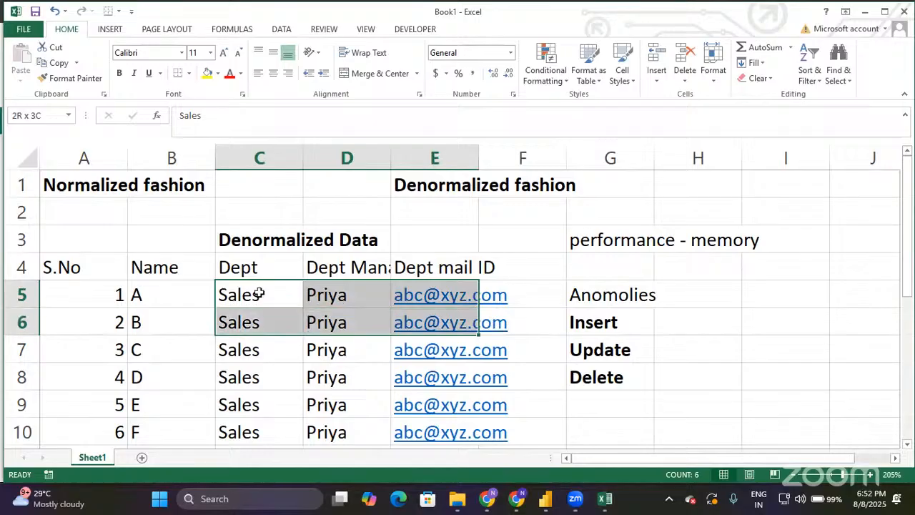
pyautogui.hotkey('shift', 'Down')
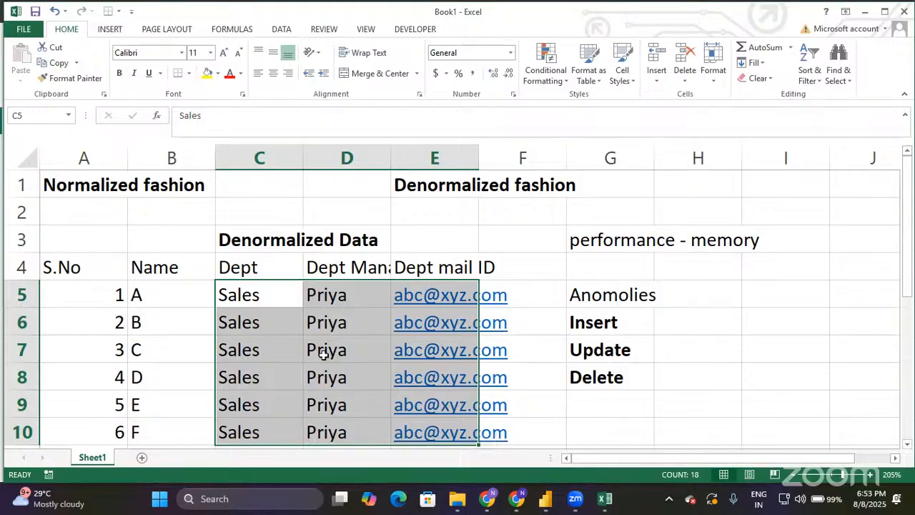
pyautogui.click(268, 243)
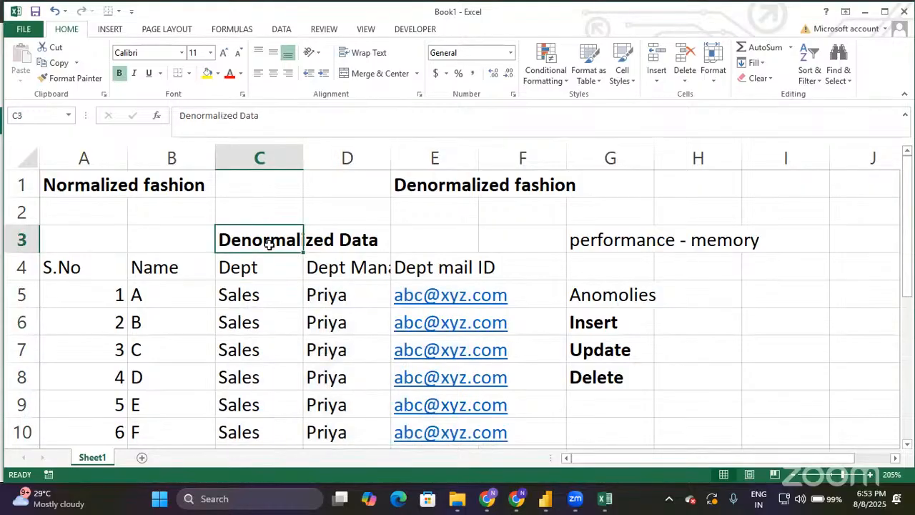
pyautogui.click(118, 183)
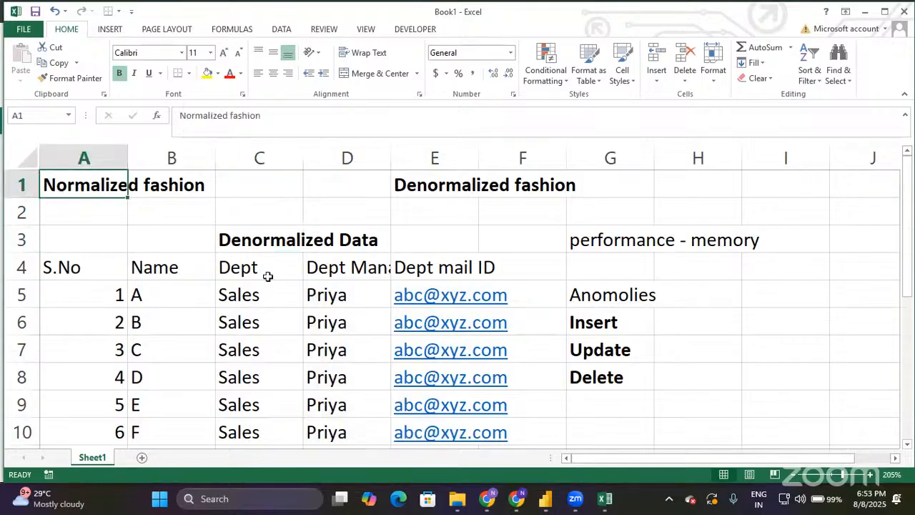
# Step: Add a bold "Normalized Data" heading in C12 below the employee table
pyautogui.scroll(-1, 269, 277)
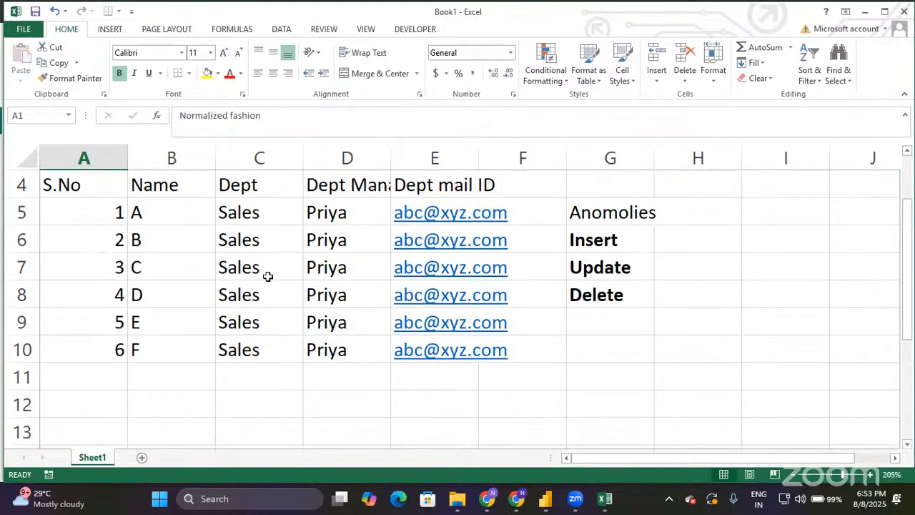
pyautogui.click(278, 400)
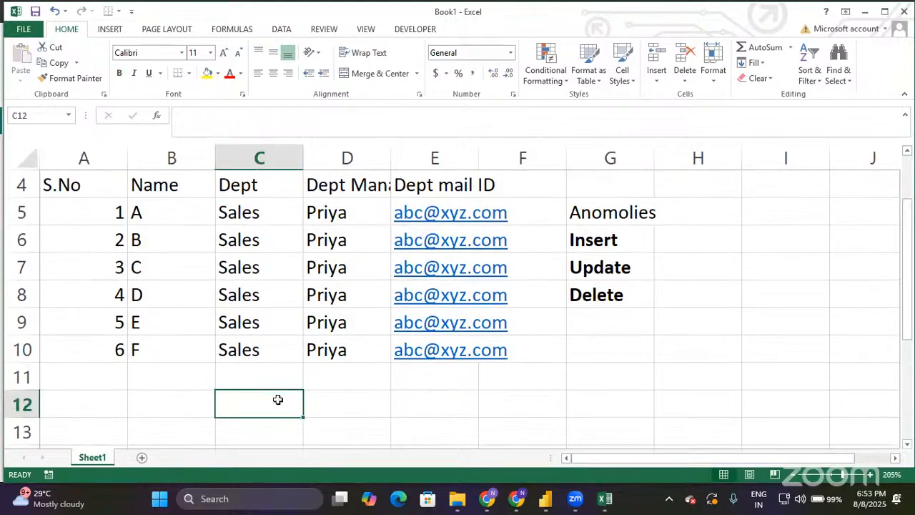
pyautogui.write('No')
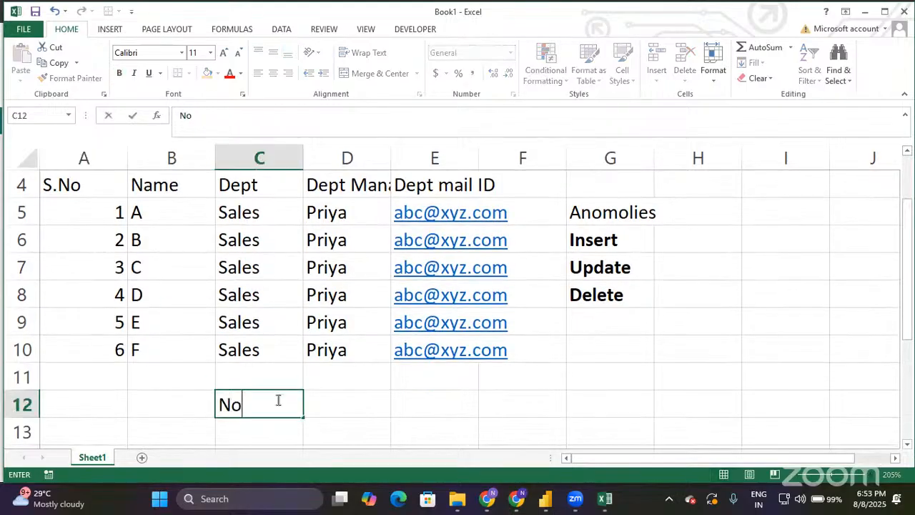
pyautogui.write('rmalized Data')
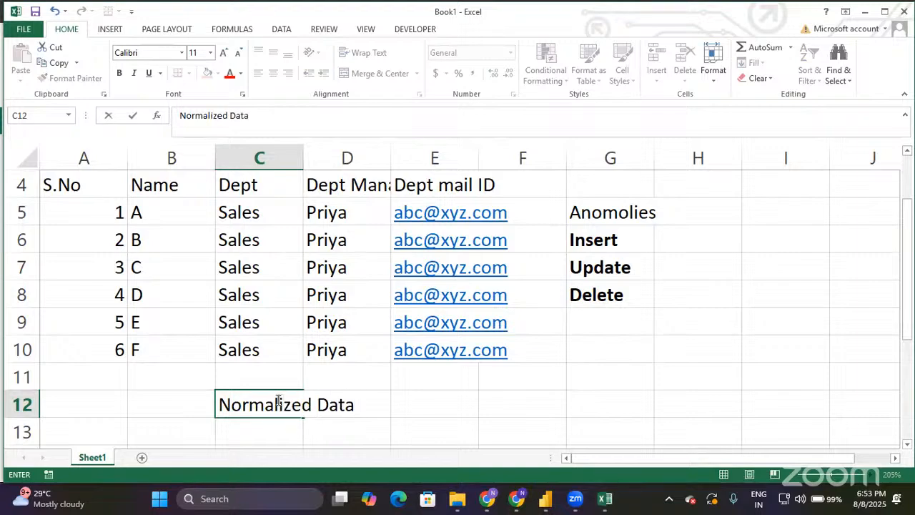
pyautogui.press('Return')
pyautogui.click(278, 400)
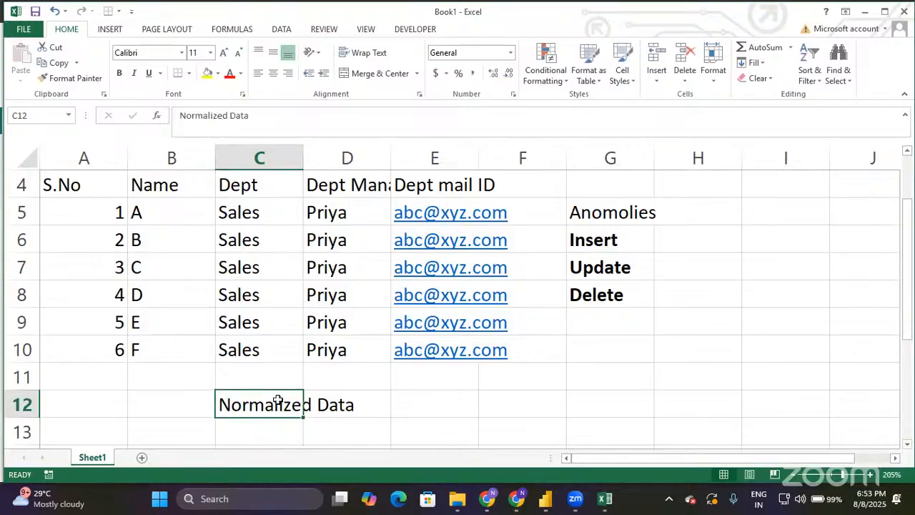
pyautogui.hotkey('ctrl', 'b')
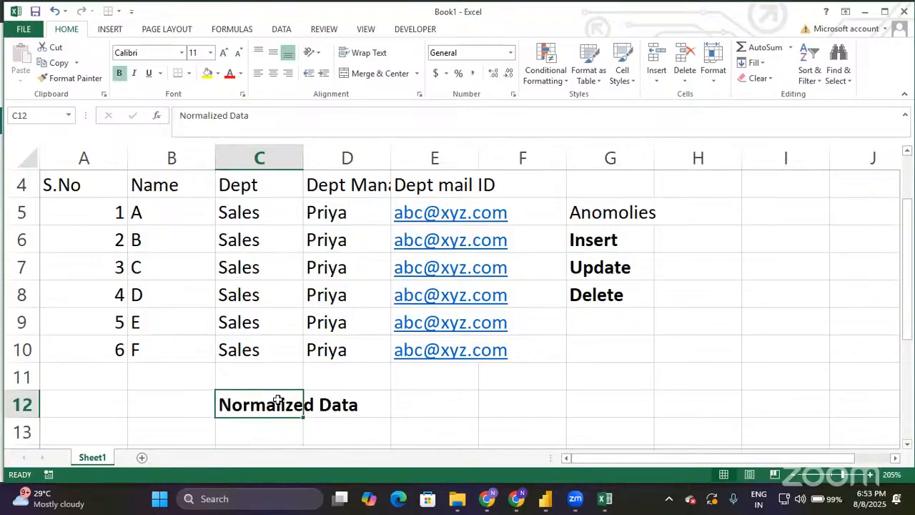
# Step: Copy the S.No, Name and Dept columns in A4:C10 to A13, under the Normalized Data heading
pyautogui.click(87, 187)
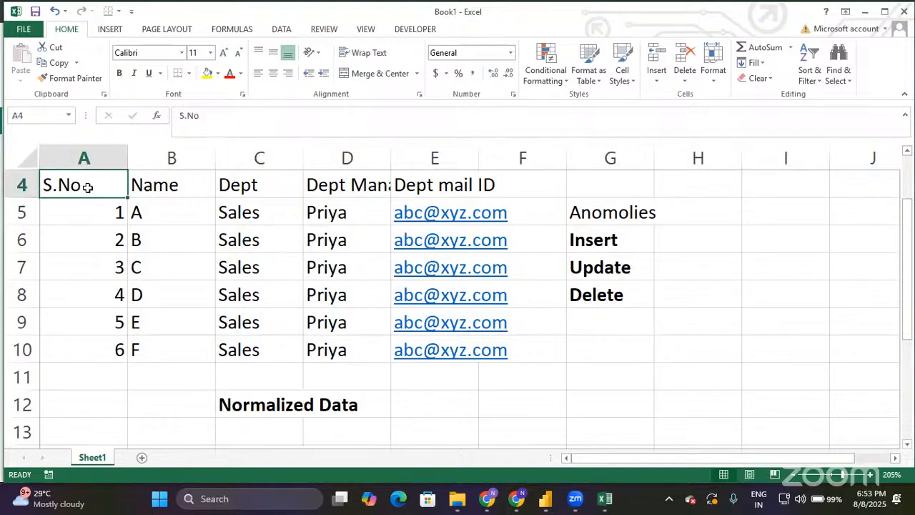
pyautogui.hotkey('shift', 'Right')
pyautogui.hotkey('shift', 'Right')
pyautogui.hotkey('shift', 'Down')
pyautogui.hotkey('shift', 'Down')
pyautogui.hotkey('shift', 'Down')
pyautogui.hotkey('shift', 'Down')
pyautogui.hotkey('shift', 'Down')
pyautogui.hotkey('shift', 'Down')
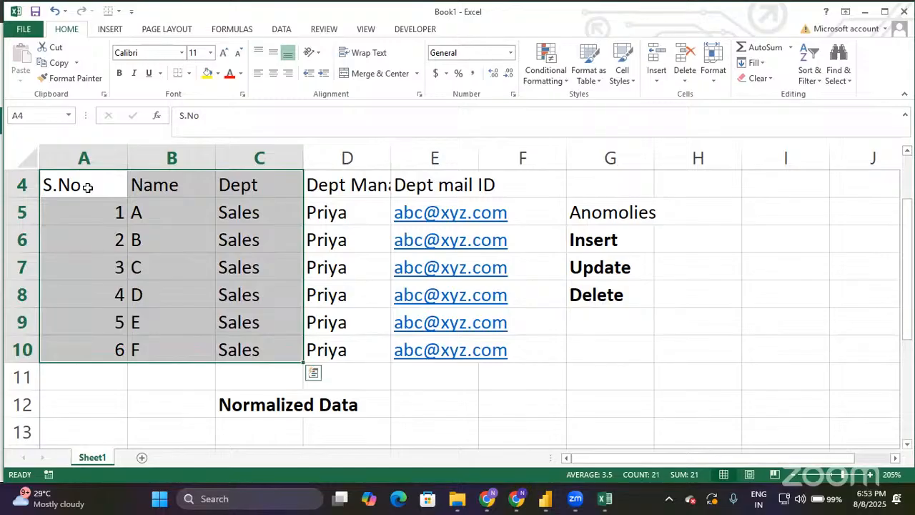
pyautogui.hotkey('ctrl', 'c')
pyautogui.press('Down')
pyautogui.press('Down')
pyautogui.press('Down')
pyautogui.press('Down')
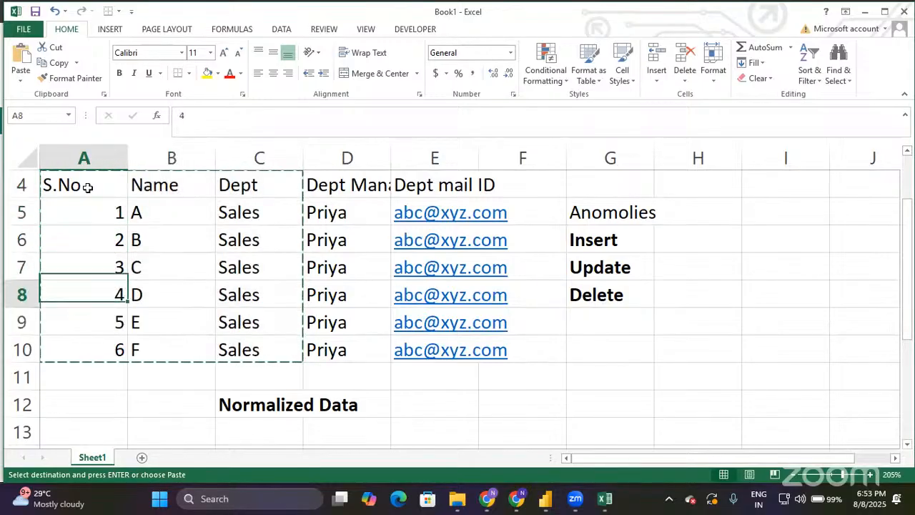
pyautogui.press('Down')
pyautogui.press('Down')
pyautogui.press('Down')
pyautogui.press('Down')
pyautogui.press('Down')
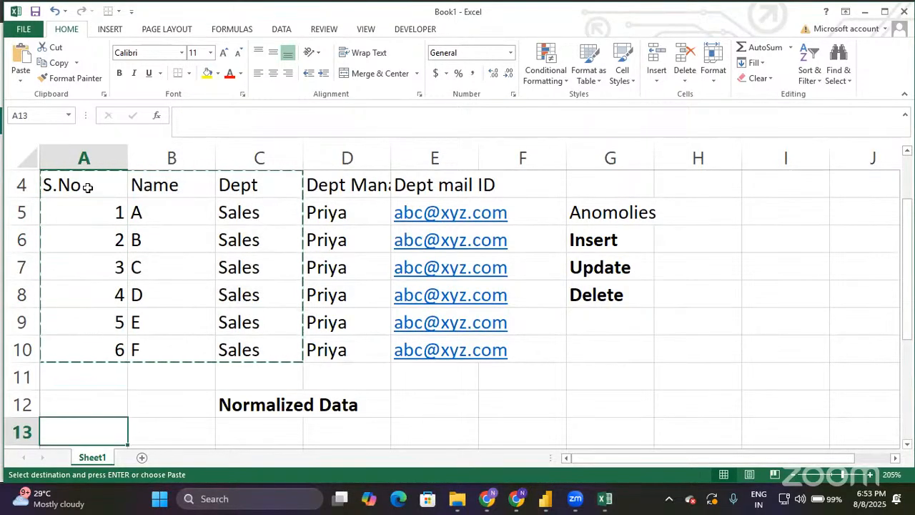
pyautogui.hotkey('ctrl', 'v')
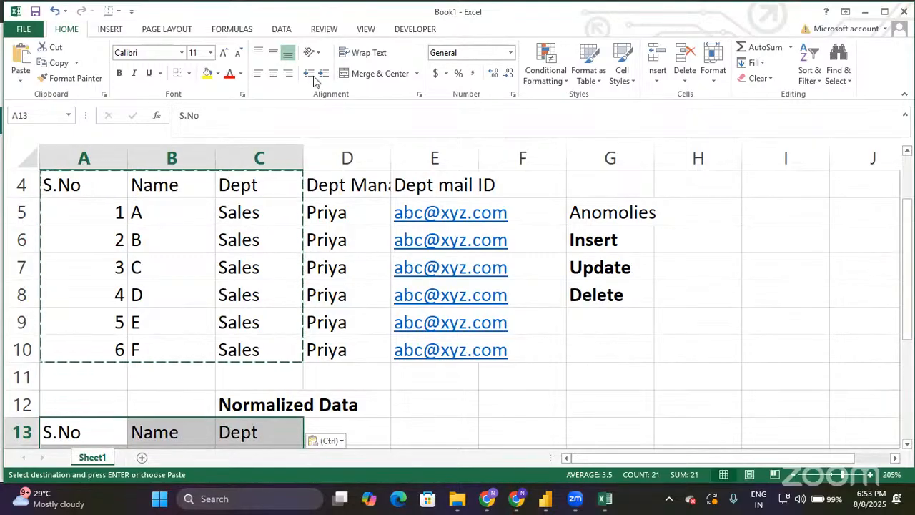
# Step: Copy the Dept, Dept Manager and Dept mail ID headers with the first Sales record from C4:E5 to E13, beside the normalized employee table
pyautogui.click(276, 184)
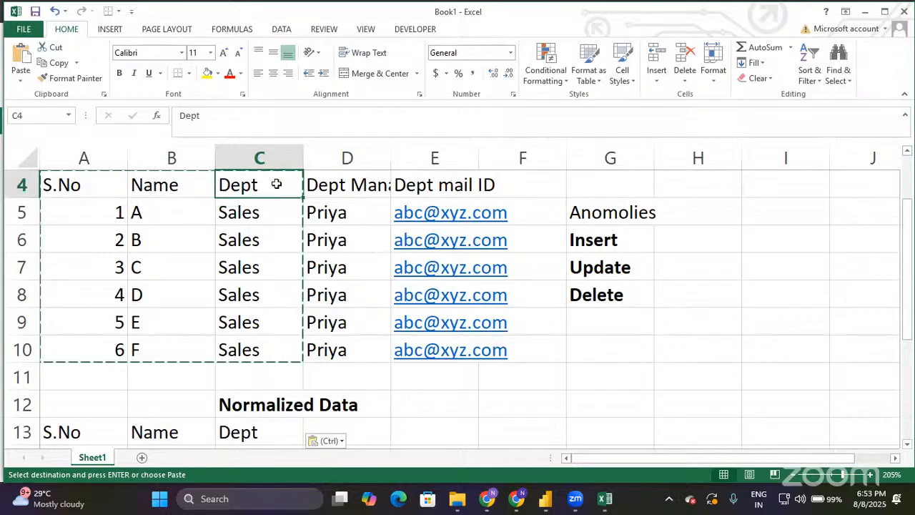
pyautogui.hotkey('shift', 'Right')
pyautogui.hotkey('shift', 'Right')
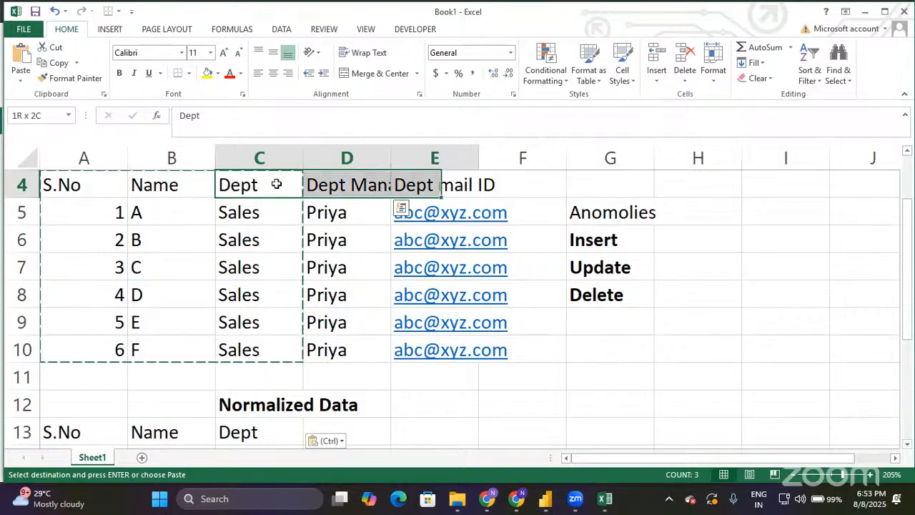
pyautogui.hotkey('shift', 'Down')
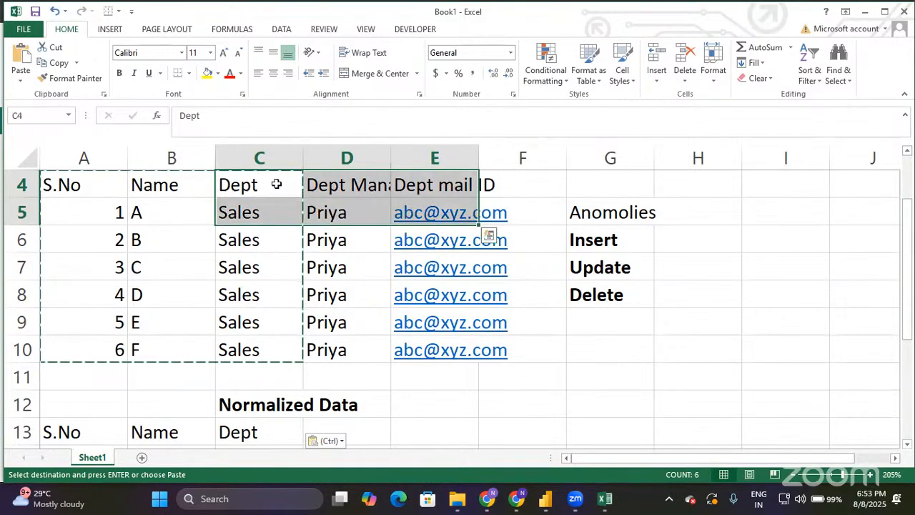
pyautogui.hotkey('ctrl', 'c')
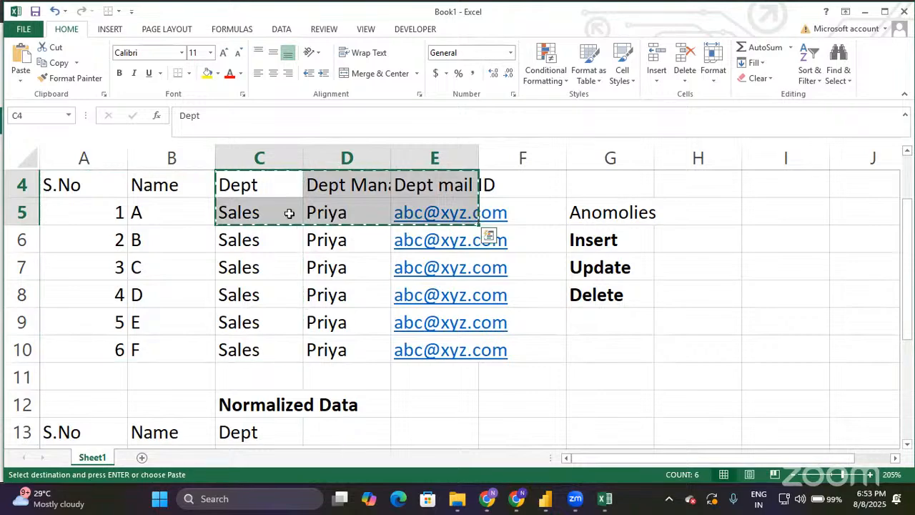
pyautogui.scroll(-1, 344, 311)
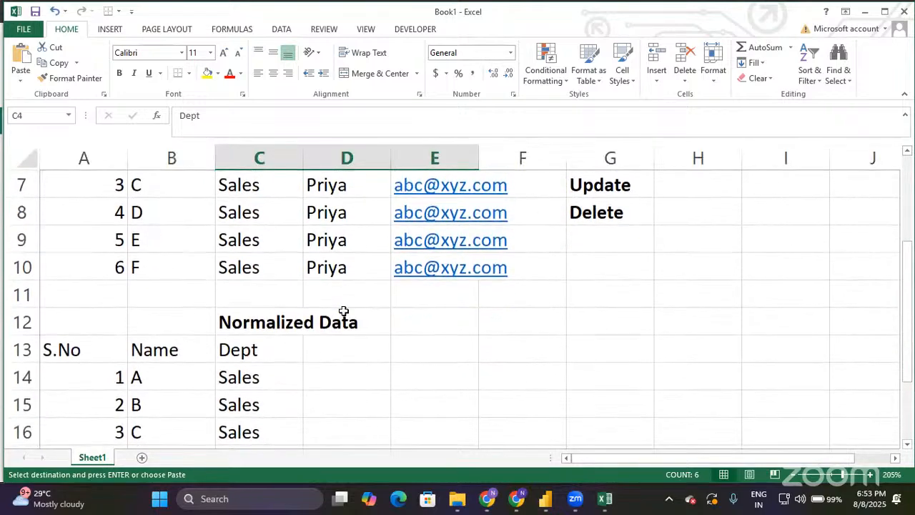
pyautogui.scroll(-1, 344, 311)
pyautogui.click(420, 277)
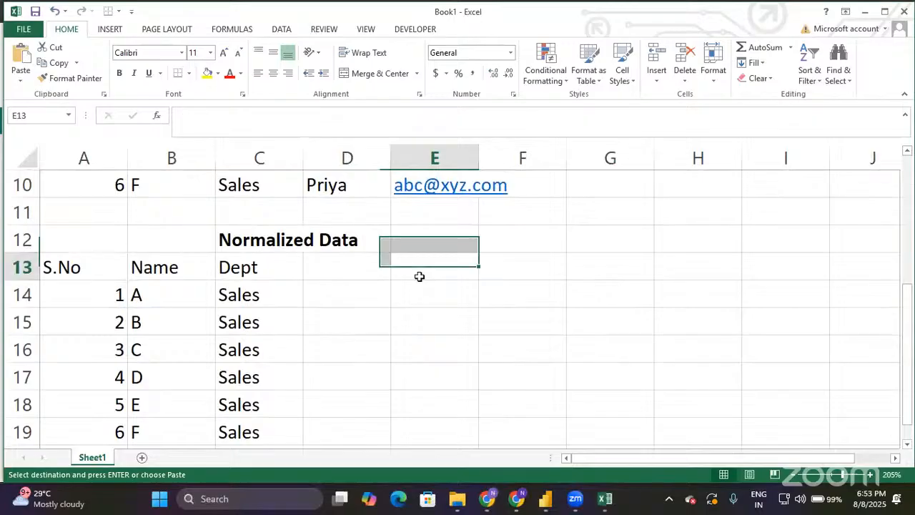
pyautogui.hotkey('ctrl', 'v')
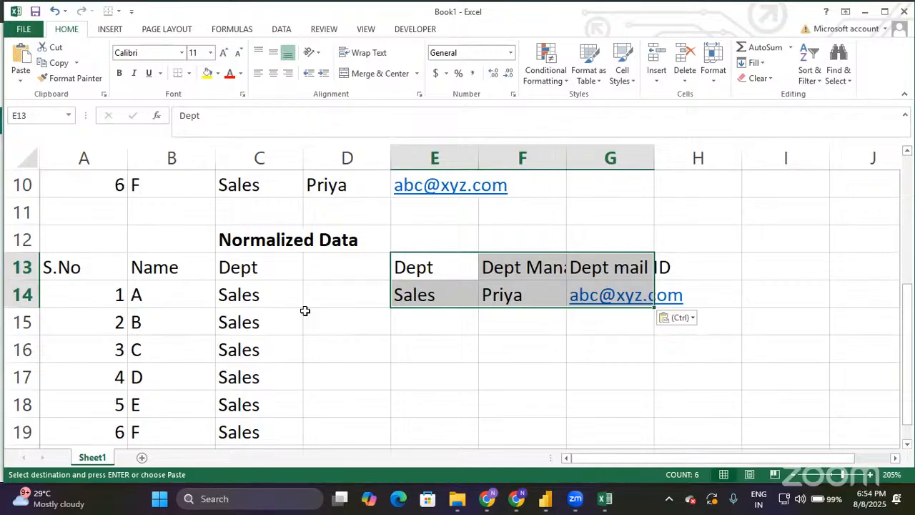
pyautogui.scroll(-1, 305, 310)
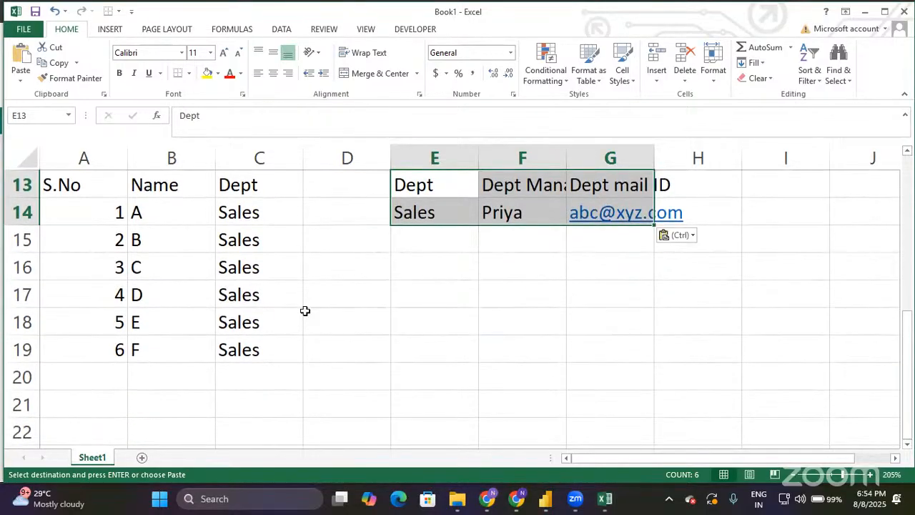
pyautogui.press('ctrl')
pyautogui.press('Escape')
pyautogui.click(332, 323)
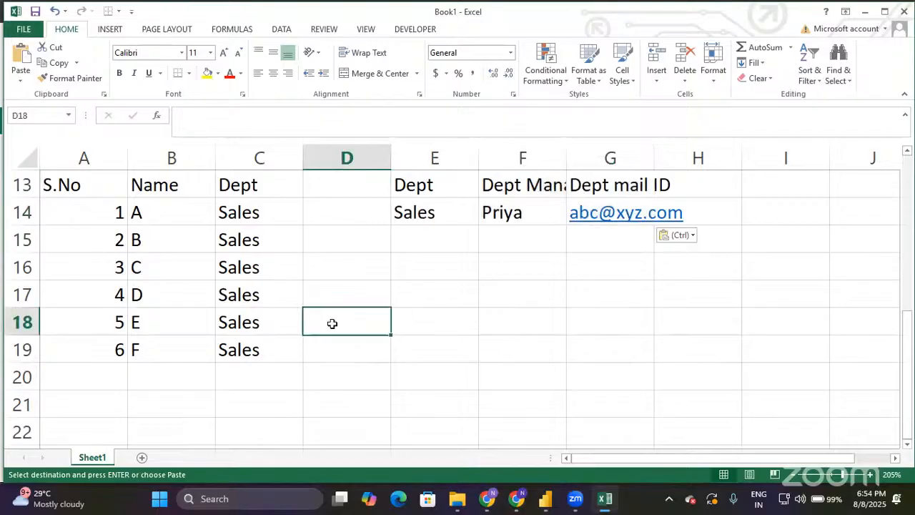
# Step: Compare the Denormalized Data section headed in C3 with the Normalized Data section headed in C12, clearing the copy selection
pyautogui.keyDown('ctrl'); pyautogui.scroll(-1, 332, 323); pyautogui.keyUp('ctrl')
pyautogui.scroll(1, 333, 323)
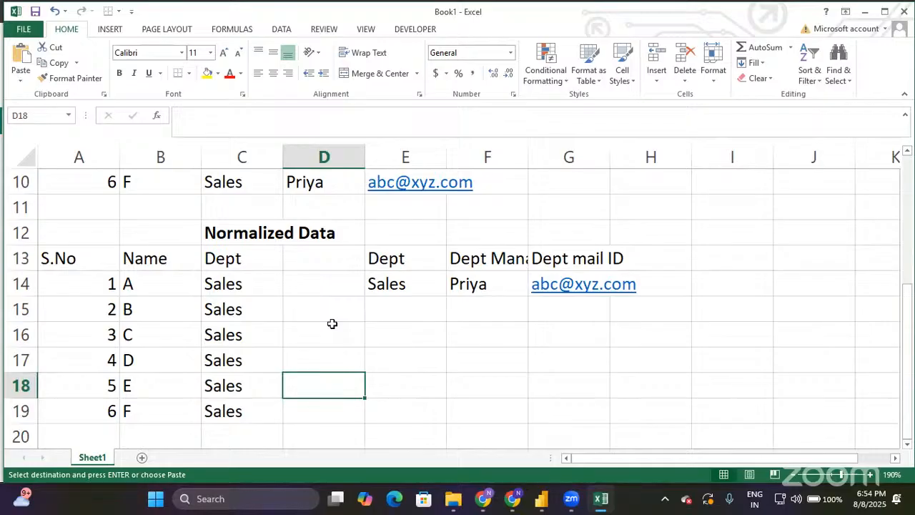
pyautogui.click(97, 266)
pyautogui.scroll(3, 222, 232)
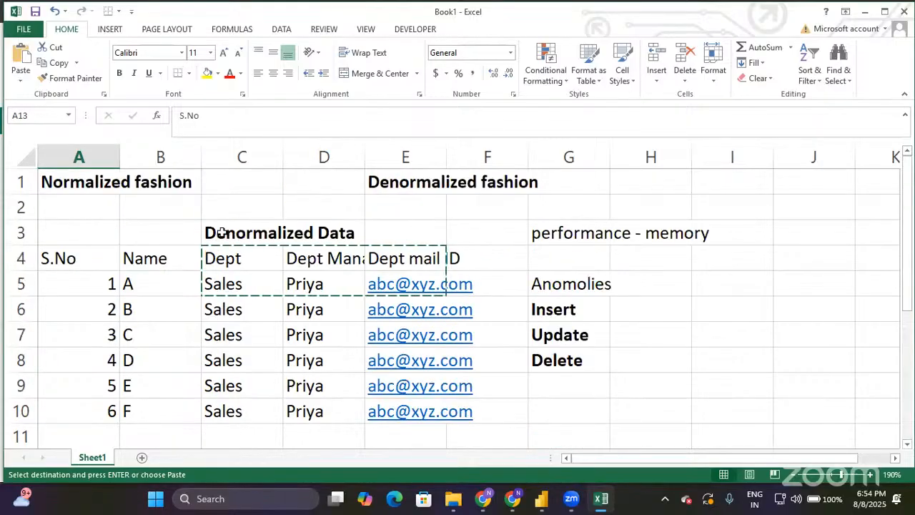
pyautogui.click(270, 229)
pyautogui.press('Escape')
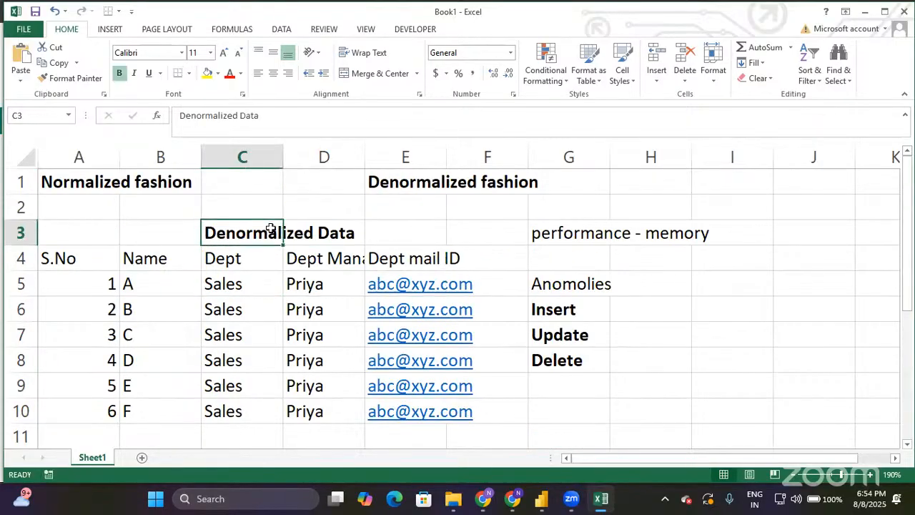
pyautogui.scroll(-2, 271, 229)
pyautogui.scroll(-1, 270, 228)
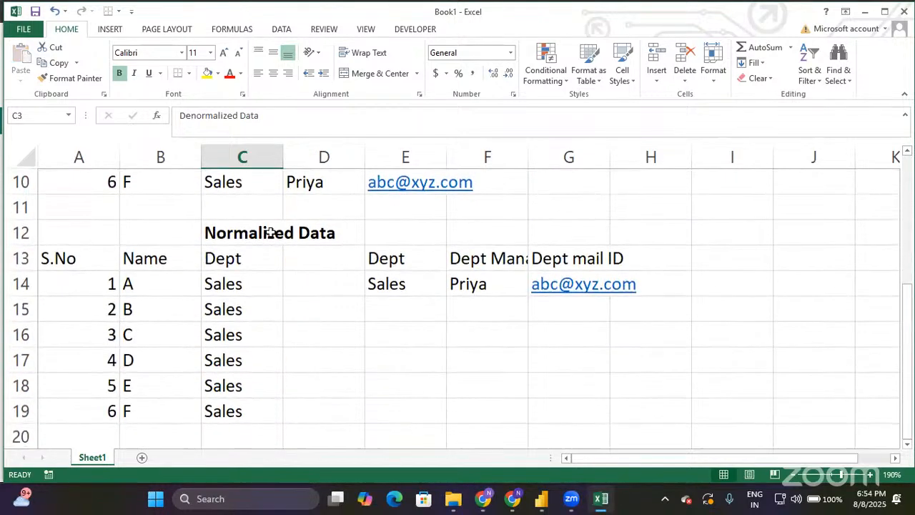
pyautogui.click(270, 232)
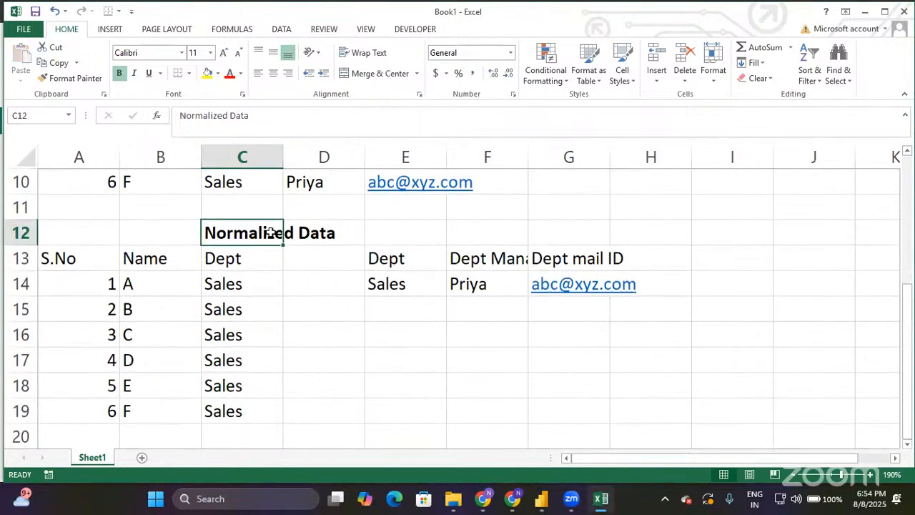
# Step: Examine the normalized employee table with its S.No, Name and Dept columns in A13:C19
pyautogui.click(79, 261)
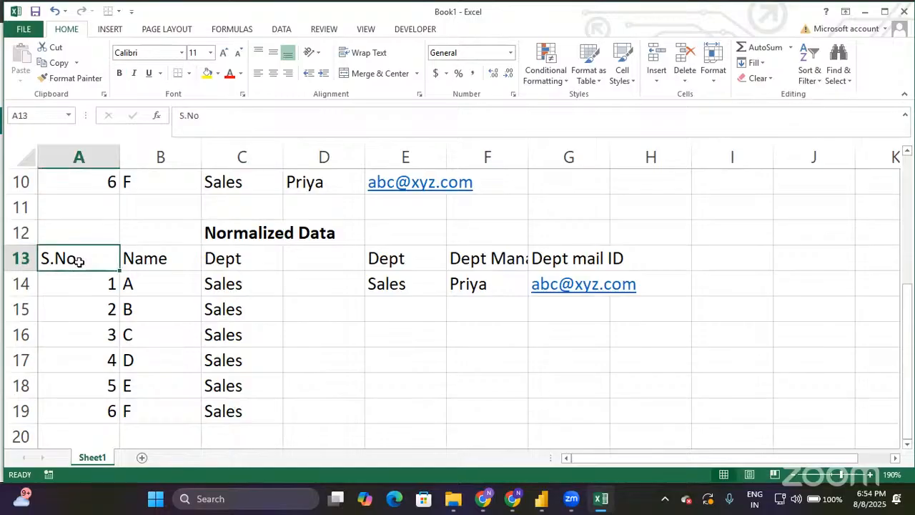
pyautogui.hotkey('shift', 'Right')
pyautogui.hotkey('shift', 'Right')
pyautogui.hotkey('shift', 'Down')
pyautogui.hotkey('shift', 'Down')
pyautogui.hotkey('shift', 'Down')
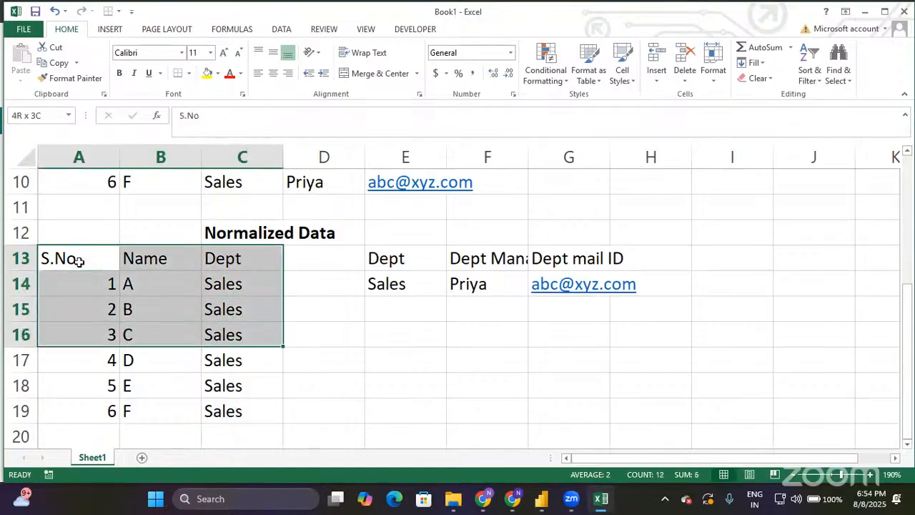
pyautogui.hotkey('shift', 'Down')
pyautogui.hotkey('shift', 'Down')
pyautogui.hotkey('shift', 'Down')
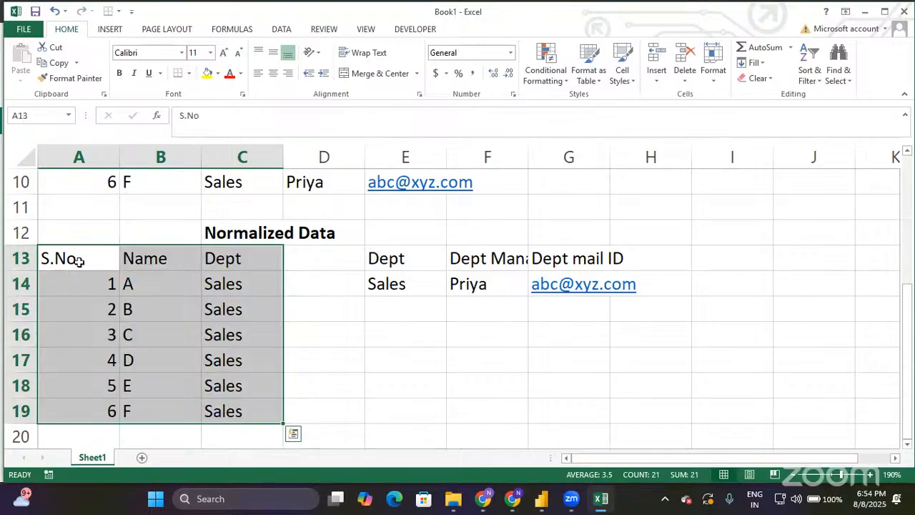
# Step: Examine the separate department table in E13:G14
pyautogui.press('Right')
pyautogui.press('Right')
pyautogui.press('Right')
pyautogui.press('Right')
pyautogui.hotkey('shift', 'Right')
pyautogui.hotkey('shift', 'Right')
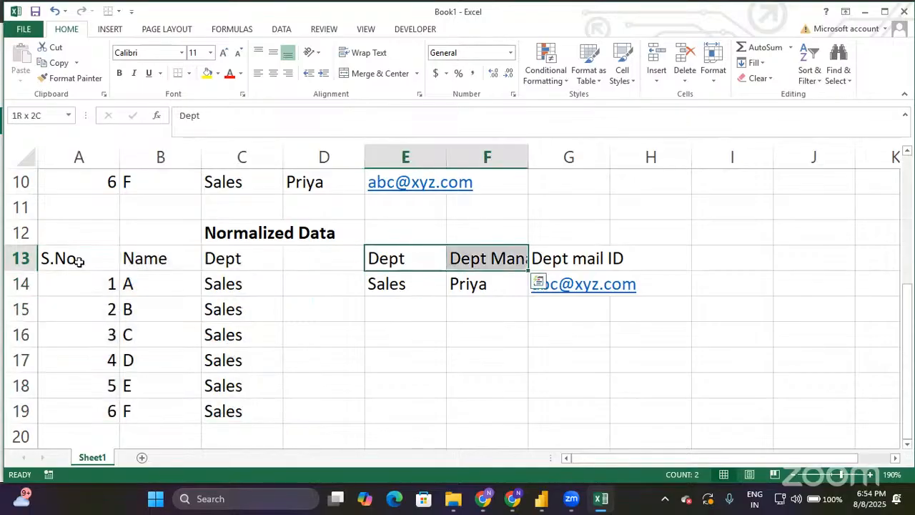
pyautogui.hotkey('shift', 'Down')
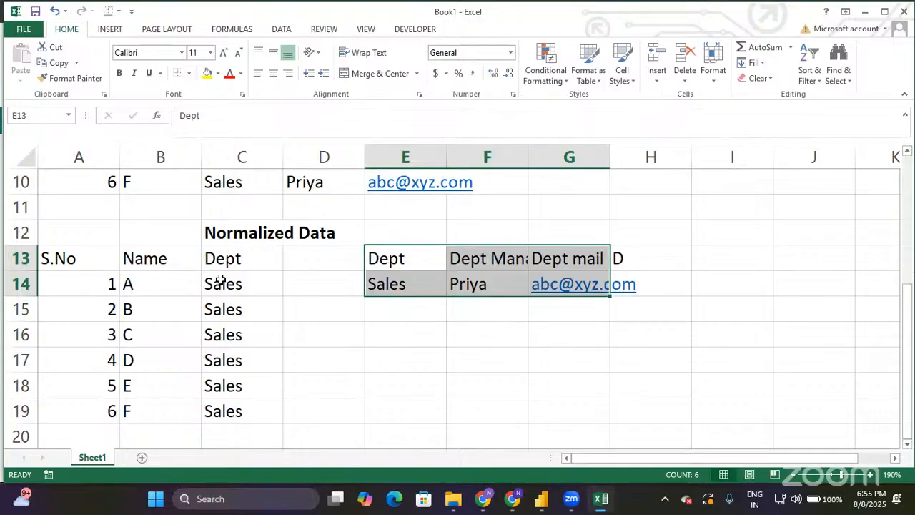
# Step: Compare the repeated department details in C5:E10 with the single Dept column of the normalized table in C13:C19
pyautogui.click(84, 253)
pyautogui.scroll(1, 84, 253)
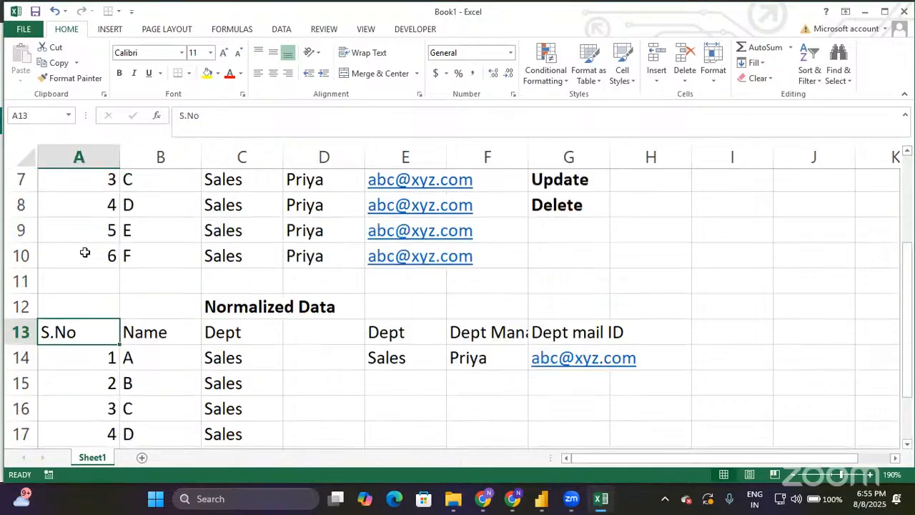
pyautogui.scroll(1, 293, 233)
pyautogui.click(258, 209)
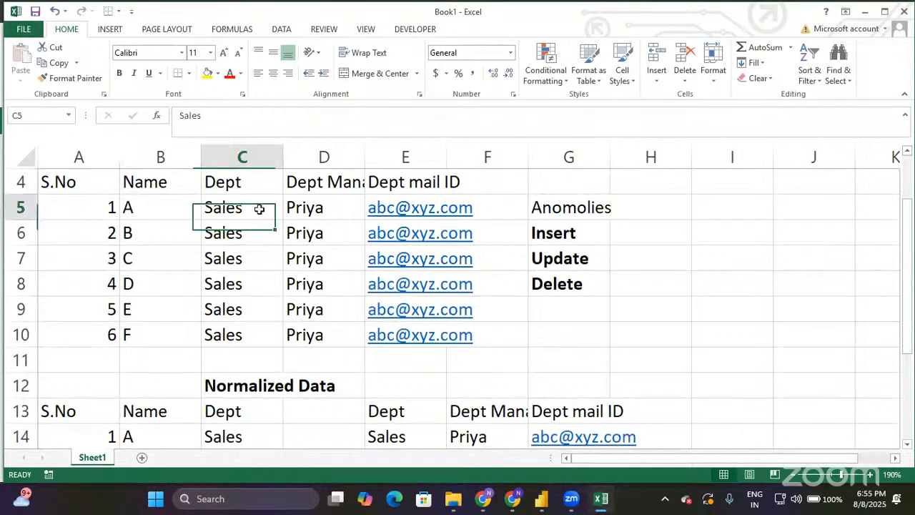
pyautogui.moveTo(259, 209); pyautogui.dragTo(422, 335)
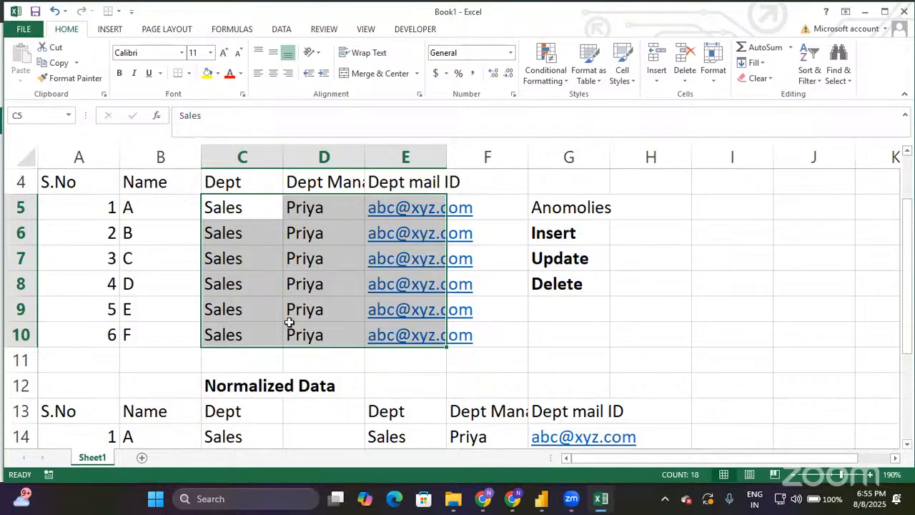
pyautogui.scroll(-2, 289, 322)
pyautogui.click(236, 263)
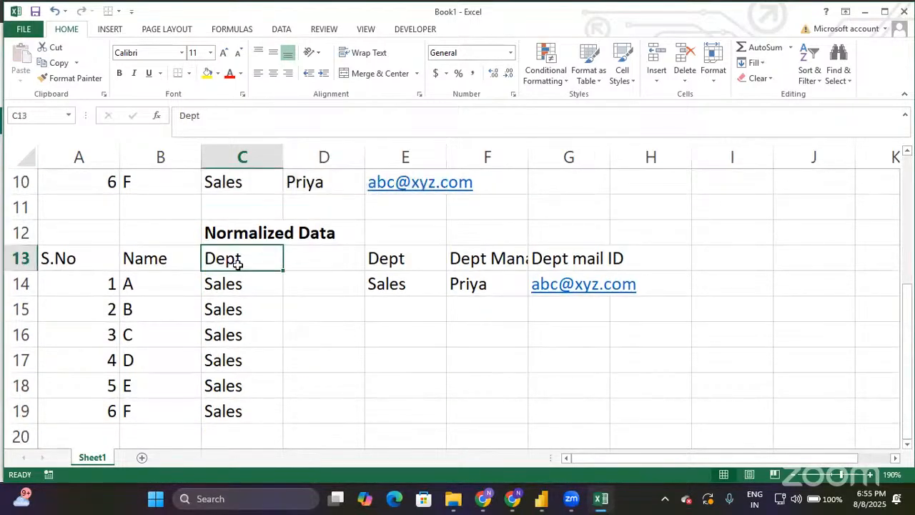
pyautogui.hotkey('shift', 'Down')
pyautogui.hotkey('shift', 'Down')
pyautogui.hotkey('shift', 'Down')
pyautogui.hotkey('shift', 'Down')
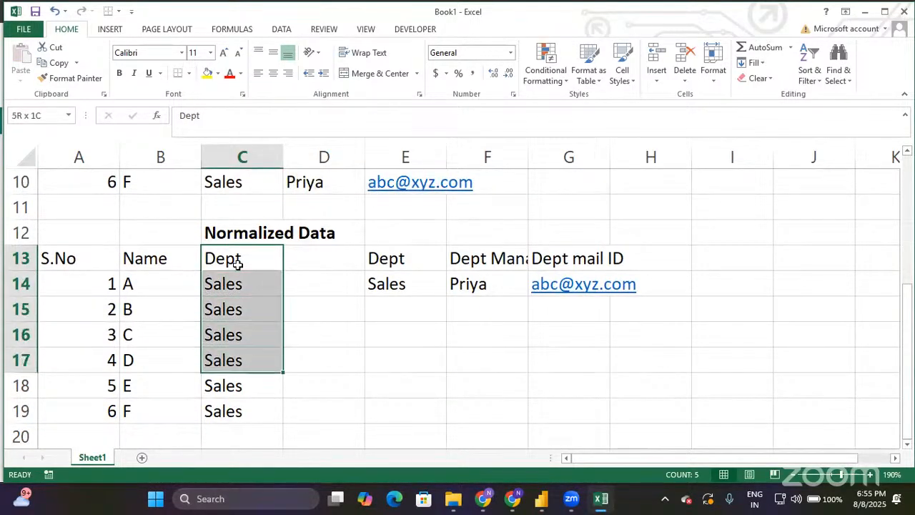
pyautogui.hotkey('shift', 'Down')
pyautogui.hotkey('shift', 'Down')
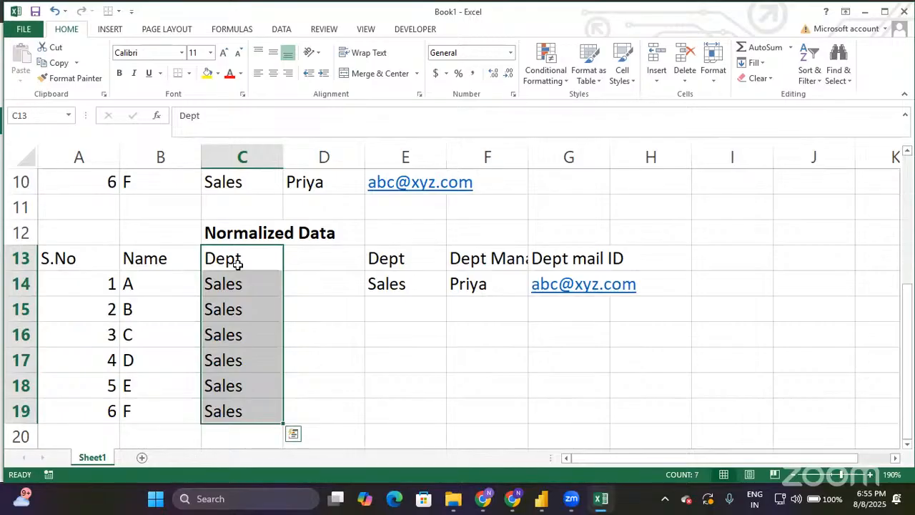
# Step: Compare the department and manager entries in C10:D10 with the Dept column in C13:C19 under the Normalized Data heading
pyautogui.click(263, 185)
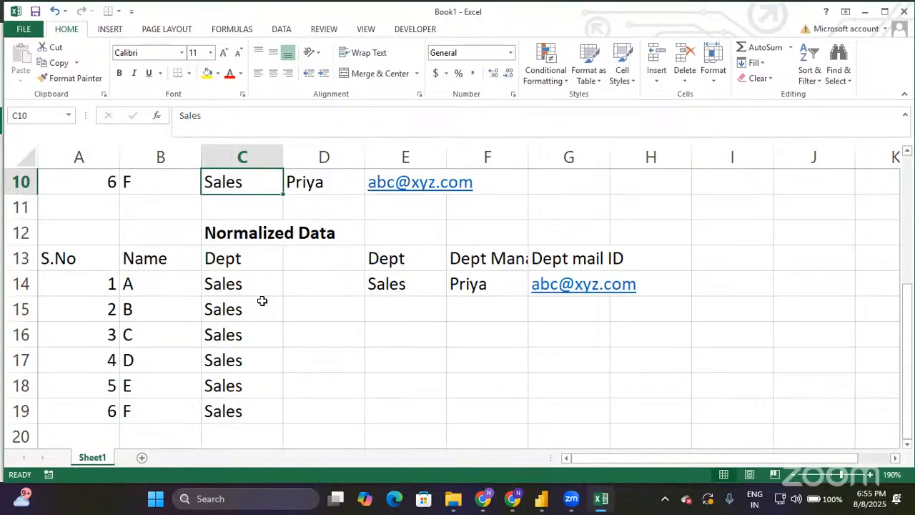
pyautogui.click(249, 260)
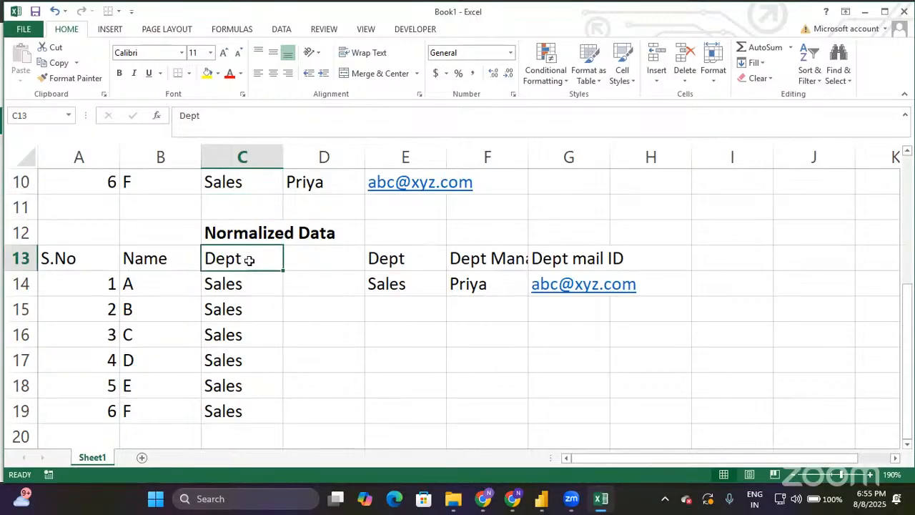
pyautogui.hotkey('shift', 'Down')
pyautogui.hotkey('shift', 'Down')
pyautogui.hotkey('shift', 'Down')
pyautogui.hotkey('shift', 'Down')
pyautogui.hotkey('shift', 'Down')
pyautogui.hotkey('shift', 'Down')
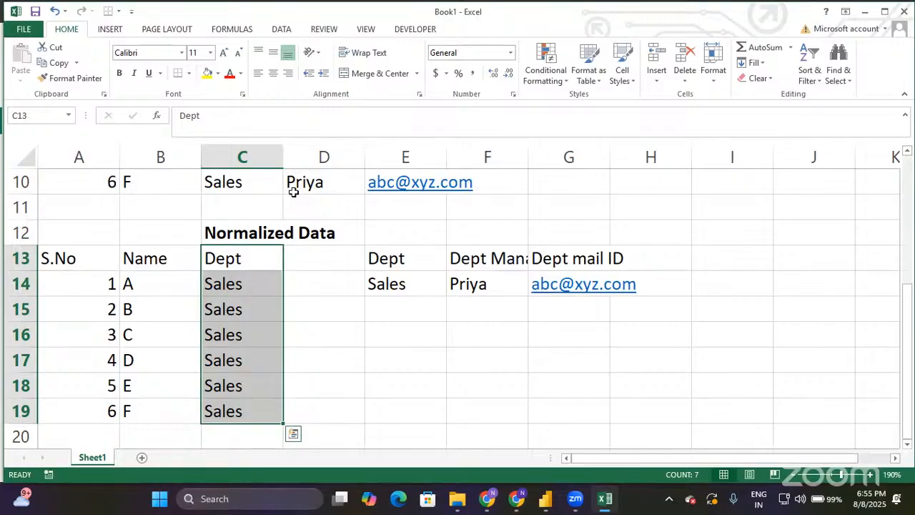
pyautogui.click(294, 191)
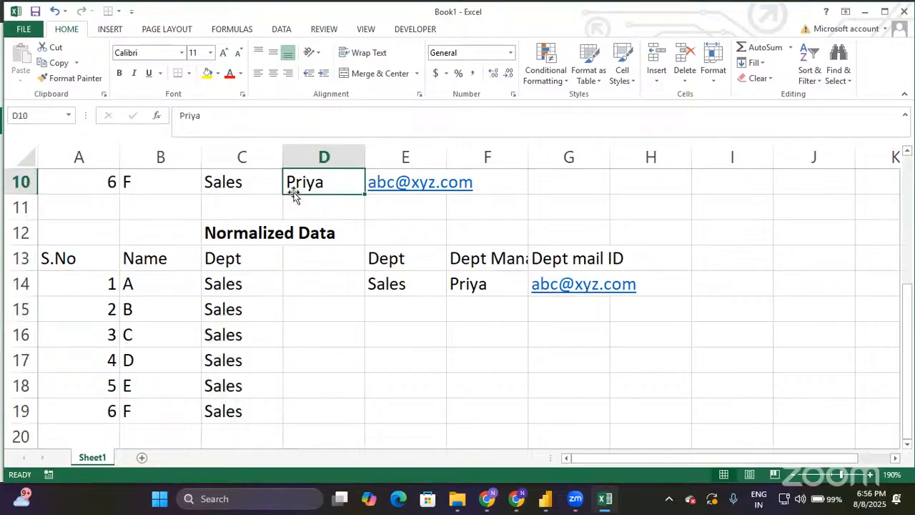
pyautogui.click(274, 235)
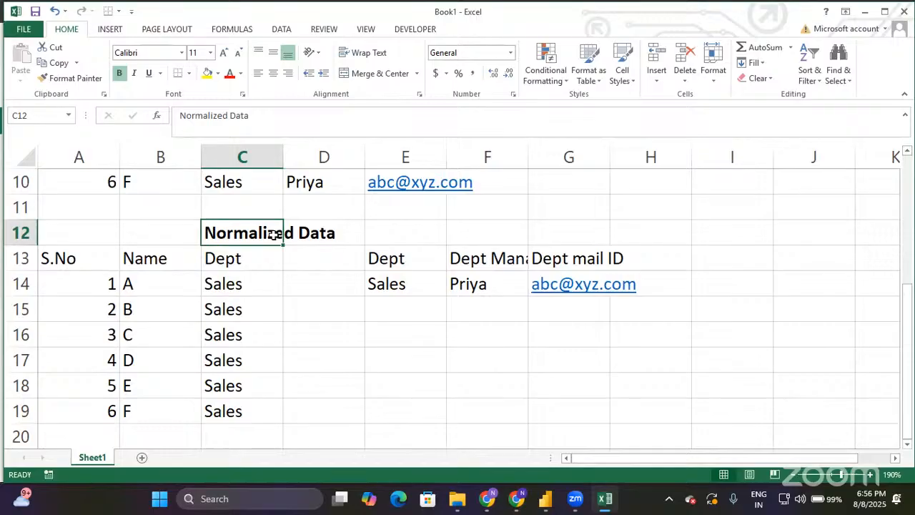
pyautogui.click(268, 258)
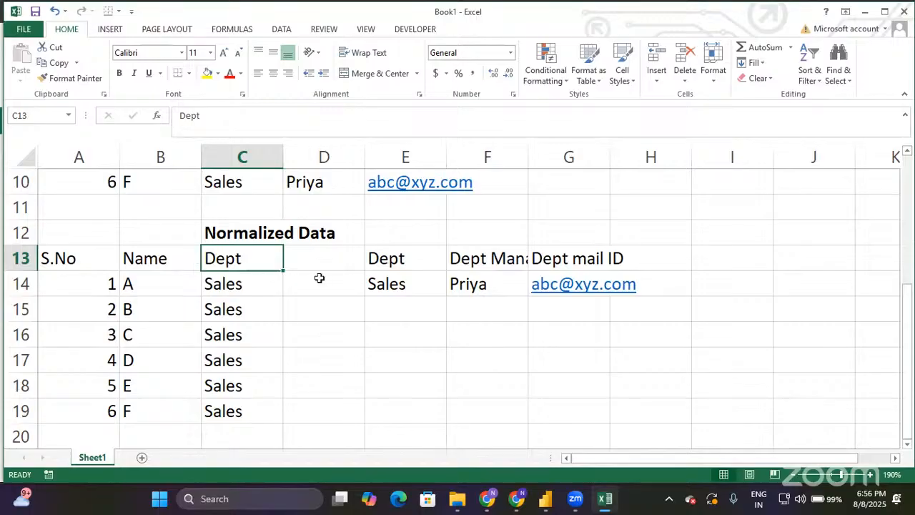
# Step: Review the Anomolies note in G5 and its Insert, Update and Delete entries in G6:G8, and return to the normalized tables
pyautogui.scroll(3, 320, 278)
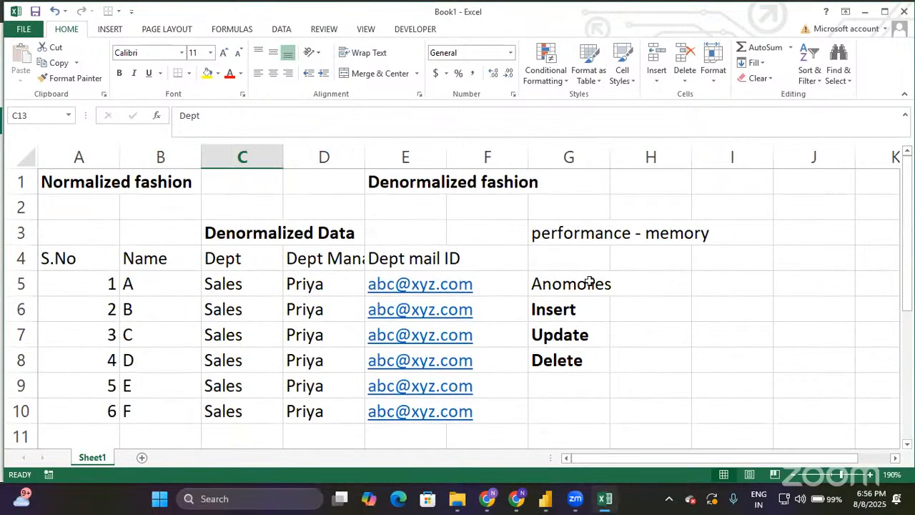
pyautogui.click(589, 281)
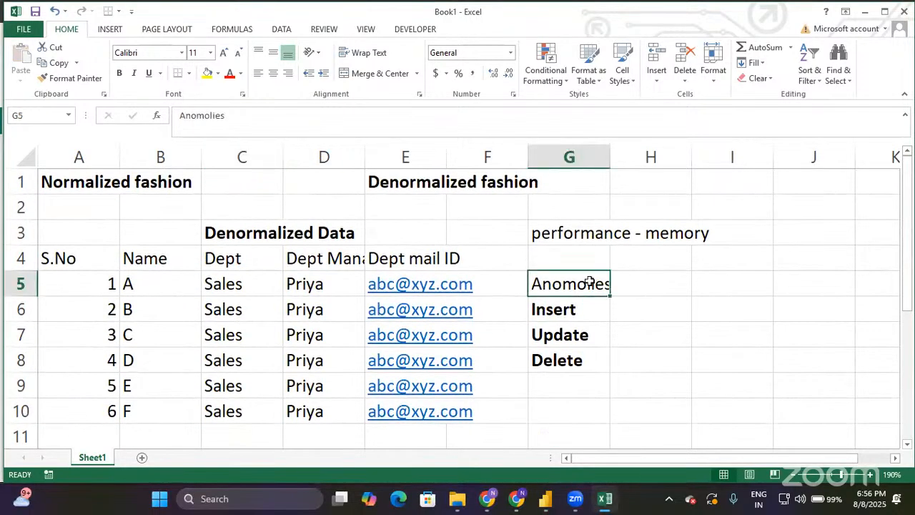
pyautogui.click(562, 316)
pyautogui.hotkey('shift', 'Down')
pyautogui.hotkey('shift', 'Down')
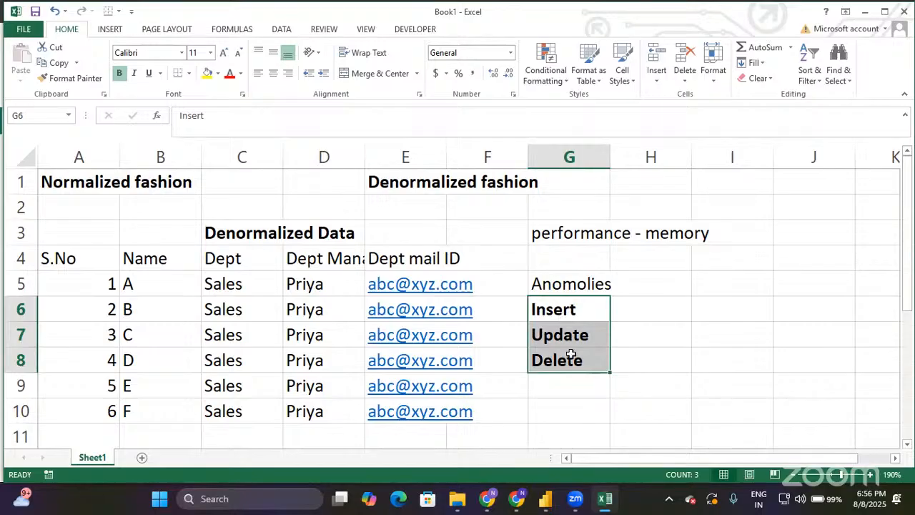
pyautogui.scroll(-4, 570, 358)
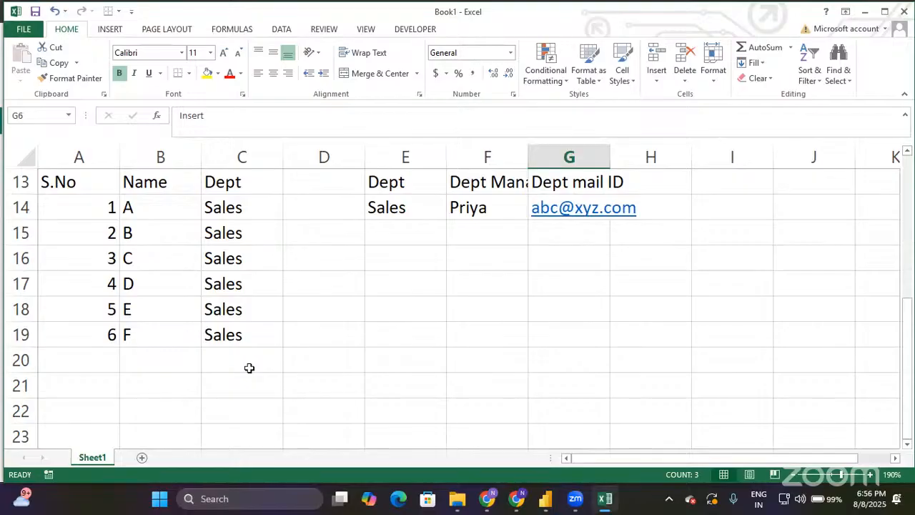
# Step: Add a seventh employee record in A20:C20 of the normalized table with S.No 7, name G and department Sales
pyautogui.click(96, 360)
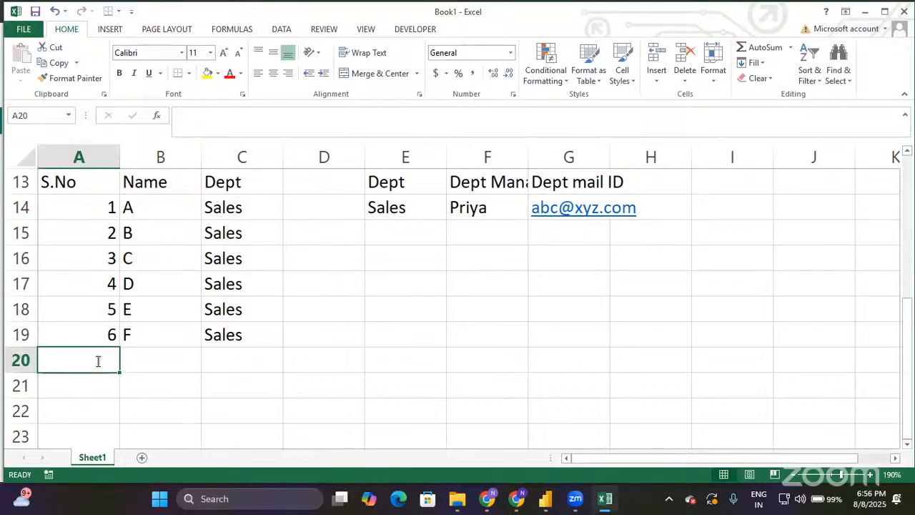
pyautogui.write('7')
pyautogui.press('Tab')
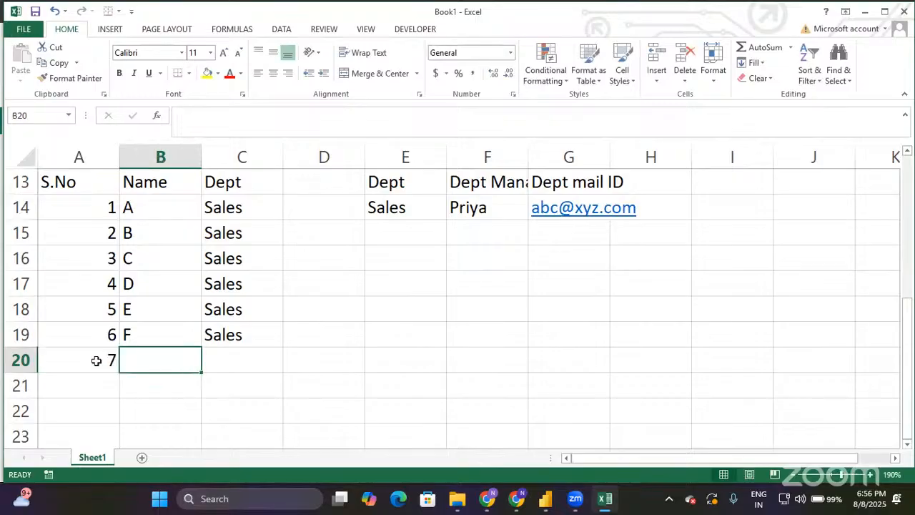
pyautogui.write('G')
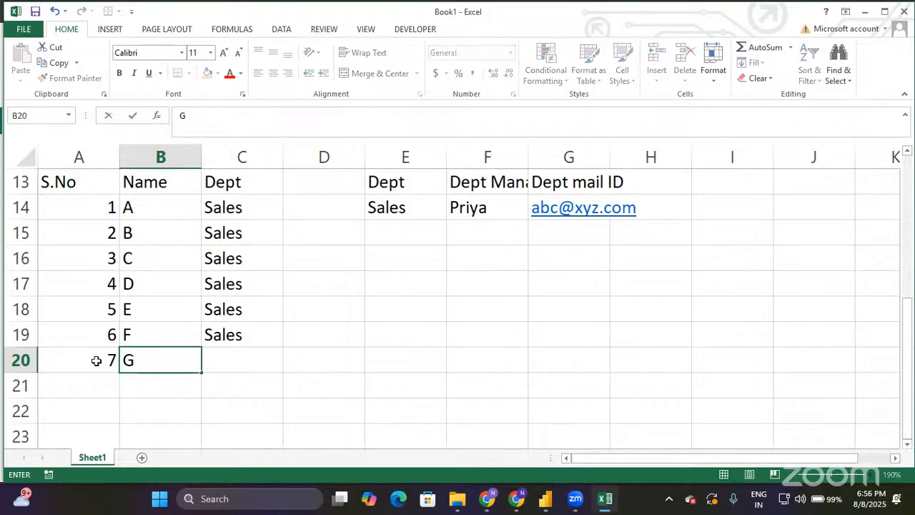
pyautogui.press('Tab')
pyautogui.hotkey('ctrl', 'd')
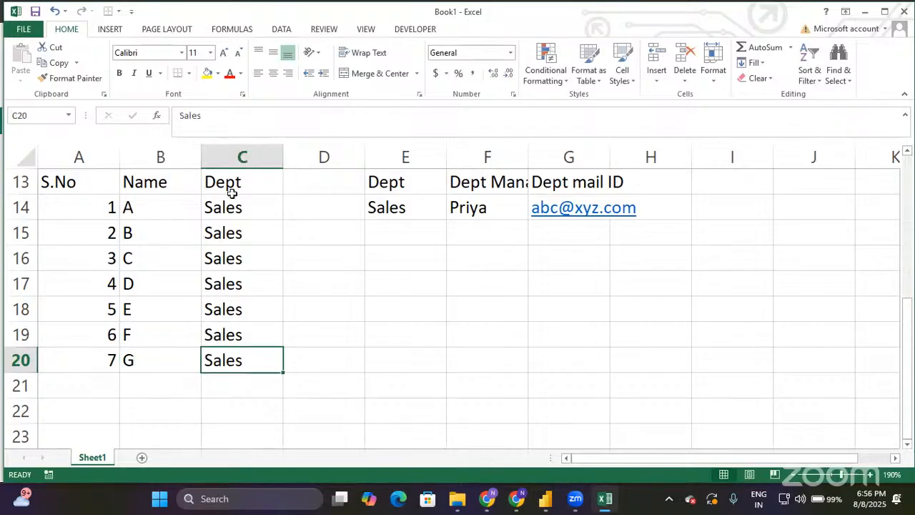
# Step: Compare the denormalized rows ending at row 10 and the Insert entry in G6 with the normalized employee and department tables
pyautogui.scroll(2, 350, 308)
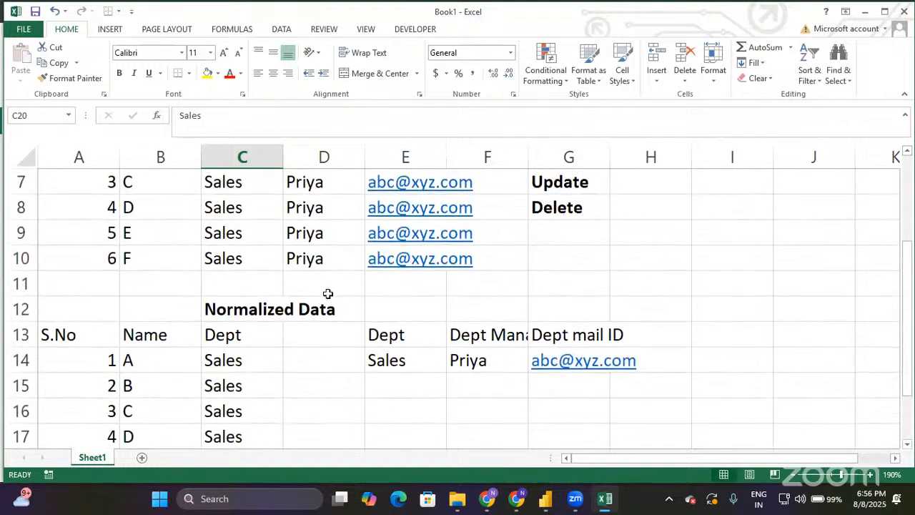
pyautogui.click(289, 269)
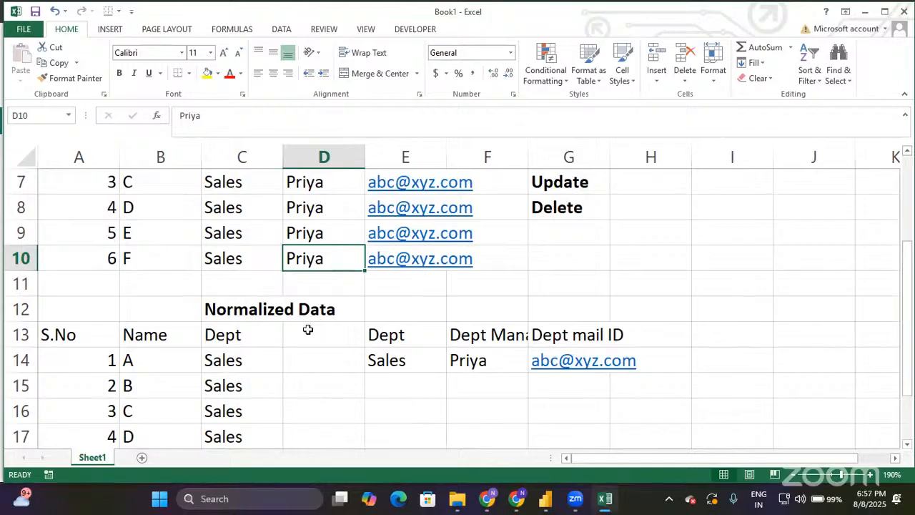
pyautogui.scroll(2, 308, 329)
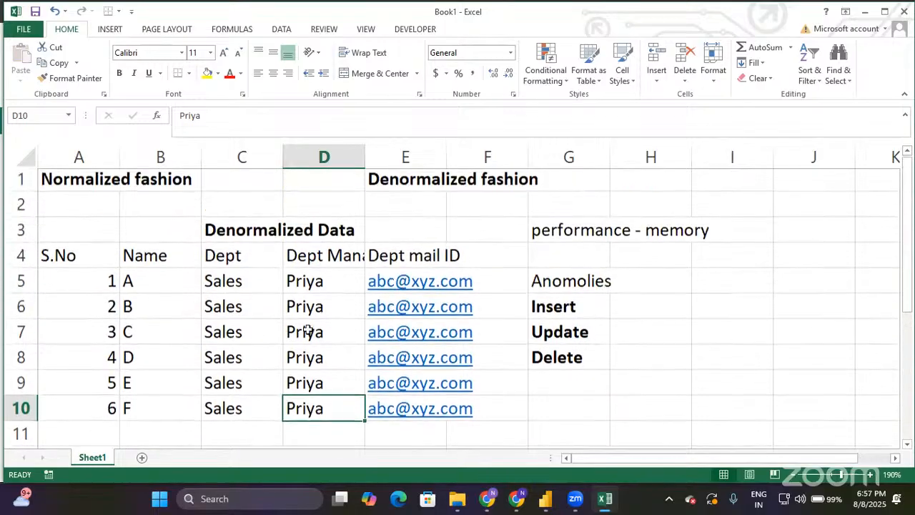
pyautogui.click(542, 317)
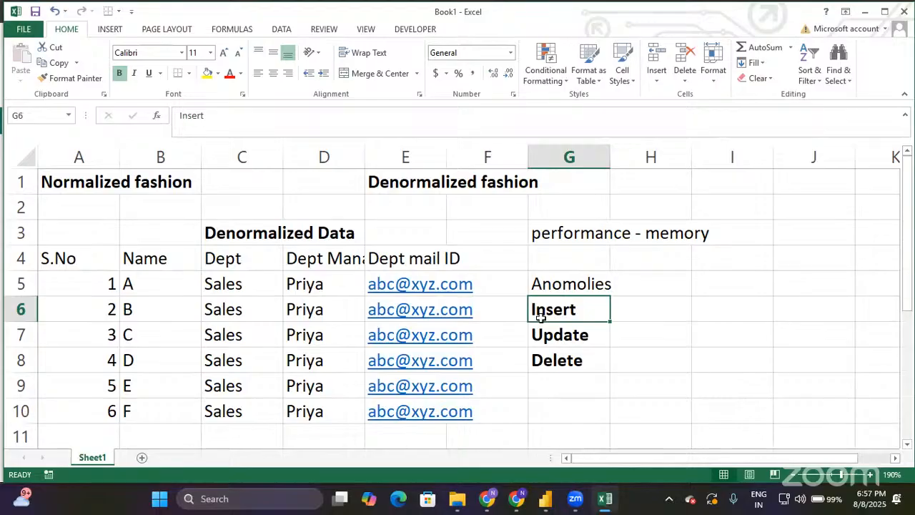
pyautogui.scroll(-2, 541, 318)
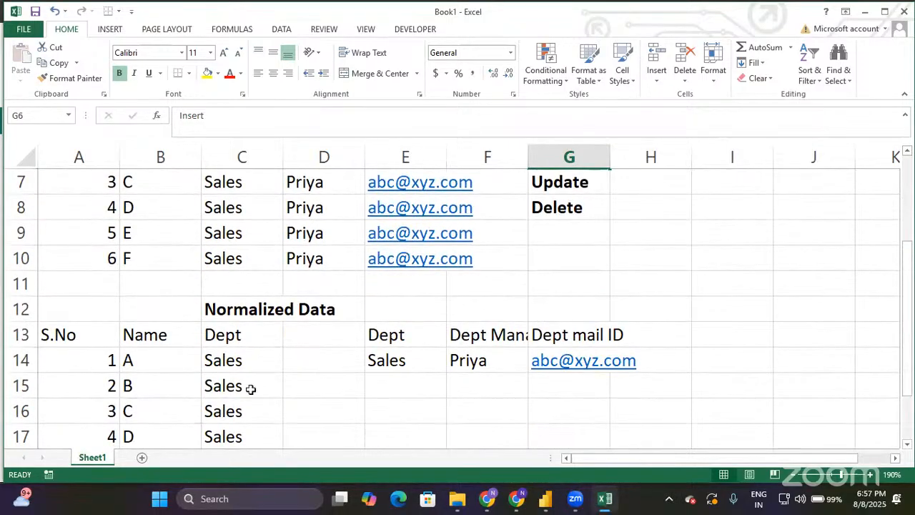
pyautogui.scroll(-1, 332, 402)
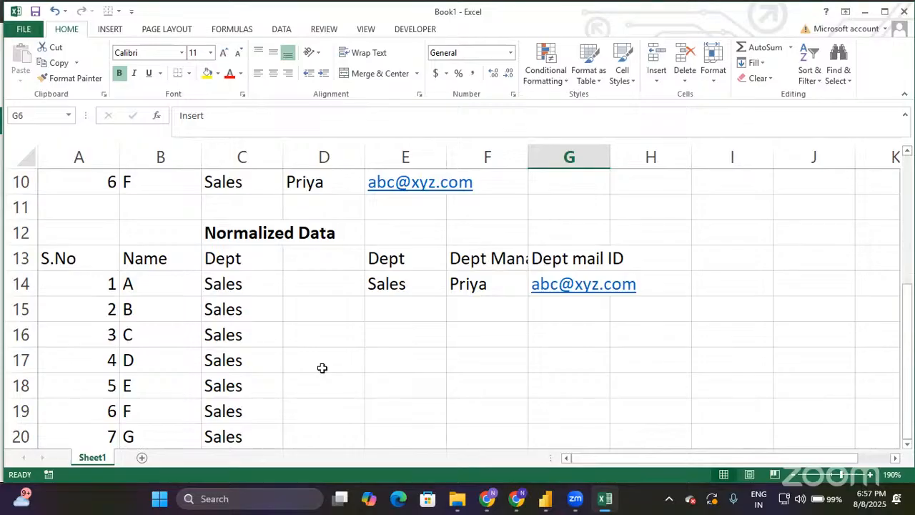
# Step: Examine the Update anomaly by comparing the denormalized table's repeated manager column D with the single department manager cell F14
pyautogui.scroll(1, 323, 367)
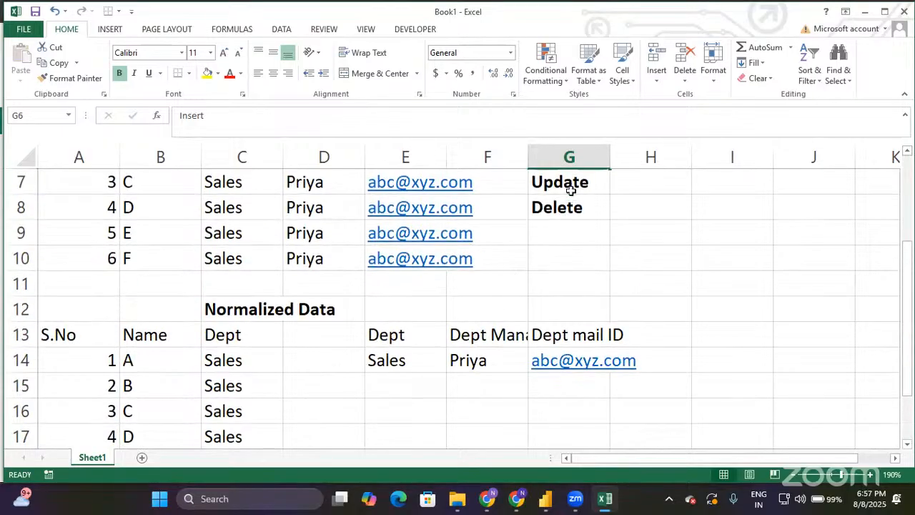
pyautogui.scroll(1, 509, 294)
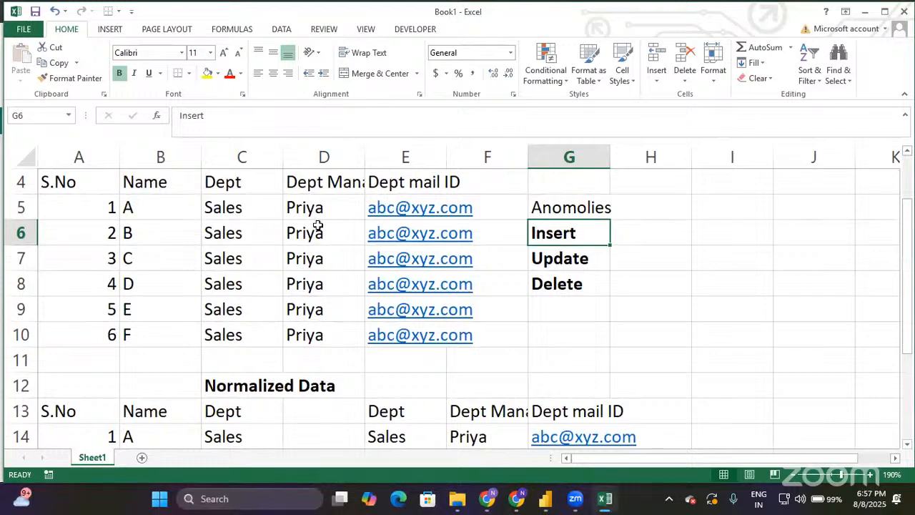
pyautogui.scroll(-1, 318, 284)
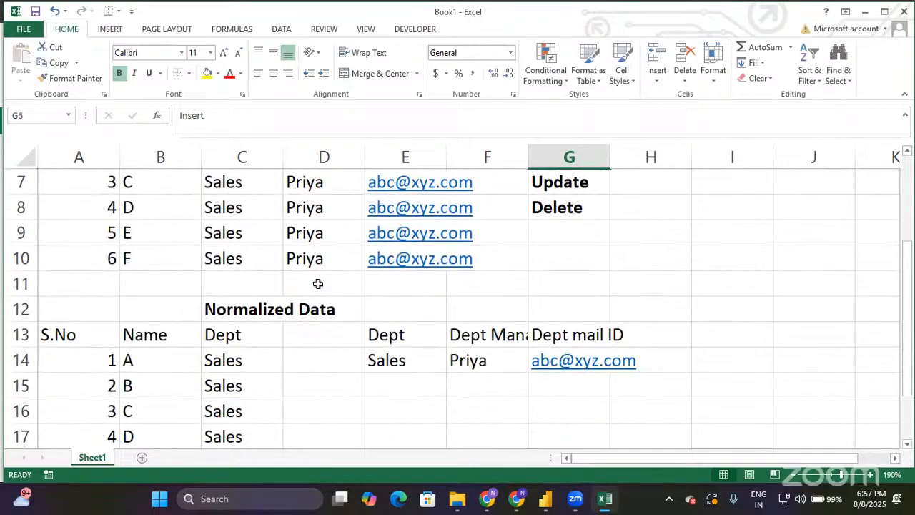
pyautogui.scroll(2, 331, 203)
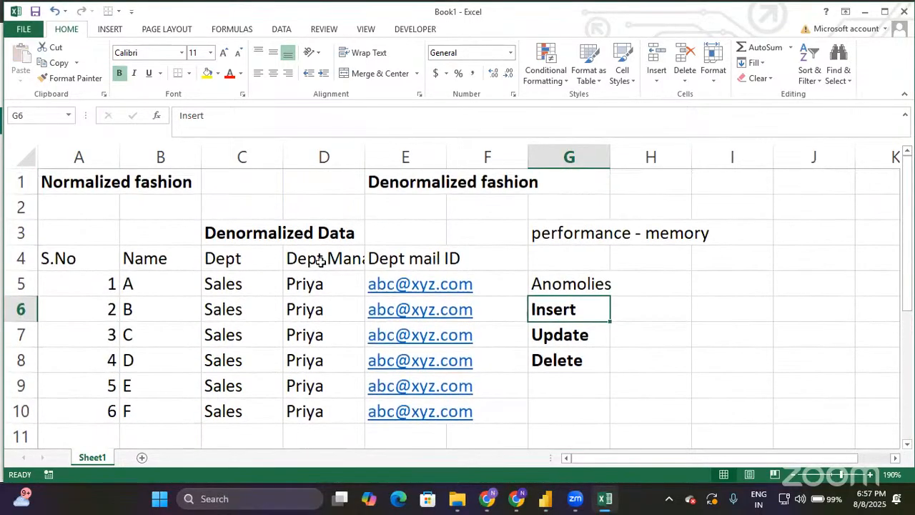
pyautogui.click(338, 153)
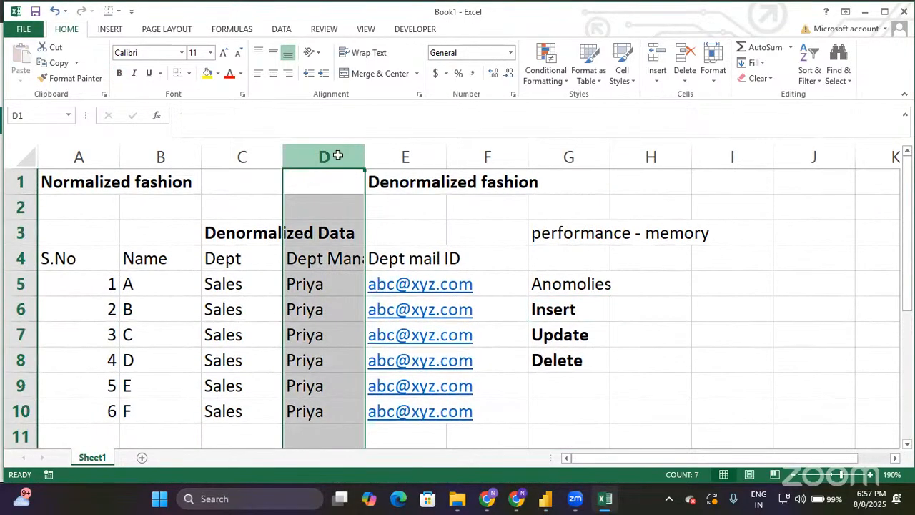
pyautogui.scroll(-2, 238, 338)
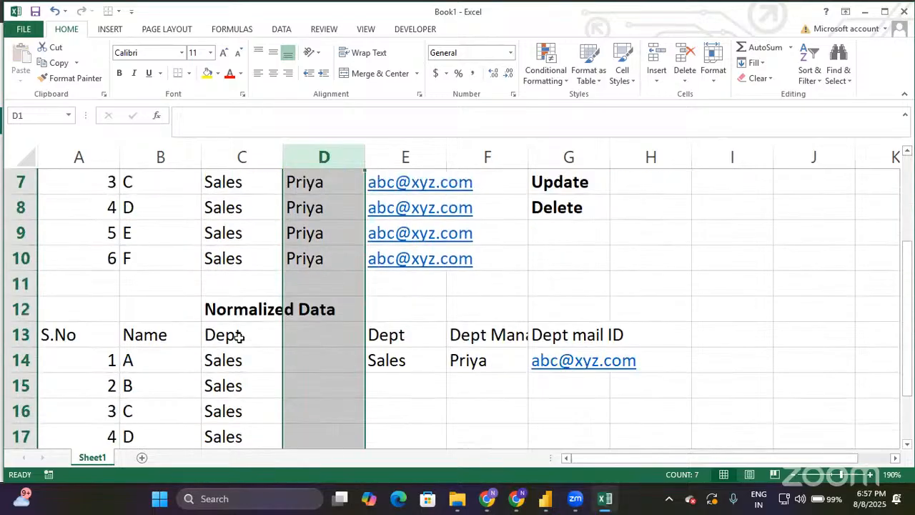
pyautogui.click(485, 363)
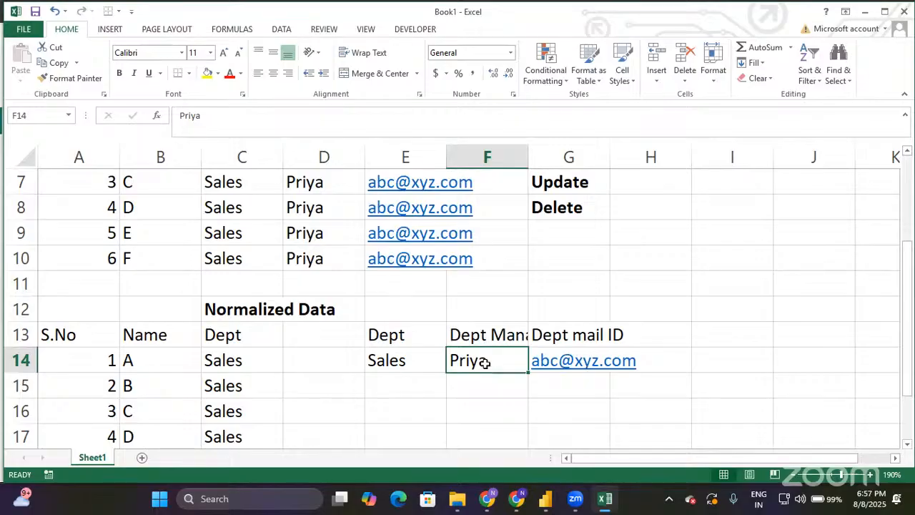
# Step: Examine the Delete anomaly in G8 by selecting employee records A14:C20 beside the separate department table
pyautogui.click(570, 204)
pyautogui.scroll(-2, 268, 335)
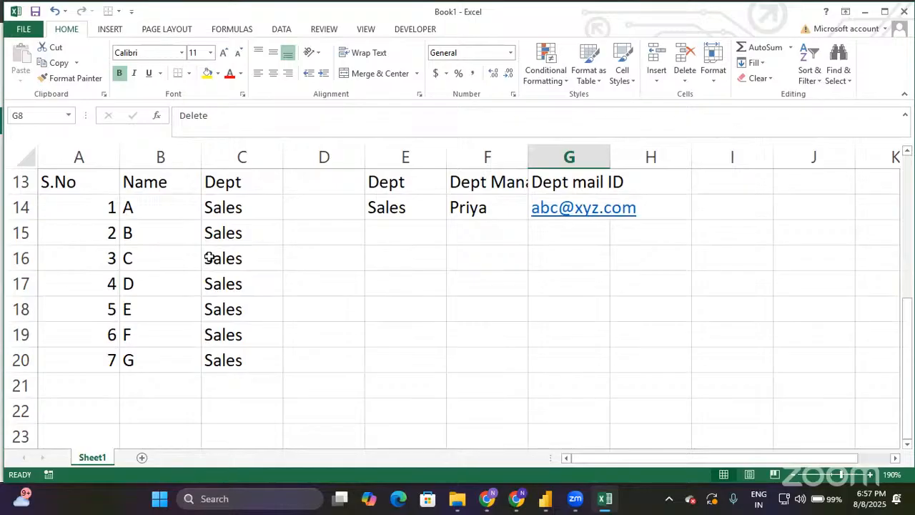
pyautogui.click(72, 209)
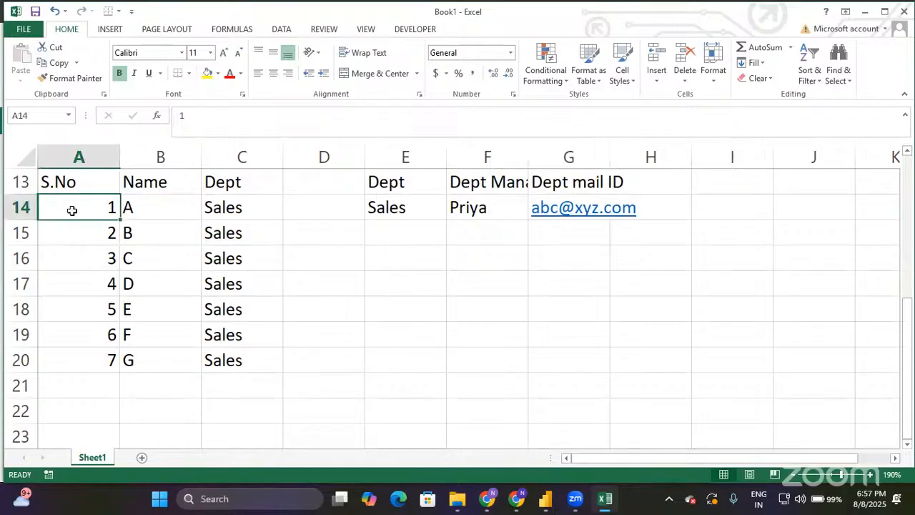
pyautogui.hotkey('shift', 'Right')
pyautogui.hotkey('shift', 'Right')
pyautogui.hotkey('shift', 'Down')
pyautogui.hotkey('shift', 'Down')
pyautogui.hotkey('shift', 'Down')
pyautogui.hotkey('shift', 'Down')
pyautogui.hotkey('shift', 'Down')
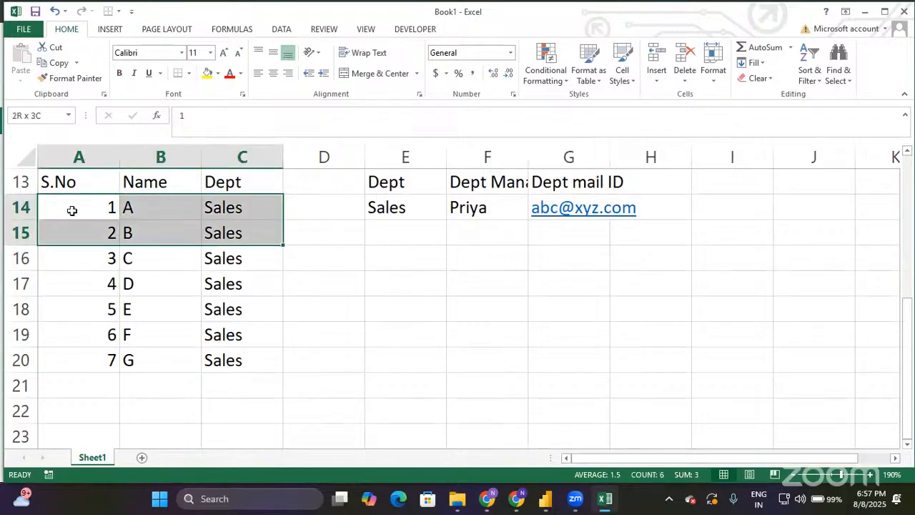
pyautogui.hotkey('shift', 'Down')
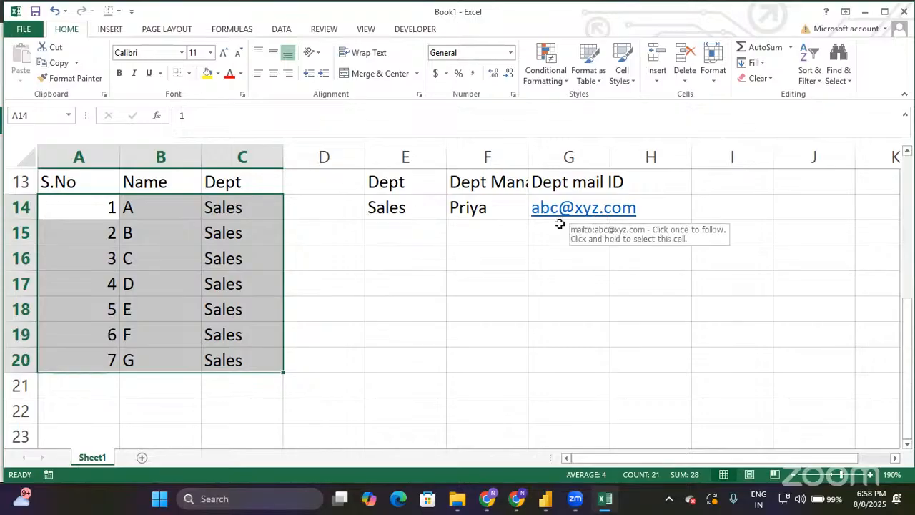
# Step: Compare the Denormalized Data table headed in C3 with the Normalized Data tables headed in C12
pyautogui.scroll(1, 560, 222)
pyautogui.scroll(1, 560, 223)
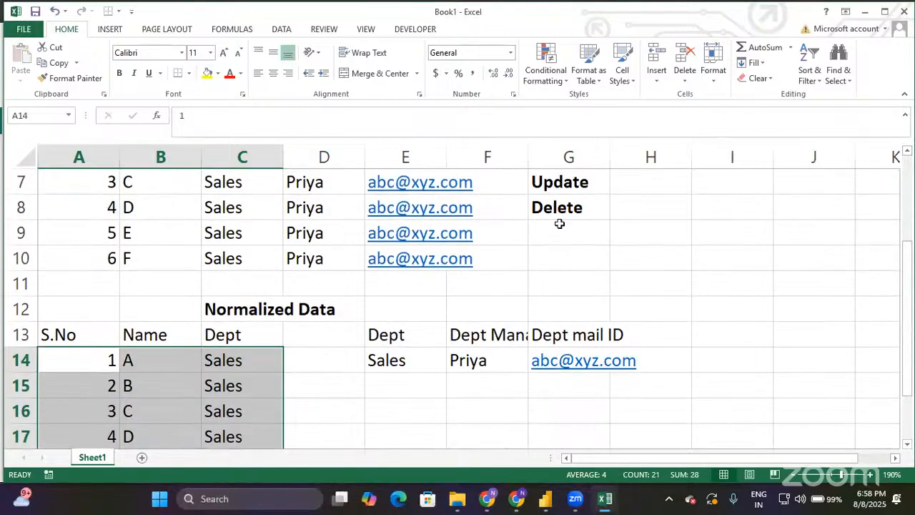
pyautogui.scroll(1, 560, 224)
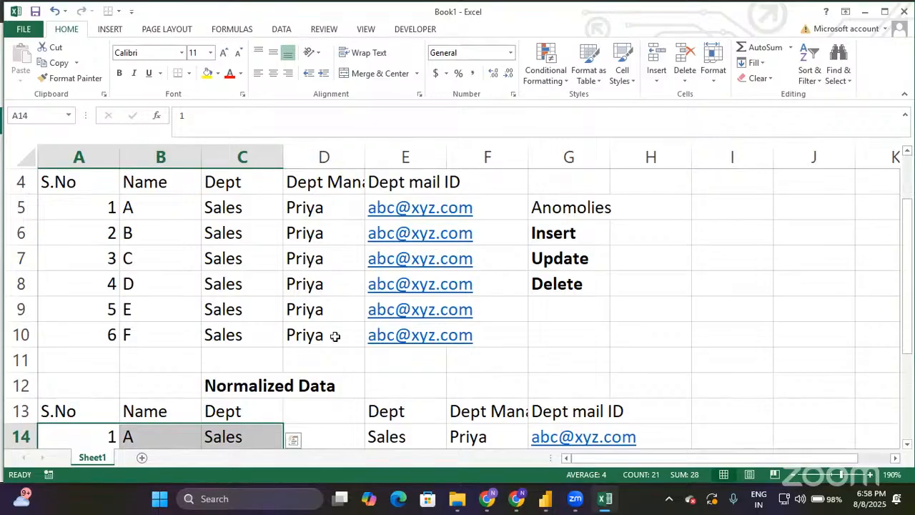
pyautogui.scroll(-1, 335, 336)
pyautogui.scroll(-1, 335, 336)
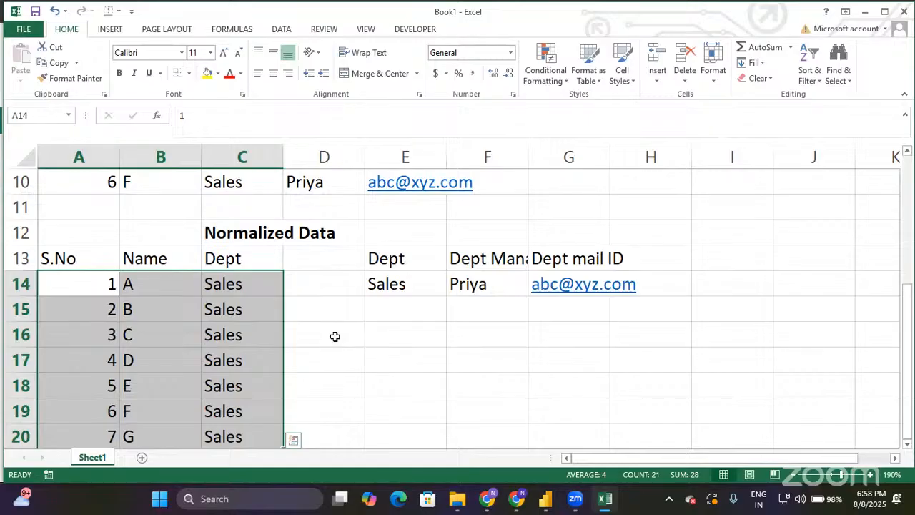
pyautogui.click(260, 238)
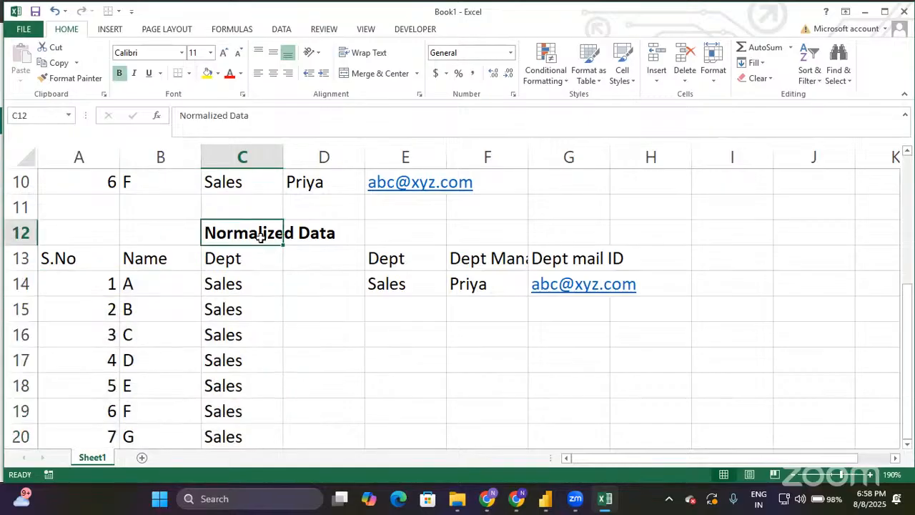
pyautogui.scroll(3, 259, 238)
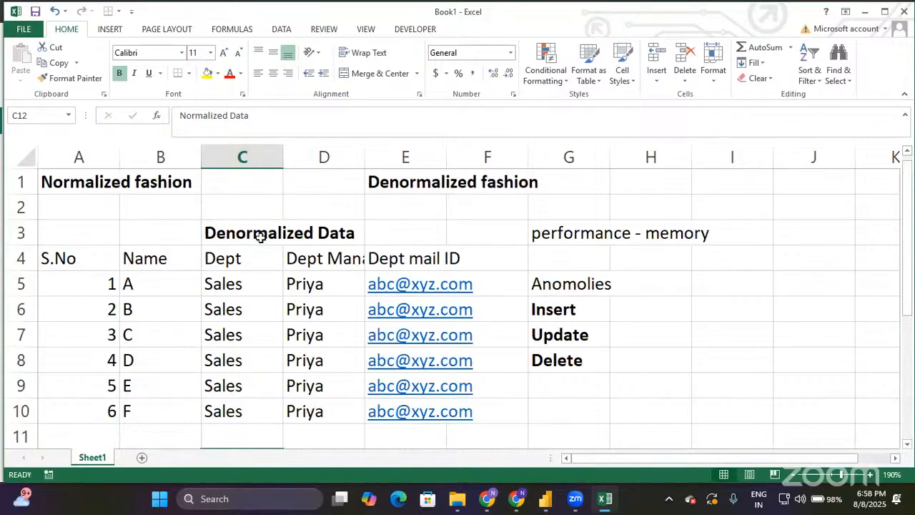
pyautogui.click(260, 238)
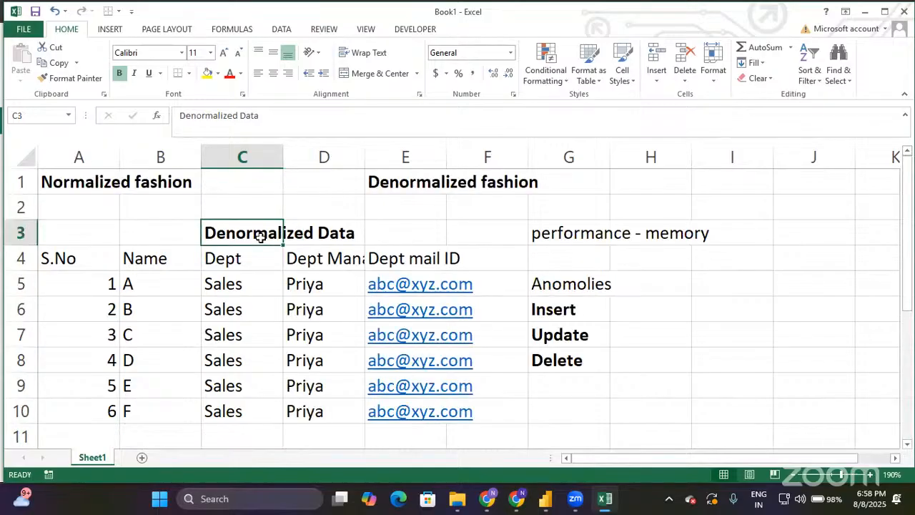
pyautogui.scroll(-3, 259, 238)
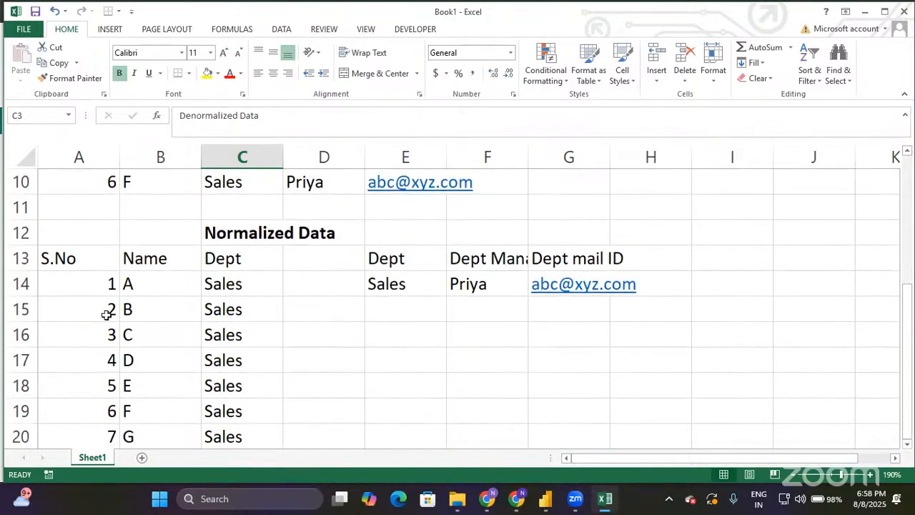
# Step: Examine the shared Dept column linking the normalized employee table at C13 and the department table at E13
pyautogui.click(394, 256)
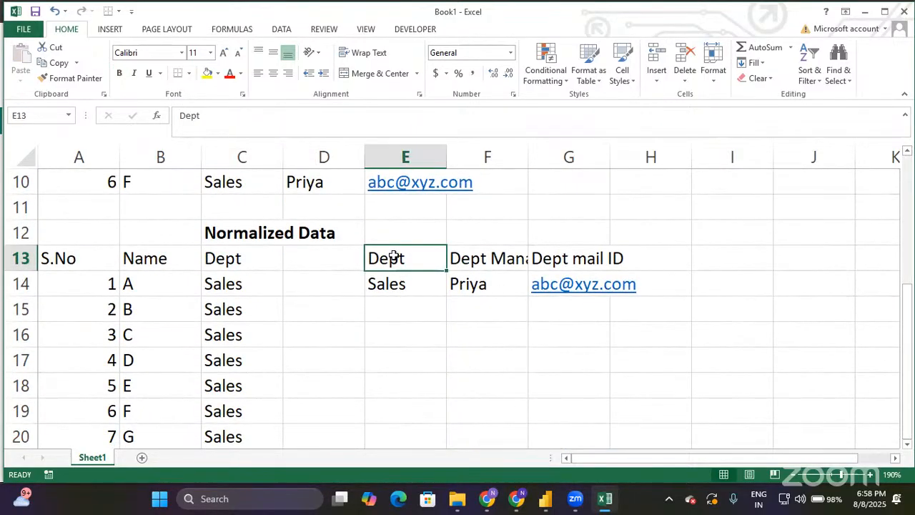
pyautogui.click(260, 260)
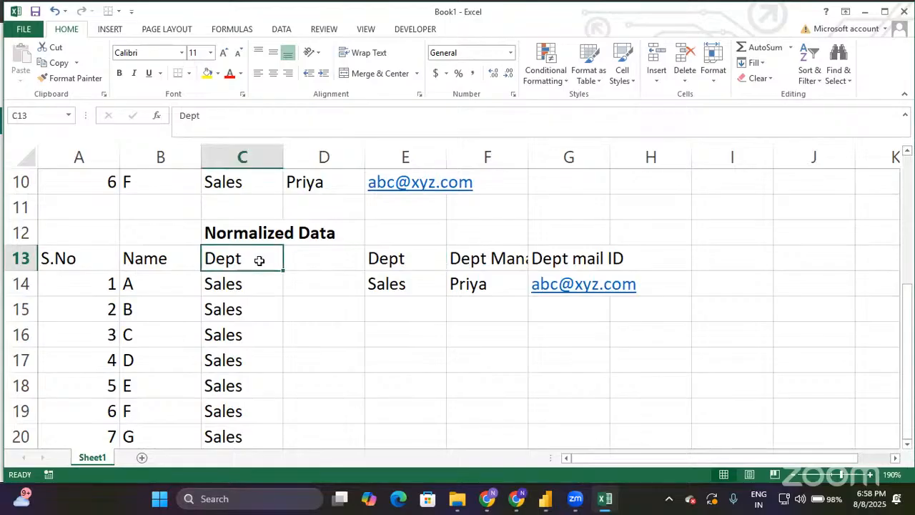
pyautogui.click(247, 152)
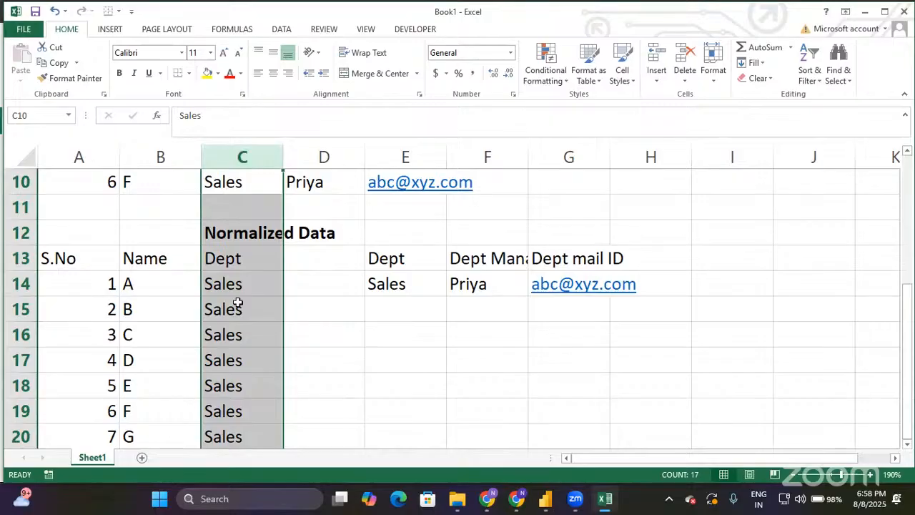
pyautogui.click(217, 255)
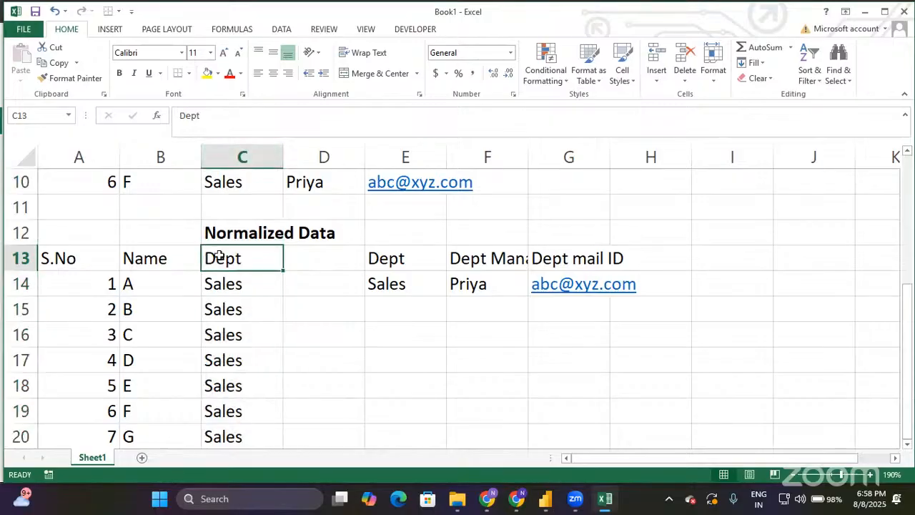
pyautogui.click(417, 254)
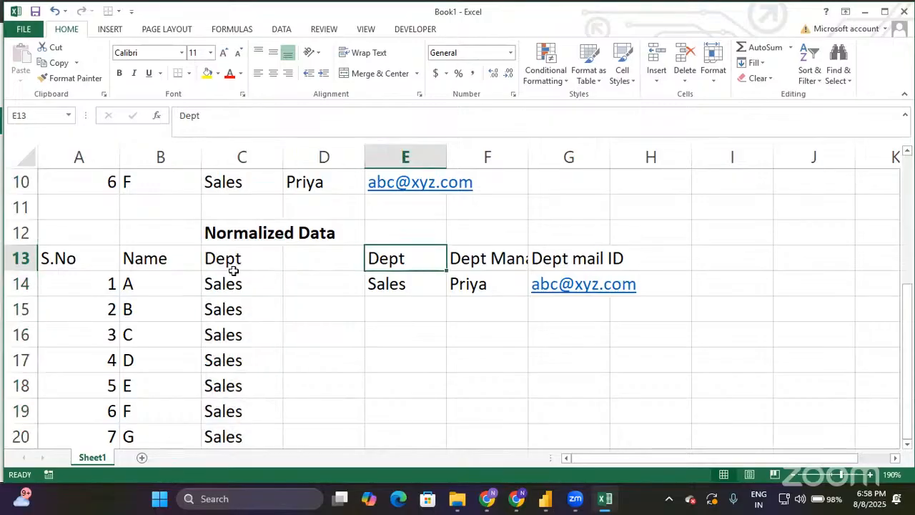
pyautogui.click(407, 260)
pyautogui.click(241, 156)
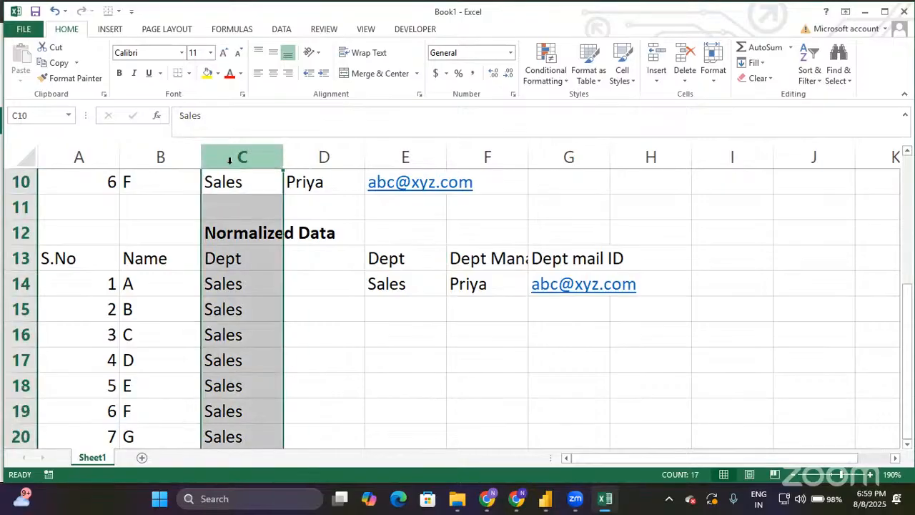
pyautogui.click(396, 158)
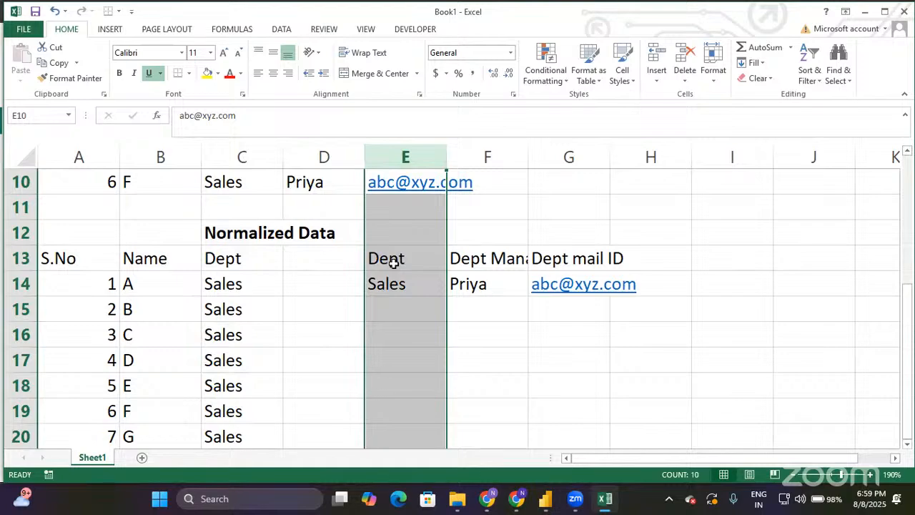
pyautogui.click(394, 263)
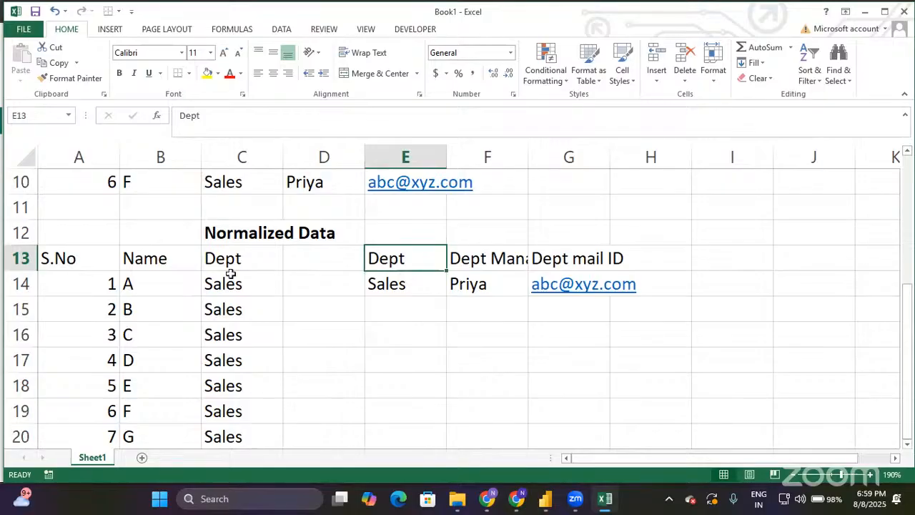
# Step: Enter the labels "Fact Table" in E16 and "Dimension Table" in E17, below the department table
pyautogui.click(414, 342)
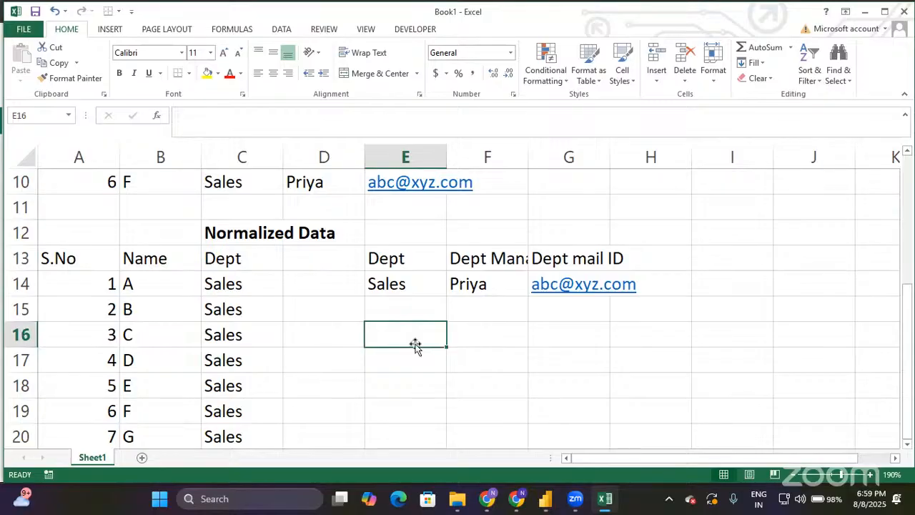
pyautogui.write('Fact ')
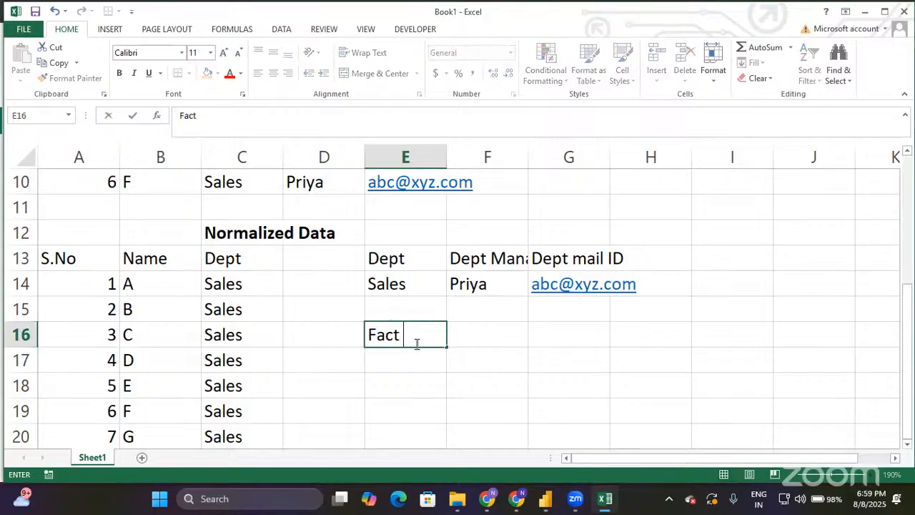
pyautogui.write('Table')
pyautogui.press('Return')
pyautogui.write('Dim')
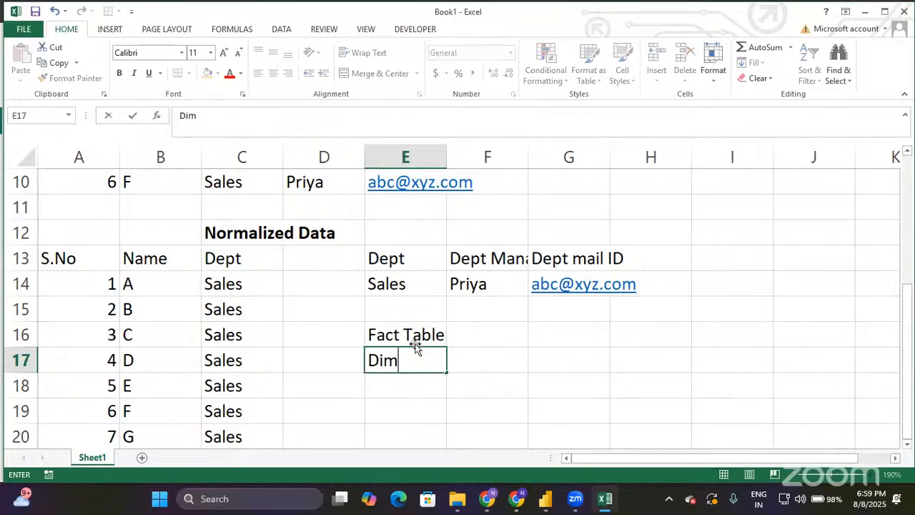
pyautogui.write('ension Table')
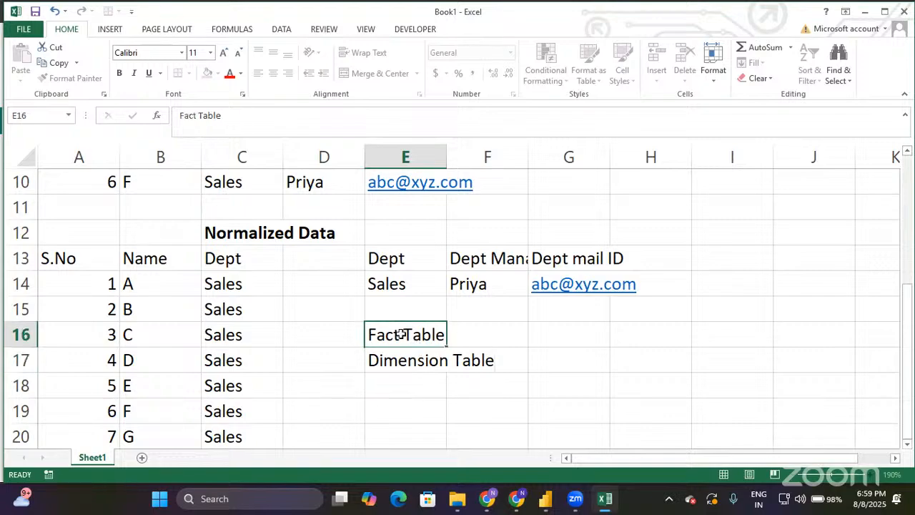
# Step: Examine the employee rows alongside the department table's Sales entry, its manager and its mail ID
pyautogui.click(405, 334)
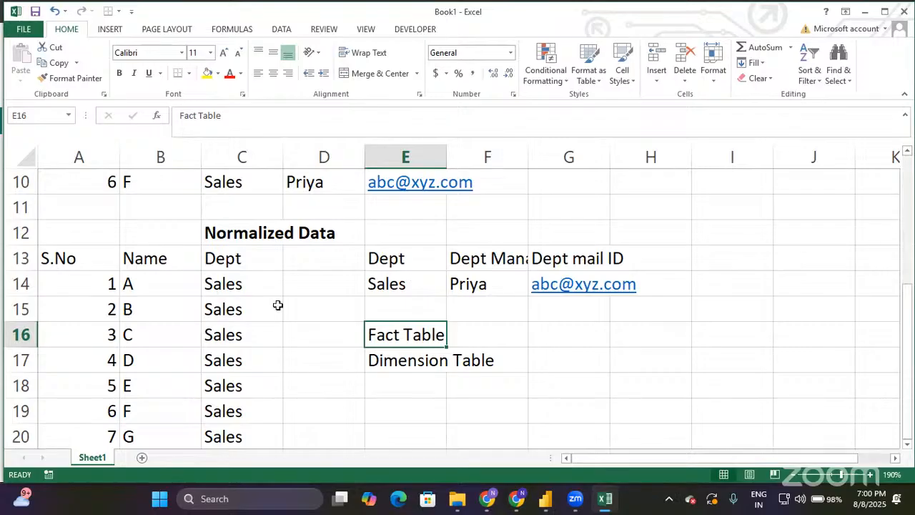
pyautogui.scroll(-1, 278, 306)
pyautogui.click(197, 291)
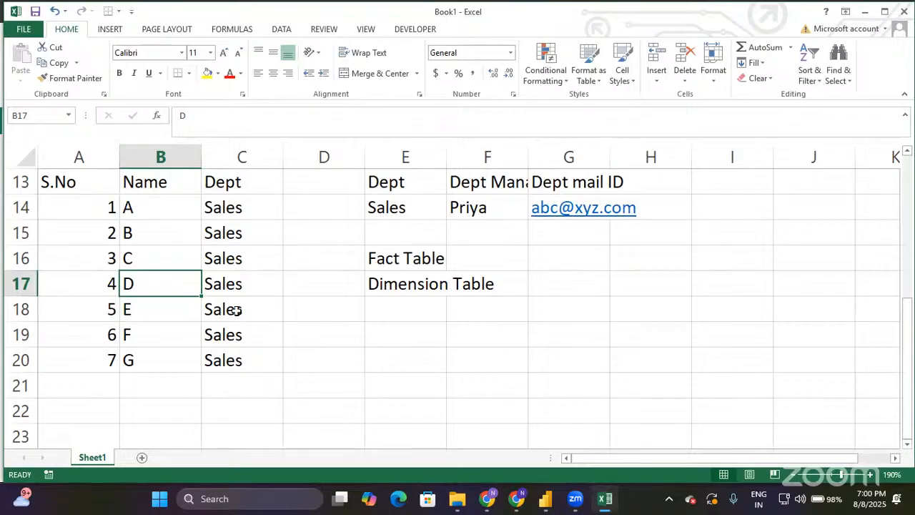
pyautogui.click(96, 390)
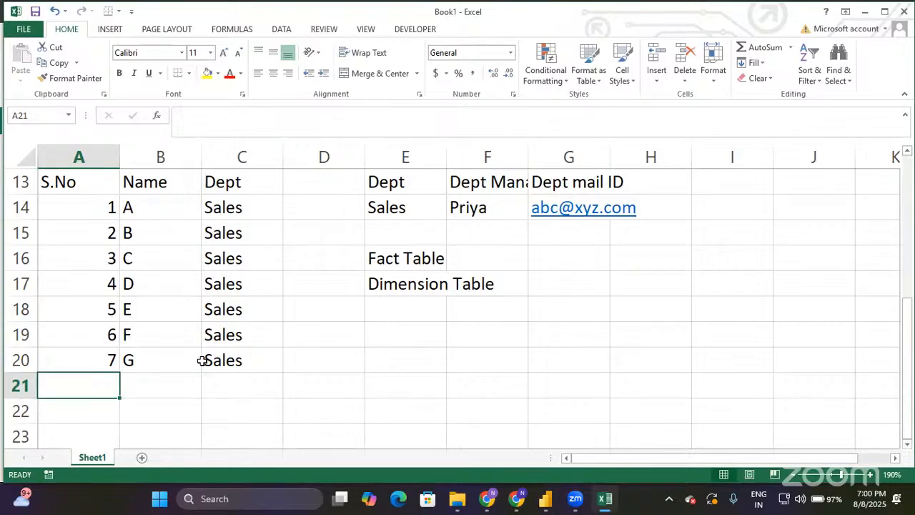
pyautogui.click(413, 205)
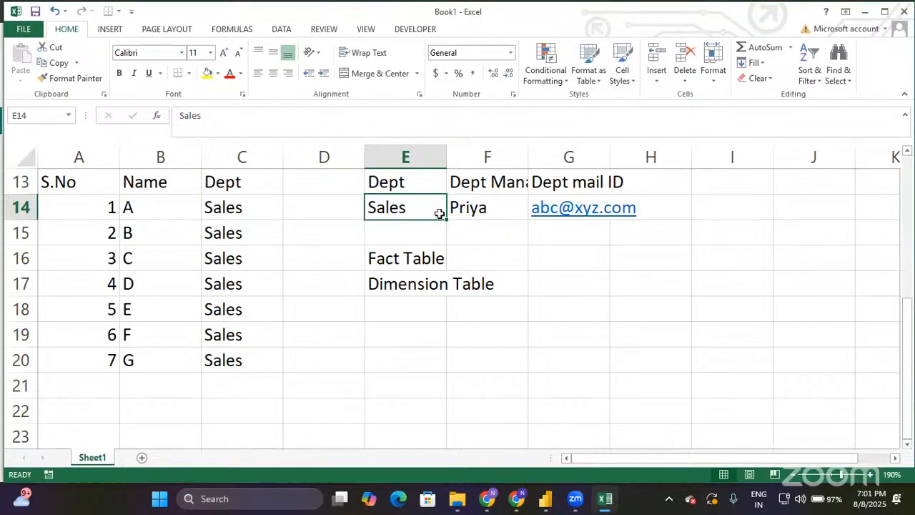
pyautogui.click(485, 210)
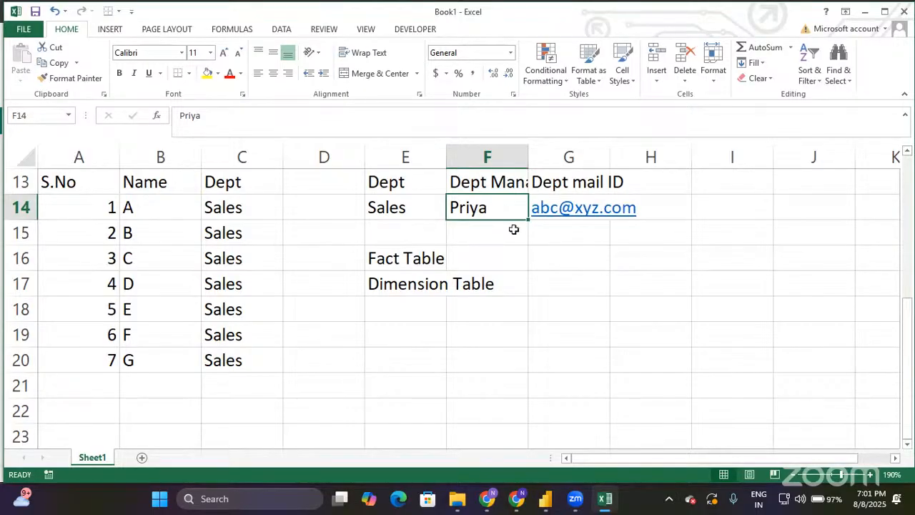
pyautogui.click(594, 199)
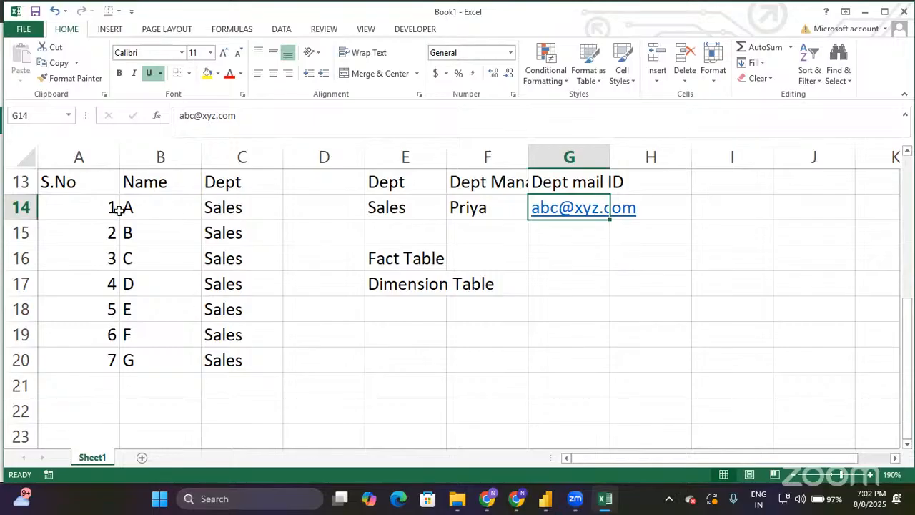
pyautogui.click(70, 184)
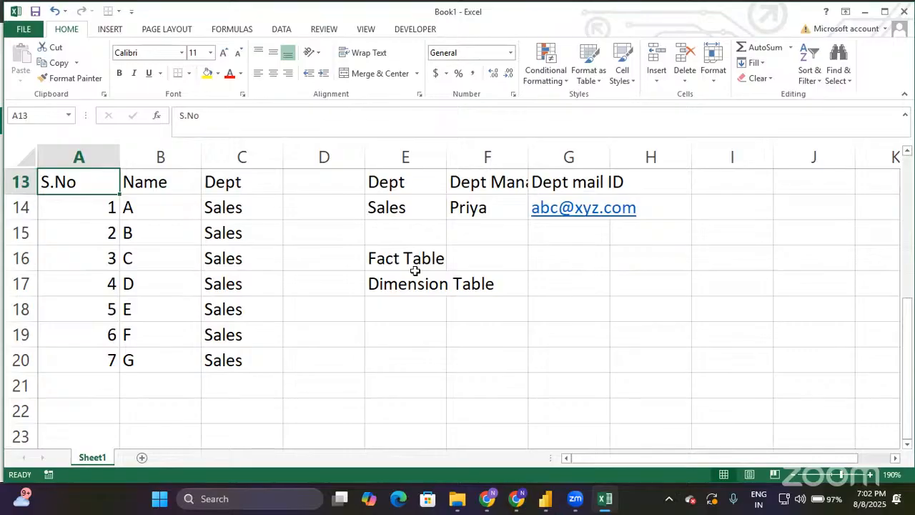
pyautogui.click(501, 211)
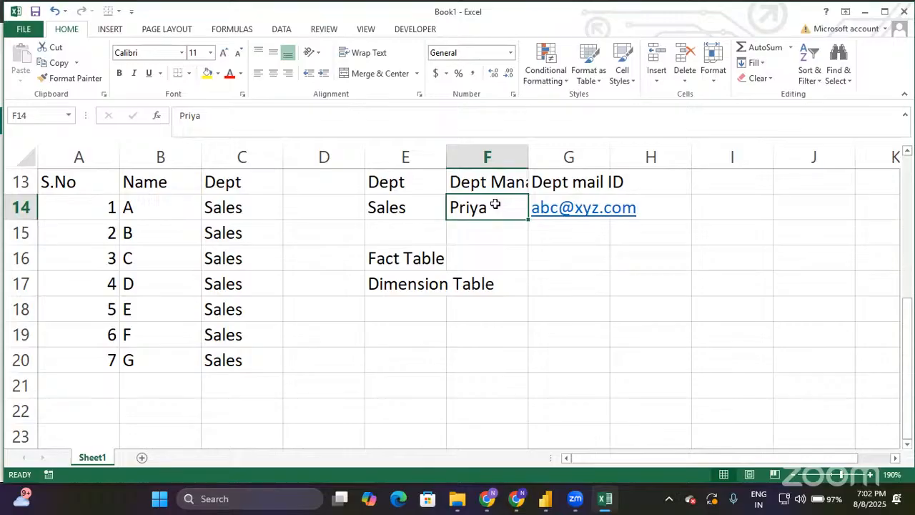
pyautogui.click(592, 197)
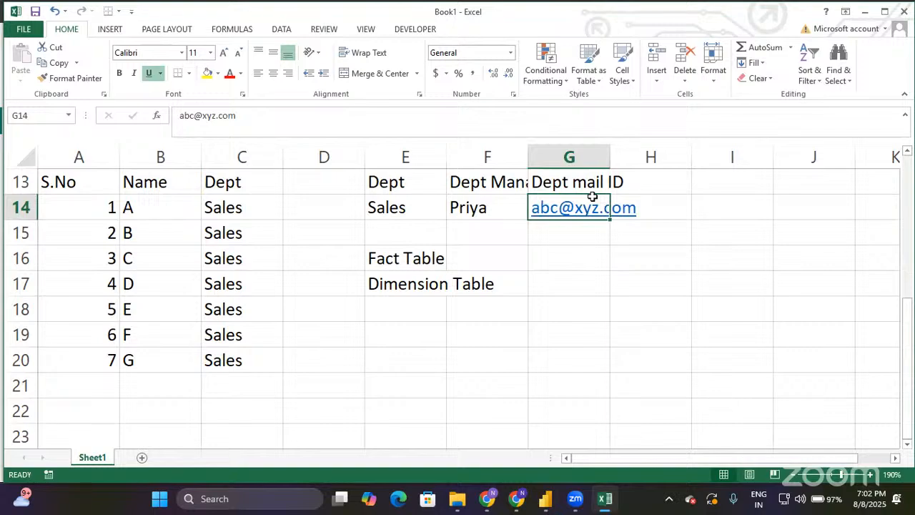
pyautogui.hotkey('shift', 'Left')
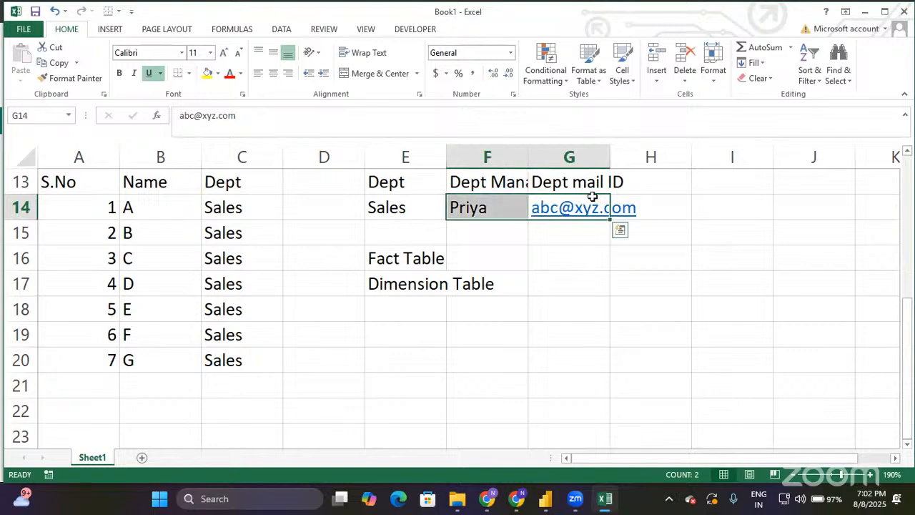
pyautogui.click(511, 200)
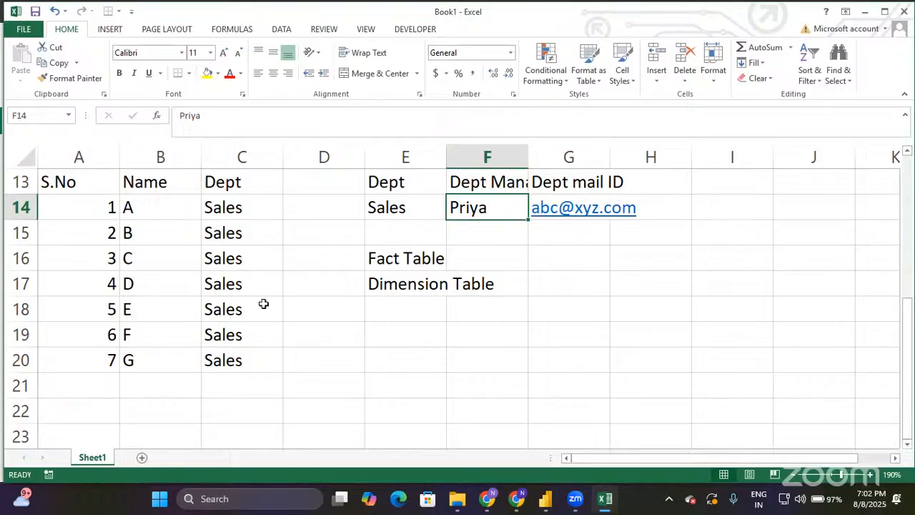
# Step: Examine the employee records in A14:C20 and compare their Dept values with the department table's Sales entry
pyautogui.click(78, 212)
pyautogui.hotkey('shift', 'Right')
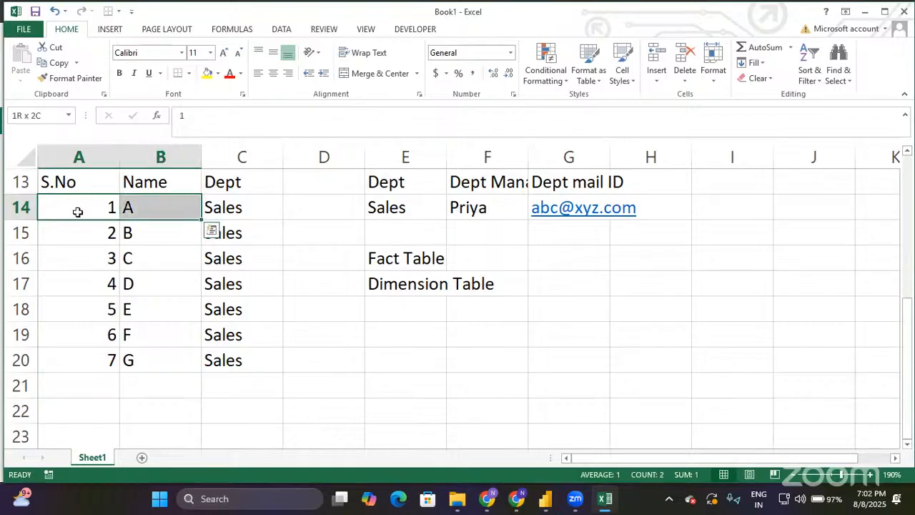
pyautogui.hotkey('shift', 'Right')
pyautogui.hotkey('shift', 'Down')
pyautogui.hotkey('shift', 'Down')
pyautogui.hotkey('shift', 'Down')
pyautogui.hotkey('shift', 'Down')
pyautogui.hotkey('shift', 'Down')
pyautogui.hotkey('shift', 'Down')
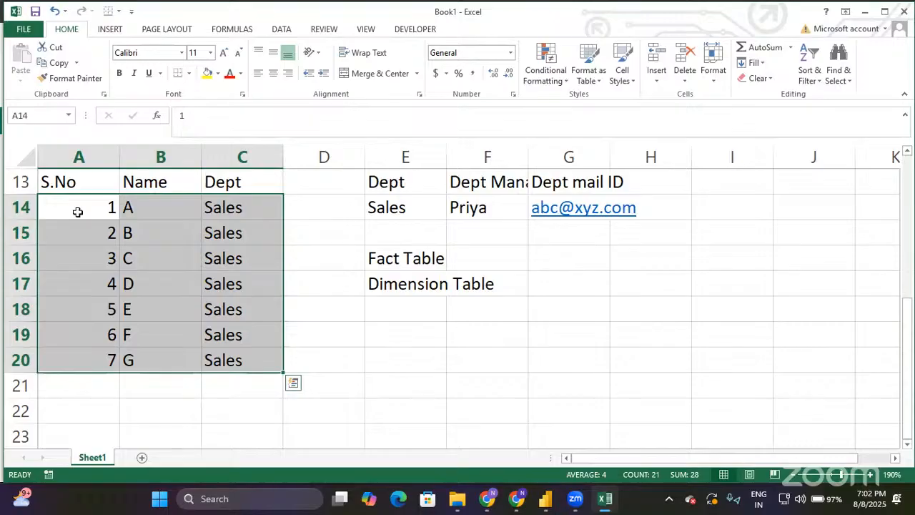
pyautogui.click(146, 277)
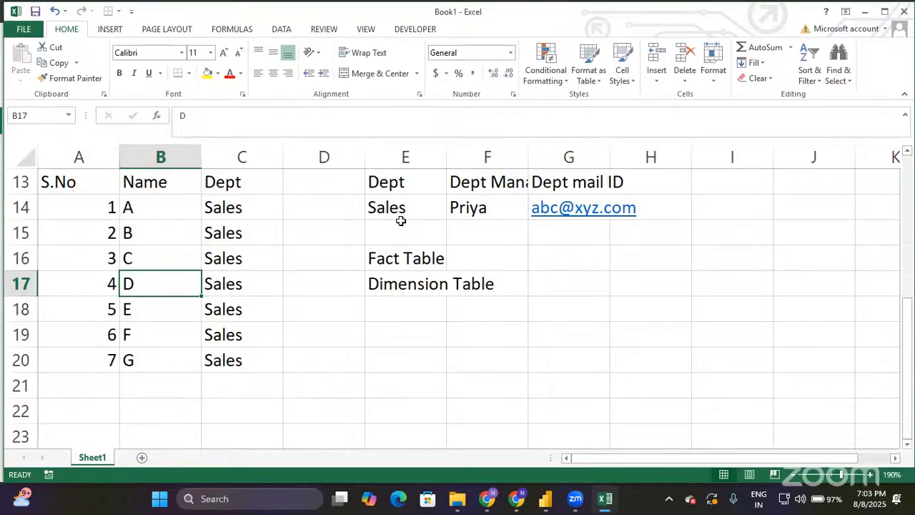
pyautogui.click(238, 233)
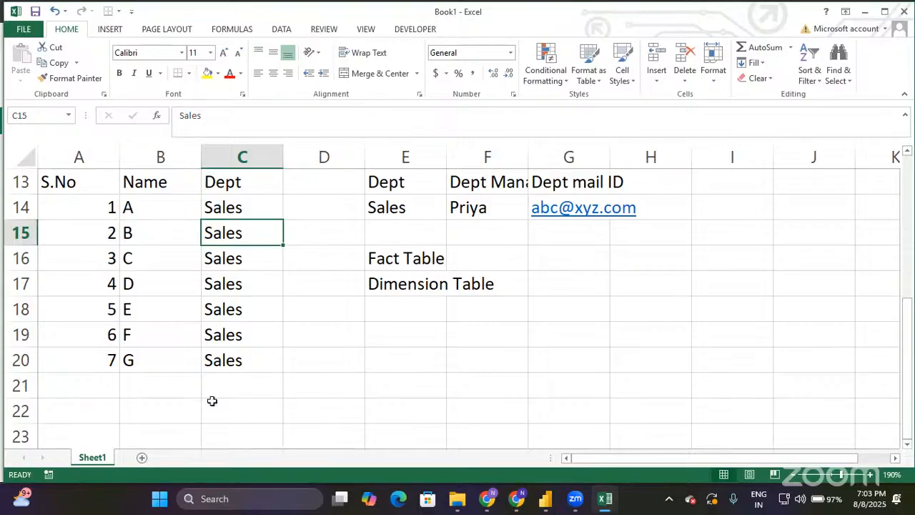
pyautogui.click(434, 210)
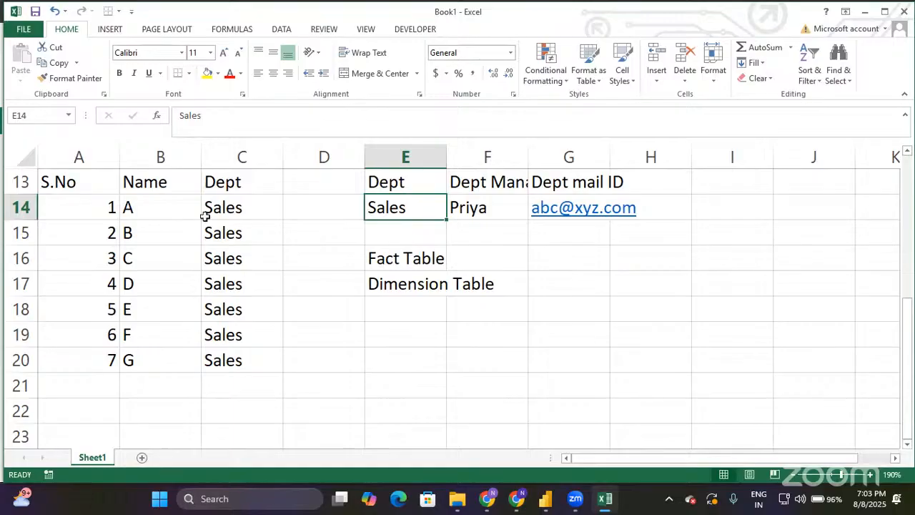
pyautogui.click(403, 259)
pyautogui.click(409, 211)
# Step: Enter the label "Star" in E18, below the Dimension Table label
pyautogui.click(420, 281)
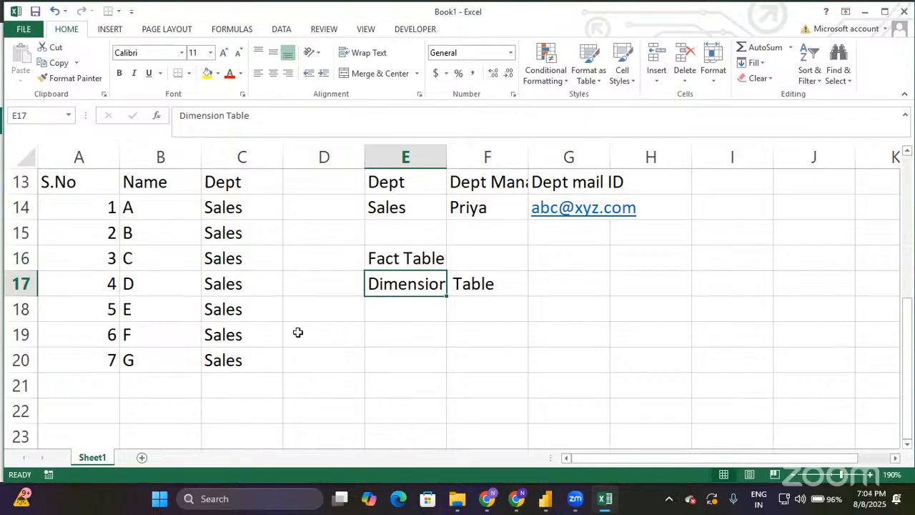
pyautogui.press('Down')
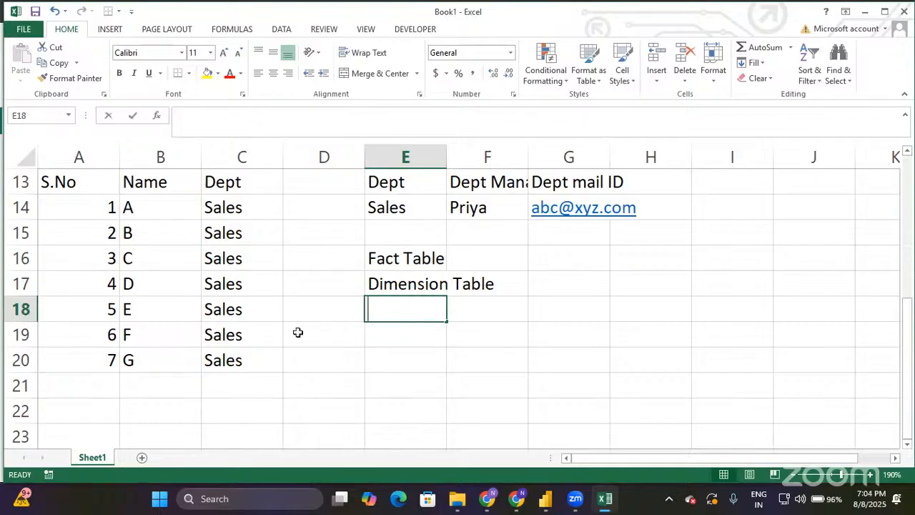
pyautogui.write('Star')
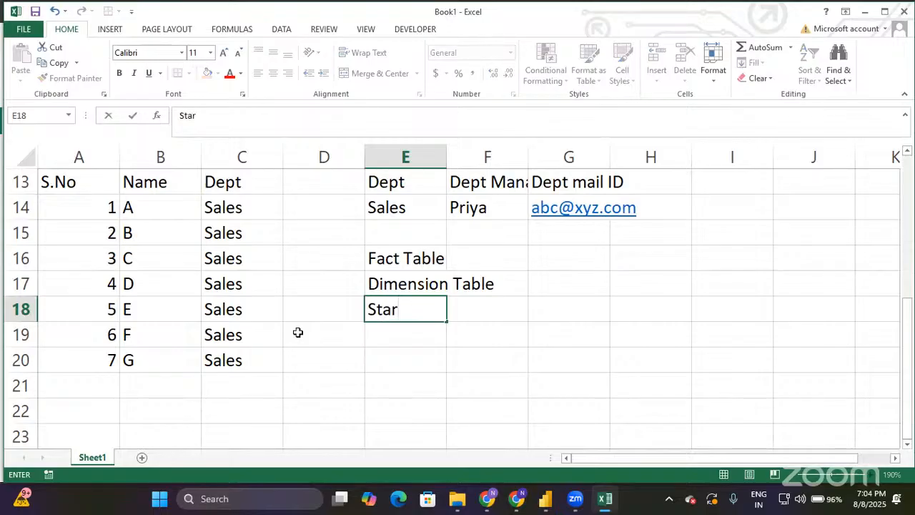
pyautogui.press('Return')
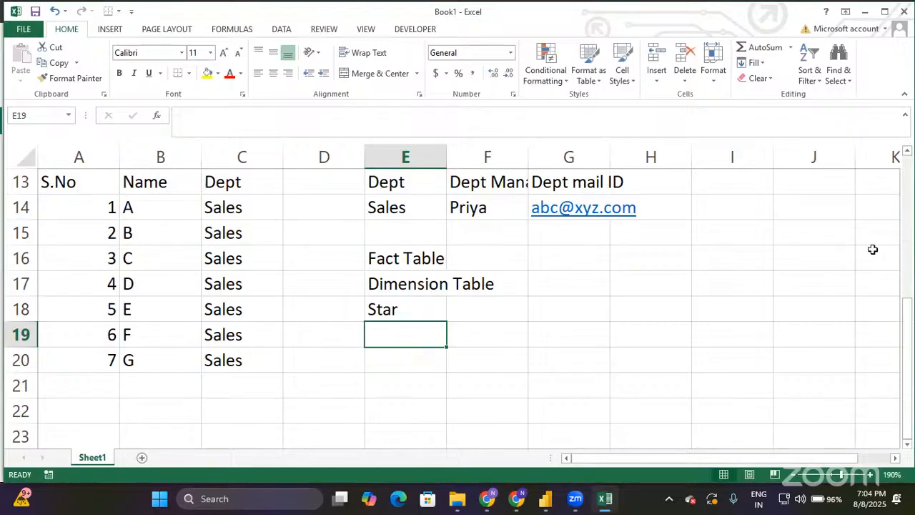
# Step: Draw a freehand pink five-pointed star across columns G and H, beside the Fact Table and Dimension Table labels
pyautogui.click(591, 284)
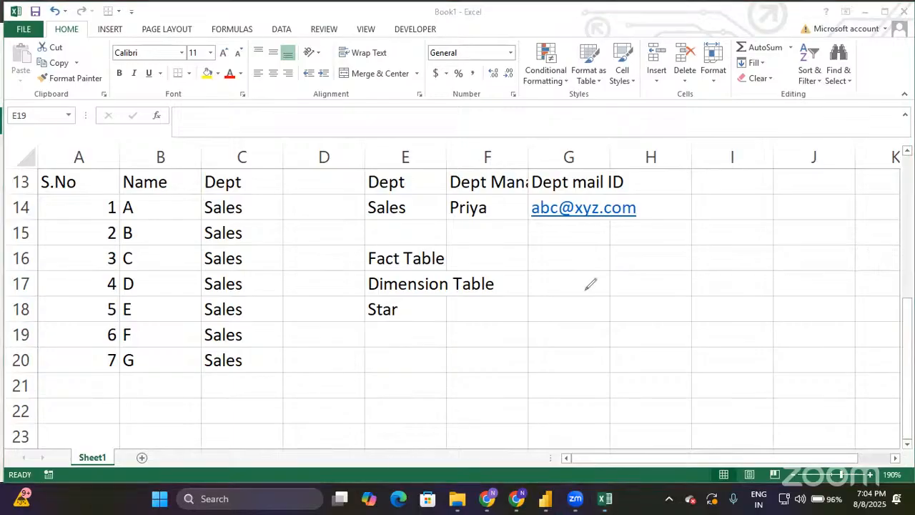
pyautogui.moveTo(580, 309)
pyautogui.mouseDown()
pyautogui.moveTo(574, 284)
pyautogui.moveTo(583, 301)
pyautogui.moveTo(573, 310)
pyautogui.mouseUp()
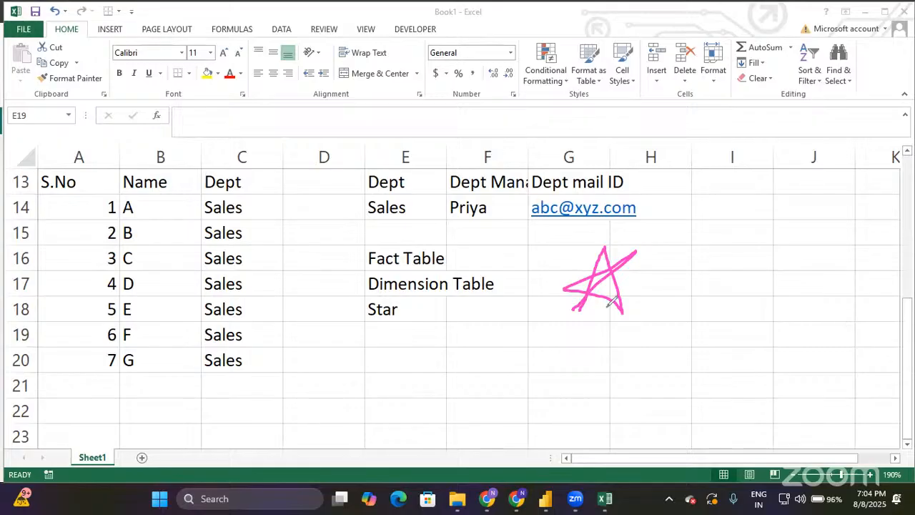
pyautogui.moveTo(597, 316)
pyautogui.mouseDown()
pyautogui.moveTo(609, 240)
pyautogui.moveTo(610, 286)
pyautogui.moveTo(640, 243)
pyautogui.moveTo(596, 315)
pyautogui.mouseUp()
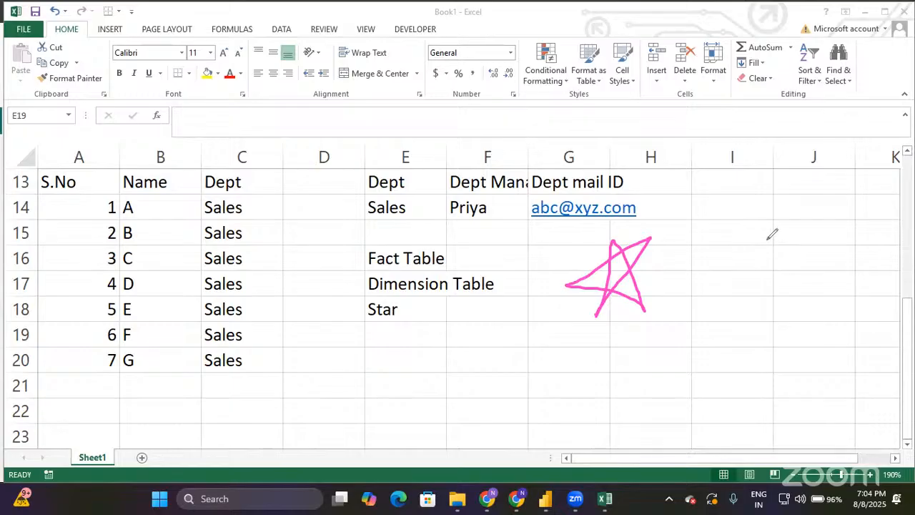
# Step: Sketch a central box over columns I and J with four smaller boxes around its corners for a star schema
pyautogui.moveTo(792, 233)
pyautogui.mouseDown()
pyautogui.moveTo(778, 262)
pyautogui.moveTo(779, 231)
pyautogui.mouseUp()
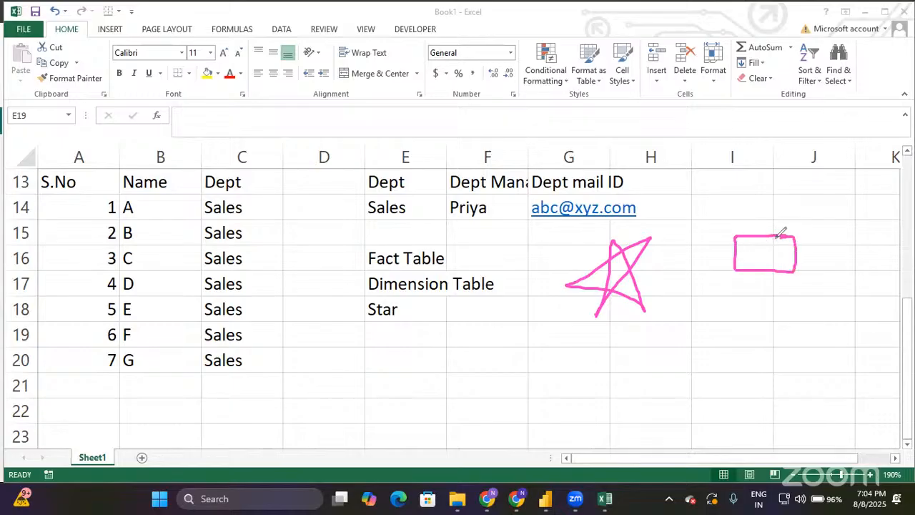
pyautogui.moveTo(715, 192)
pyautogui.mouseDown()
pyautogui.moveTo(679, 191)
pyautogui.moveTo(697, 223)
pyautogui.mouseUp()
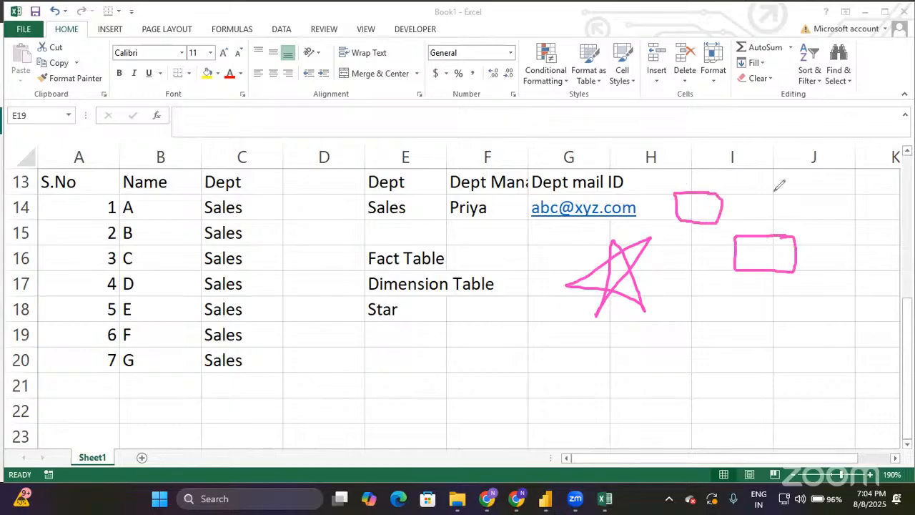
pyautogui.moveTo(835, 188)
pyautogui.mouseDown()
pyautogui.moveTo(846, 210)
pyautogui.moveTo(830, 184)
pyautogui.mouseUp()
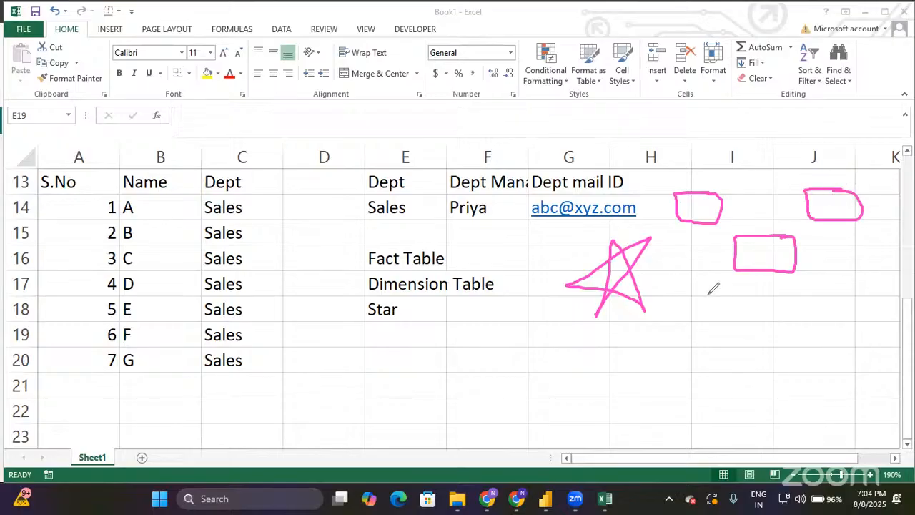
pyautogui.moveTo(726, 289)
pyautogui.mouseDown()
pyautogui.moveTo(730, 317)
pyautogui.moveTo(729, 290)
pyautogui.mouseUp()
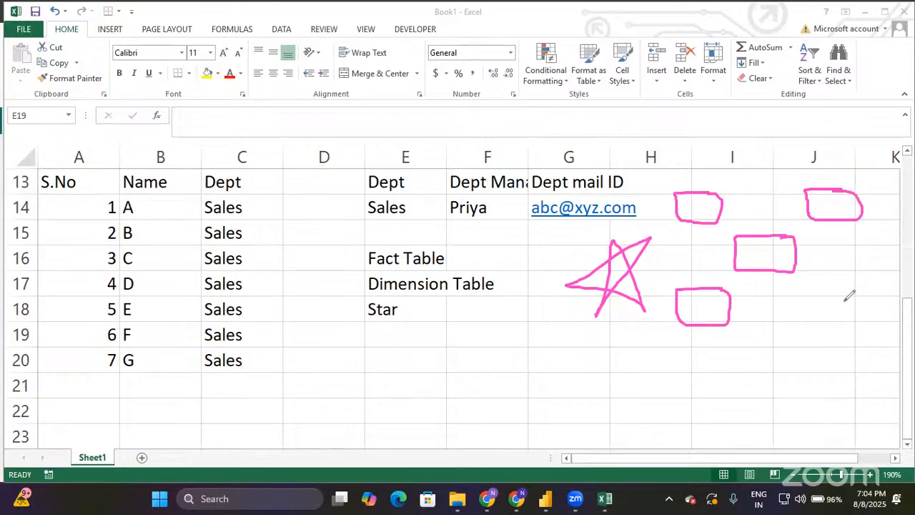
pyautogui.moveTo(814, 294)
pyautogui.mouseDown()
pyautogui.moveTo(874, 304)
pyautogui.moveTo(844, 293)
pyautogui.mouseUp()
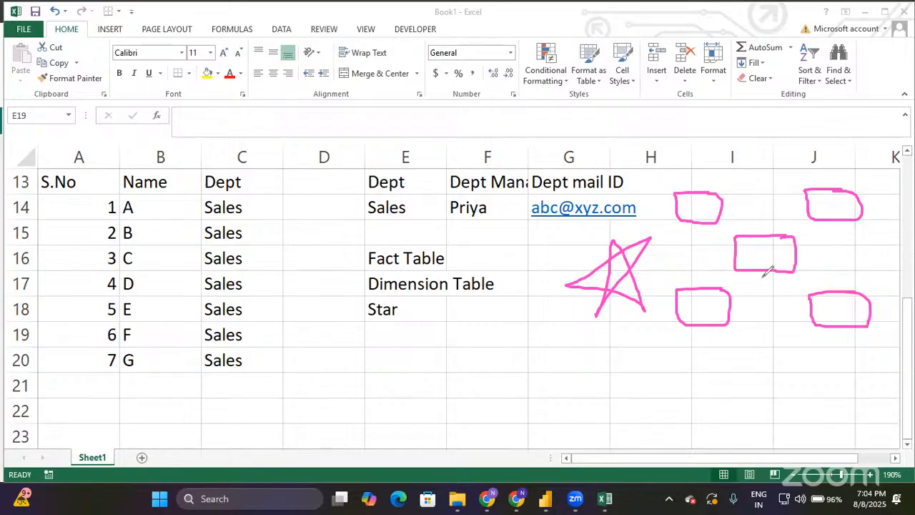
# Step: Draw freehand connector lines from the central box to each of the four surrounding boxes of the star schema
pyautogui.moveTo(765, 272)
pyautogui.mouseDown()
pyautogui.moveTo(764, 293)
pyautogui.moveTo(727, 303)
pyautogui.mouseUp()
pyautogui.moveTo(778, 273); pyautogui.dragTo(809, 309)
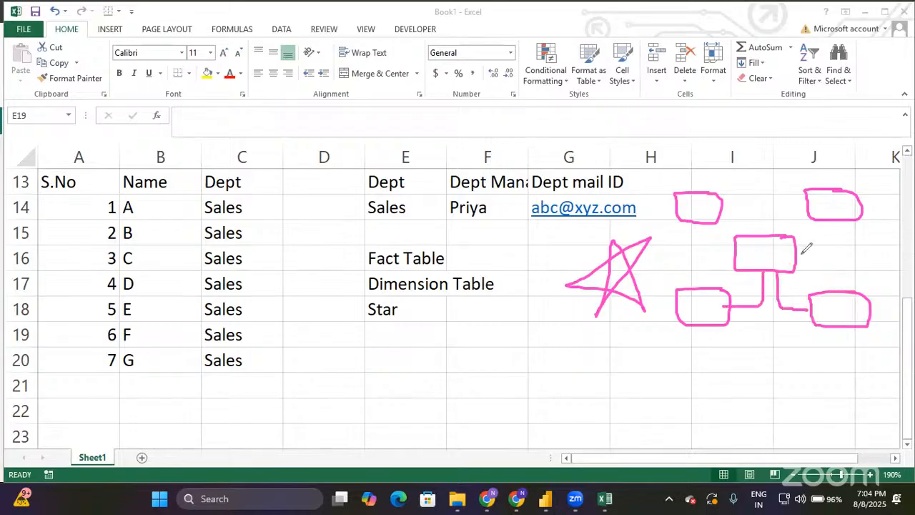
pyautogui.moveTo(799, 254); pyautogui.dragTo(840, 219)
pyautogui.moveTo(699, 222); pyautogui.dragTo(735, 246)
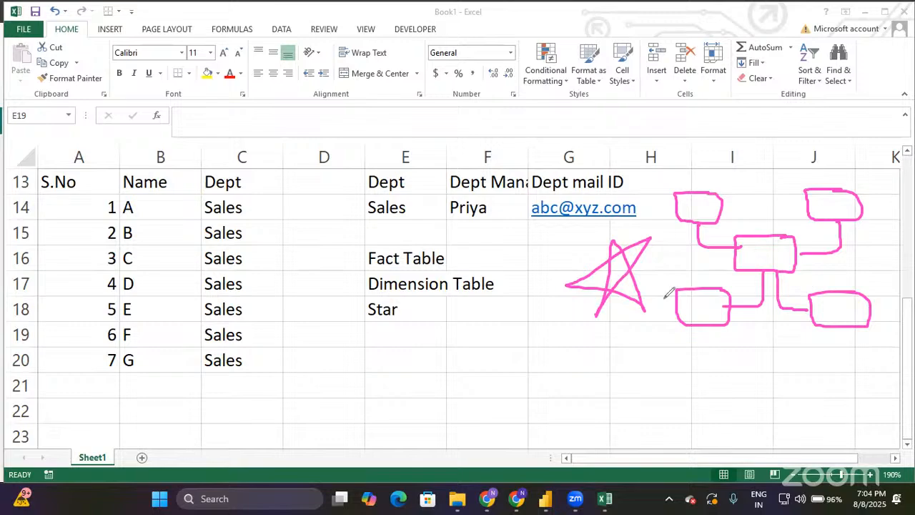
# Step: Outline the Star label in E18 by hand and handwrite "Dataset" above columns D and E
pyautogui.moveTo(430, 295)
pyautogui.mouseDown()
pyautogui.moveTo(359, 296)
pyautogui.moveTo(413, 331)
pyautogui.moveTo(366, 296)
pyautogui.mouseUp()
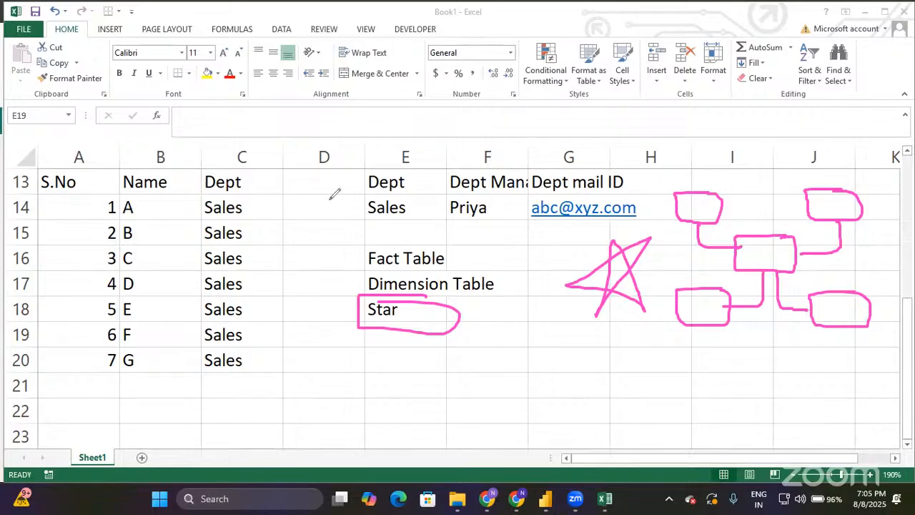
pyautogui.moveTo(345, 116)
pyautogui.mouseDown()
pyautogui.moveTo(346, 142)
pyautogui.moveTo(399, 120)
pyautogui.moveTo(427, 131)
pyautogui.moveTo(420, 135)
pyautogui.mouseUp()
pyautogui.moveTo(409, 123); pyautogui.dragTo(444, 112)
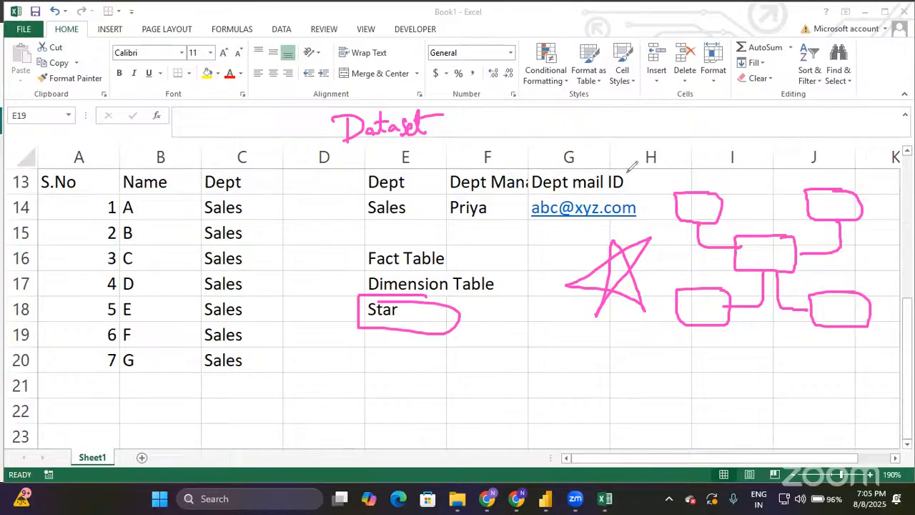
# Step: Draw a freehand outline around the whole star schema diagram and handwrite "Data Model" above it
pyautogui.moveTo(852, 158)
pyautogui.mouseDown()
pyautogui.moveTo(658, 245)
pyautogui.moveTo(715, 337)
pyautogui.moveTo(886, 234)
pyautogui.moveTo(815, 156)
pyautogui.mouseUp()
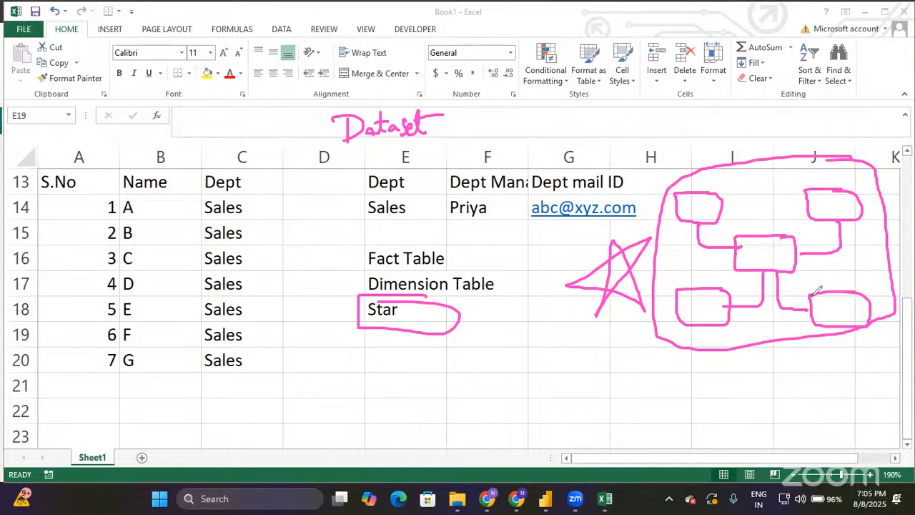
pyautogui.moveTo(706, 118)
pyautogui.mouseDown()
pyautogui.moveTo(709, 150)
pyautogui.moveTo(732, 133)
pyautogui.moveTo(746, 141)
pyautogui.mouseUp()
pyautogui.moveTo(750, 107); pyautogui.dragTo(754, 137)
pyautogui.moveTo(743, 118)
pyautogui.mouseDown()
pyautogui.moveTo(765, 114)
pyautogui.moveTo(774, 131)
pyautogui.moveTo(806, 115)
pyautogui.moveTo(829, 127)
pyautogui.moveTo(861, 119)
pyautogui.mouseUp()
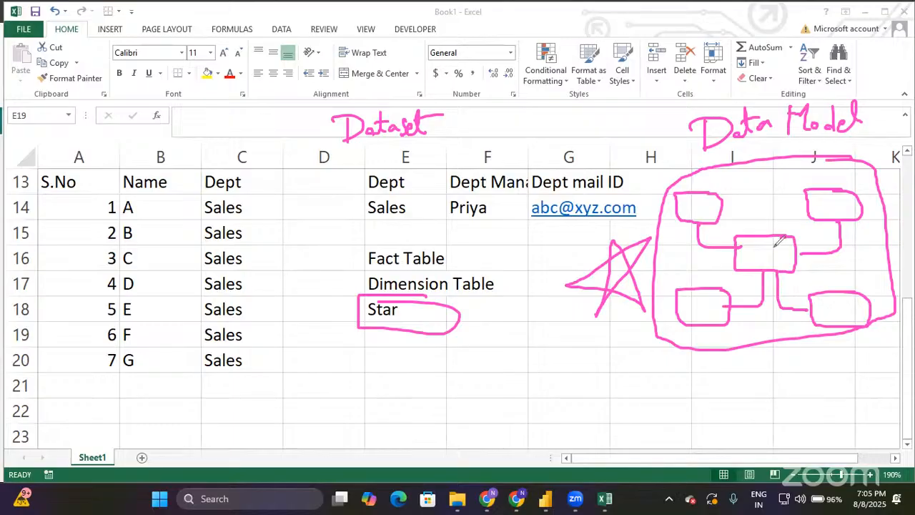
# Step: Handwrite "Power Pivot" beside the Data Model heading, and erase all the freehand annotations
pyautogui.moveTo(591, 98)
pyautogui.mouseDown()
pyautogui.moveTo(591, 129)
pyautogui.moveTo(595, 113)
pyautogui.moveTo(627, 115)
pyautogui.moveTo(672, 99)
pyautogui.moveTo(688, 107)
pyautogui.moveTo(716, 82)
pyautogui.mouseUp()
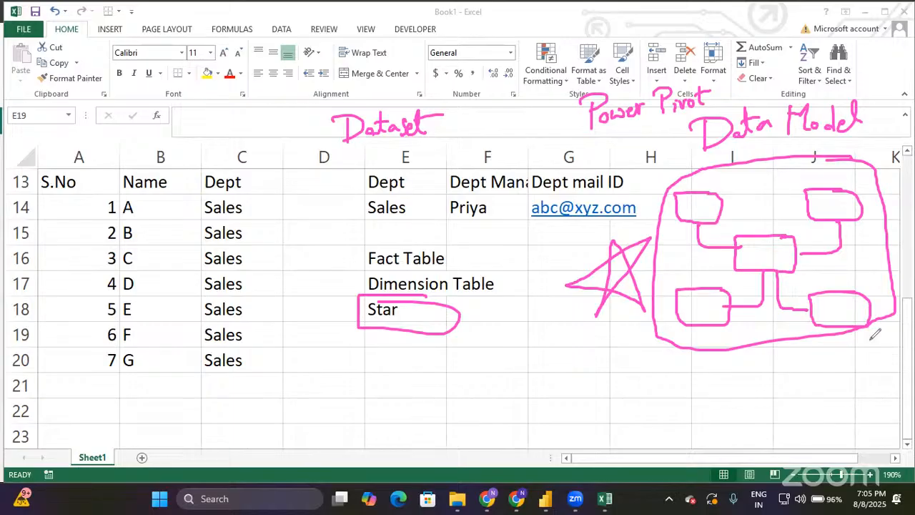
pyautogui.press('e')
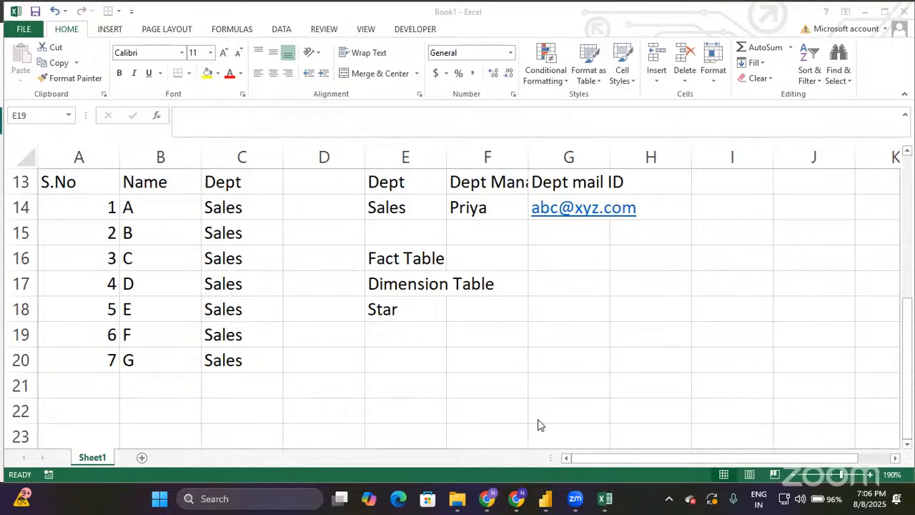
# Step: Open STORE.xlsx from the Downloads folder in Excel, with editing enabled and its window maximized
pyautogui.click(544, 499)
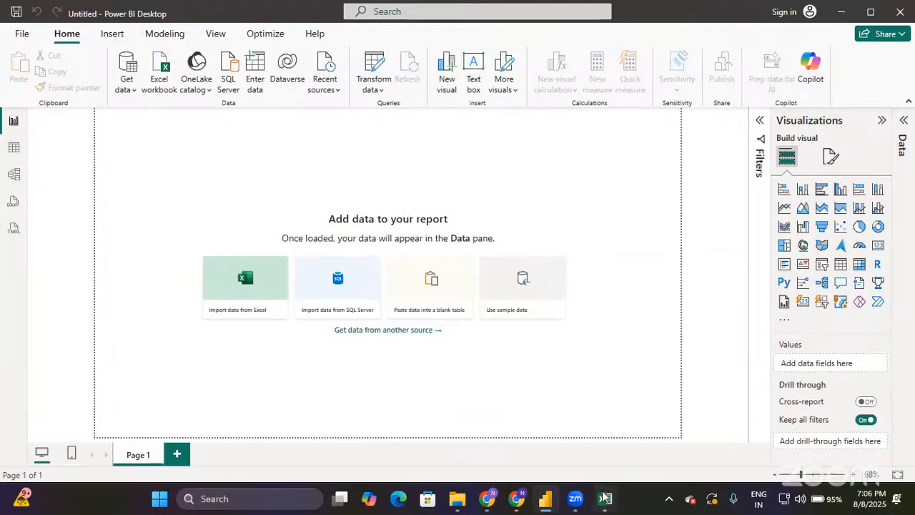
pyautogui.moveTo(606, 500)
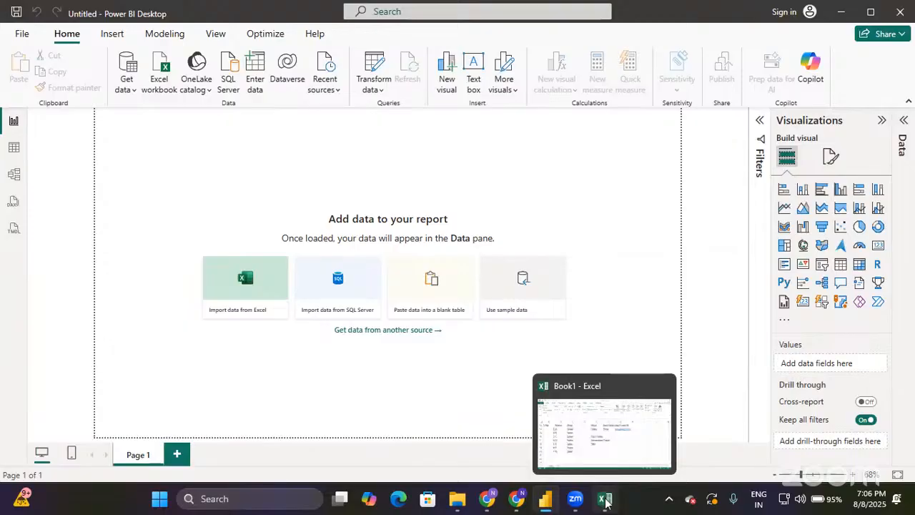
pyautogui.click(458, 499)
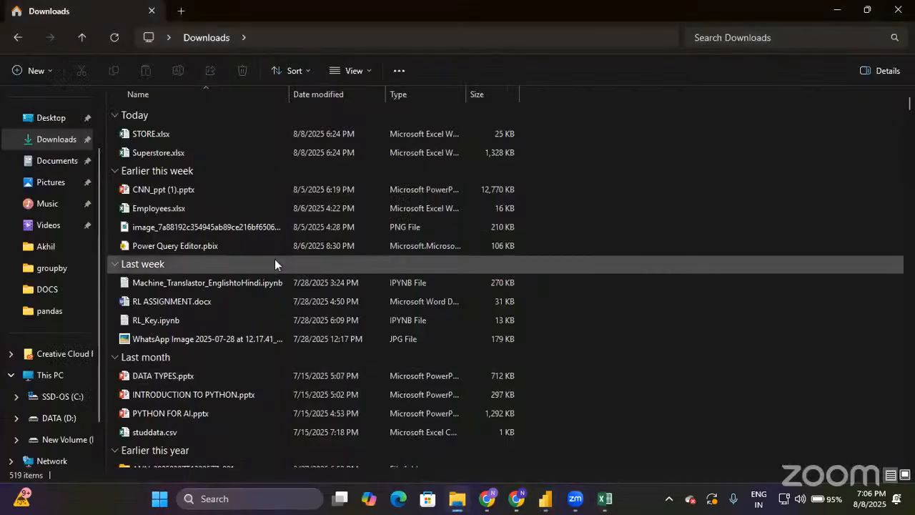
pyautogui.doubleClick(150, 134)
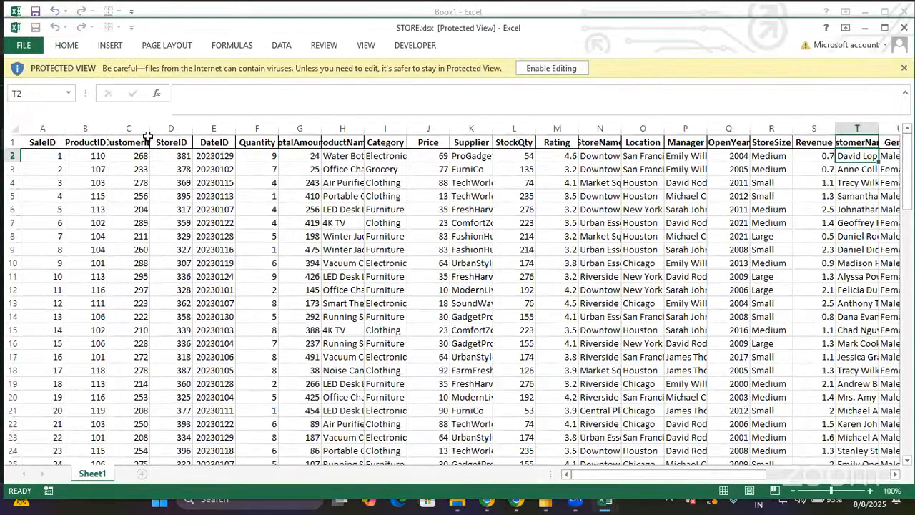
pyautogui.click(885, 27)
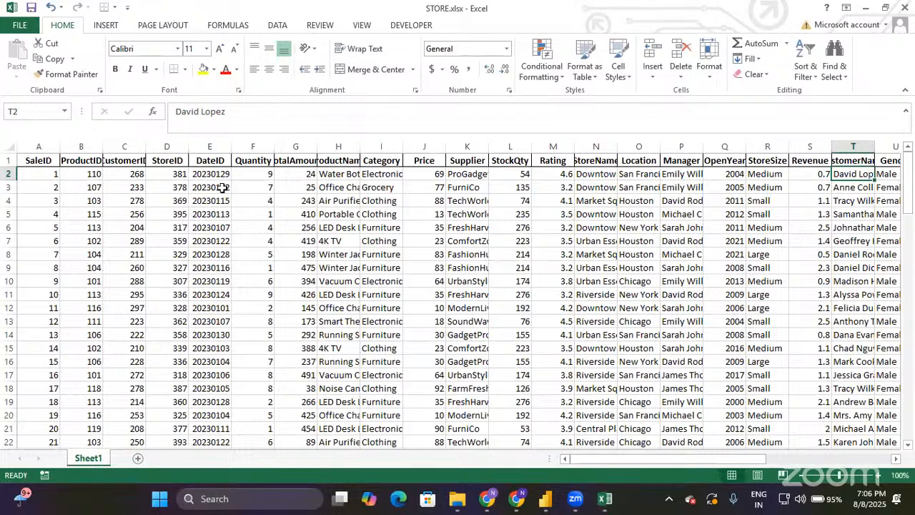
# Step: Review the SaleID, ProductID, CustomerID, StoreID, DateID, Quantity and TotalAmount columns one after another
pyautogui.click(46, 140)
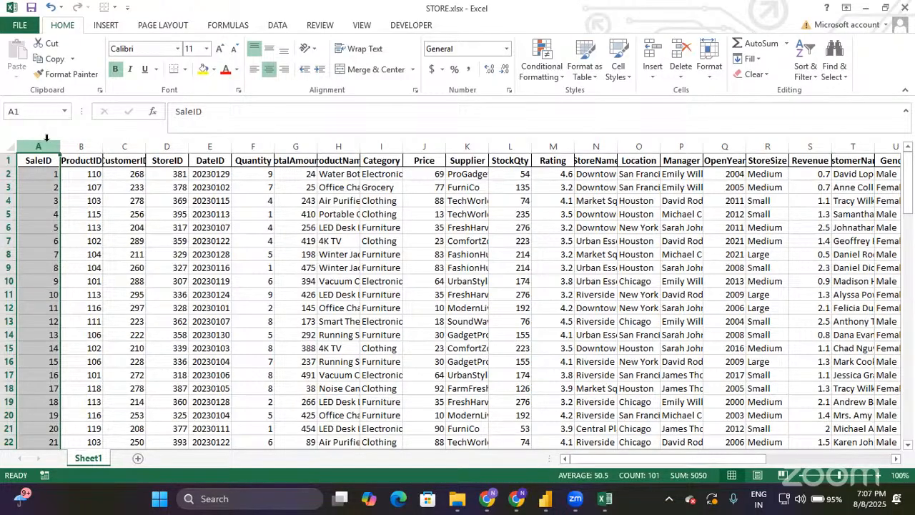
pyautogui.press('Right')
pyautogui.press('Right')
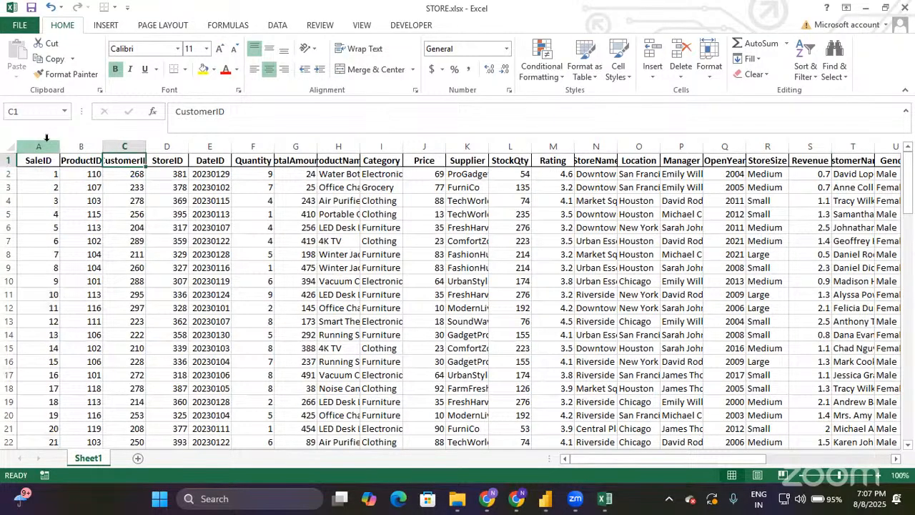
pyautogui.press('Right')
pyautogui.press('Right')
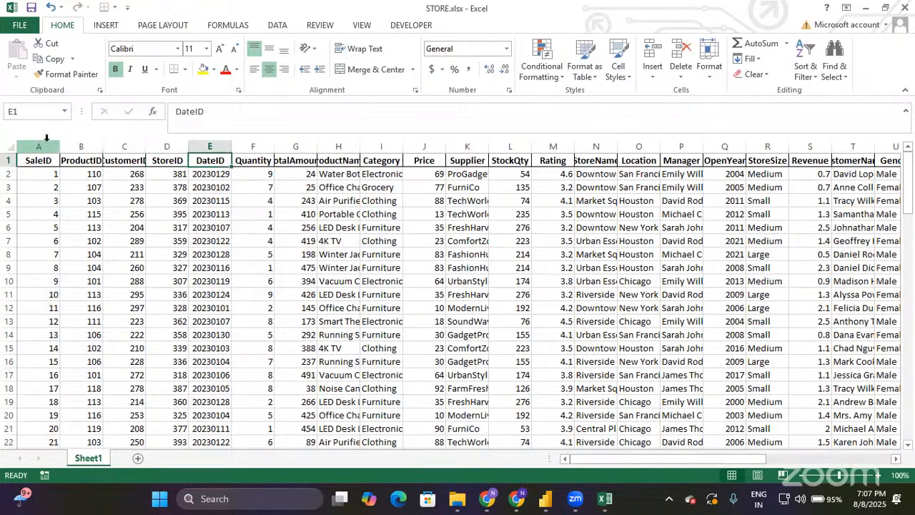
pyautogui.click(79, 146)
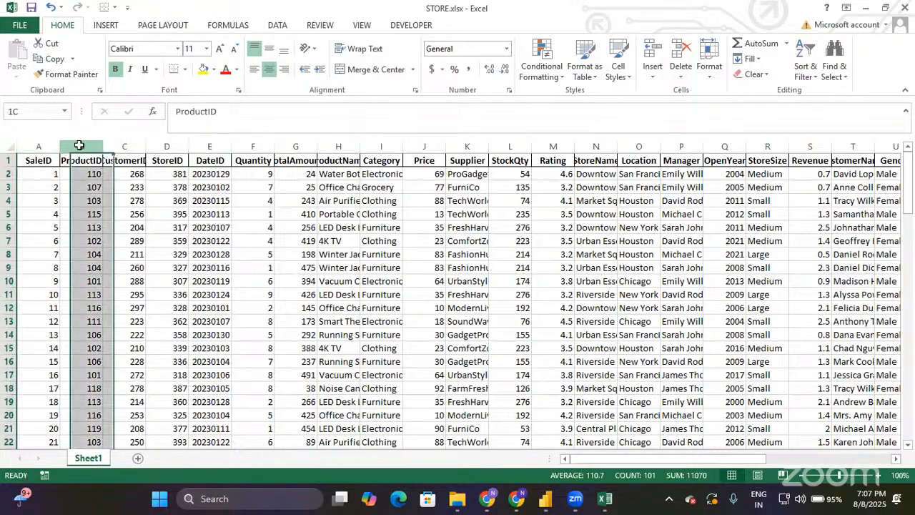
pyautogui.click(119, 146)
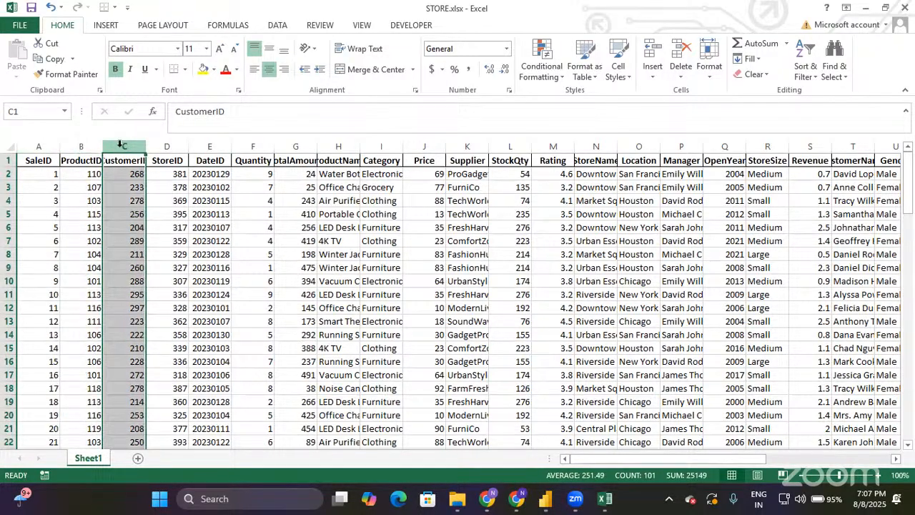
pyautogui.click(164, 147)
pyautogui.click(217, 146)
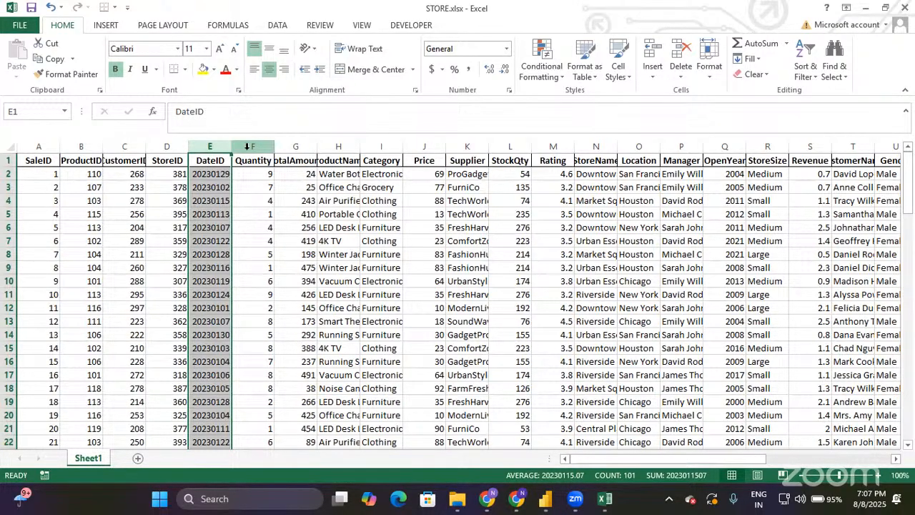
pyautogui.click(246, 147)
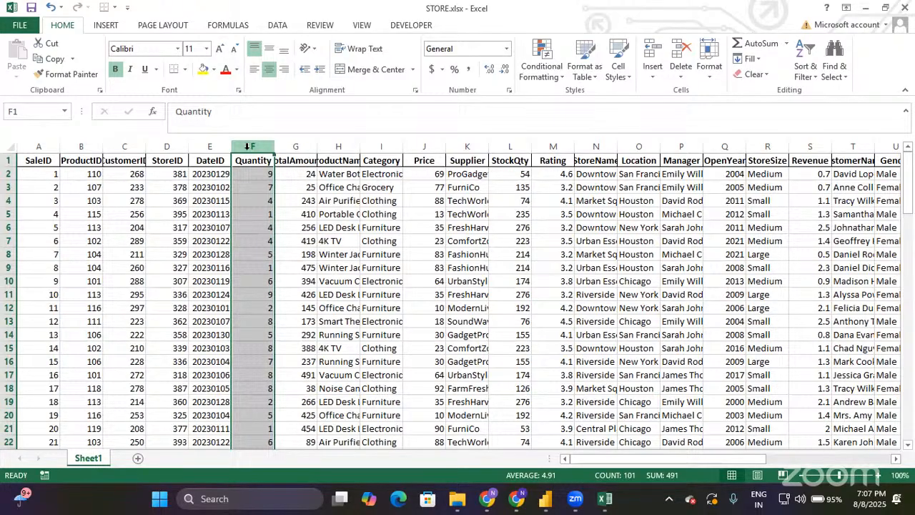
pyautogui.click(293, 146)
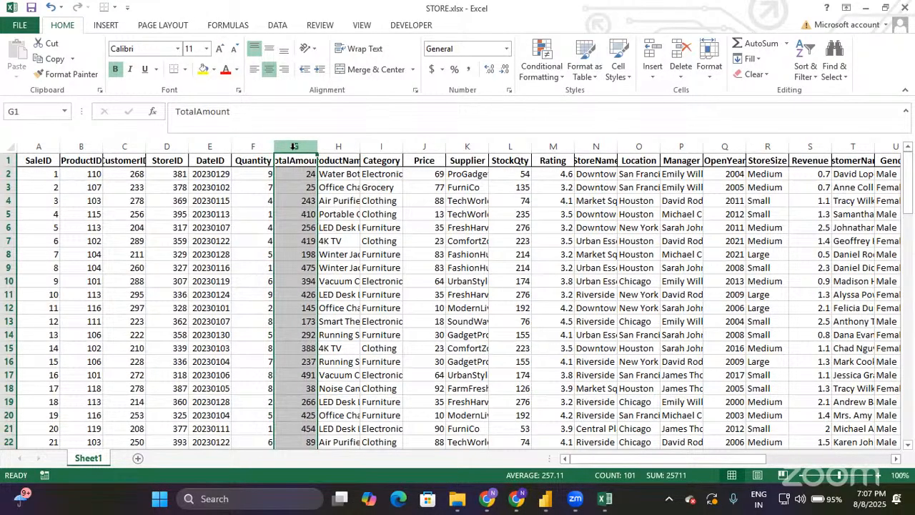
# Step: Widen the ProductName column so that its product names can be read
pyautogui.click(337, 147)
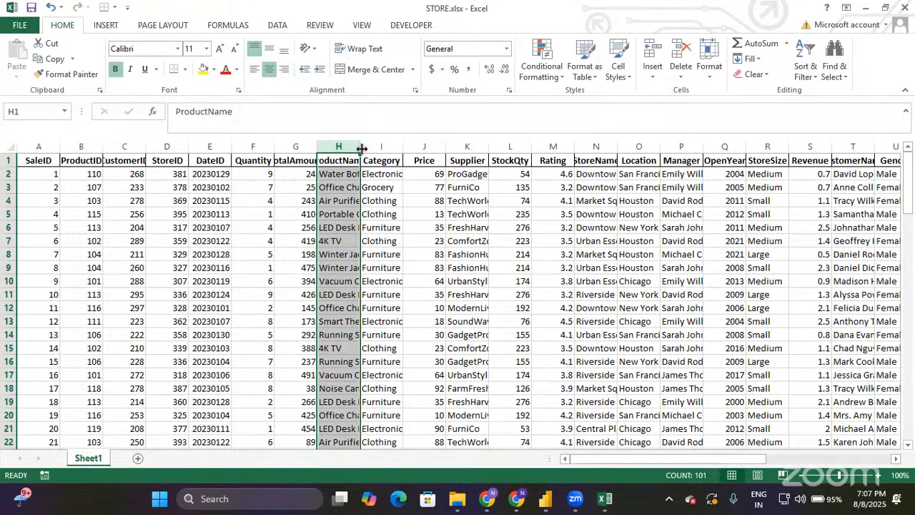
pyautogui.moveTo(361, 148); pyautogui.dragTo(389, 148)
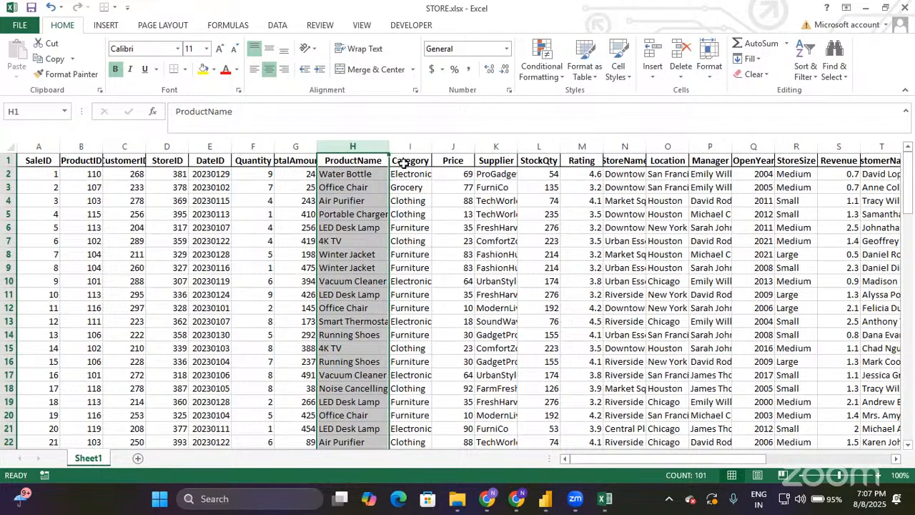
# Step: Compare the ProductID and ProductName entries of the two Winter Jacket sales in rows 8 and 9
pyautogui.click(368, 266)
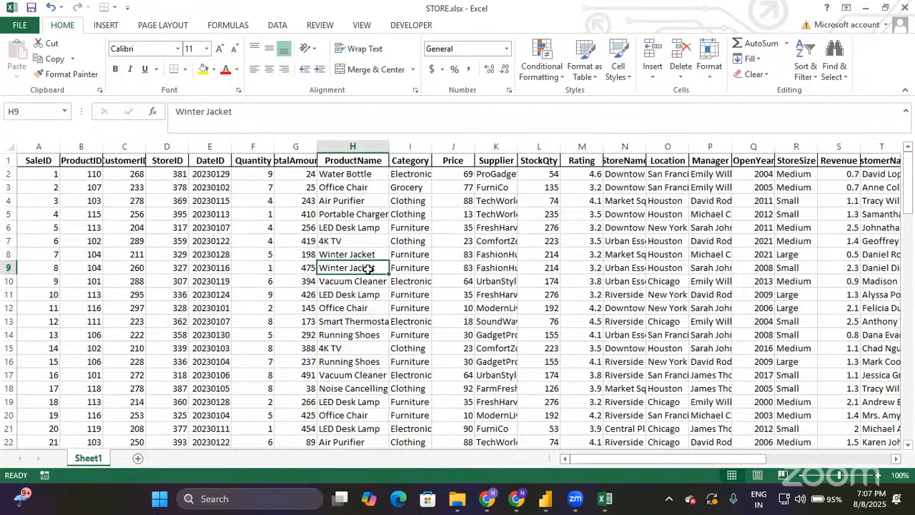
pyautogui.click(8, 254)
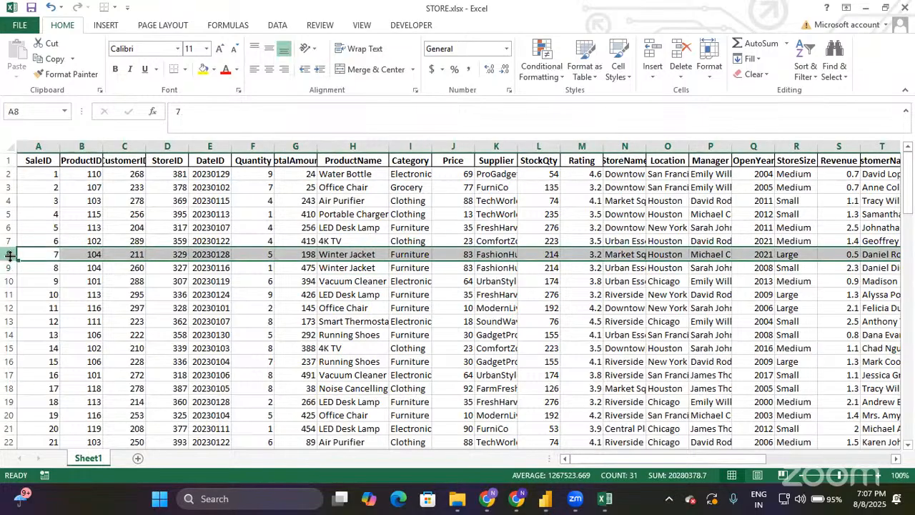
pyautogui.click(9, 267)
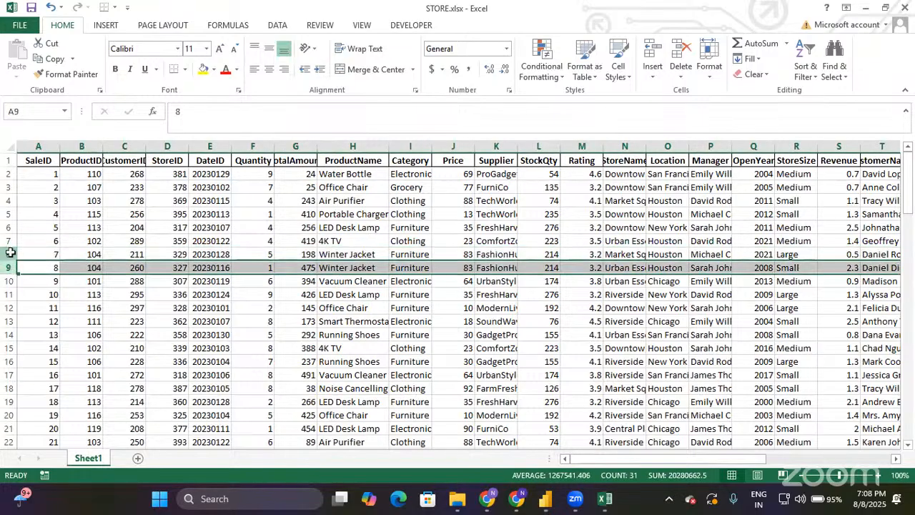
pyautogui.click(85, 258)
pyautogui.click(84, 267)
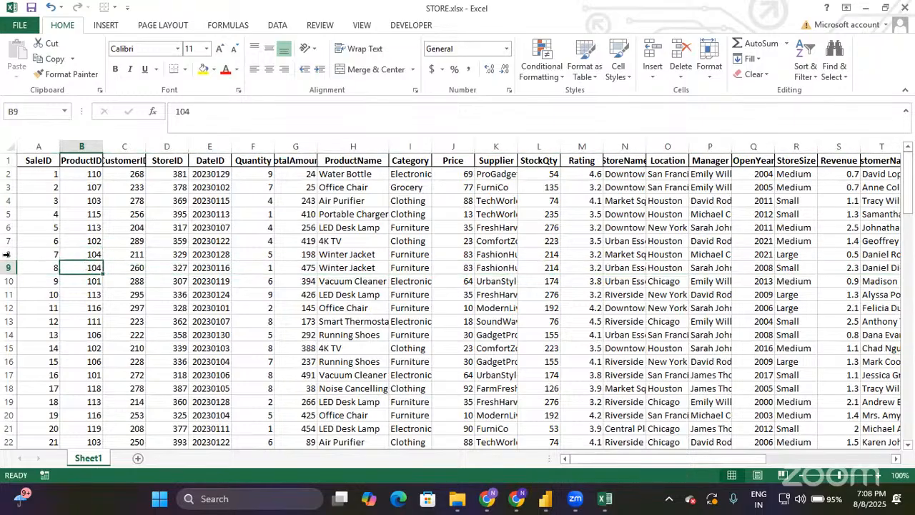
pyautogui.click(6, 254)
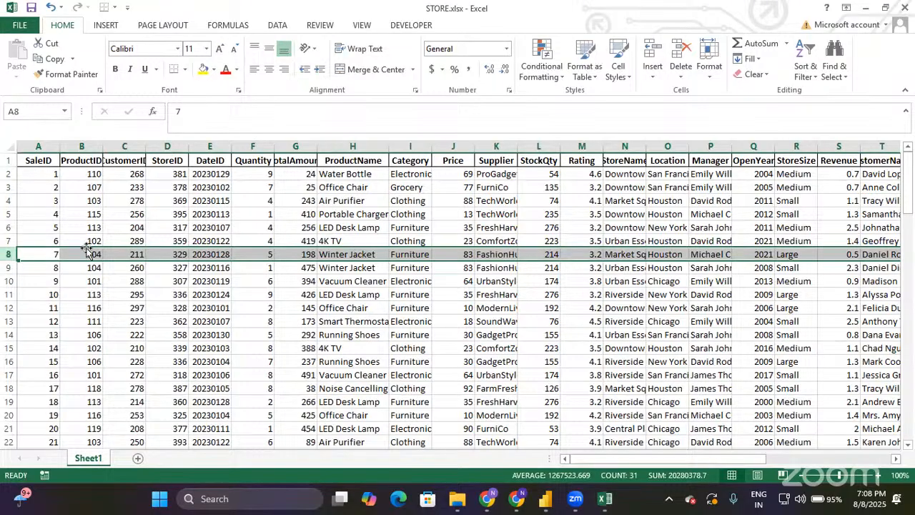
pyautogui.click(356, 255)
pyautogui.click(356, 267)
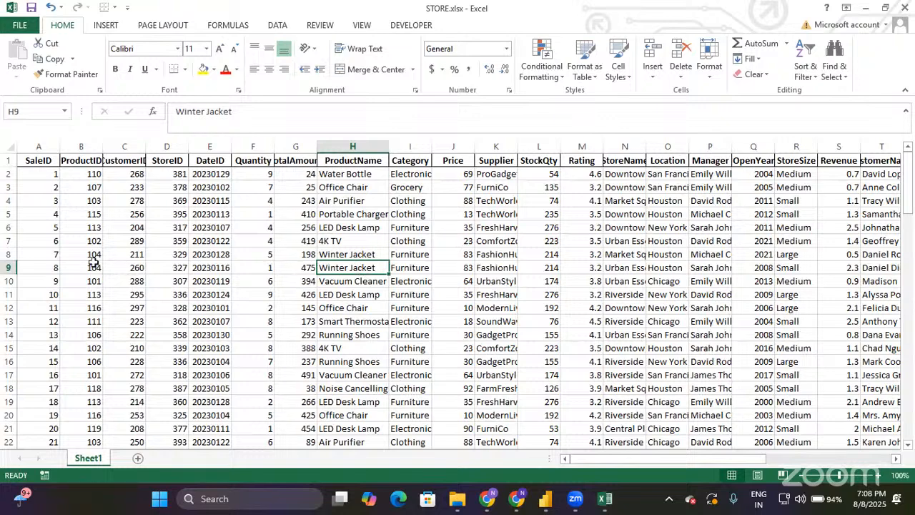
# Step: Compare the Category, Price, Supplier, StockQty and Rating values of the Winter Jacket records in rows 8 and 9
pyautogui.click(405, 266)
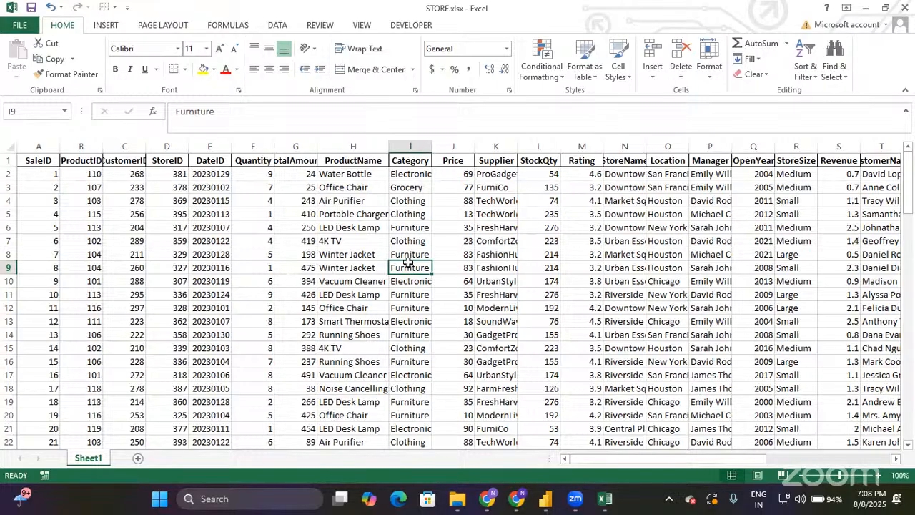
pyautogui.click(453, 266)
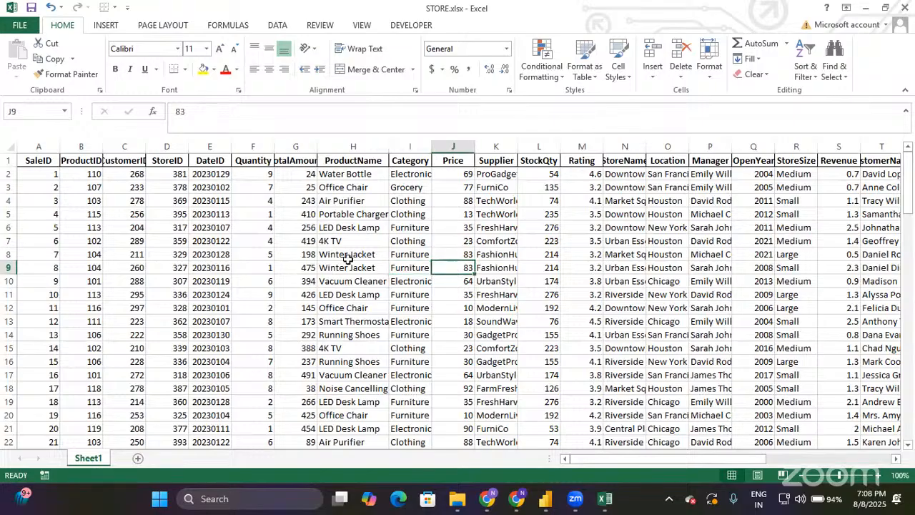
pyautogui.click(489, 256)
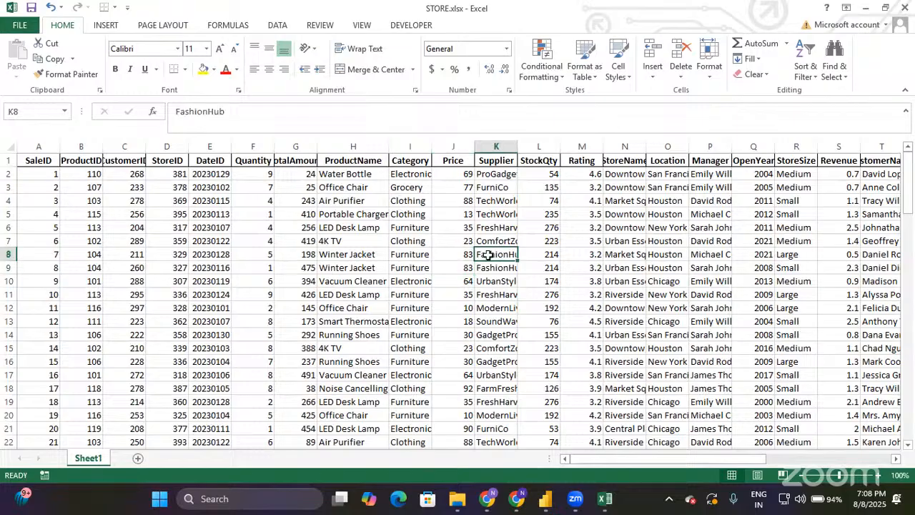
pyautogui.click(493, 268)
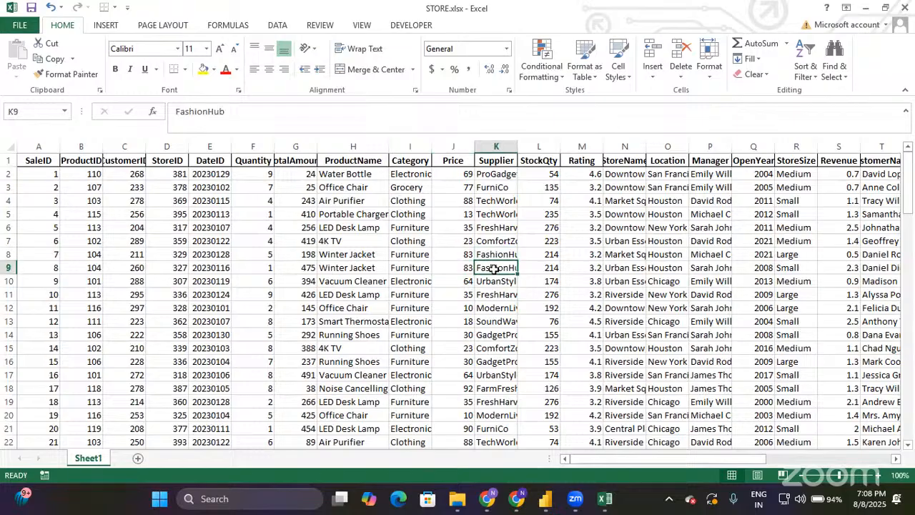
pyautogui.click(533, 256)
pyautogui.click(533, 269)
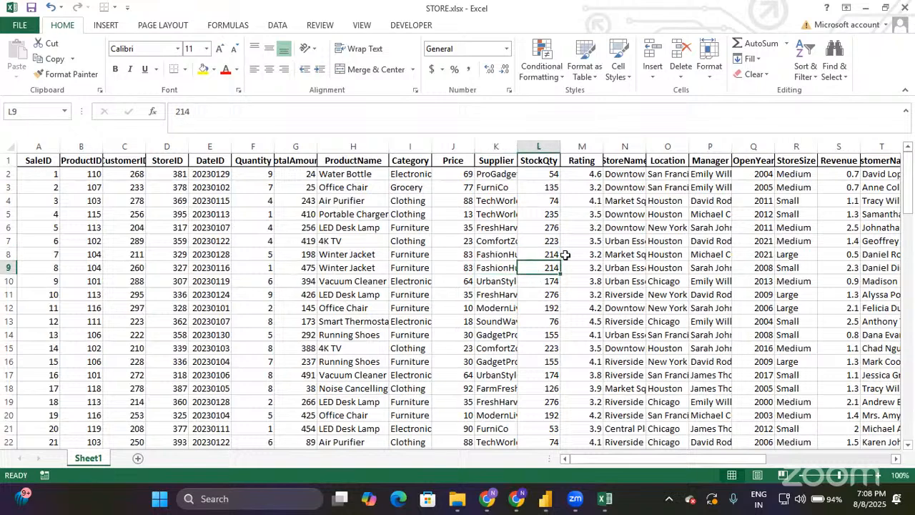
pyautogui.click(565, 256)
pyautogui.click(574, 268)
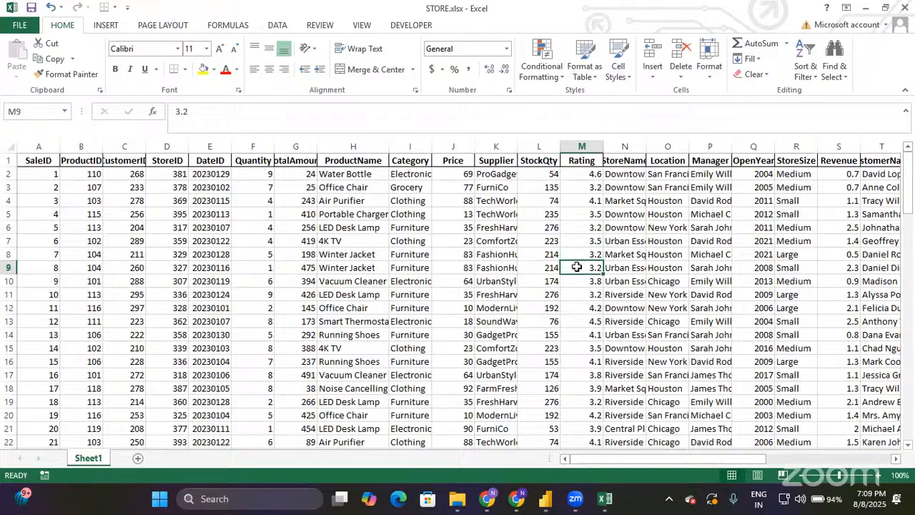
# Step: Highlight the ProductName through Rating values of the Winter Jacket records in rows 8 and 9, plus the ProductID in row 8
pyautogui.hotkey('shift', 'Up')
pyautogui.hotkey('shift', 'Left')
pyautogui.hotkey('shift', 'Left')
pyautogui.hotkey('shift', 'Left')
pyautogui.hotkey('shift', 'Left')
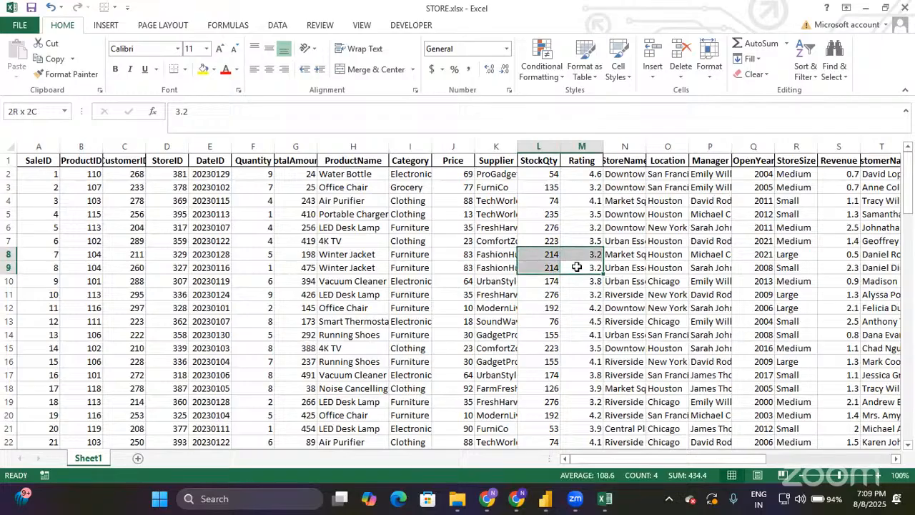
pyautogui.hotkey('shift', 'Left')
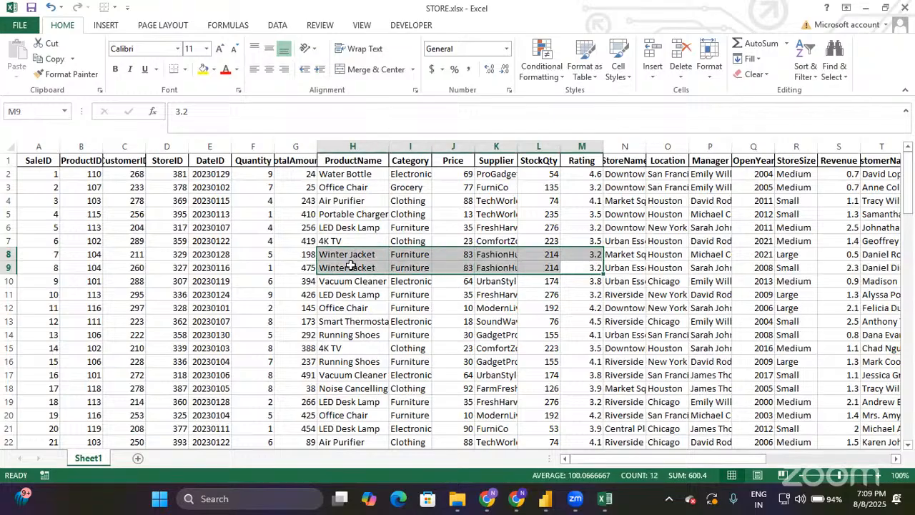
pyautogui.keyDown('ctrl'); pyautogui.click(84, 254); pyautogui.keyUp('ctrl')
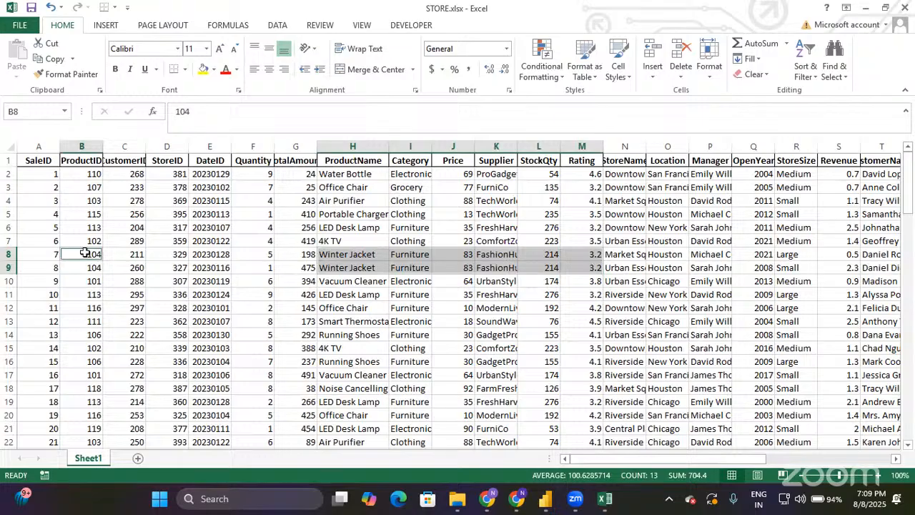
pyautogui.hotkey('ctrl', 'Down')
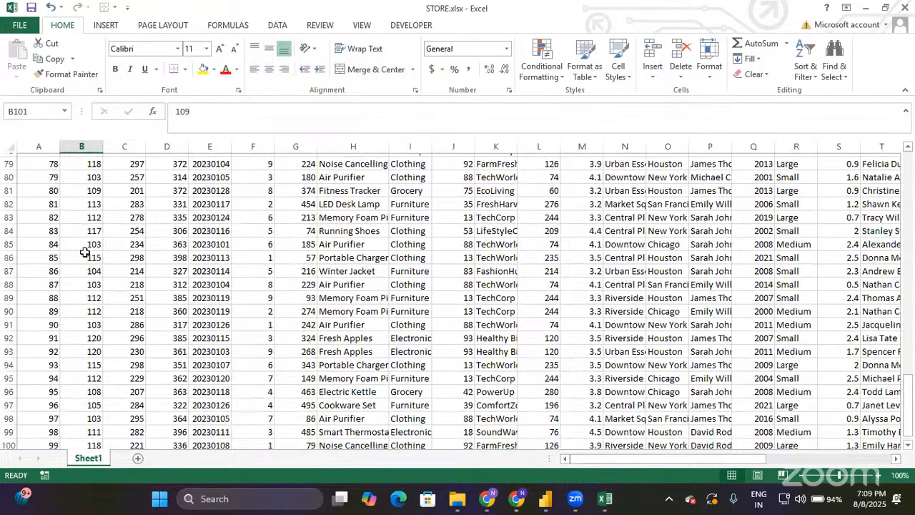
pyautogui.scroll(20, 84, 252)
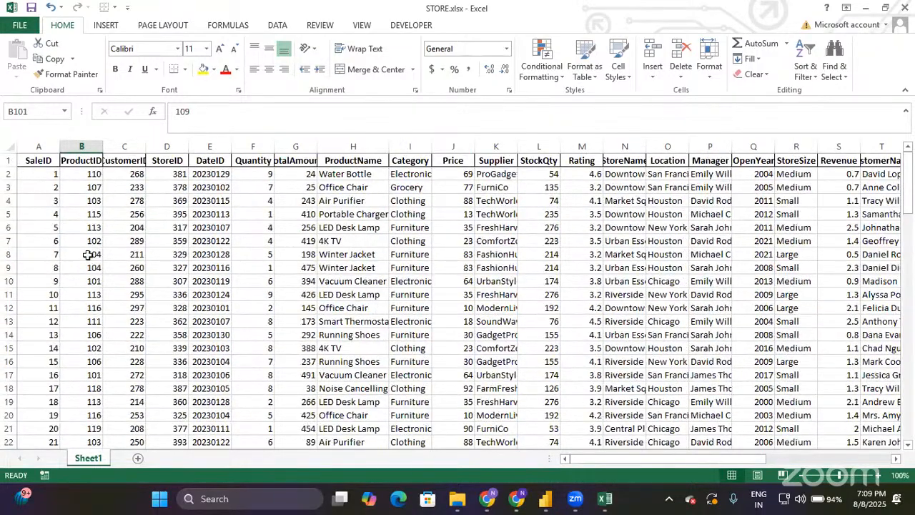
pyautogui.click(88, 255)
pyautogui.hotkey('ctrl', 'Down')
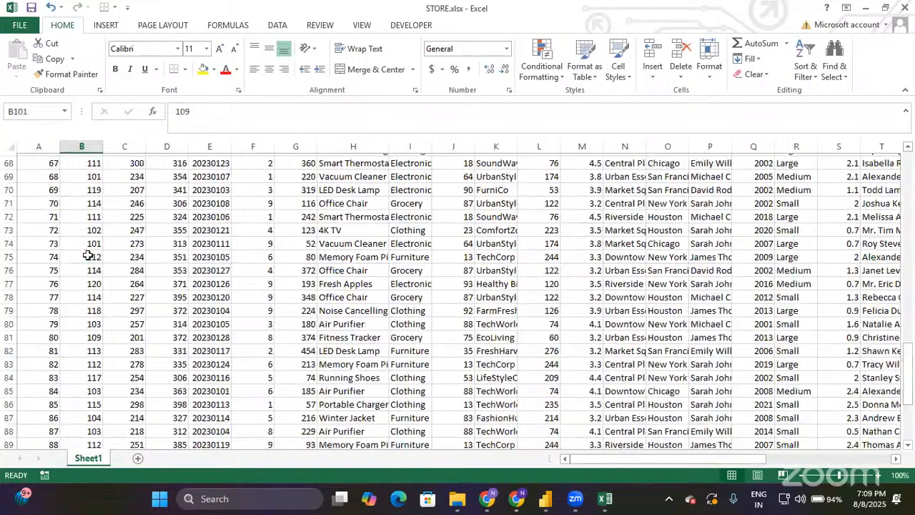
pyautogui.scroll(20, 88, 254)
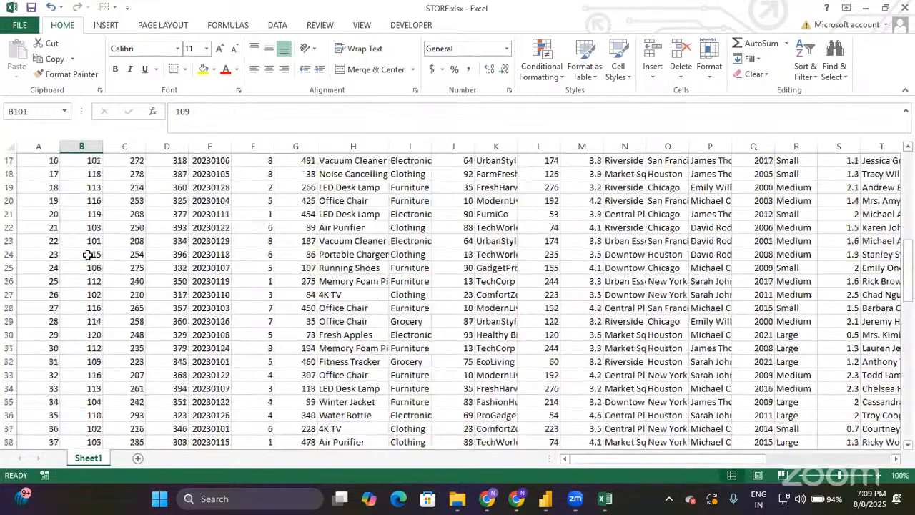
# Step: Highlight the ProductID, ProductName and Category entries of the Winter Jacket records in rows 8 and 9
pyautogui.click(87, 255)
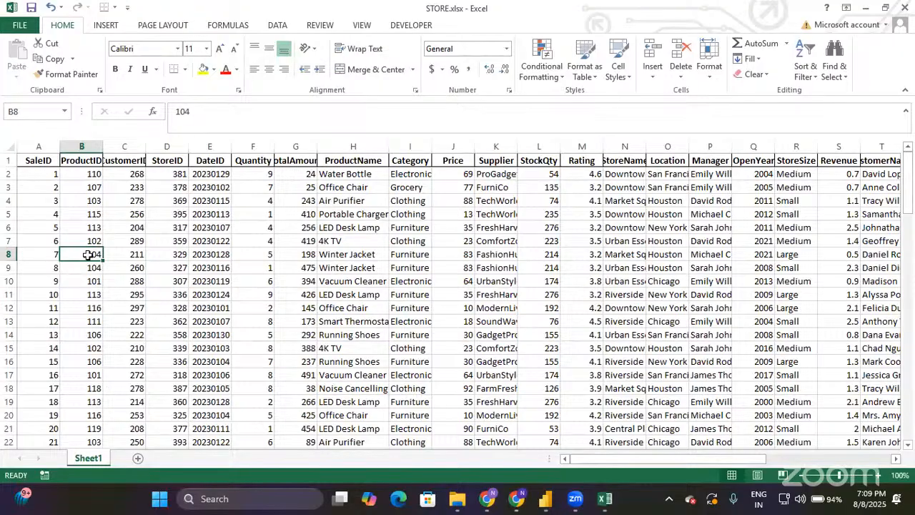
pyautogui.hotkey('shift', 'Down')
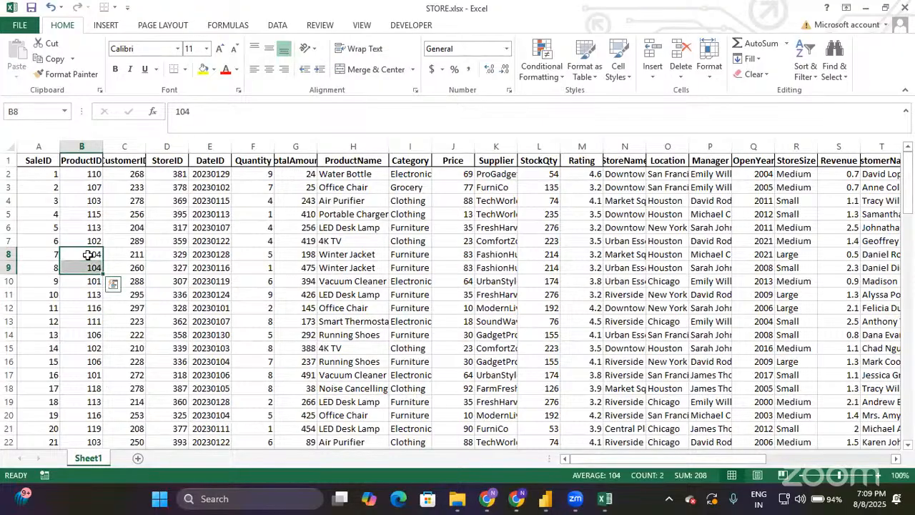
pyautogui.keyDown('ctrl'); pyautogui.click(346, 254); pyautogui.keyUp('ctrl')
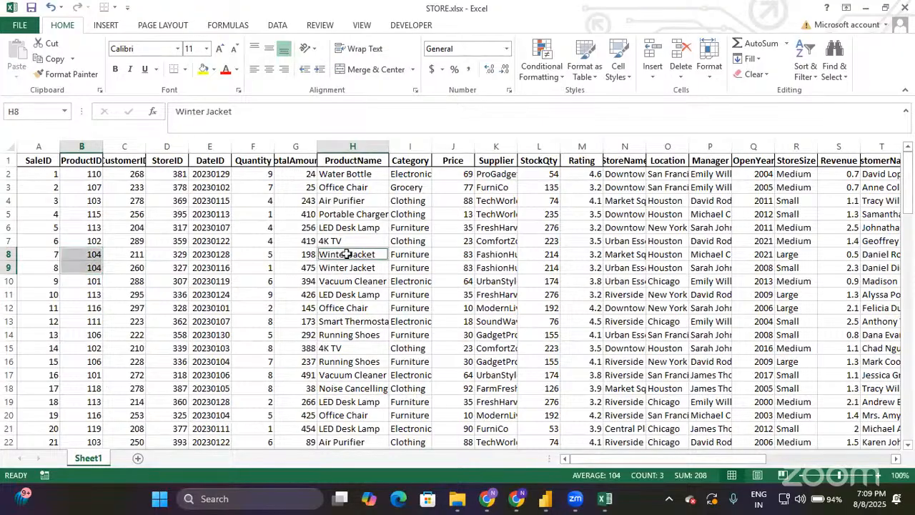
pyautogui.keyDown('ctrl'); pyautogui.click(353, 267); pyautogui.keyUp('ctrl')
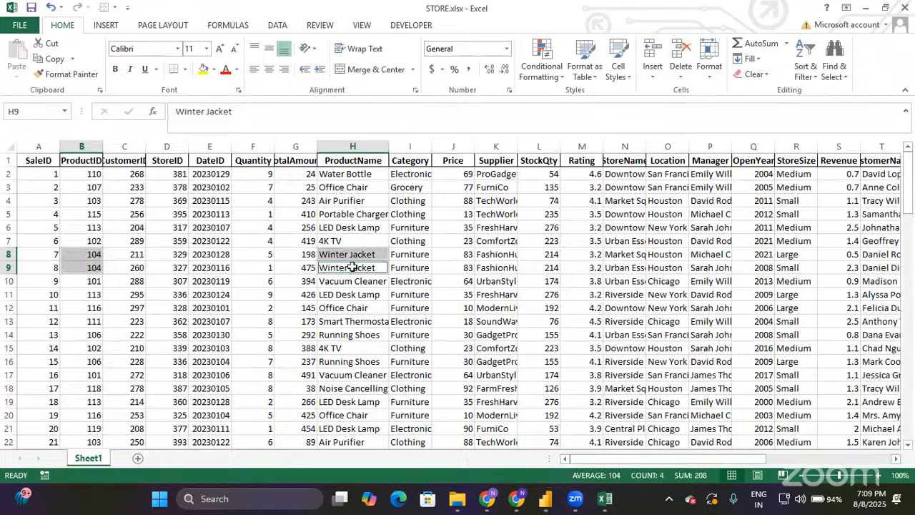
pyautogui.keyDown('ctrl'); pyautogui.click(398, 257); pyautogui.keyUp('ctrl')
pyautogui.keyDown('ctrl'); pyautogui.click(411, 269); pyautogui.keyUp('ctrl')
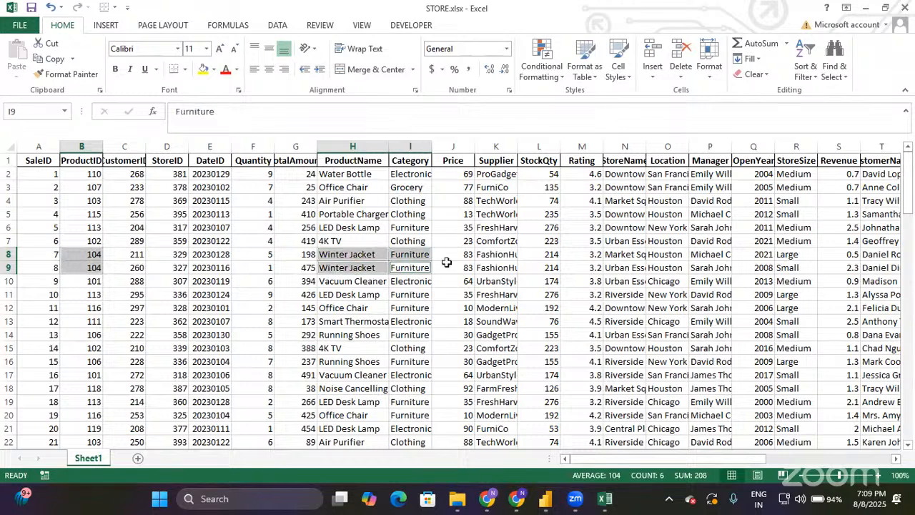
# Step: Extend the highlighted selection with the Price, Supplier, StockQty and Rating values in rows 8 and 9
pyautogui.keyDown('ctrl'); pyautogui.click(455, 256); pyautogui.keyUp('ctrl')
pyautogui.keyDown('ctrl'); pyautogui.click(457, 269); pyautogui.keyUp('ctrl')
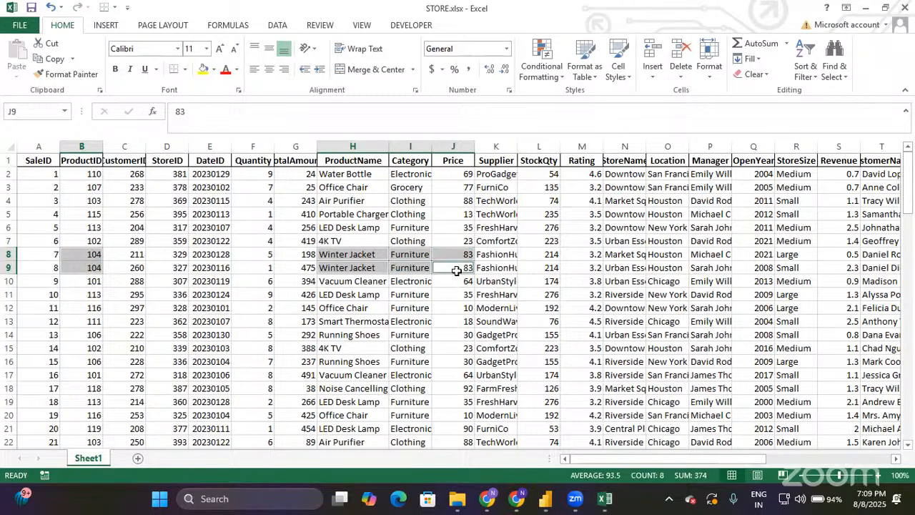
pyautogui.keyDown('ctrl'); pyautogui.click(489, 257); pyautogui.keyUp('ctrl')
pyautogui.keyDown('ctrl'); pyautogui.click(493, 270); pyautogui.keyUp('ctrl')
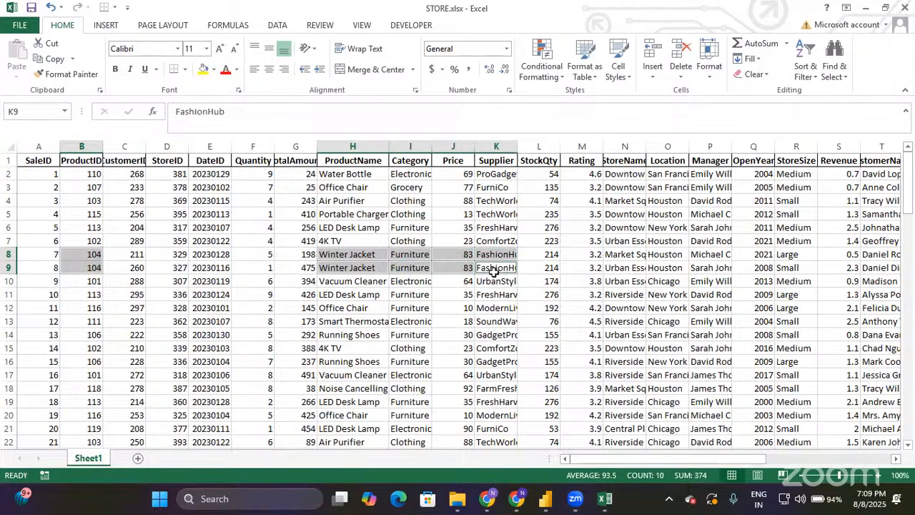
pyautogui.keyDown('ctrl'); pyautogui.click(530, 256); pyautogui.keyUp('ctrl')
pyautogui.keyDown('ctrl'); pyautogui.click(540, 269); pyautogui.keyUp('ctrl')
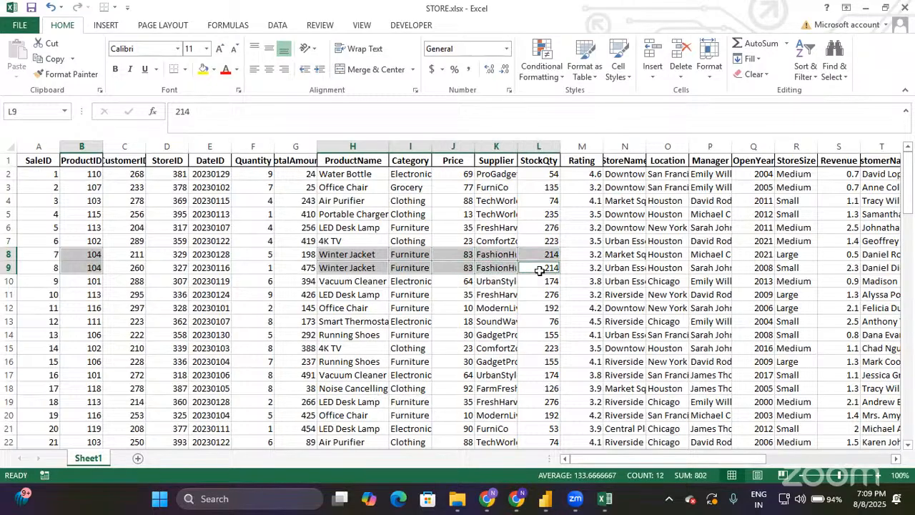
pyautogui.keyDown('ctrl'); pyautogui.click(568, 256); pyautogui.keyUp('ctrl')
pyautogui.keyDown('ctrl'); pyautogui.click(574, 269); pyautogui.keyUp('ctrl')
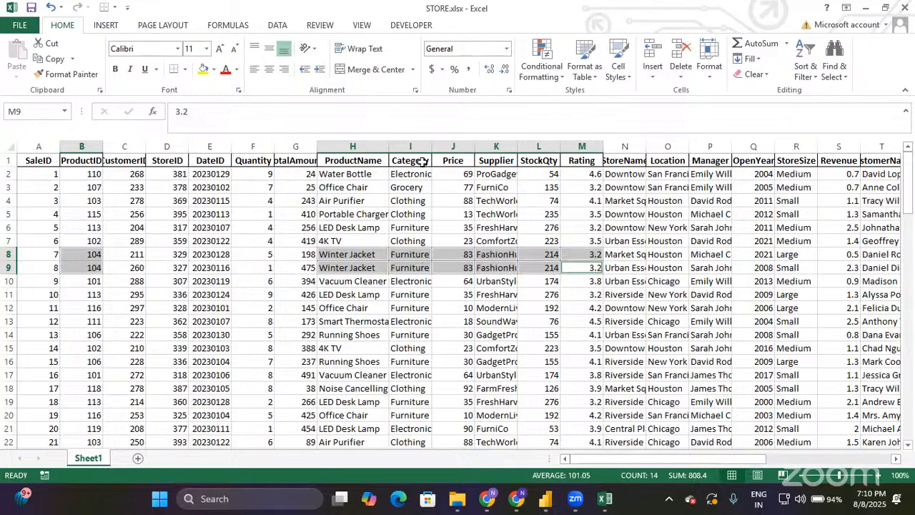
# Step: Review the StoreName column and compare its entries in rows 2 and 3
pyautogui.click(565, 251)
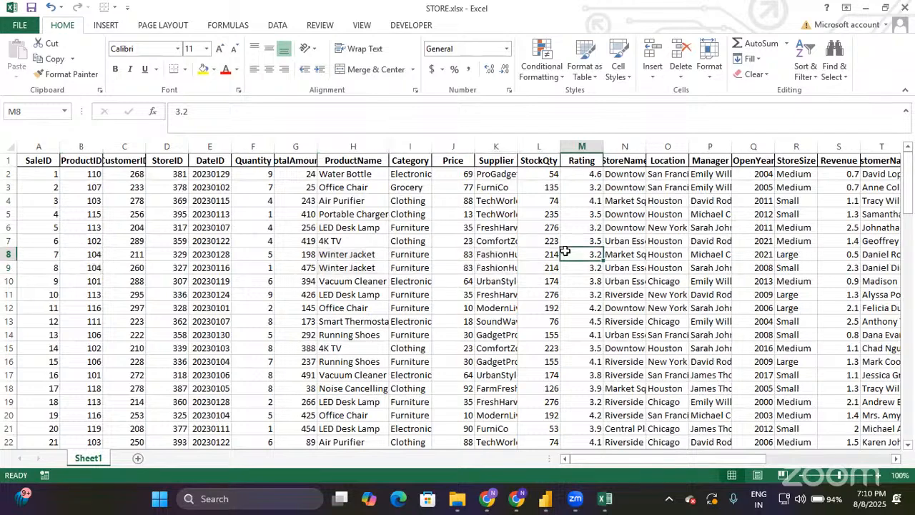
pyautogui.press('Right')
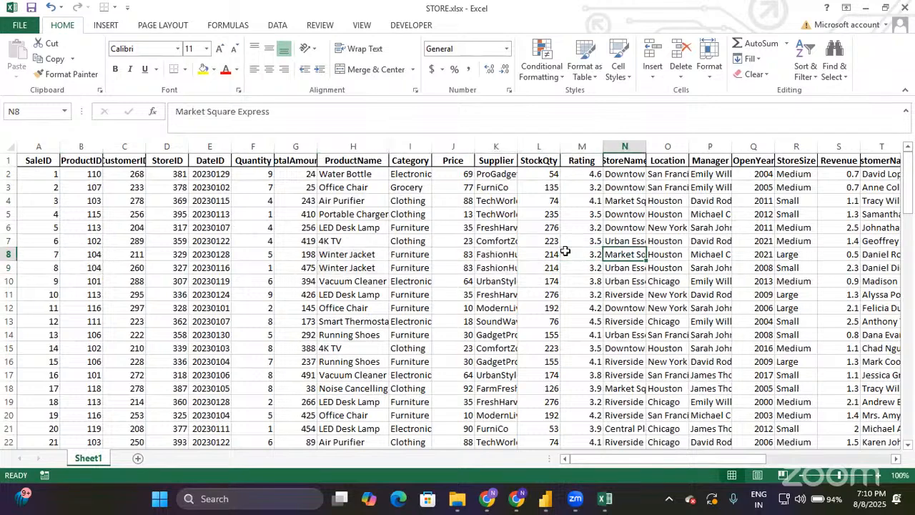
pyautogui.click(627, 147)
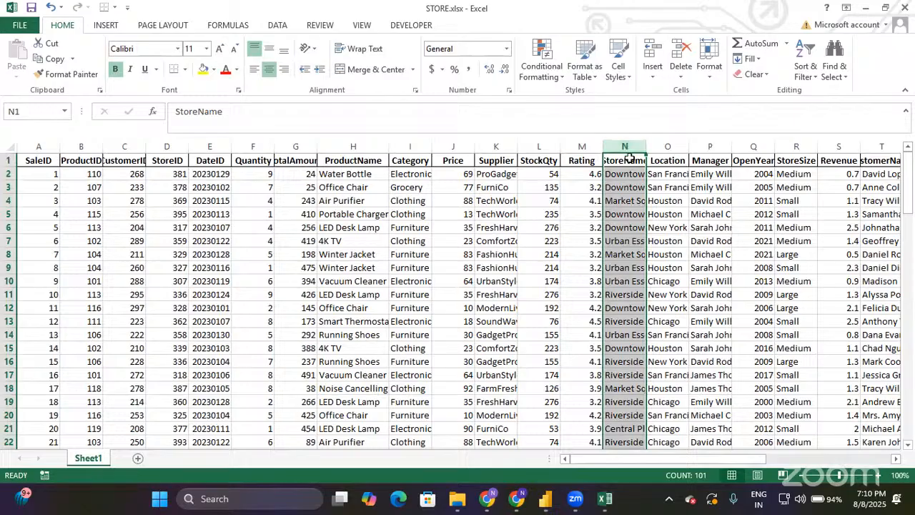
pyautogui.click(628, 158)
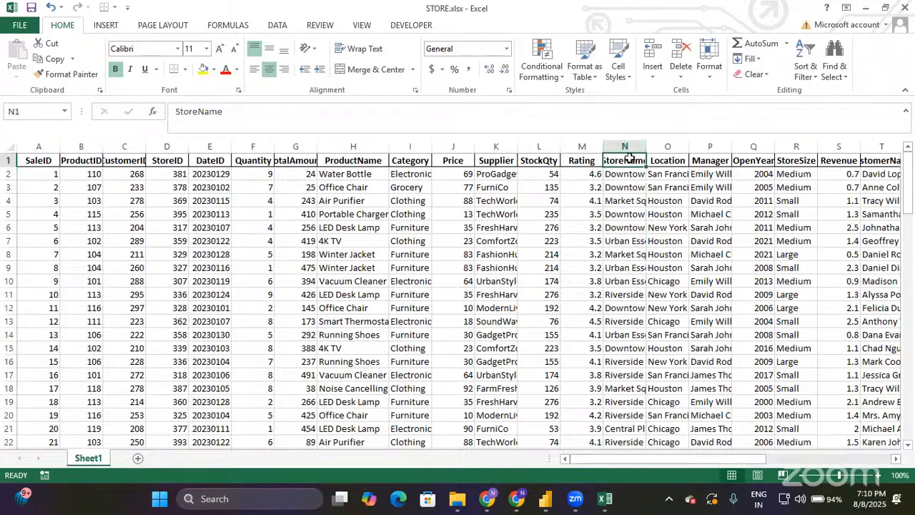
pyautogui.click(629, 176)
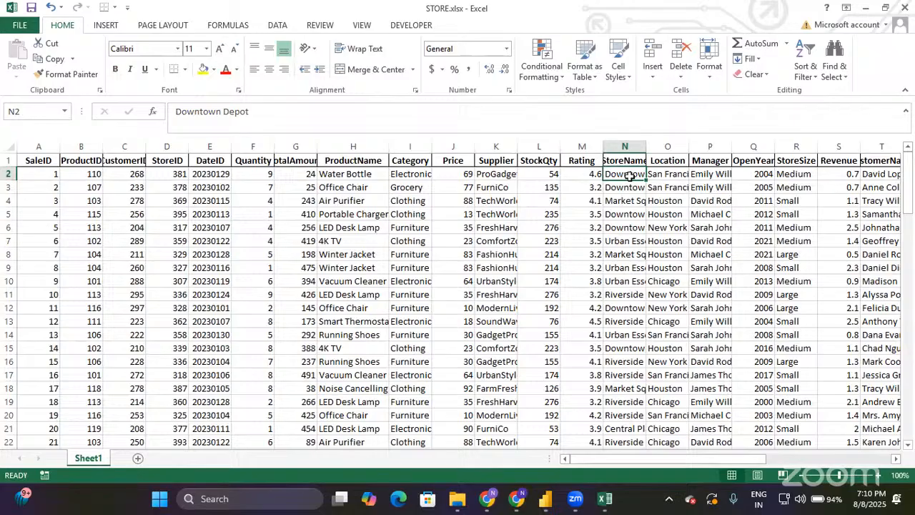
pyautogui.click(630, 190)
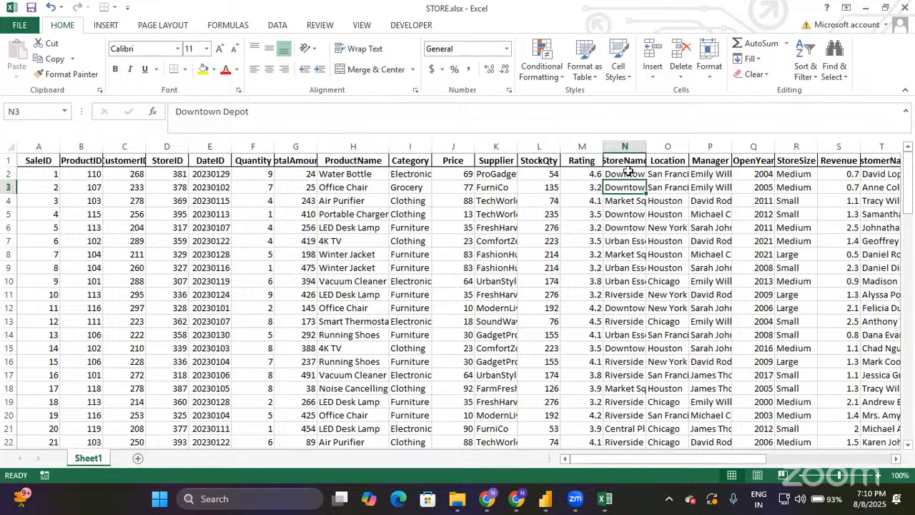
# Step: Compare the StoreID values of the two Downtown Depot sales in rows 2 and 3
pyautogui.click(627, 171)
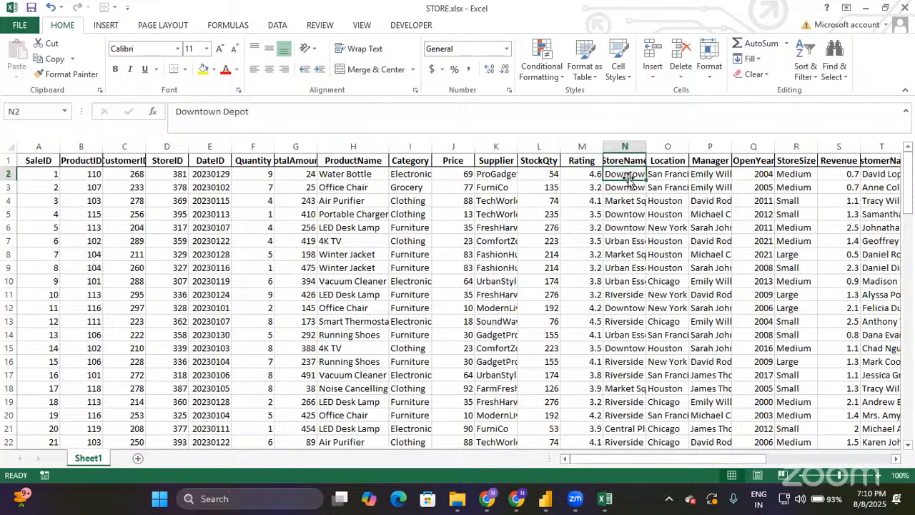
pyautogui.click(179, 173)
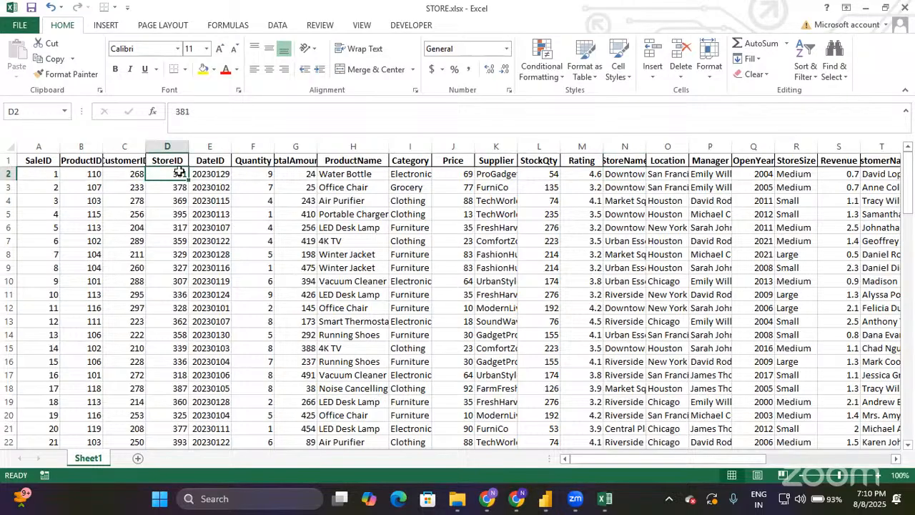
pyautogui.click(180, 185)
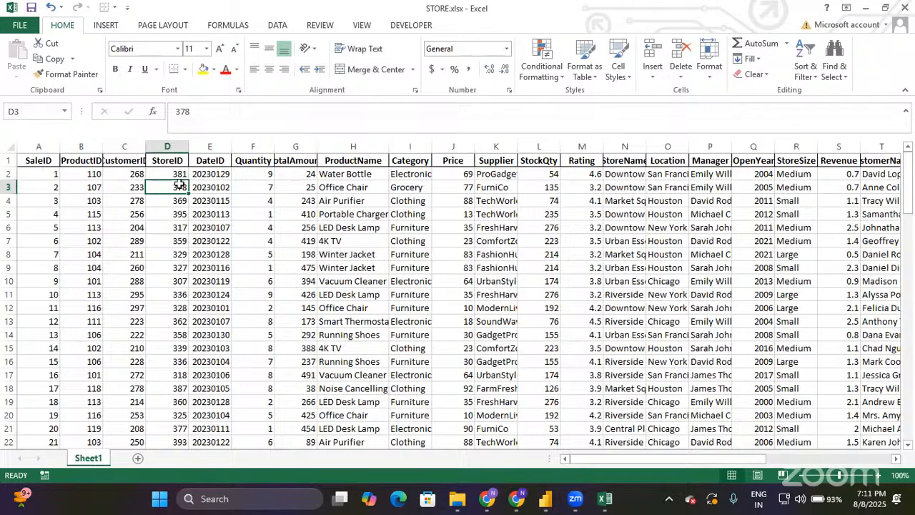
pyautogui.click(620, 176)
# Step: Review the StoreName, Location and Manager columns, comparing the manager entries in rows 2 and 3
pyautogui.click(623, 146)
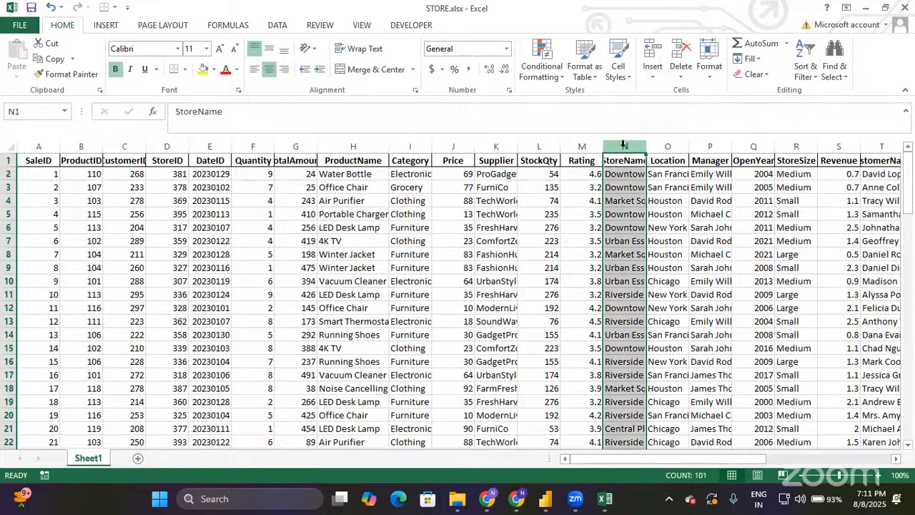
pyautogui.click(667, 146)
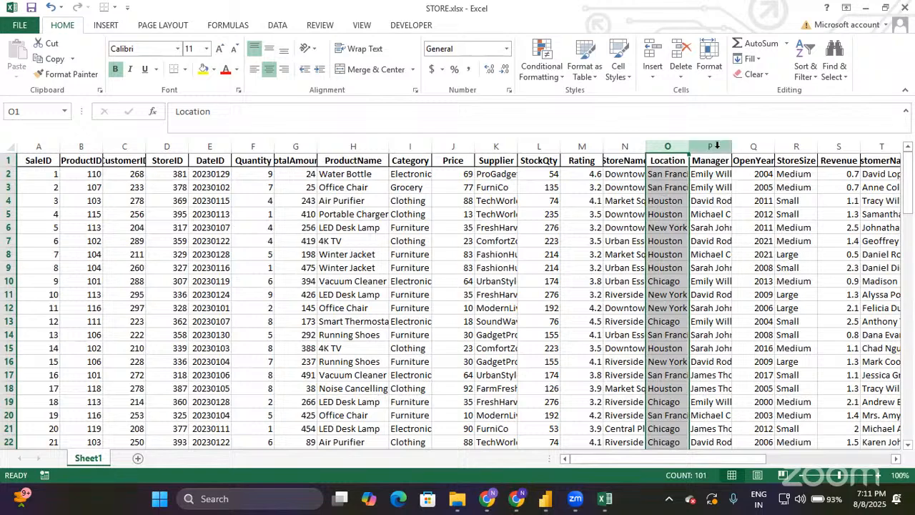
pyautogui.click(719, 149)
pyautogui.click(719, 174)
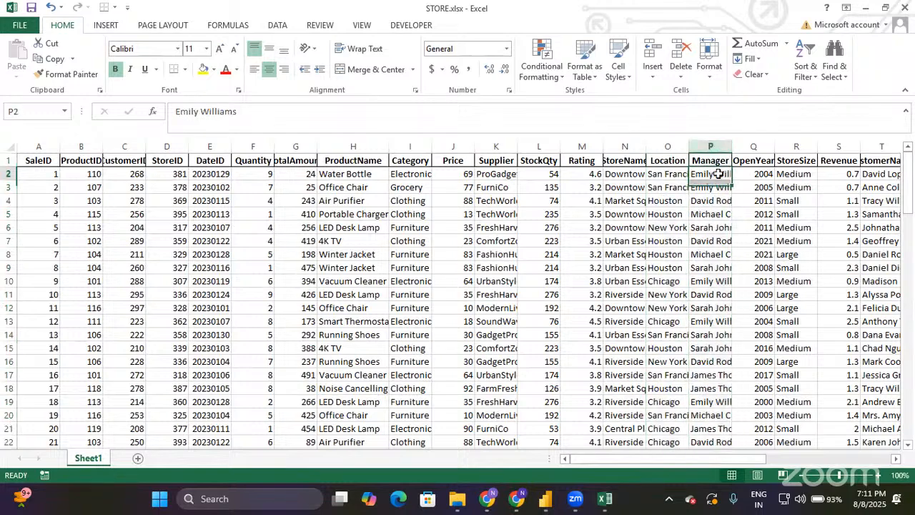
pyautogui.click(718, 186)
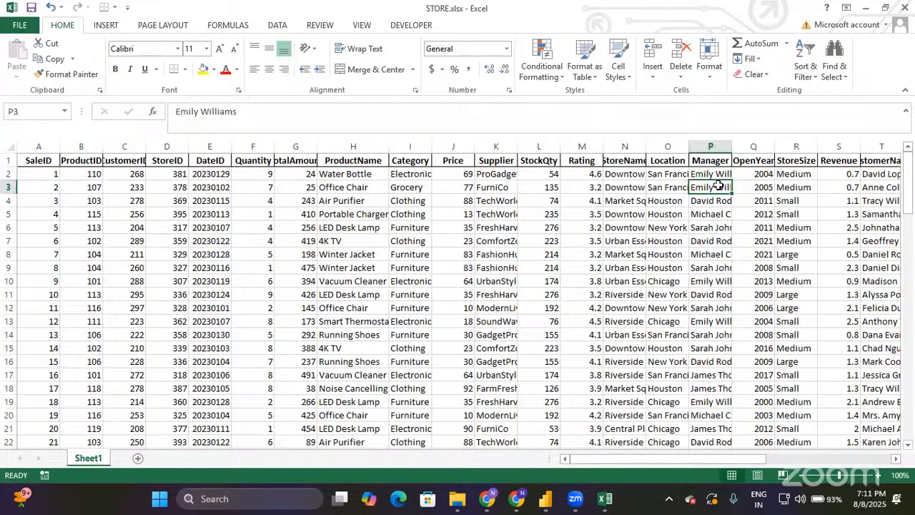
# Step: Compare the OpenYear and StoreID values of the store records in rows 2 and 3
pyautogui.click(751, 148)
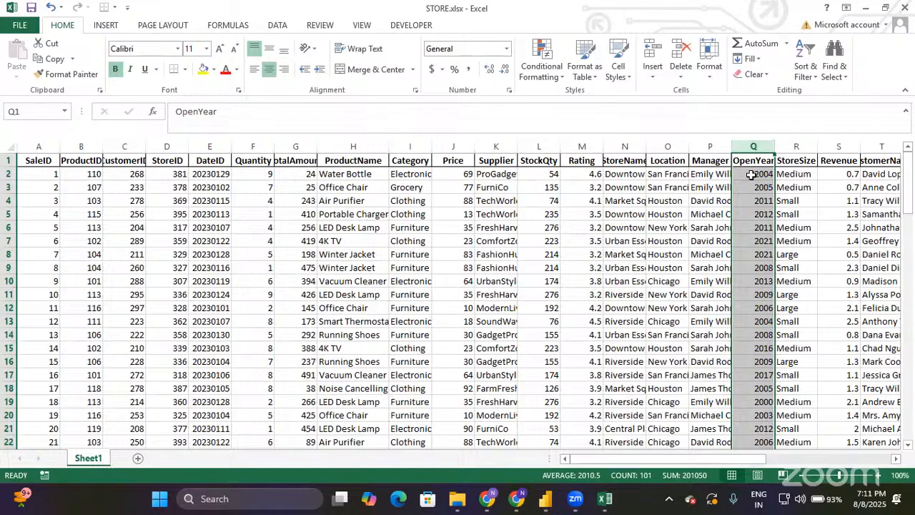
pyautogui.click(751, 175)
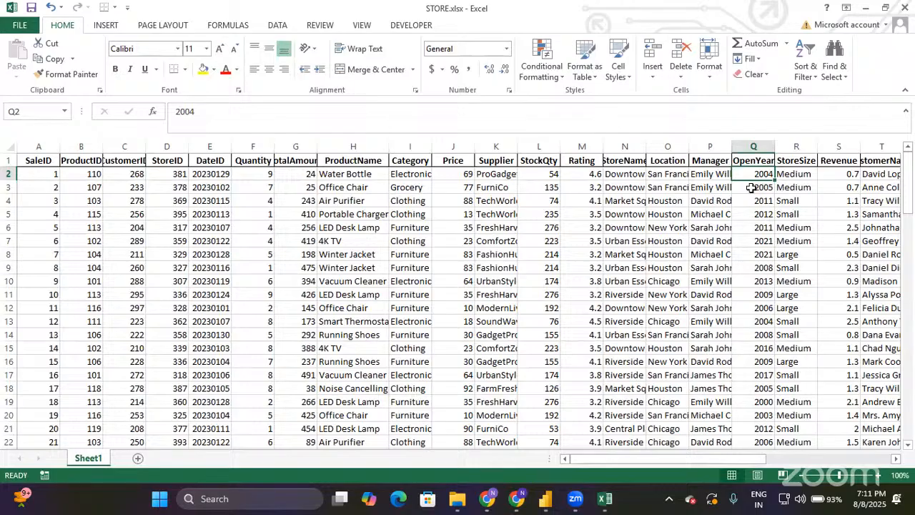
pyautogui.click(751, 188)
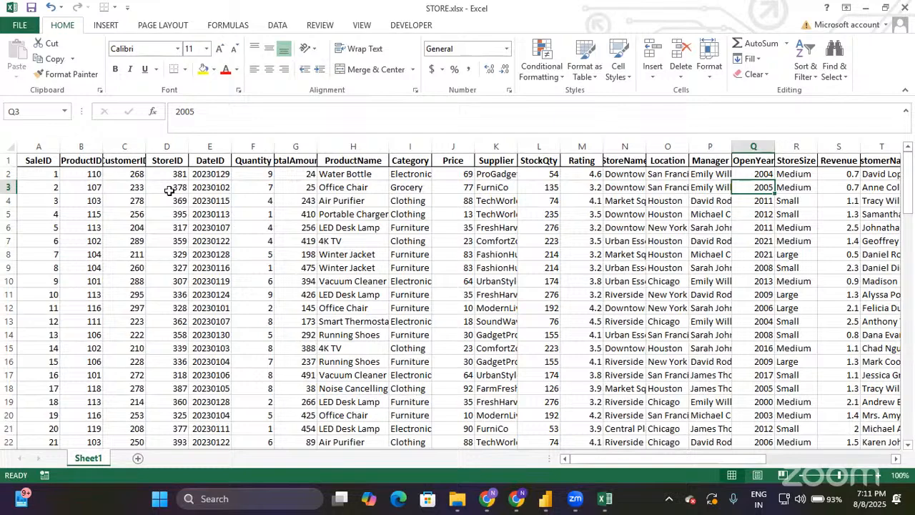
pyautogui.click(168, 172)
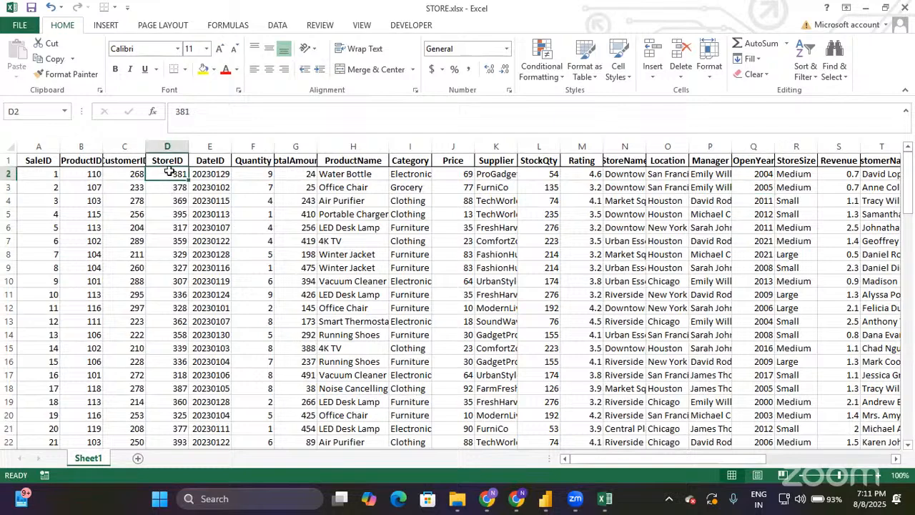
pyautogui.hotkey('shift', 'Down')
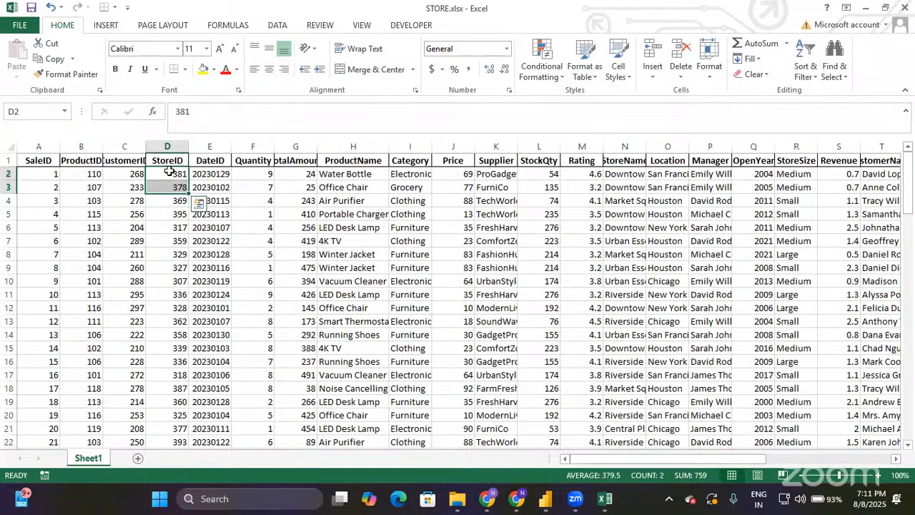
pyautogui.click(746, 179)
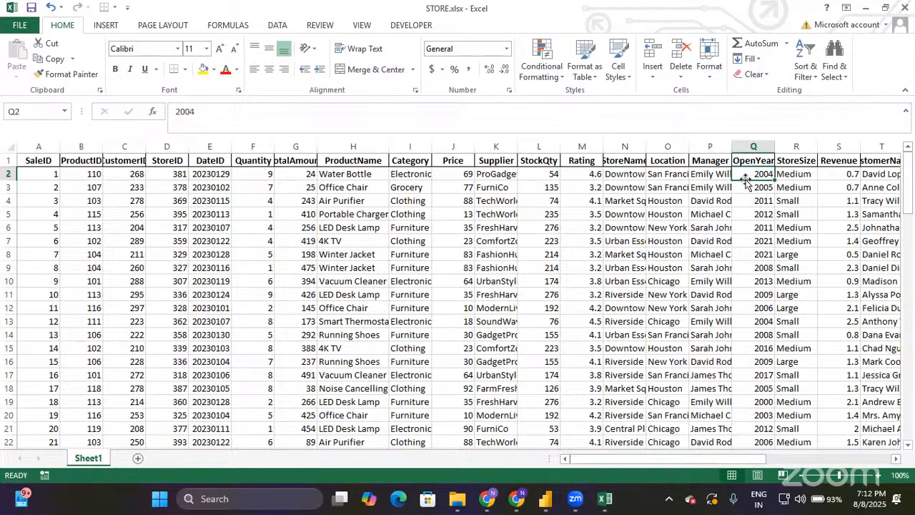
# Step: Compare the OpenYear, StoreSize and Revenue entries of the store records in rows 2 and 3
pyautogui.hotkey('shift', 'Down')
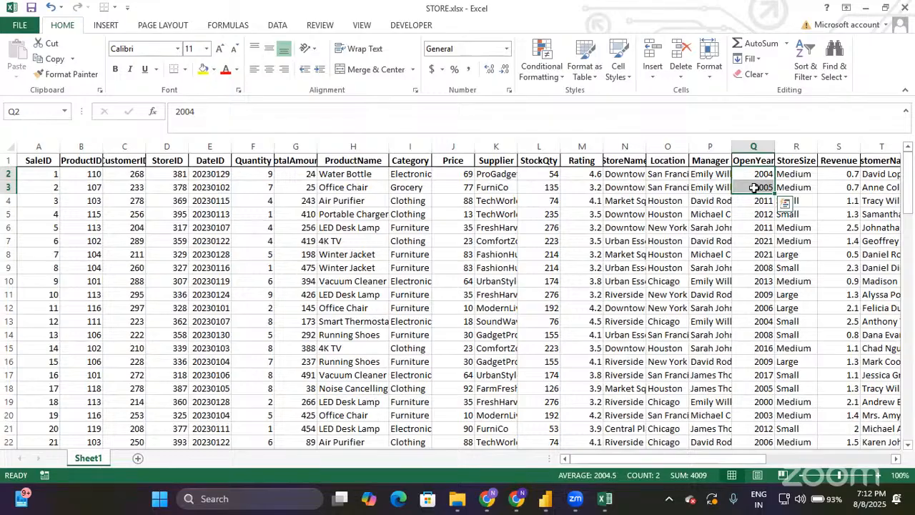
pyautogui.press('Right')
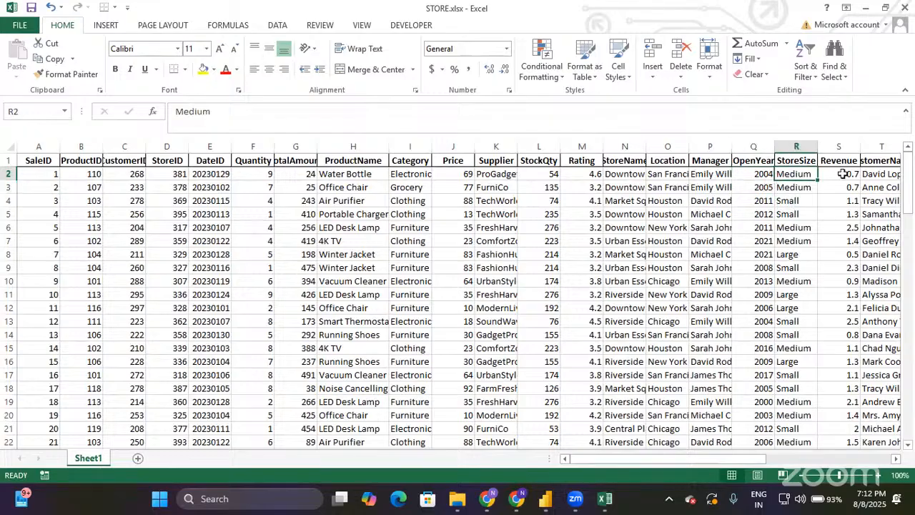
pyautogui.click(844, 174)
pyautogui.press('Right')
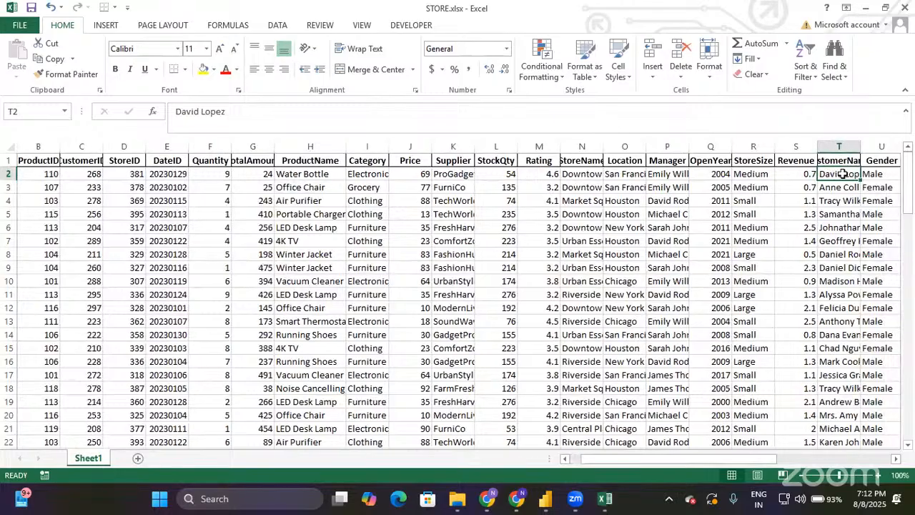
pyautogui.press('Left')
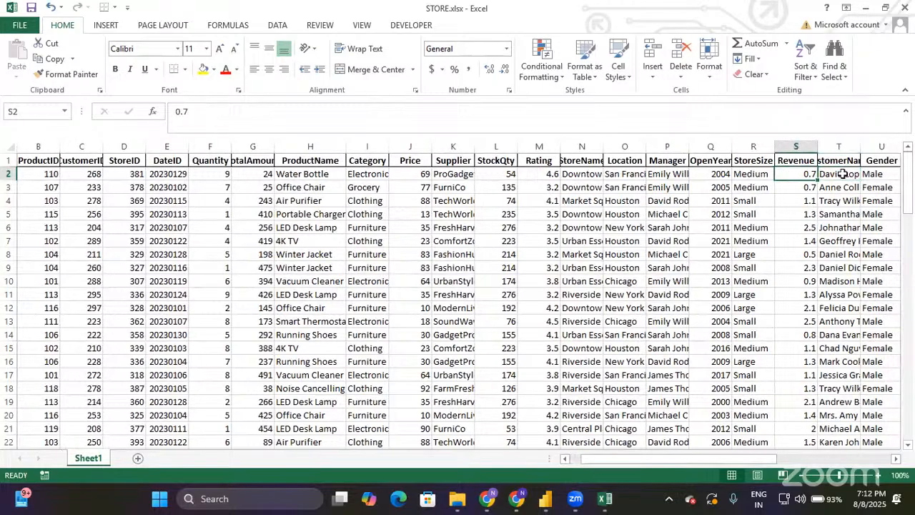
pyautogui.hotkey('shift', 'Down')
pyautogui.hotkey('shift', 'Left')
pyautogui.hotkey('shift', 'Left')
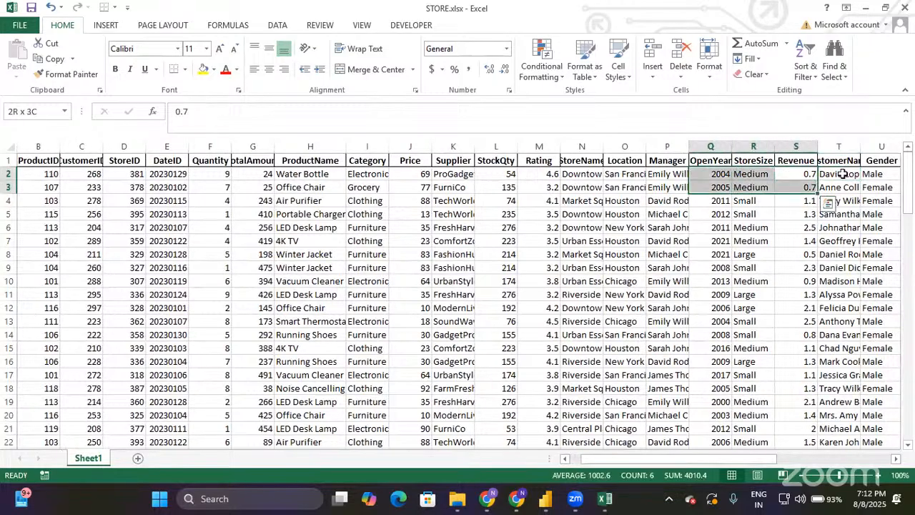
pyautogui.hotkey('shift', 'Right')
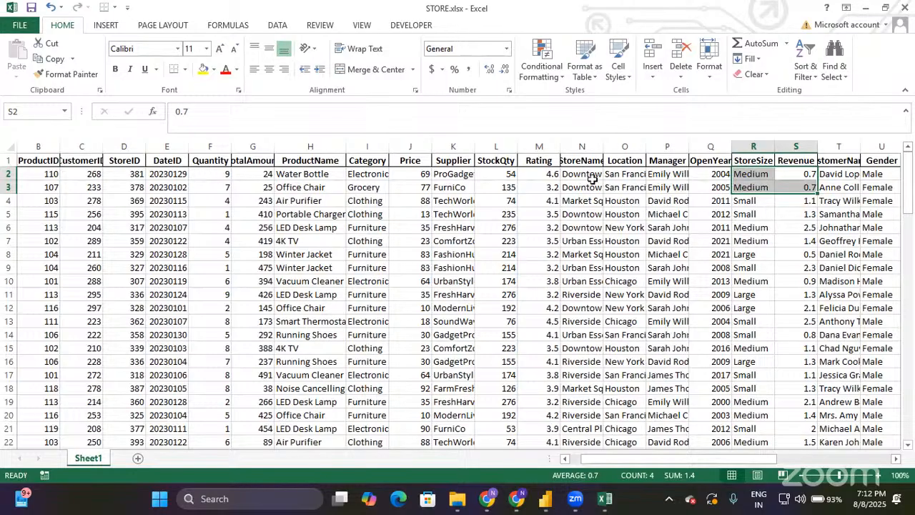
# Step: Check the StoreName entries in rows 10, 9 and 5 for repeated stores
pyautogui.click(575, 279)
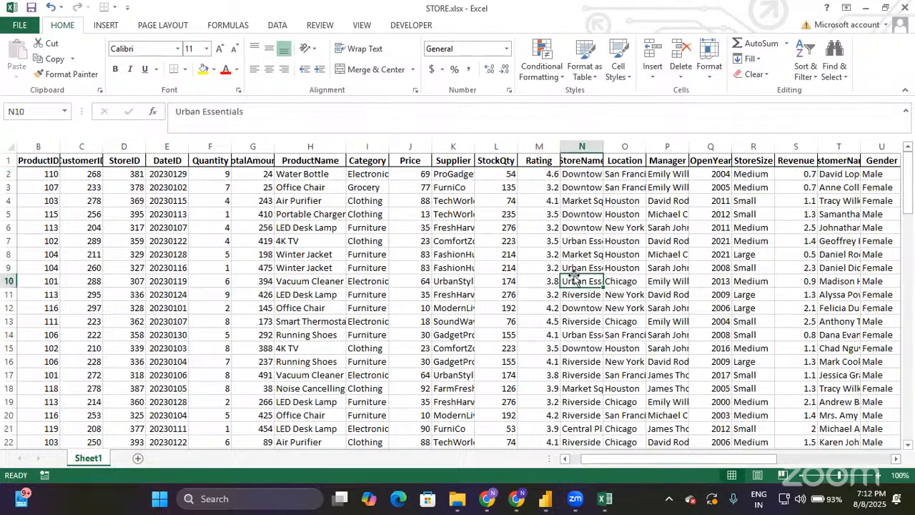
pyautogui.click(573, 267)
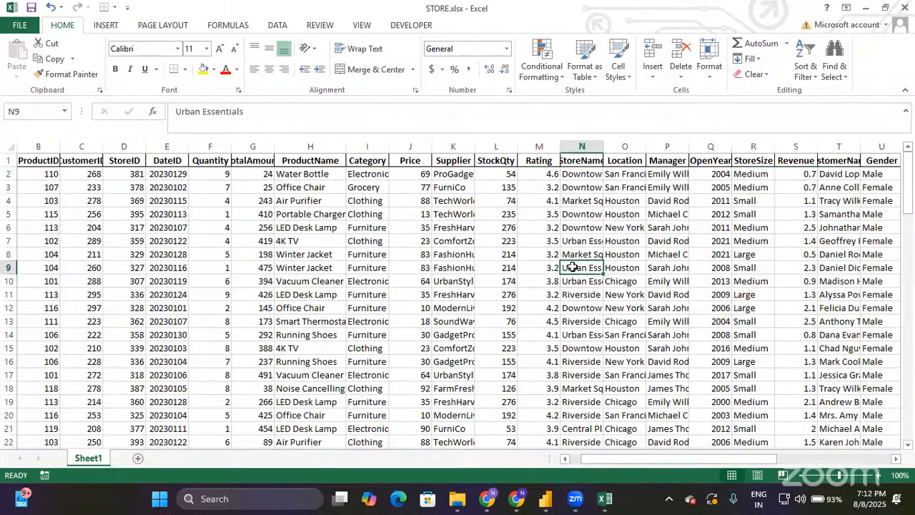
pyautogui.click(578, 216)
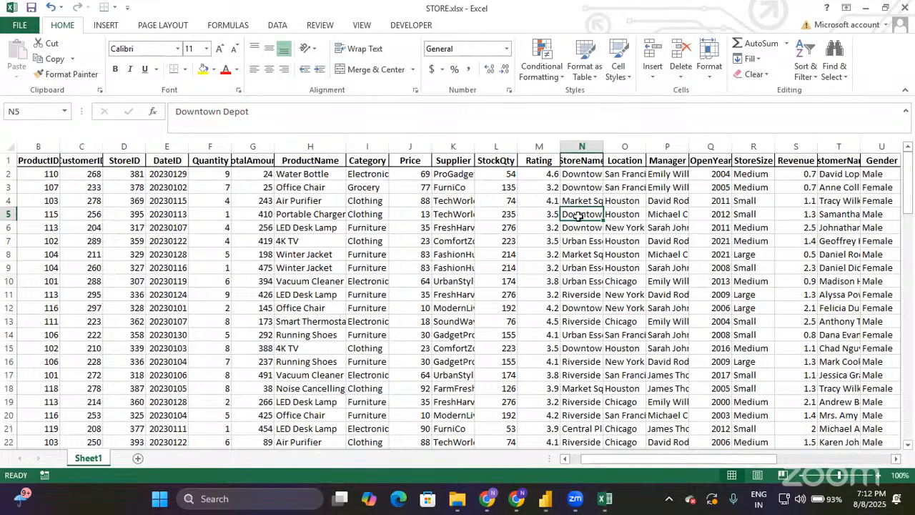
# Step: Examine the remaining store details in row 5, continuing across the customer fields to Age
pyautogui.press('Right')
pyautogui.press('Right')
pyautogui.press('Right')
pyautogui.press('Right')
pyautogui.press('Right')
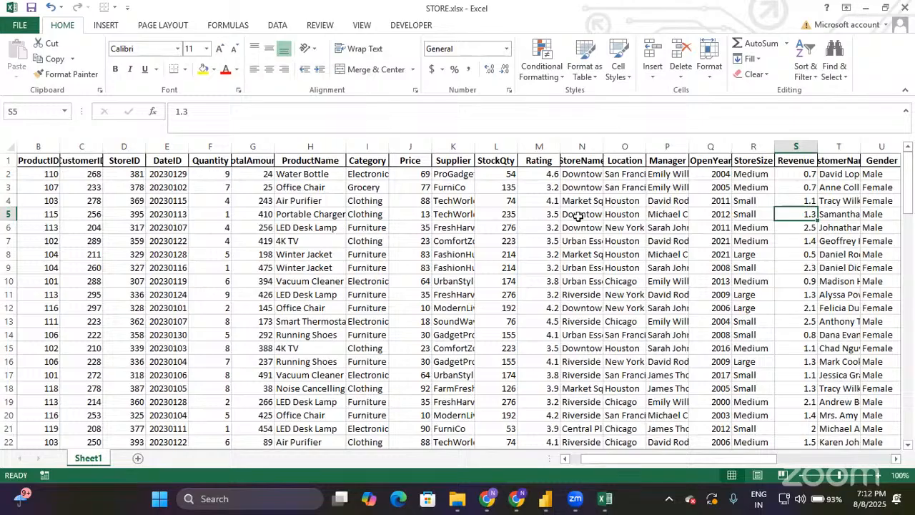
pyautogui.press('Right')
pyautogui.press('Right')
pyautogui.press('Right')
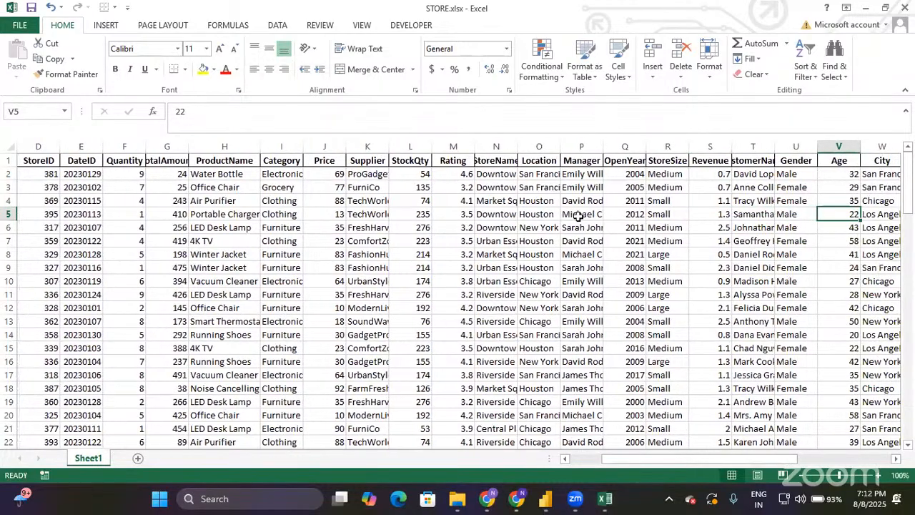
# Step: Examine the CustomerName column and the headers that follow it, up to Date
pyautogui.click(765, 158)
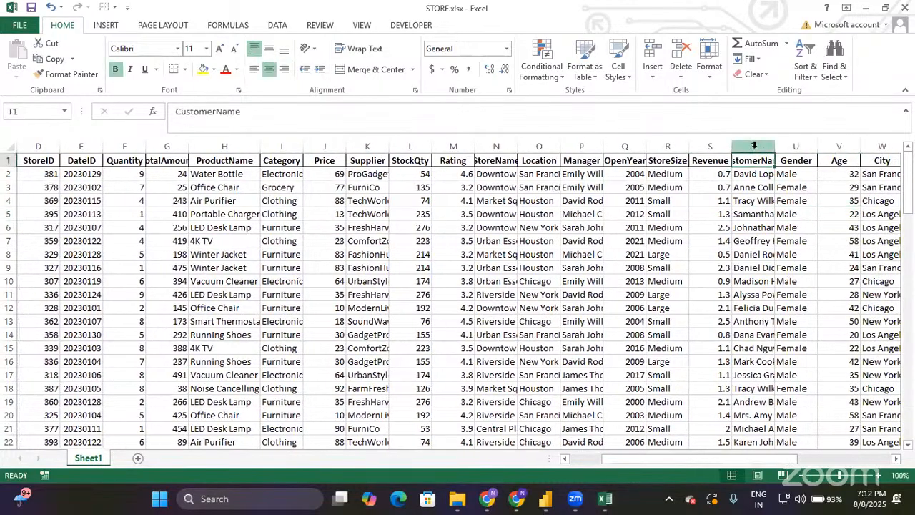
pyautogui.click(751, 141)
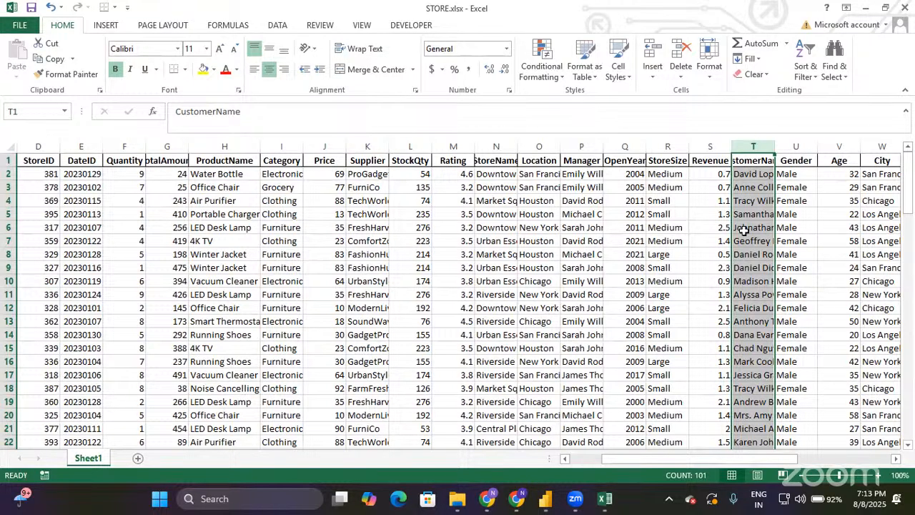
pyautogui.press('Right')
pyautogui.press('Right')
pyautogui.press('Right')
pyautogui.press('Right')
pyautogui.press('Right')
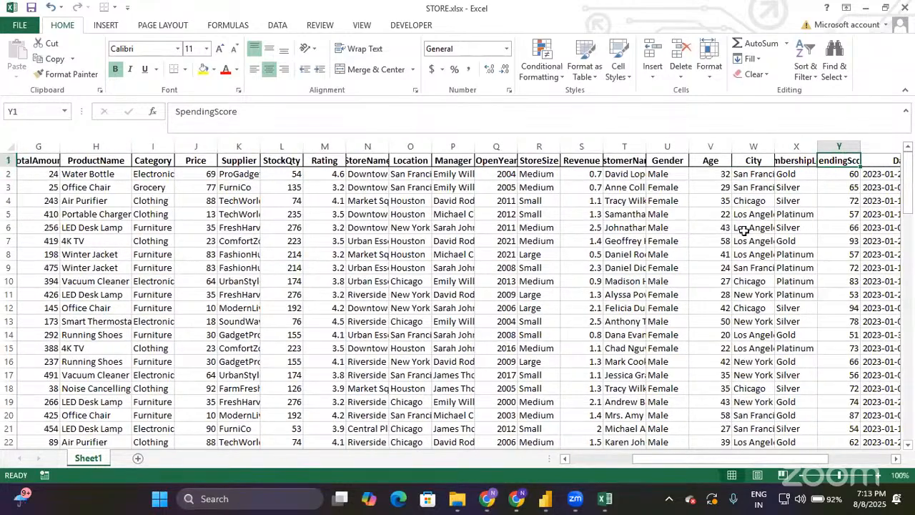
pyautogui.press('Right')
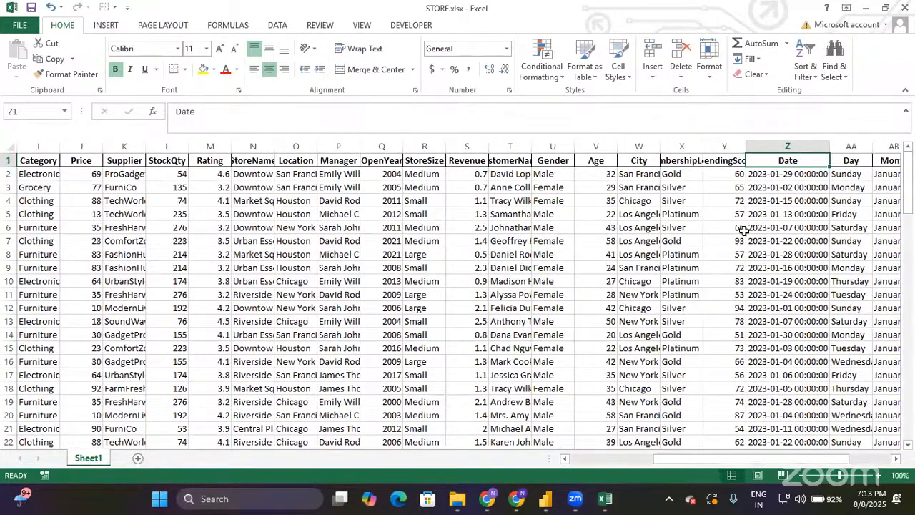
# Step: Review the customer headers one by one and select the header range from CustomerName to SpendingScore
pyautogui.click(524, 160)
pyautogui.press('Right')
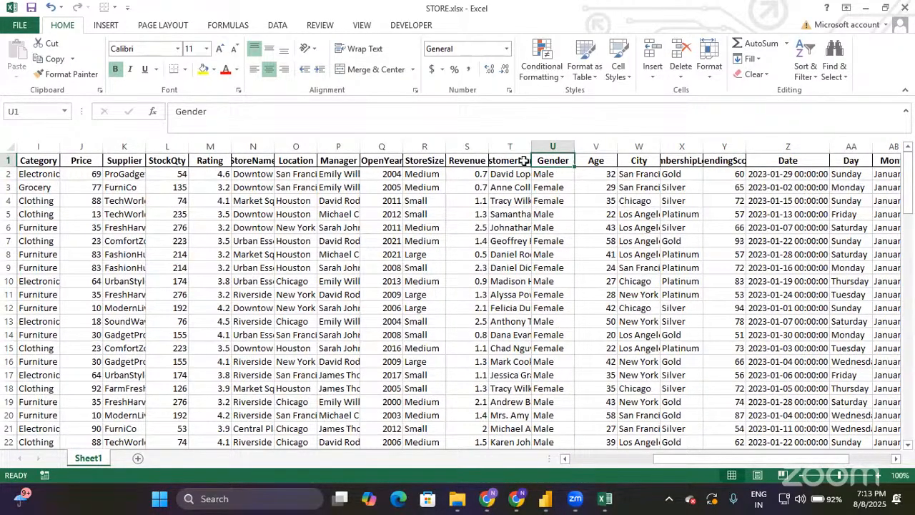
pyautogui.press('Right')
pyautogui.press('Right')
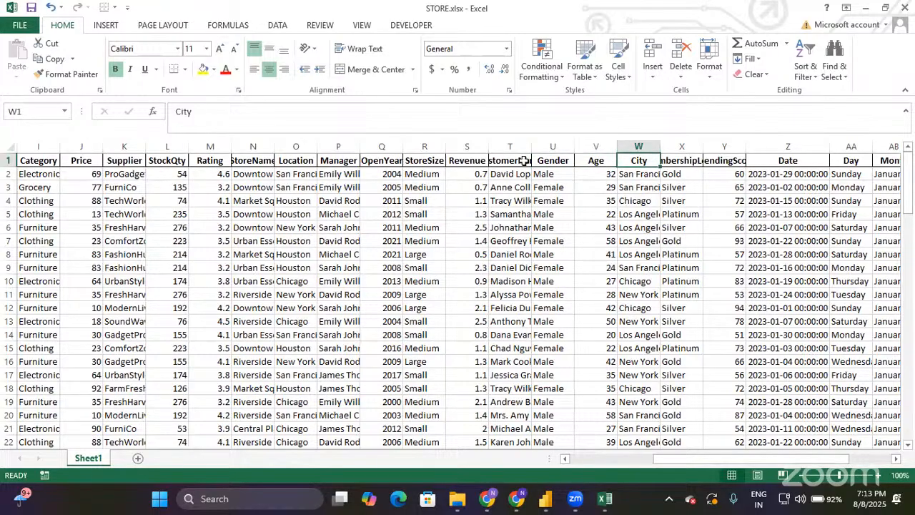
pyautogui.press('Right')
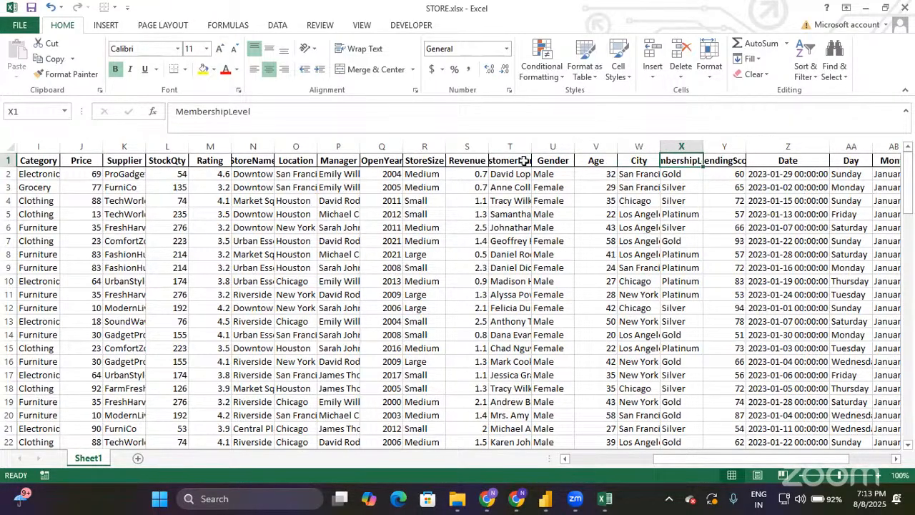
pyautogui.press('Right')
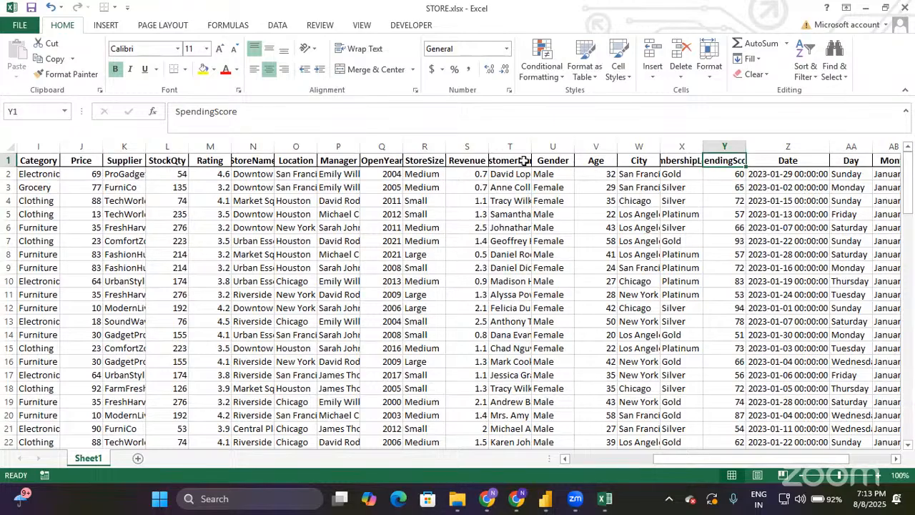
pyautogui.hotkey('shift', 'Left')
pyautogui.hotkey('shift', 'Left')
pyautogui.hotkey('shift', 'Left')
pyautogui.hotkey('shift', 'Left')
pyautogui.hotkey('shift', 'Left')
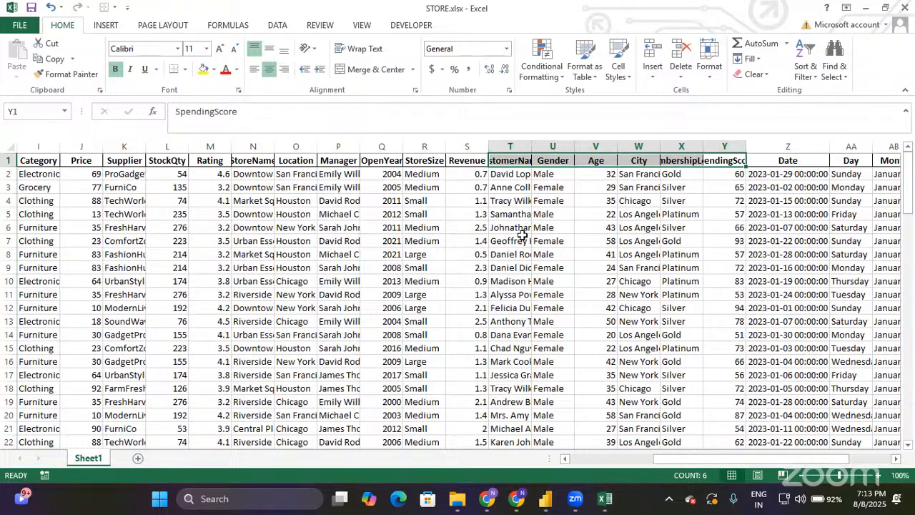
# Step: Review the date-related headers from Date to Quarter and select the Month and Year columns
pyautogui.press('Right')
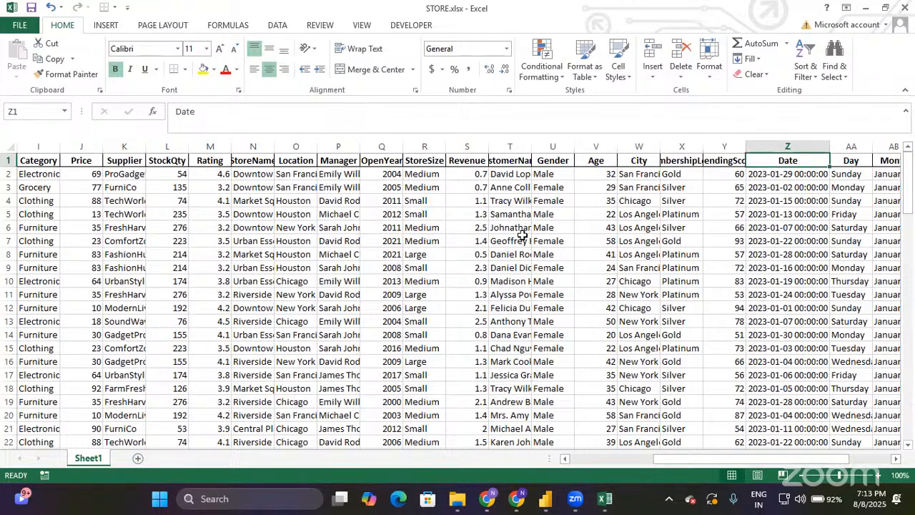
pyautogui.press('Right')
pyautogui.press('Right')
pyautogui.press('Right')
pyautogui.press('Right')
pyautogui.press('Right')
pyautogui.press('Right')
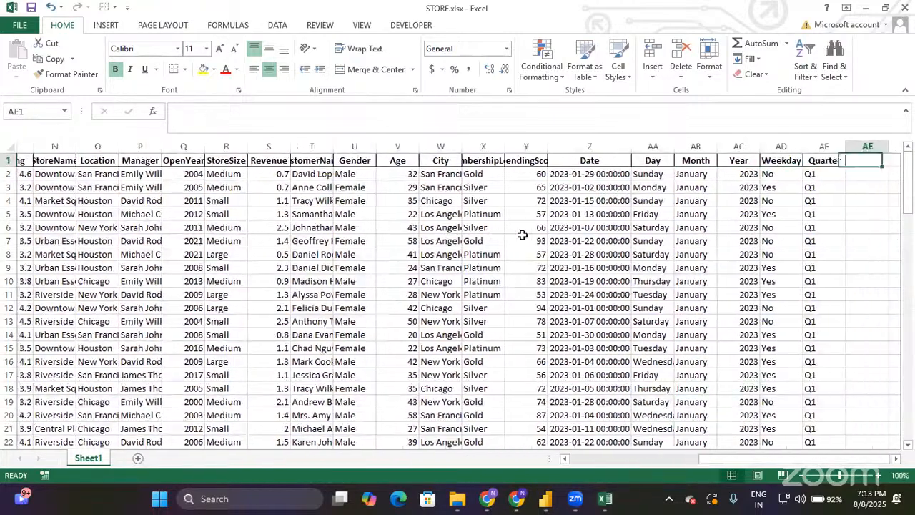
pyautogui.press('Left')
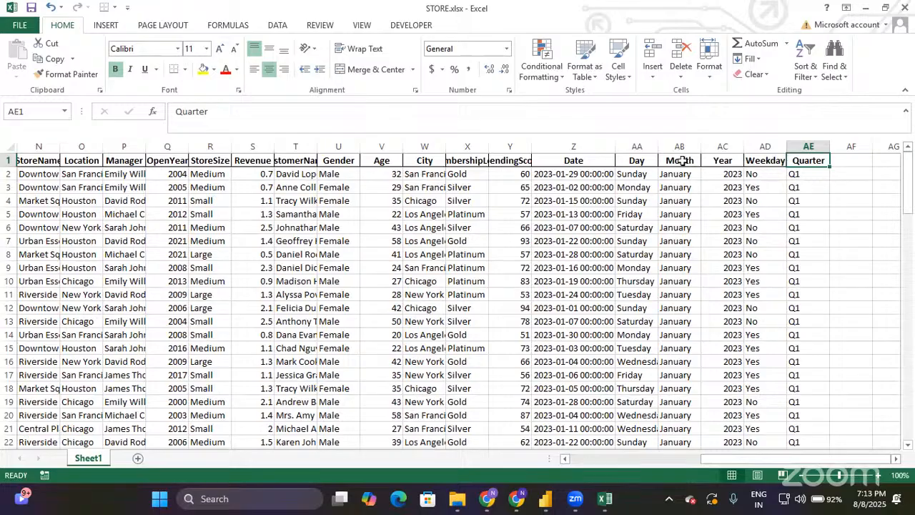
pyautogui.click(686, 143)
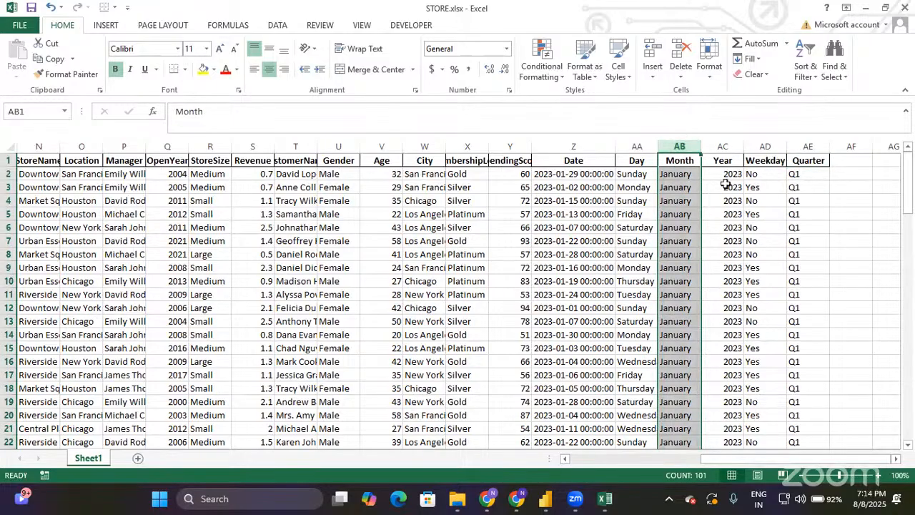
pyautogui.hotkey('shift', 'Right')
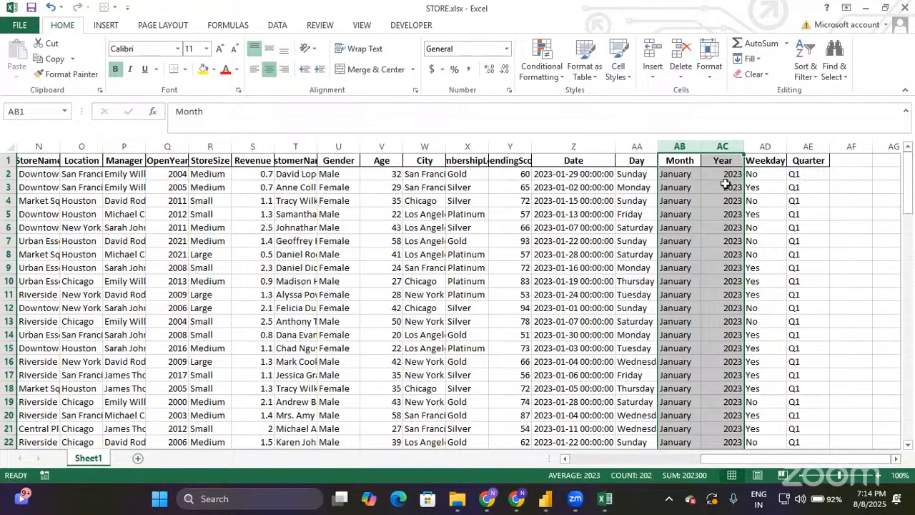
# Step: Go back along the header row to the SaleID header in cell A1
pyautogui.press('Left')
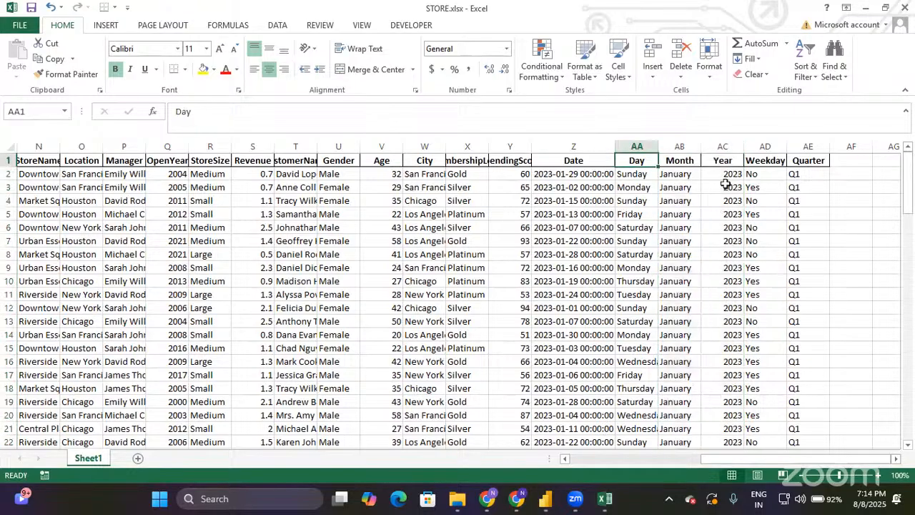
pyautogui.press('Left')
pyautogui.press('Left')
pyautogui.press('Left')
pyautogui.press('Left')
pyautogui.press('Left')
pyautogui.press('Left')
pyautogui.press('Left')
pyautogui.press('Left')
pyautogui.press('Left')
pyautogui.press('Left')
pyautogui.press('Left')
pyautogui.press('Left')
pyautogui.press('Left')
pyautogui.press('Left')
pyautogui.press('Left')
pyautogui.press('Left')
pyautogui.press('Left')
pyautogui.press('Left')
pyautogui.press('Left')
pyautogui.press('Left')
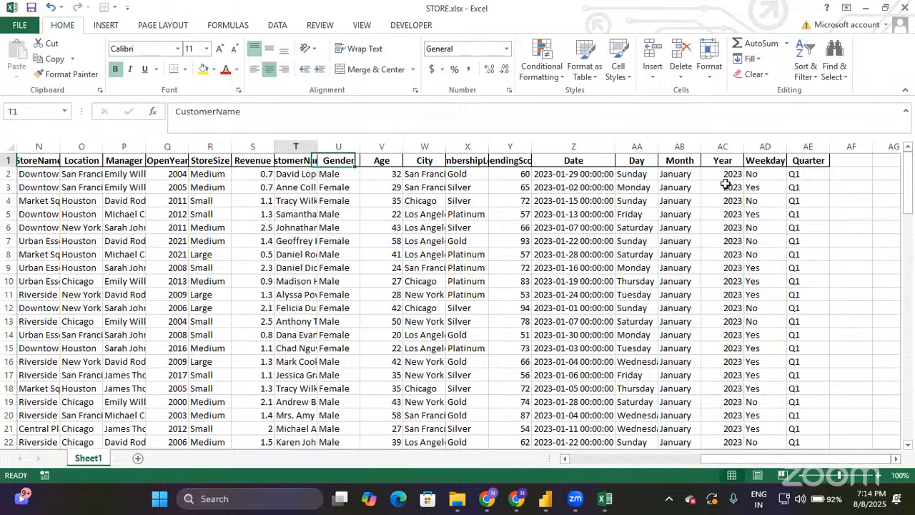
pyautogui.press('Left')
pyautogui.press('Left')
pyautogui.press('Left')
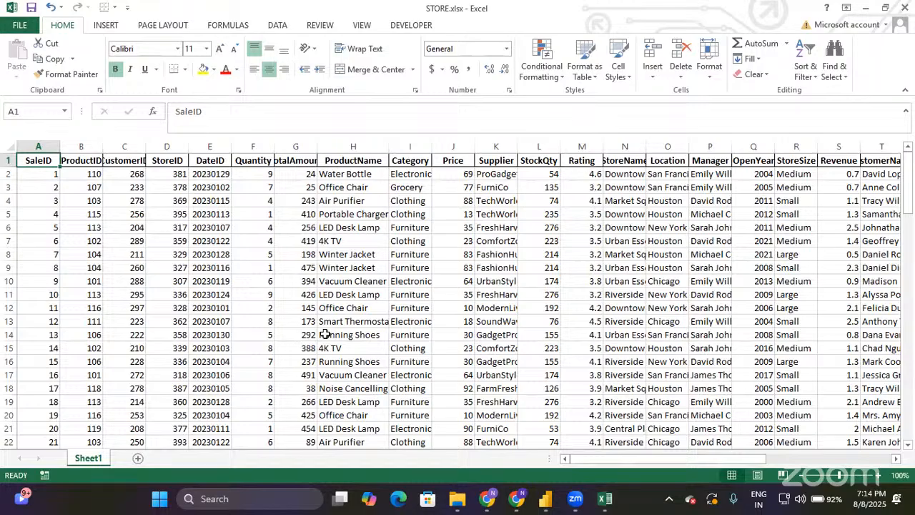
# Step: Minimize the STORE.xlsx workbook, switch to Power BI Desktop and collapse the Visualizations pane
pyautogui.click(863, 14)
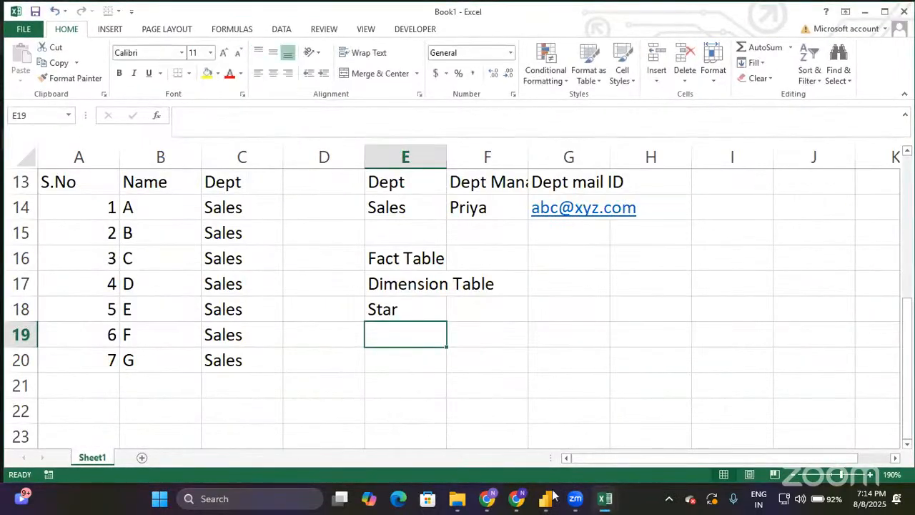
pyautogui.click(548, 497)
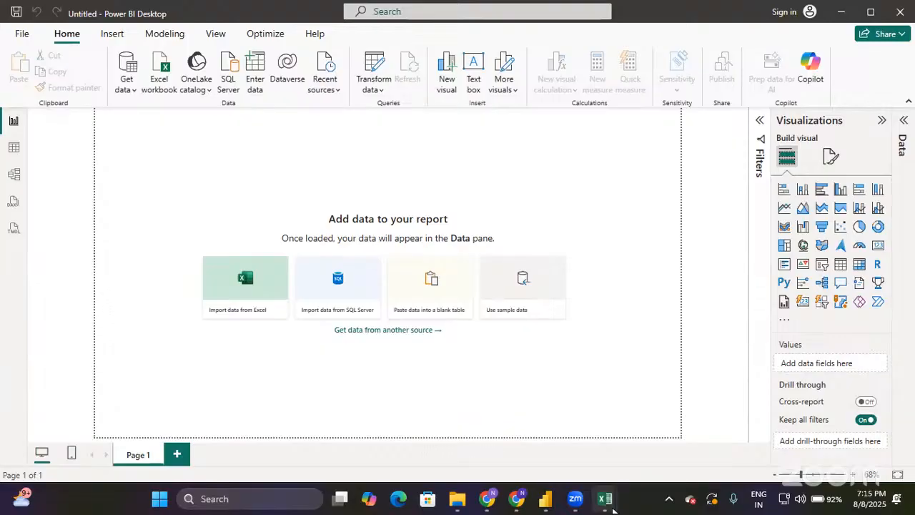
pyautogui.moveTo(612, 506)
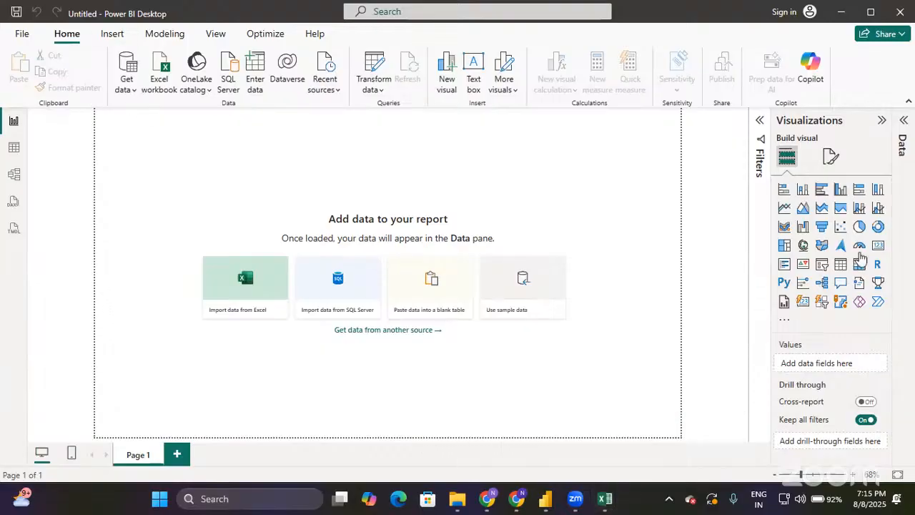
pyautogui.click(881, 120)
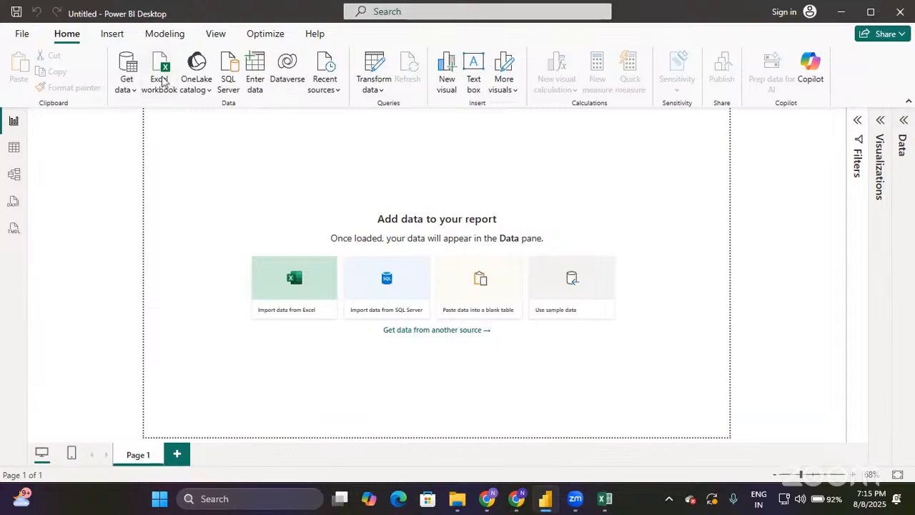
# Step: Import the Excel workbook STORE.xlsx from the Downloads folder
pyautogui.click(161, 80)
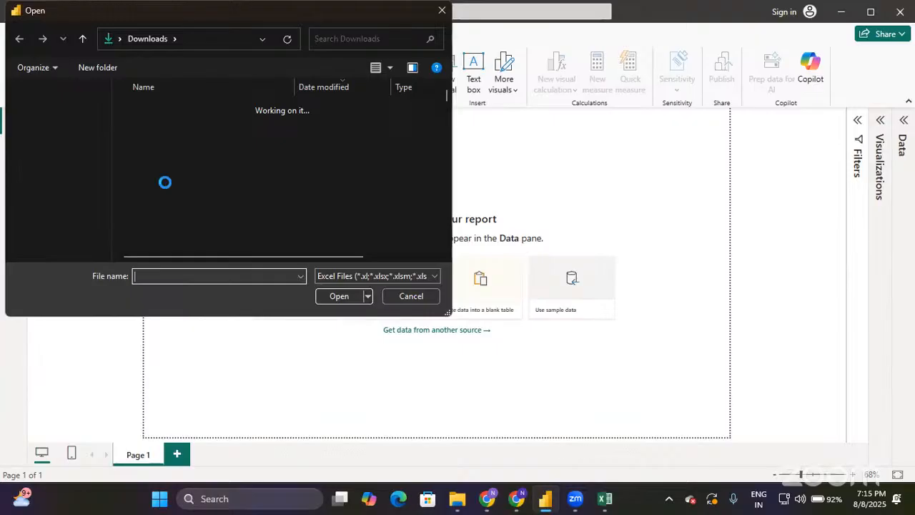
pyautogui.scroll(-1, 75, 179)
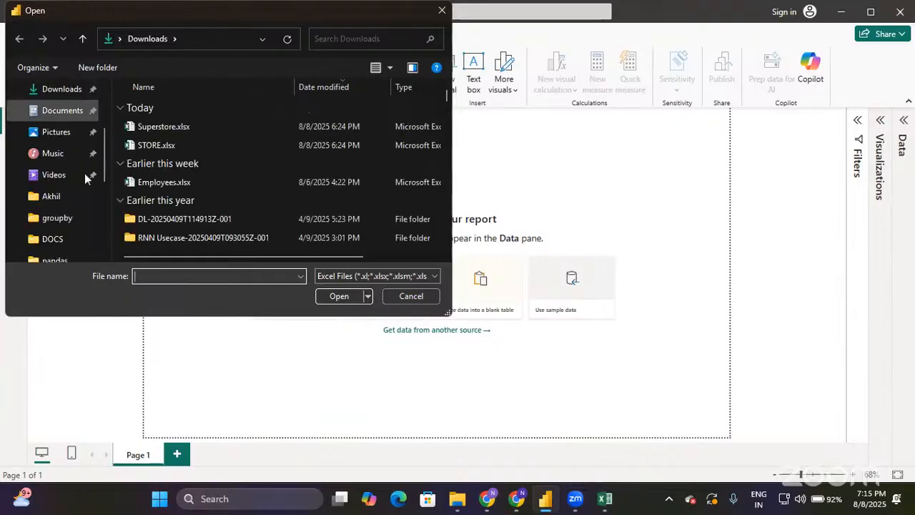
pyautogui.click(153, 143)
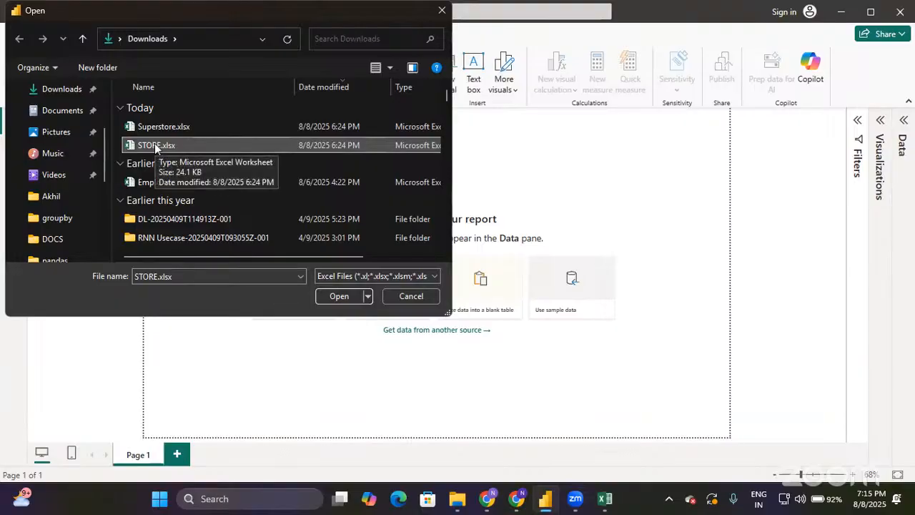
pyautogui.click(346, 298)
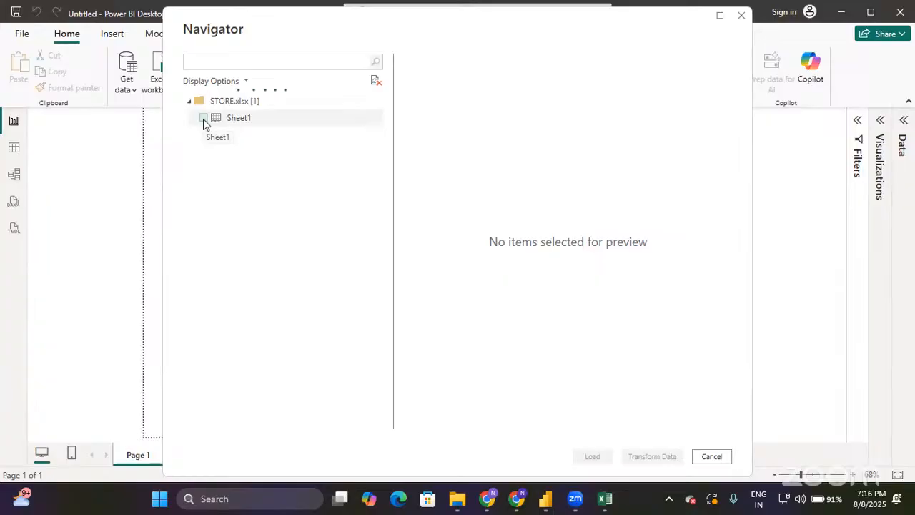
# Step: Choose Sheet1 of STORE.xlsx, look through its preview columns up to Quarter and open it for transformation in Power Query Editor
pyautogui.click(203, 120)
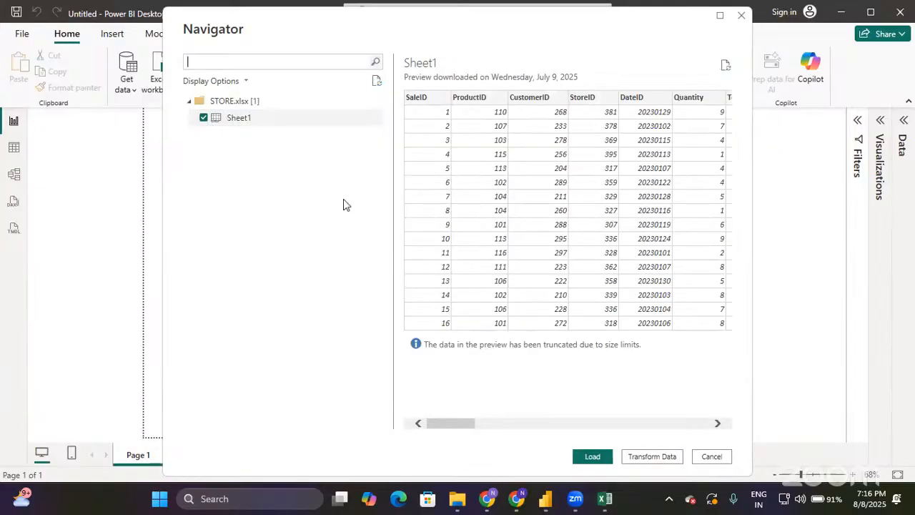
pyautogui.hscroll(5, 552, 315)
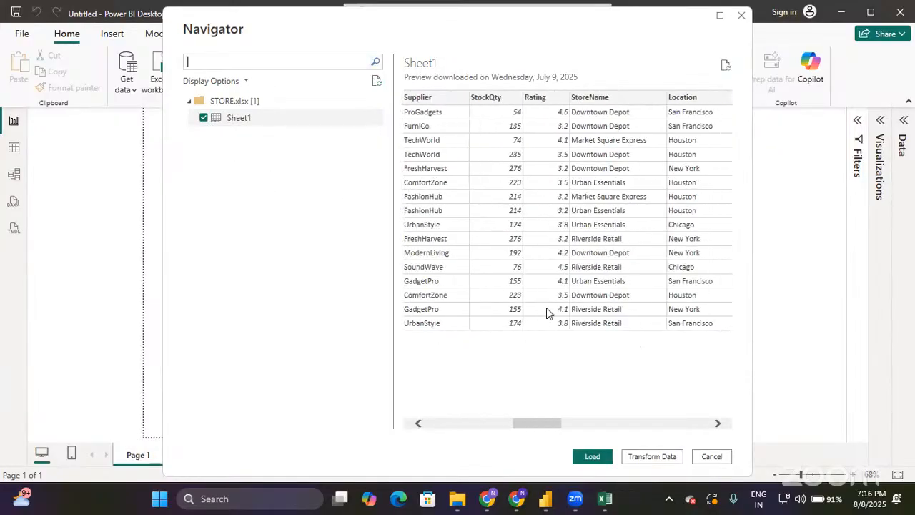
pyautogui.hscroll(10, 546, 309)
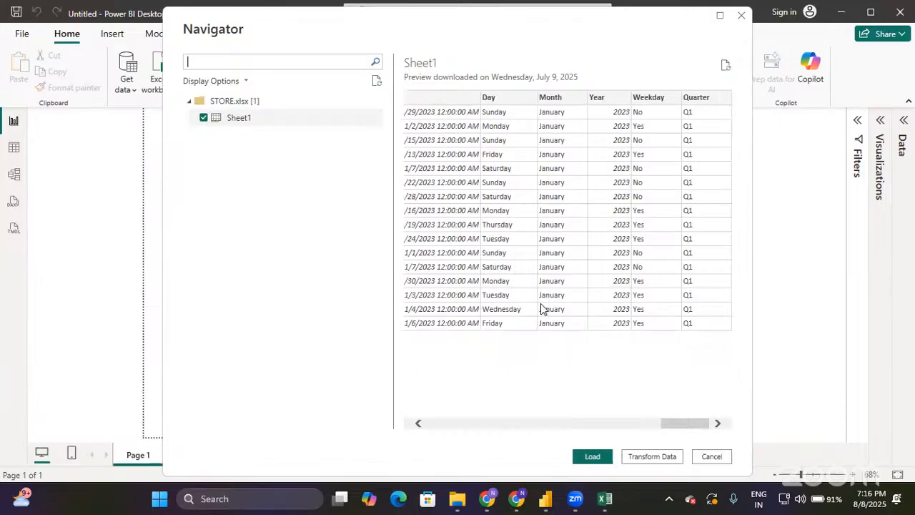
pyautogui.hscroll(-15, 542, 309)
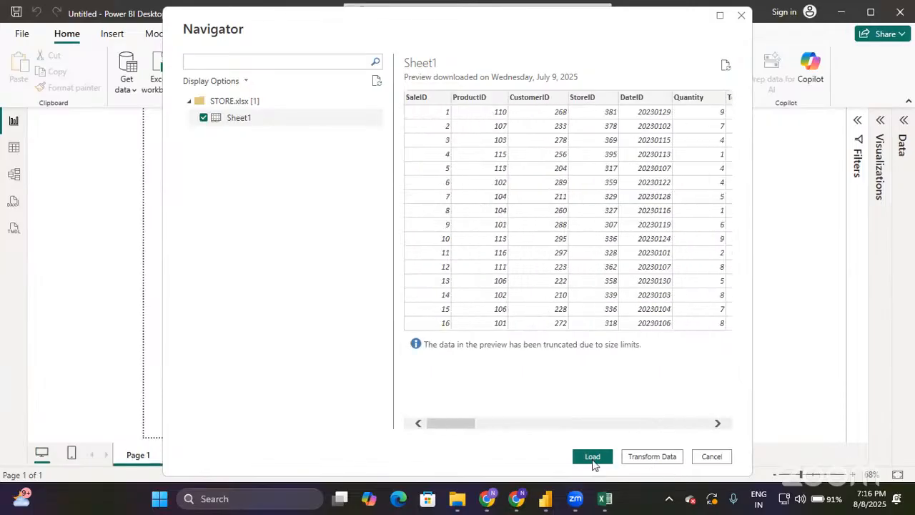
pyautogui.click(648, 456)
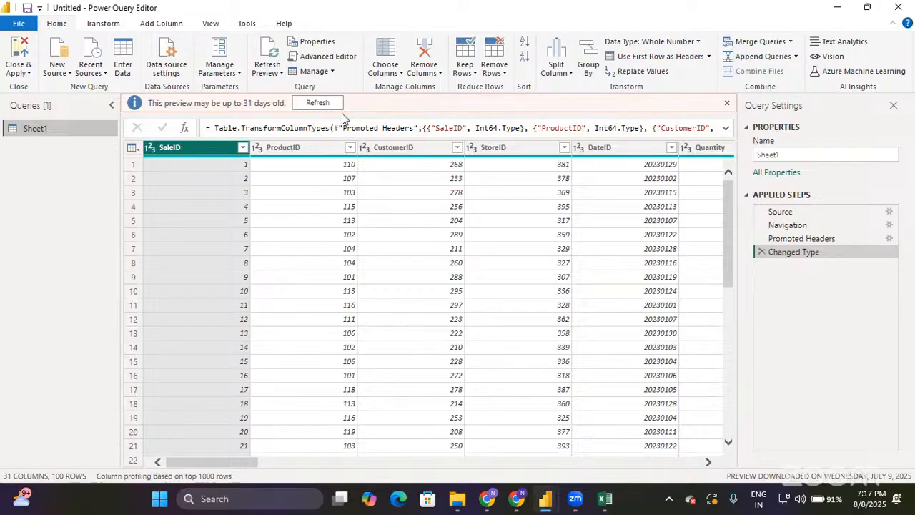
# Step: Refresh the Sheet1 query preview and look through its columns from SaleID to Quarter
pyautogui.click(322, 103)
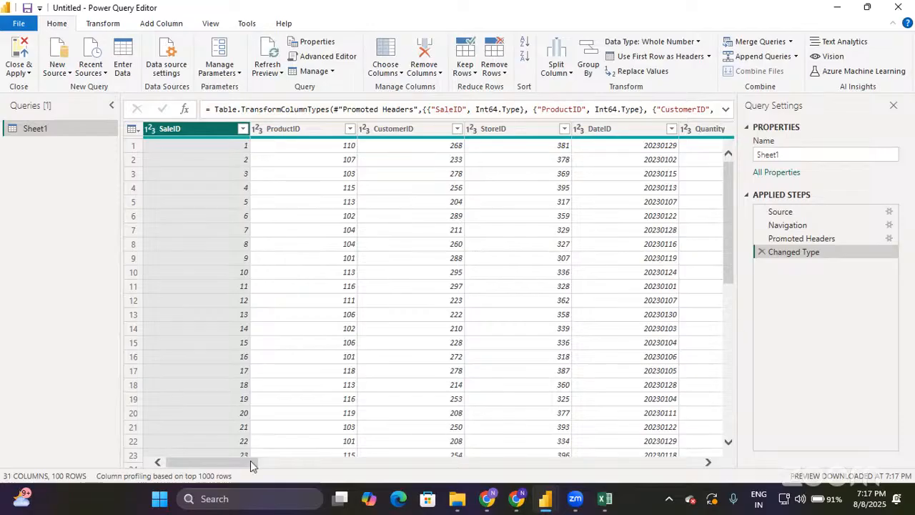
pyautogui.moveTo(250, 461); pyautogui.dragTo(613, 463)
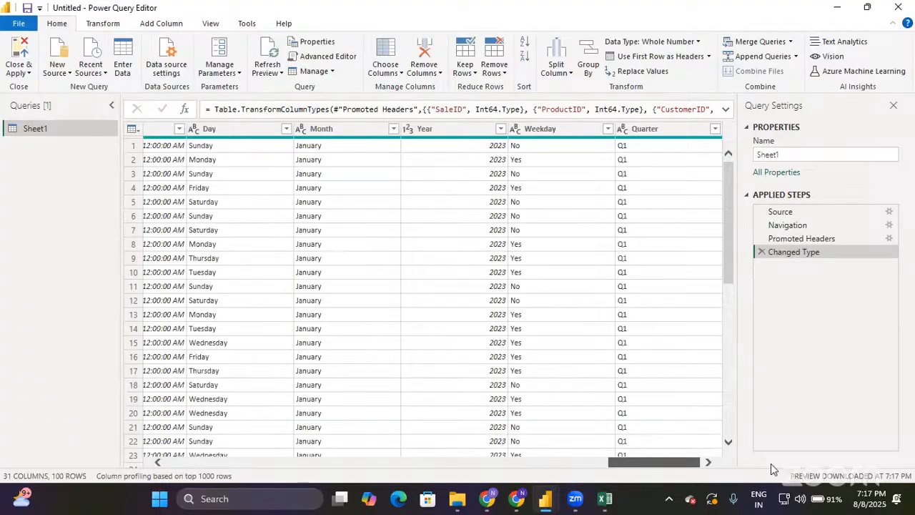
pyautogui.moveTo(654, 462); pyautogui.dragTo(128, 462)
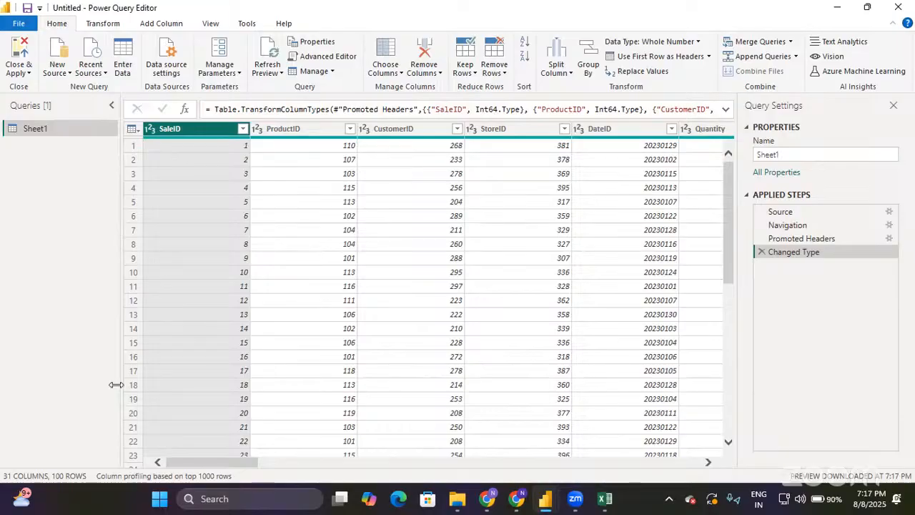
pyautogui.moveTo(232, 462); pyautogui.dragTo(310, 465)
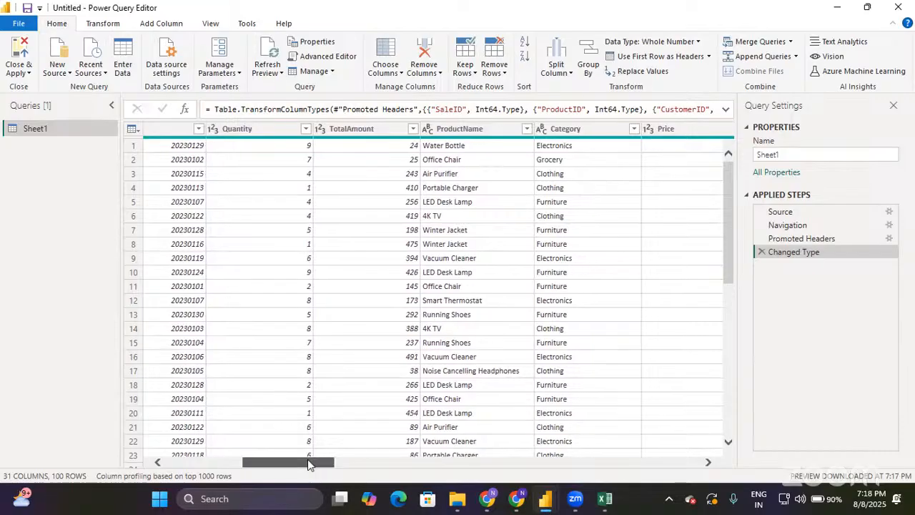
pyautogui.moveTo(308, 461); pyautogui.dragTo(146, 498)
# Step: Switch to the Book1 workbook in Excel and review the Denormalized Data and Normalized Data example tables
pyautogui.click(606, 499)
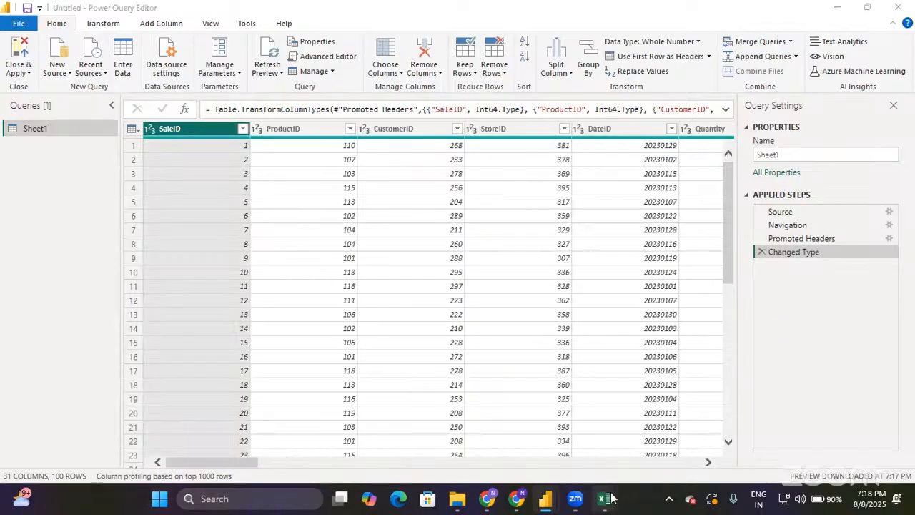
pyautogui.click(572, 446)
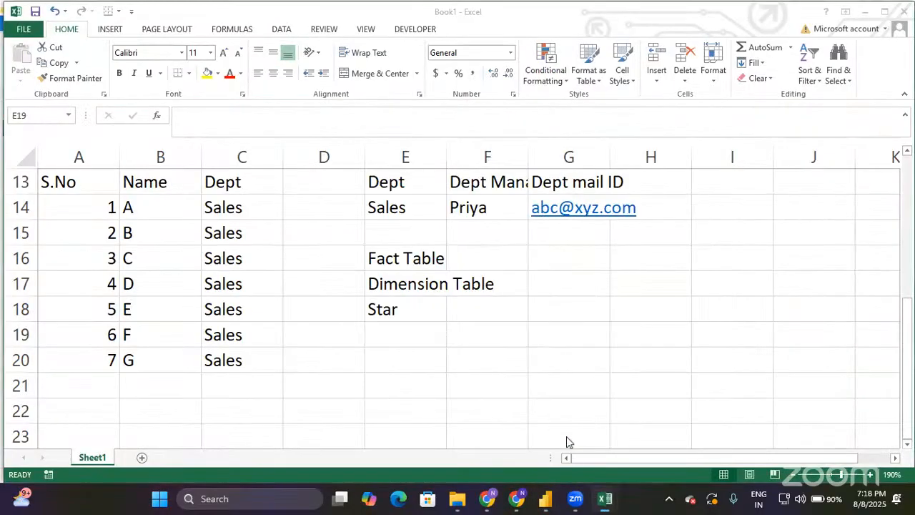
pyautogui.click(448, 324)
pyautogui.scroll(4, 449, 325)
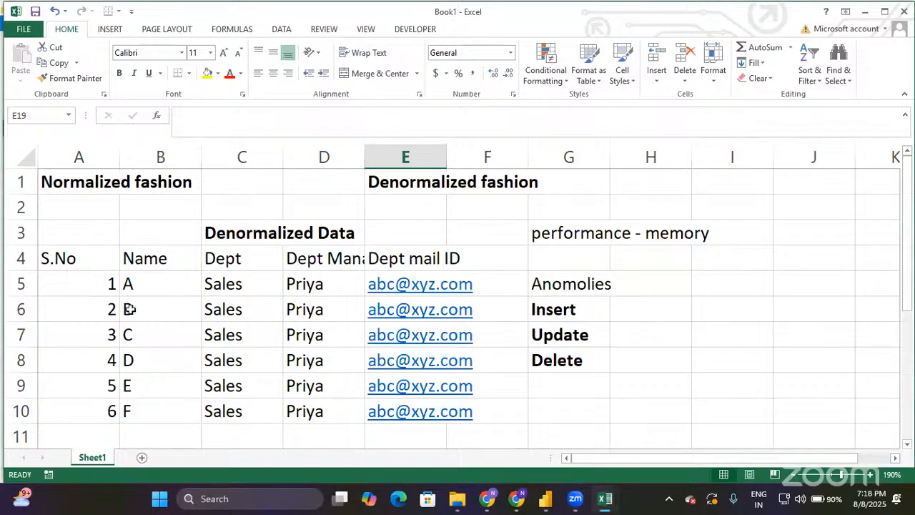
pyautogui.click(263, 323)
pyautogui.scroll(-2, 263, 326)
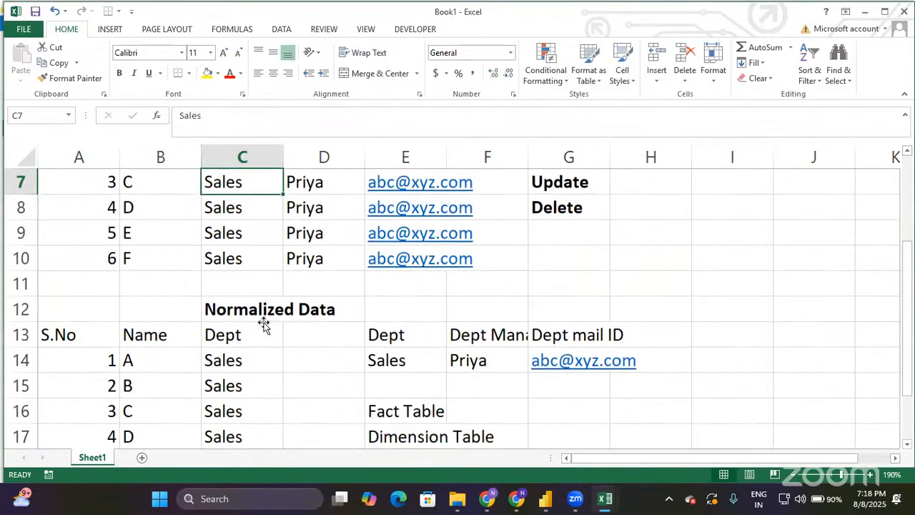
pyautogui.scroll(-1, 262, 322)
pyautogui.click(257, 326)
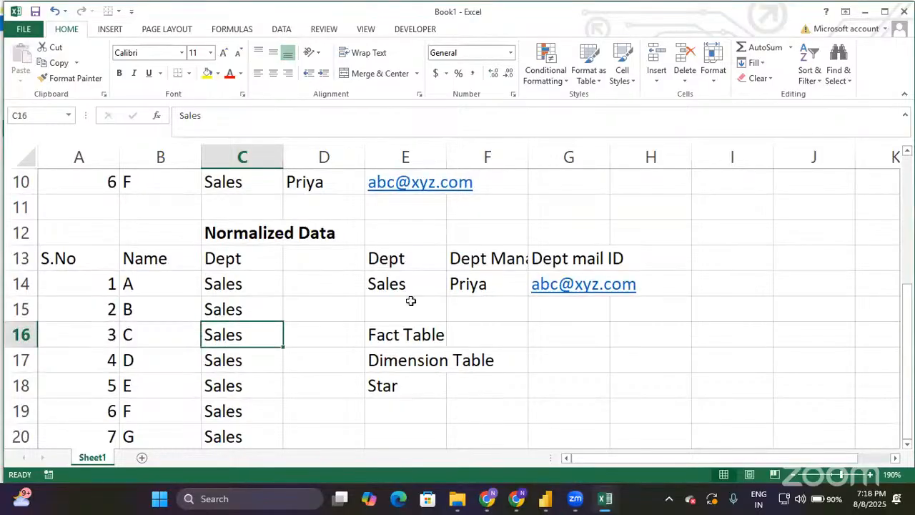
pyautogui.click(197, 299)
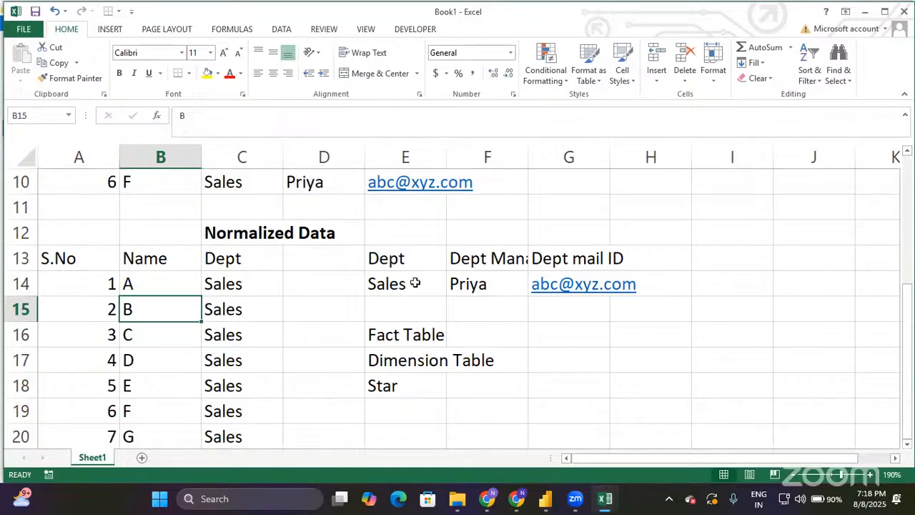
# Step: Back in Power Query Editor, create both a duplicate and a reference of the Sheet1 query
pyautogui.hotkey('alt', 'Tab')
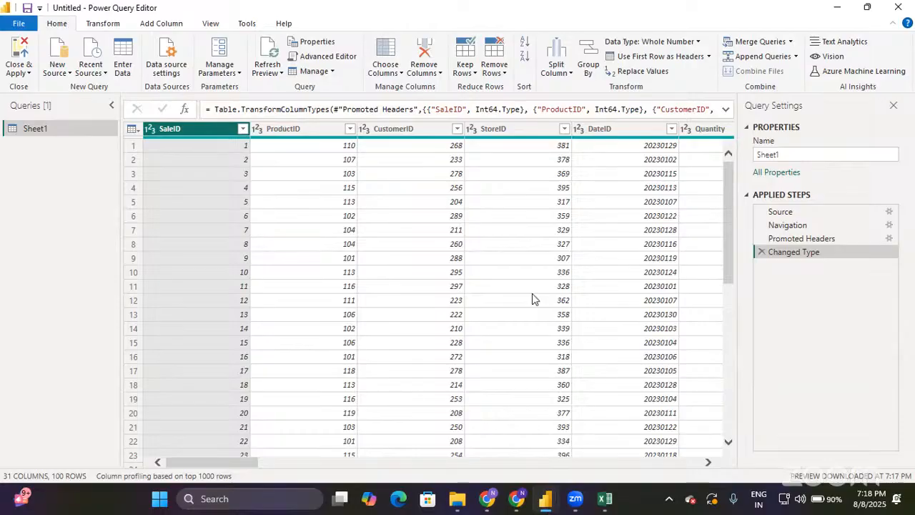
pyautogui.rightClick(41, 134)
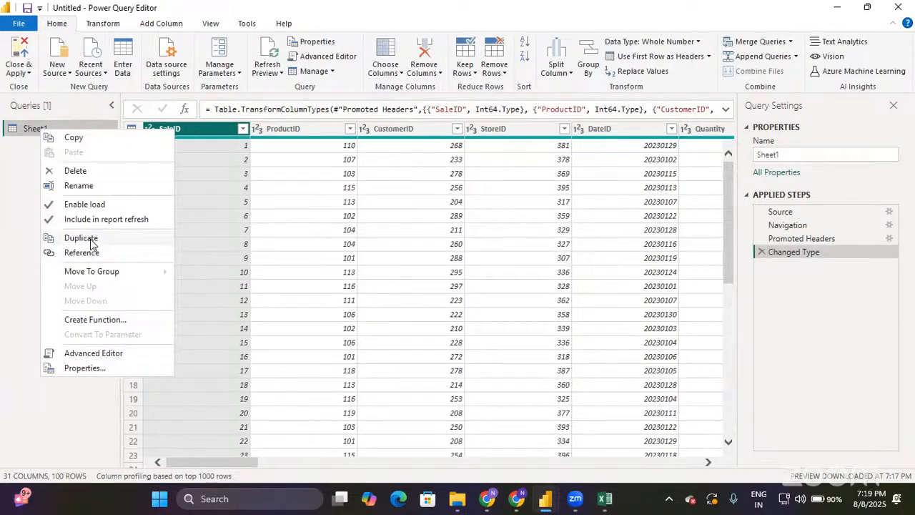
pyautogui.click(80, 238)
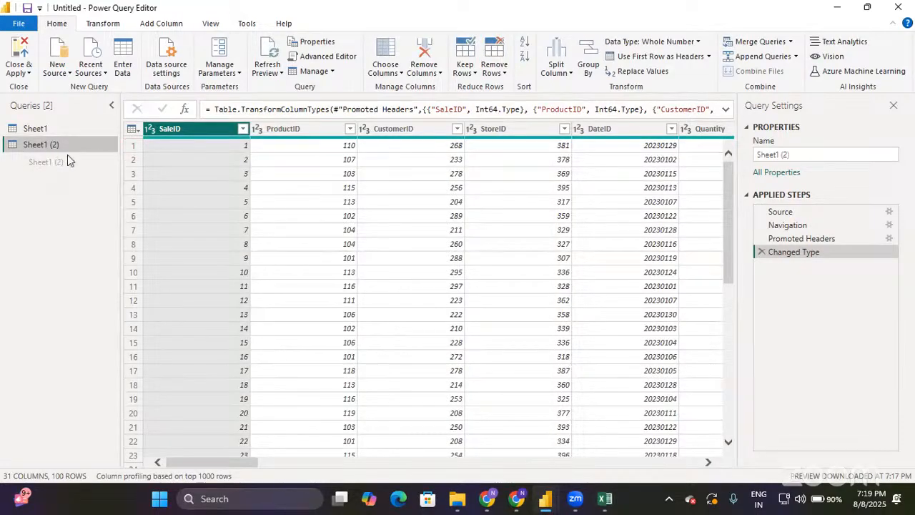
pyautogui.rightClick(35, 130)
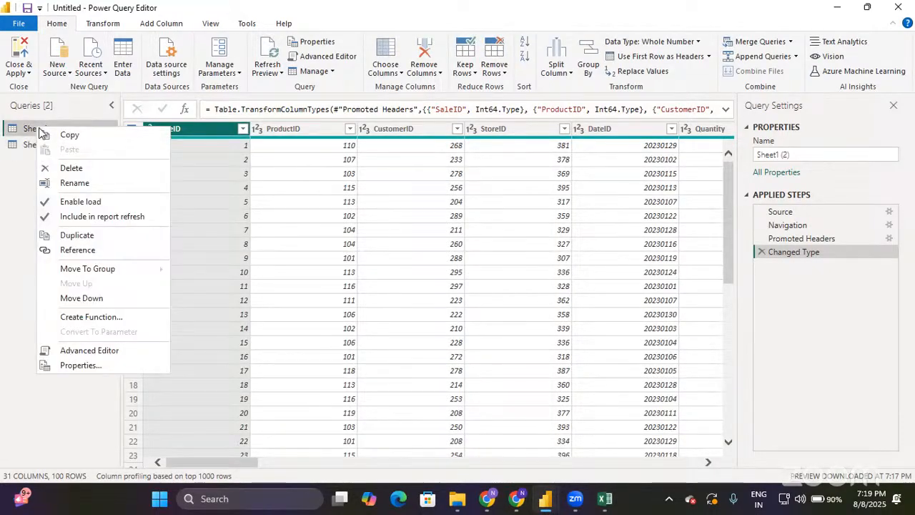
pyautogui.click(79, 250)
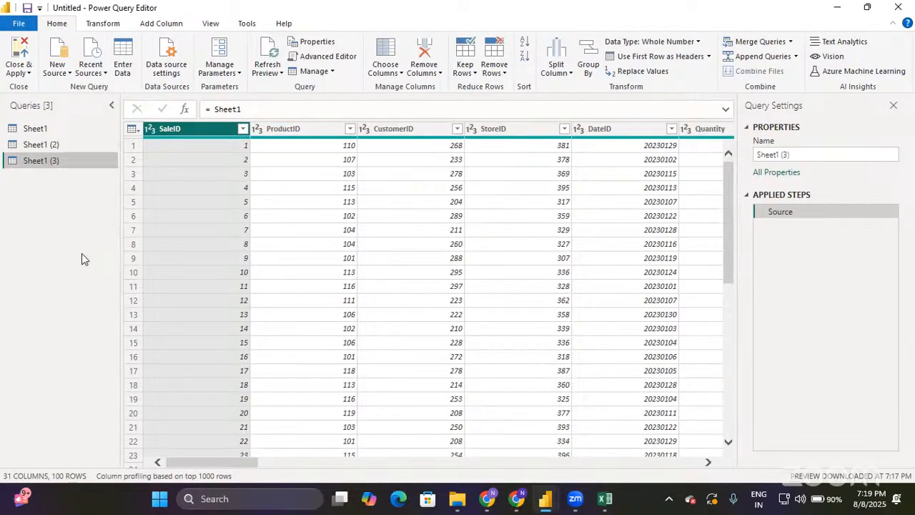
# Step: Compare the applied steps and formulas of Sheet1, its duplicate Sheet1 (2) and its reference Sheet1 (3)
pyautogui.click(40, 144)
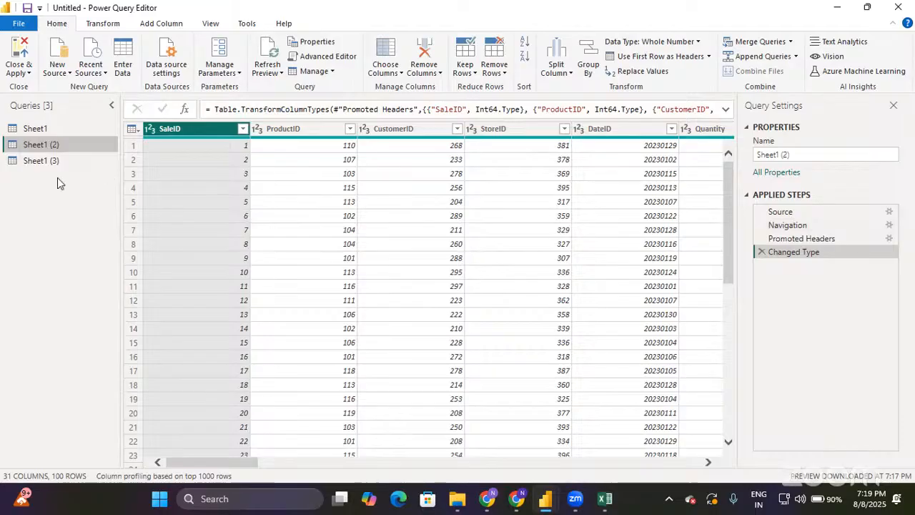
pyautogui.click(41, 160)
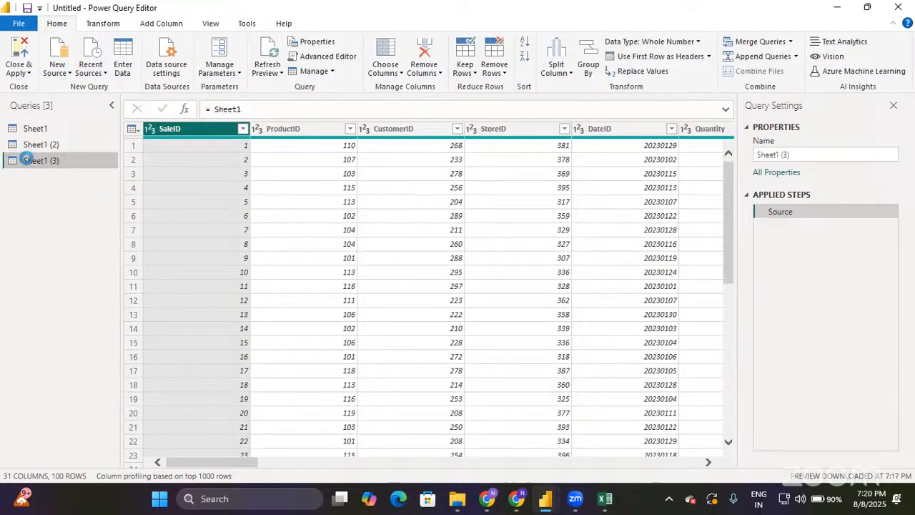
pyautogui.click(26, 128)
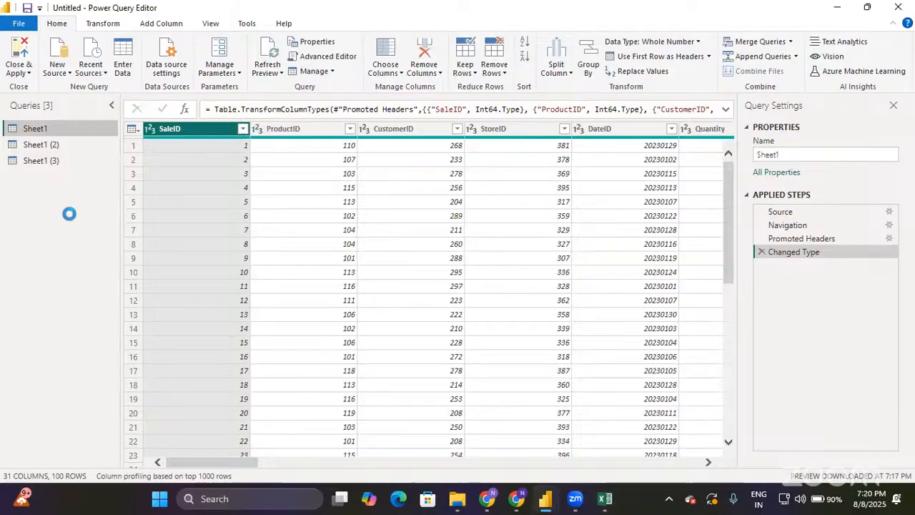
pyautogui.click(45, 144)
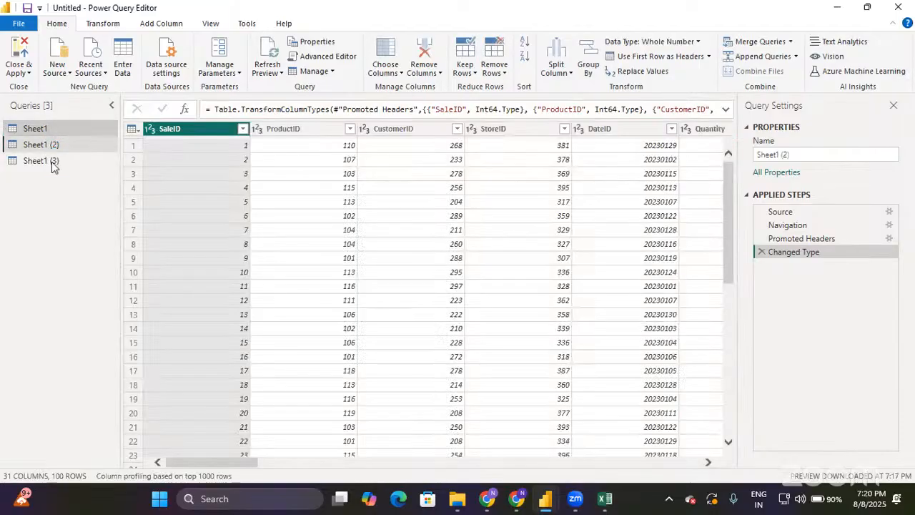
pyautogui.click(52, 163)
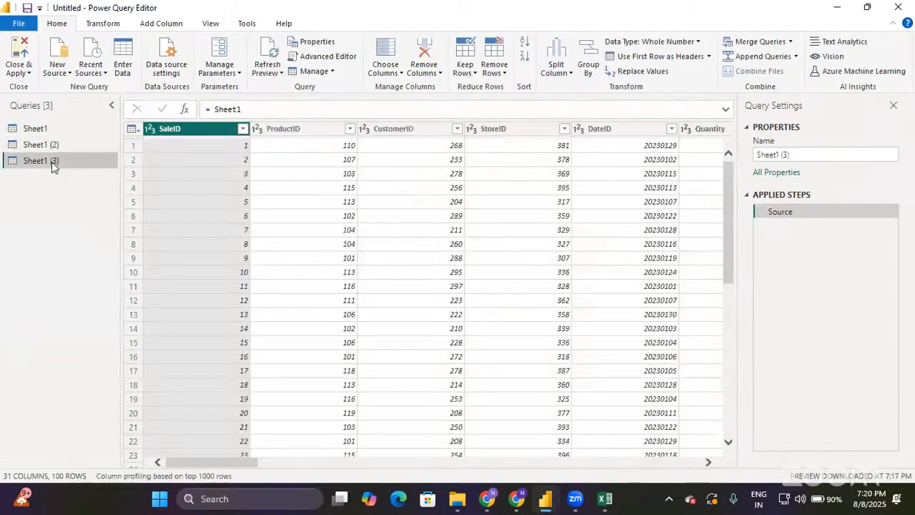
pyautogui.click(46, 146)
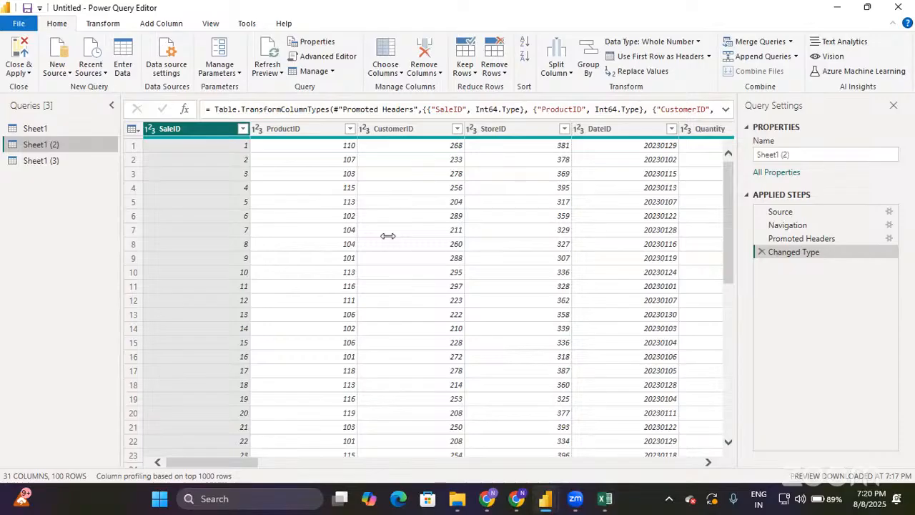
pyautogui.click(40, 129)
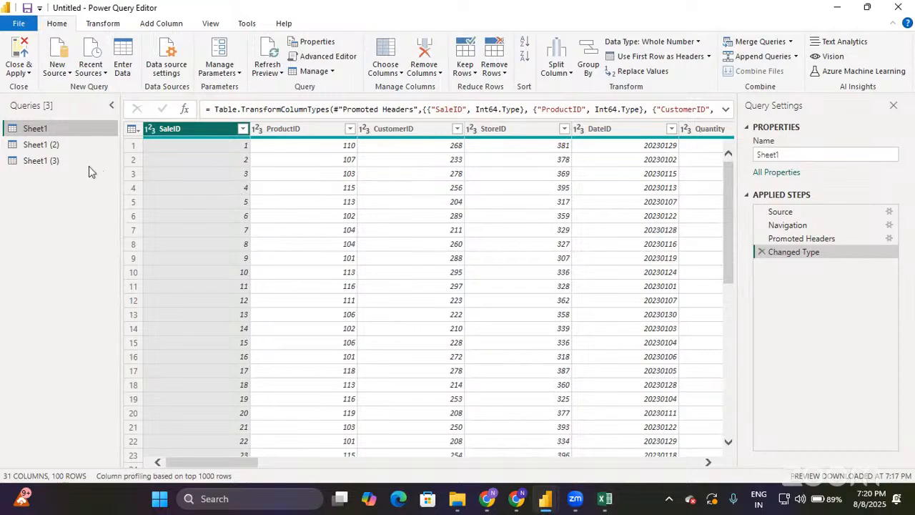
pyautogui.click(42, 147)
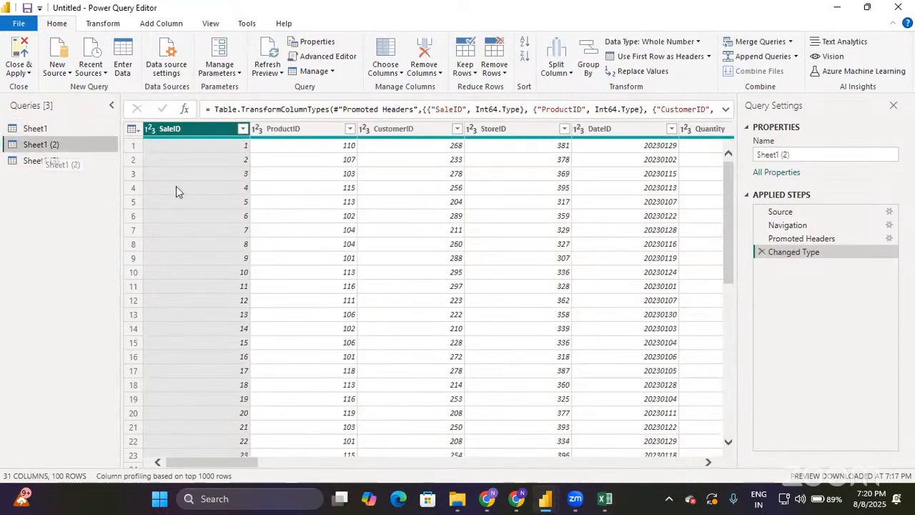
pyautogui.click(47, 162)
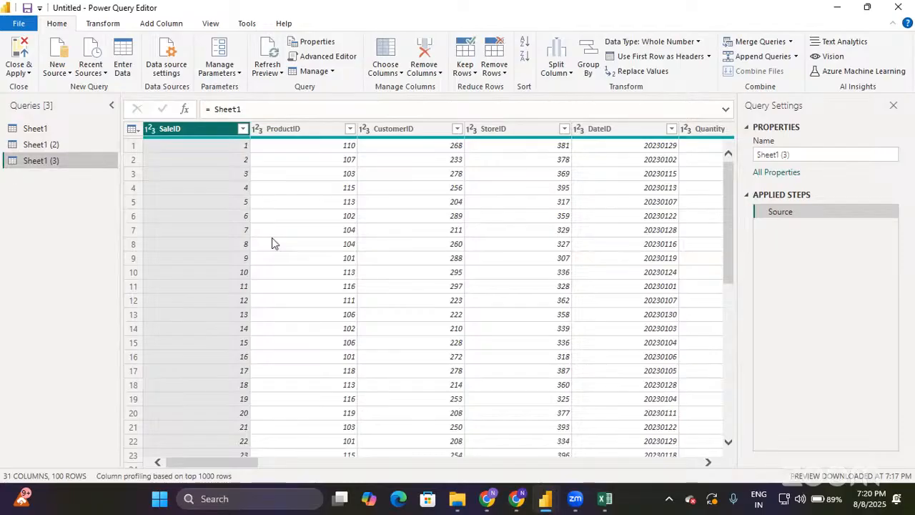
# Step: Remove the SaleID column from the original Sheet1 query
pyautogui.click(29, 133)
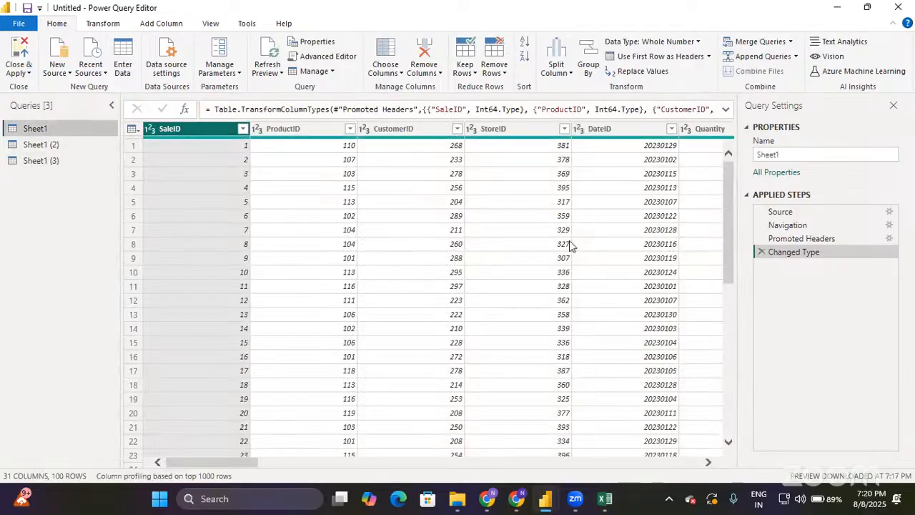
pyautogui.rightClick(199, 130)
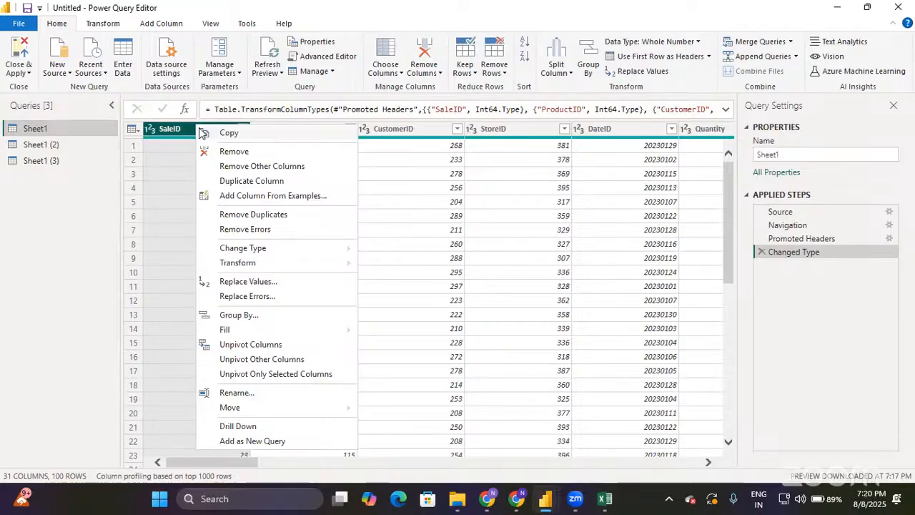
pyautogui.click(222, 151)
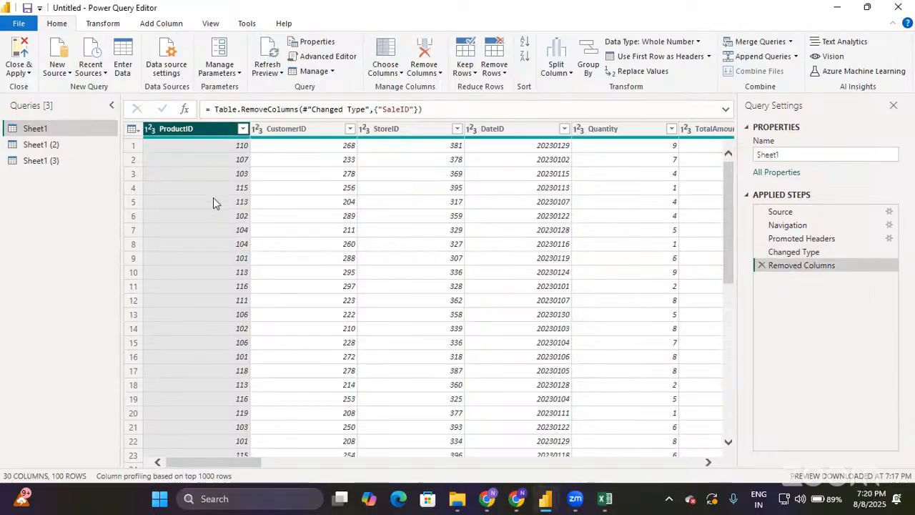
# Step: Compare how the removal affects Sheet1 (2) and Sheet1 (3), and delete the Removed Columns step from Sheet1
pyautogui.click(59, 148)
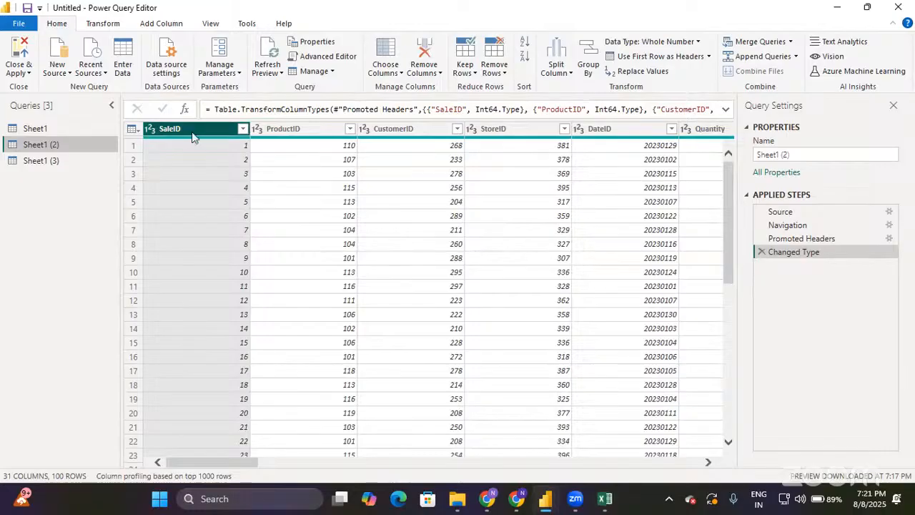
pyautogui.click(61, 161)
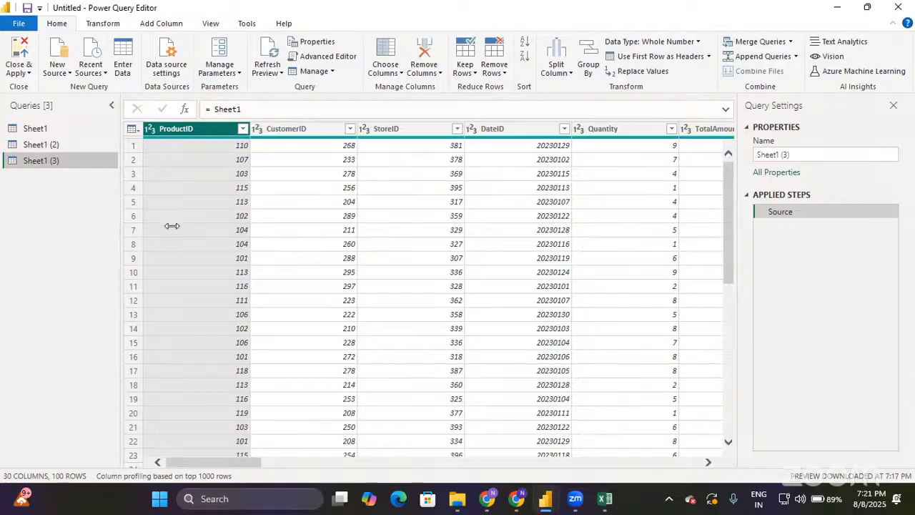
pyautogui.click(52, 145)
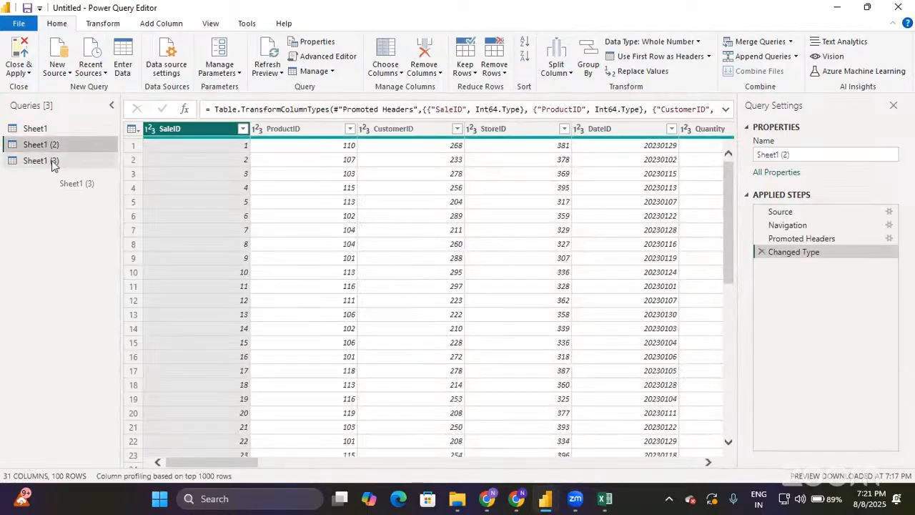
pyautogui.click(51, 161)
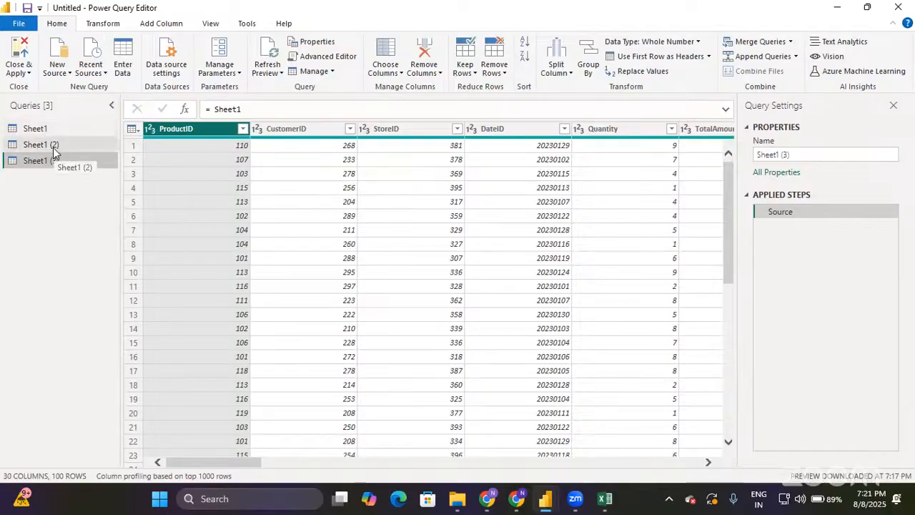
pyautogui.click(36, 129)
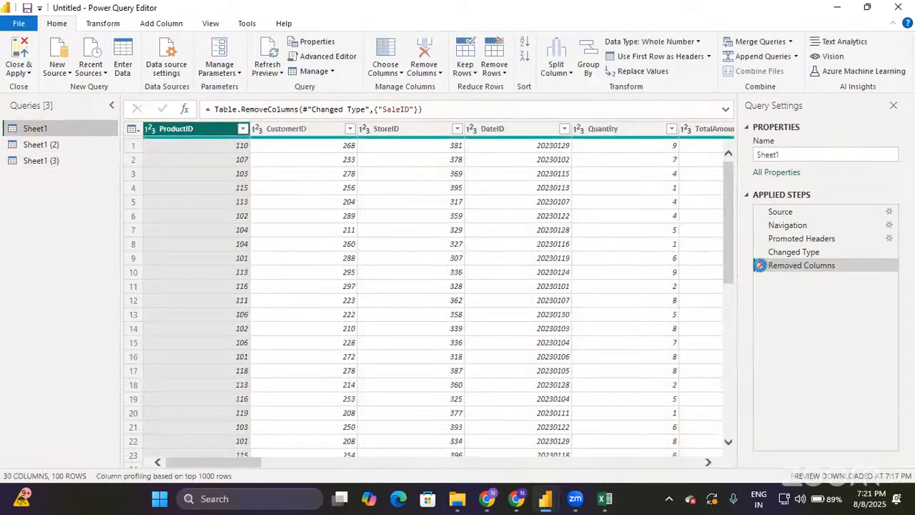
pyautogui.click(760, 265)
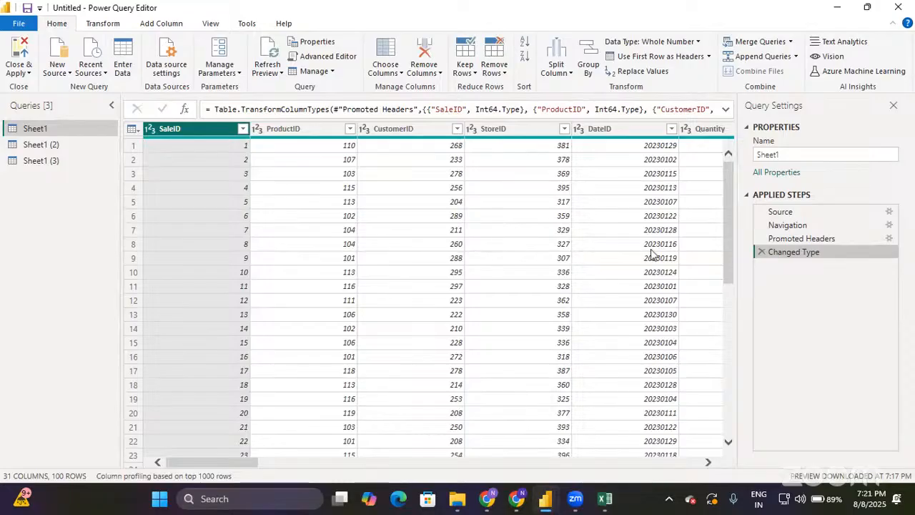
# Step: Delete the referenced query Sheet1 (3)
pyautogui.click(37, 163)
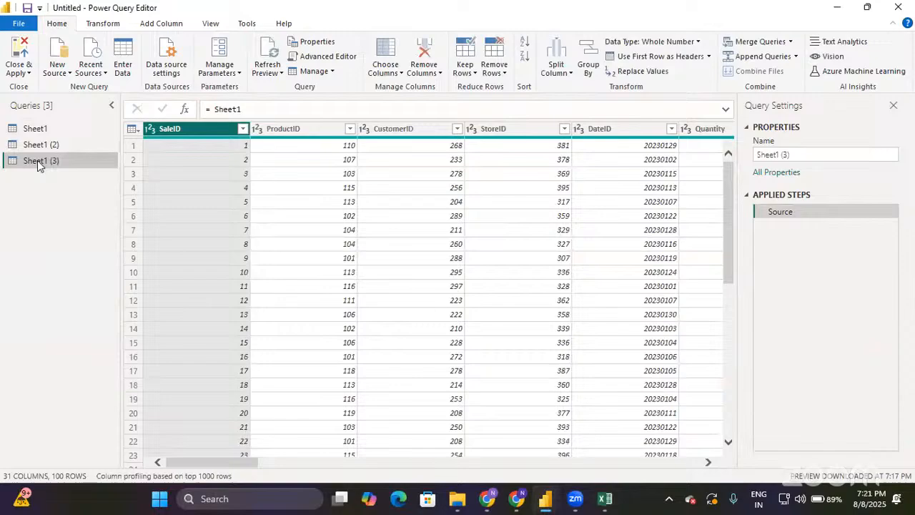
pyautogui.rightClick(37, 163)
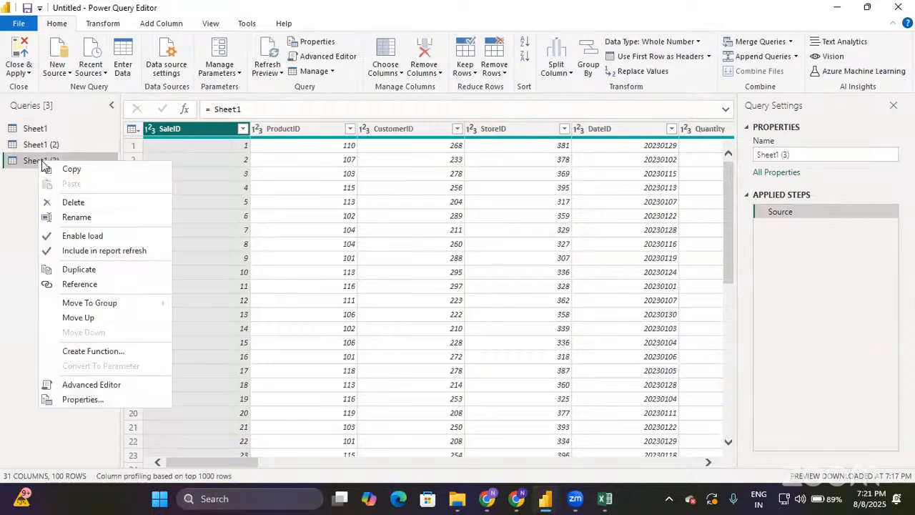
pyautogui.click(75, 203)
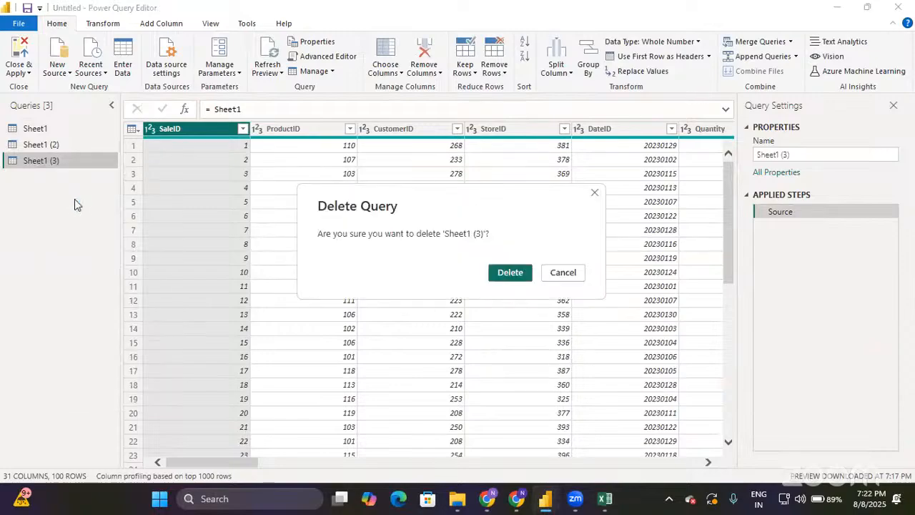
pyautogui.click(505, 272)
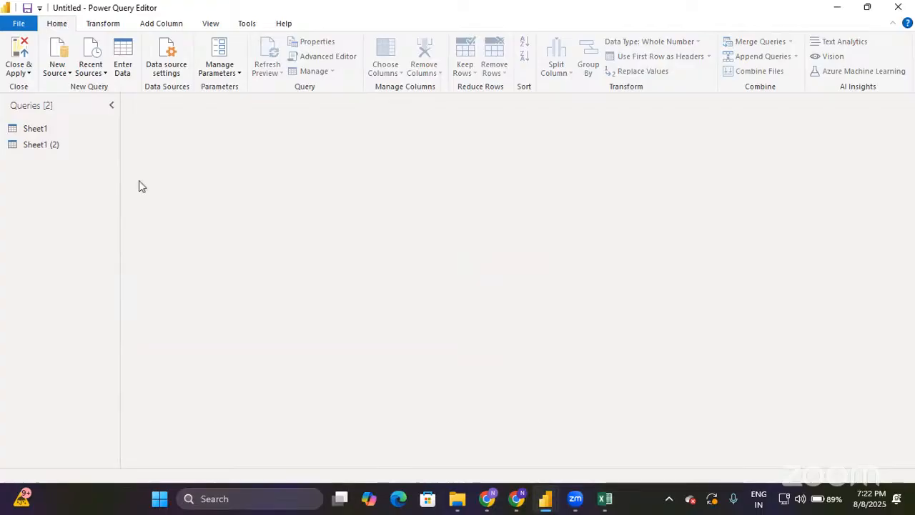
# Step: In Sheet1 (2), keep only the ProductID, ProductName, Category, Price, Supplier, StockQty and Rating columns, removing all other columns
pyautogui.click(54, 144)
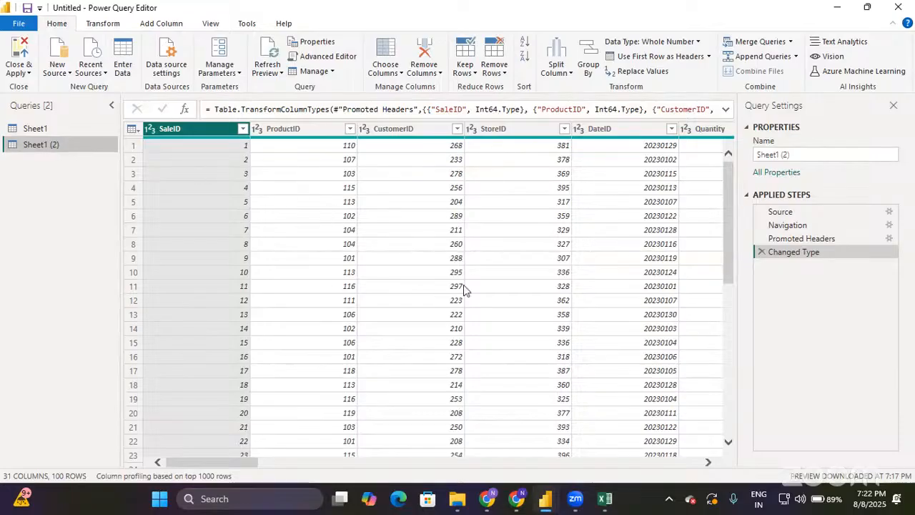
pyautogui.hscroll(5, 463, 289)
pyautogui.hscroll(-5, 463, 288)
pyautogui.click(290, 129)
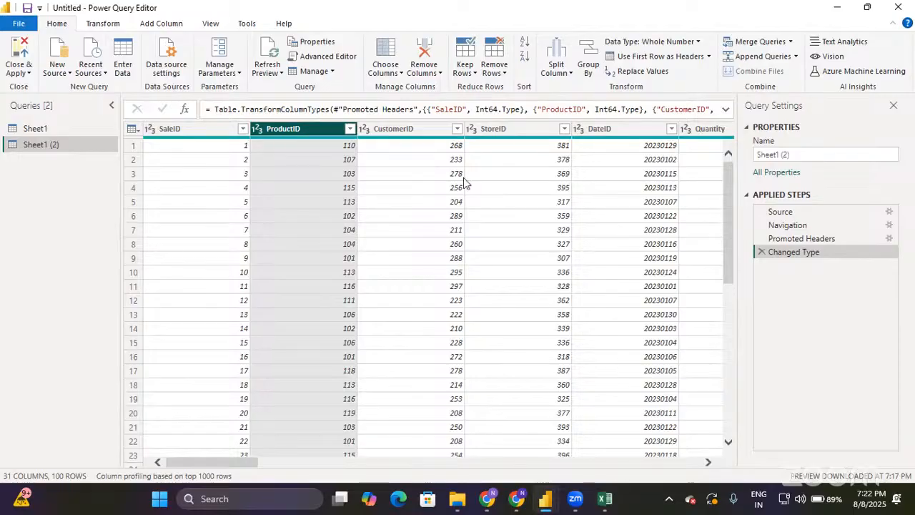
pyautogui.hscroll(6, 461, 179)
pyautogui.hscroll(2, 464, 182)
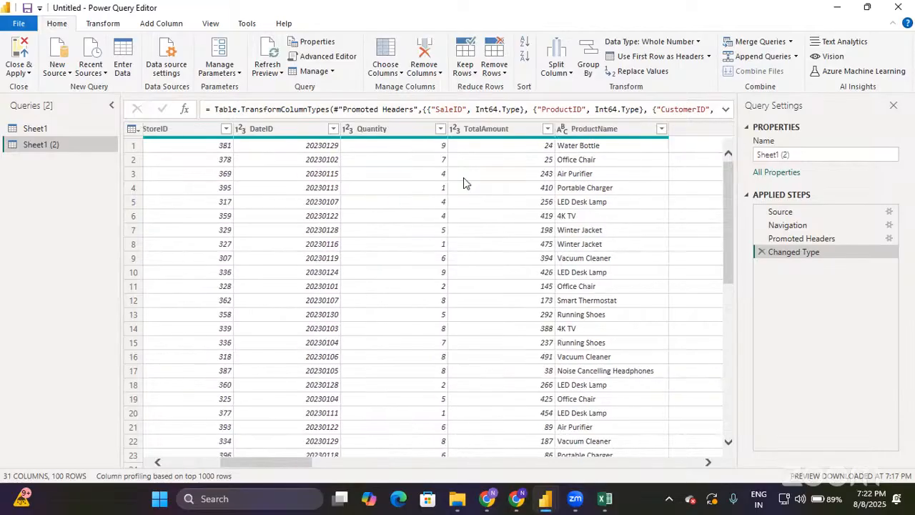
pyautogui.click(586, 129)
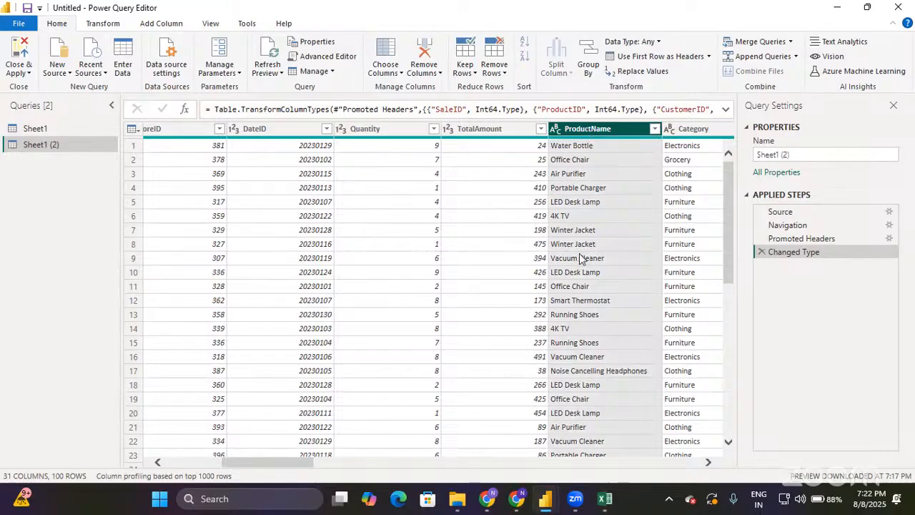
pyautogui.press('Left')
pyautogui.press('Left')
pyautogui.press('Left')
pyautogui.press('Left')
pyautogui.press('Left')
pyautogui.press('Left')
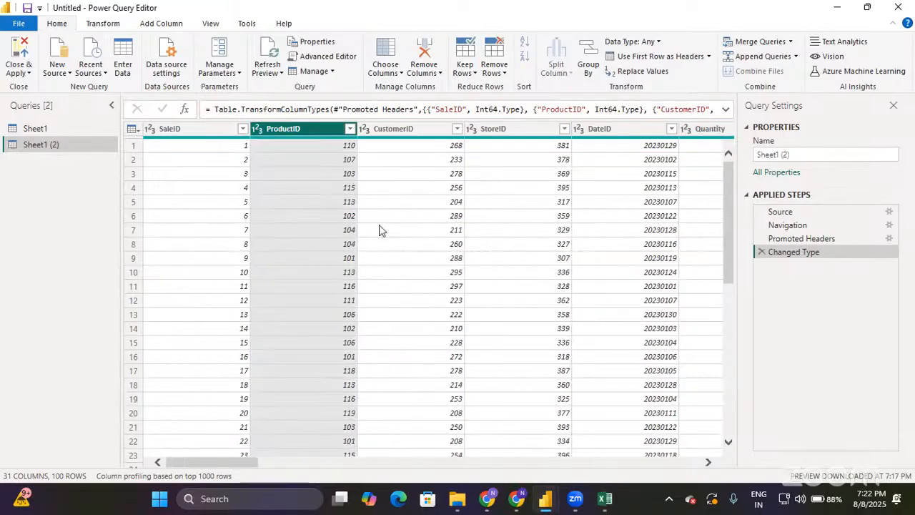
pyautogui.press('Right')
pyautogui.press('Right')
pyautogui.press('Right')
pyautogui.press('Right')
pyautogui.press('Right')
pyautogui.press('Right')
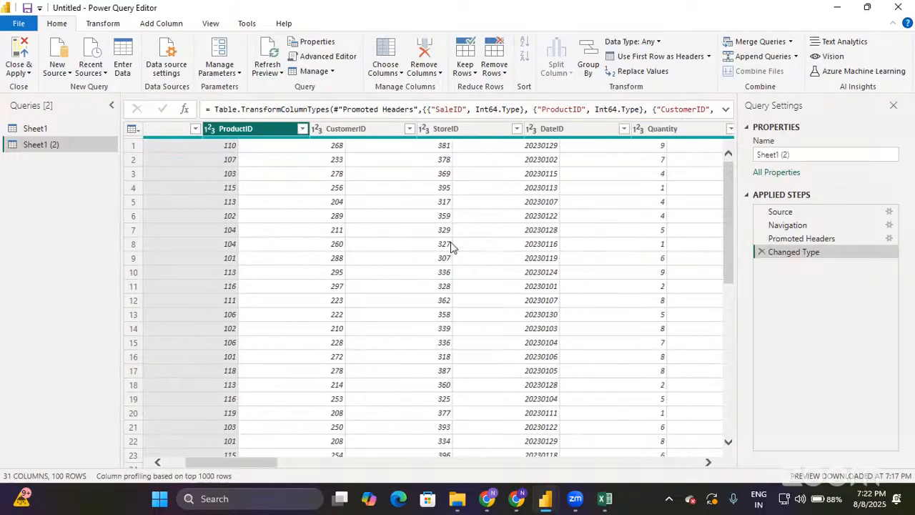
pyautogui.hscroll(3, 451, 248)
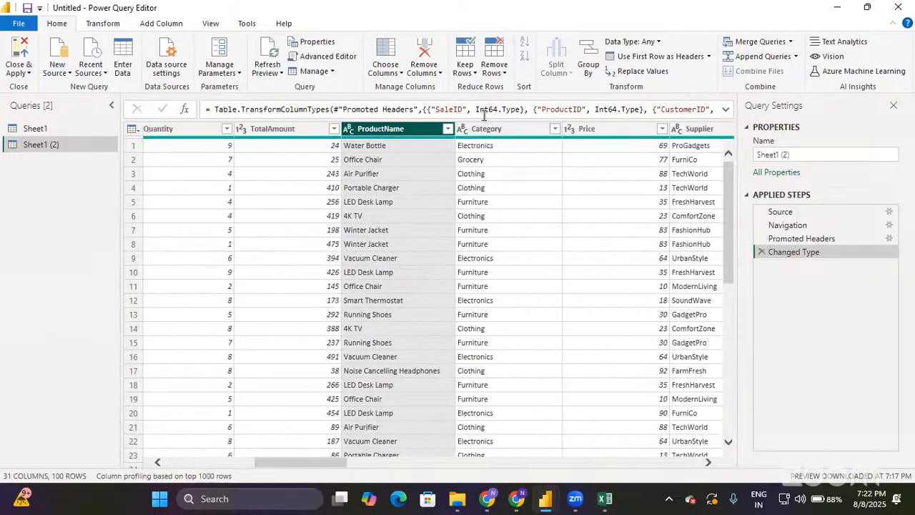
pyautogui.keyDown('ctrl'); pyautogui.click(486, 130); pyautogui.keyUp('ctrl')
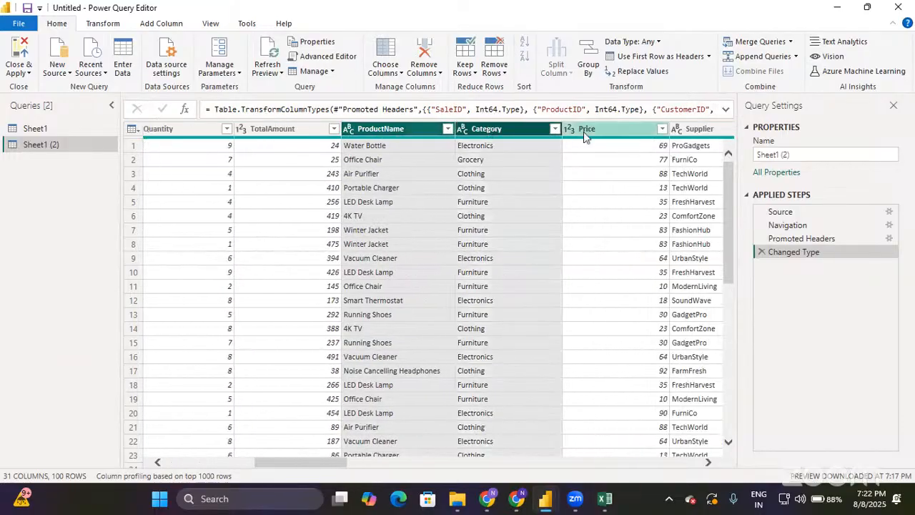
pyautogui.keyDown('ctrl'); pyautogui.click(584, 130); pyautogui.keyUp('ctrl')
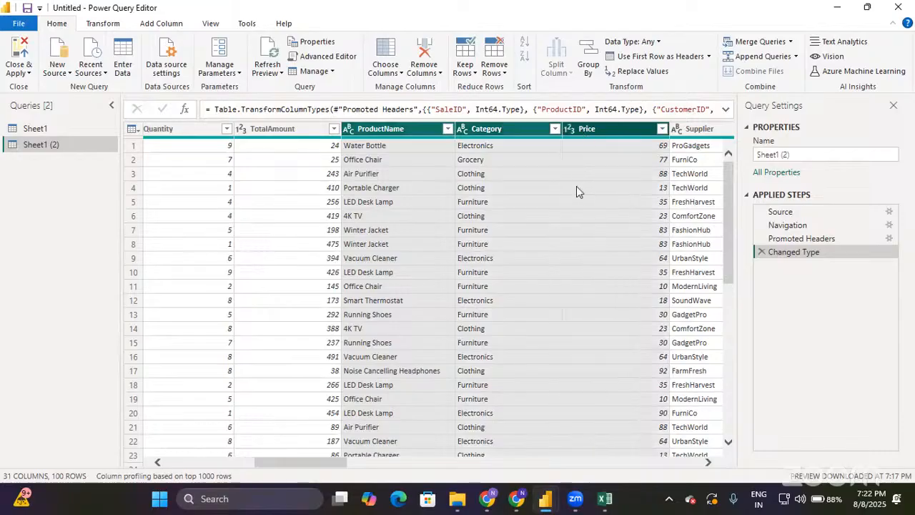
pyautogui.hscroll(2, 577, 186)
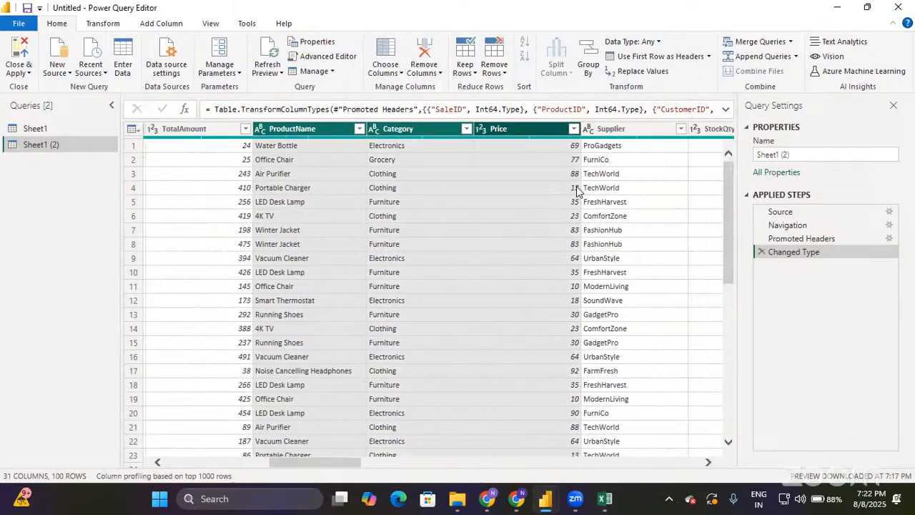
pyautogui.keyDown('ctrl'); pyautogui.click(611, 131); pyautogui.keyUp('ctrl')
pyautogui.hscroll(4, 589, 241)
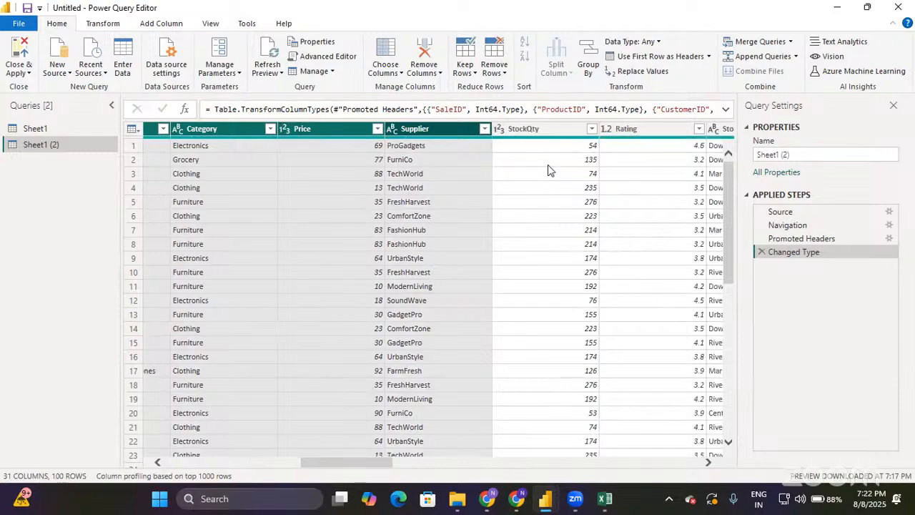
pyautogui.keyDown('ctrl'); pyautogui.click(533, 130); pyautogui.keyUp('ctrl')
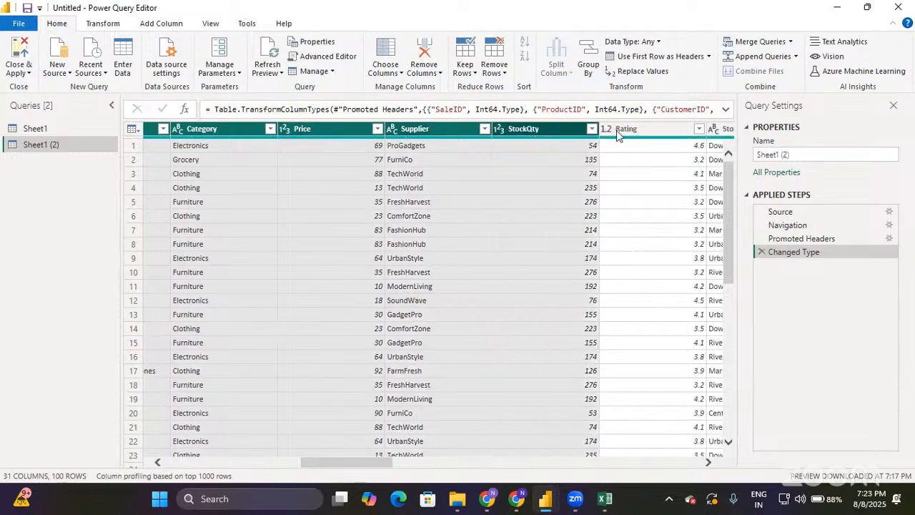
pyautogui.keyDown('ctrl'); pyautogui.click(642, 130); pyautogui.keyUp('ctrl')
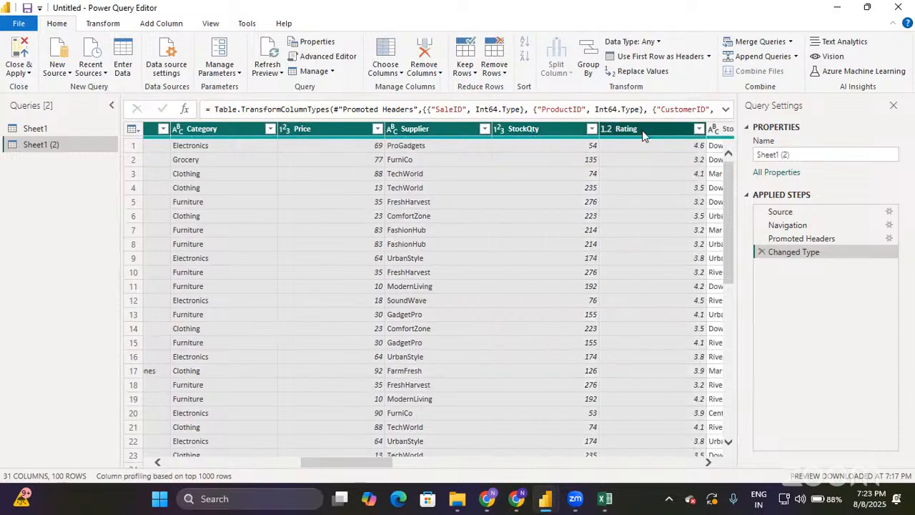
pyautogui.hscroll(2, 634, 188)
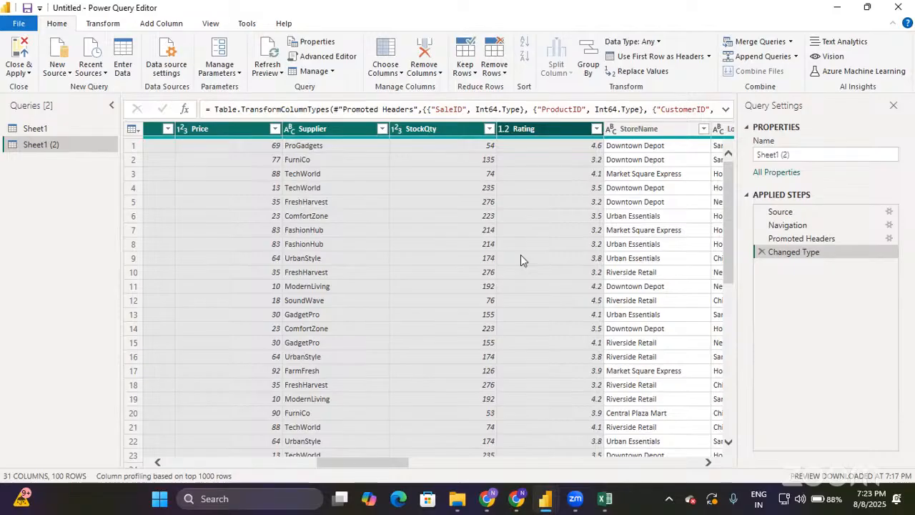
pyautogui.hscroll(-8, 521, 260)
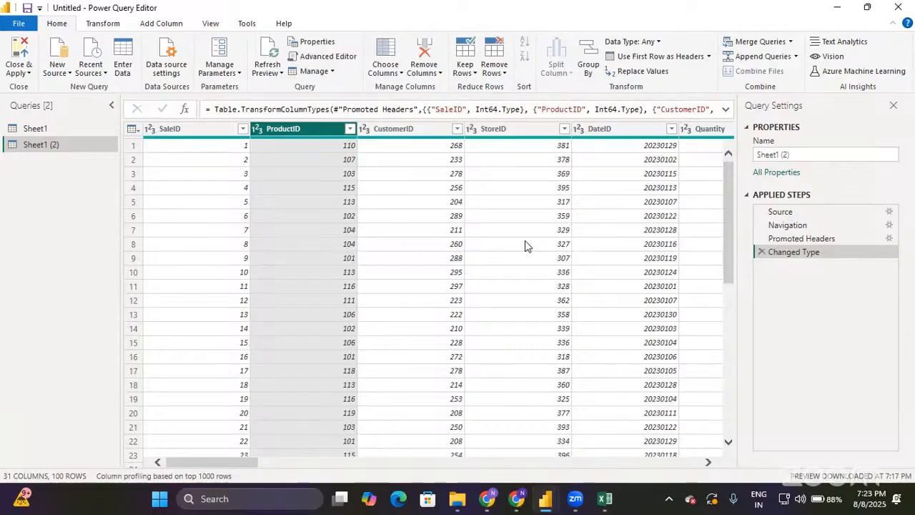
pyautogui.click(432, 77)
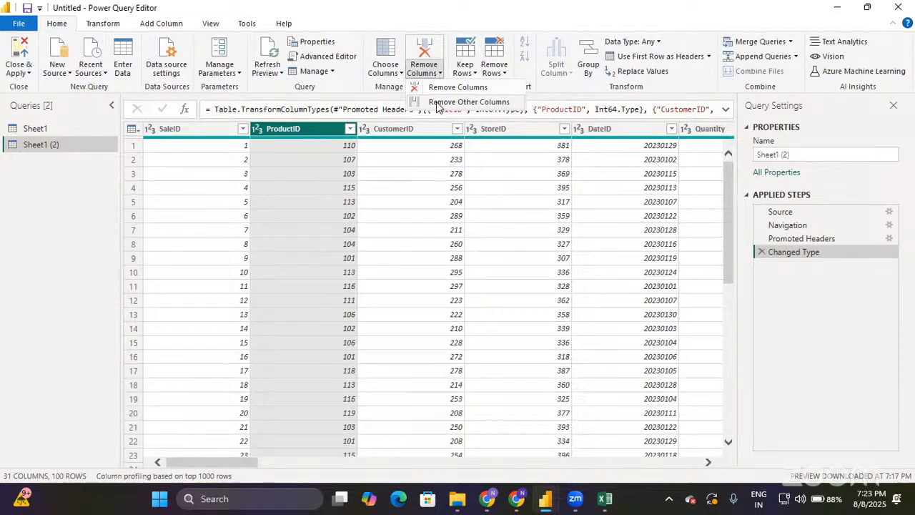
pyautogui.click(437, 104)
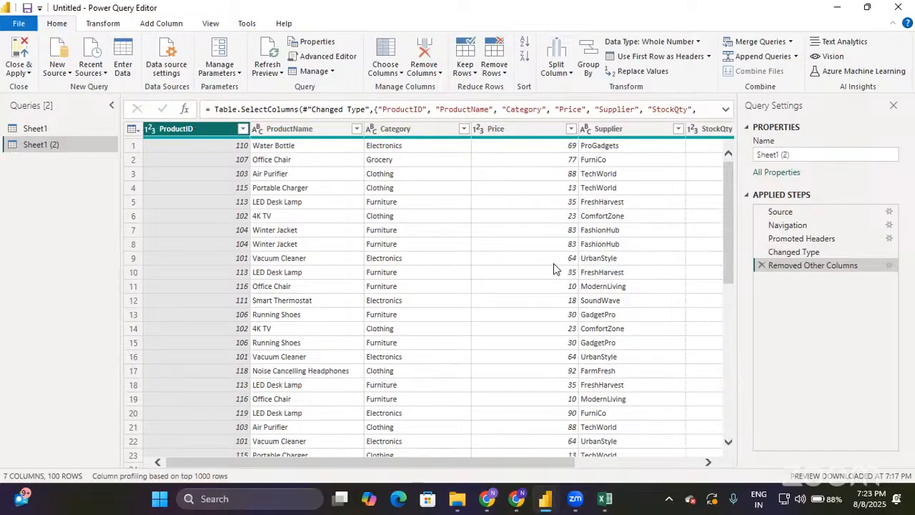
# Step: Look through the remaining columns of Sheet1 (2) from ProductID to Rating and check its rows for repeated products
pyautogui.hscroll(3, 554, 268)
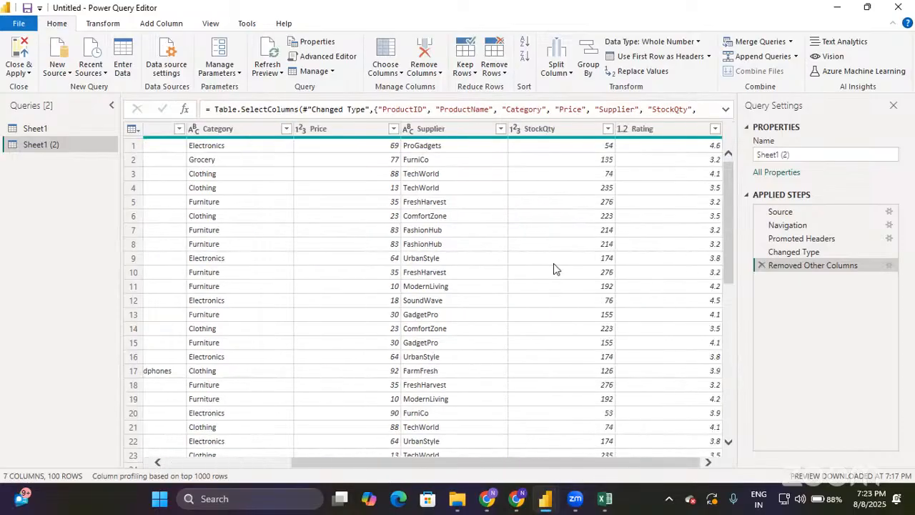
pyautogui.hscroll(-3, 553, 269)
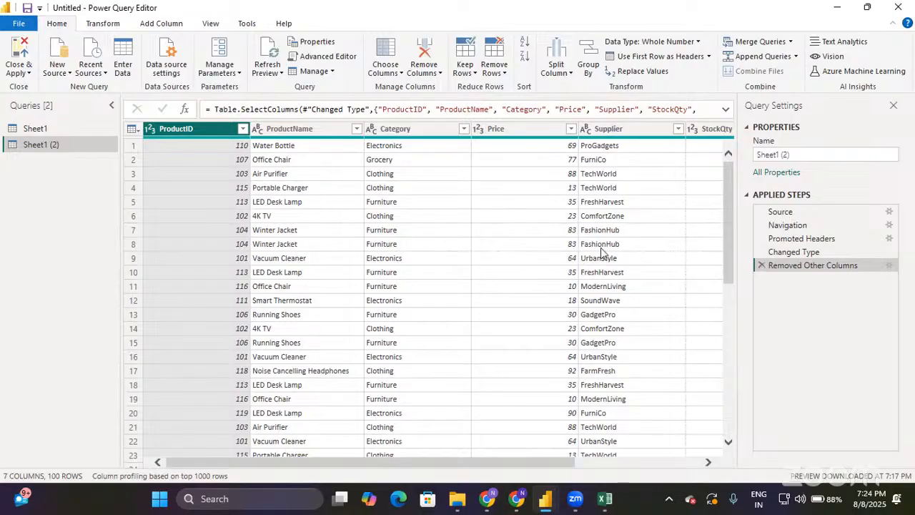
pyautogui.hscroll(5, 600, 252)
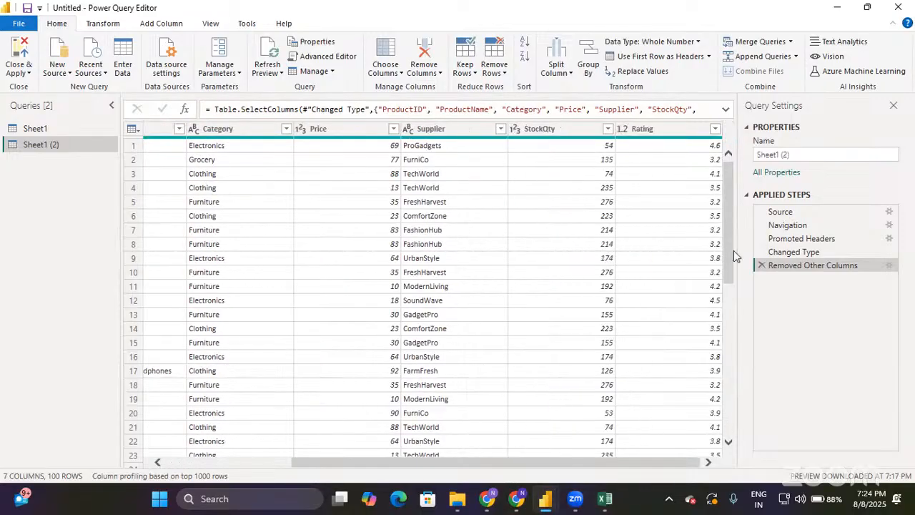
pyautogui.hscroll(-5, 507, 300)
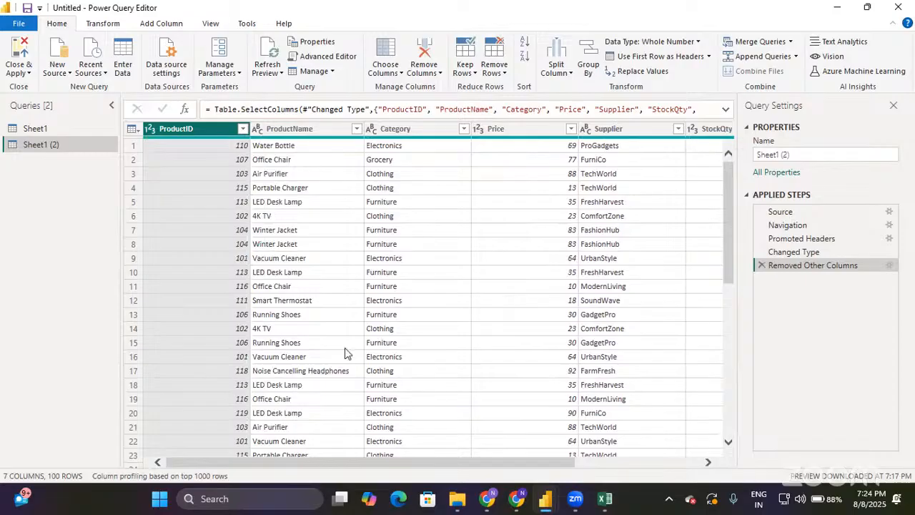
pyautogui.scroll(-4, 345, 352)
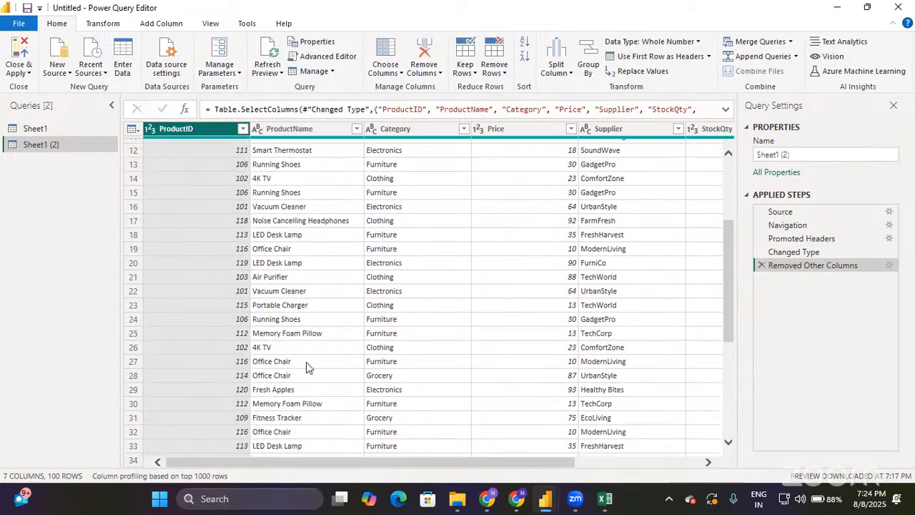
# Step: Remove the duplicate rows from Sheet1 (2) based on the ProductID column and check the remaining product rows
pyautogui.scroll(-2, 306, 365)
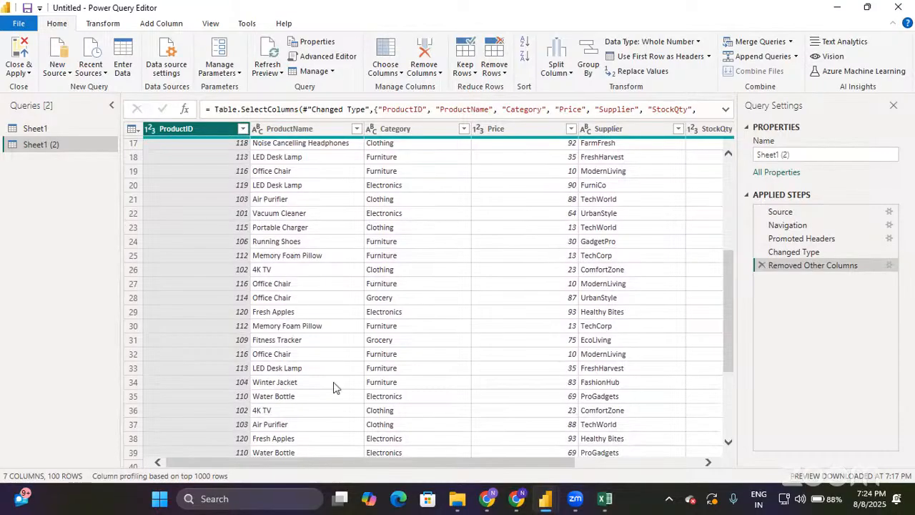
pyautogui.scroll(-4, 300, 408)
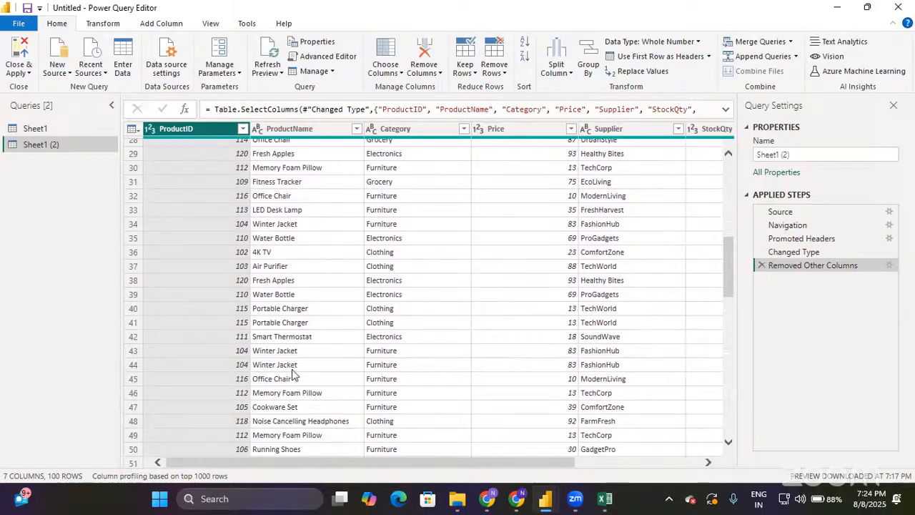
pyautogui.scroll(9, 293, 373)
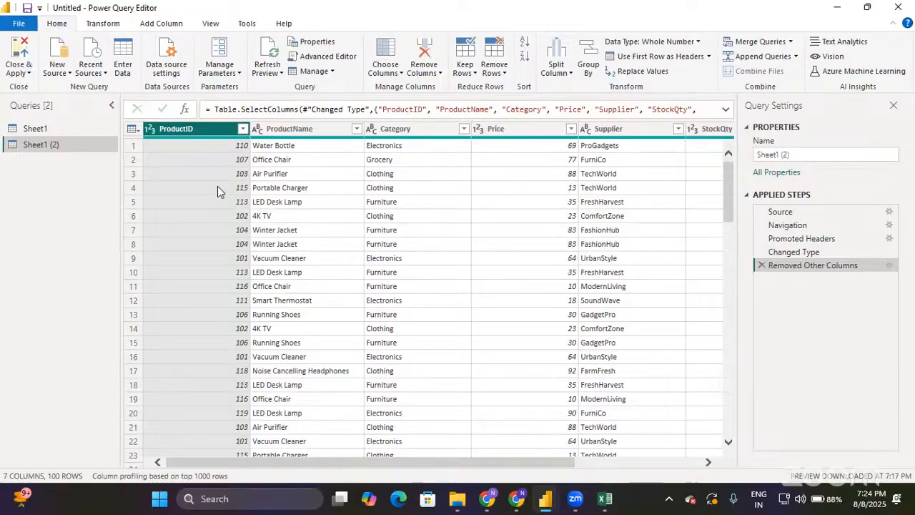
pyautogui.moveTo(201, 142)
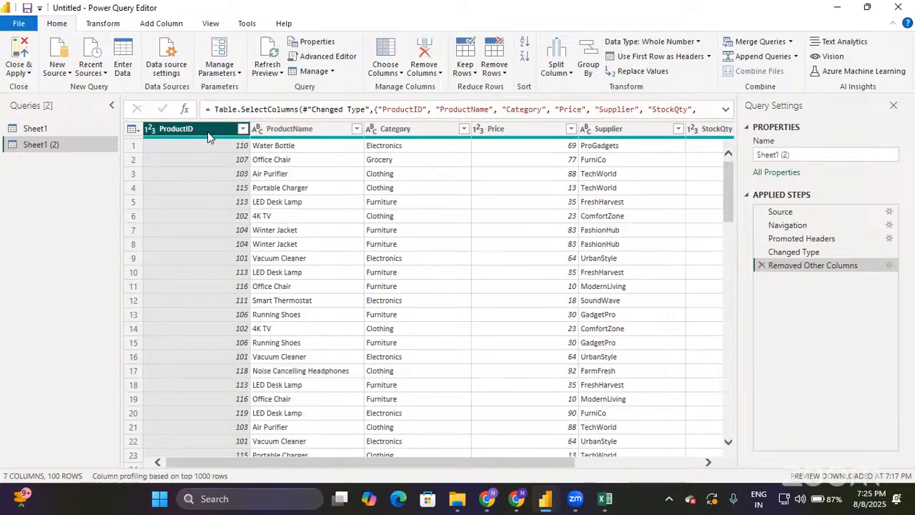
pyautogui.rightClick(207, 132)
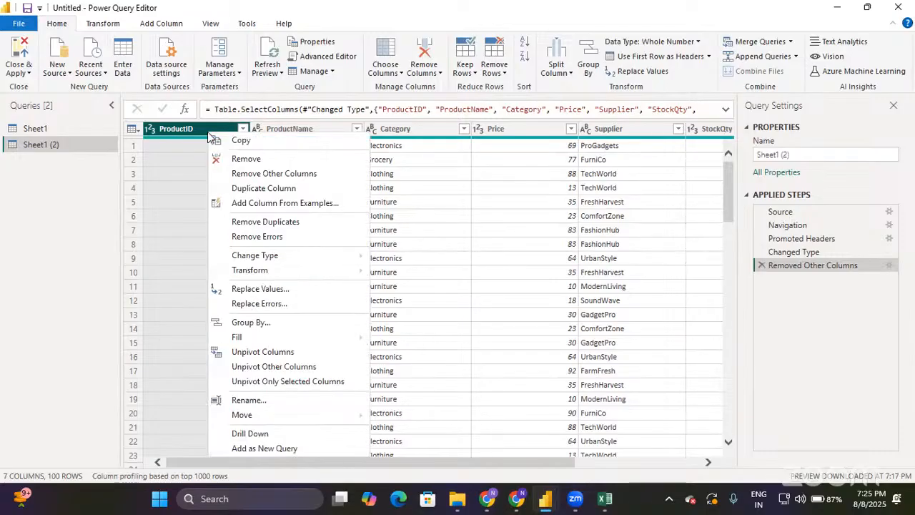
pyautogui.click(257, 222)
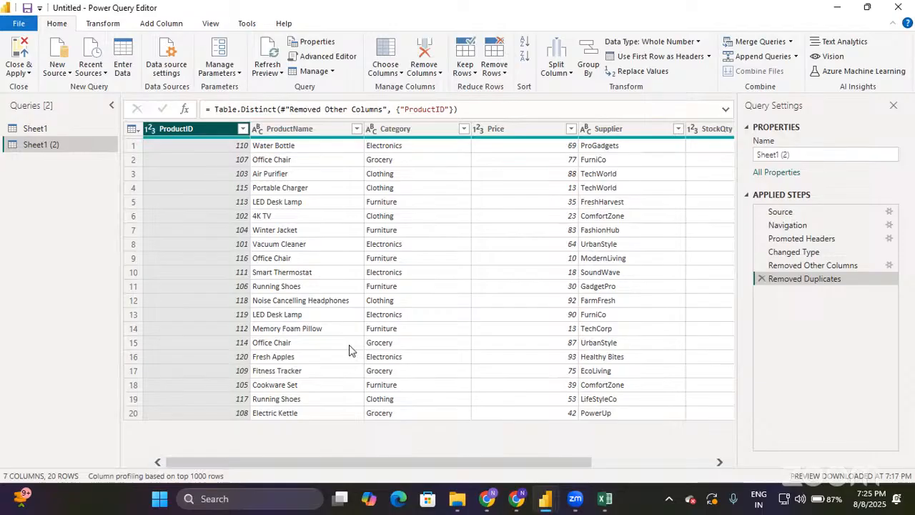
pyautogui.hscroll(3, 472, 396)
pyautogui.hscroll(-3, 472, 399)
pyautogui.hscroll(3, 472, 399)
pyautogui.hscroll(-3, 472, 399)
# Step: Rename the query Sheet1 (2) as Product Table
pyautogui.click(45, 129)
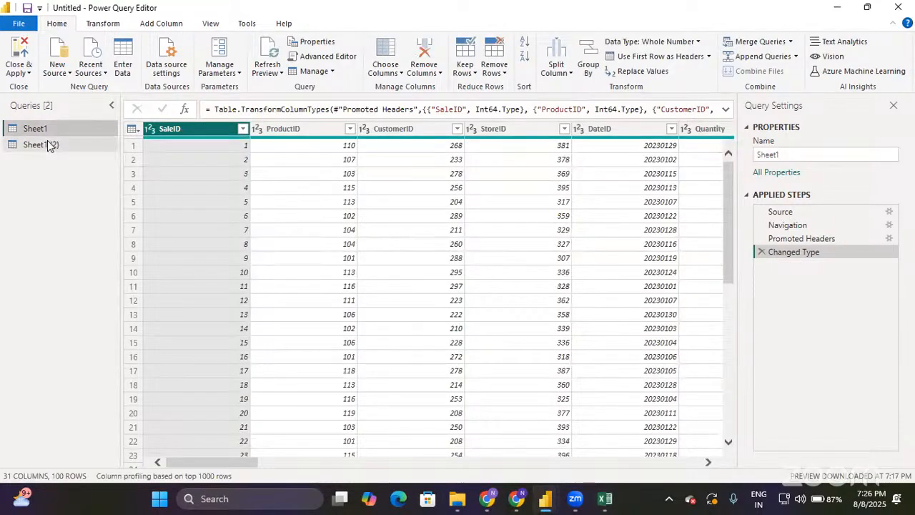
pyautogui.doubleClick(47, 144)
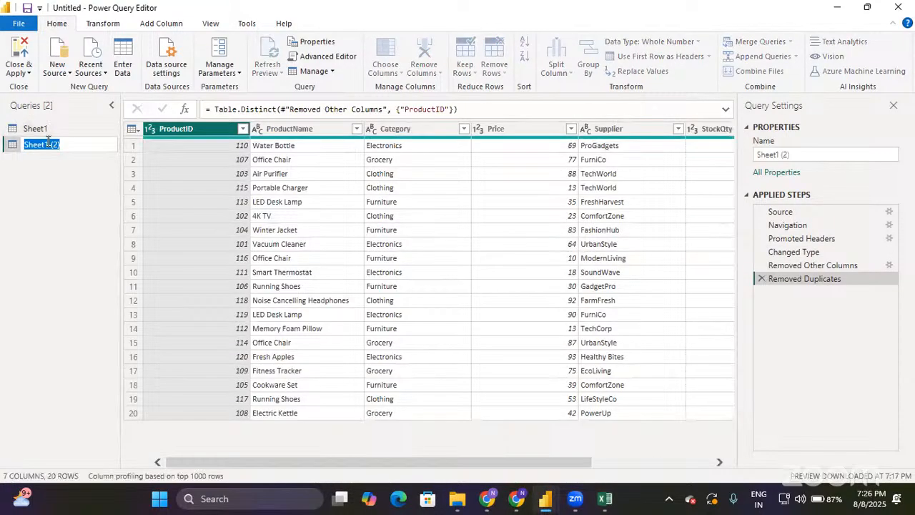
pyautogui.write('Prod')
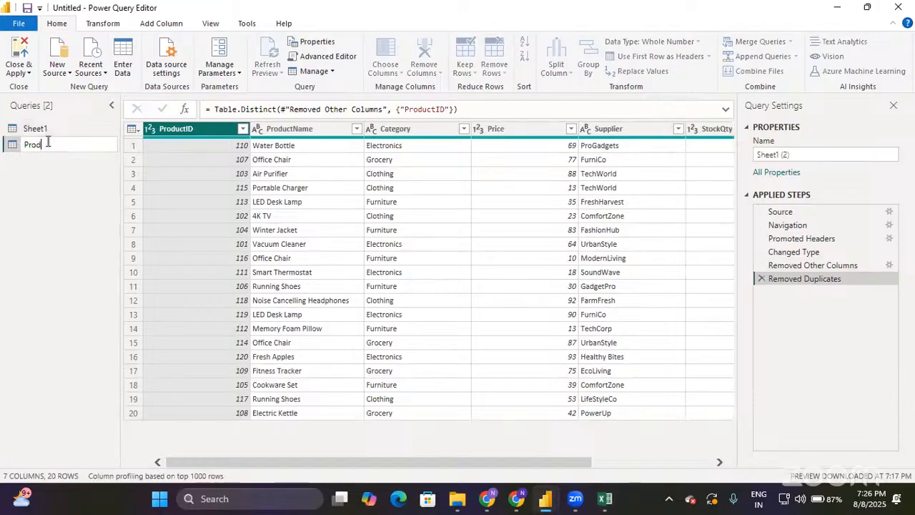
pyautogui.write('uct Table')
pyautogui.press('Return')
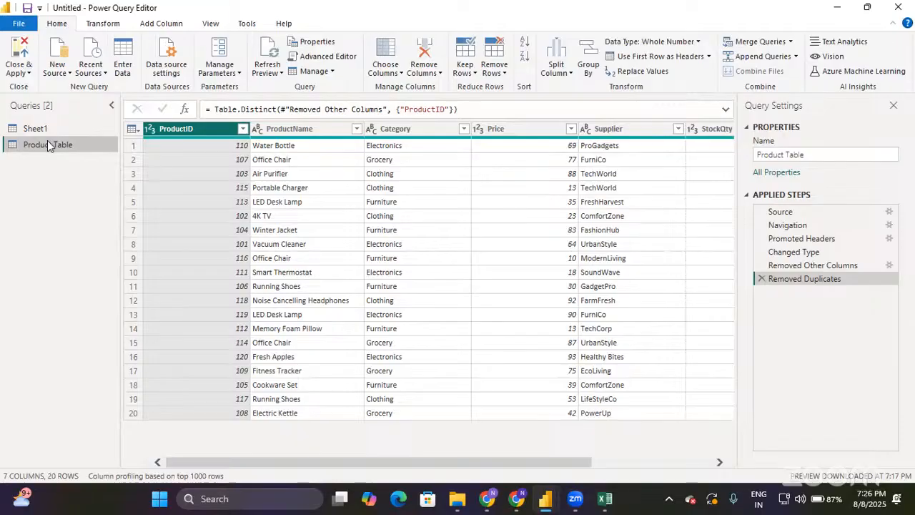
# Step: Duplicate the Sheet1 query as the basis for a customer table
pyautogui.click(39, 129)
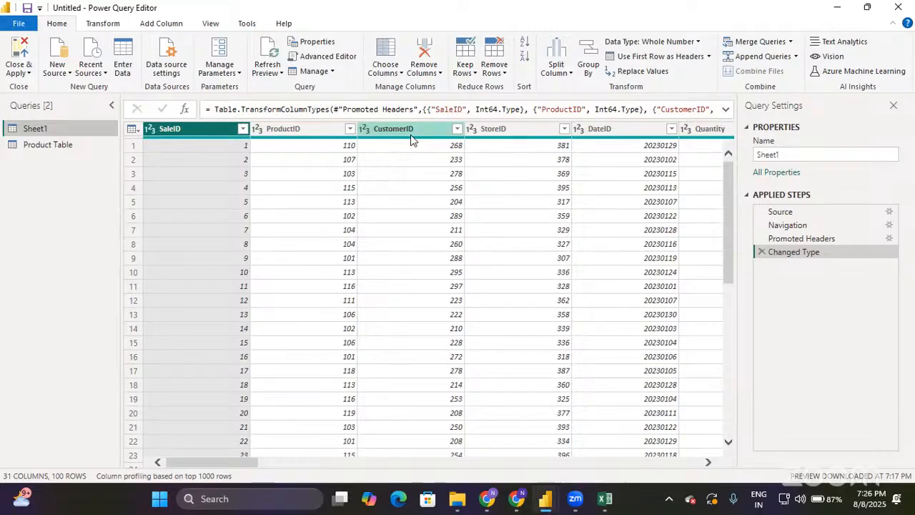
pyautogui.rightClick(45, 131)
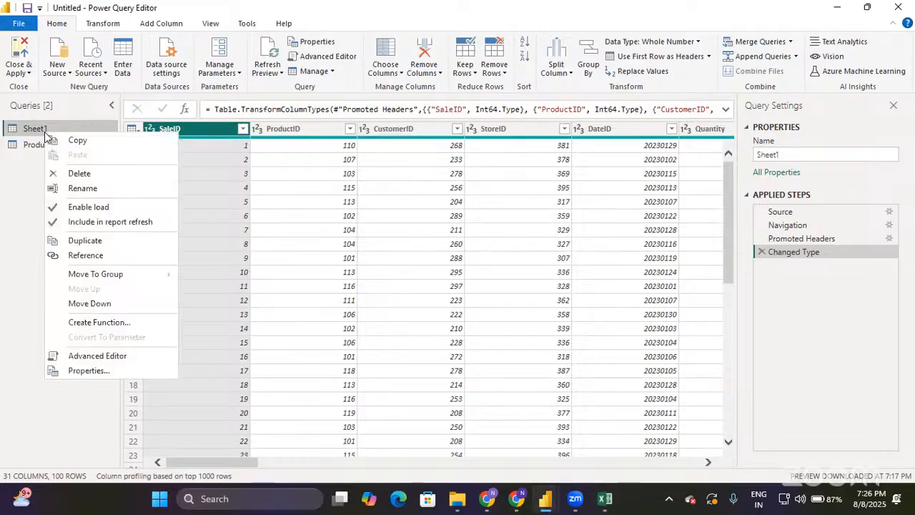
pyautogui.click(93, 242)
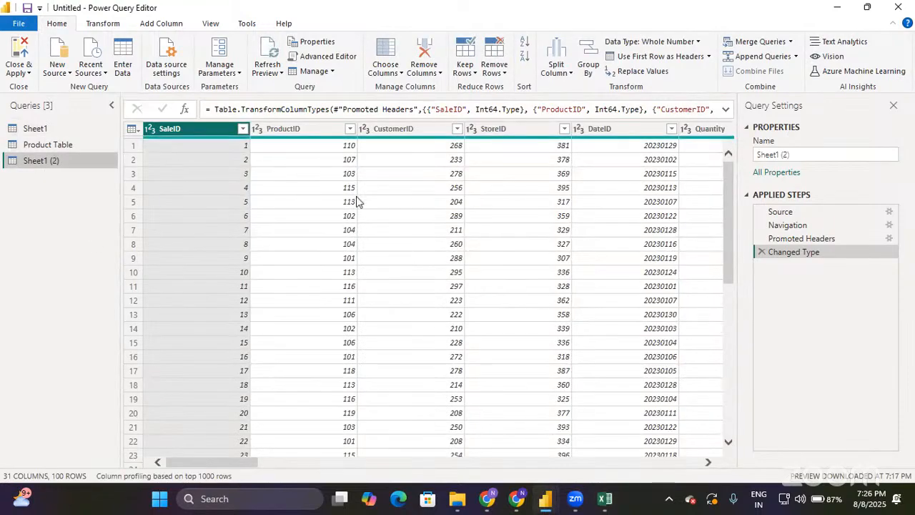
# Step: In the new Sheet1 (2), keep only CustomerID, CustomerName, Gender, Age, City, MembershipLevel and SpendingScore, removing all other columns
pyautogui.click(397, 133)
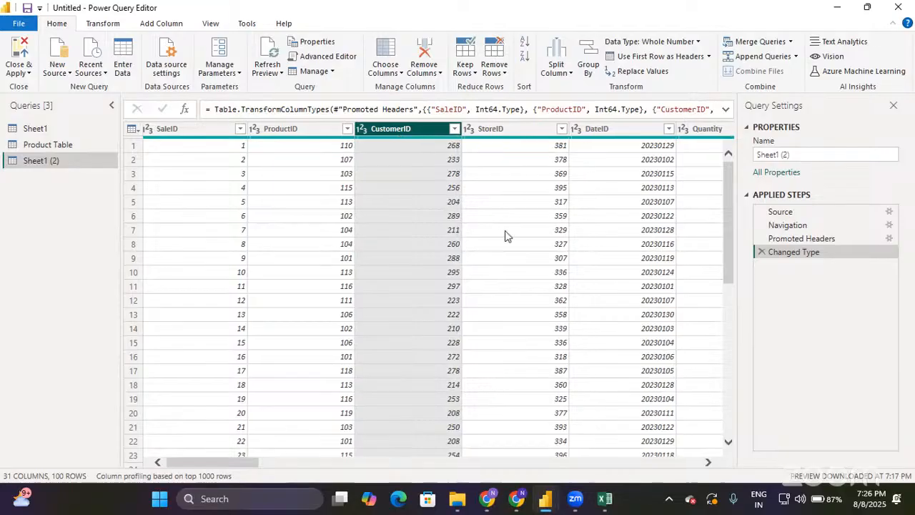
pyautogui.hscroll(5, 506, 234)
pyautogui.hscroll(8, 505, 232)
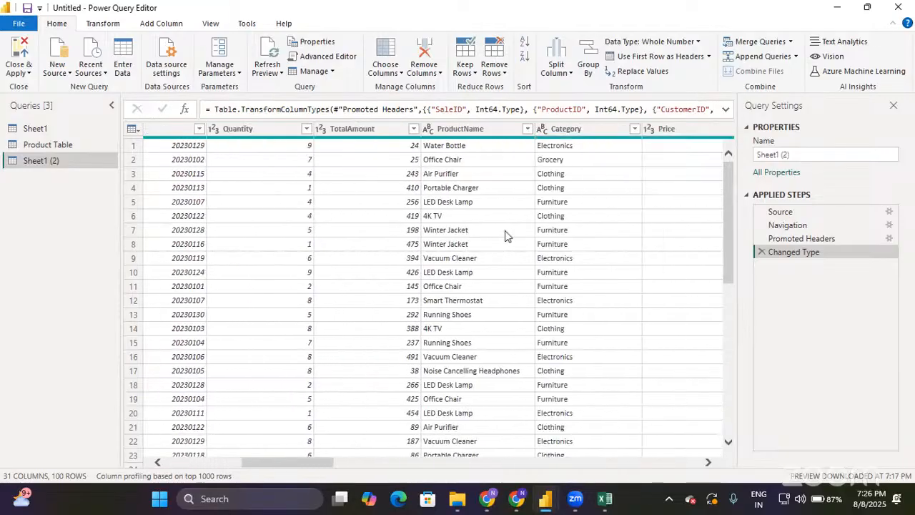
pyautogui.hscroll(5, 505, 236)
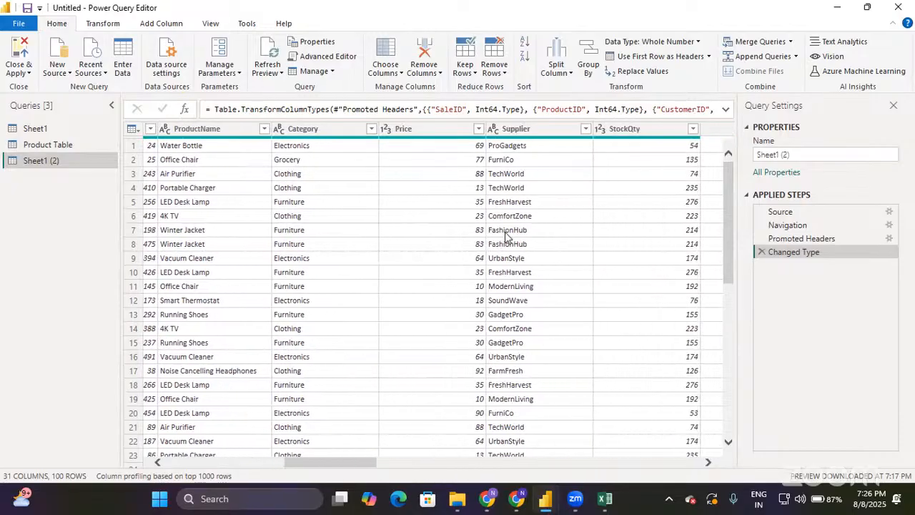
pyautogui.hscroll(5, 505, 232)
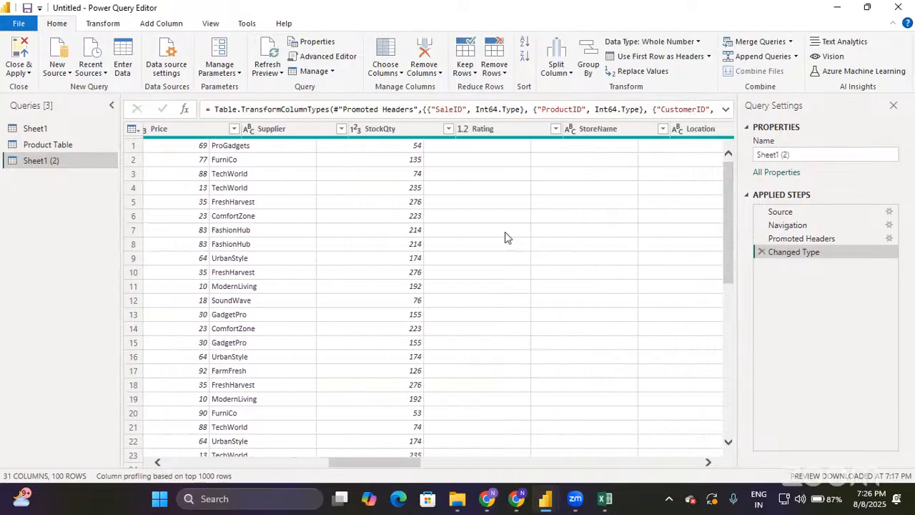
pyautogui.hscroll(4, 505, 233)
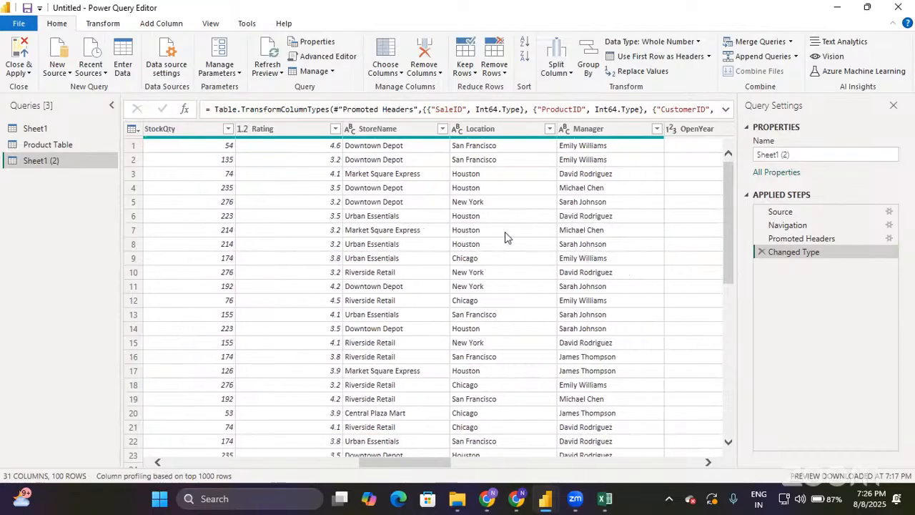
pyautogui.hscroll(4, 505, 231)
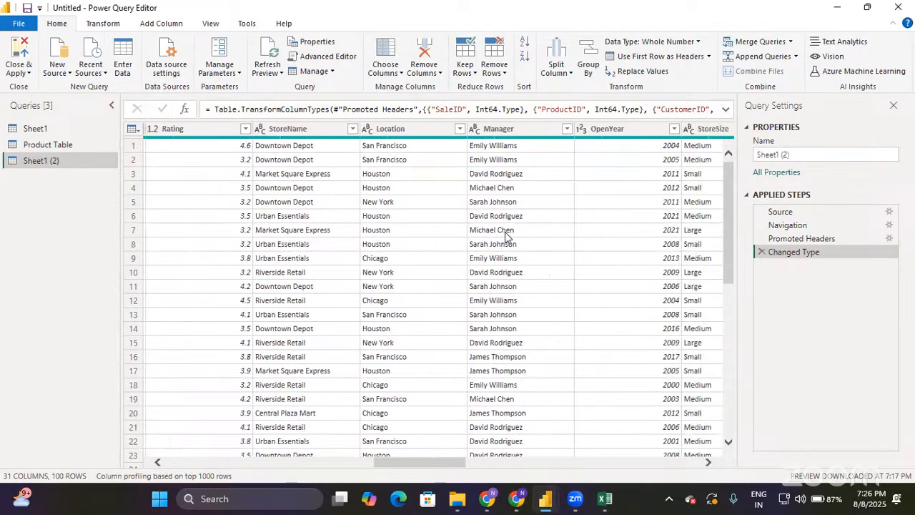
pyautogui.hscroll(6, 504, 237)
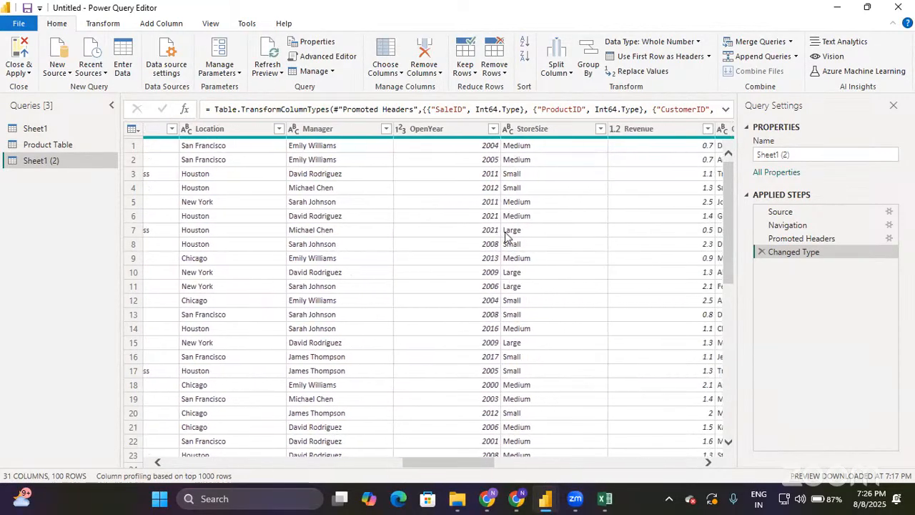
pyautogui.hscroll(1, 505, 232)
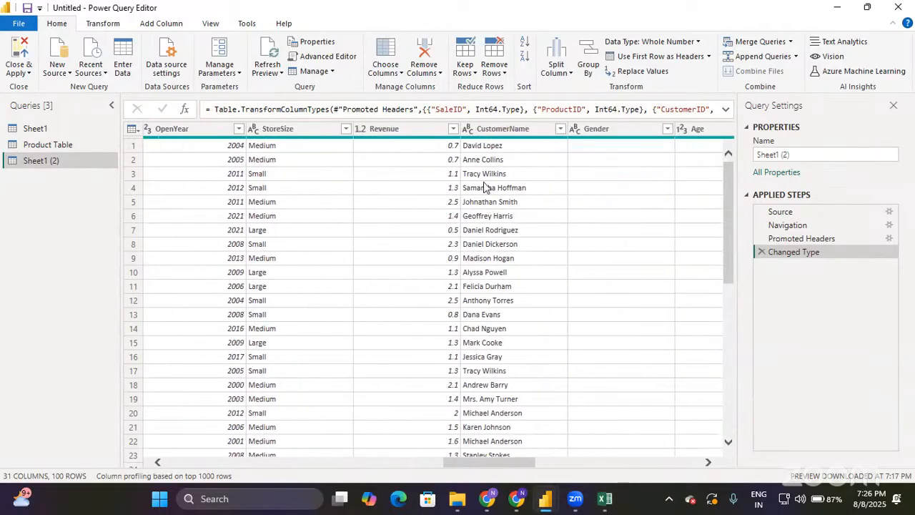
pyautogui.click(496, 136)
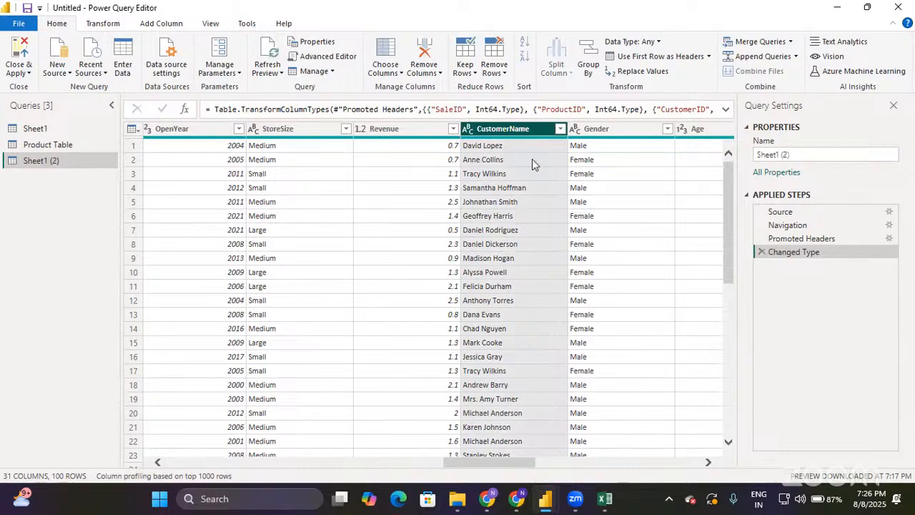
pyautogui.click(588, 136)
pyautogui.hscroll(6, 568, 209)
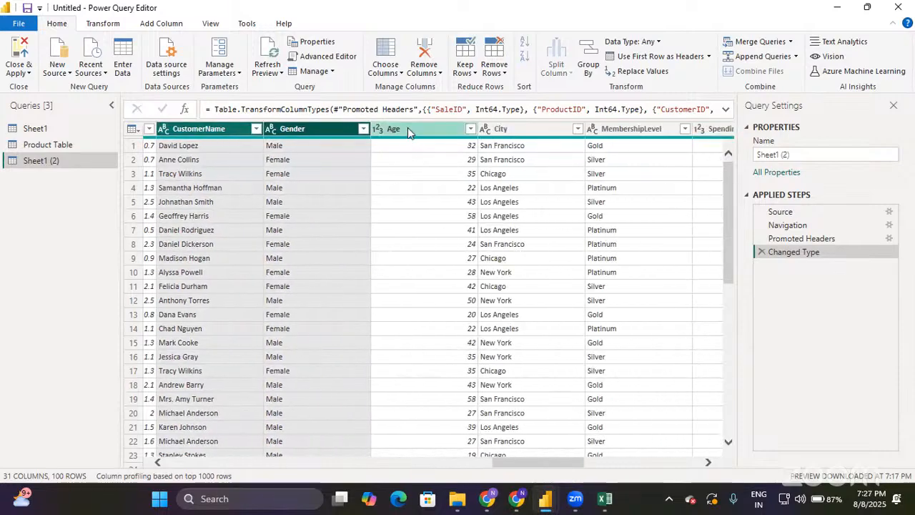
pyautogui.keyDown('ctrl'); pyautogui.click(410, 133); pyautogui.keyUp('ctrl')
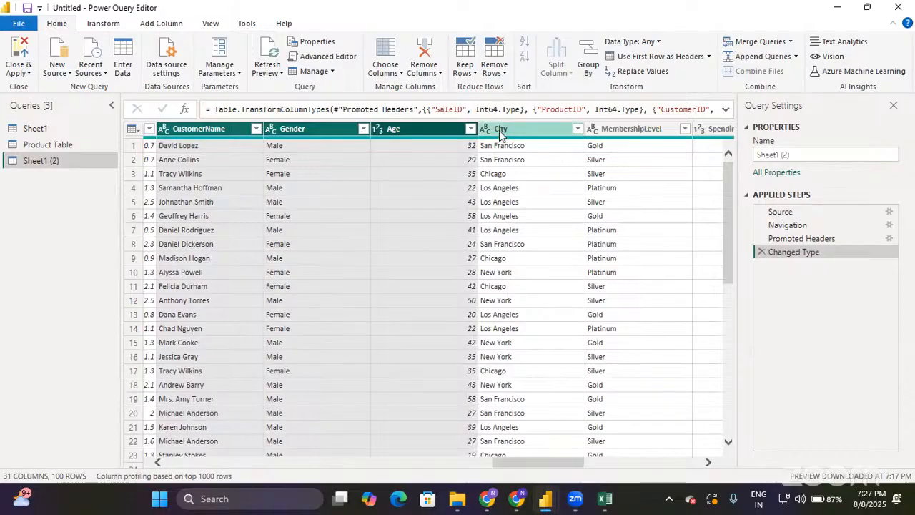
pyautogui.keyDown('ctrl'); pyautogui.click(501, 133); pyautogui.keyUp('ctrl')
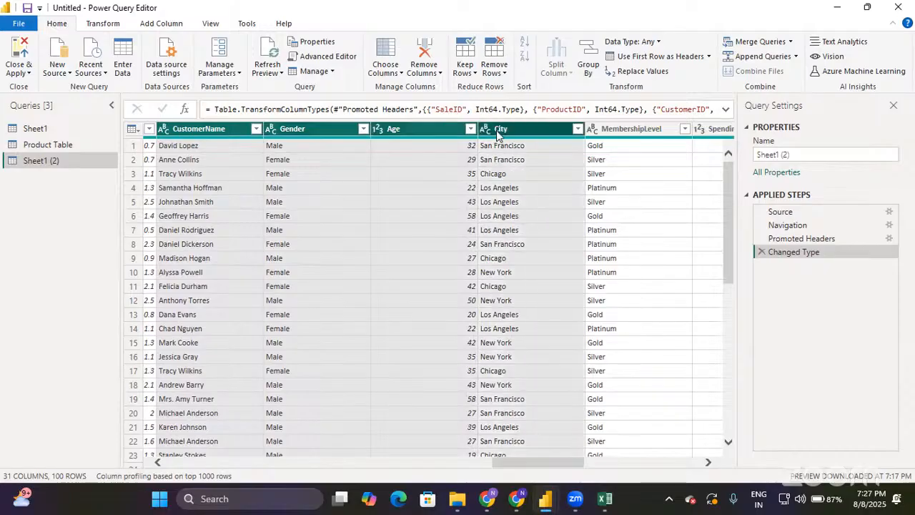
pyautogui.keyDown('ctrl'); pyautogui.click(621, 130); pyautogui.keyUp('ctrl')
pyautogui.hscroll(3, 602, 236)
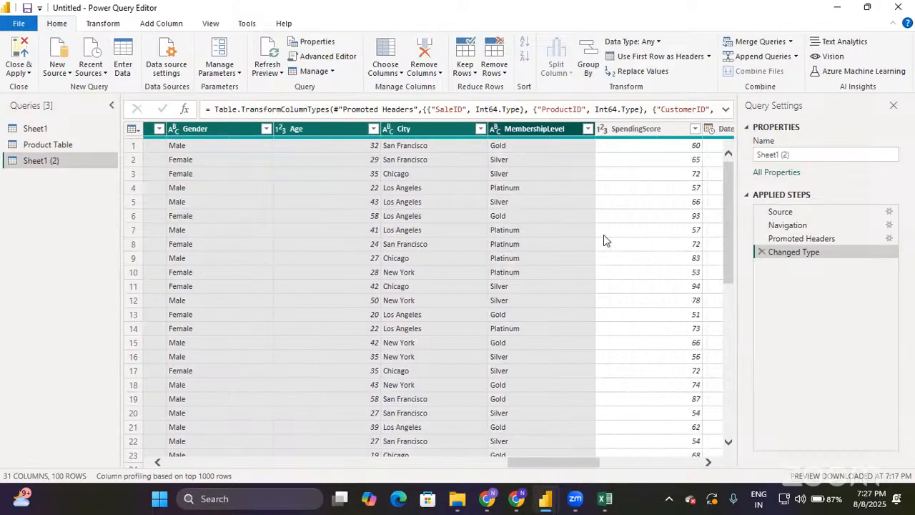
pyautogui.keyDown('ctrl'); pyautogui.click(629, 132); pyautogui.keyUp('ctrl')
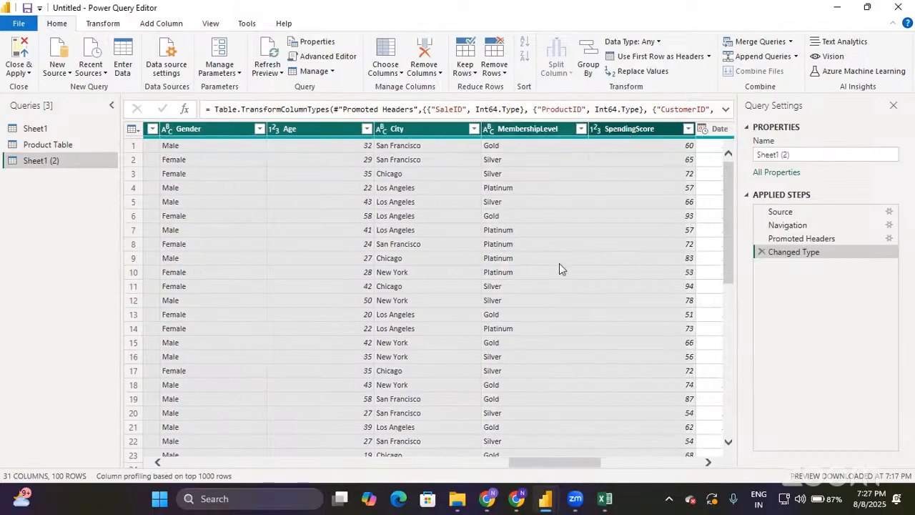
pyautogui.hscroll(-3, 559, 266)
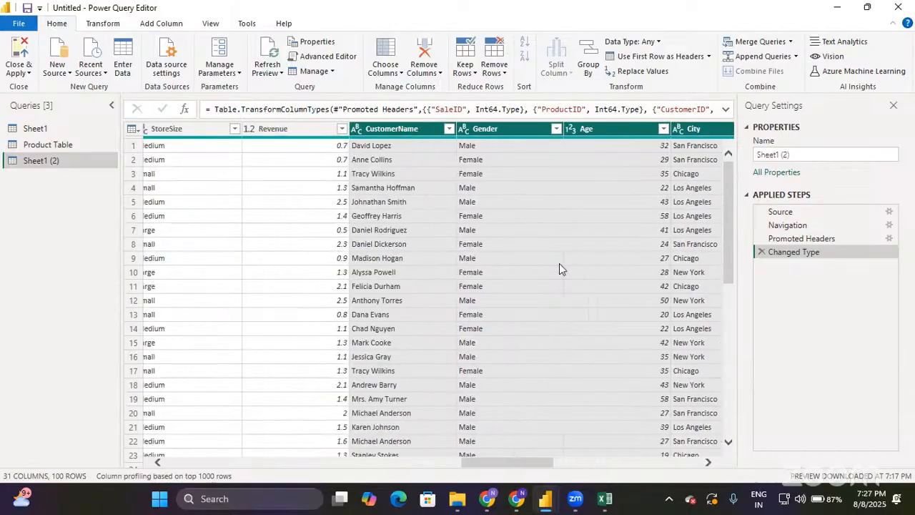
pyautogui.hscroll(-10, 559, 268)
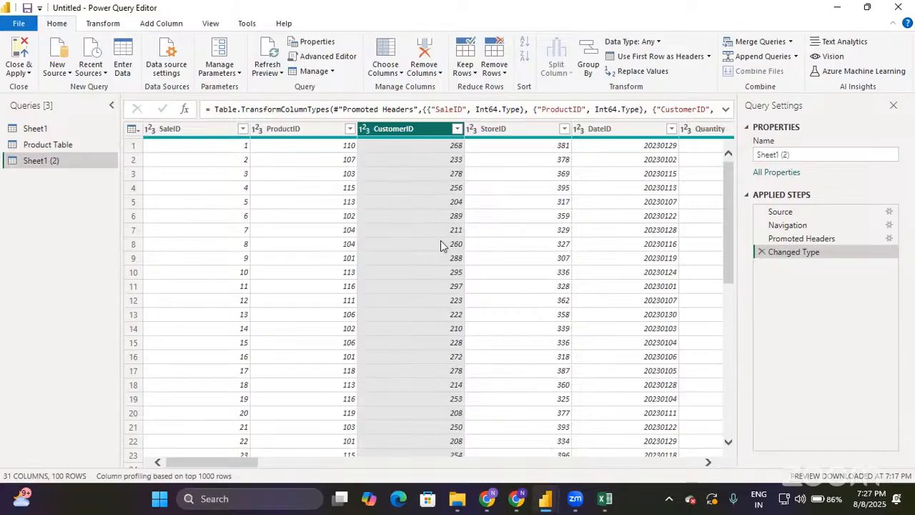
pyautogui.click(434, 75)
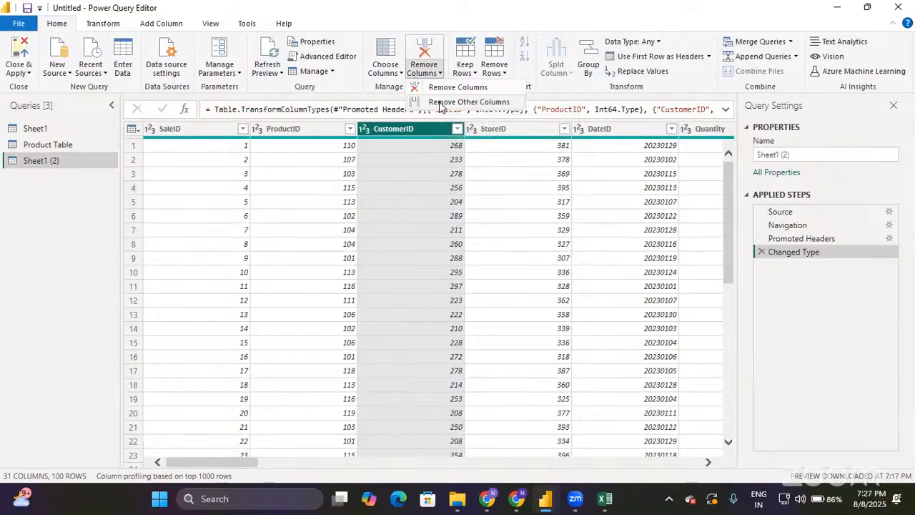
pyautogui.click(440, 102)
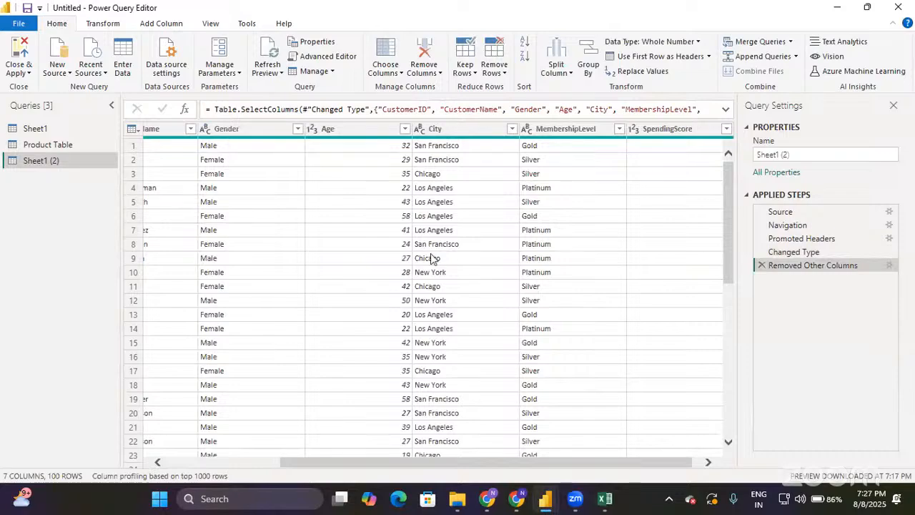
# Step: Remove the duplicate rows from Sheet1 (2) based on the CustomerID column
pyautogui.hscroll(-5, 425, 253)
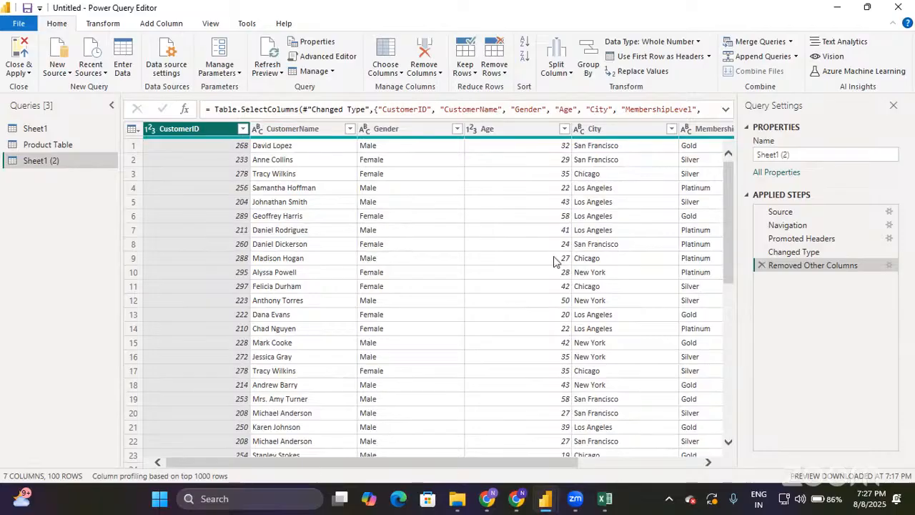
pyautogui.hscroll(3, 553, 259)
pyautogui.hscroll(-3, 554, 259)
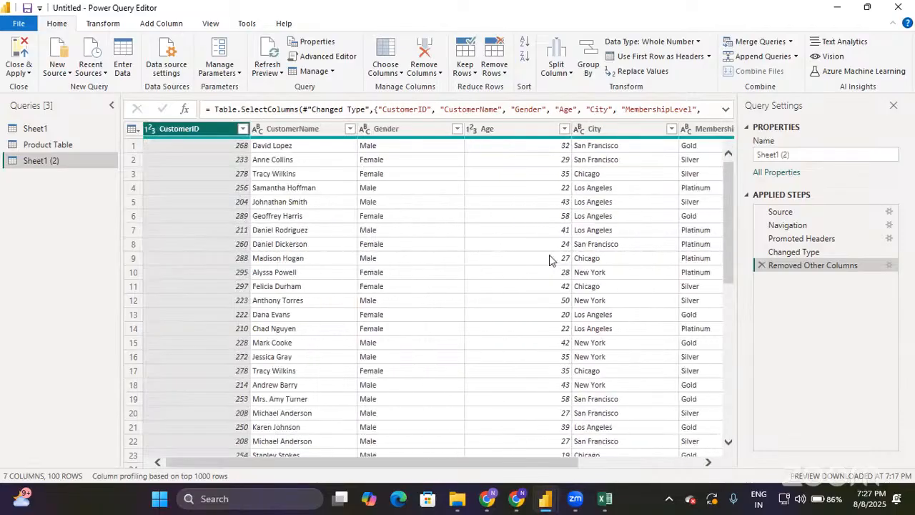
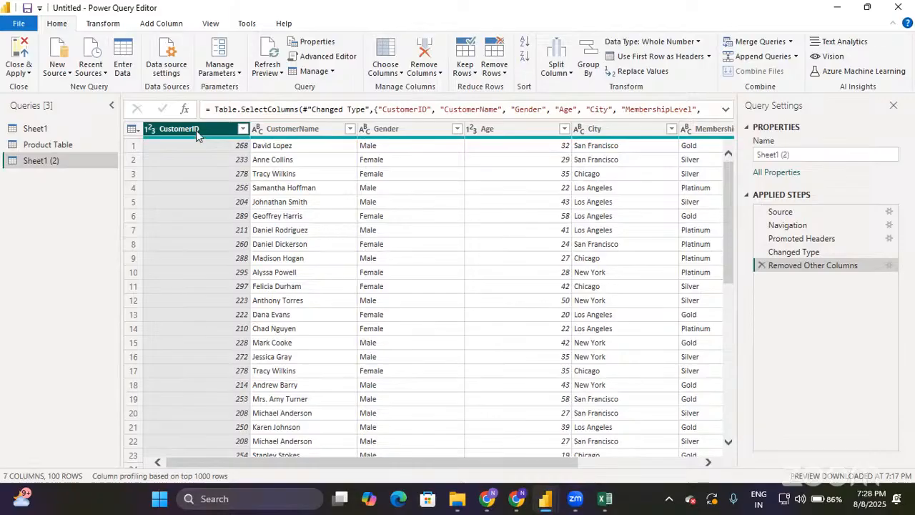
pyautogui.rightClick(201, 129)
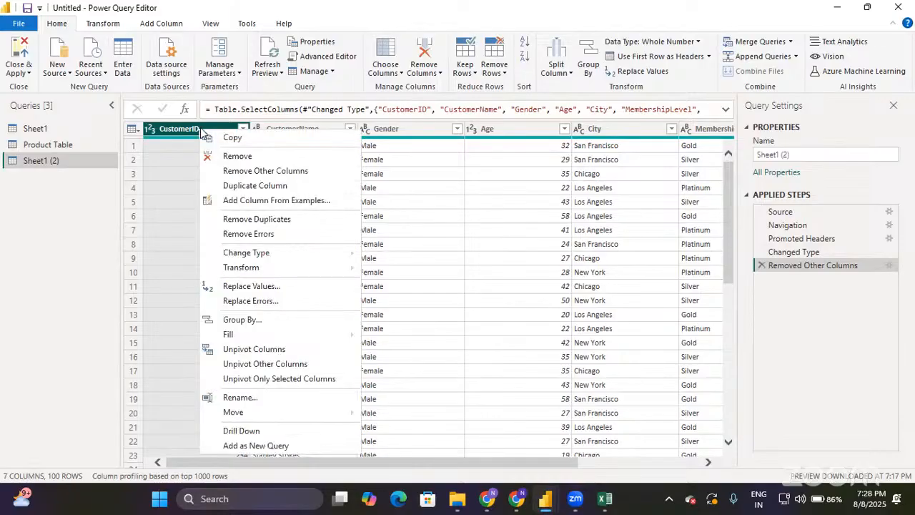
pyautogui.click(226, 220)
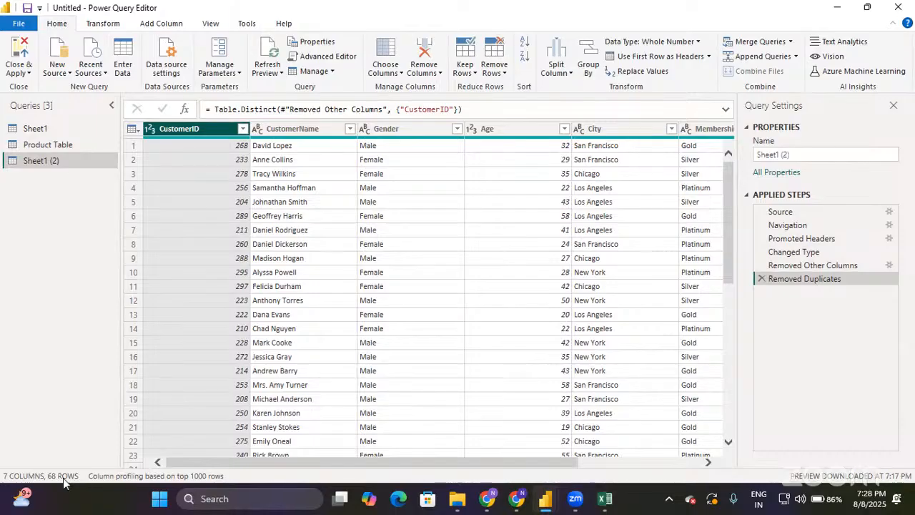
# Step: Rename the query Sheet1 (2) as Customer Table
pyautogui.doubleClick(51, 155)
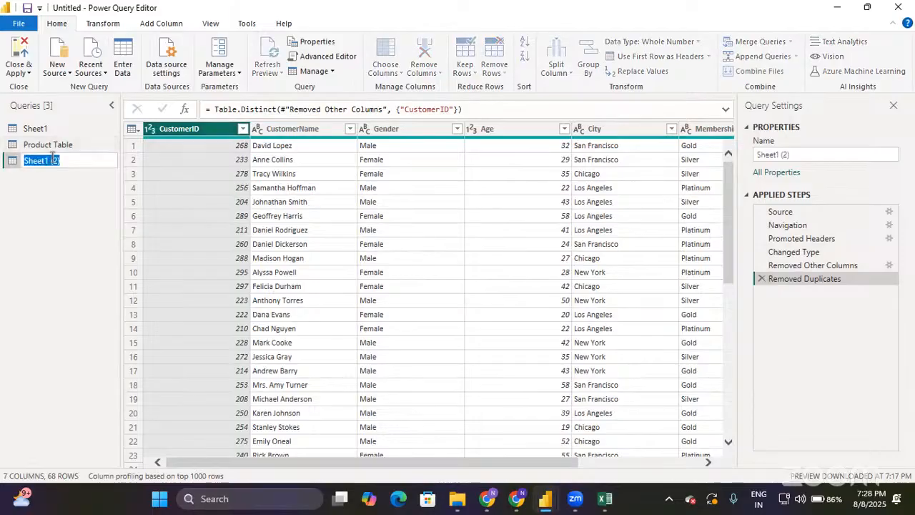
pyautogui.write('Cust')
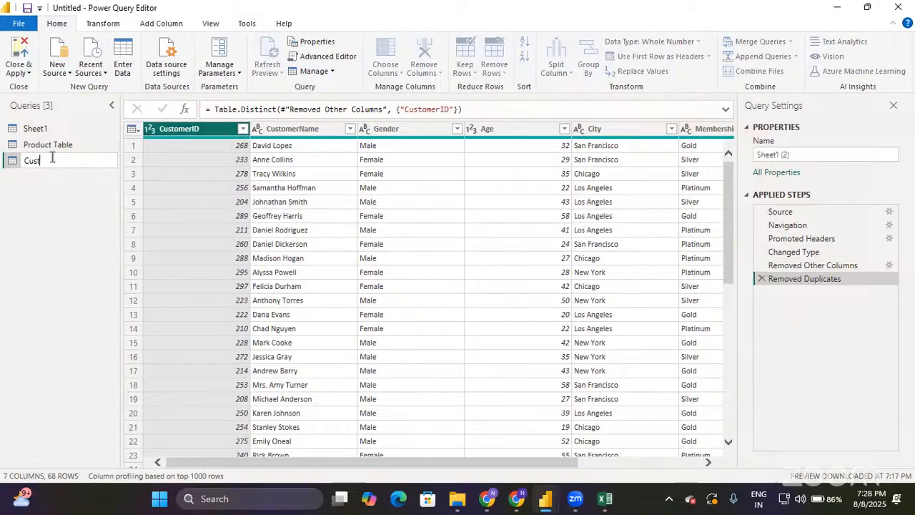
pyautogui.write('omer Table')
pyautogui.press('Return')
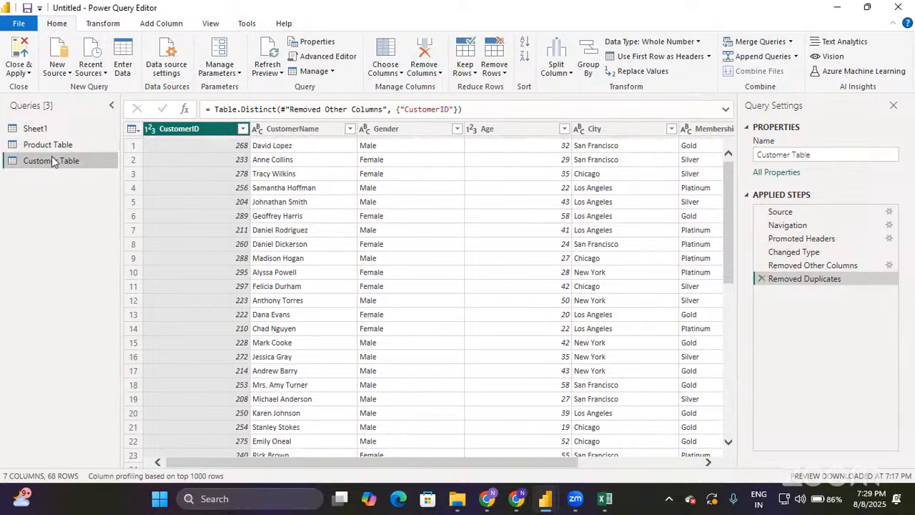
# Step: Duplicate the Sheet1 query as the basis for a store table
pyautogui.click(34, 128)
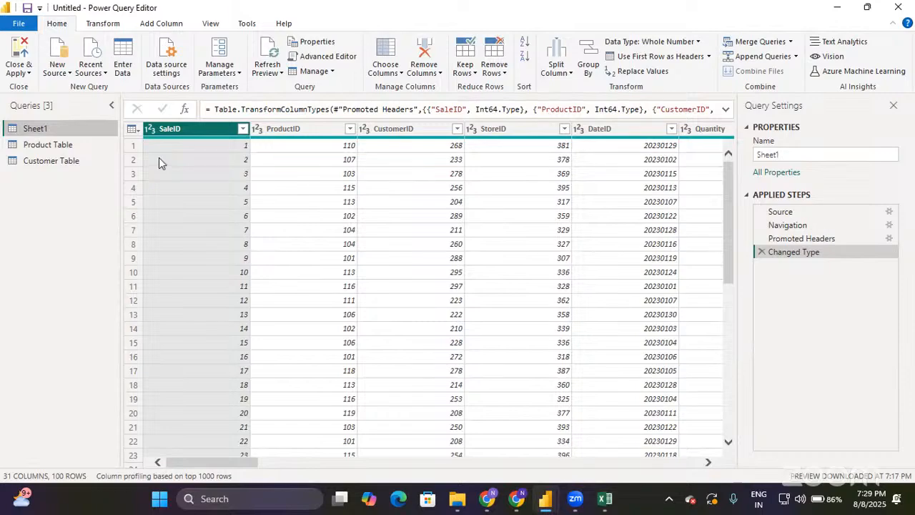
pyautogui.rightClick(42, 133)
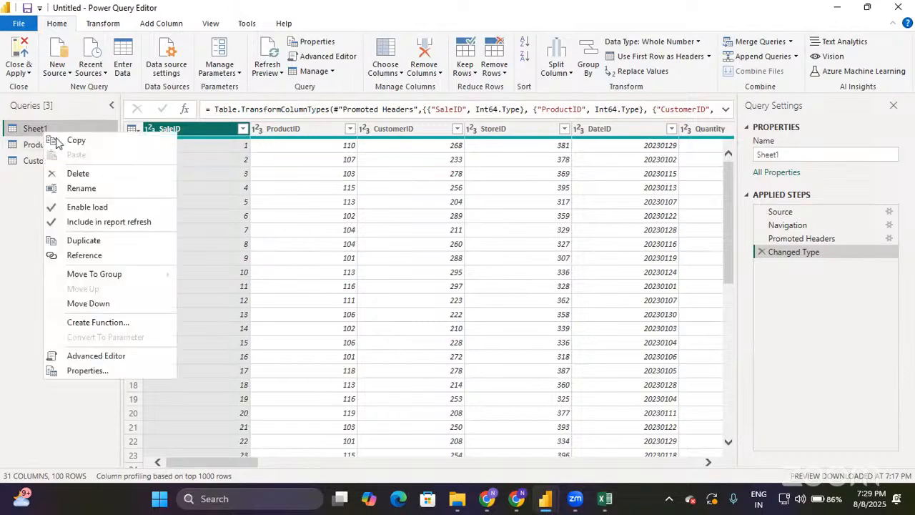
pyautogui.click(99, 241)
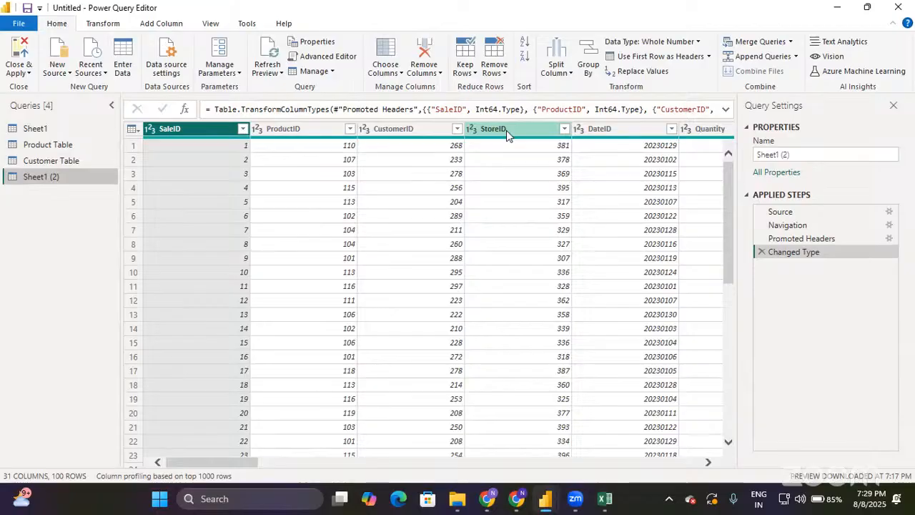
# Step: In the new Sheet1 (2), keep only StoreID, StoreName, Location, Manager, OpenYear, StoreSize and Revenue, removing all other columns, and check the rows
pyautogui.click(506, 130)
pyautogui.hscroll(3, 540, 213)
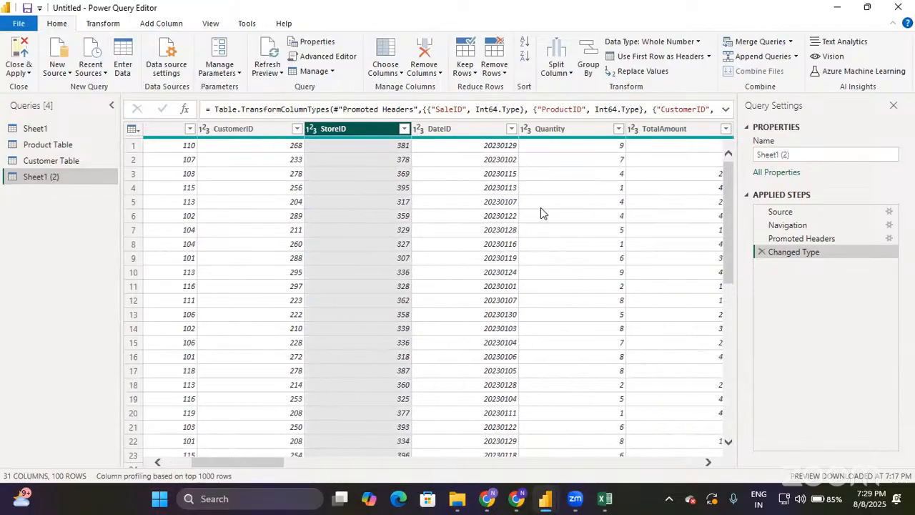
pyautogui.hscroll(2, 540, 212)
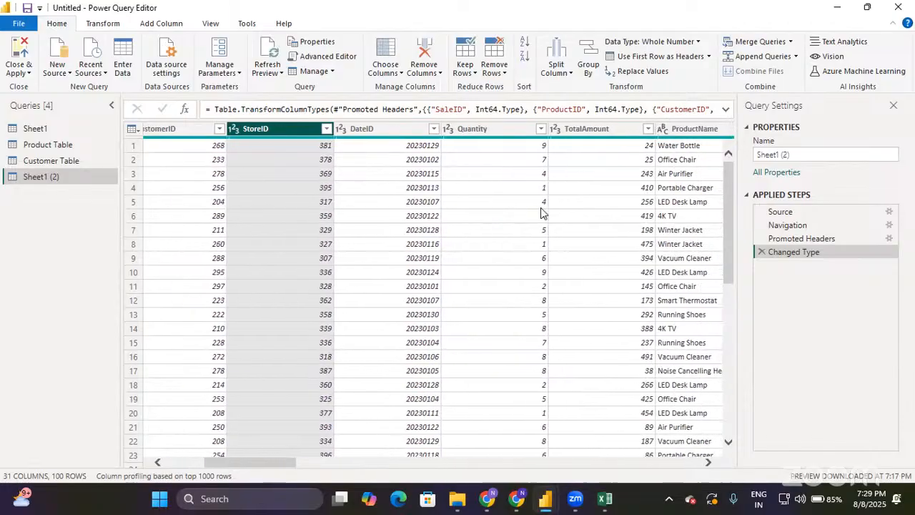
pyautogui.hscroll(5, 541, 208)
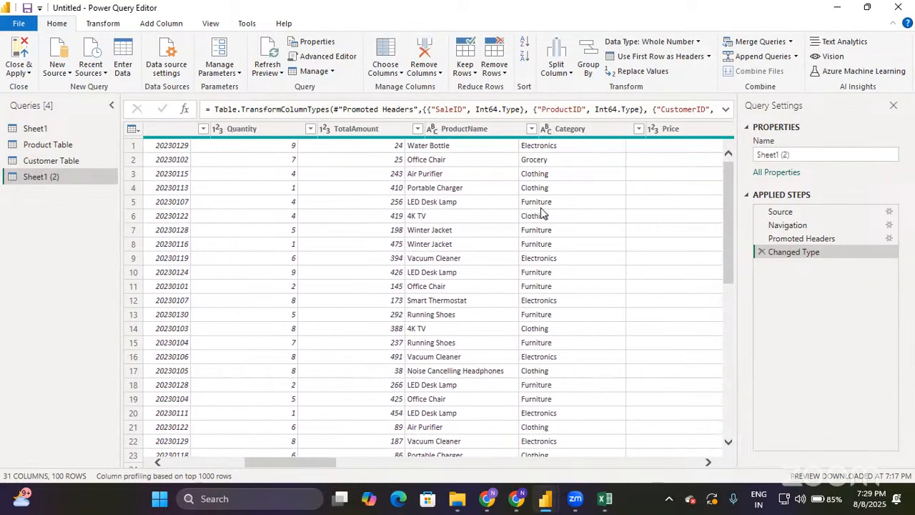
pyautogui.hscroll(5, 540, 212)
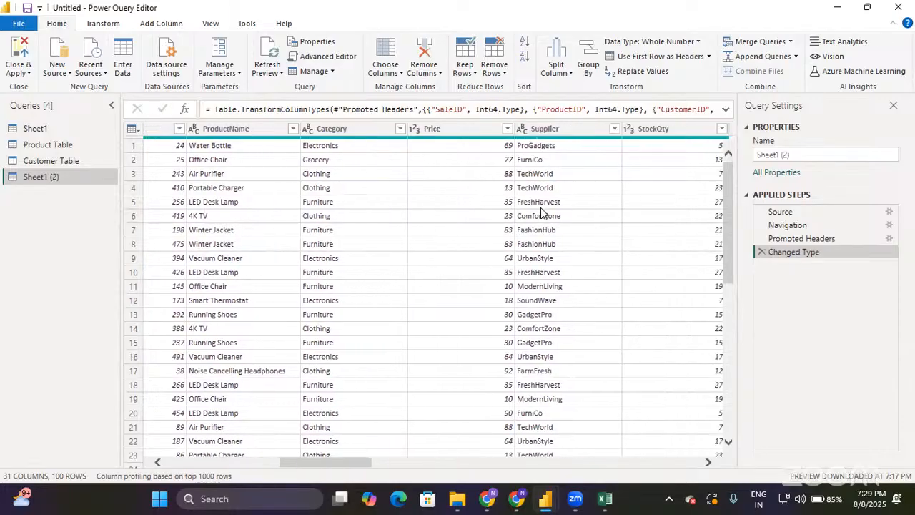
pyautogui.hscroll(3, 541, 212)
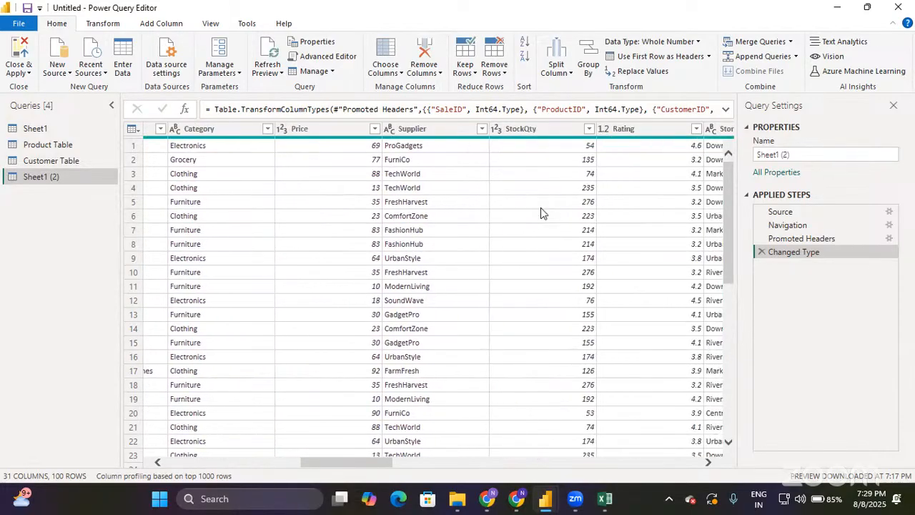
pyautogui.hscroll(5, 522, 155)
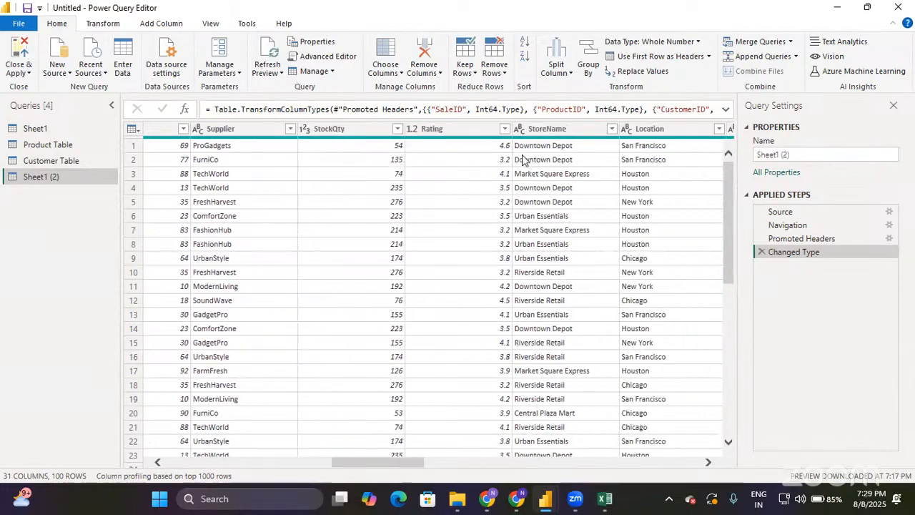
pyautogui.click(524, 133)
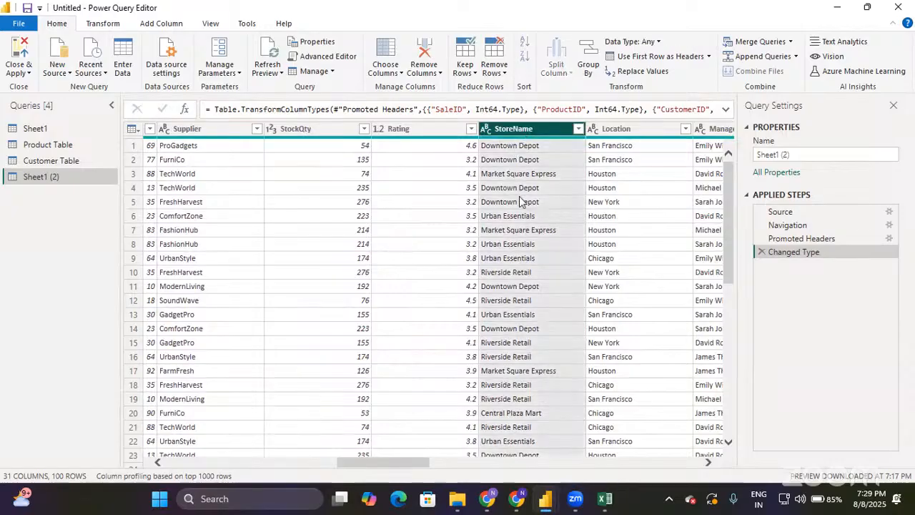
pyautogui.keyDown('ctrl'); pyautogui.click(621, 133); pyautogui.keyUp('ctrl')
pyautogui.hscroll(5, 592, 221)
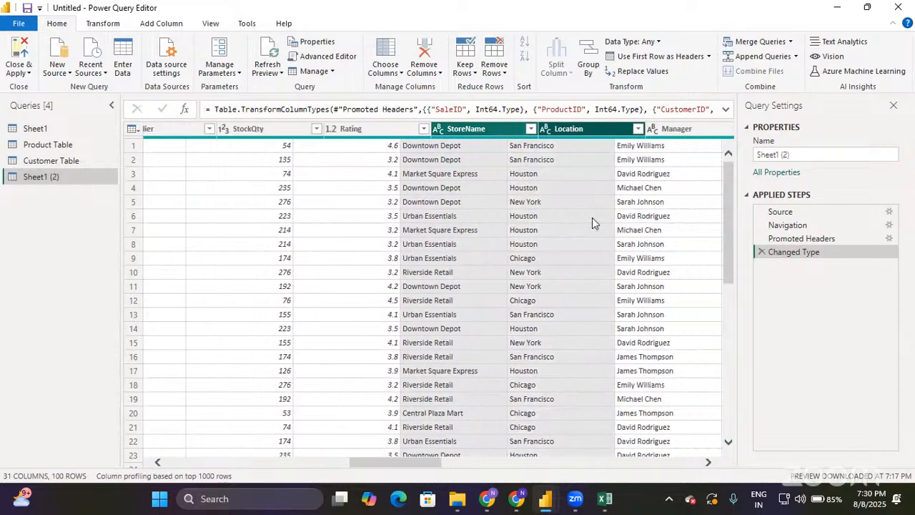
pyautogui.keyDown('ctrl'); pyautogui.click(559, 131); pyautogui.keyUp('ctrl')
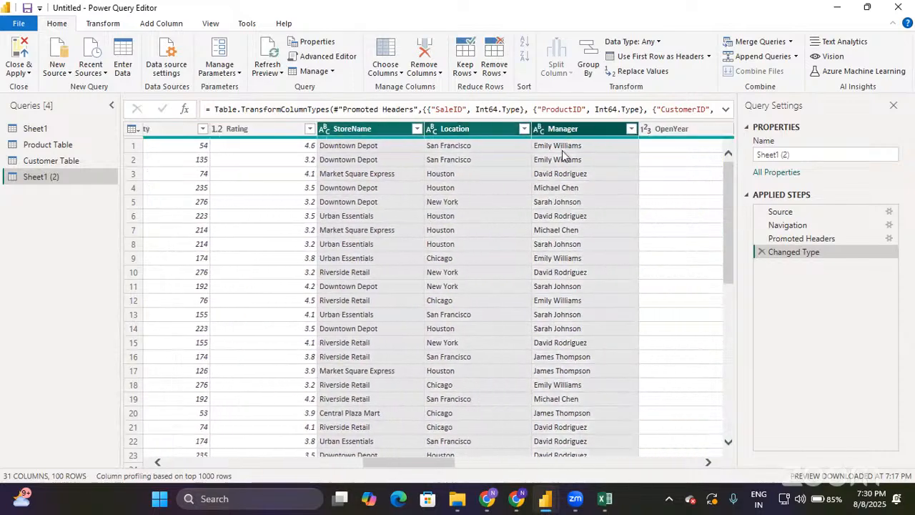
pyautogui.hscroll(1, 578, 215)
pyautogui.hscroll(3, 577, 215)
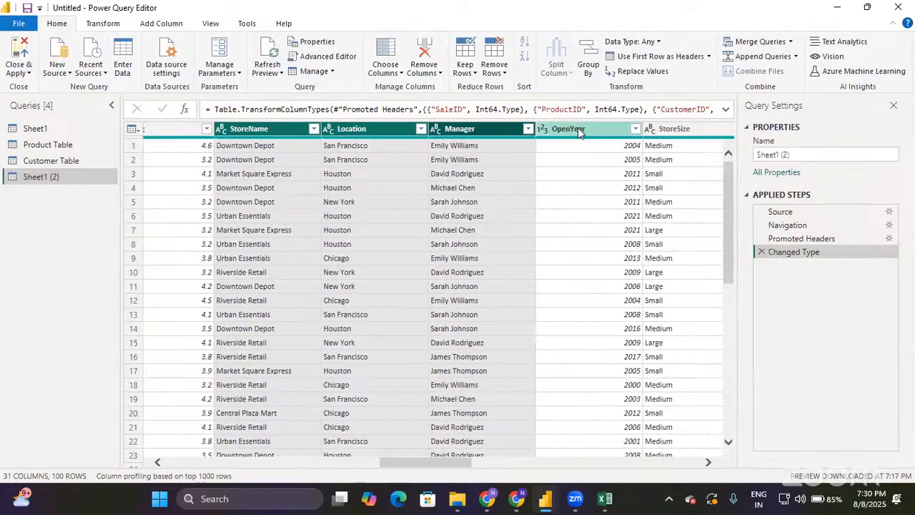
pyautogui.keyDown('ctrl'); pyautogui.click(578, 129); pyautogui.keyUp('ctrl')
pyautogui.hscroll(2, 573, 216)
pyautogui.hscroll(3, 575, 218)
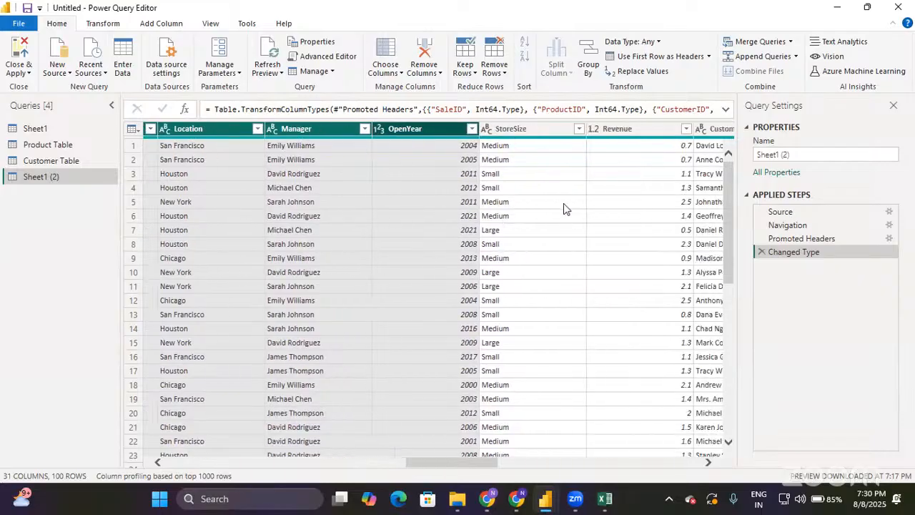
pyautogui.keyDown('ctrl'); pyautogui.click(519, 131); pyautogui.keyUp('ctrl')
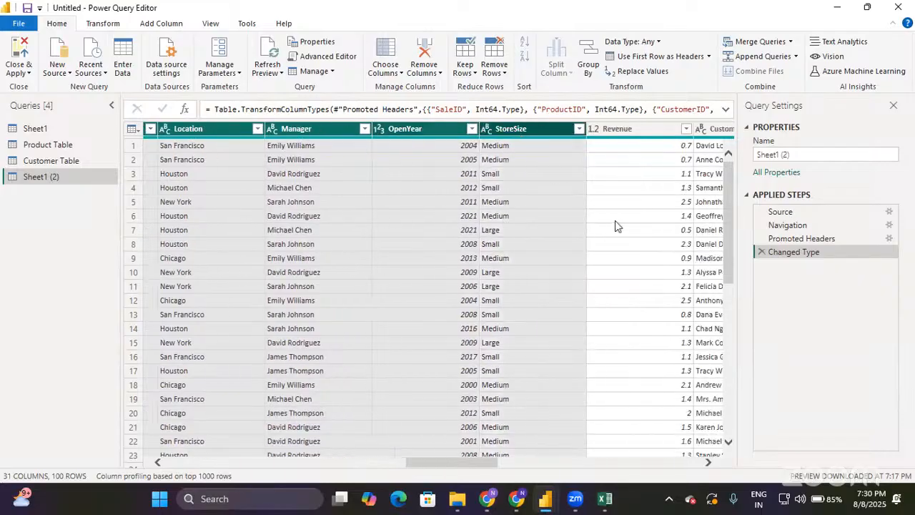
pyautogui.hscroll(2, 615, 220)
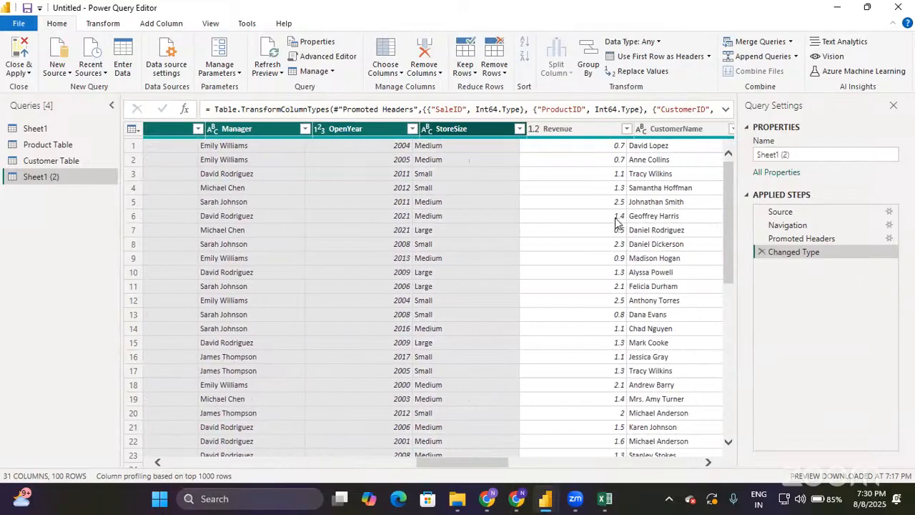
pyautogui.keyDown('ctrl'); pyautogui.click(561, 129); pyautogui.keyUp('ctrl')
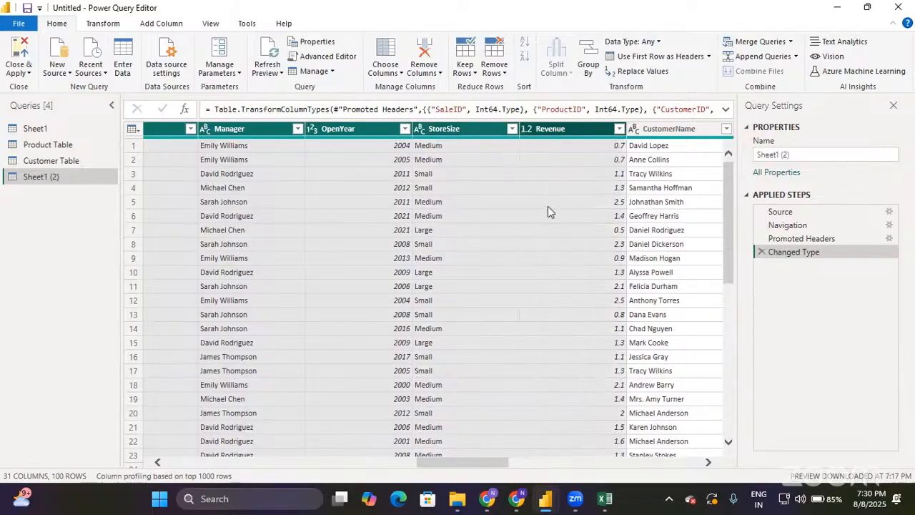
pyautogui.hscroll(-20, 548, 212)
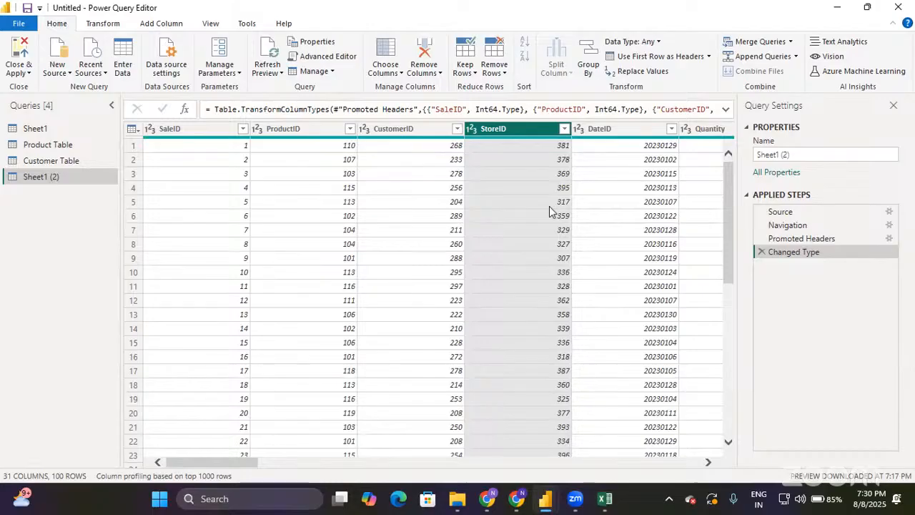
pyautogui.hscroll(8, 550, 207)
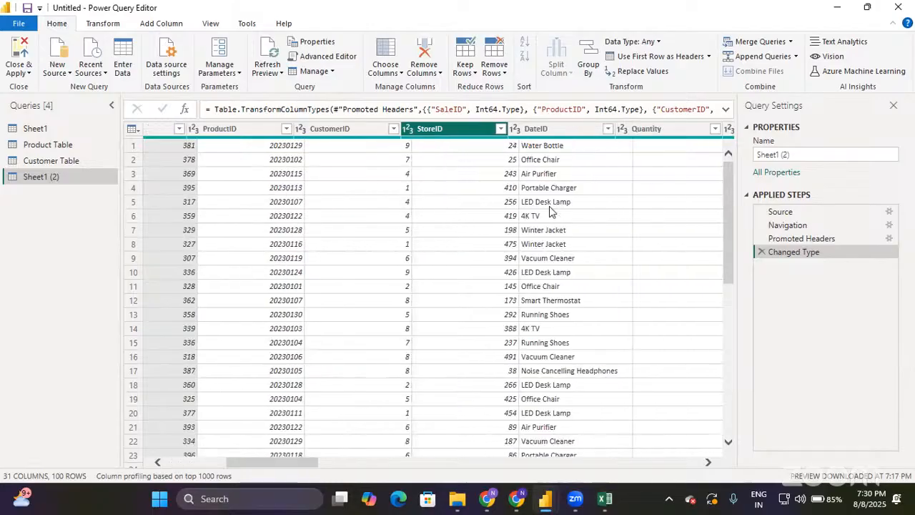
pyautogui.hscroll(12, 549, 211)
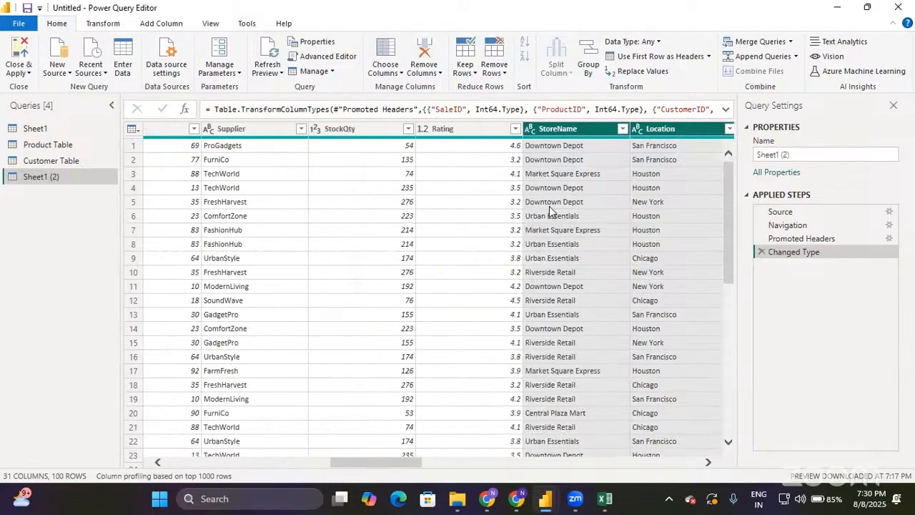
pyautogui.hscroll(-20, 549, 207)
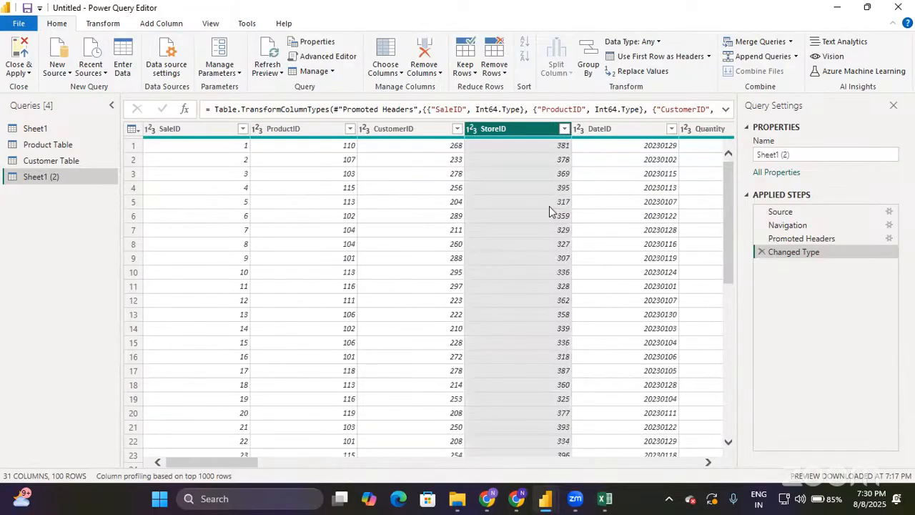
pyautogui.click(435, 73)
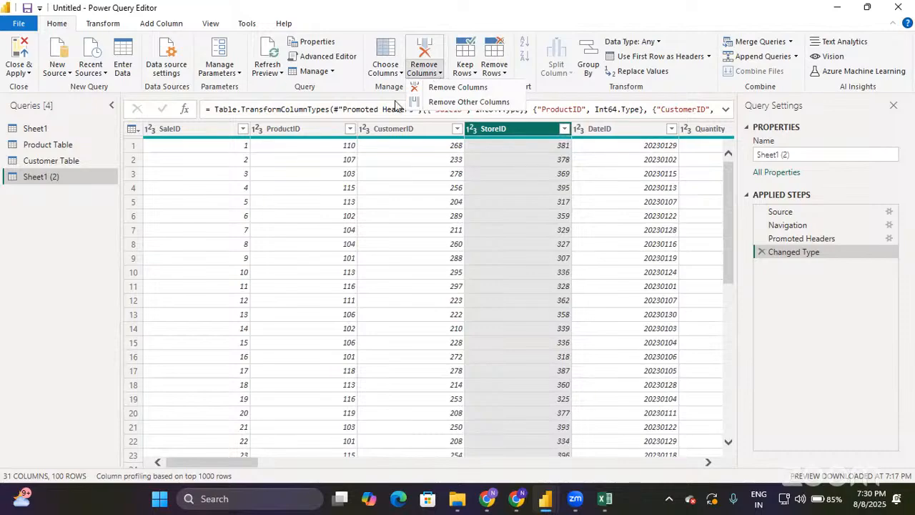
pyautogui.click(455, 103)
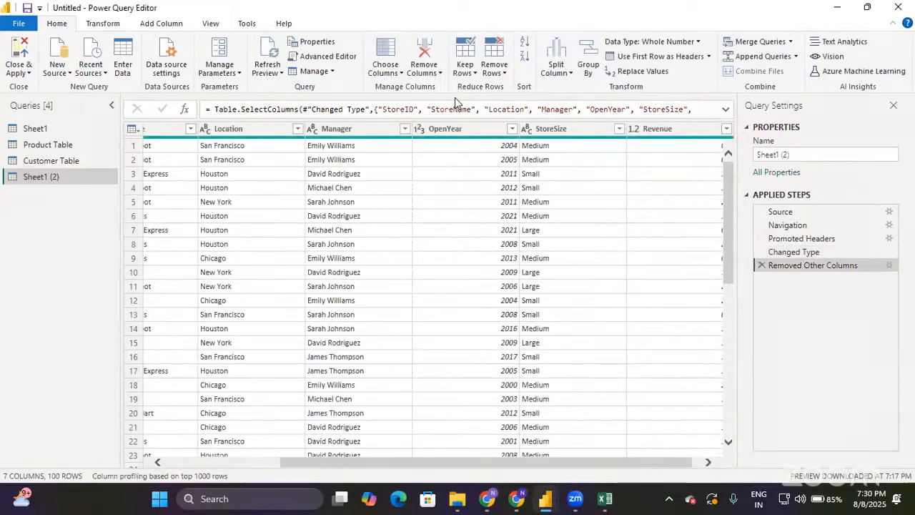
pyautogui.hscroll(-3, 356, 218)
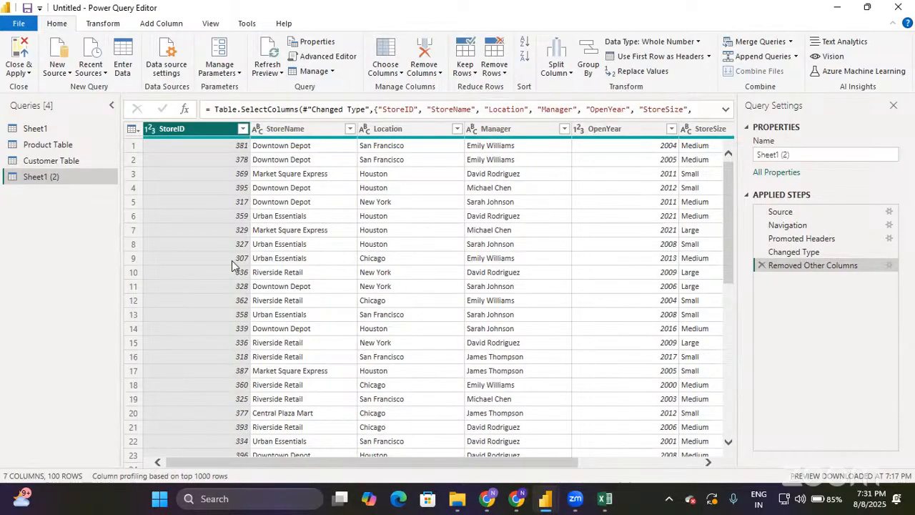
pyautogui.scroll(-12, 231, 266)
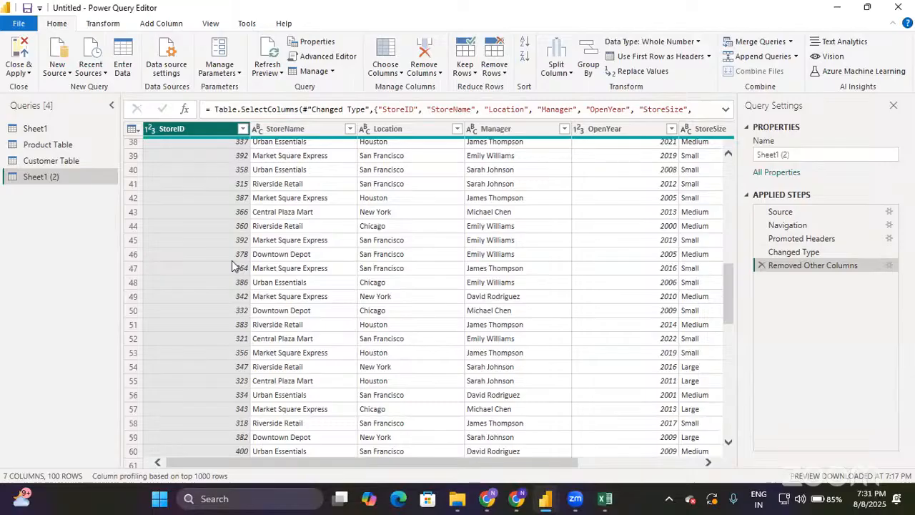
pyautogui.scroll(12, 232, 266)
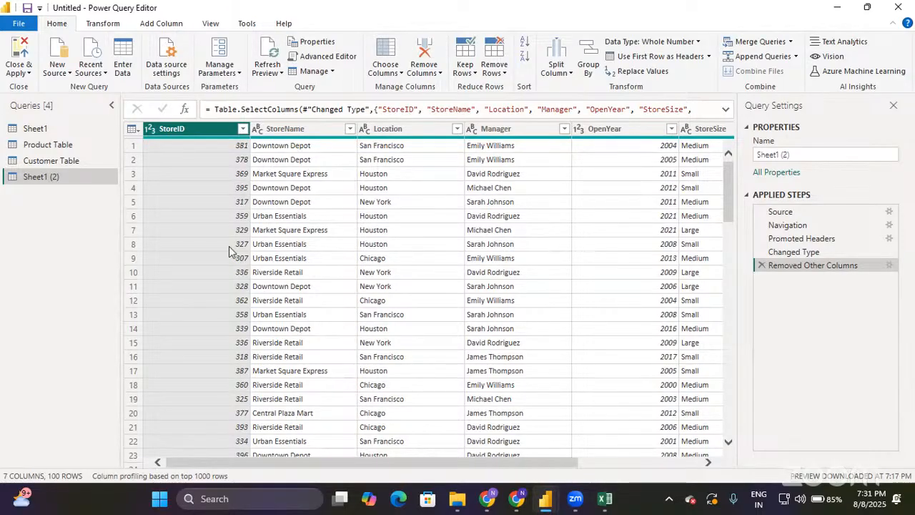
# Step: Remove duplicate rows from the Sheet1 (2) query based on the StoreID column and check the remaining rows
pyautogui.rightClick(194, 129)
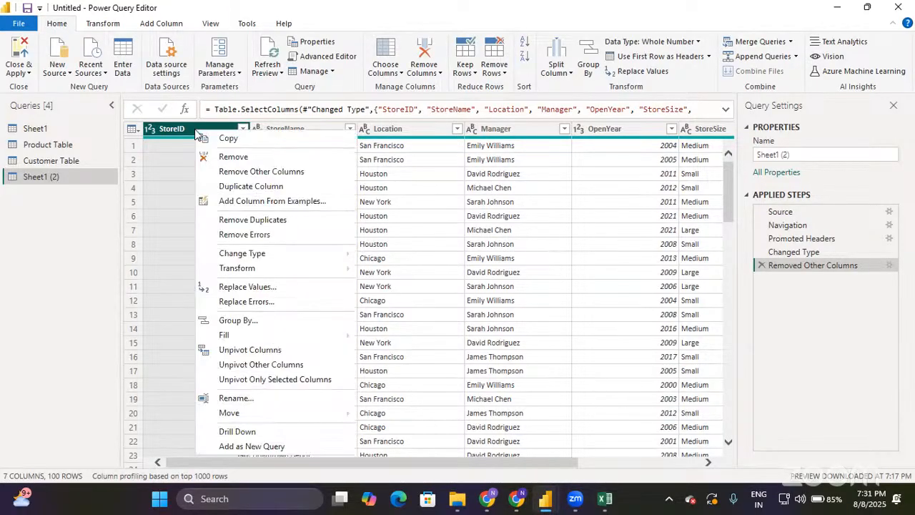
pyautogui.click(249, 222)
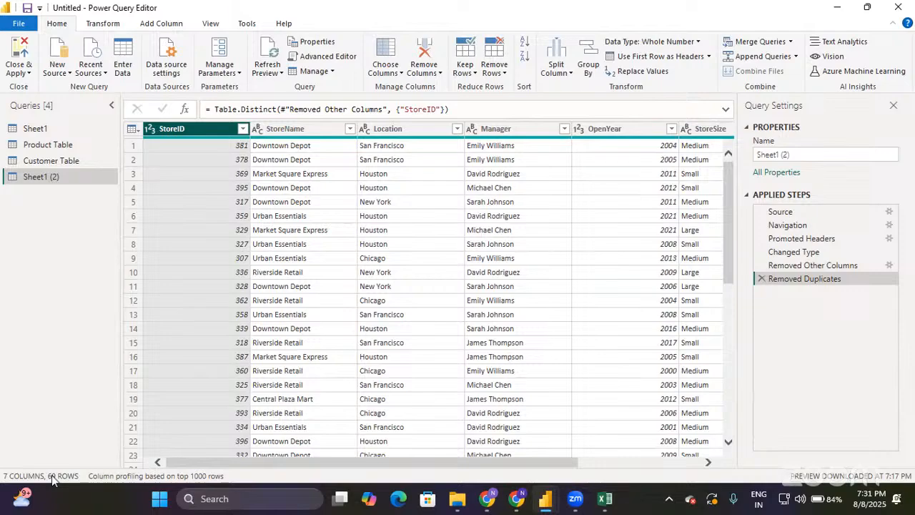
pyautogui.scroll(-10, 249, 391)
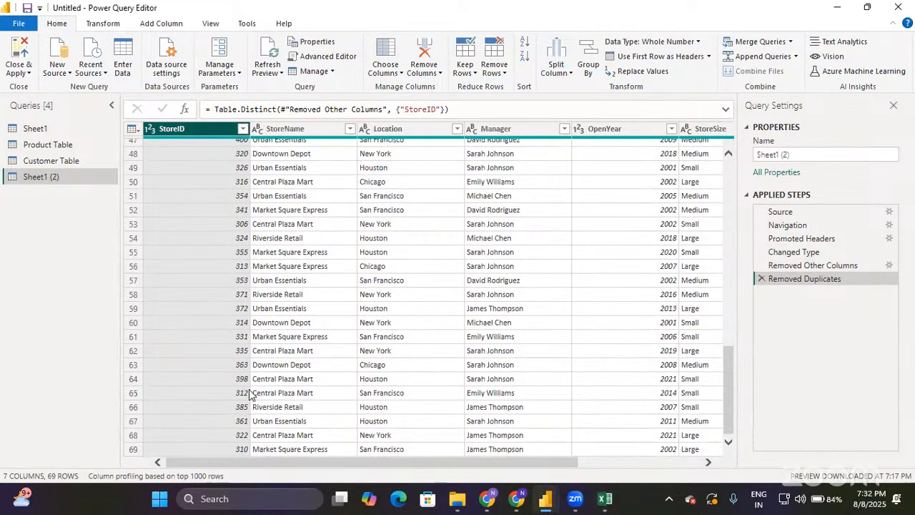
pyautogui.scroll(10, 249, 393)
pyautogui.scroll(3, 249, 394)
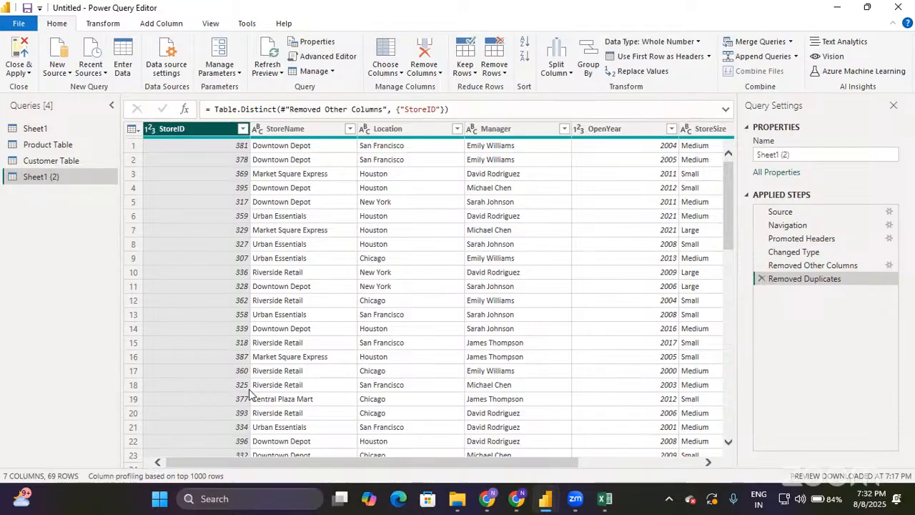
pyautogui.scroll(-8, 264, 295)
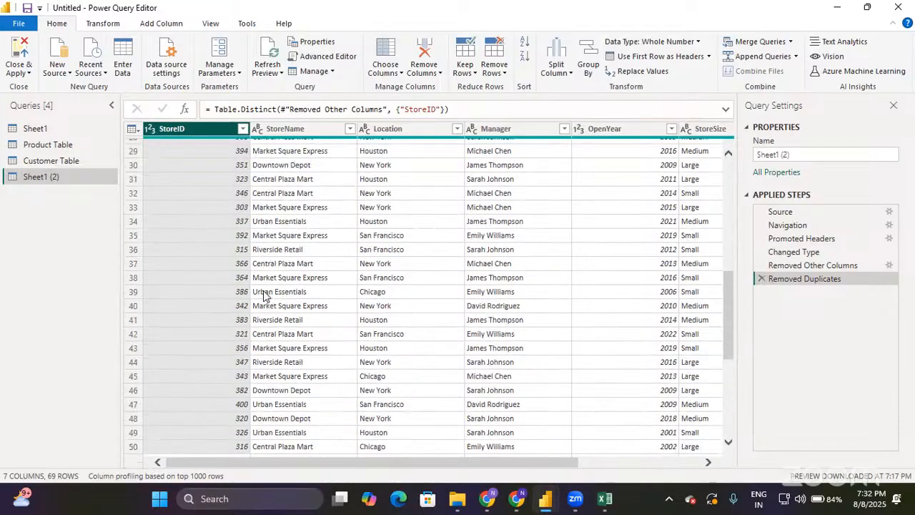
pyautogui.scroll(-8, 264, 294)
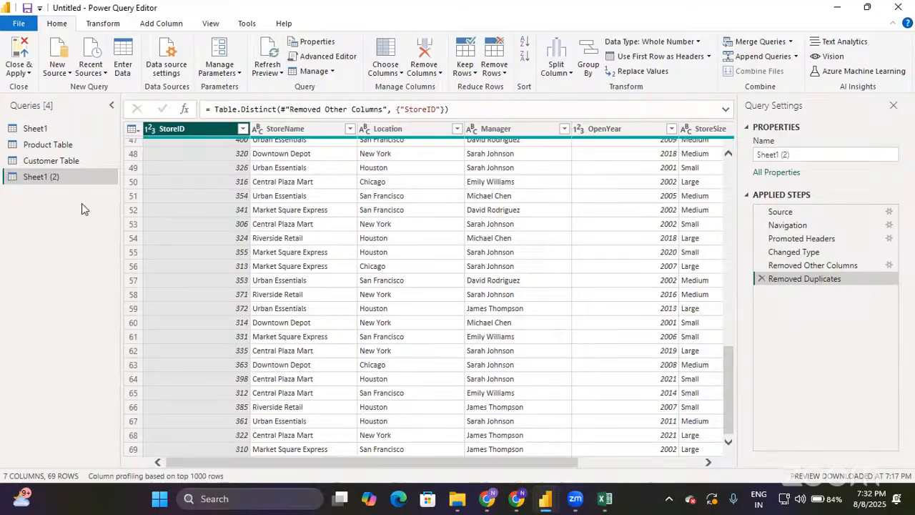
# Step: Rename the Sheet1 (2) query as Stores Table
pyautogui.doubleClick(55, 177)
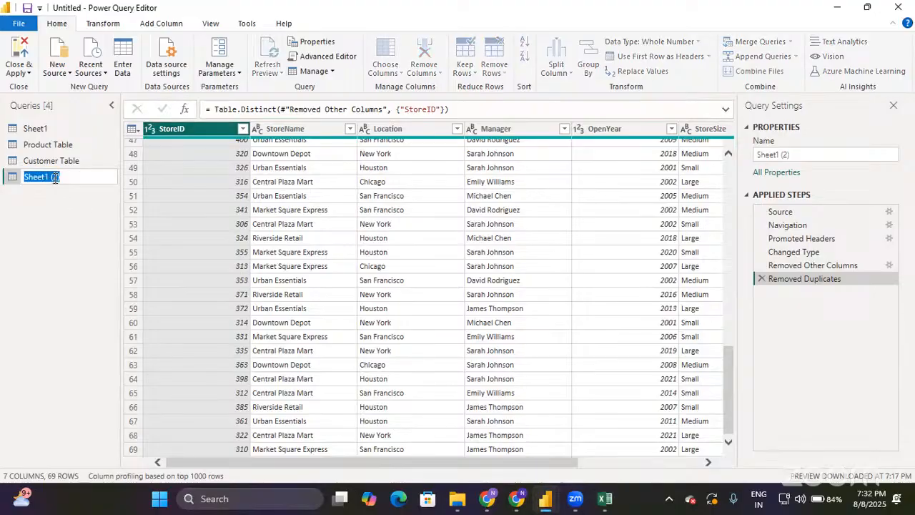
pyautogui.write('Stores Table')
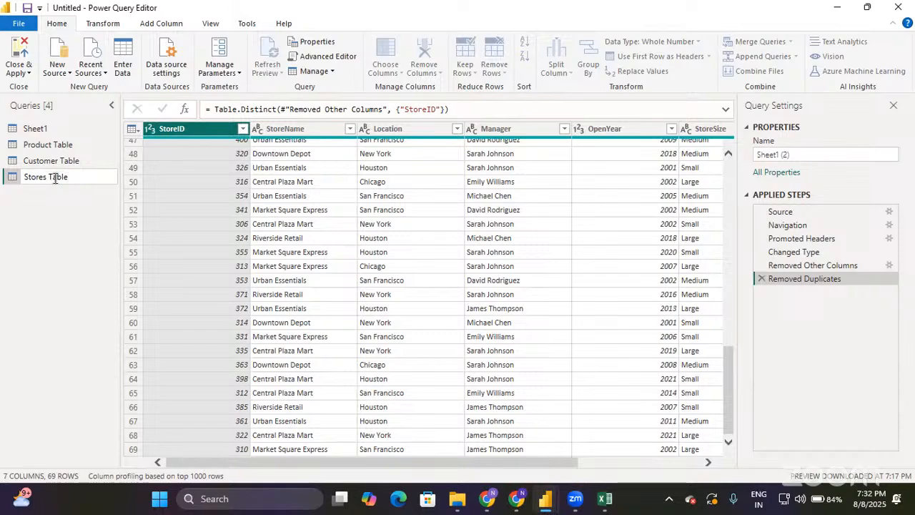
pyautogui.press('Return')
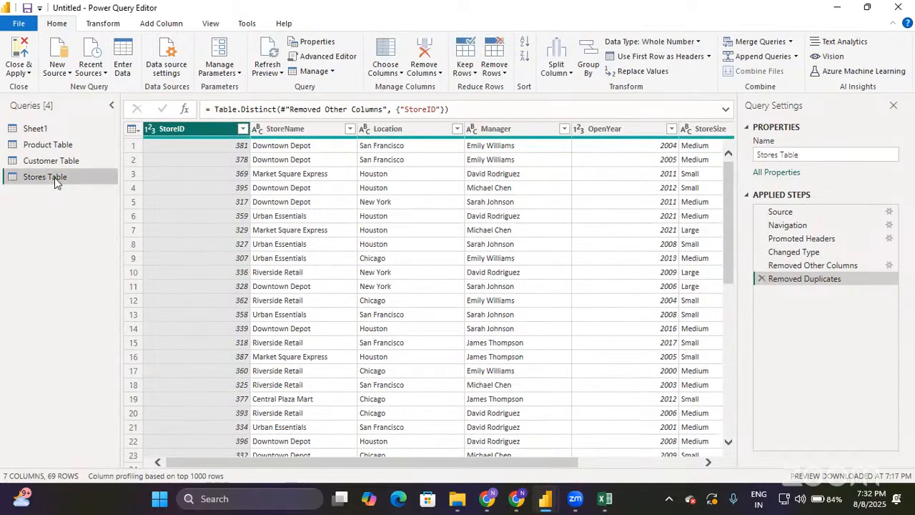
# Step: Review the ProductID, CustomerID, StoreID, DateID and calendar columns in Sheet1, and duplicate the Sheet1 query
pyautogui.click(37, 129)
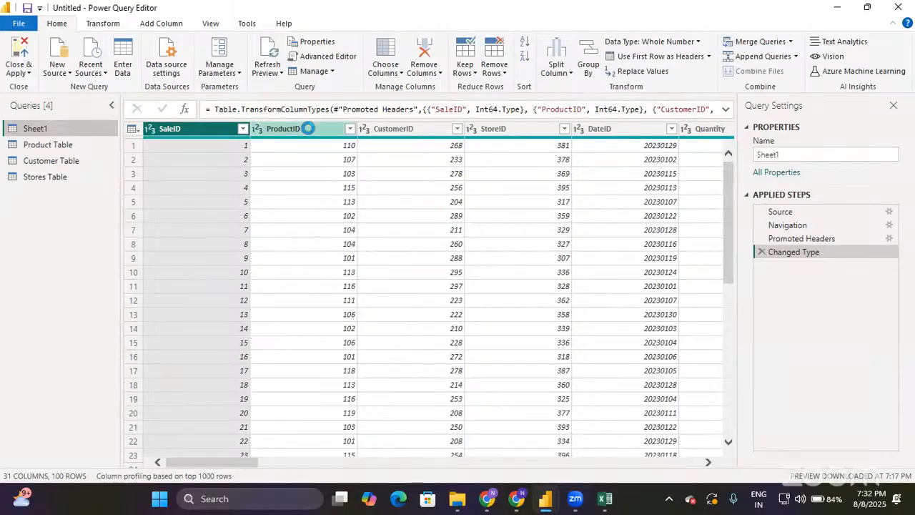
pyautogui.click(307, 128)
pyautogui.click(383, 130)
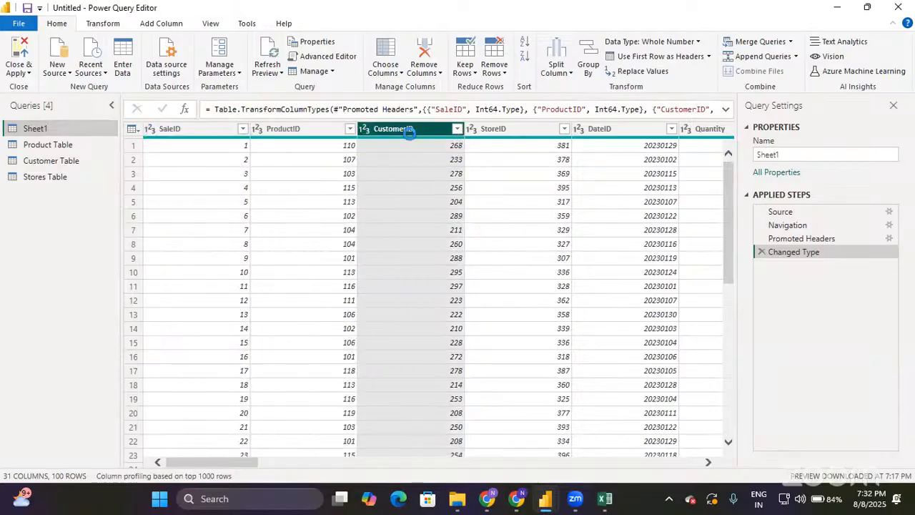
pyautogui.click(489, 129)
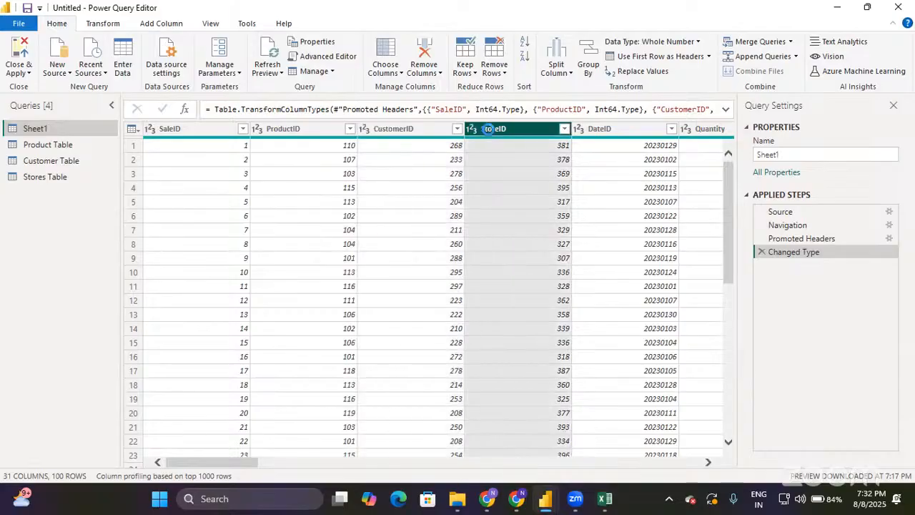
pyautogui.click(599, 129)
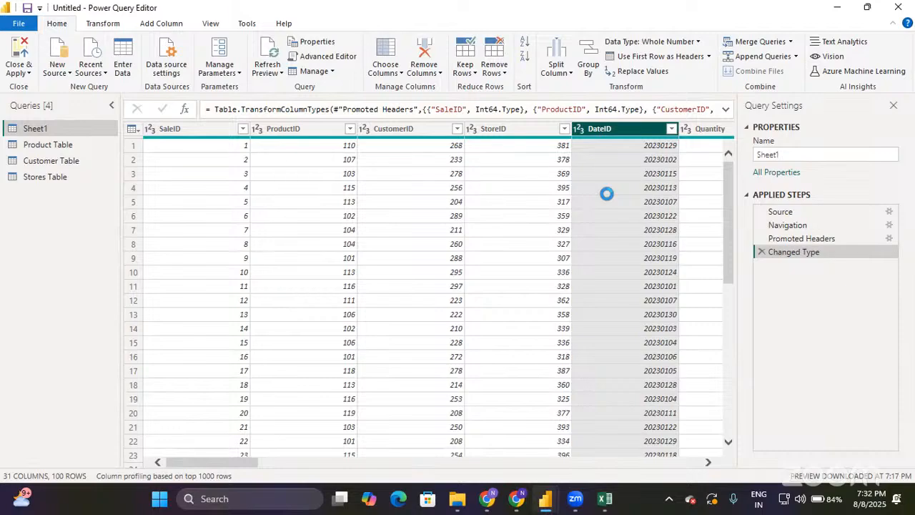
pyautogui.hscroll(10, 606, 194)
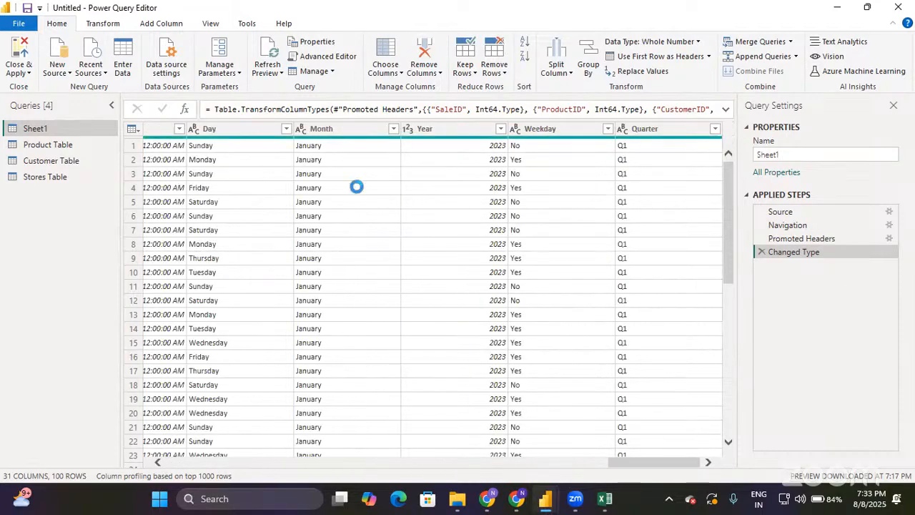
pyautogui.hscroll(-3, 350, 184)
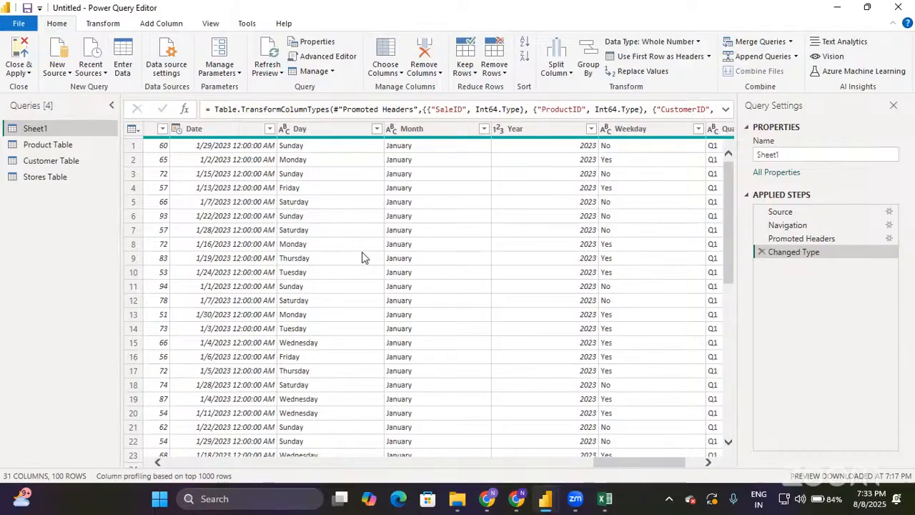
pyautogui.rightClick(37, 132)
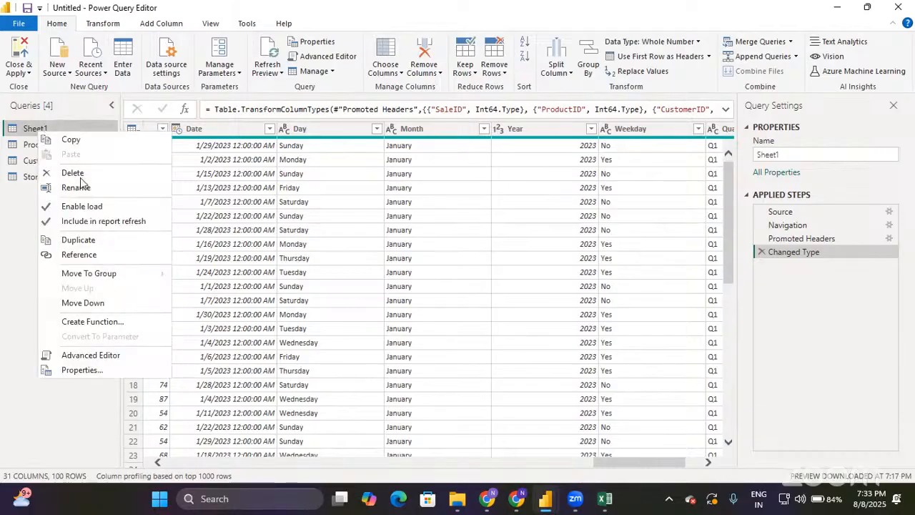
pyautogui.click(85, 242)
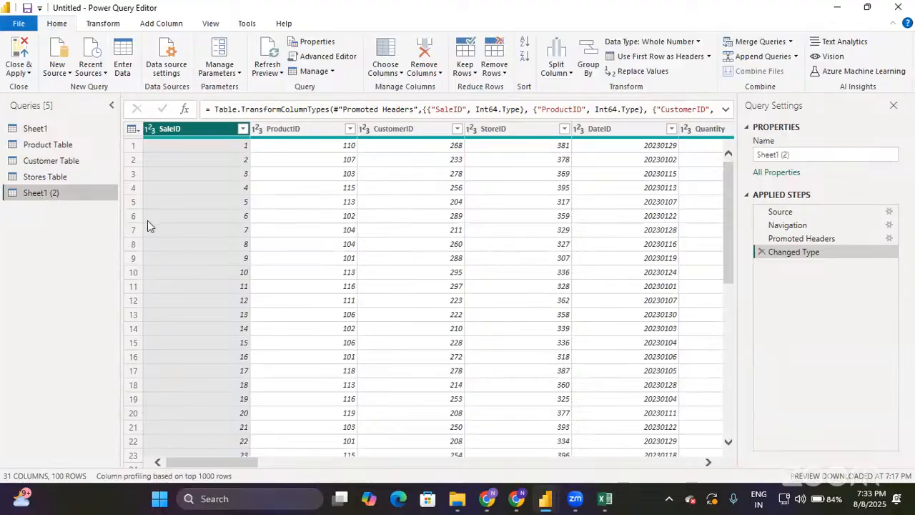
# Step: Keep only the DateID, Date, Day, Month, Year, Weekday and Quarter columns in the duplicated query, removing all other columns
pyautogui.click(604, 128)
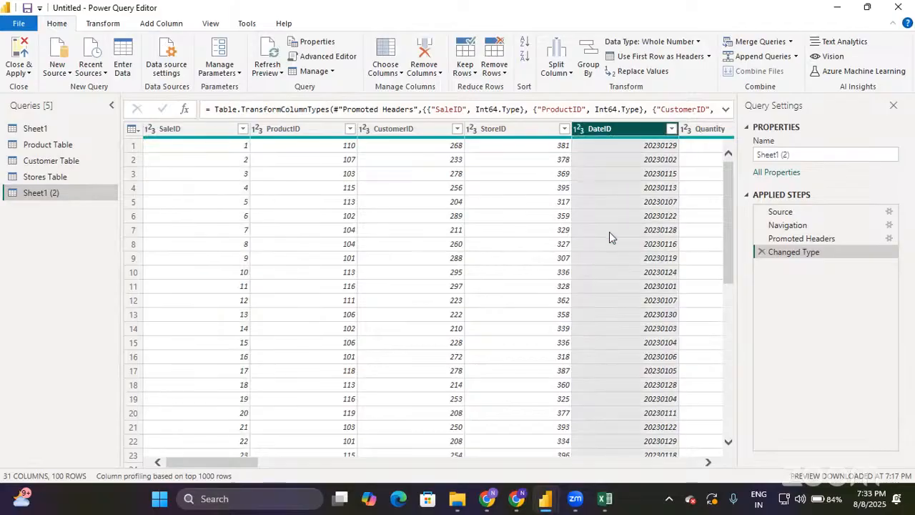
pyautogui.hscroll(4, 609, 231)
pyautogui.hscroll(15, 607, 232)
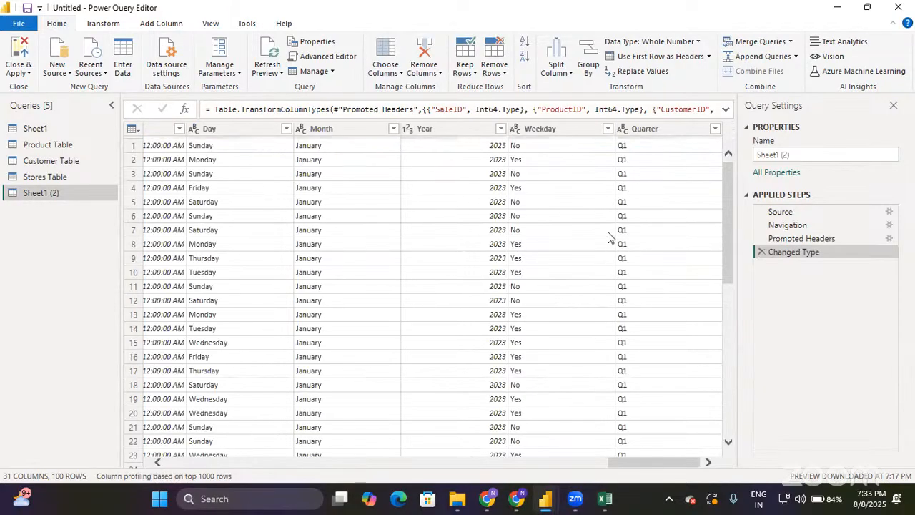
pyautogui.hscroll(-9, 608, 231)
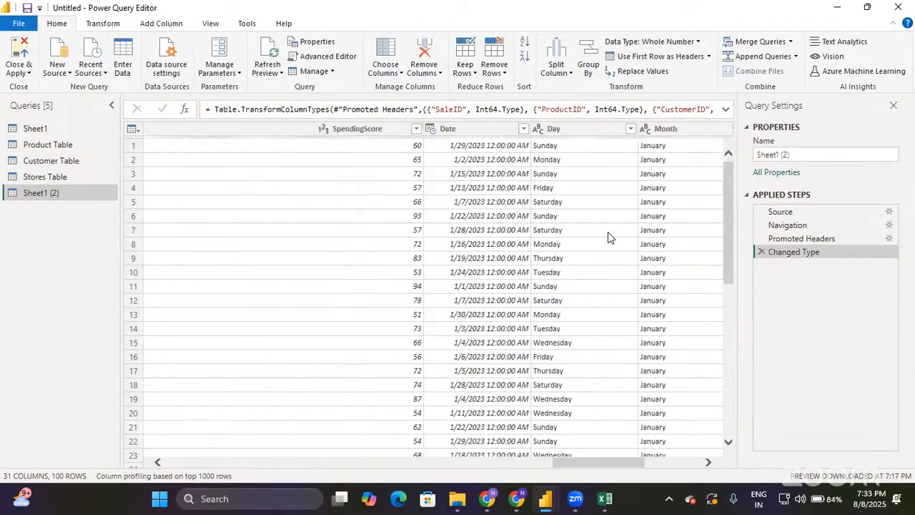
pyautogui.click(451, 129)
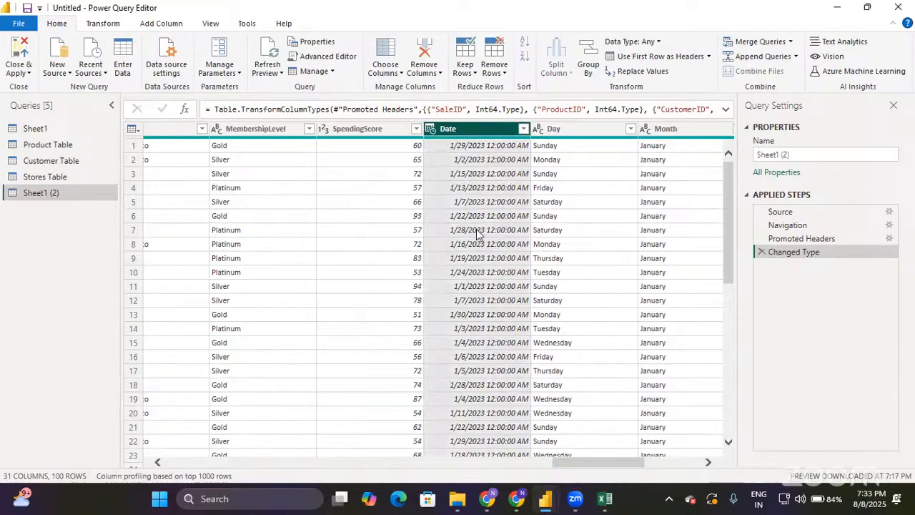
pyautogui.keyDown('ctrl'); pyautogui.click(569, 130); pyautogui.keyUp('ctrl')
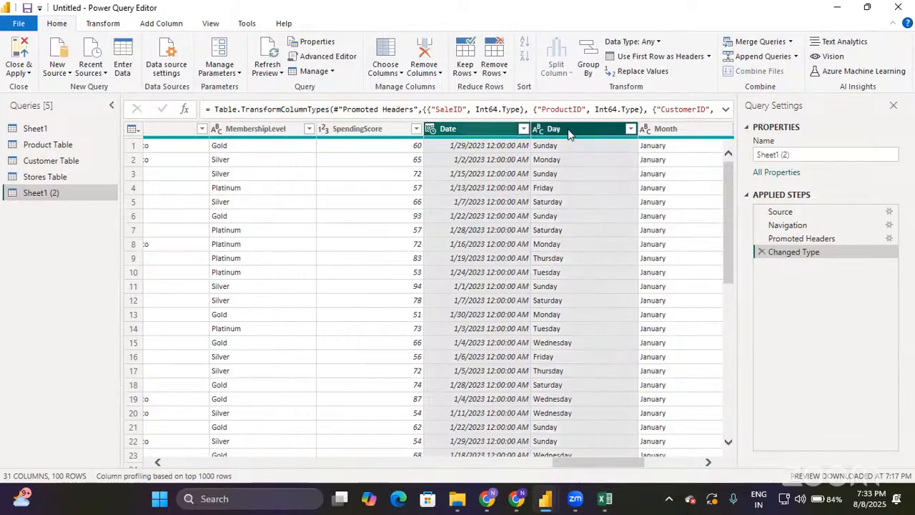
pyautogui.hscroll(3, 552, 207)
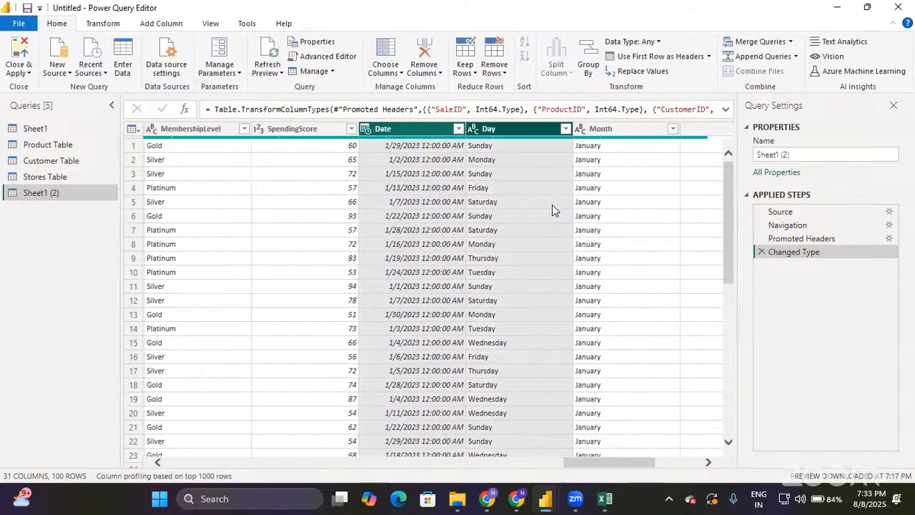
pyautogui.keyDown('ctrl'); pyautogui.click(558, 134); pyautogui.keyUp('ctrl')
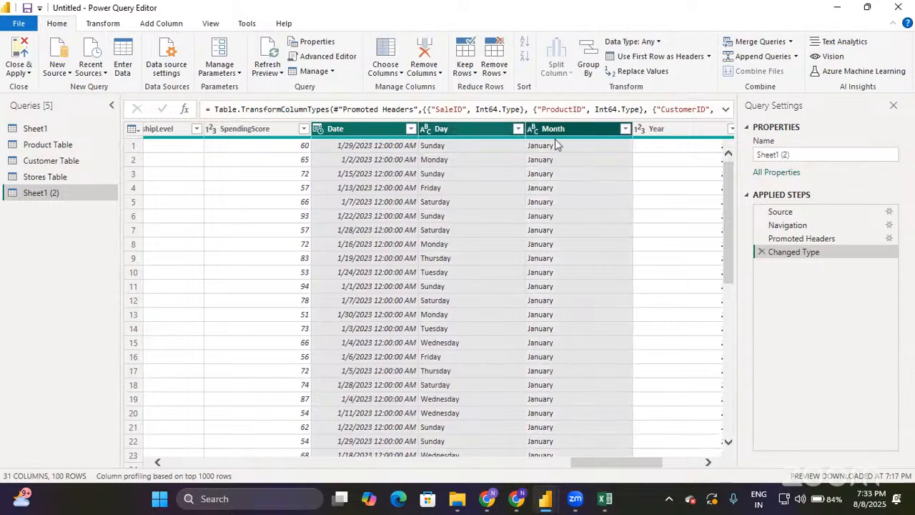
pyautogui.hscroll(3, 557, 227)
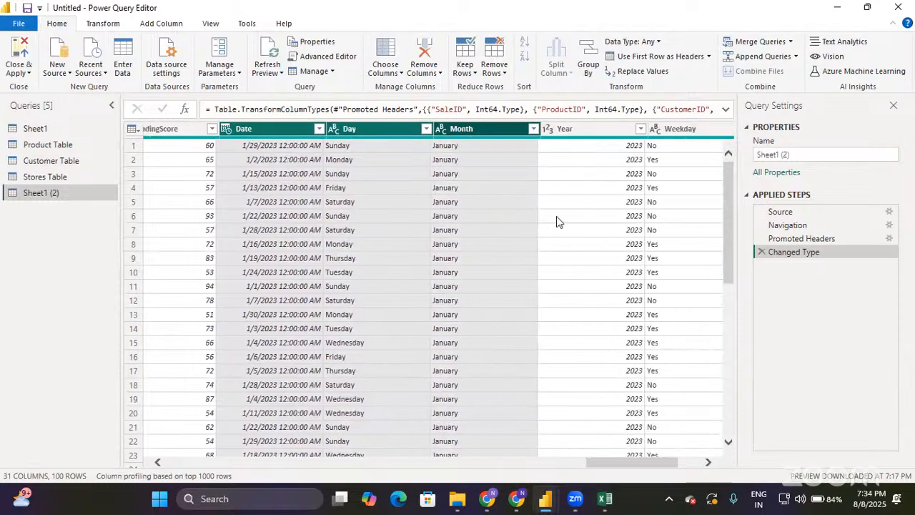
pyautogui.keyDown('ctrl'); pyautogui.click(565, 130); pyautogui.keyUp('ctrl')
pyautogui.hscroll(4, 575, 206)
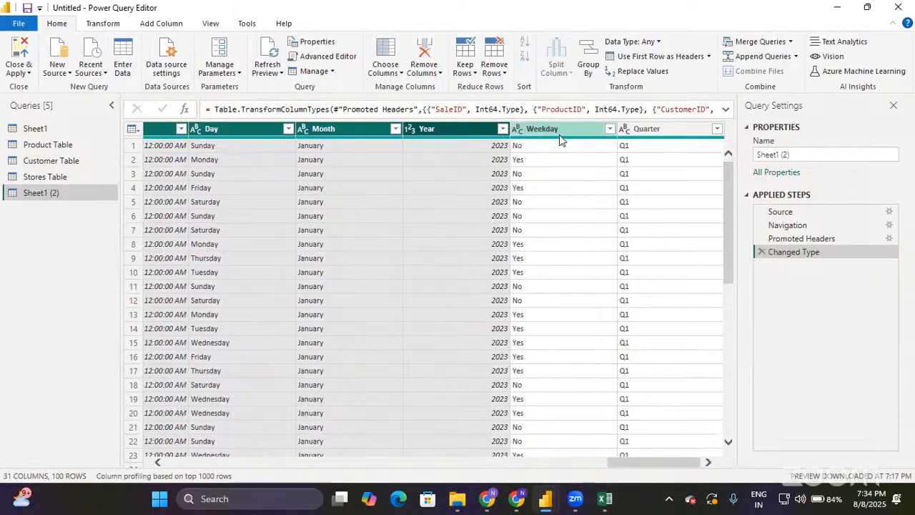
pyautogui.keyDown('ctrl'); pyautogui.click(561, 134); pyautogui.keyUp('ctrl')
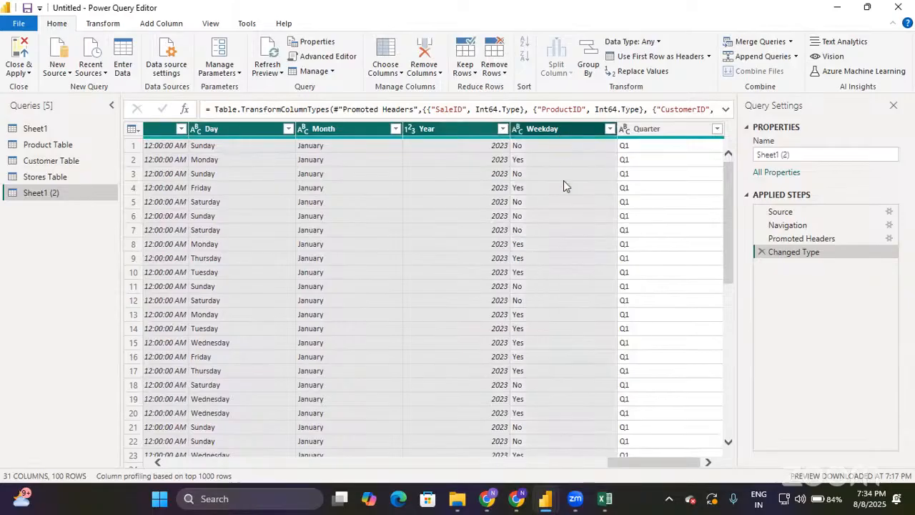
pyautogui.keyDown('ctrl'); pyautogui.click(648, 130); pyautogui.keyUp('ctrl')
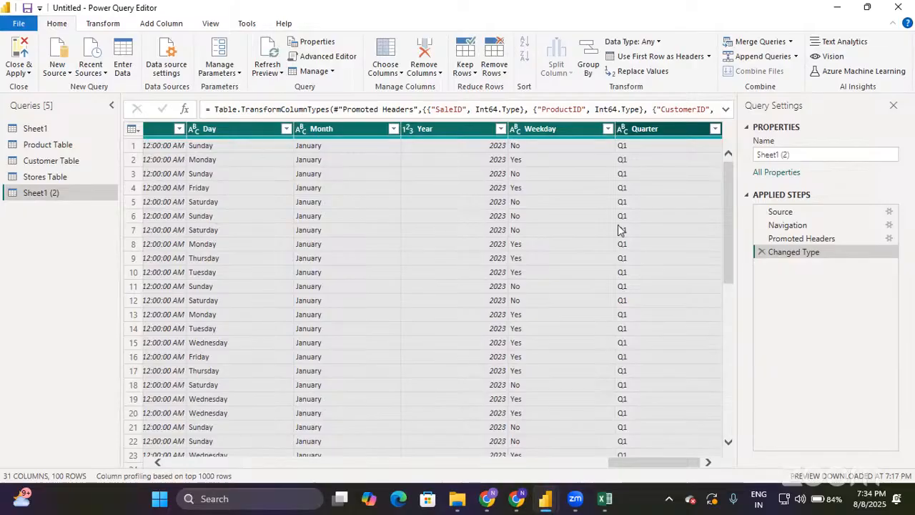
pyautogui.hscroll(-10, 619, 229)
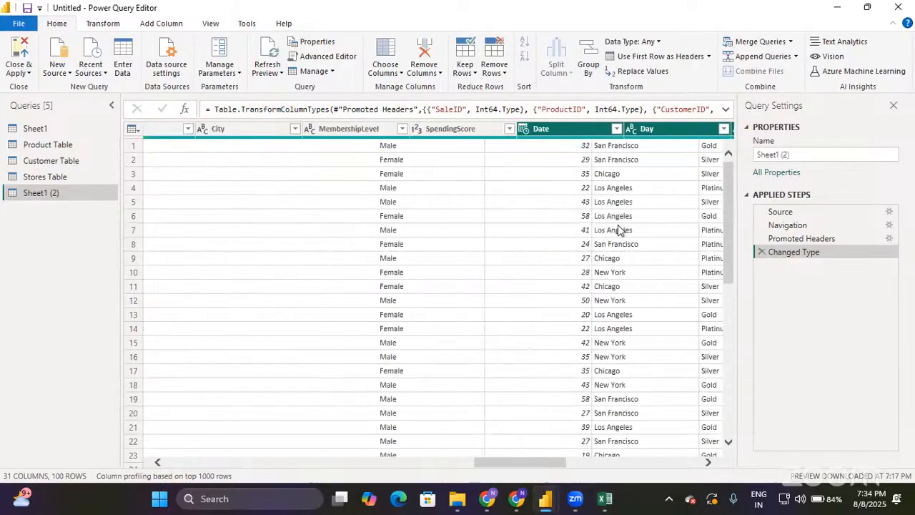
pyautogui.hscroll(-10, 619, 229)
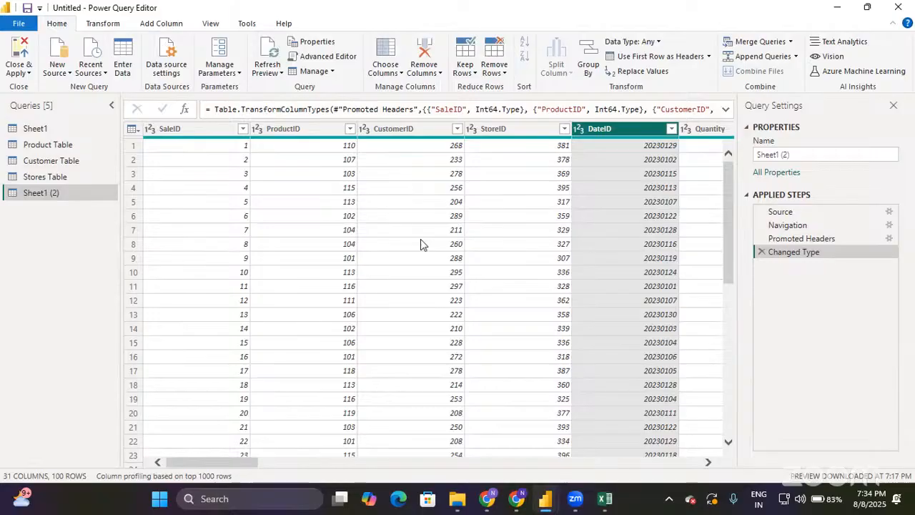
pyautogui.click(426, 72)
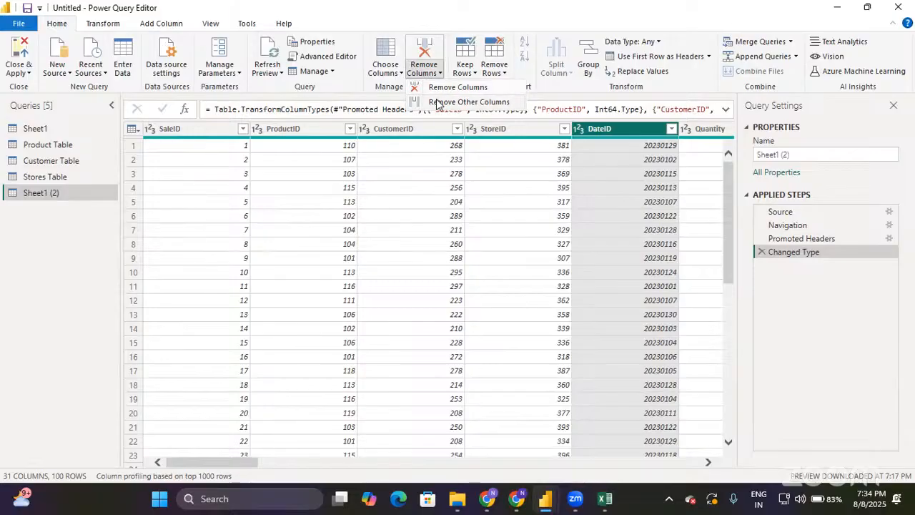
pyautogui.click(437, 103)
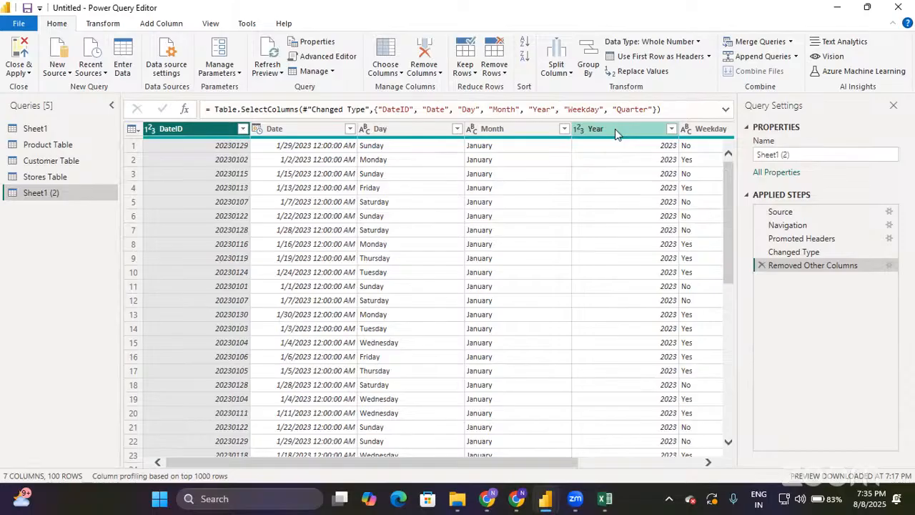
# Step: Remove duplicate rows from the date query based on the DateID column and check the remaining rows
pyautogui.rightClick(189, 130)
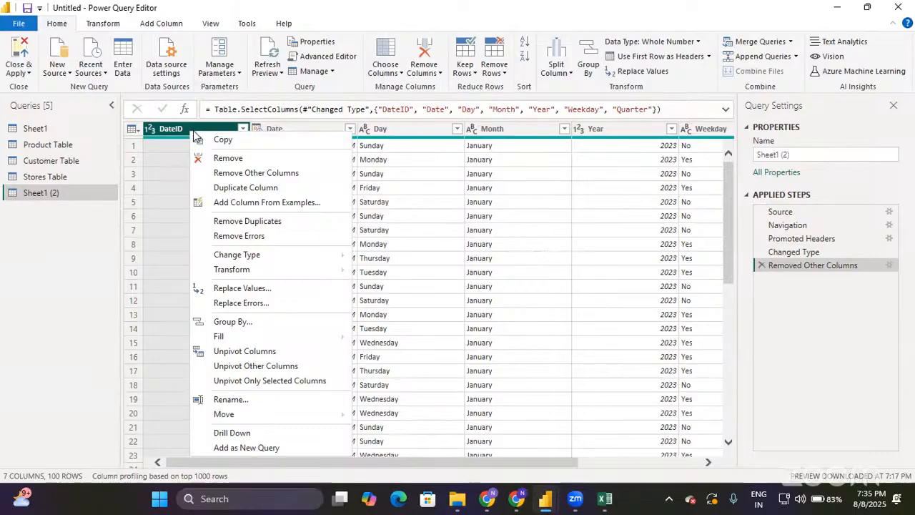
pyautogui.click(233, 221)
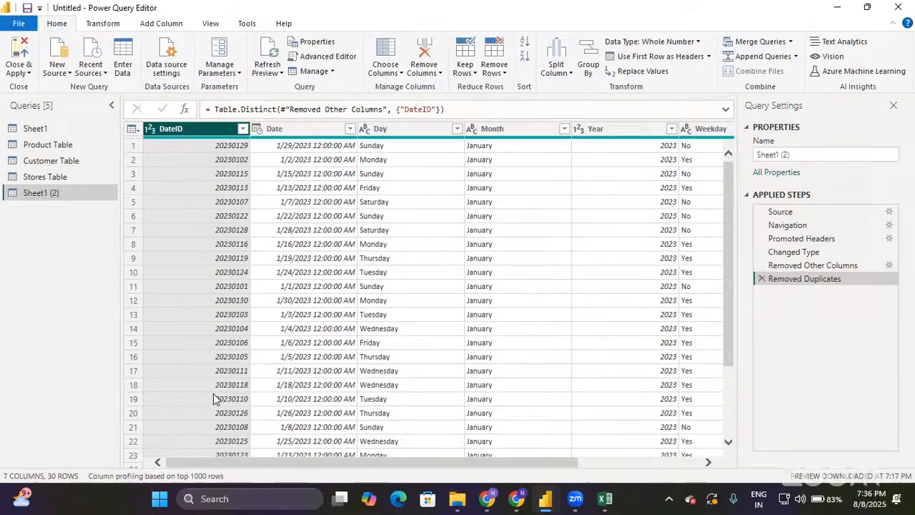
pyautogui.scroll(-3, 215, 399)
pyautogui.scroll(3, 214, 399)
pyautogui.scroll(-3, 215, 399)
pyautogui.scroll(3, 215, 399)
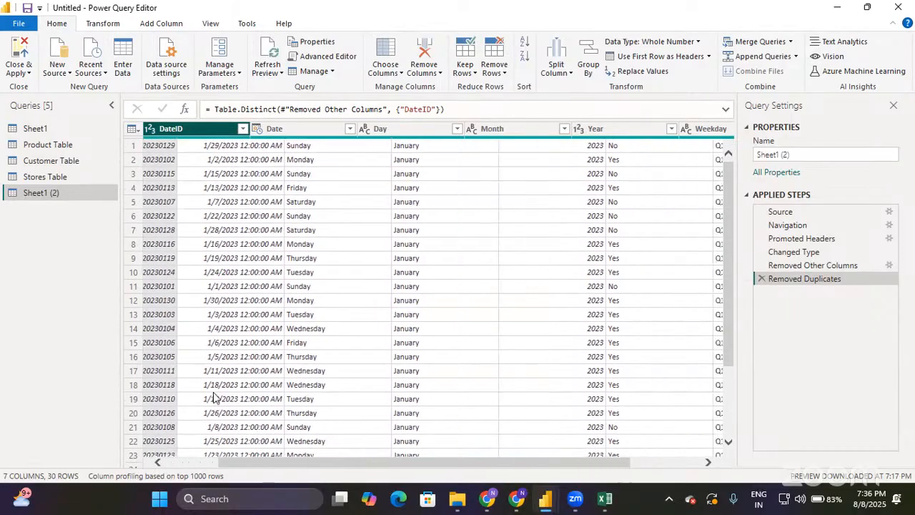
# Step: Rename the Sheet1 (2) query as Dates Table and look over its columns from DateID through Quarter
pyautogui.hscroll(3, 215, 399)
pyautogui.hscroll(-3, 215, 399)
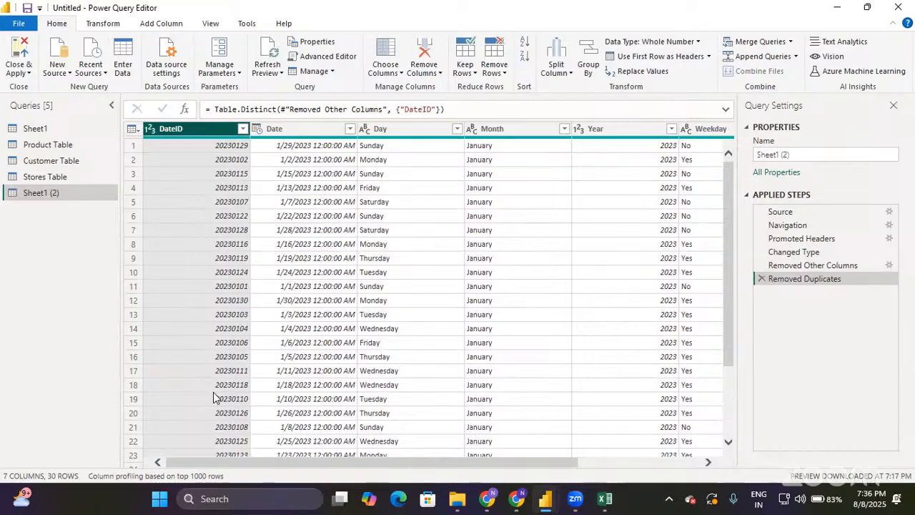
pyautogui.doubleClick(51, 193)
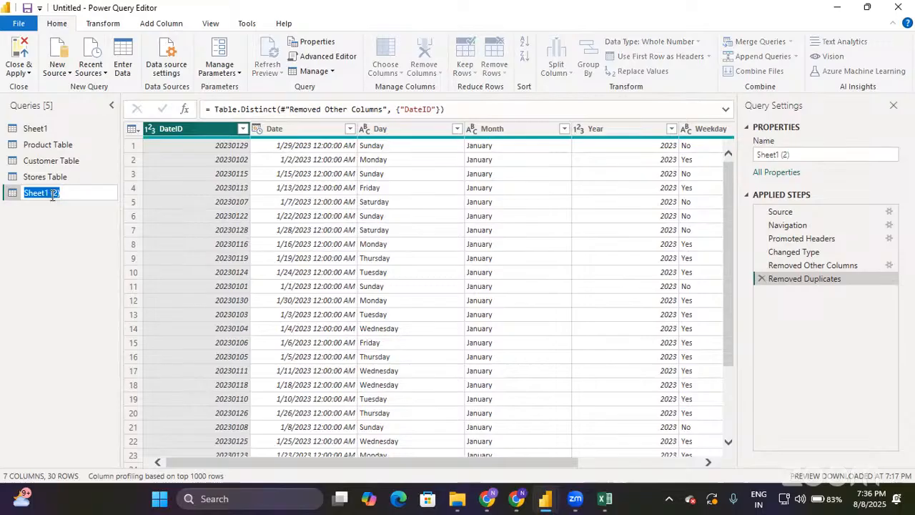
pyautogui.write('Da')
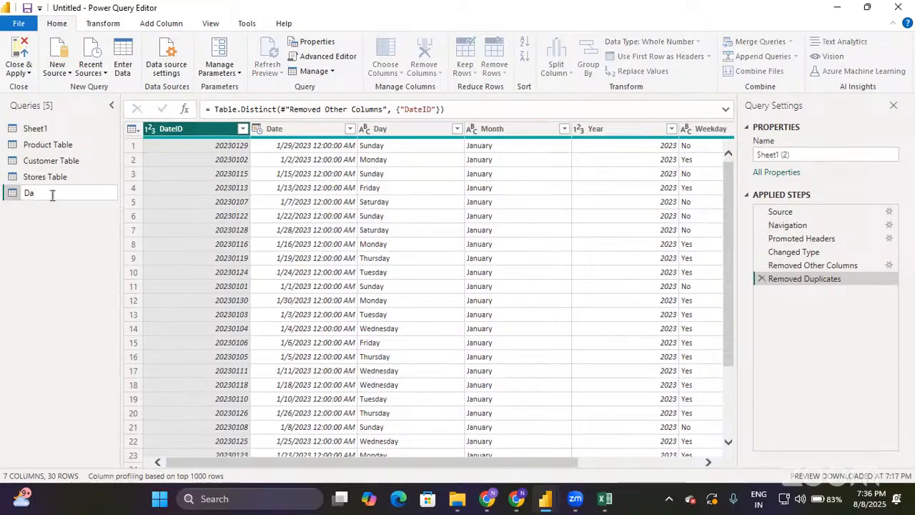
pyautogui.write('tes Table')
pyautogui.press('Return')
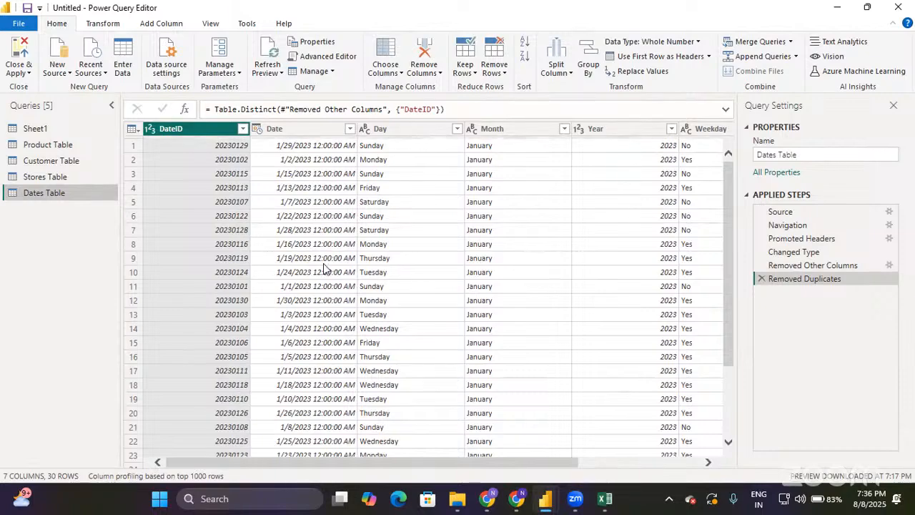
pyautogui.scroll(-3, 324, 269)
pyautogui.scroll(3, 324, 269)
pyautogui.hscroll(1, 324, 269)
pyautogui.hscroll(2, 324, 269)
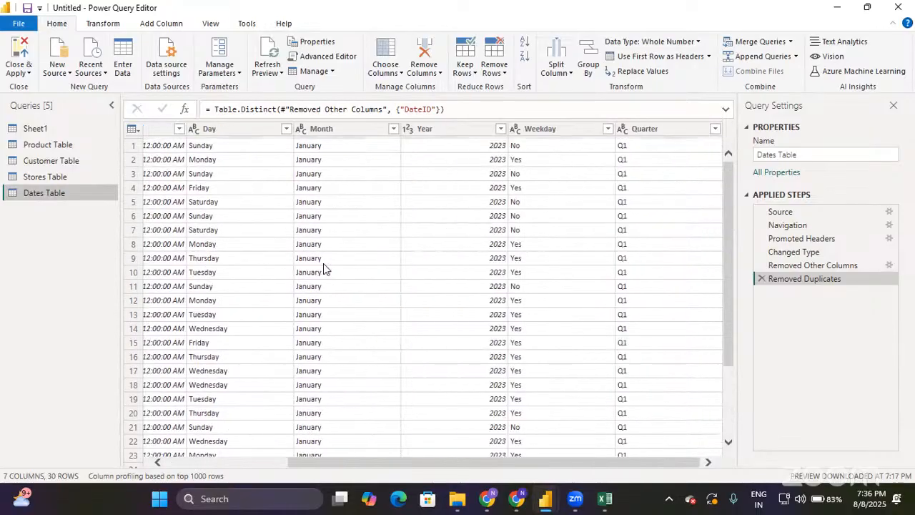
pyautogui.hscroll(-3, 324, 269)
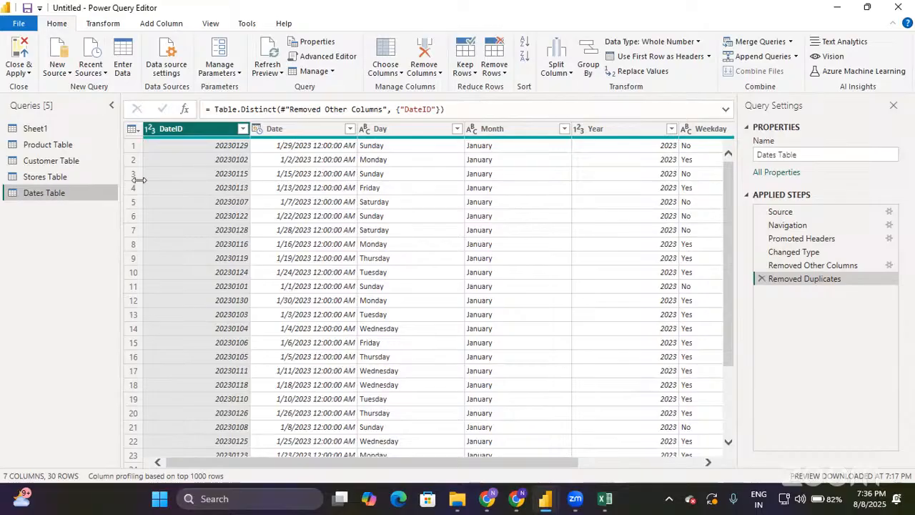
# Step: Review the ProductID, CustomerID, StoreID and DateID columns in the Sheet1 query one by one
pyautogui.click(63, 129)
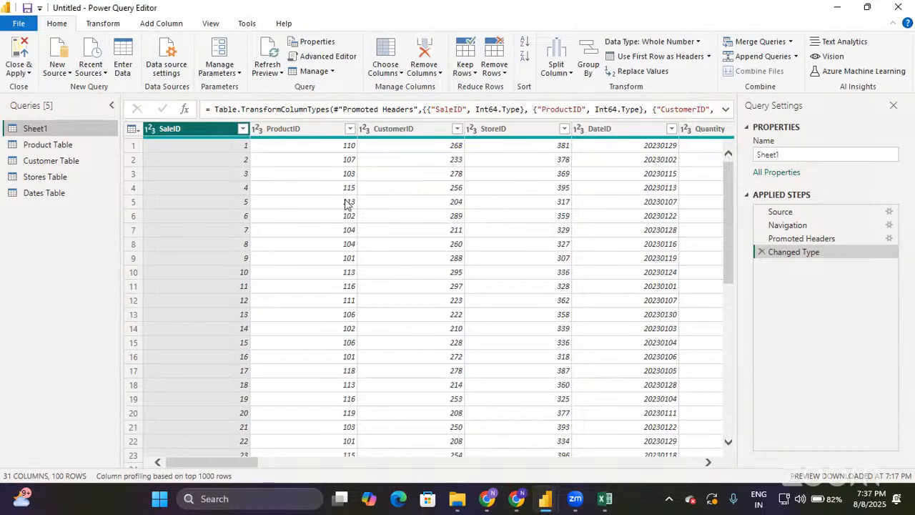
pyautogui.click(296, 131)
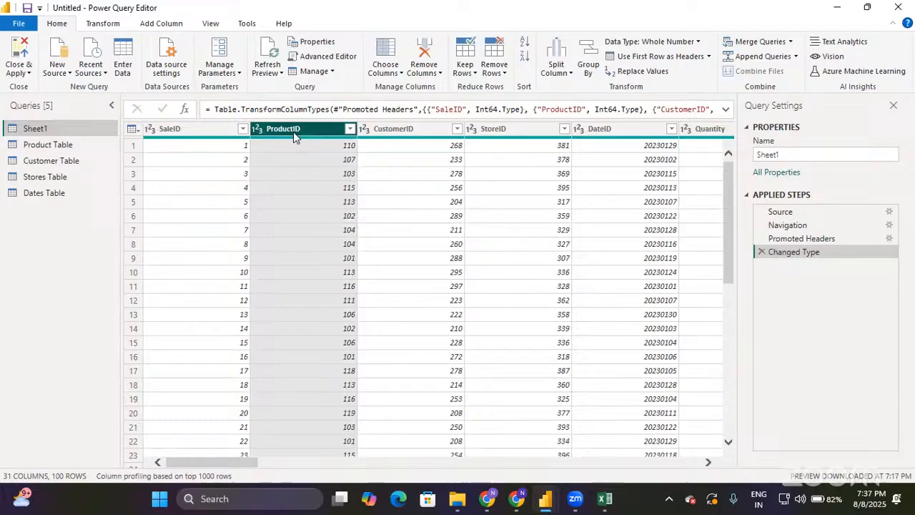
pyautogui.click(411, 133)
pyautogui.click(497, 130)
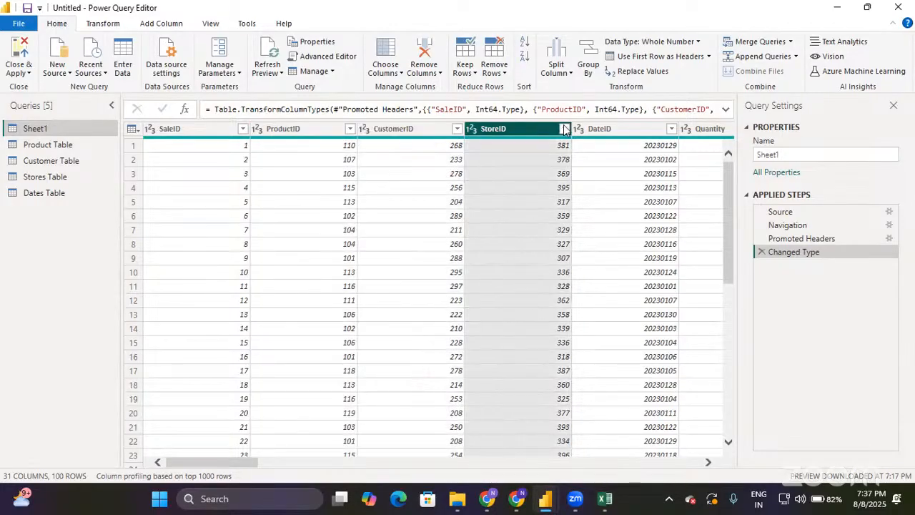
pyautogui.click(592, 129)
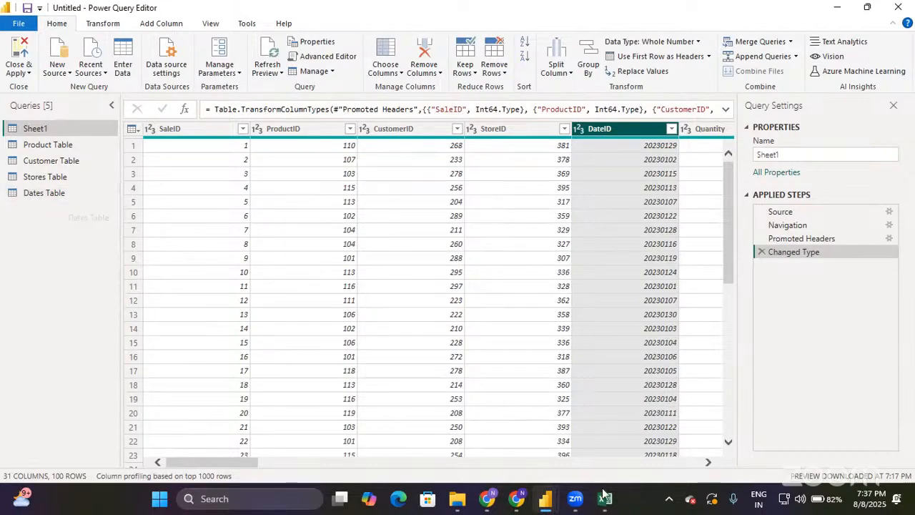
# Step: Switch to the Book1 workbook in Excel and compare the shared Dept column of the two Normalized Data tables
pyautogui.click(572, 452)
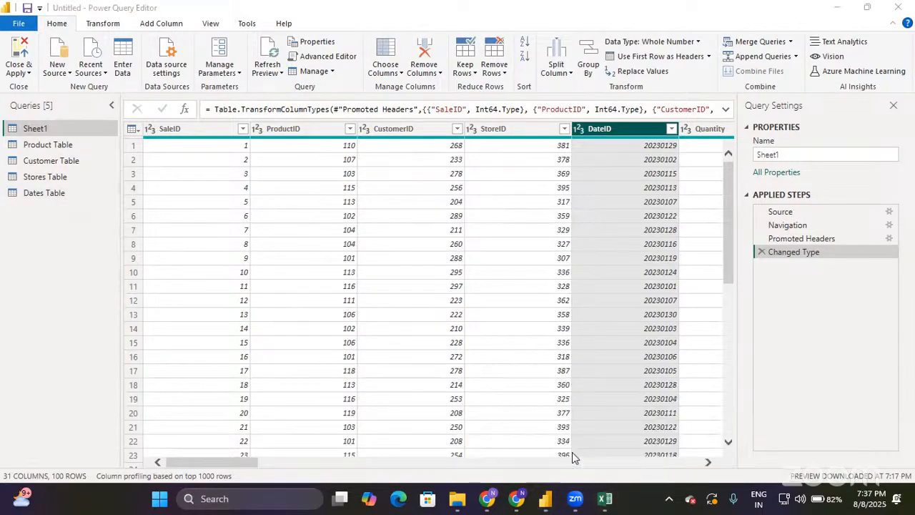
pyautogui.click(605, 501)
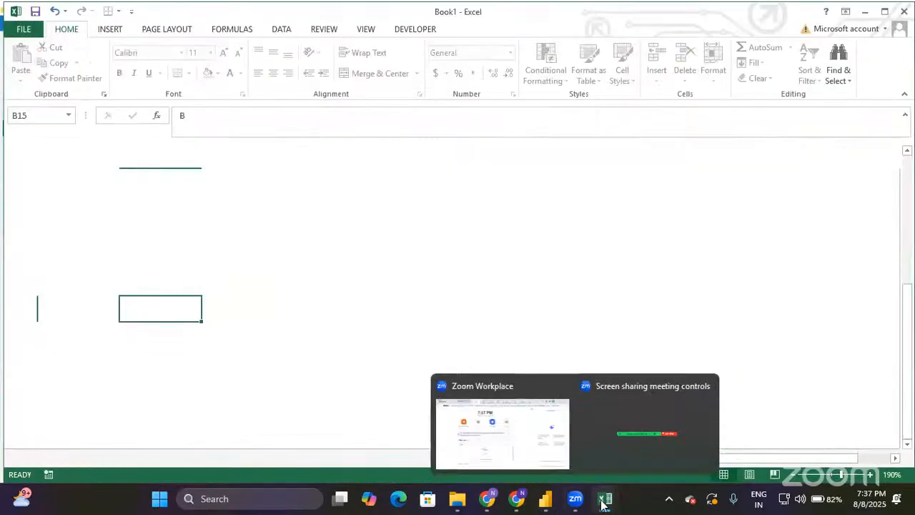
pyautogui.click(381, 264)
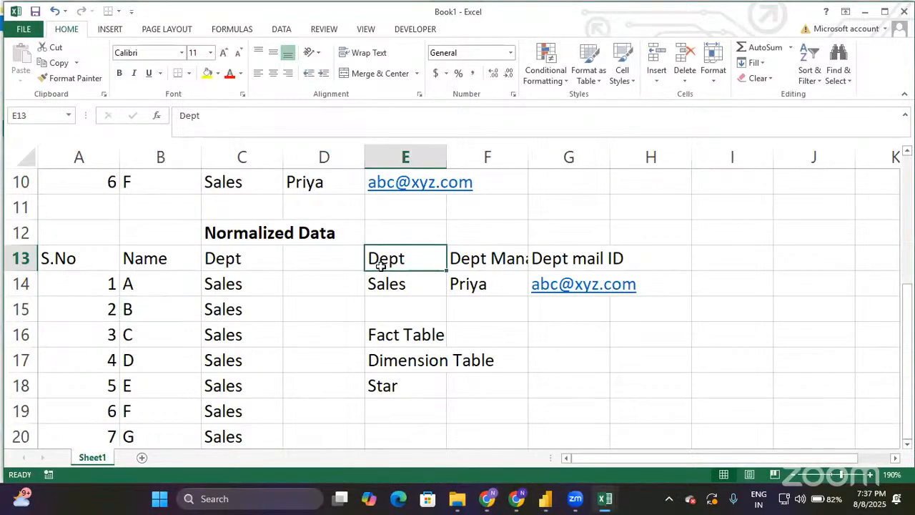
pyautogui.press('Left')
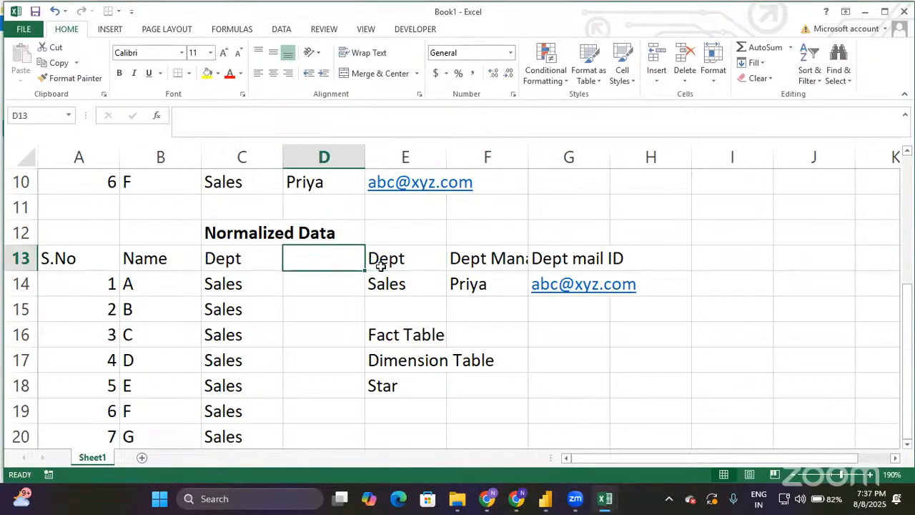
pyautogui.press('Left')
pyautogui.hotkey('shift', 'Right')
pyautogui.hotkey('shift', 'Right')
pyautogui.moveTo(381, 265); pyautogui.dragTo(382, 261)
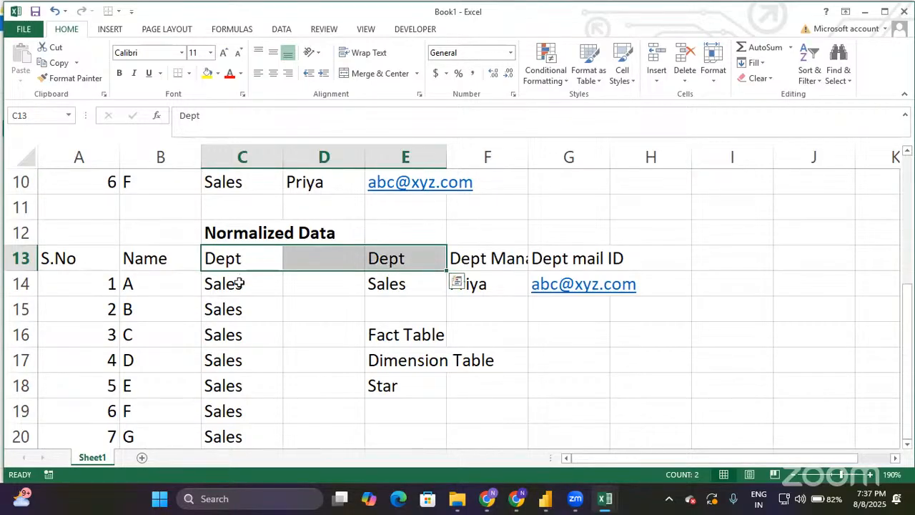
pyautogui.click(408, 284)
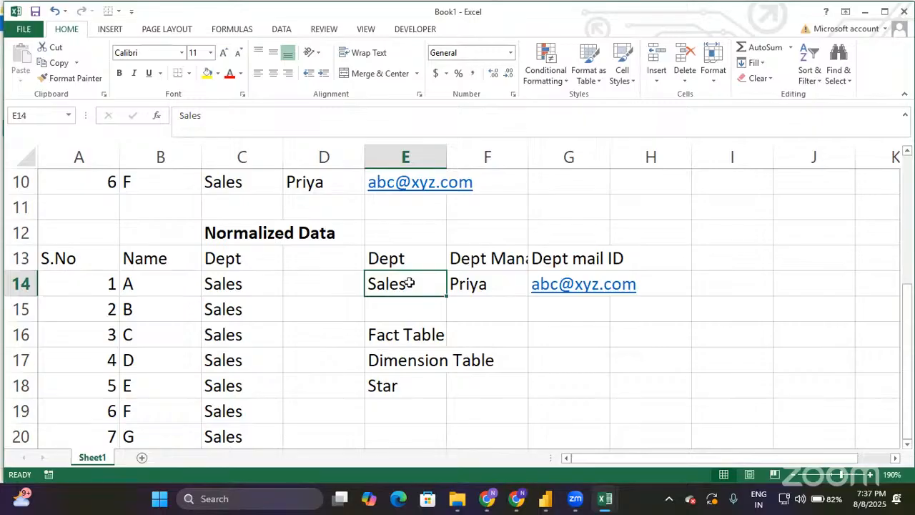
# Step: Return to the Power Query Editor and highlight the ProductID, CustomerID, StoreID and DateID key columns together in Sheet1
pyautogui.hotkey('alt', 'Tab')
pyautogui.hotkey('alt', 'Tab')
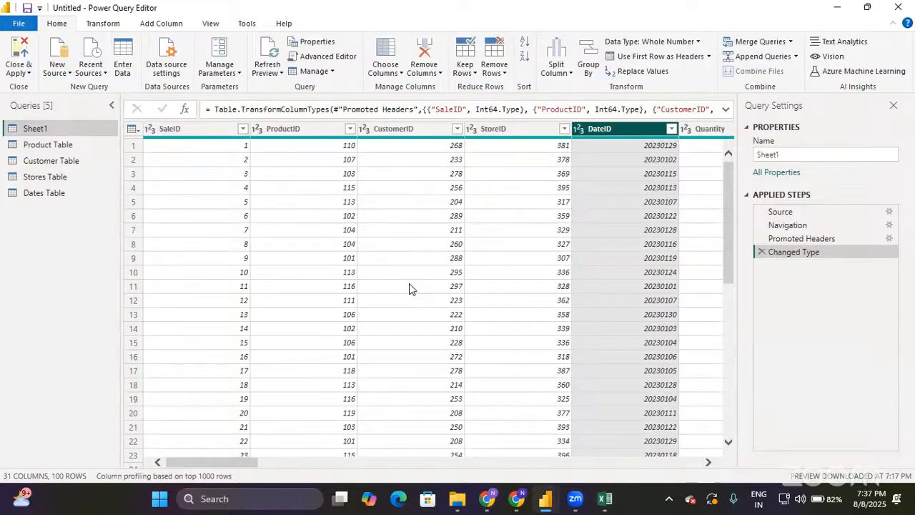
pyautogui.click(203, 135)
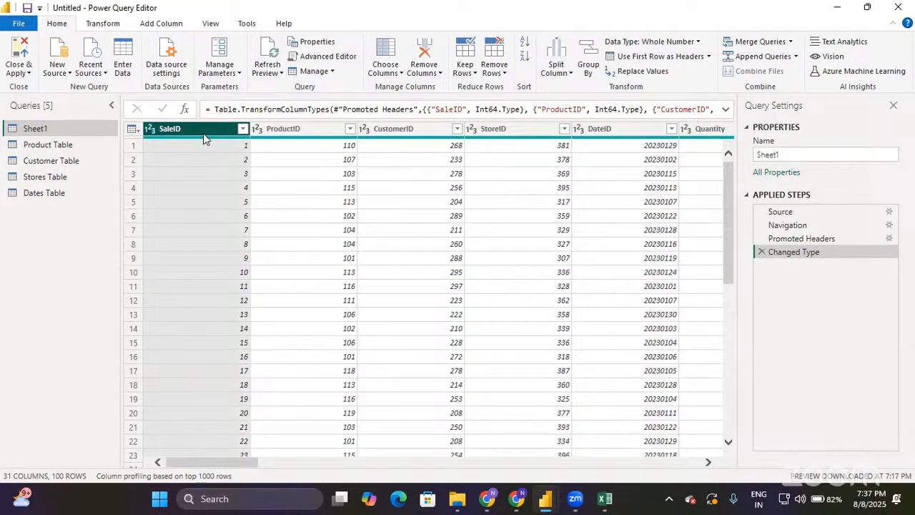
pyautogui.press('Right')
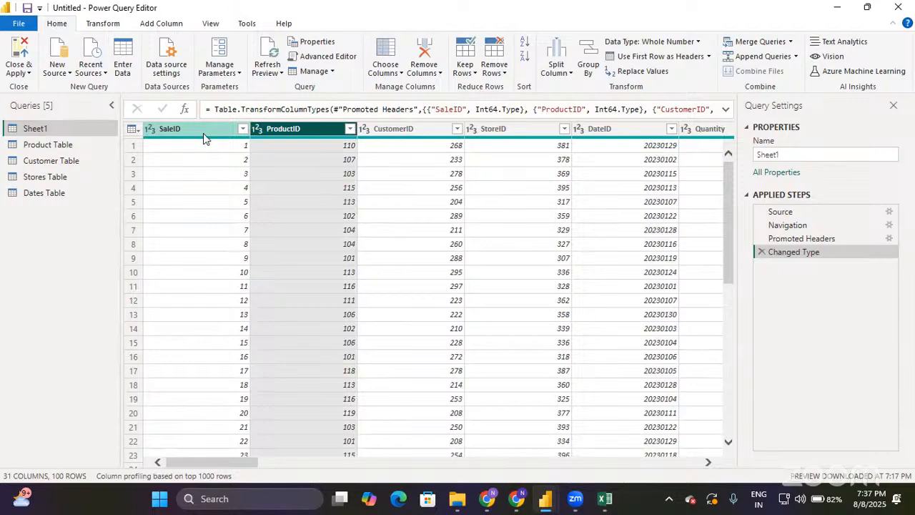
pyautogui.hotkey('shift', 'Right')
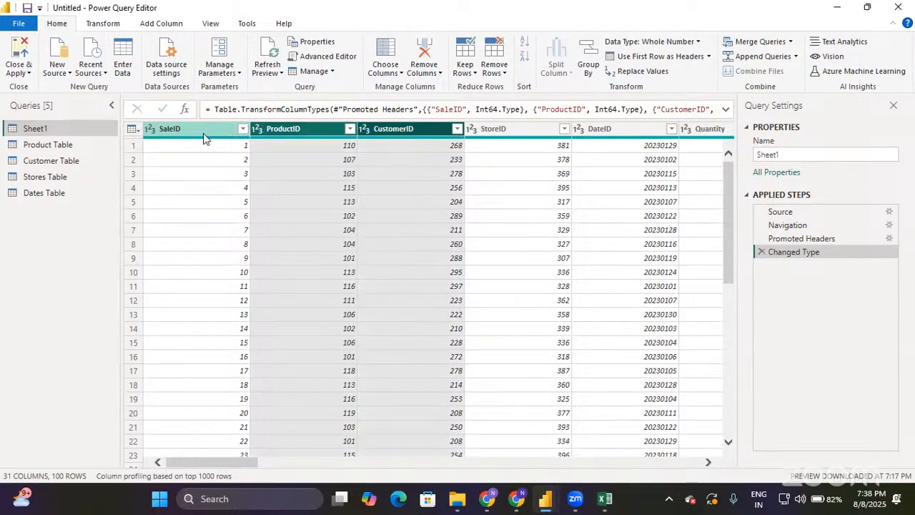
pyautogui.hotkey('shift', 'Right')
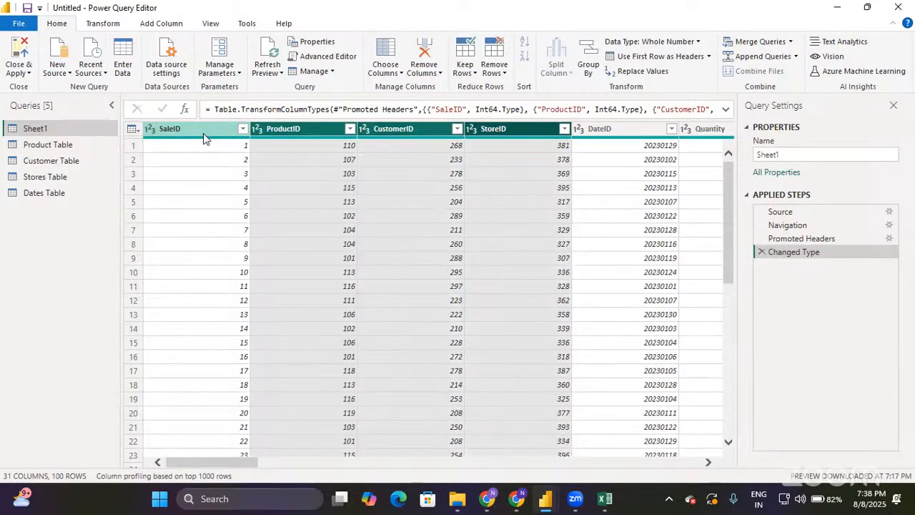
pyautogui.hotkey('shift', 'Right')
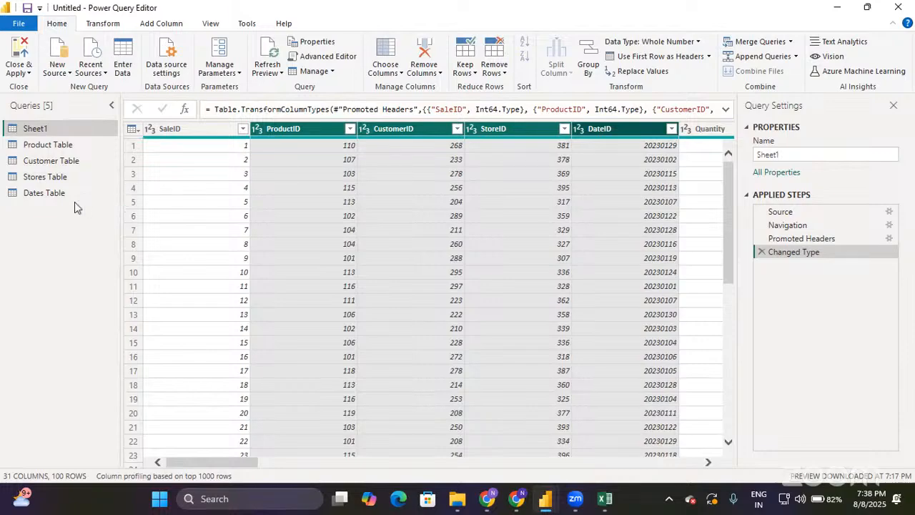
# Step: Keep only the SaleID, ProductID, CustomerID, StoreID, DateID, Quantity and TotalAmount columns in Sheet1, removing all other columns
pyautogui.click(182, 131)
pyautogui.hotkey('shift', 'Right')
pyautogui.hotkey('shift', 'Right')
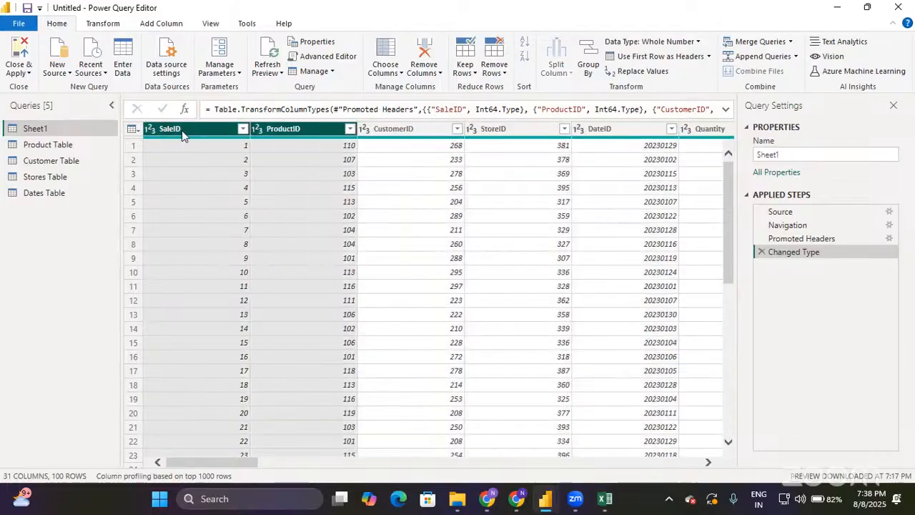
pyautogui.hotkey('shift', 'Right')
pyautogui.hotkey('shift', 'Right')
pyautogui.hotkey('shift', 'Right')
pyautogui.hotkey('shift', 'Right')
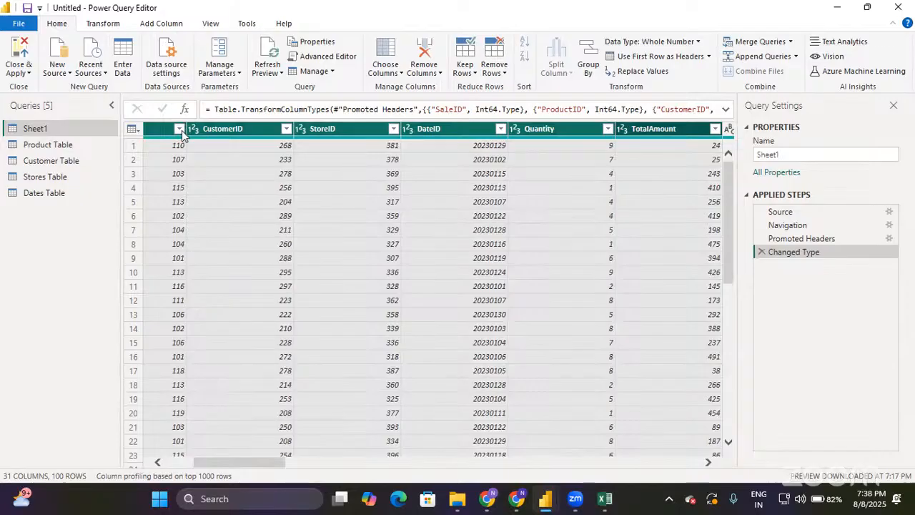
pyautogui.hscroll(3, 436, 189)
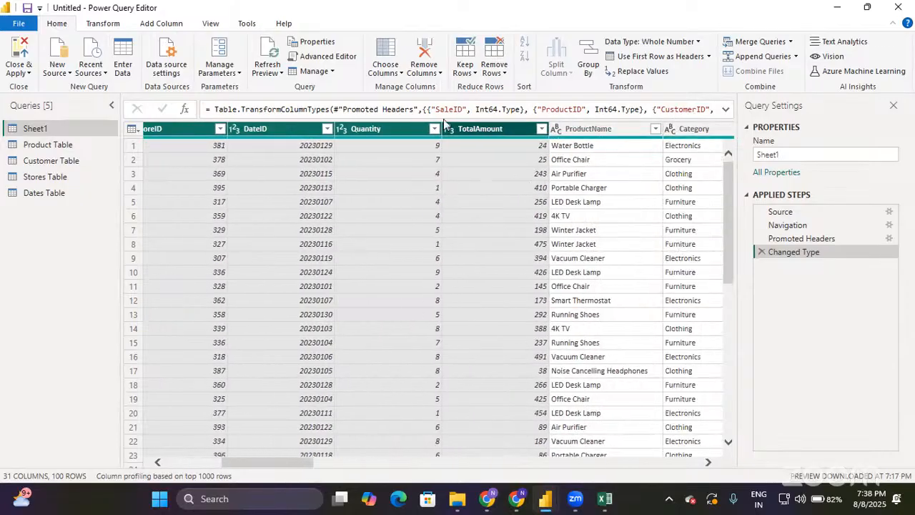
pyautogui.click(430, 74)
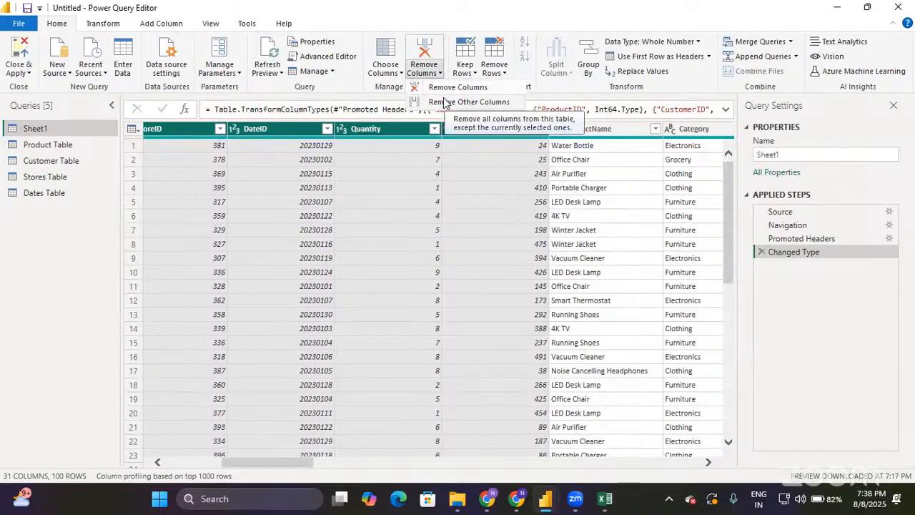
pyautogui.hscroll(10, 633, 229)
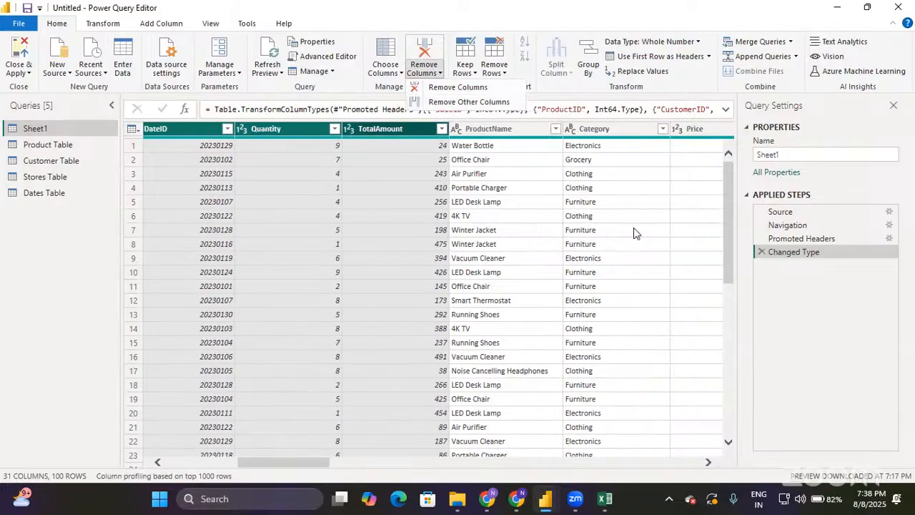
pyautogui.hscroll(3, 634, 233)
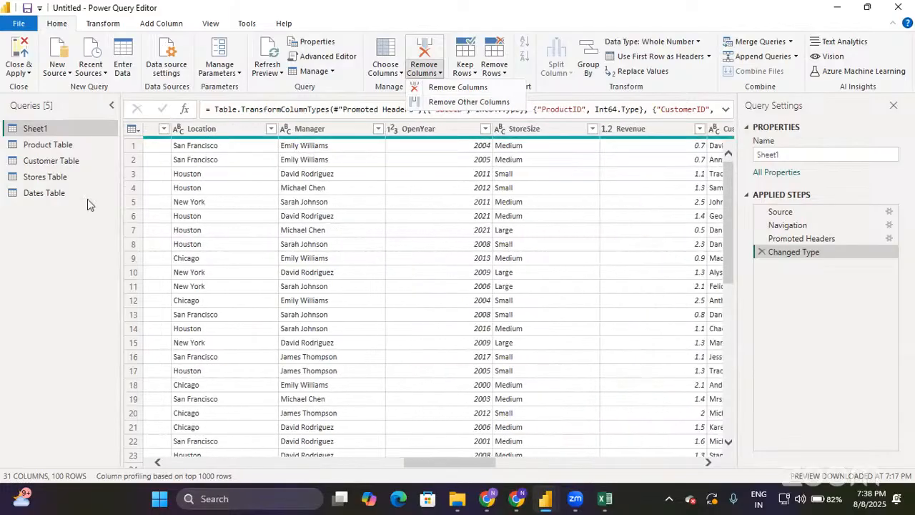
pyautogui.hscroll(-12, 365, 270)
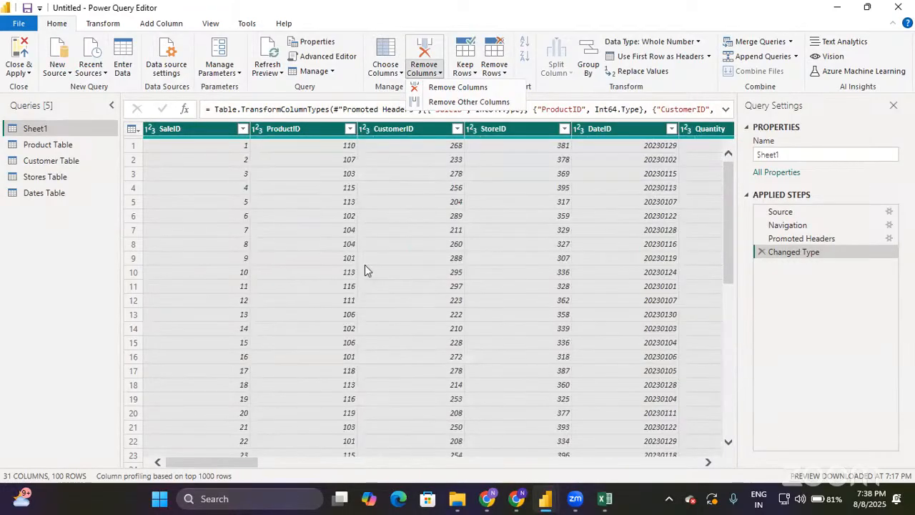
pyautogui.click(447, 102)
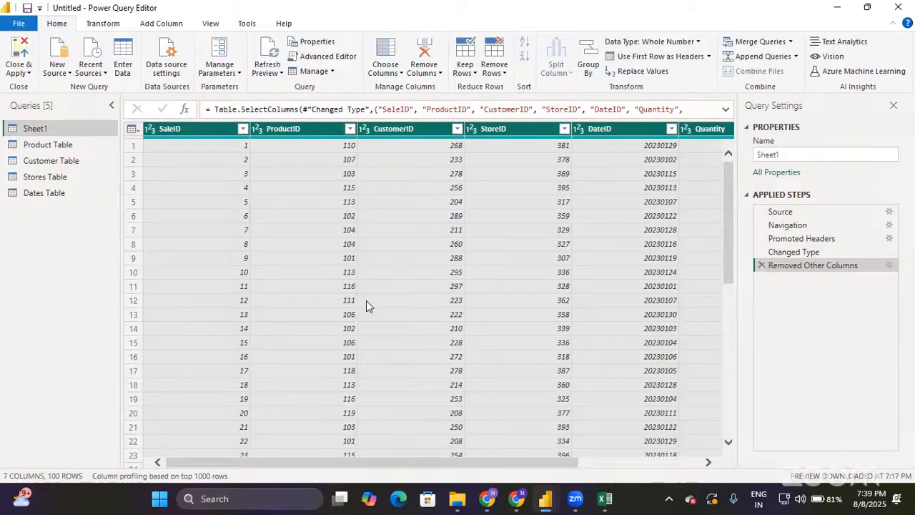
# Step: Rename the Sheet1 query as Fact Table
pyautogui.click(226, 300)
pyautogui.hscroll(3, 376, 306)
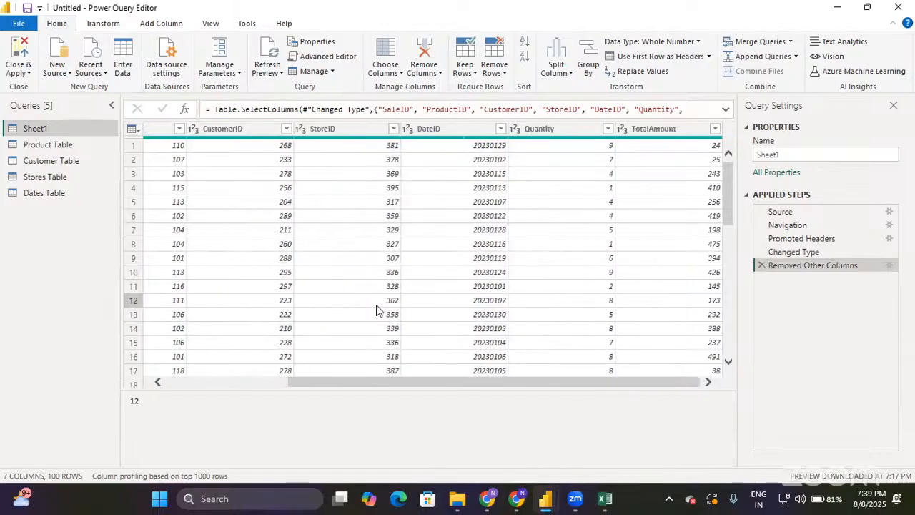
pyautogui.hscroll(-3, 376, 306)
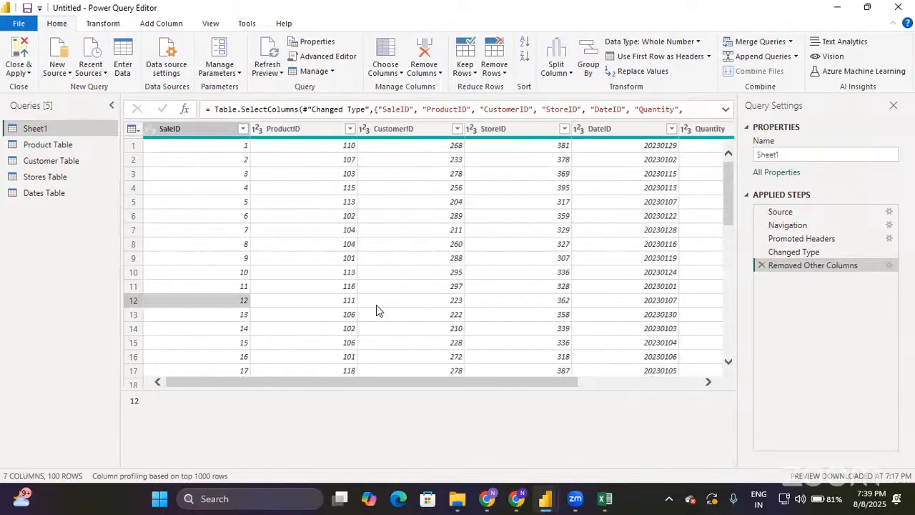
pyautogui.hscroll(3, 377, 305)
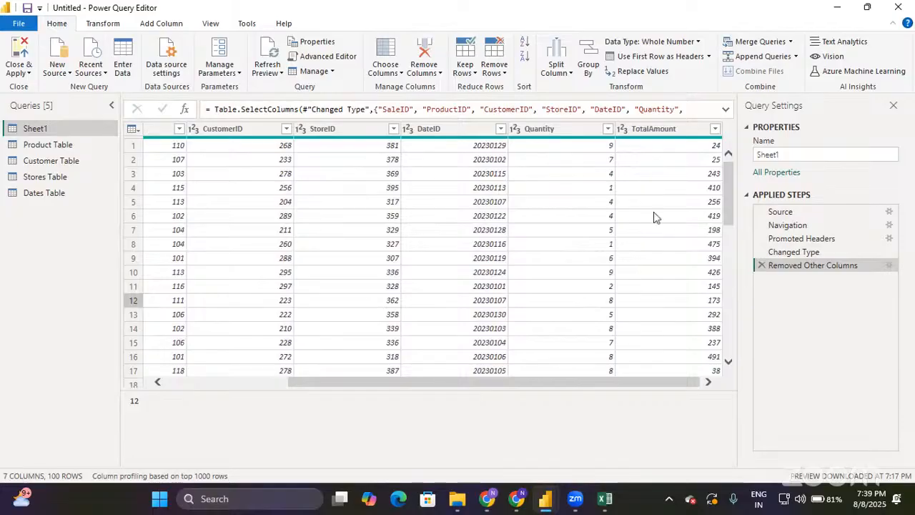
pyautogui.hscroll(-3, 396, 226)
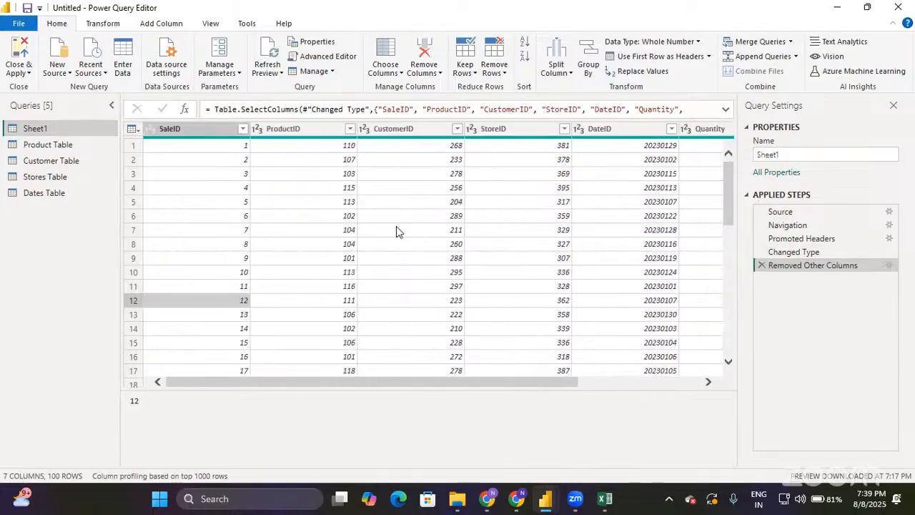
pyautogui.doubleClick(60, 127)
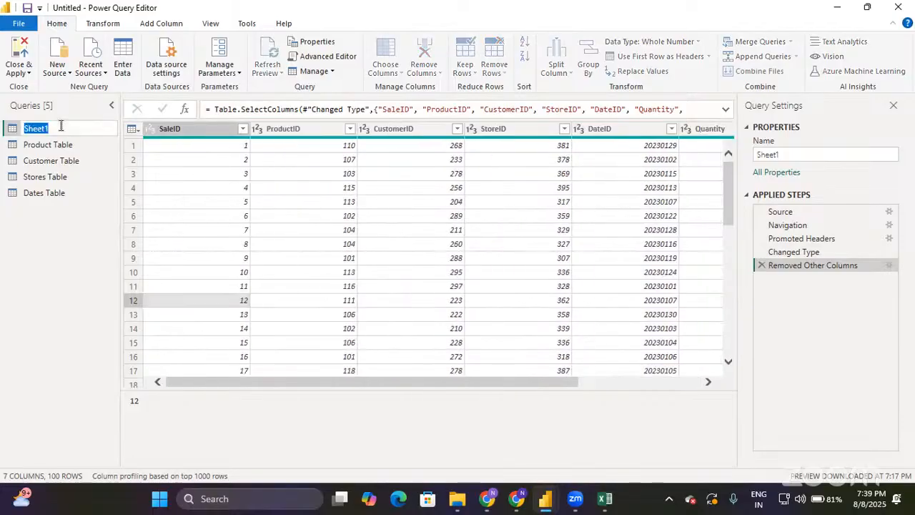
pyautogui.write('Fact Tab')
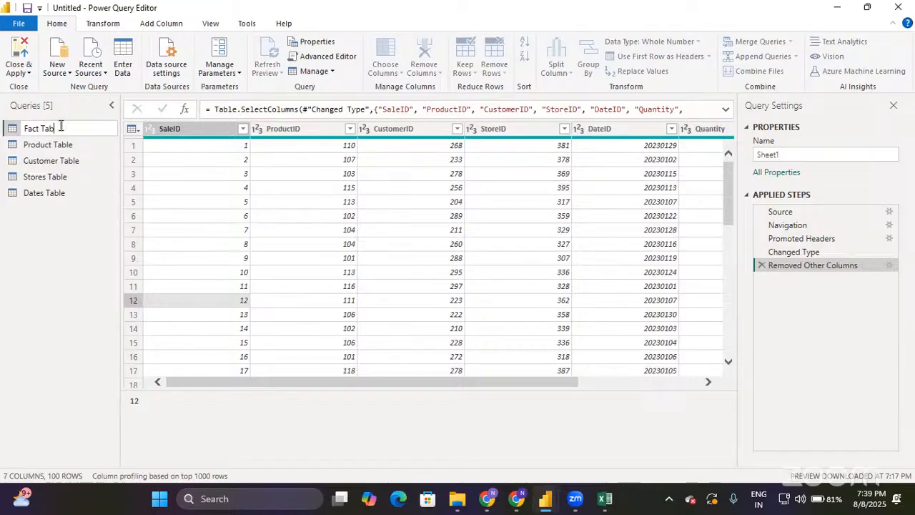
pyautogui.write('le')
pyautogui.press('Return')
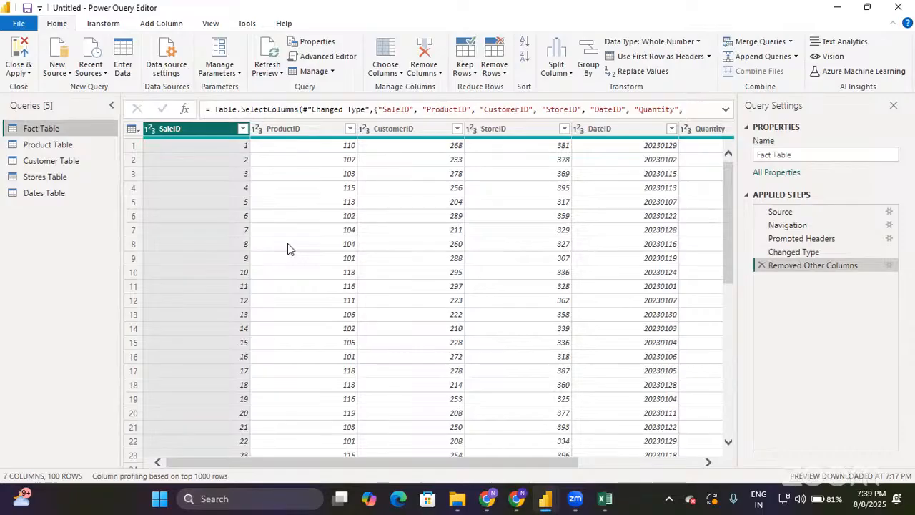
# Step: Review the Fact Table columns from SaleID to TotalAmount and switch to the STORE.xlsx workbook in Excel to compare them with the flat source data
pyautogui.scroll(-4, 288, 247)
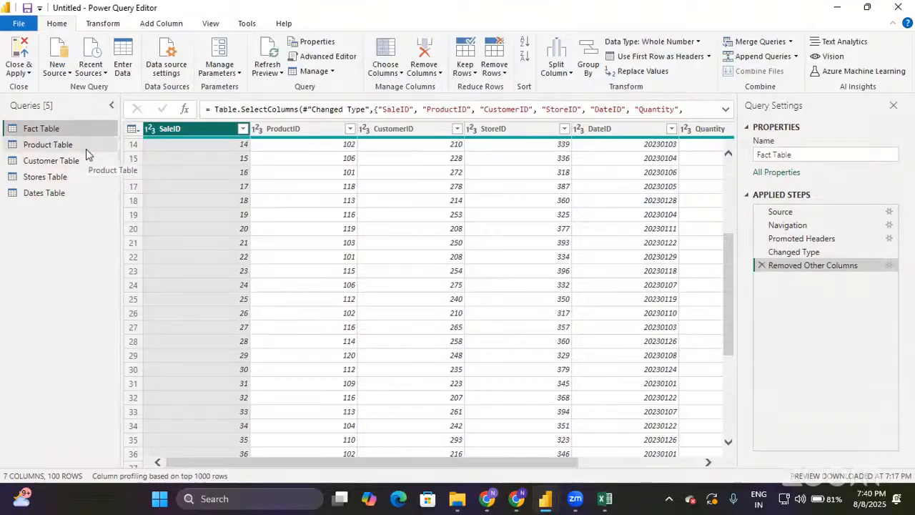
pyautogui.hscroll(3, 334, 261)
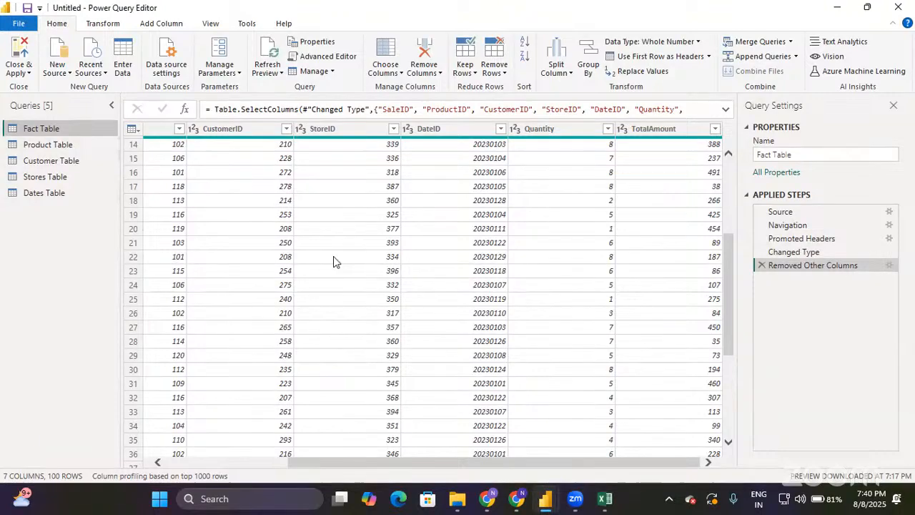
pyautogui.hscroll(-3, 333, 260)
pyautogui.hscroll(3, 333, 260)
pyautogui.hscroll(-3, 333, 256)
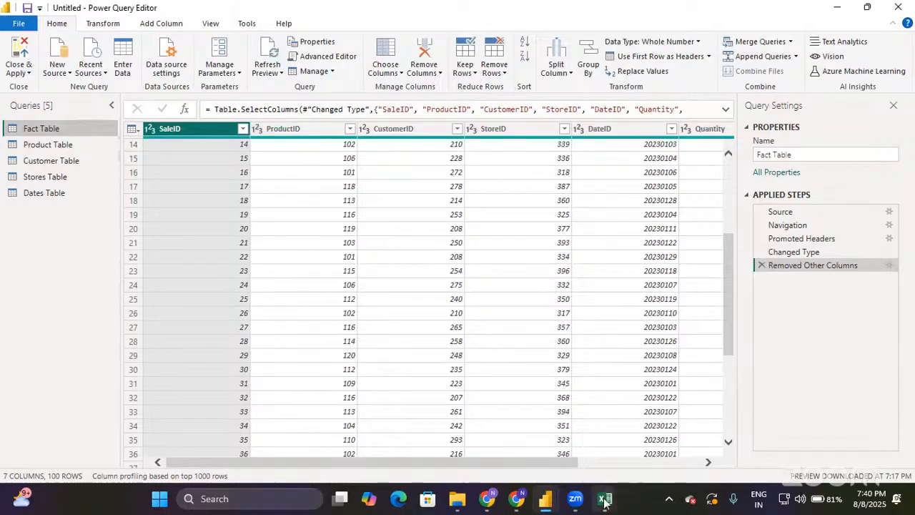
pyautogui.moveTo(606, 502)
pyautogui.click(655, 450)
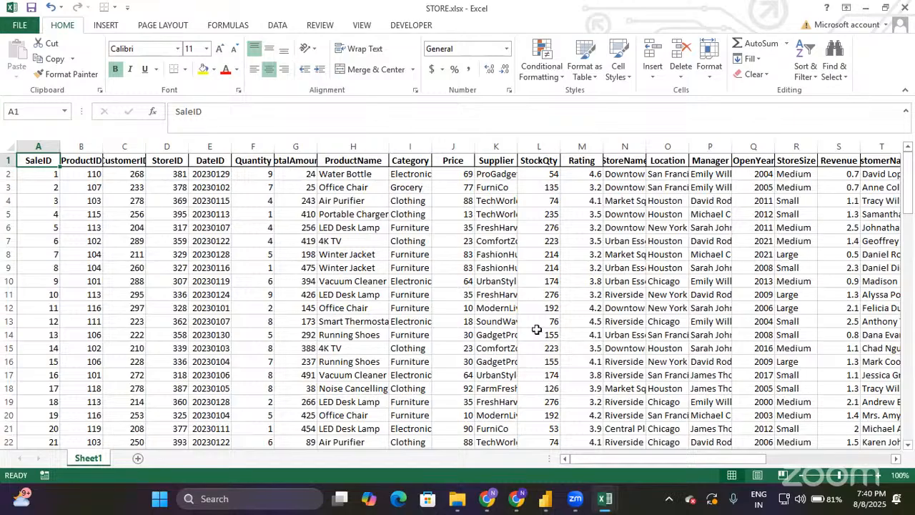
# Step: Return to the Power Query Editor and close it with all query changes applied
pyautogui.click(867, 9)
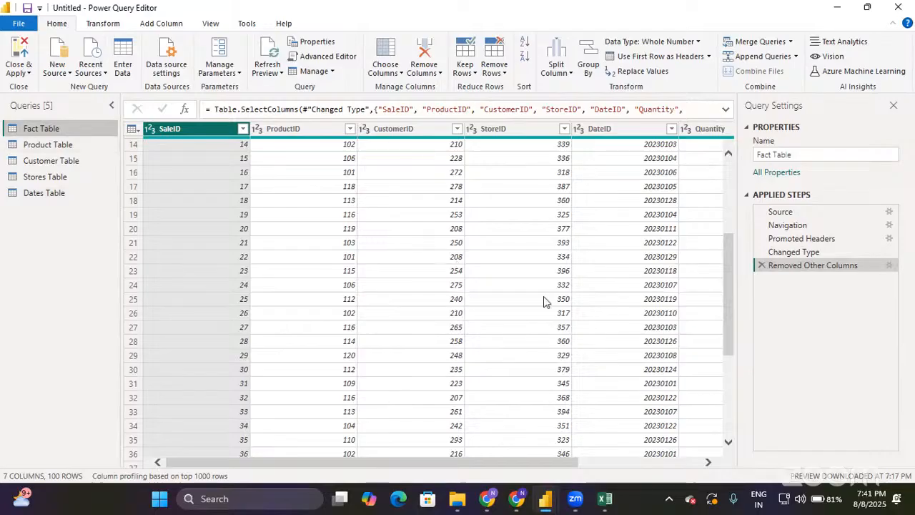
pyautogui.click(28, 73)
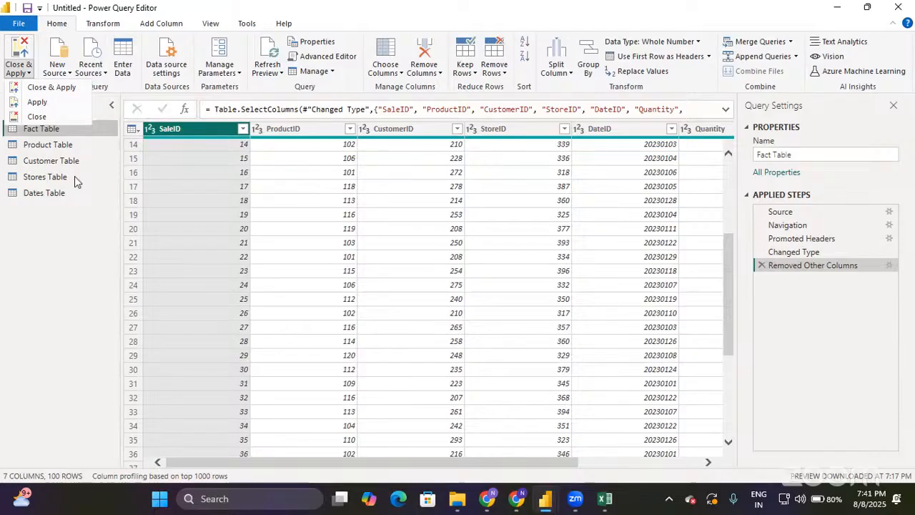
pyautogui.click(55, 89)
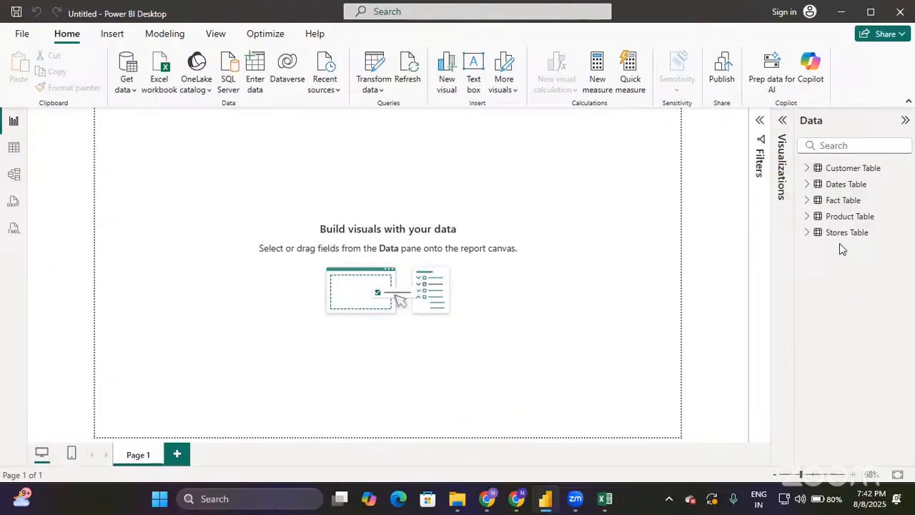
# Step: Expand the Customer, Dates, Fact, Product and Stores tables in the data model to examine their fields
pyautogui.moveTo(828, 176)
pyautogui.moveTo(823, 238)
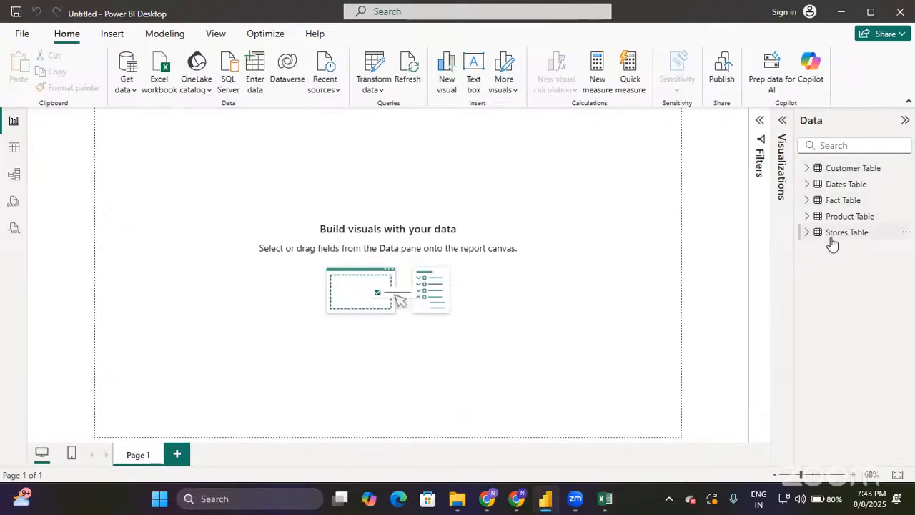
pyautogui.click(807, 169)
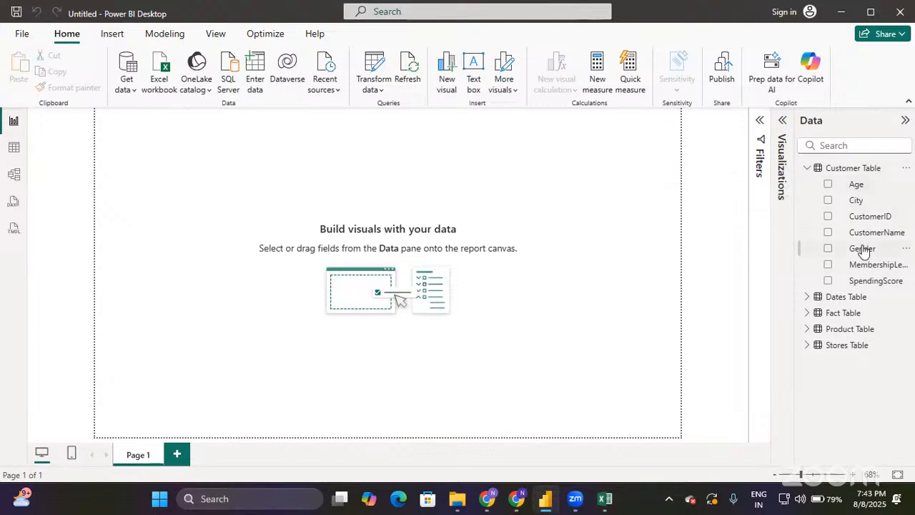
pyautogui.click(807, 296)
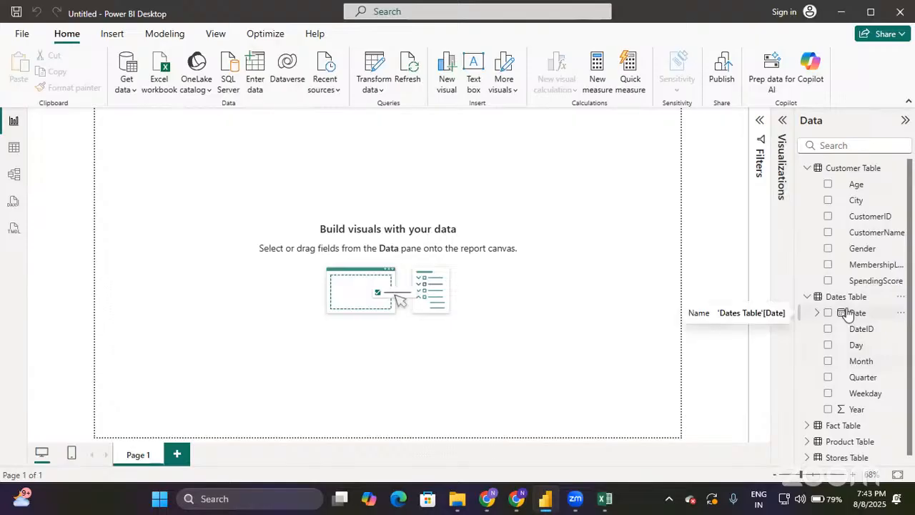
pyautogui.scroll(-1, 847, 315)
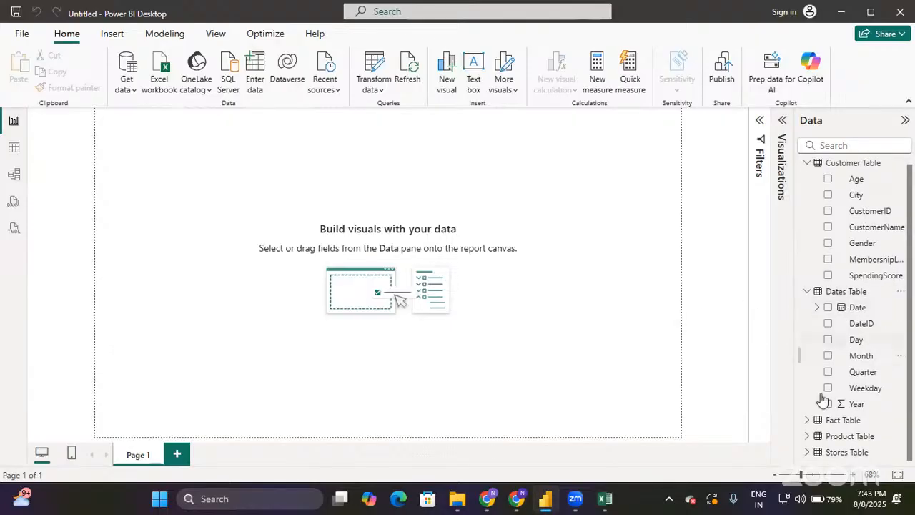
pyautogui.click(808, 419)
pyautogui.scroll(-3, 837, 392)
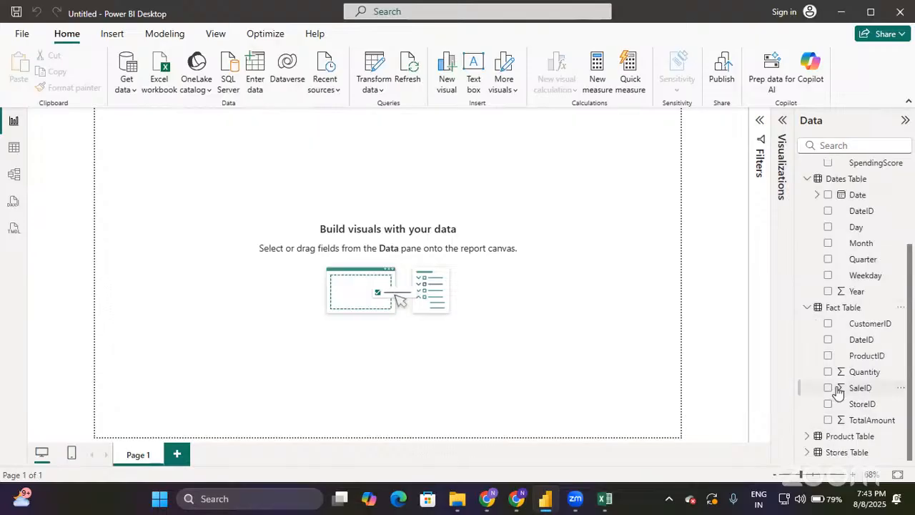
pyautogui.click(807, 436)
pyautogui.scroll(-3, 807, 436)
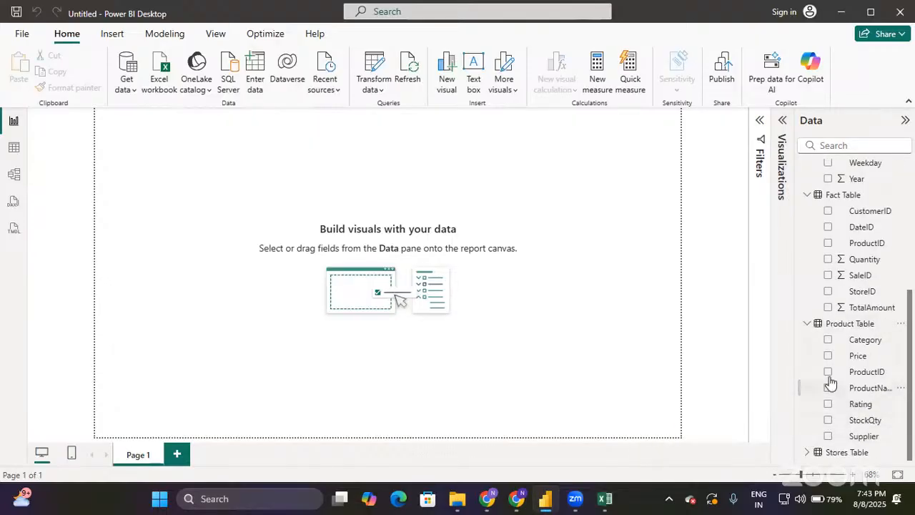
pyautogui.click(814, 436)
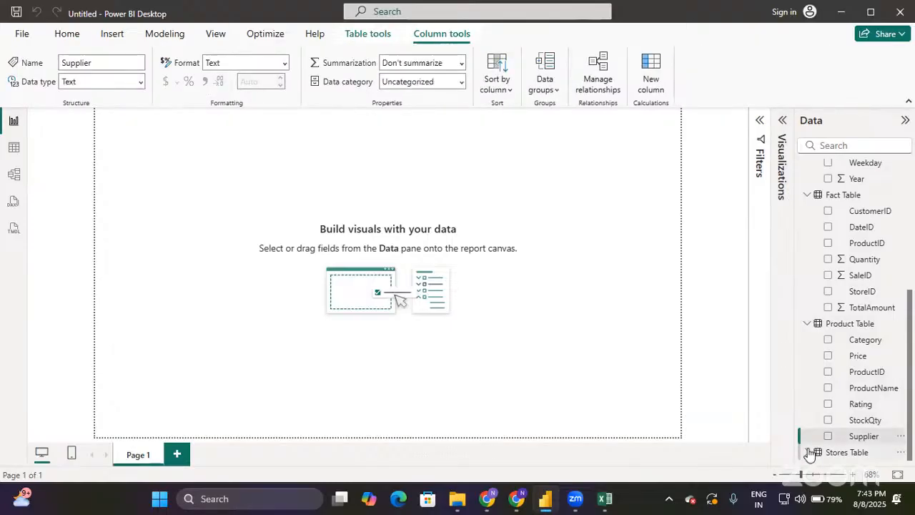
pyautogui.click(809, 455)
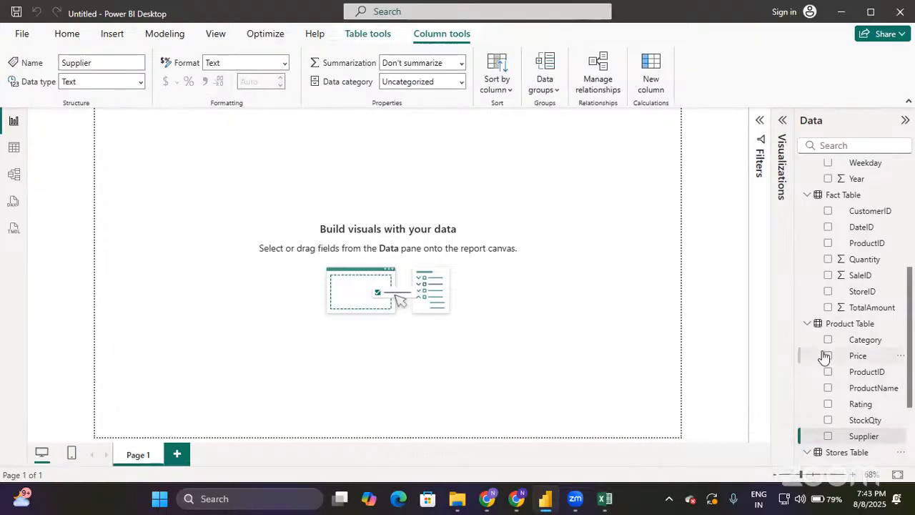
pyautogui.scroll(-3, 823, 354)
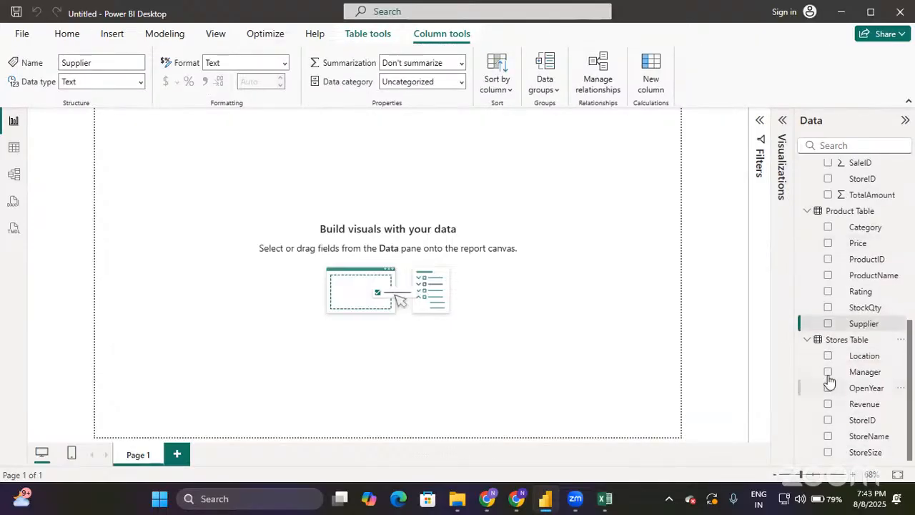
pyautogui.click(807, 340)
pyautogui.click(807, 453)
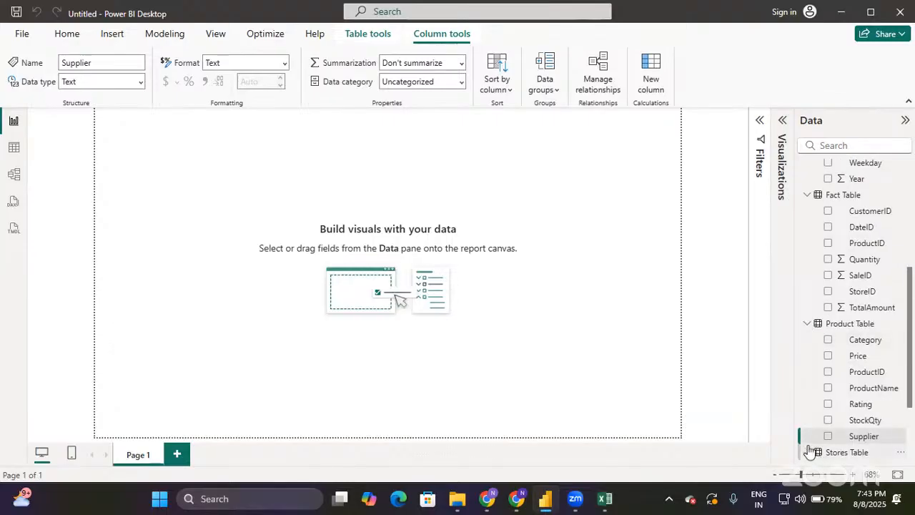
# Step: Look through the field lists of all five expanded tables, from Customer Table down to Stores Table
pyautogui.scroll(3, 830, 367)
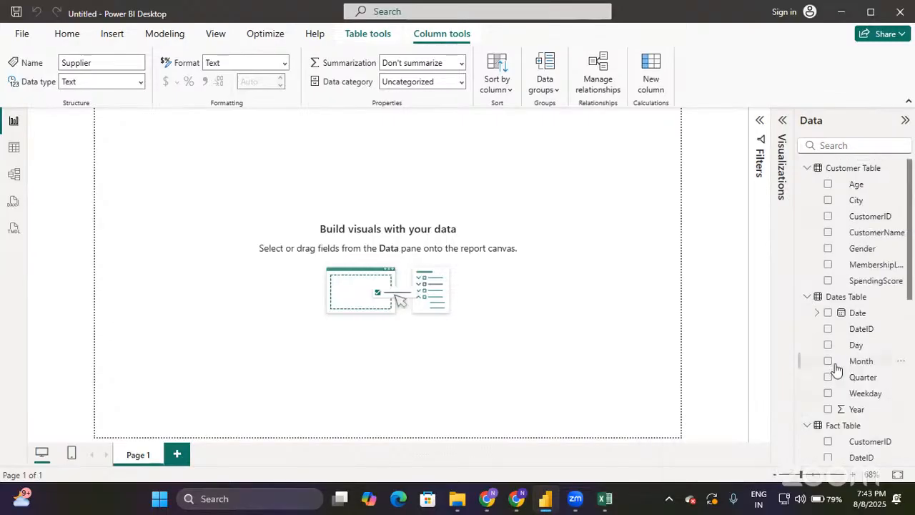
pyautogui.click(68, 38)
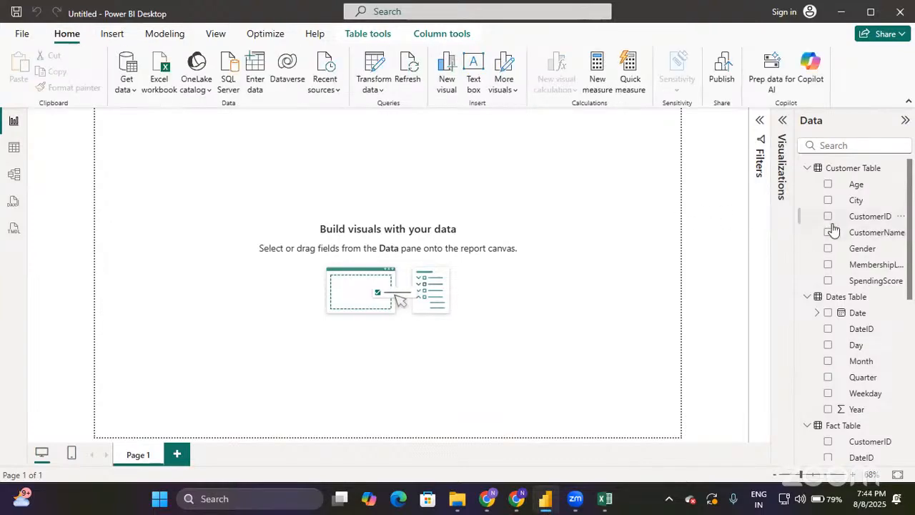
pyautogui.scroll(-5, 837, 242)
pyautogui.scroll(5, 840, 246)
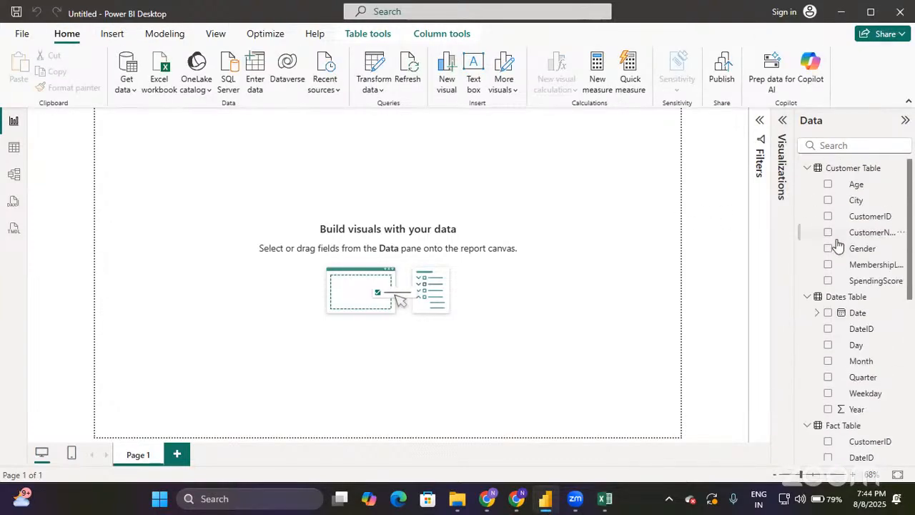
pyautogui.scroll(-4, 838, 245)
pyautogui.scroll(-4, 838, 245)
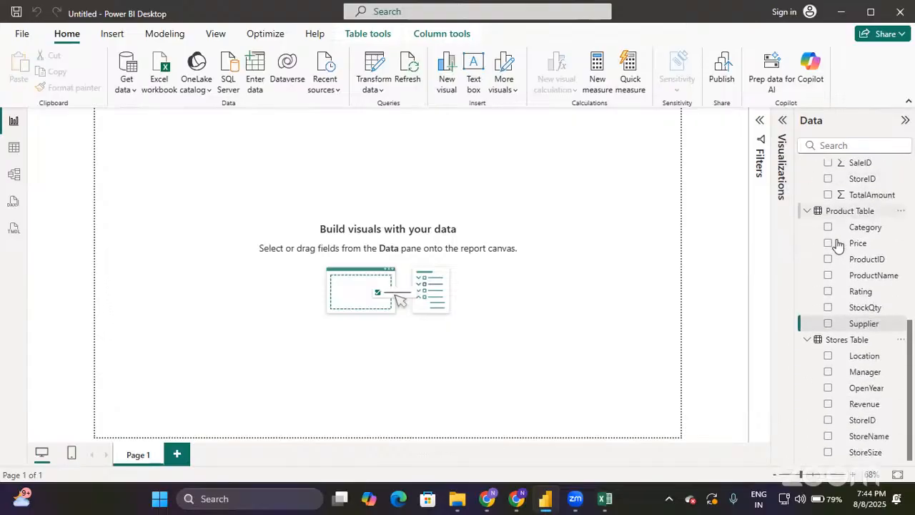
pyautogui.scroll(10, 839, 245)
pyautogui.scroll(-8, 836, 245)
pyautogui.scroll(8, 834, 245)
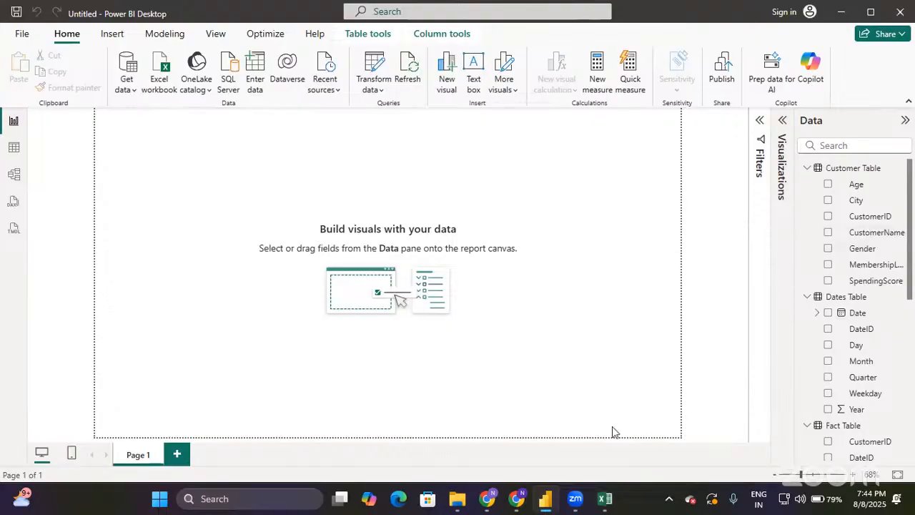
# Step: Switch to the Book1 workbook in Excel and highlight the Denormalized Data table in A4:E10
pyautogui.moveTo(605, 498)
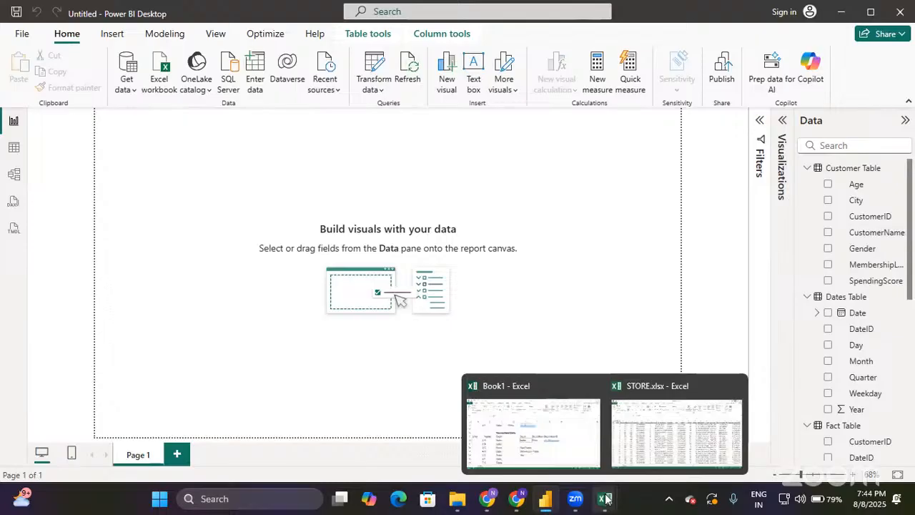
pyautogui.click(590, 458)
pyautogui.scroll(3, 372, 344)
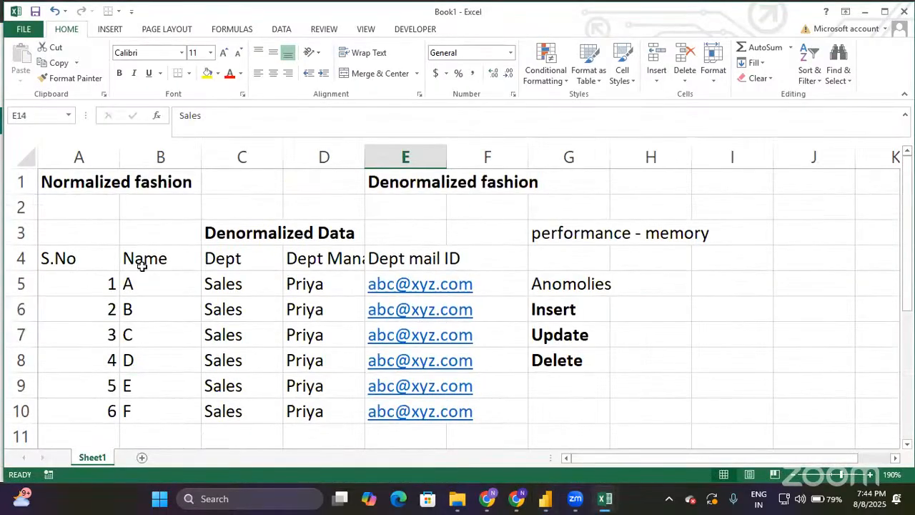
pyautogui.click(93, 256)
pyautogui.moveTo(163, 357); pyautogui.dragTo(382, 408)
pyautogui.scroll(-2, 349, 396)
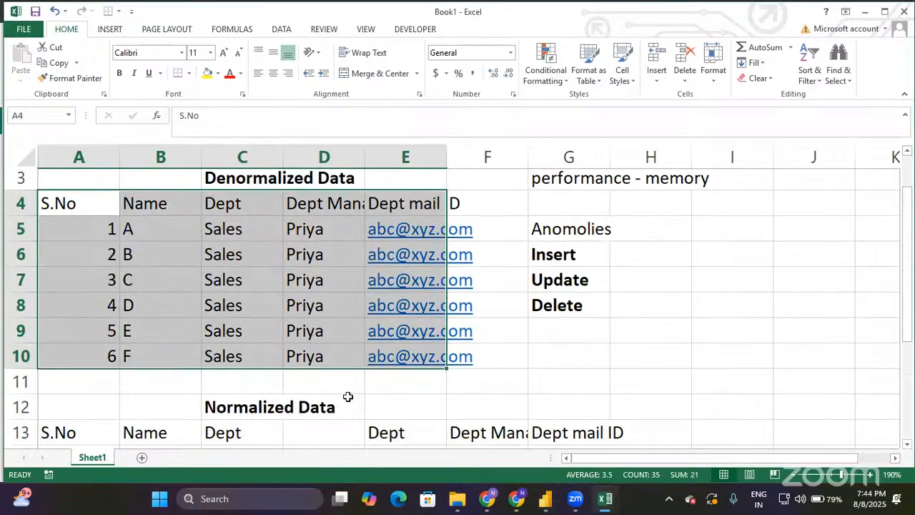
# Step: Highlight the two Normalized Data tables one after the other, A13:C20 and E13:G14
pyautogui.scroll(-1, 265, 365)
pyautogui.scroll(-1, 62, 281)
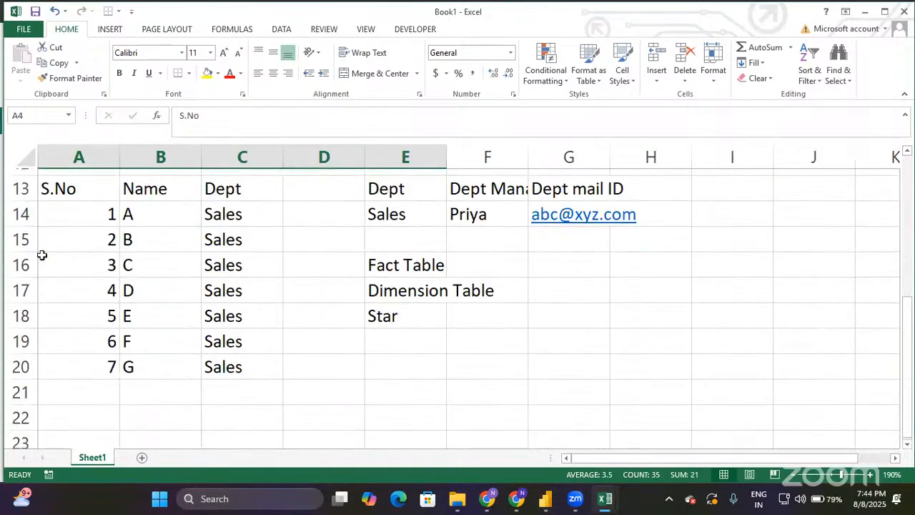
pyautogui.click(47, 180)
pyautogui.moveTo(86, 183); pyautogui.dragTo(265, 357)
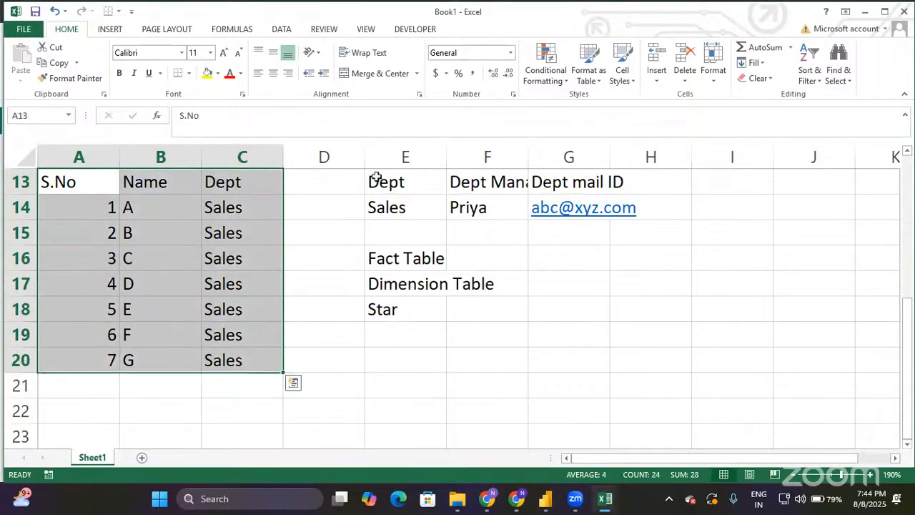
pyautogui.moveTo(375, 180); pyautogui.dragTo(572, 206)
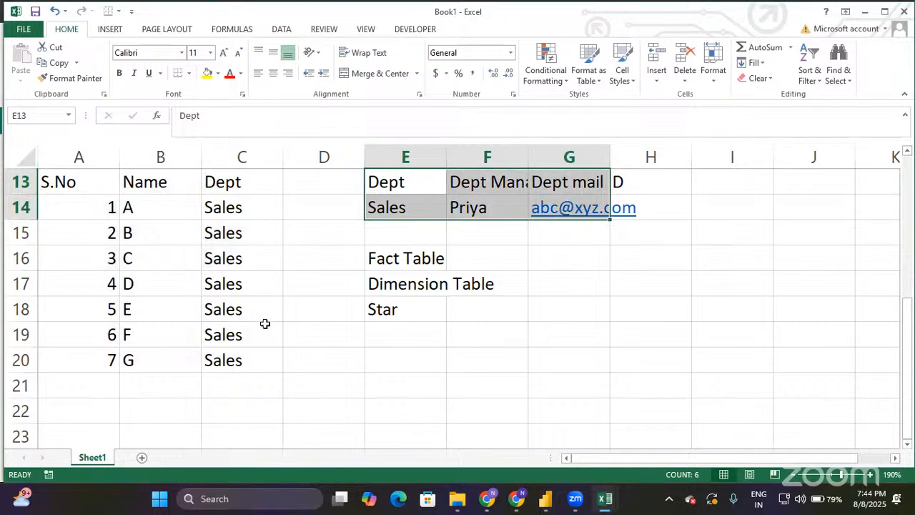
# Step: Switch back to Power BI Desktop and collapse the Dates, Fact, Product, Stores and Customer tables in the data list
pyautogui.click(864, 15)
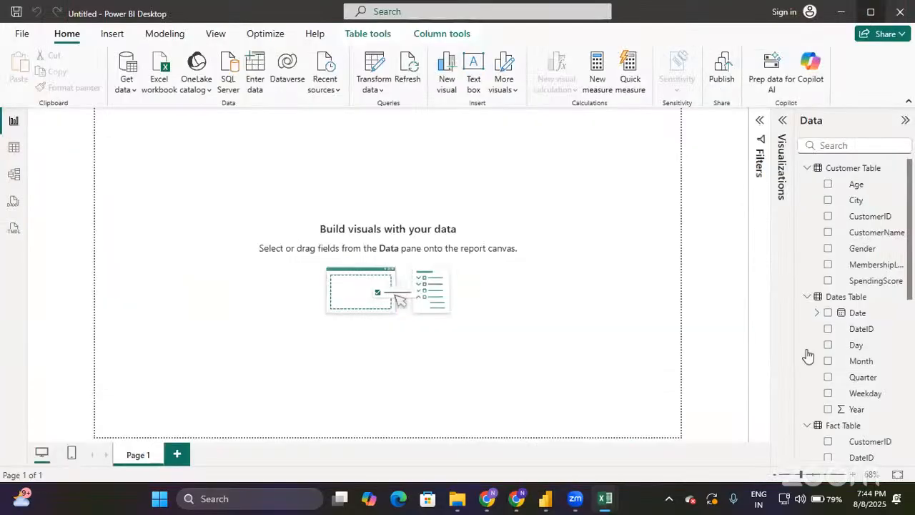
pyautogui.click(808, 296)
pyautogui.click(808, 312)
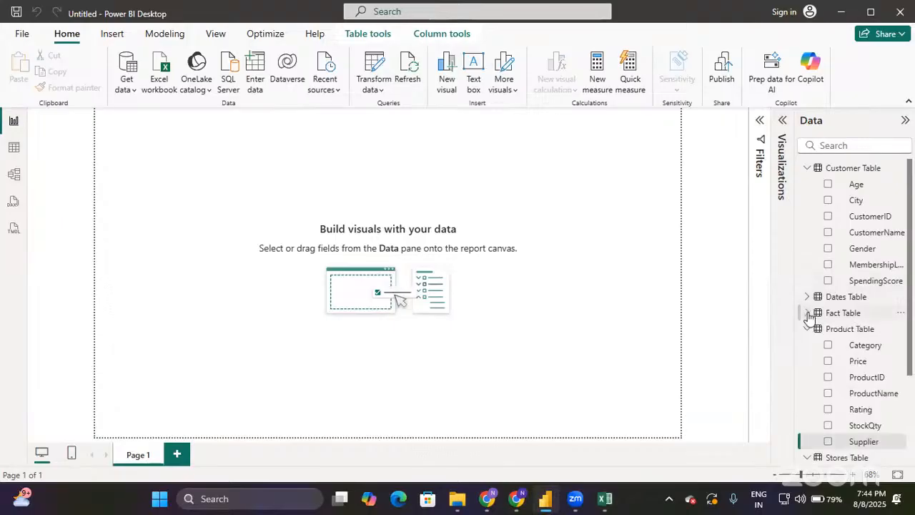
pyautogui.click(807, 330)
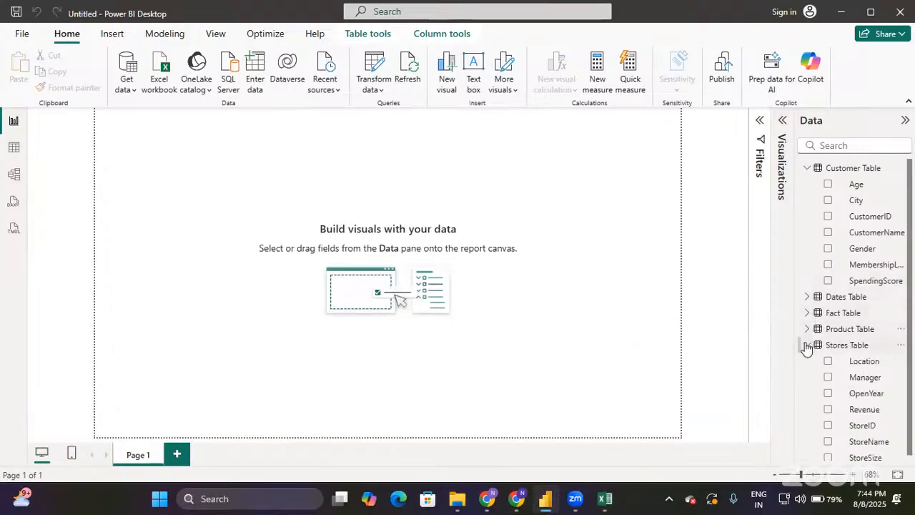
pyautogui.click(807, 346)
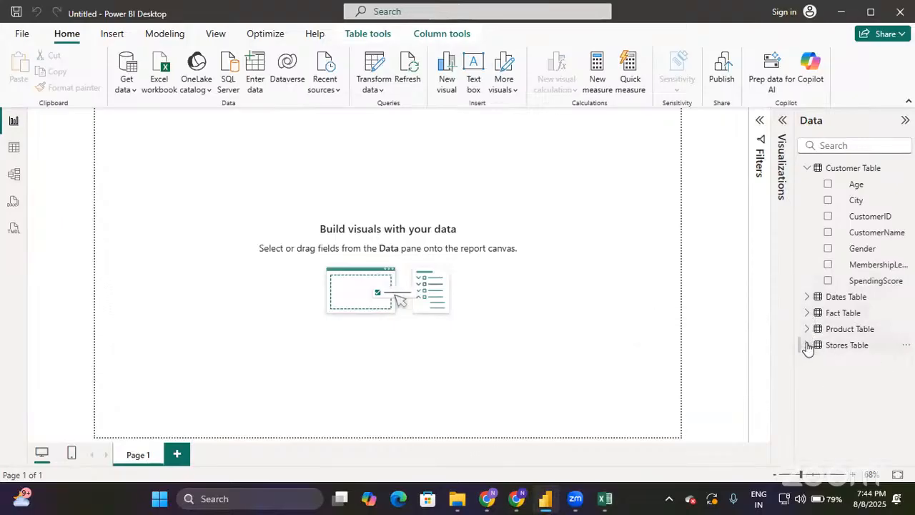
pyautogui.click(807, 169)
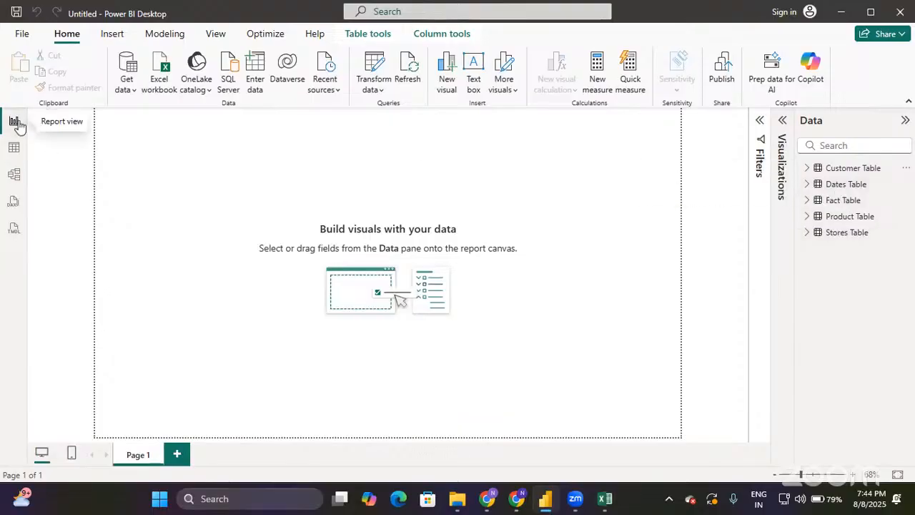
# Step: Open the model view and collapse the Properties and Data panes to give the relationship diagram more room
pyautogui.click(14, 176)
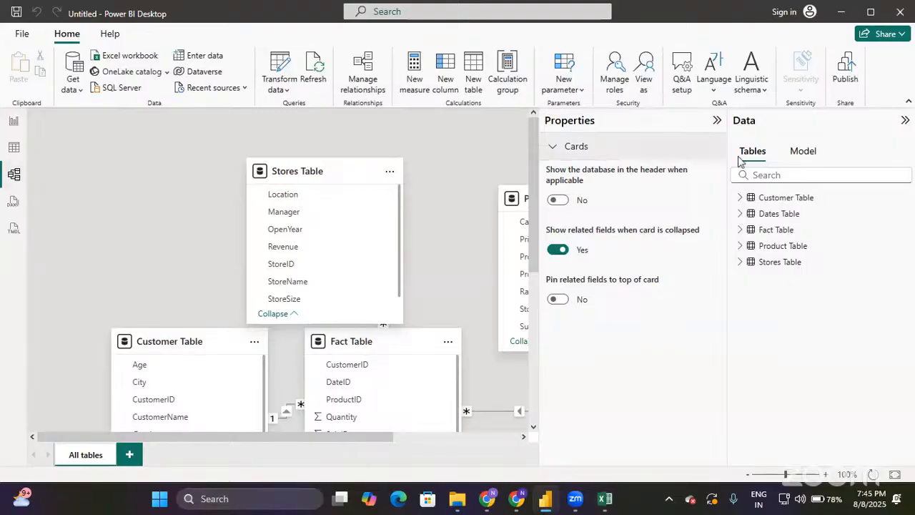
pyautogui.click(716, 121)
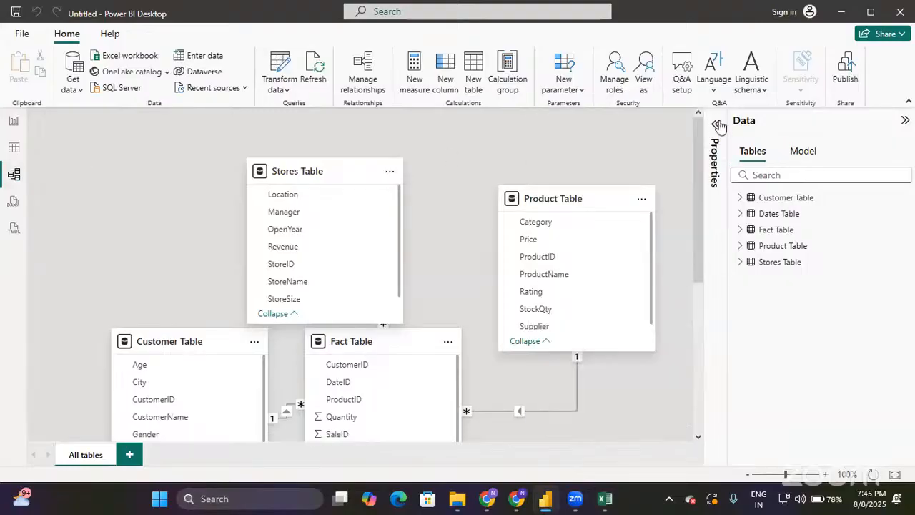
pyautogui.click(906, 120)
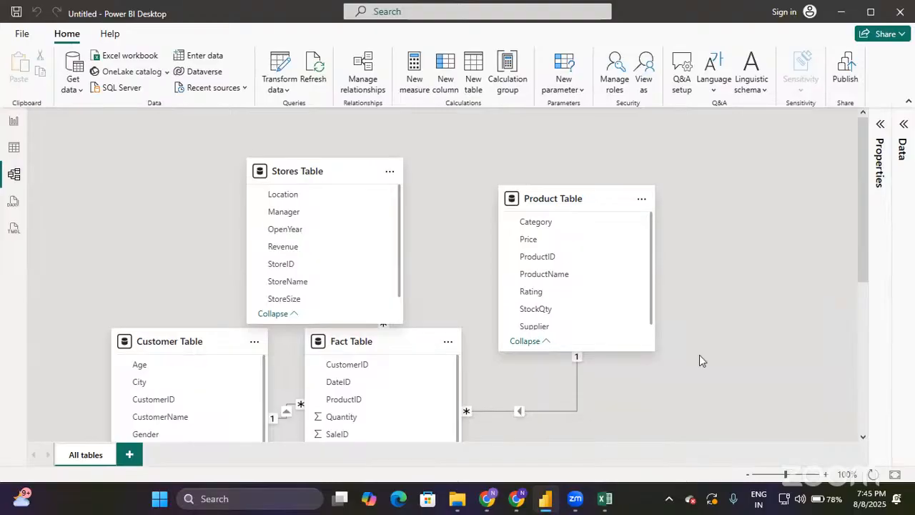
# Step: Examine the relationship lines linking the Fact Table to the Customer, Stores, Product and Dates tables
pyautogui.scroll(-5, 700, 357)
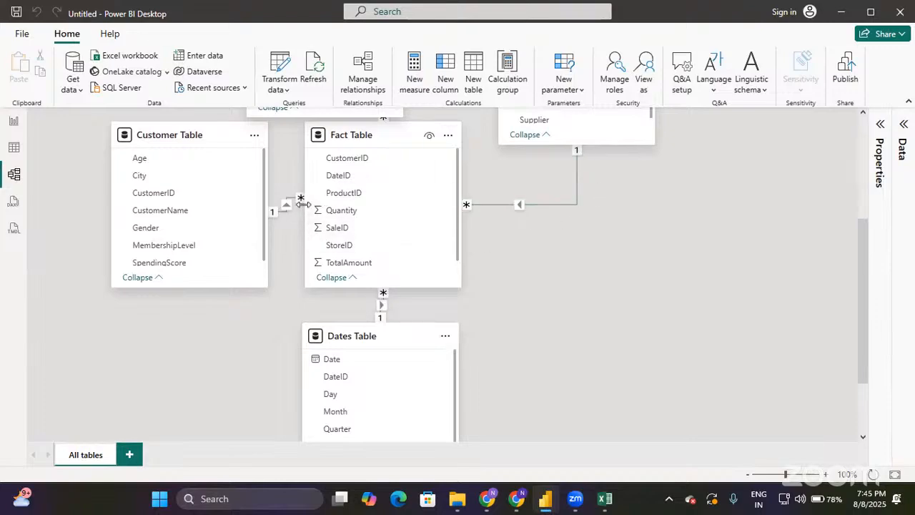
pyautogui.scroll(3, 434, 267)
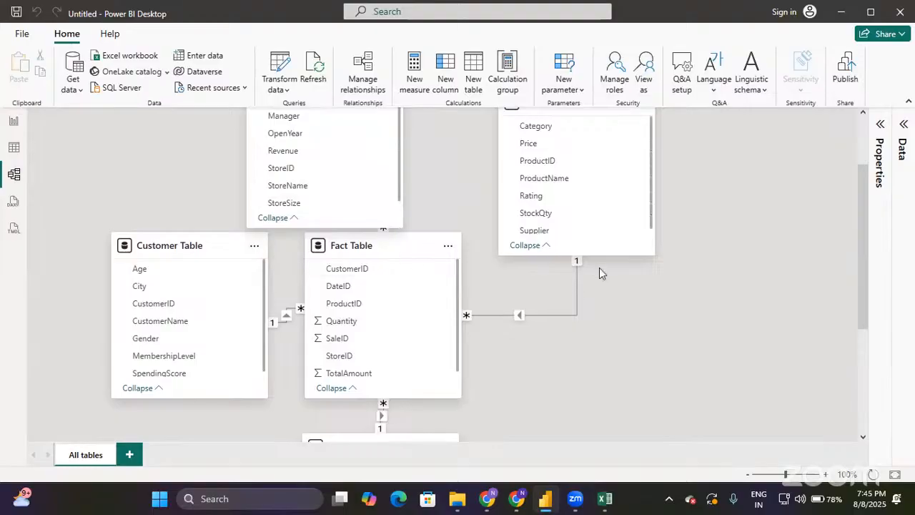
pyautogui.scroll(2, 641, 274)
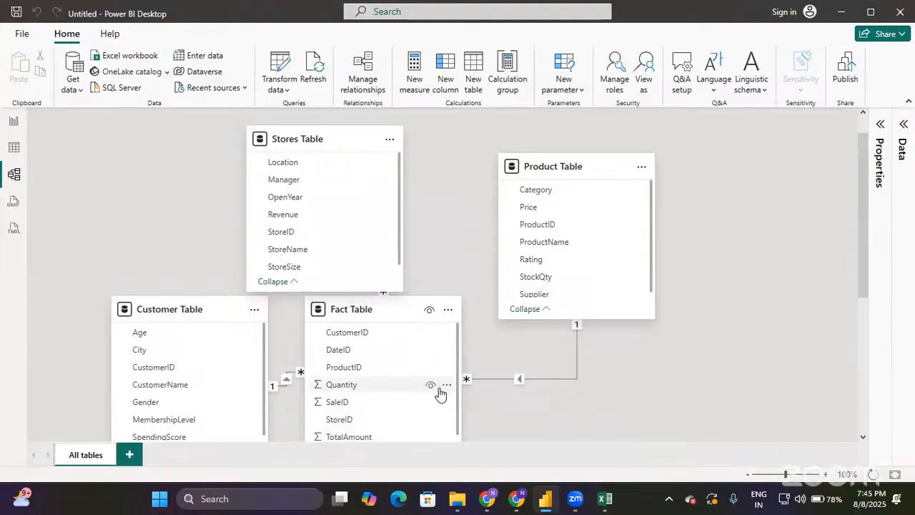
pyautogui.scroll(-1, 441, 390)
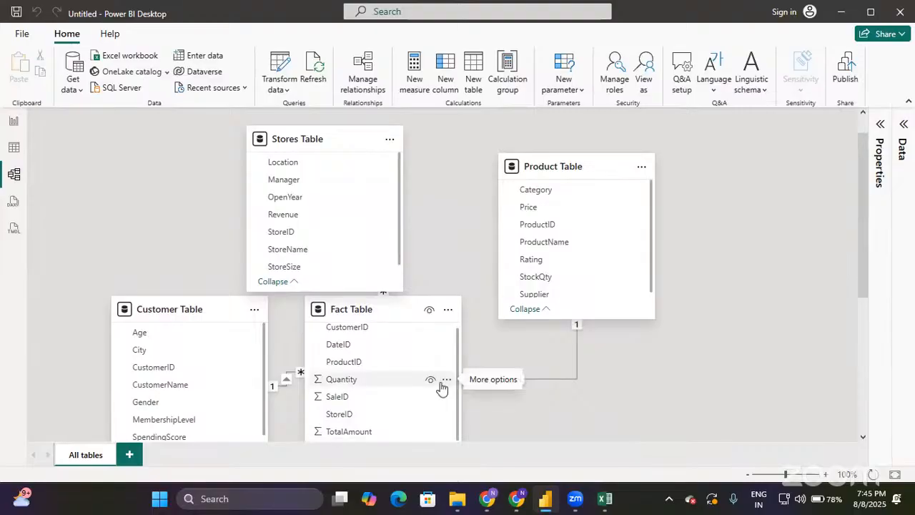
pyautogui.scroll(-3, 557, 359)
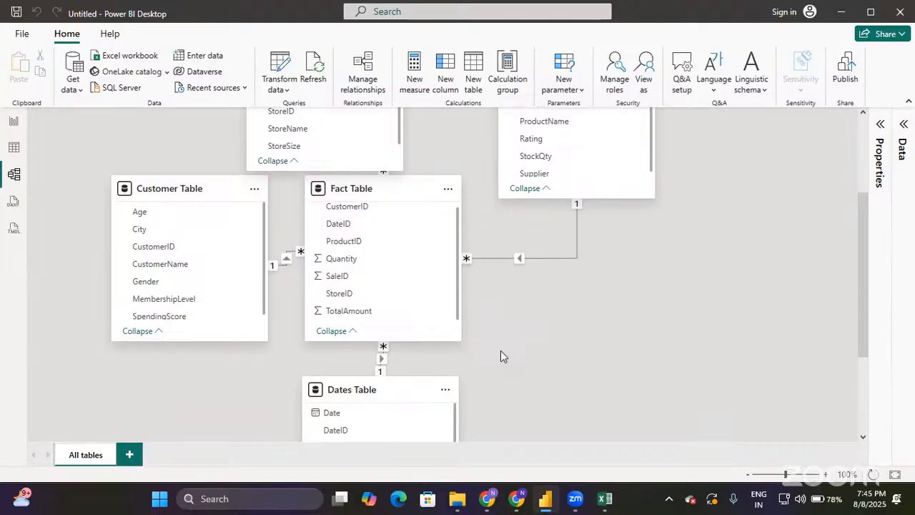
pyautogui.scroll(2, 490, 284)
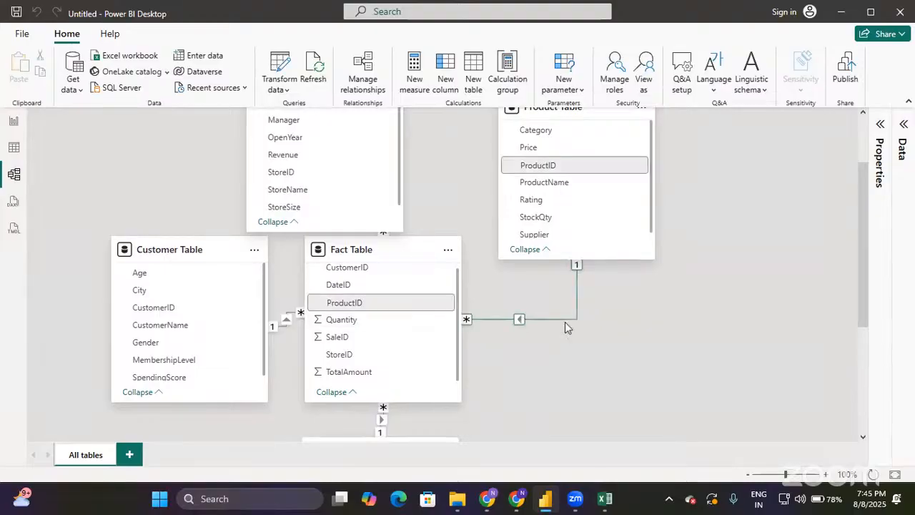
# Step: Spread out the upper part of the diagram, with Stores and Product tables on opposite sides and the Fact Table centred between them
pyautogui.scroll(3, 597, 319)
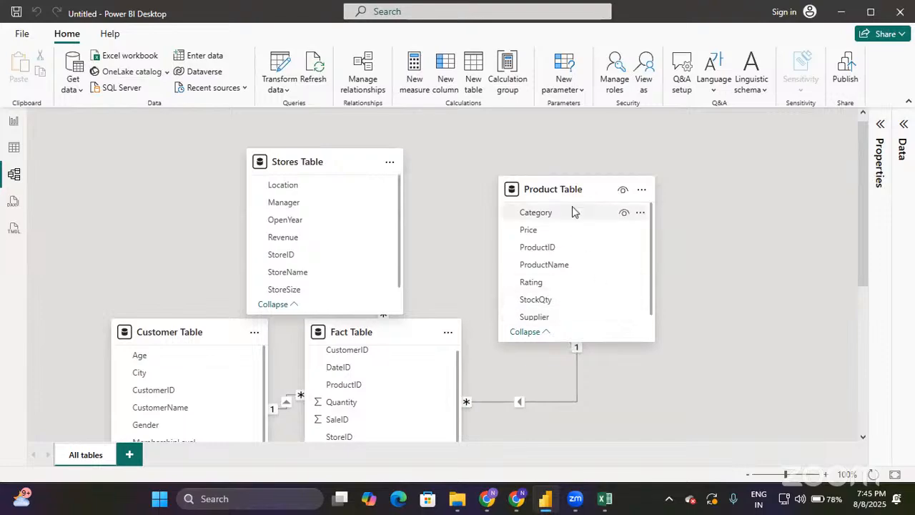
pyautogui.moveTo(575, 190)
pyautogui.moveTo(575, 191); pyautogui.dragTo(654, 177)
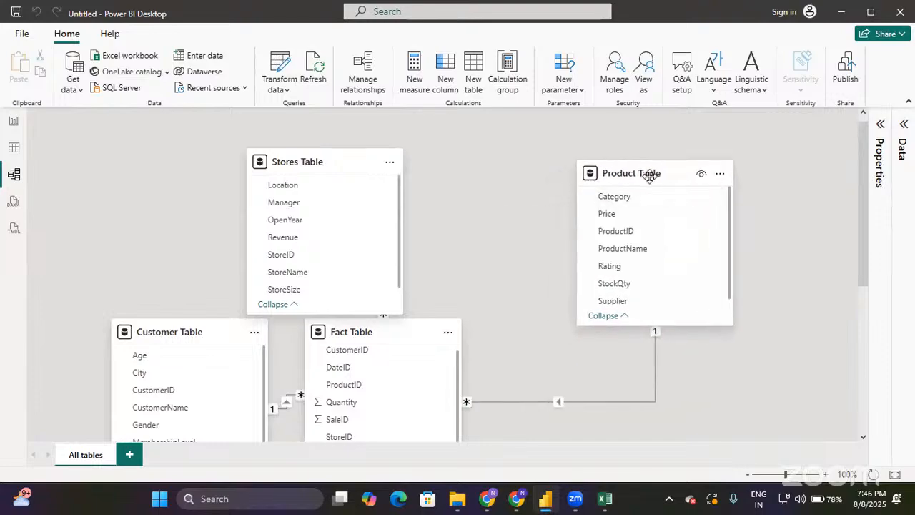
pyautogui.moveTo(329, 170)
pyautogui.moveTo(329, 166); pyautogui.dragTo(209, 164)
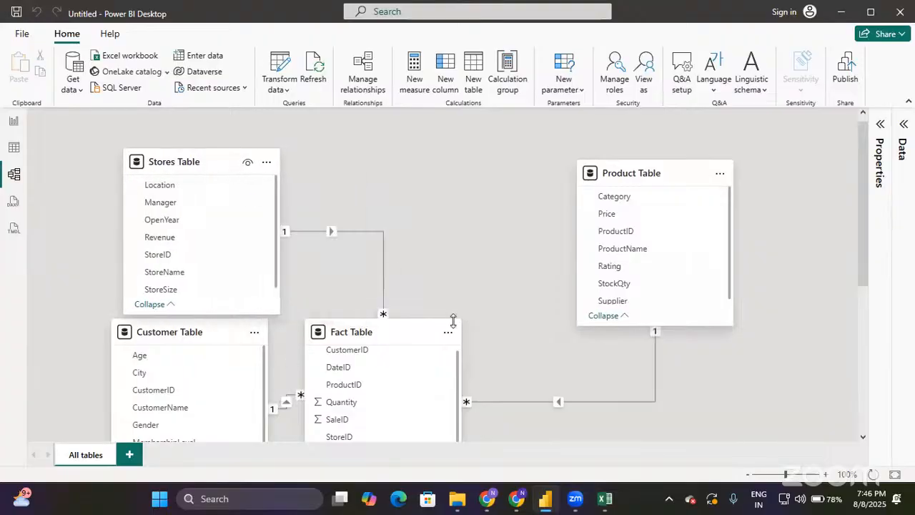
pyautogui.moveTo(386, 332)
pyautogui.moveTo(385, 333); pyautogui.dragTo(449, 298)
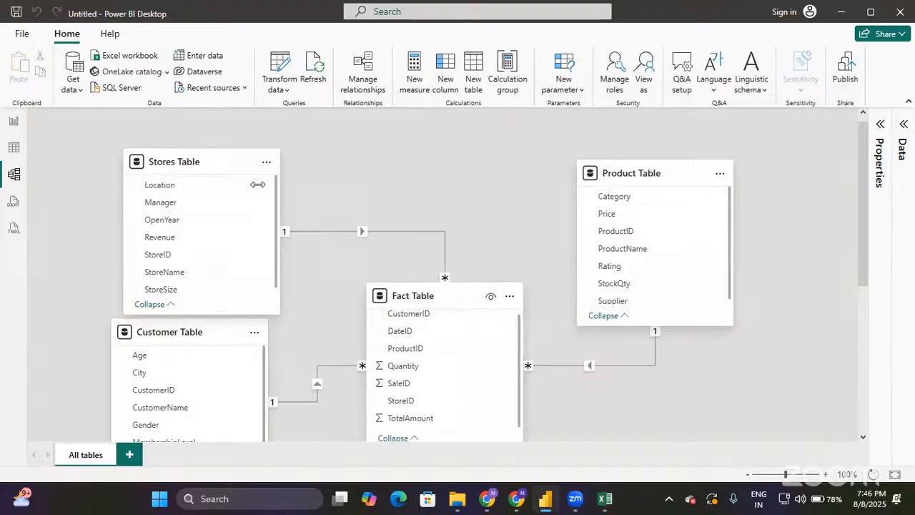
pyautogui.moveTo(221, 176)
pyautogui.moveTo(221, 176); pyautogui.dragTo(215, 166)
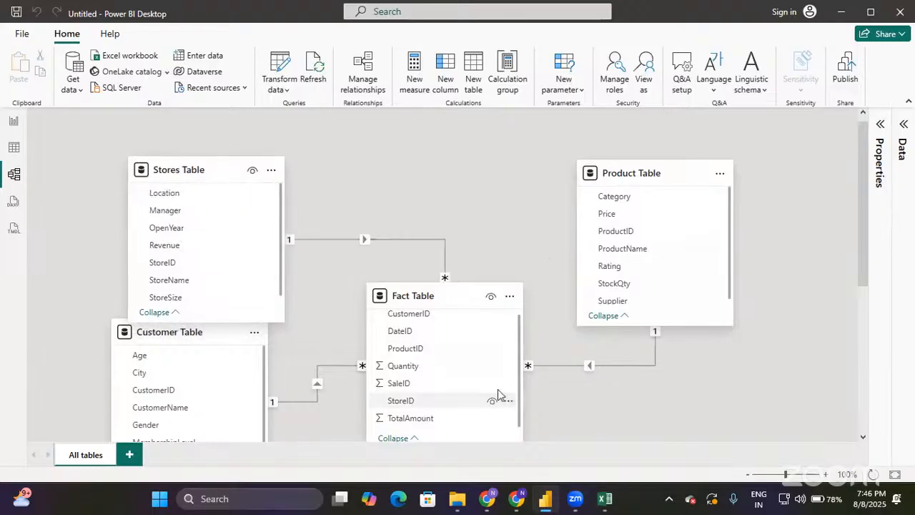
# Step: Place the Dates Table below the Product Table and the Customer Table below the Stores Table to form a star layout
pyautogui.scroll(-3, 496, 394)
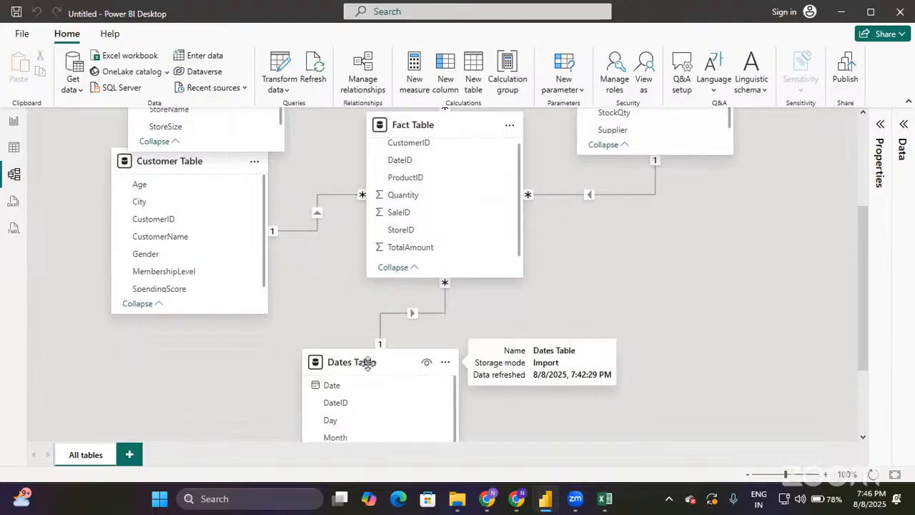
pyautogui.moveTo(364, 362); pyautogui.dragTo(650, 286)
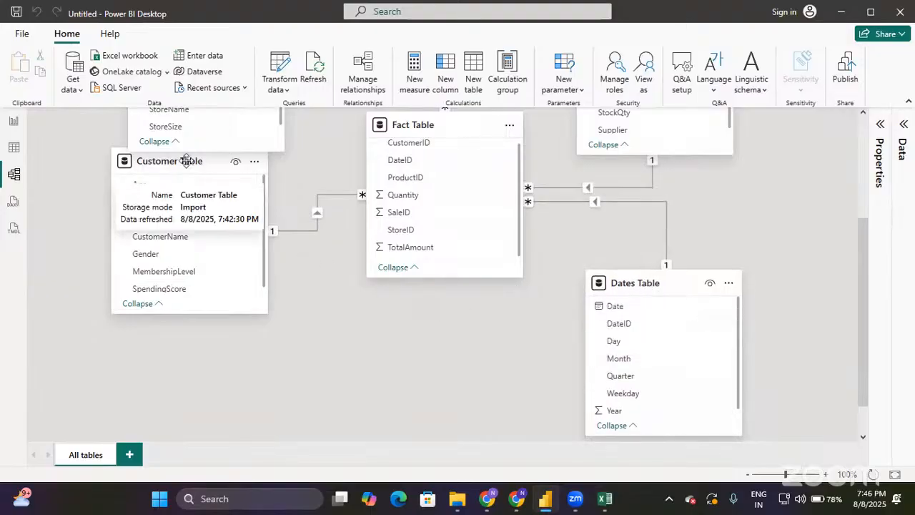
pyautogui.moveTo(188, 158); pyautogui.dragTo(192, 283)
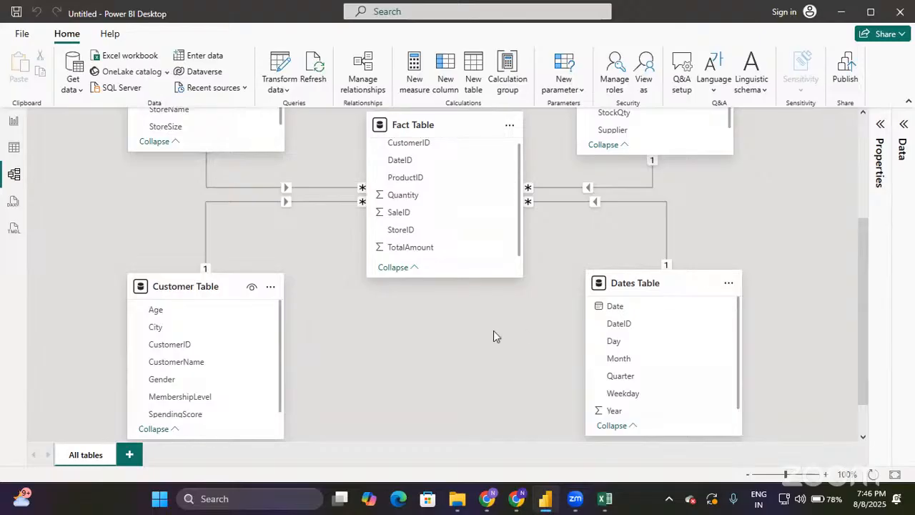
# Step: Switch to STORE.xlsx in Excel to review the flat sales data, and return to the Power BI model diagram
pyautogui.scroll(3, 494, 336)
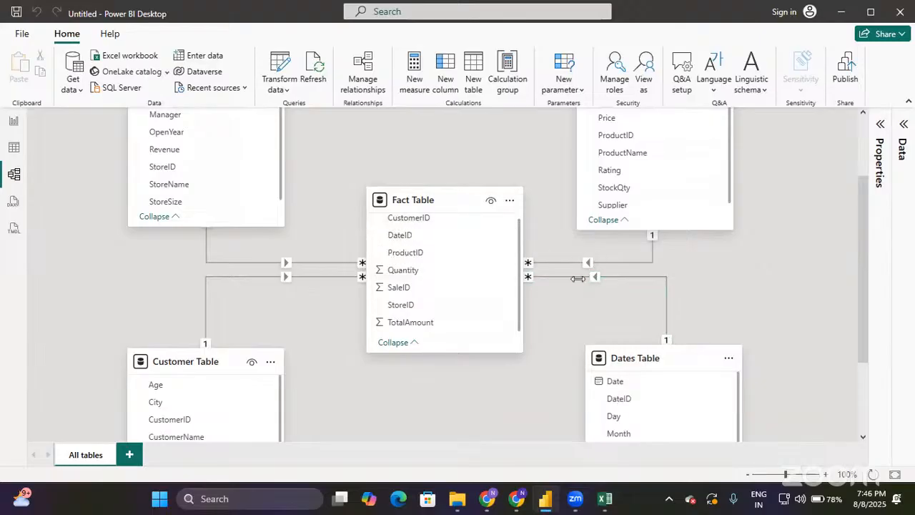
pyautogui.click(630, 445)
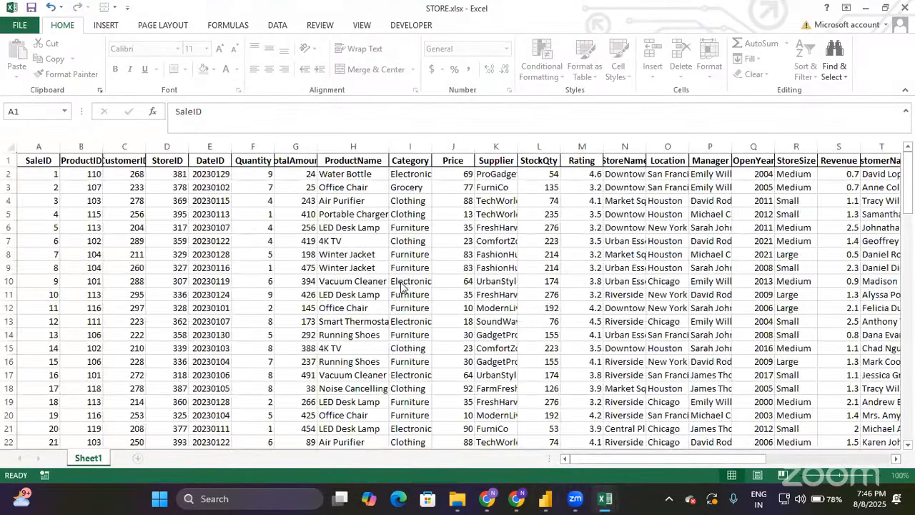
pyautogui.click(864, 8)
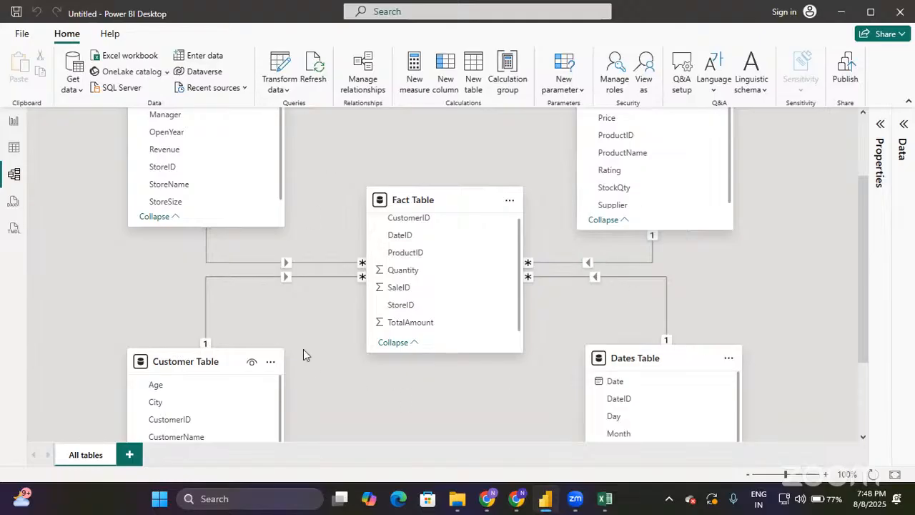
# Step: Delete the relationship between the Dates Table and the Fact Table
pyautogui.rightClick(597, 279)
pyautogui.click(612, 288)
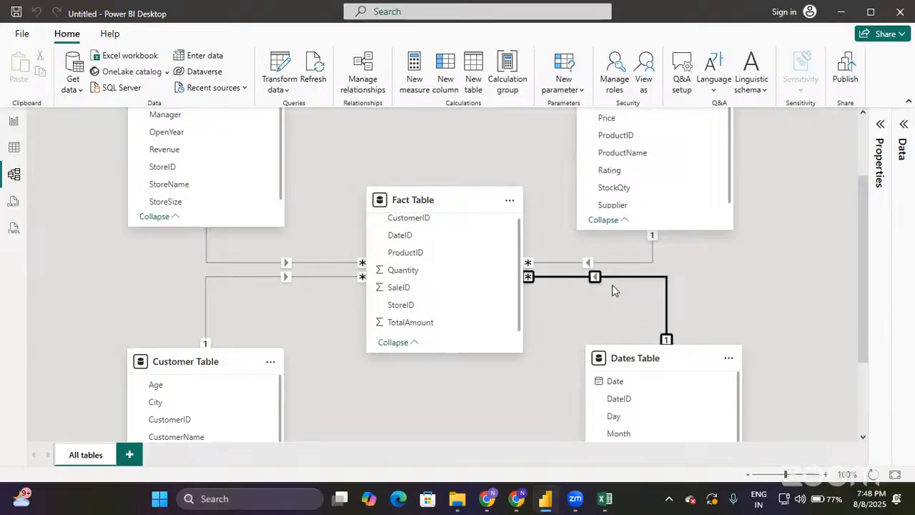
pyautogui.click(612, 290)
pyautogui.press('Delete')
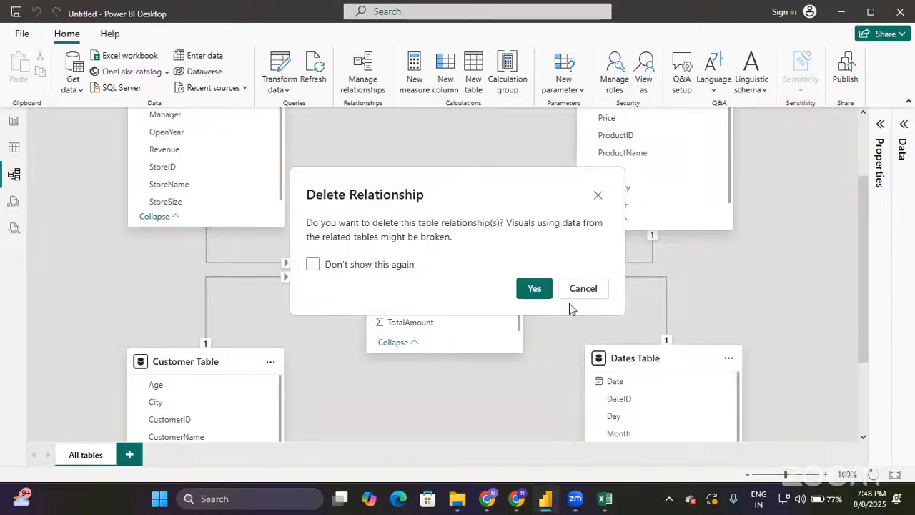
pyautogui.click(537, 289)
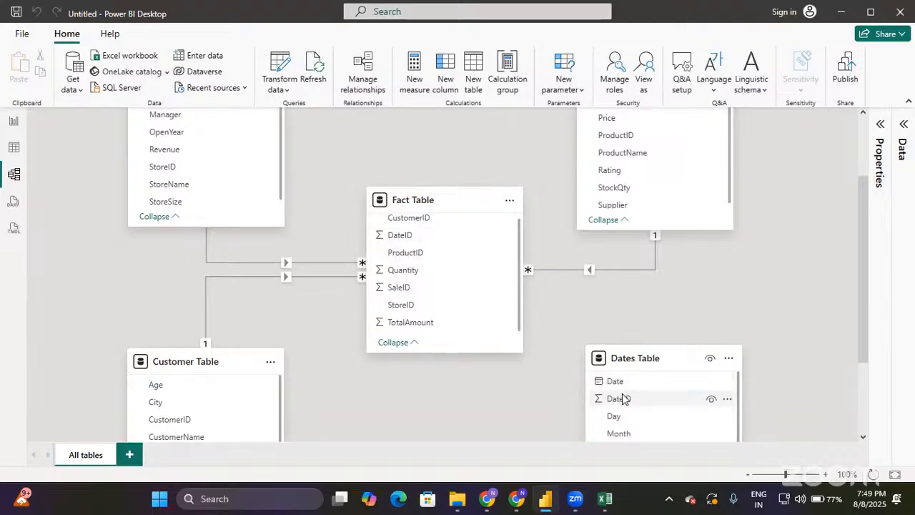
# Step: Create an active one-to-many relationship with single cross-filter direction from DateID in the Dates Table to DateID in the Fact Table
pyautogui.moveTo(625, 399); pyautogui.dragTo(428, 245)
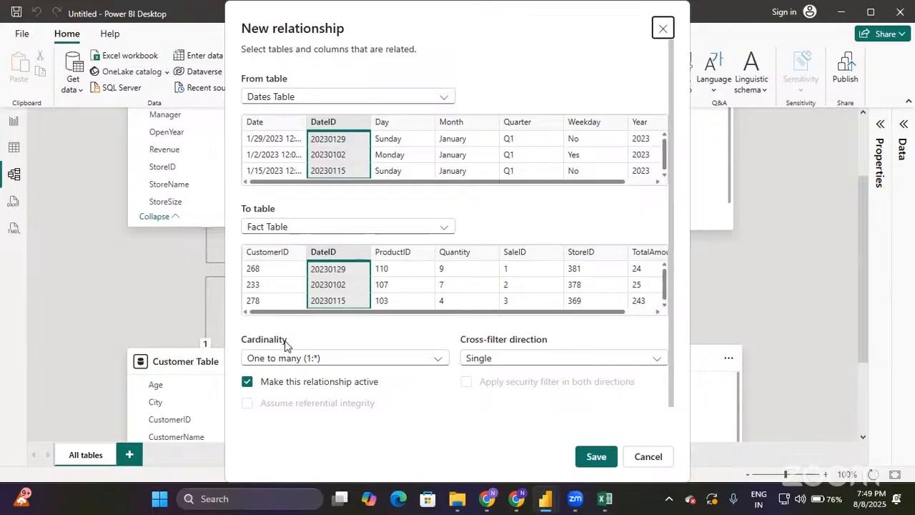
pyautogui.click(384, 360)
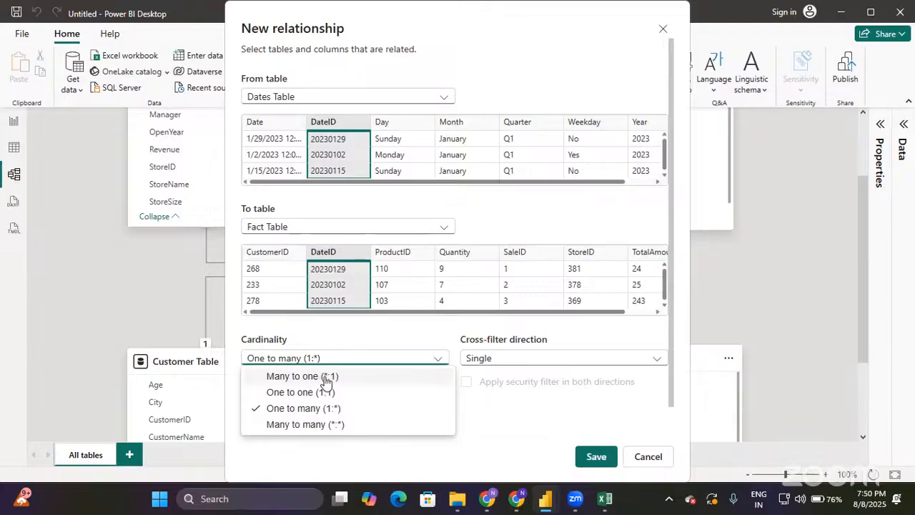
pyautogui.click(341, 415)
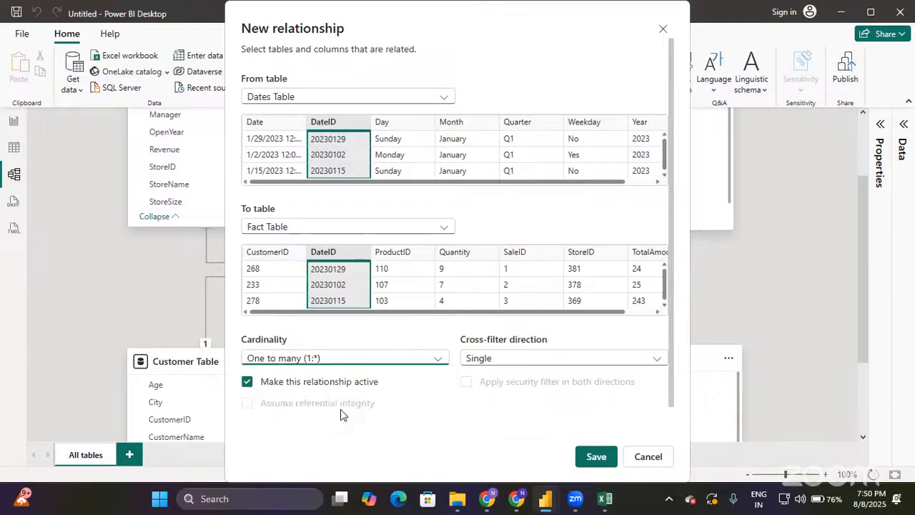
pyautogui.click(538, 361)
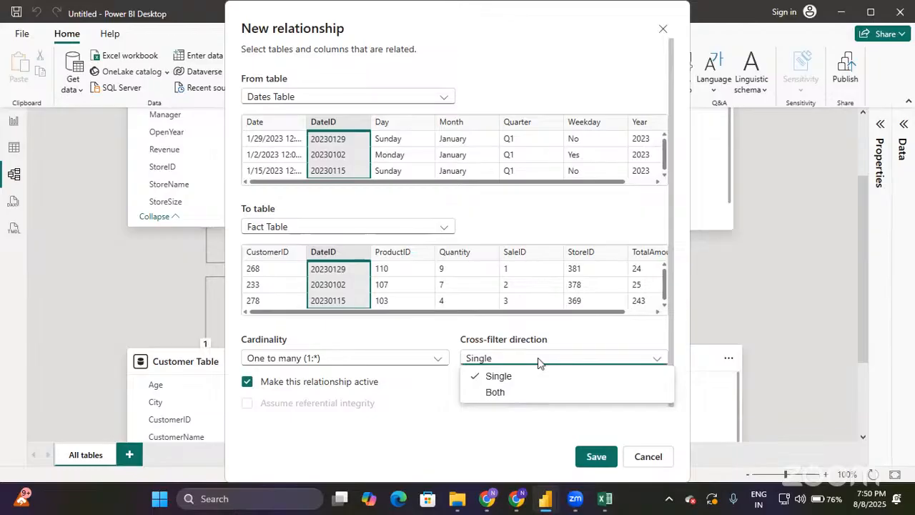
pyautogui.click(539, 361)
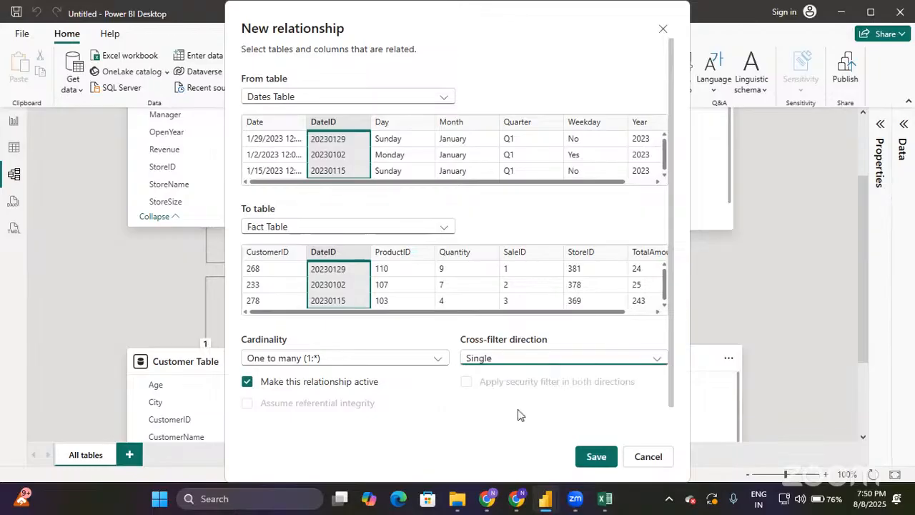
pyautogui.click(603, 457)
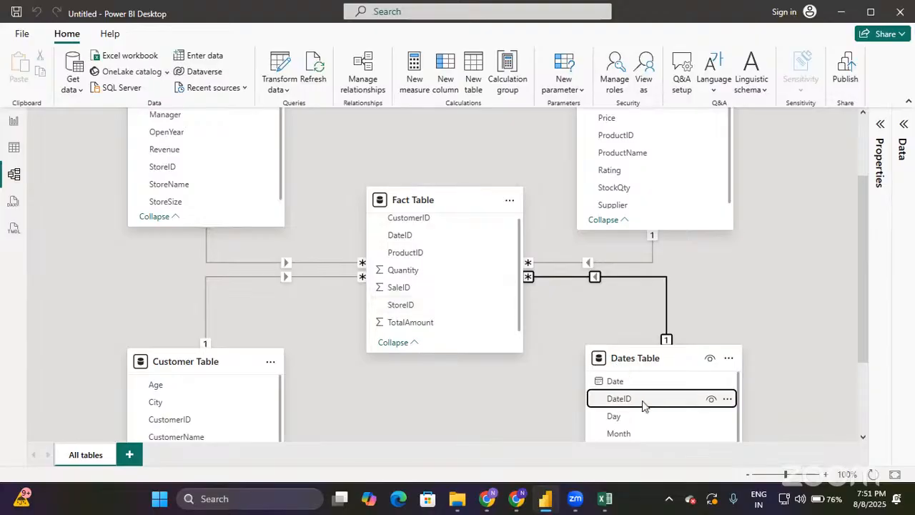
pyautogui.click(653, 137)
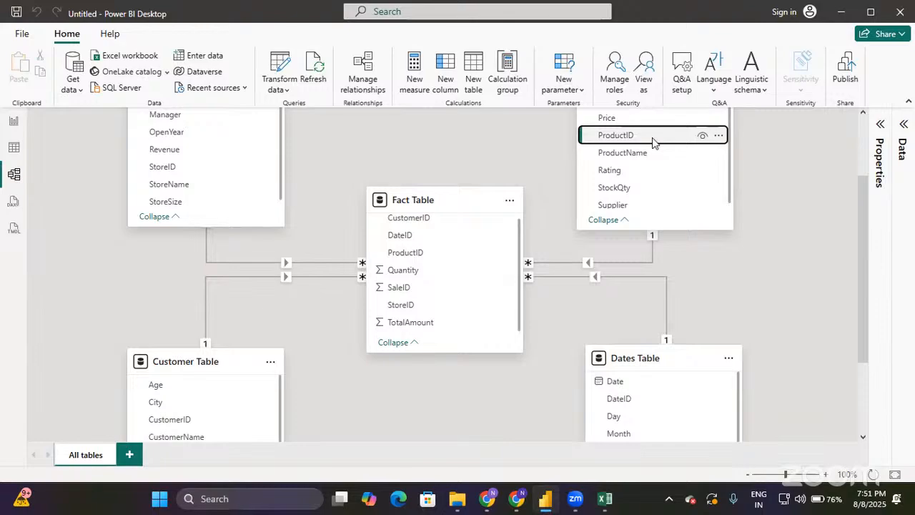
# Step: Examine the relationships linking the Product Table and the Dates Table to the Fact Table, including the ProductID field on both sides
pyautogui.click(590, 263)
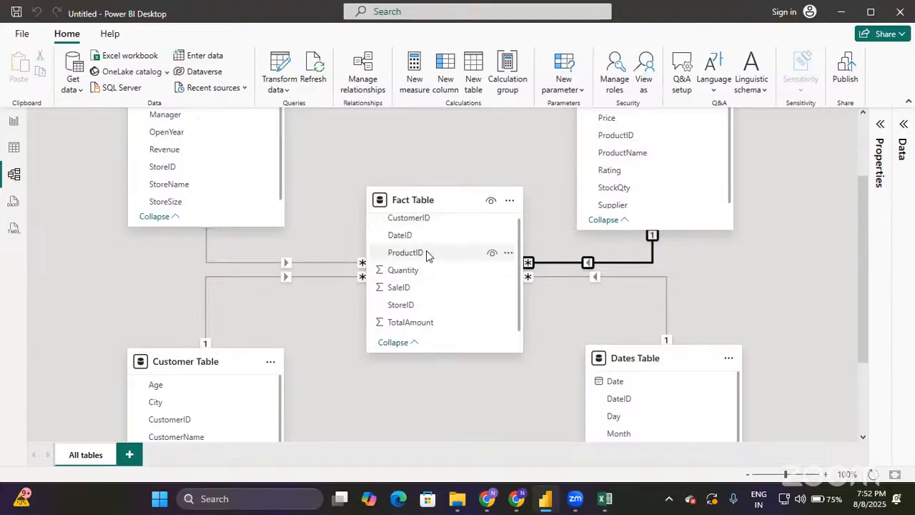
pyautogui.click(427, 256)
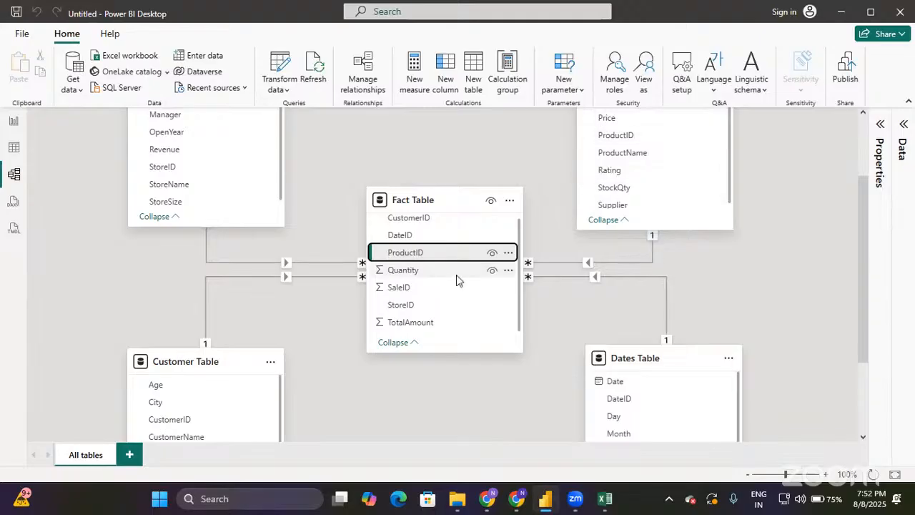
pyautogui.click(621, 137)
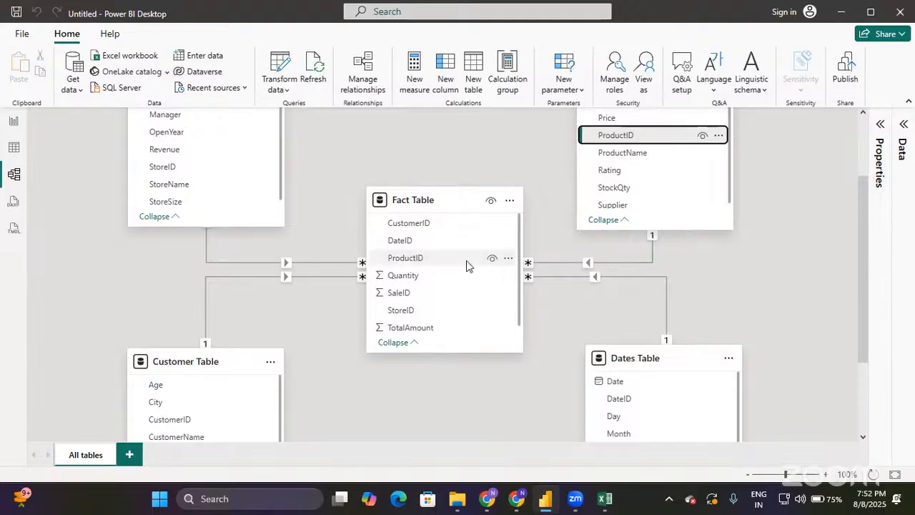
pyautogui.click(587, 263)
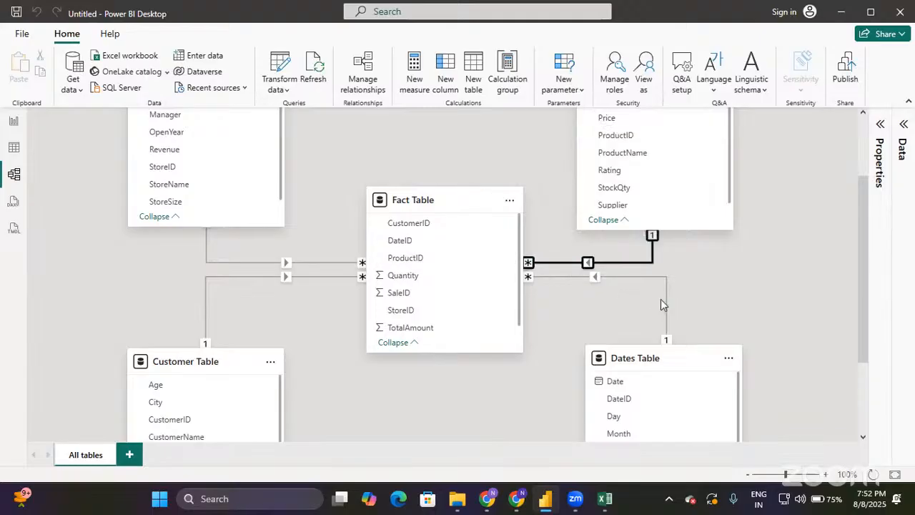
pyautogui.click(665, 276)
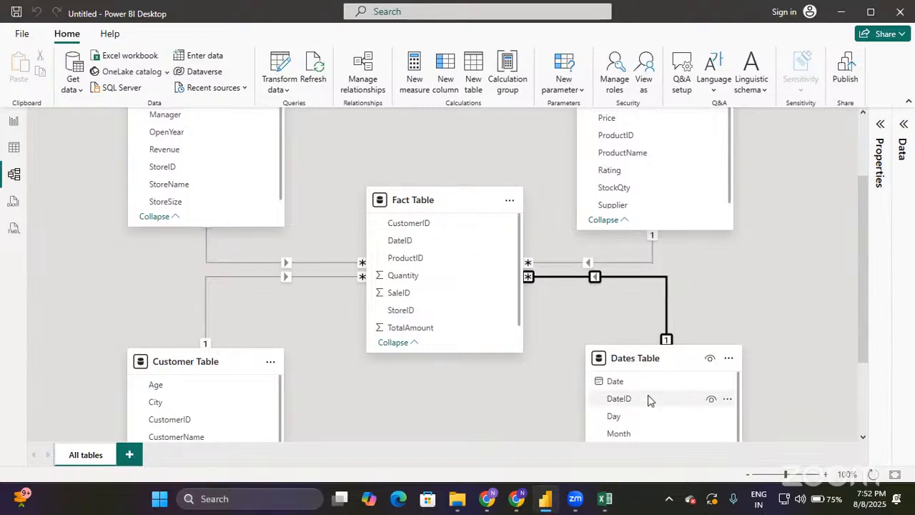
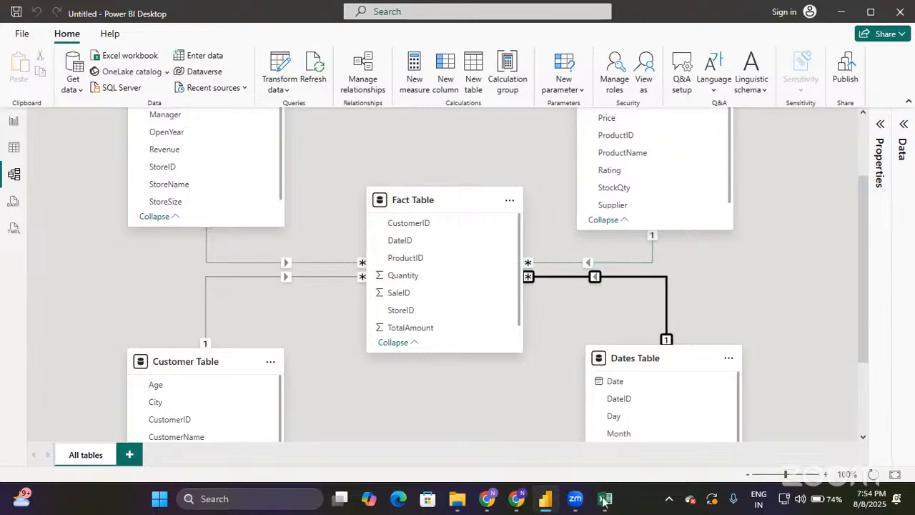
# Step: Switch to Book1 in Excel and enter "one to one" in H17 and "one to many" in H18
pyautogui.moveTo(605, 498)
pyautogui.click(565, 449)
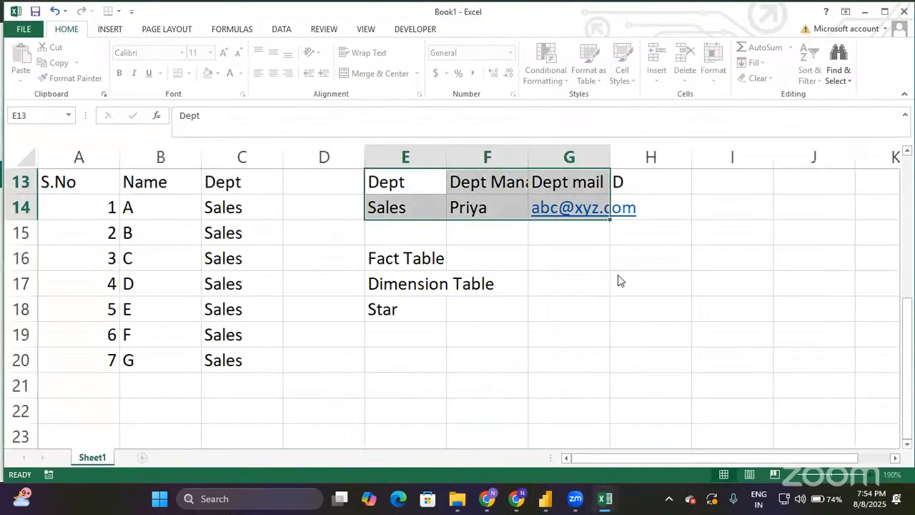
pyautogui.click(619, 277)
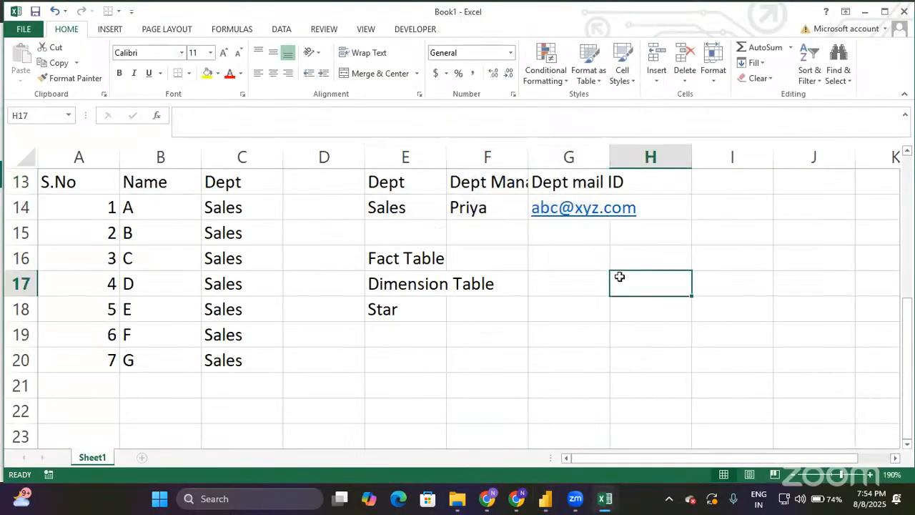
pyautogui.write('on')
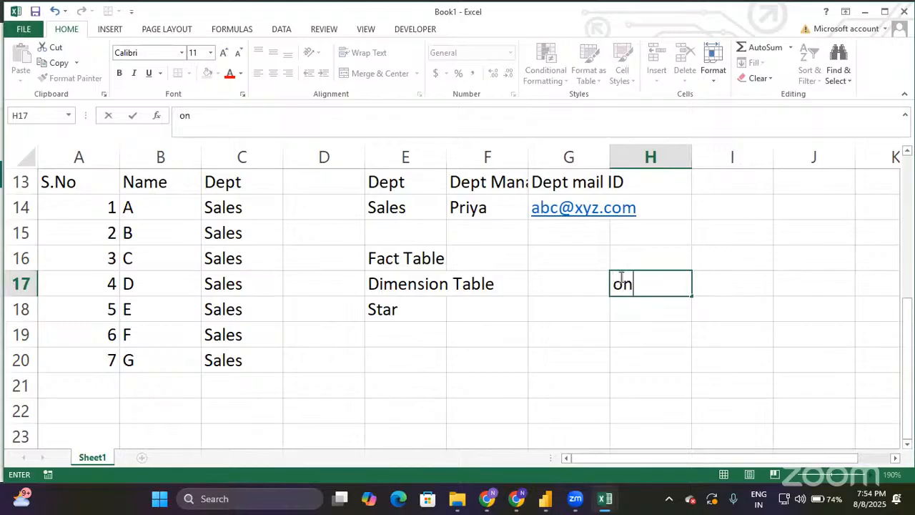
pyautogui.write('e to o')
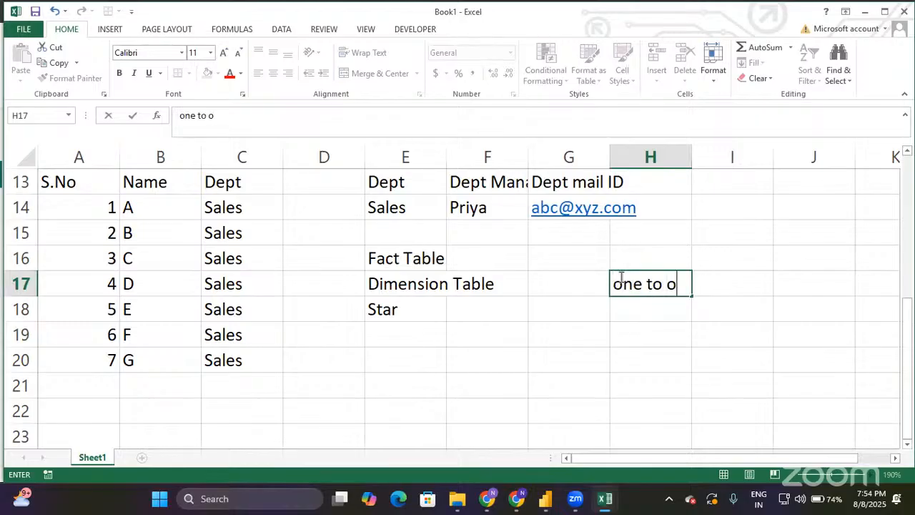
pyautogui.write('ne')
pyautogui.press('Return')
pyautogui.write('one to ')
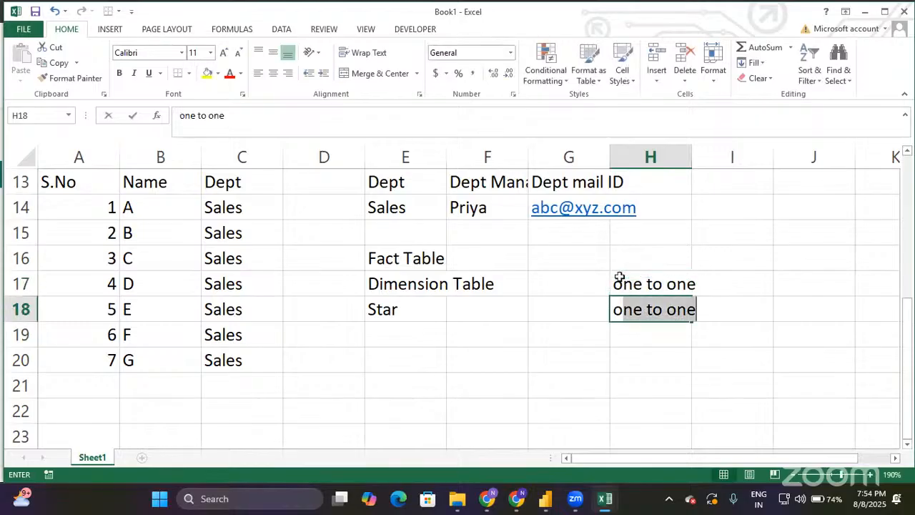
pyautogui.write('many')
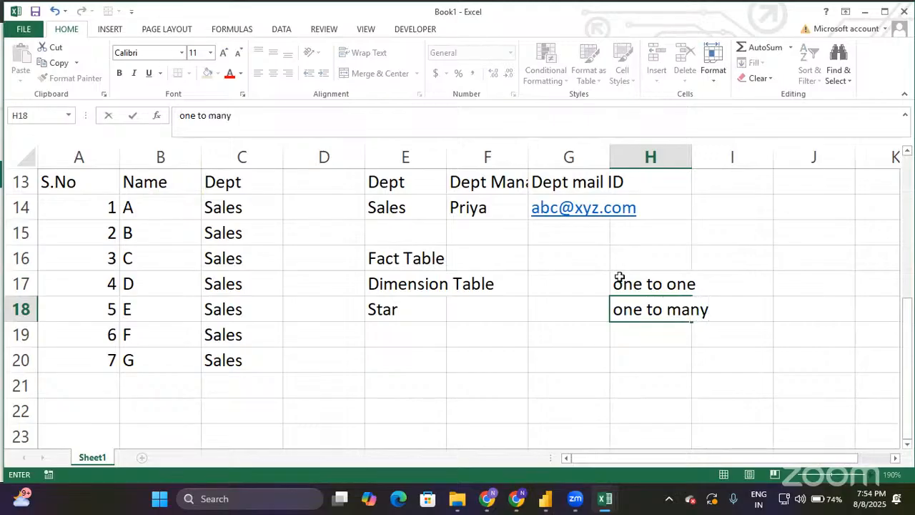
pyautogui.press('Return')
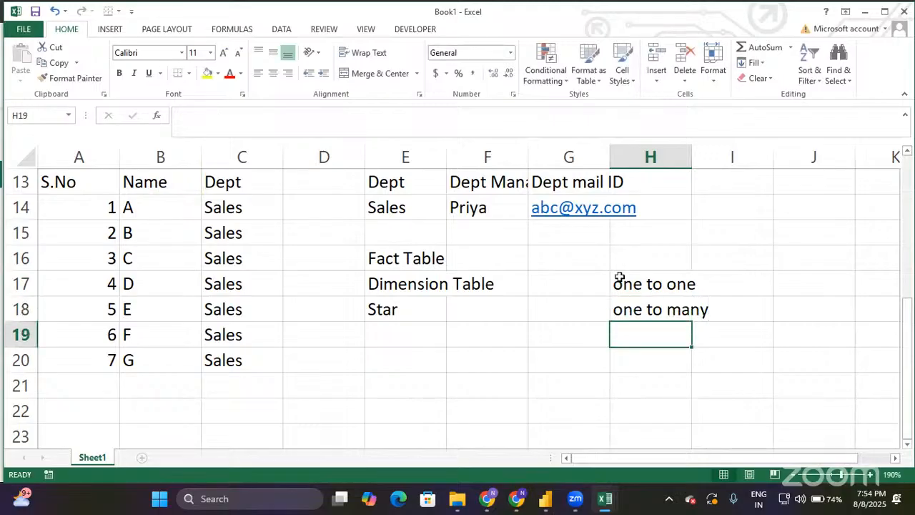
# Step: Enter "many to one" in H19 and "many to many" in H20, and select the four relationship types in H17:H20
pyautogui.write('many to ')
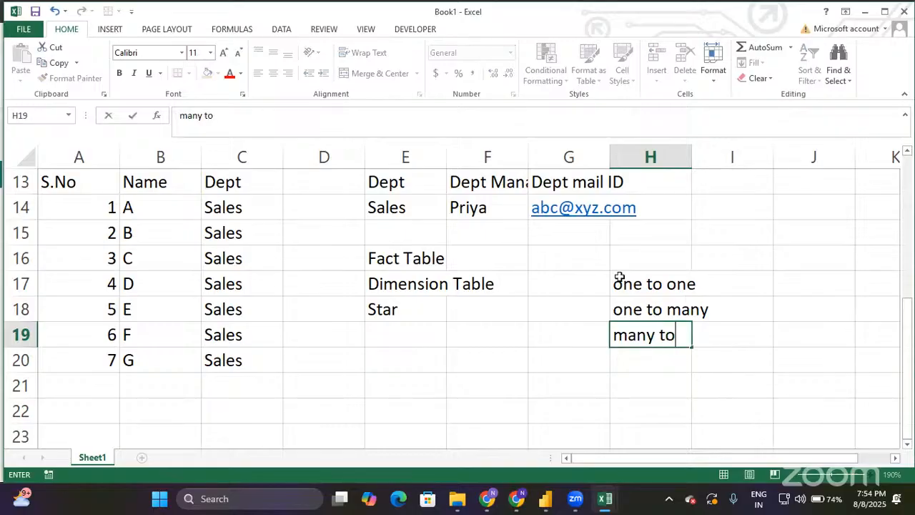
pyautogui.write('one')
pyautogui.press('Return')
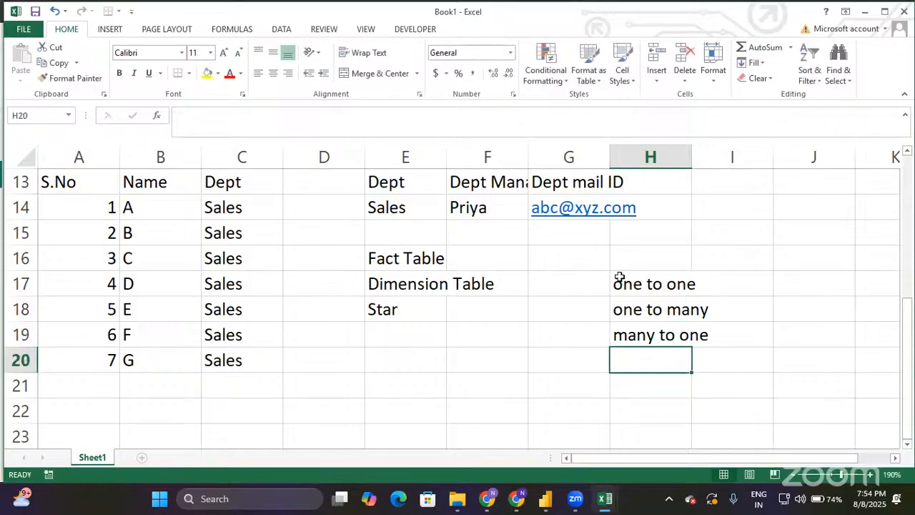
pyautogui.write('many to ')
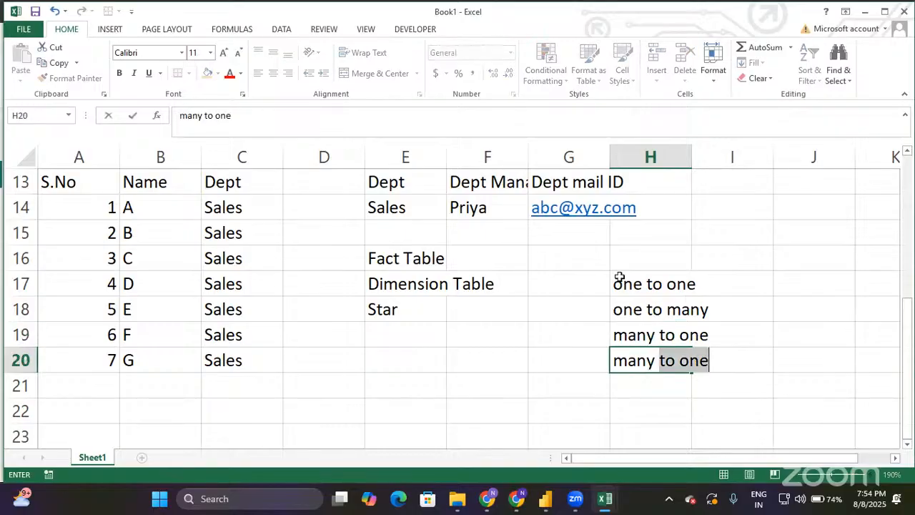
pyautogui.write('many')
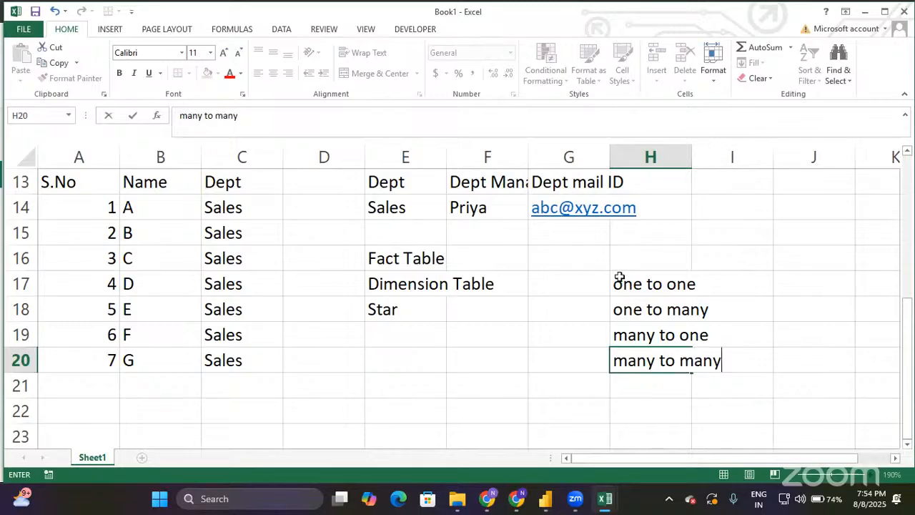
pyautogui.press('Return')
pyautogui.press('Up')
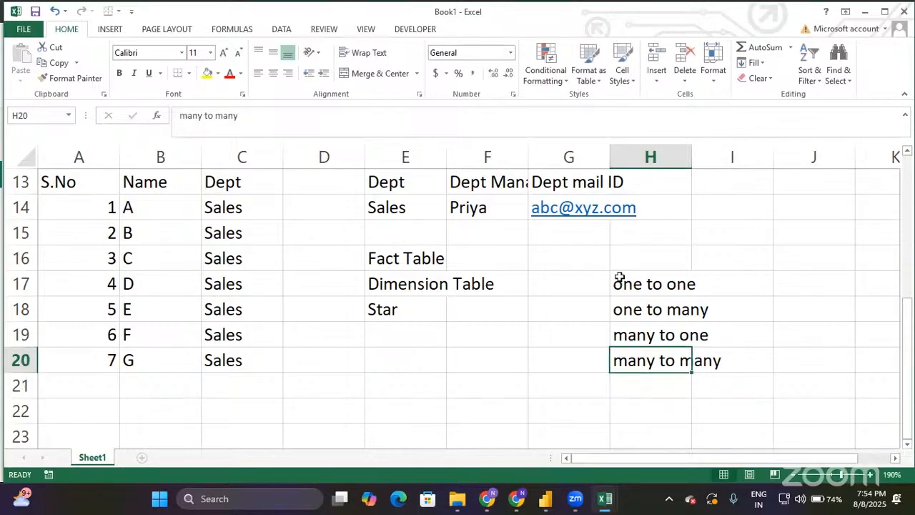
pyautogui.hotkey('shift', 'Up')
pyautogui.hotkey('shift', 'Up')
pyautogui.hotkey('shift', 'Up')
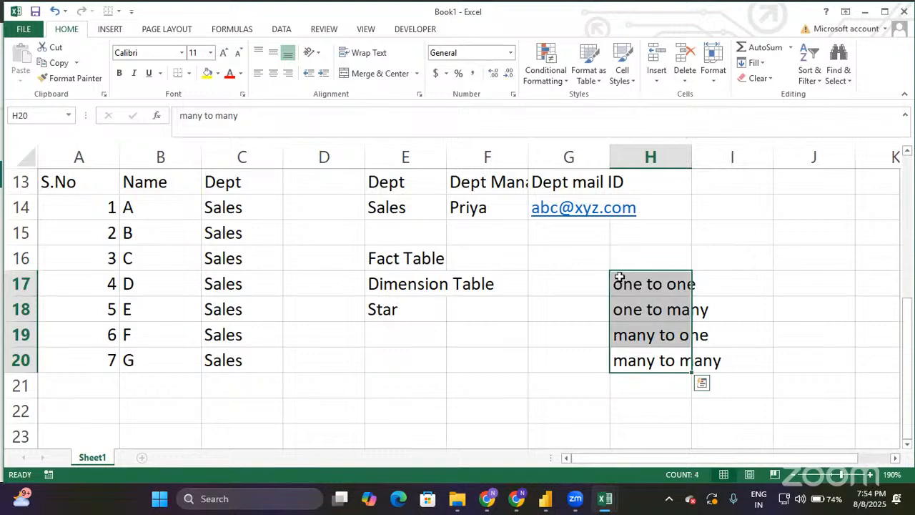
# Step: Enter "person & Aadhar ID" in J17 as the example for the one to one relationship
pyautogui.click(662, 275)
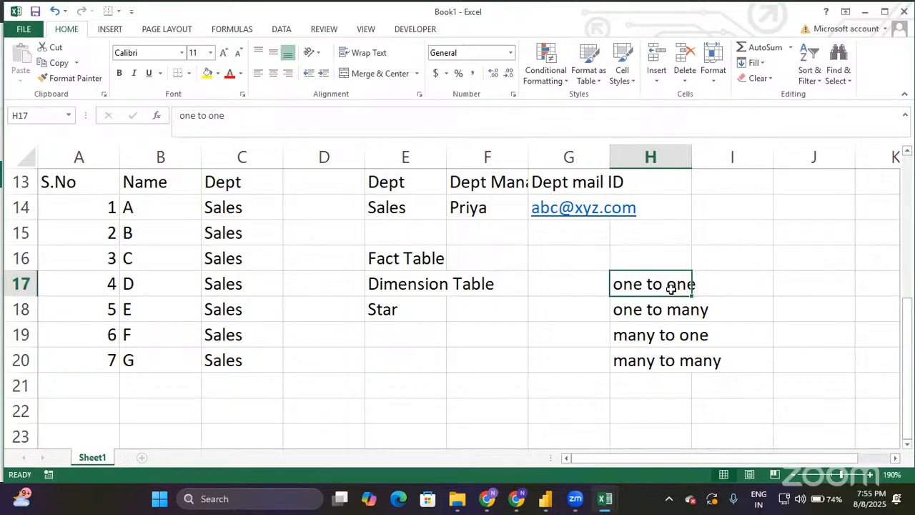
pyautogui.press('Right')
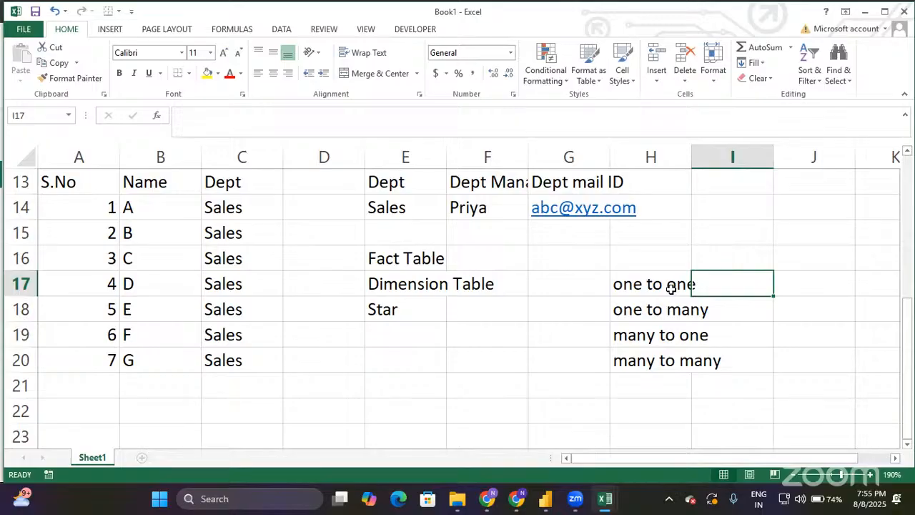
pyautogui.press('Right')
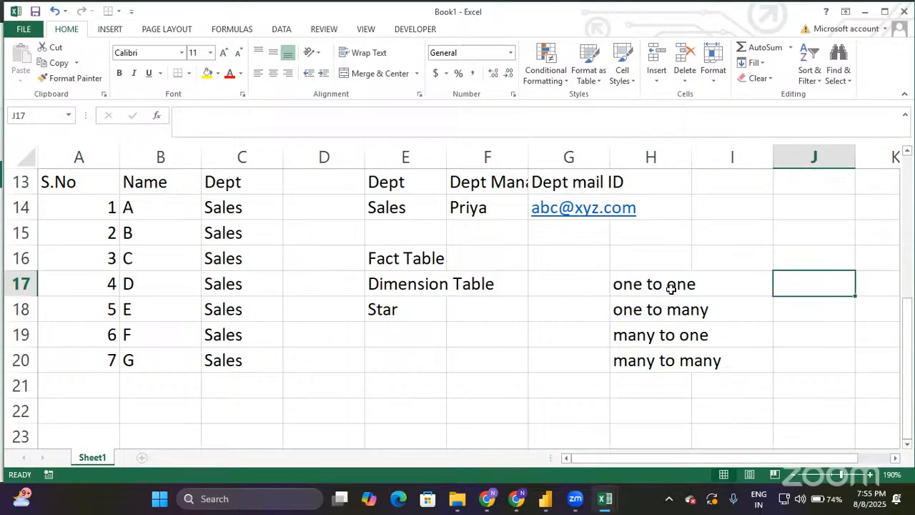
pyautogui.write('person ')
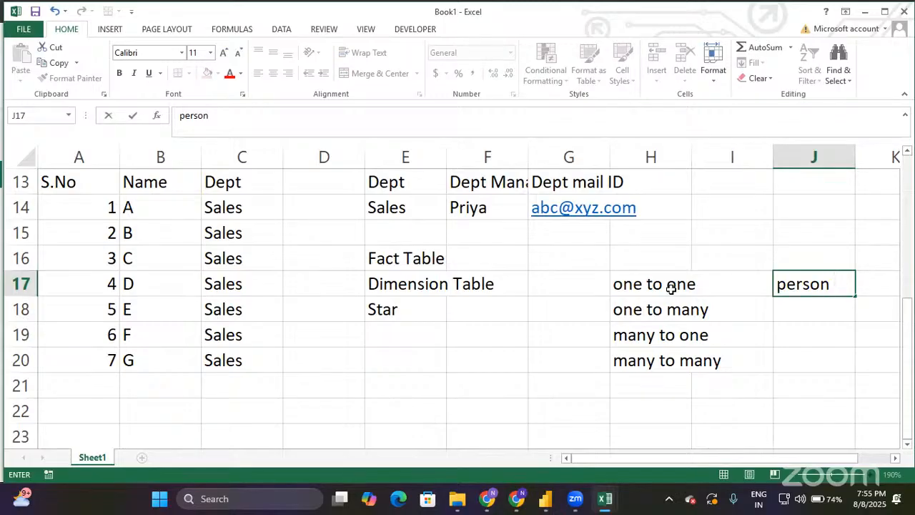
pyautogui.write('& Aadhar')
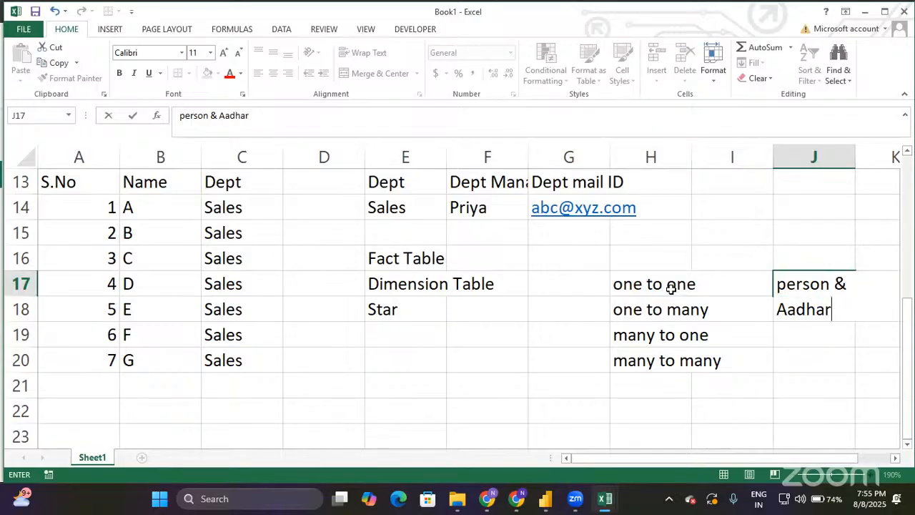
pyautogui.write(' ID')
pyautogui.press('Return')
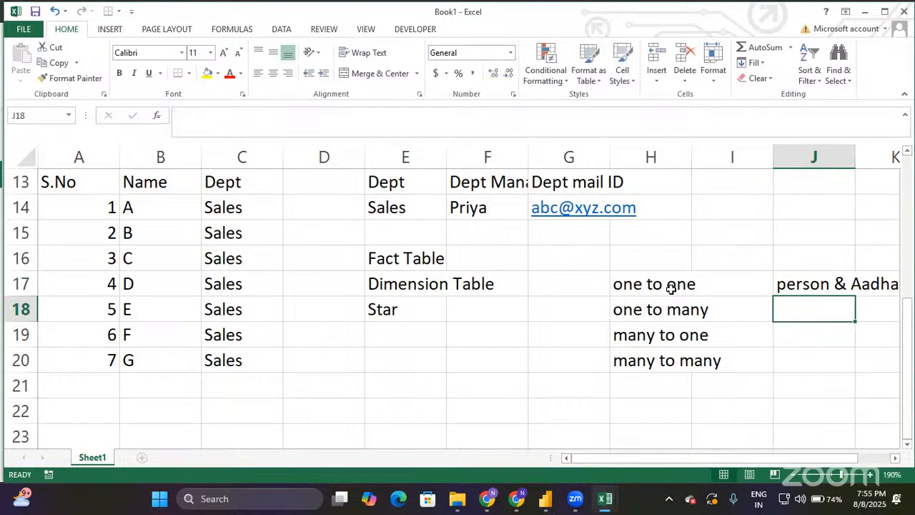
pyautogui.moveTo(837, 458); pyautogui.dragTo(854, 457)
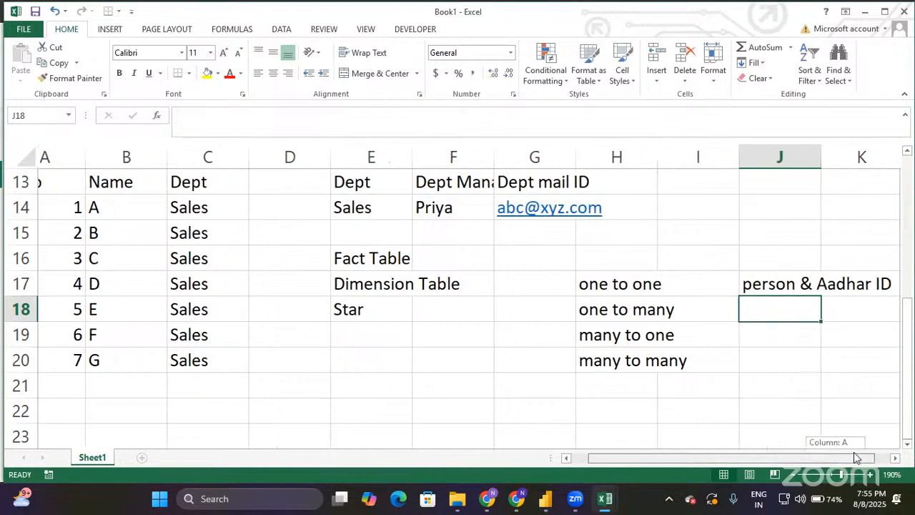
# Step: Enter "student & subjects" in J18 as the example for the one to many relationship
pyautogui.click(745, 285)
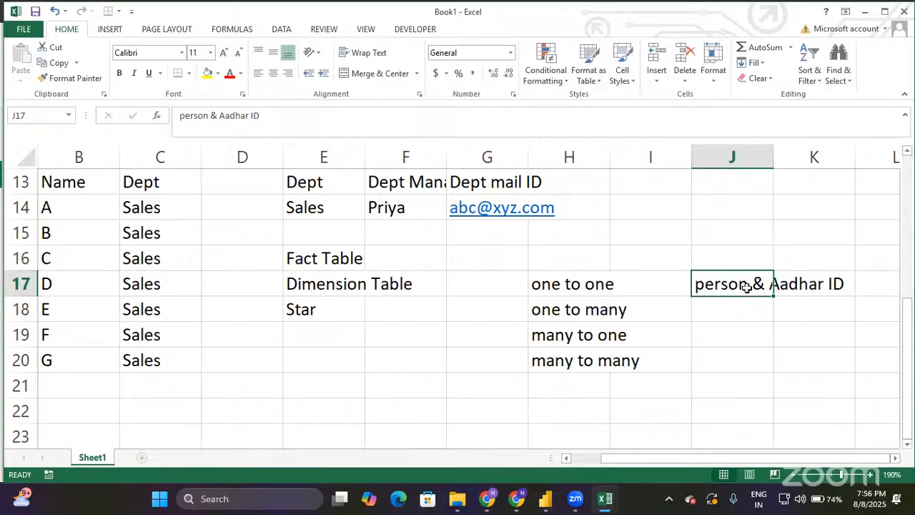
pyautogui.click(596, 287)
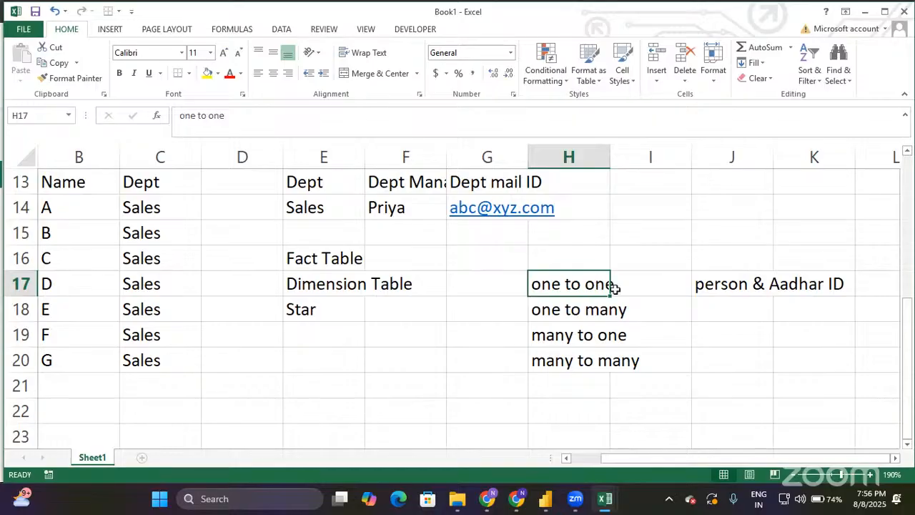
pyautogui.click(603, 315)
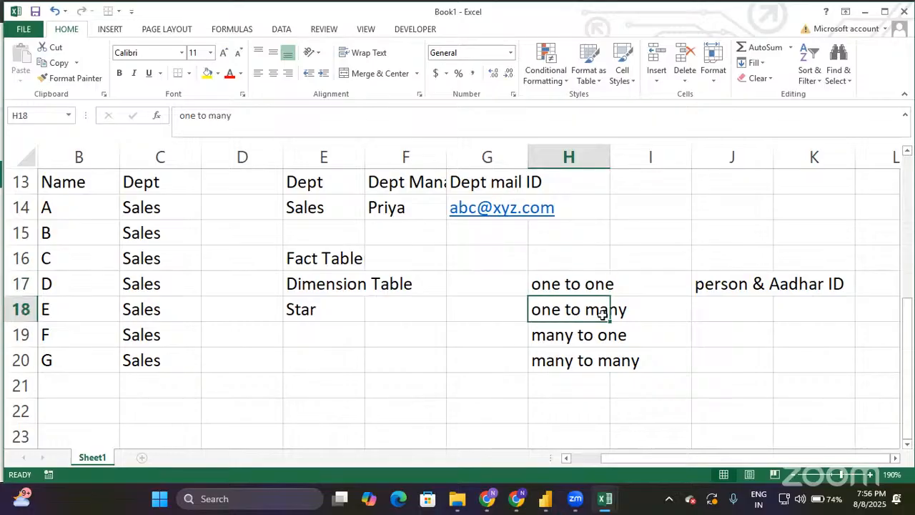
pyautogui.click(599, 333)
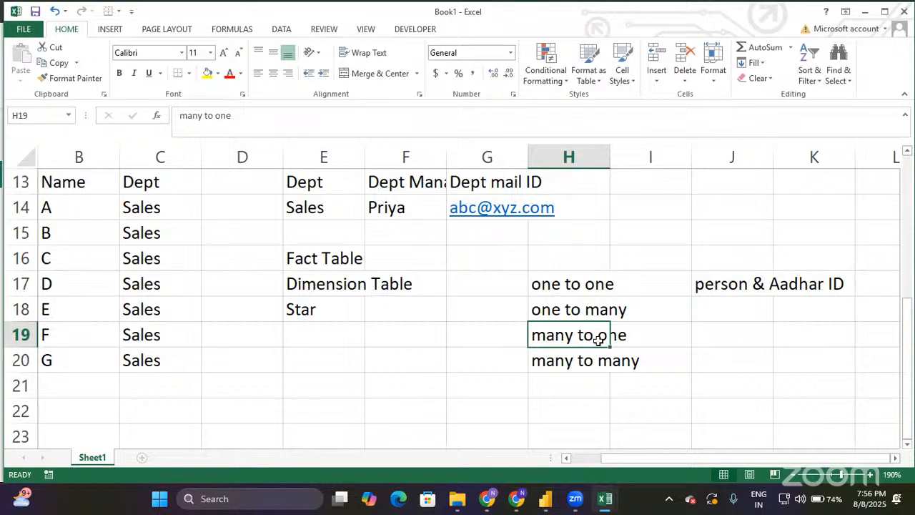
pyautogui.click(713, 308)
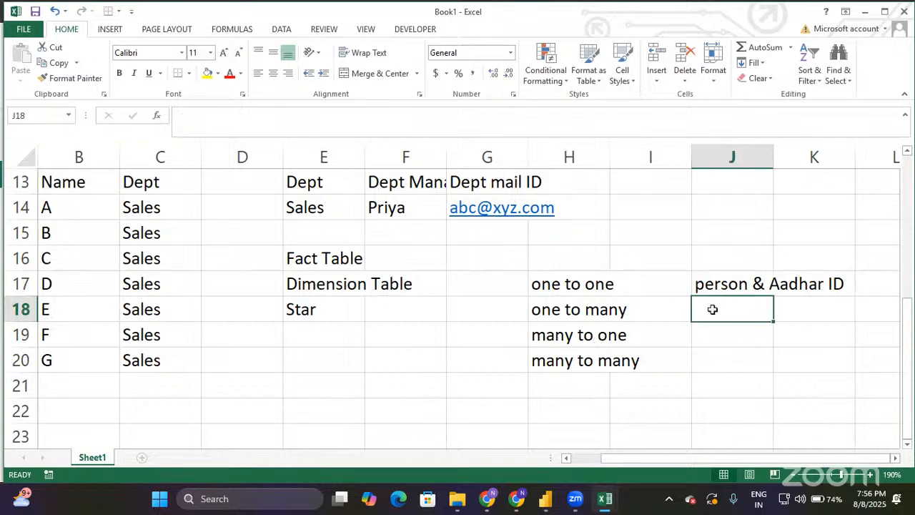
pyautogui.write('student ')
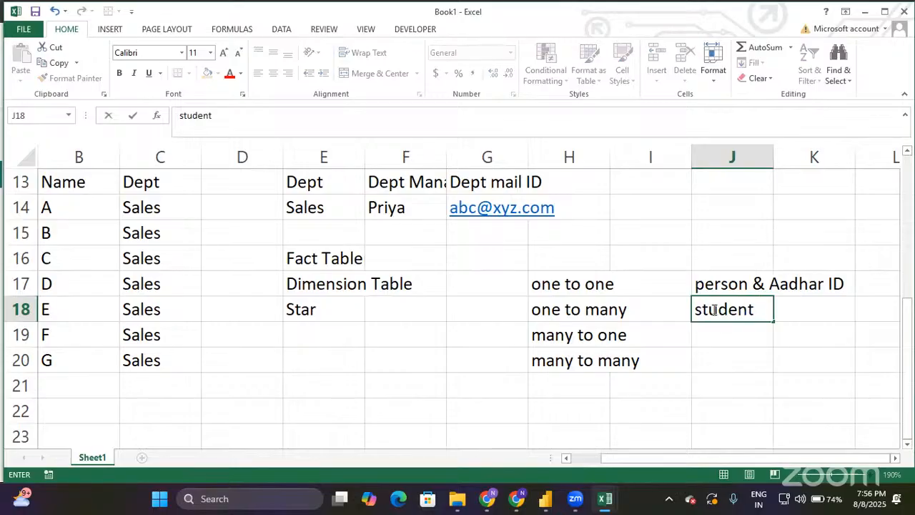
pyautogui.write('& sub')
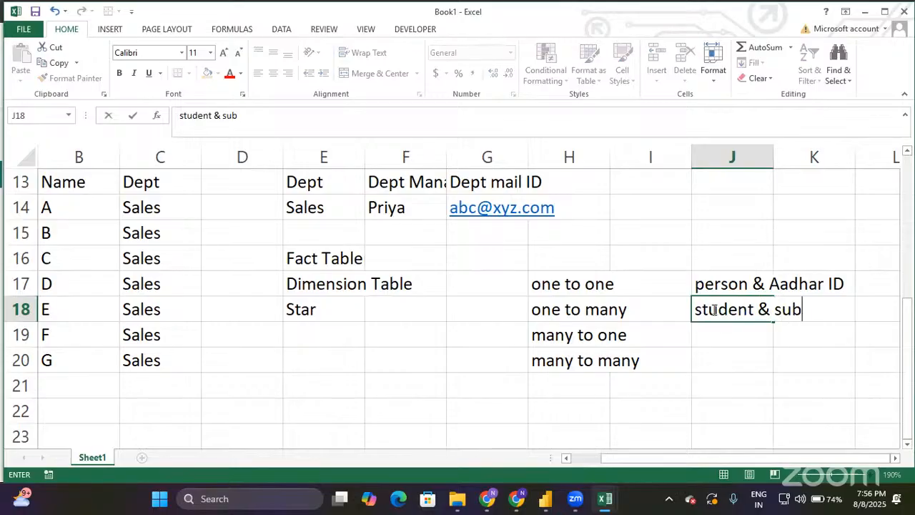
pyautogui.write('jects')
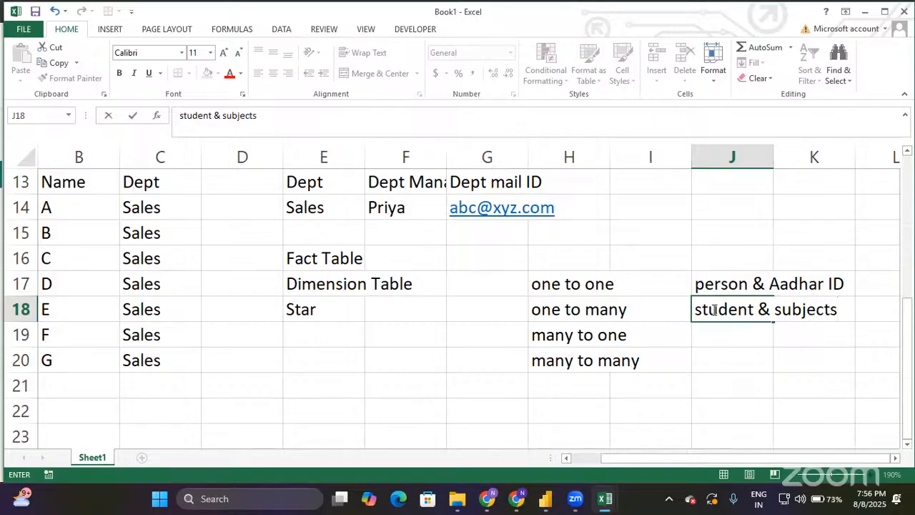
pyautogui.click(727, 331)
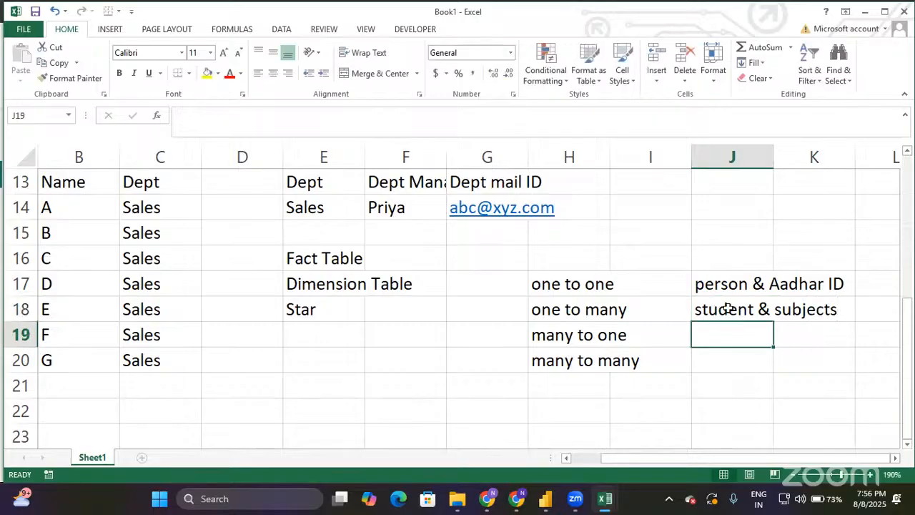
# Step: Enter "doctors & patients" in J20 as the many to many example, and select the four relationship types in H17:H20
pyautogui.click(728, 307)
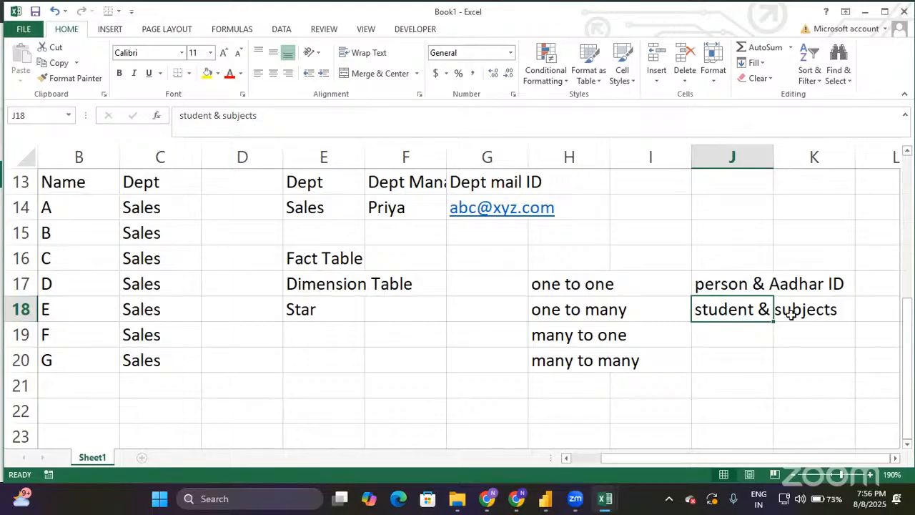
pyautogui.press('Return')
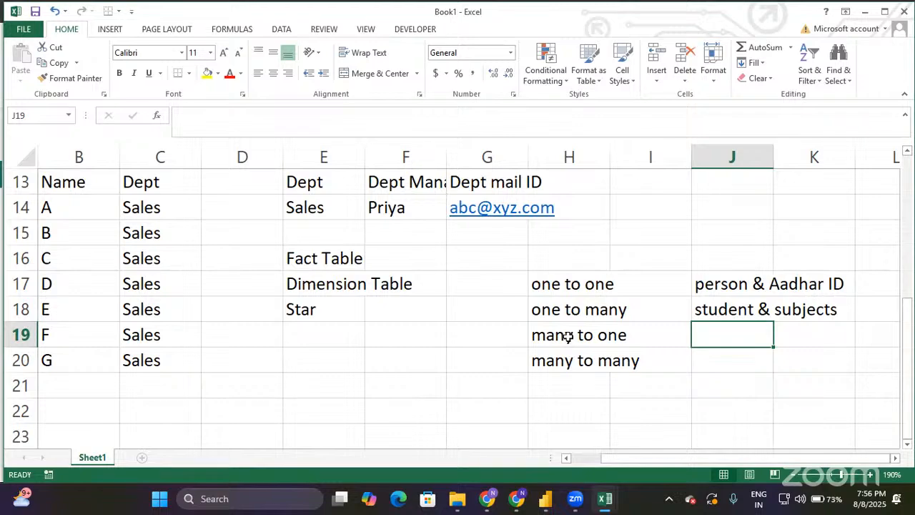
pyautogui.press('Down')
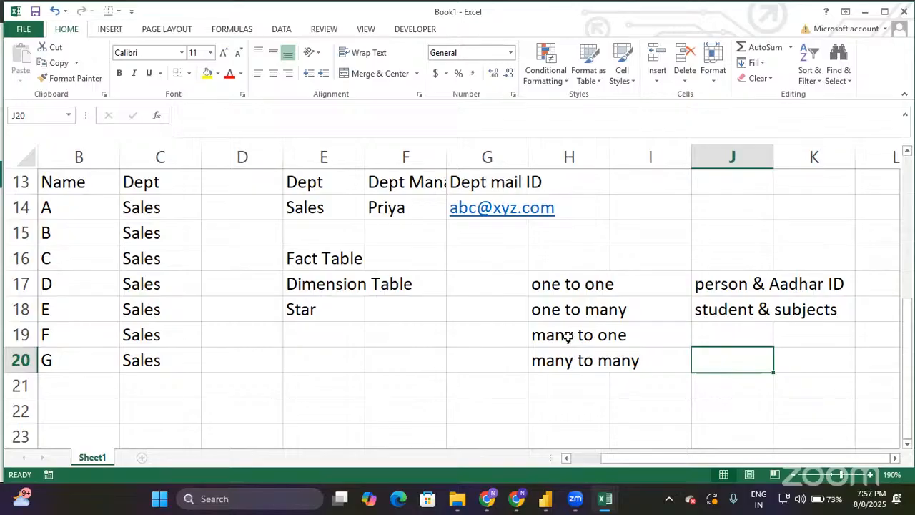
pyautogui.write('docs')
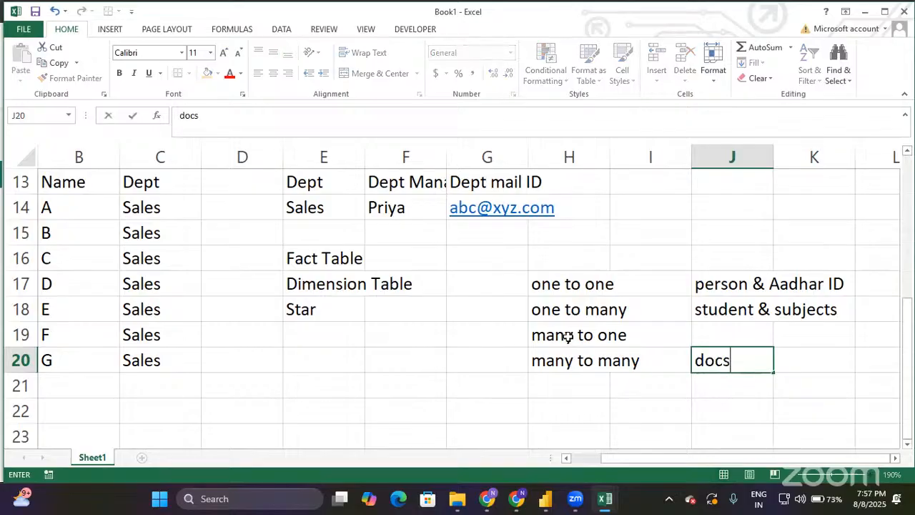
pyautogui.press('BackSpace')
pyautogui.write('tors &')
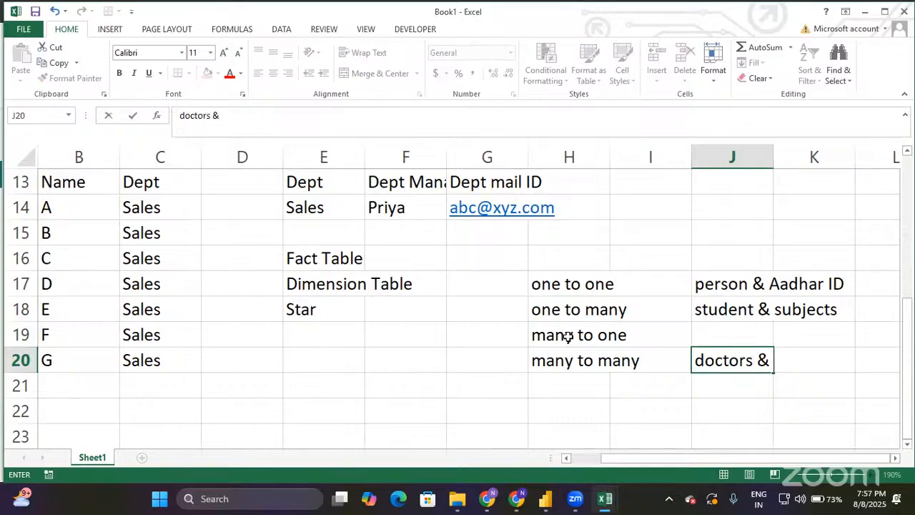
pyautogui.write(' patients')
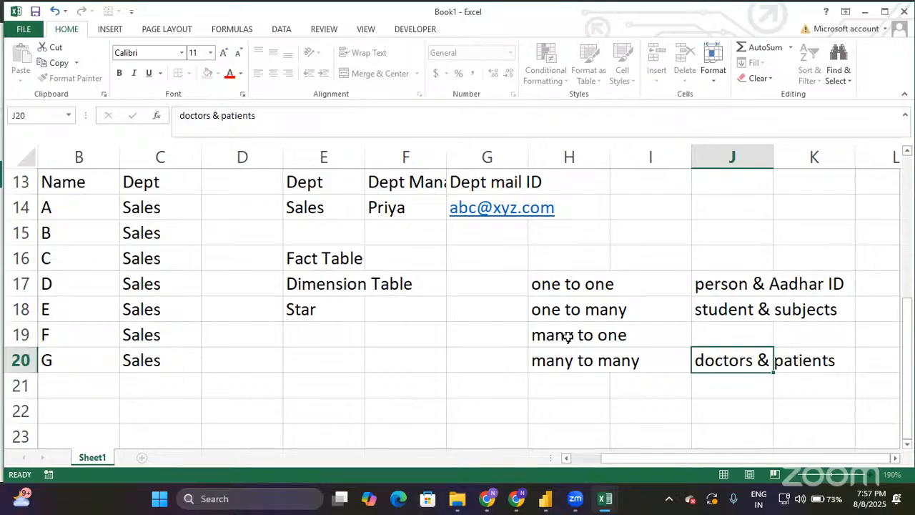
pyautogui.press('Return')
pyautogui.press('Up')
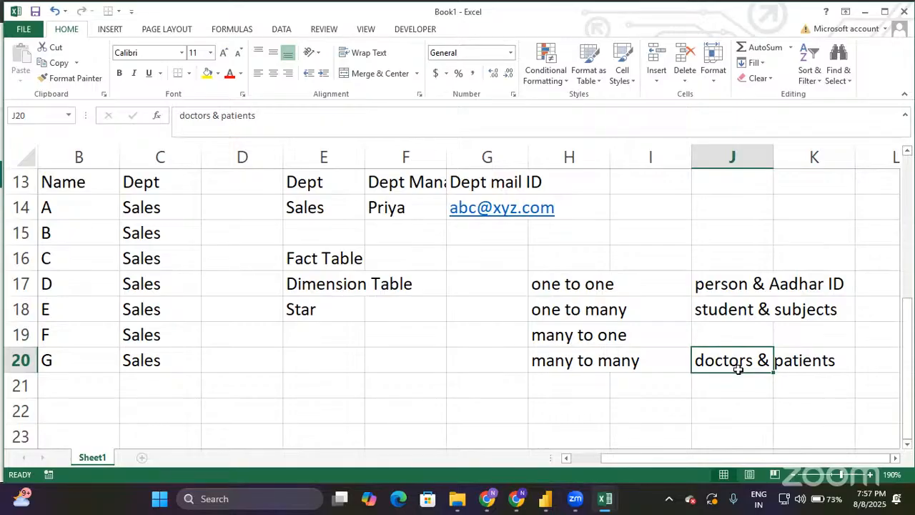
pyautogui.press('Left')
pyautogui.press('Left')
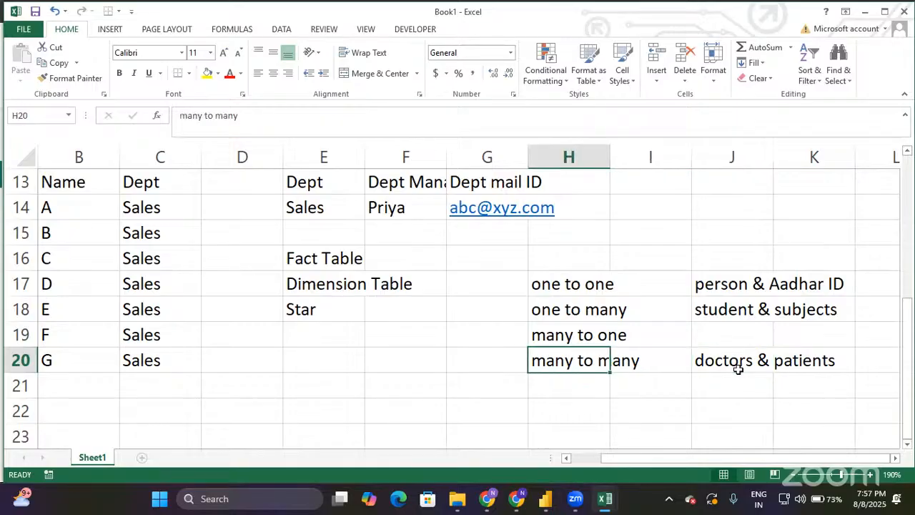
pyautogui.hotkey('shift', 'Up')
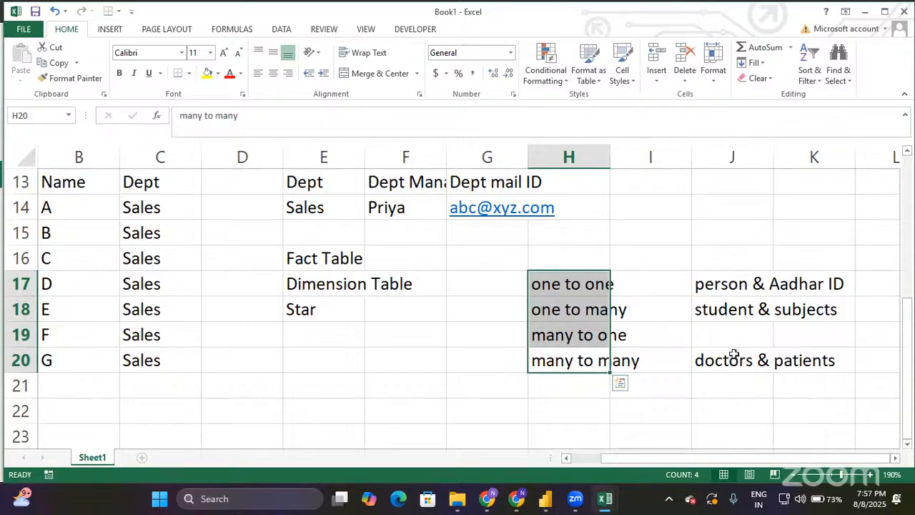
# Step: Switch to Power BI Desktop and examine the relationships linking the Fact Table to the product, stores and customer tables
pyautogui.click(864, 12)
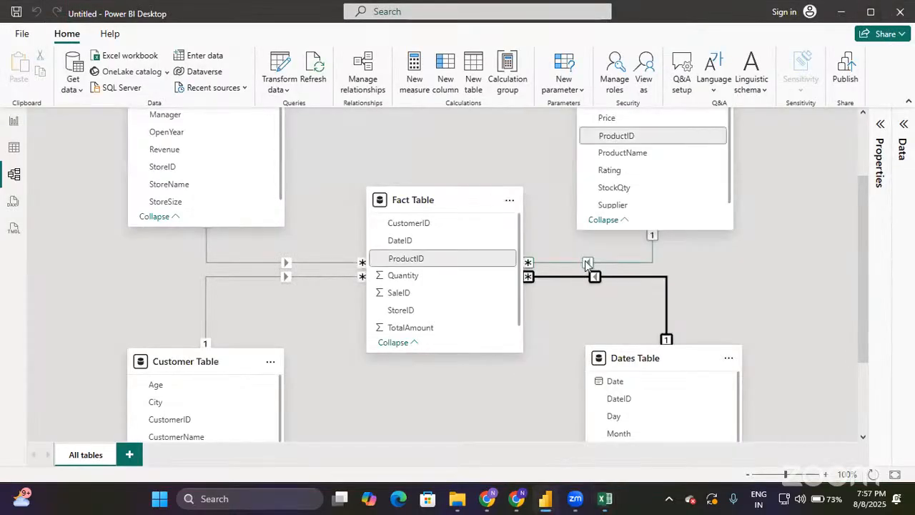
pyautogui.click(625, 262)
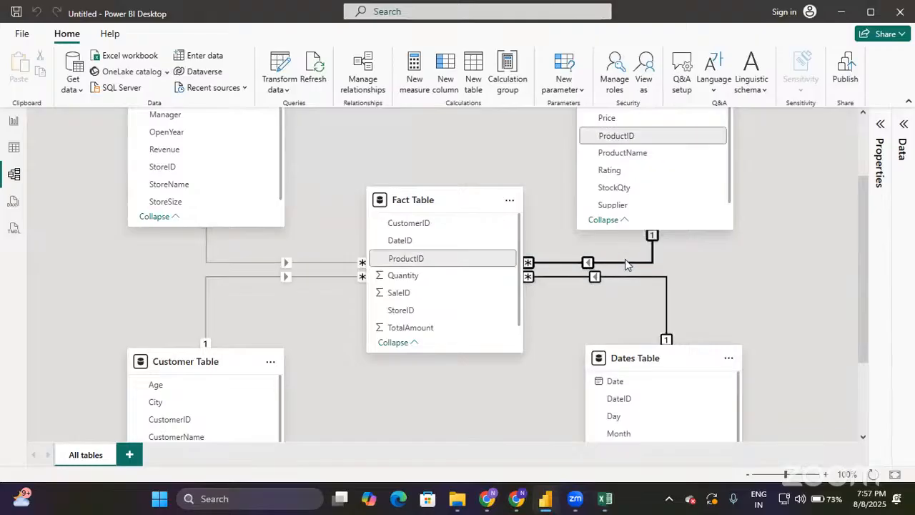
pyautogui.click(330, 266)
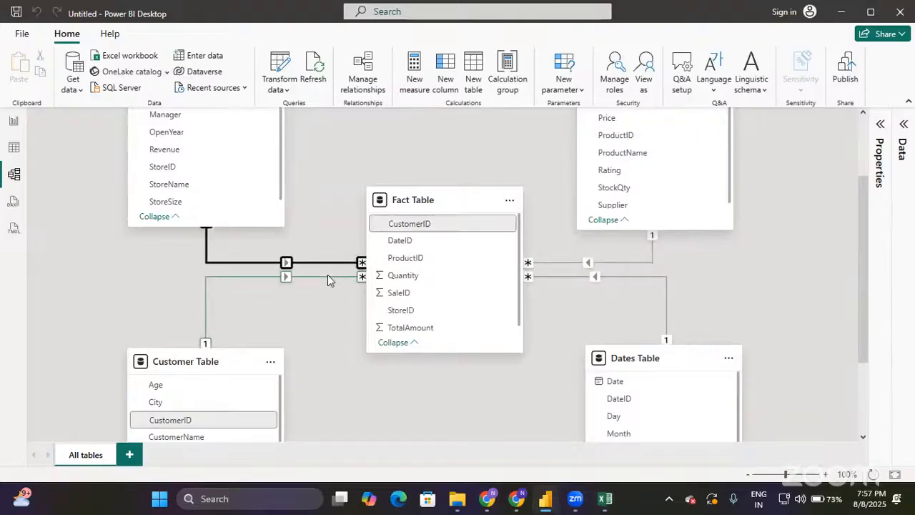
pyautogui.click(327, 275)
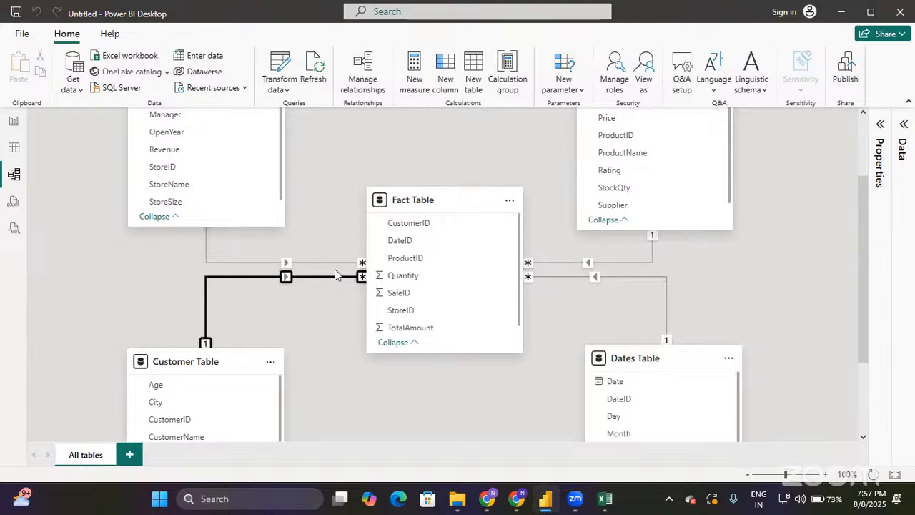
pyautogui.click(315, 262)
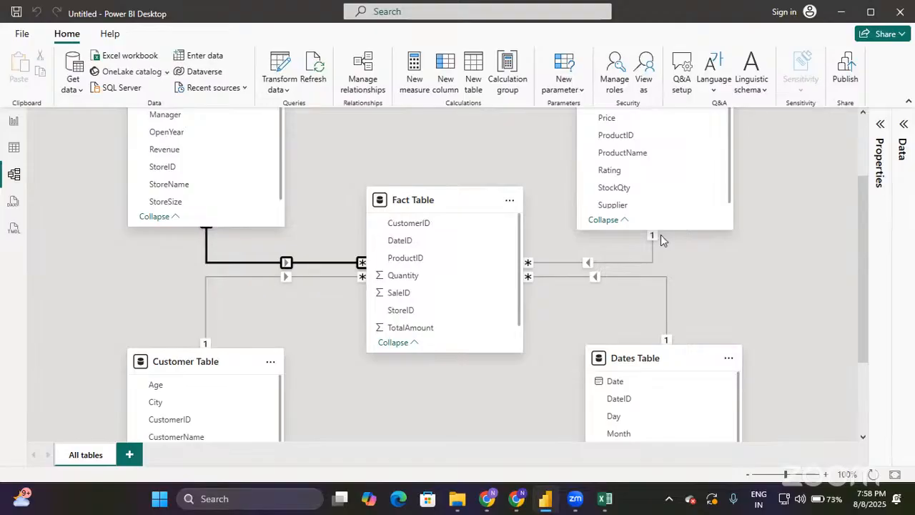
# Step: Create a table visual on report Page 1 with ProductID from the Fact Table, and enlarge it
pyautogui.click(16, 125)
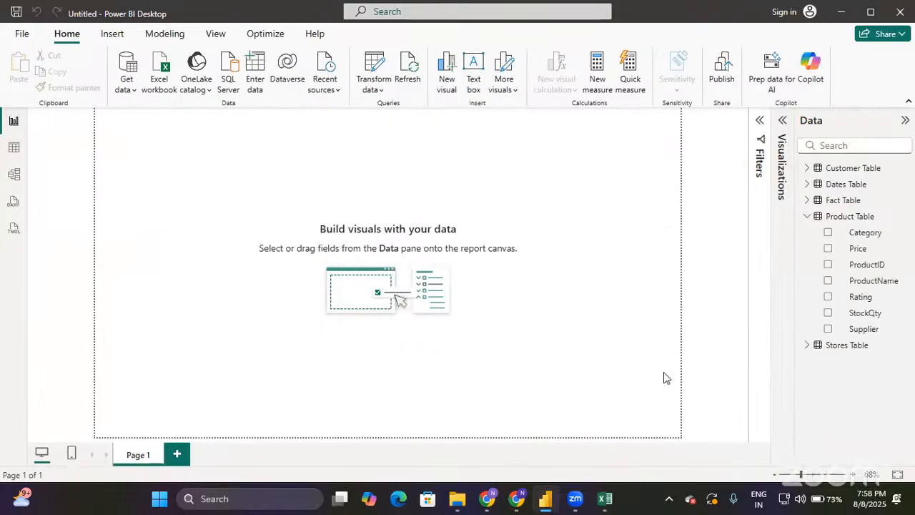
pyautogui.moveTo(802, 476); pyautogui.dragTo(808, 477)
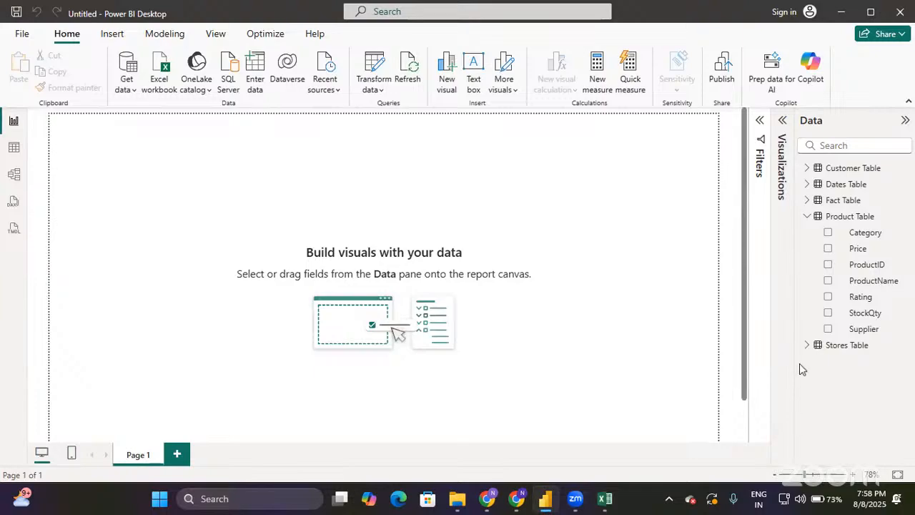
pyautogui.click(809, 203)
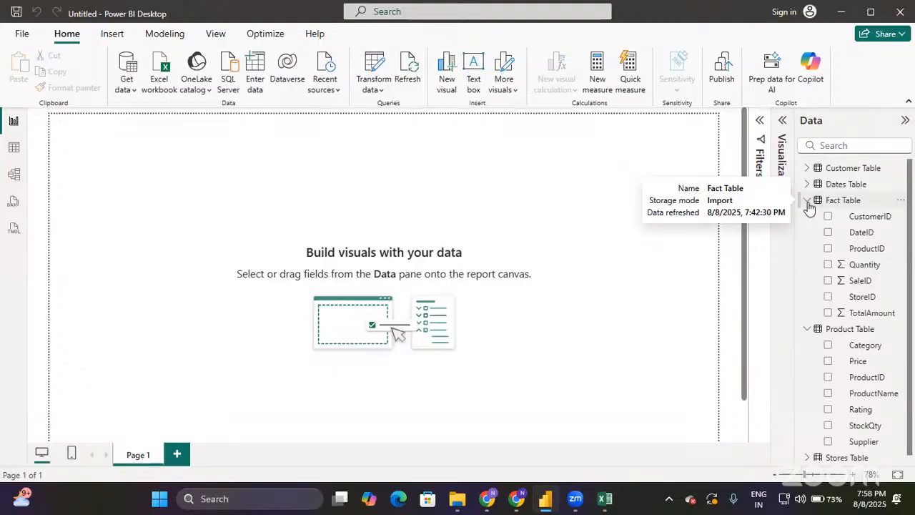
pyautogui.click(829, 250)
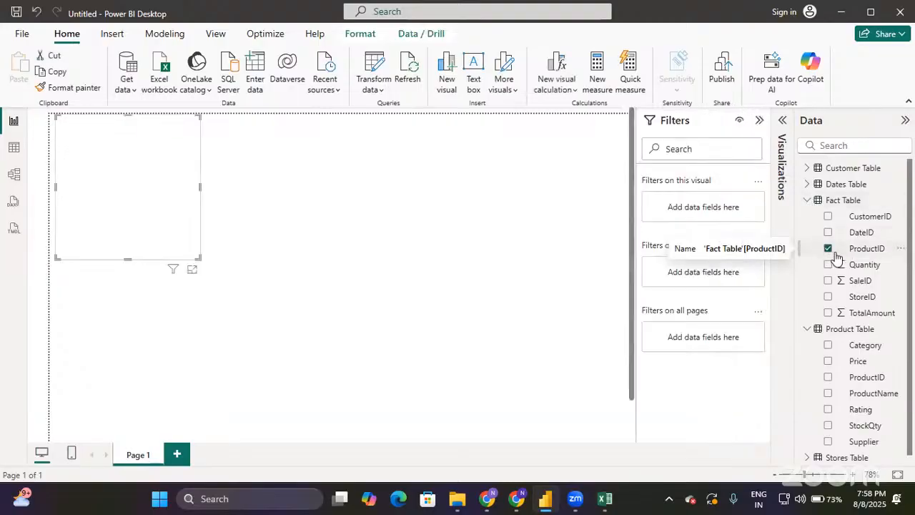
pyautogui.click(759, 121)
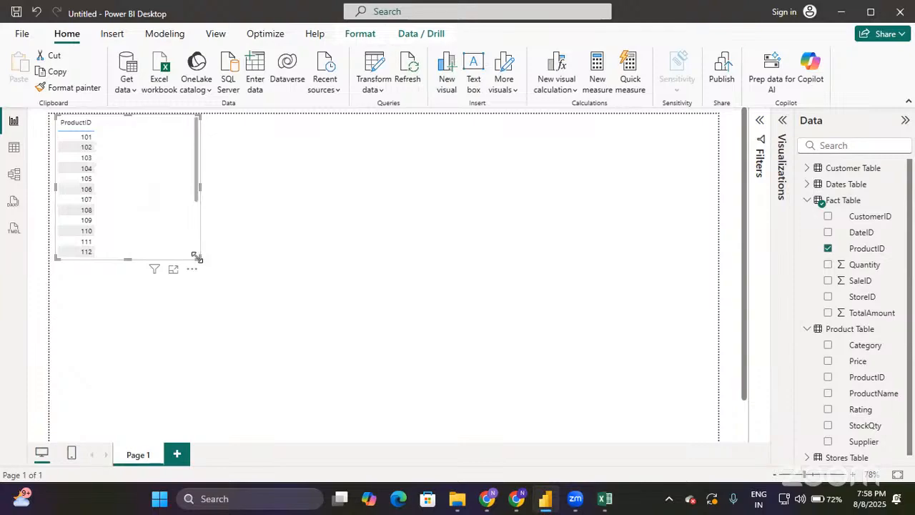
pyautogui.moveTo(200, 257); pyautogui.dragTo(253, 334)
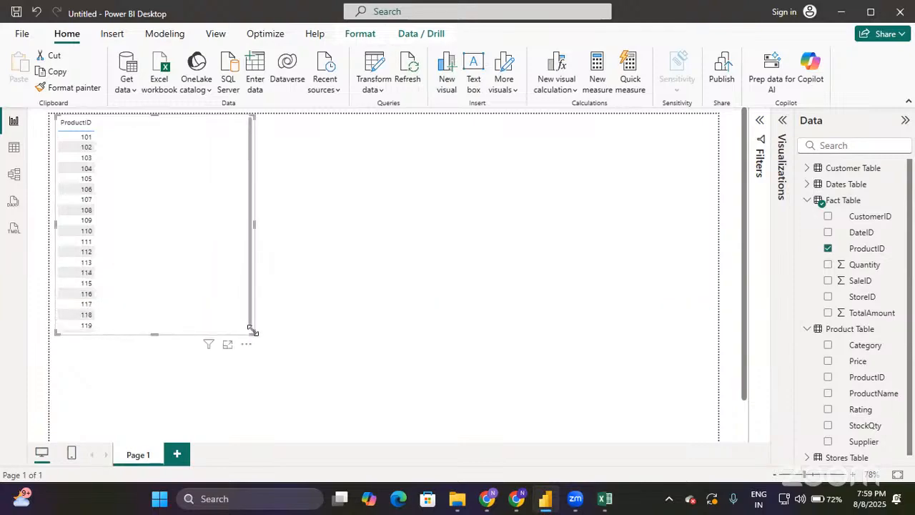
pyautogui.click(856, 476)
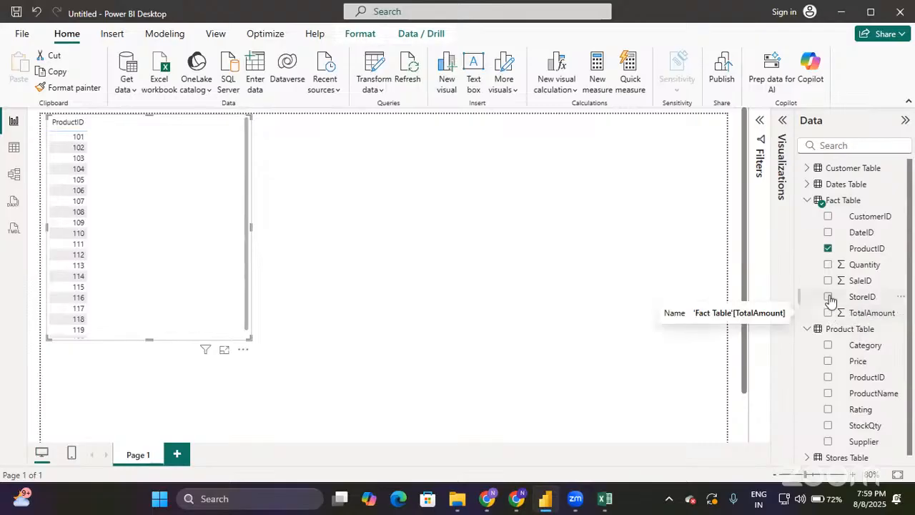
# Step: Add ProductName from the Product Table plus Quantity and TotalAmount from the Fact Table to the table visual, widening it to fit the columns
pyautogui.click(828, 265)
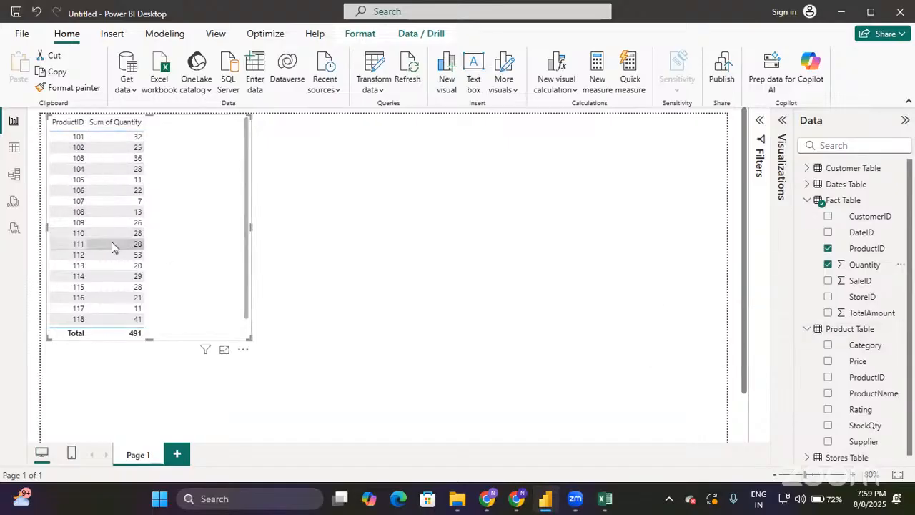
pyautogui.click(827, 265)
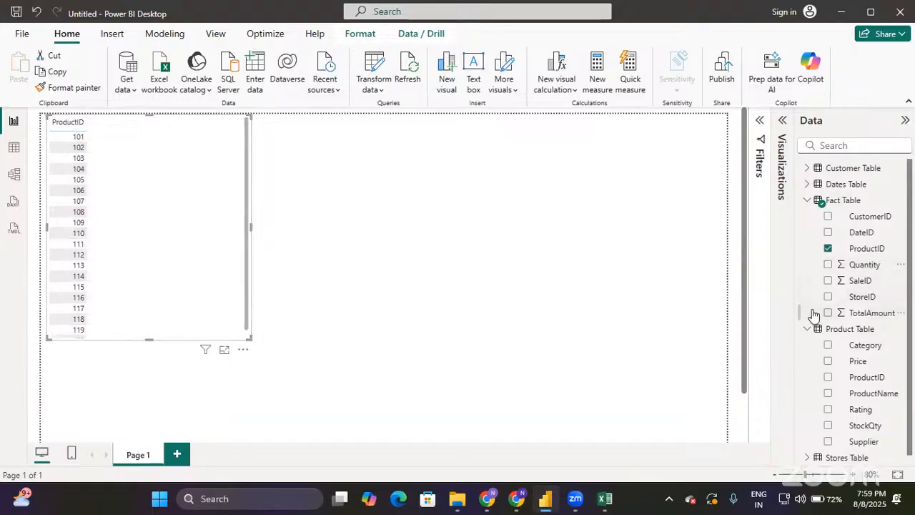
pyautogui.scroll(-1, 814, 315)
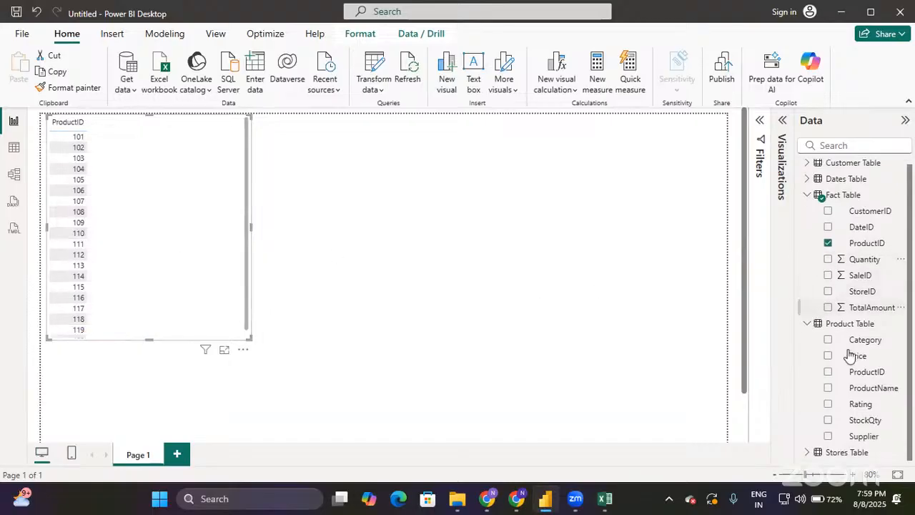
pyautogui.click(828, 390)
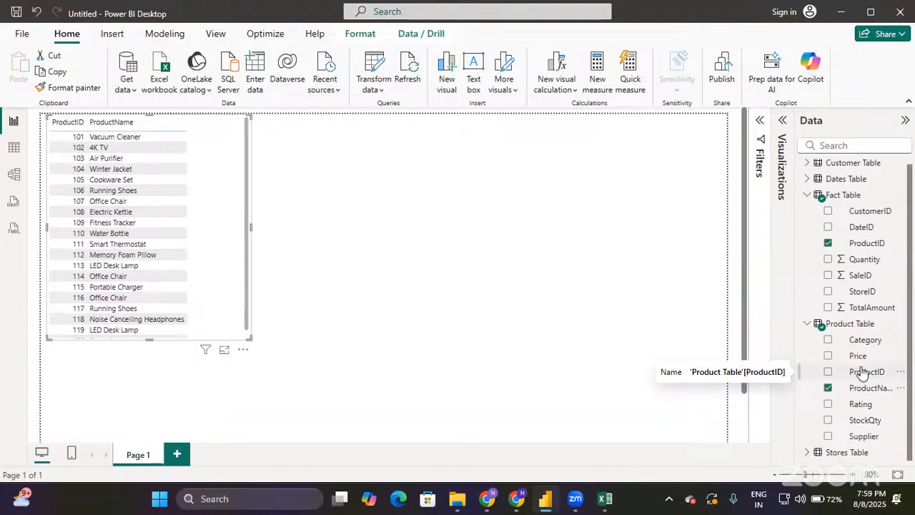
pyautogui.click(828, 261)
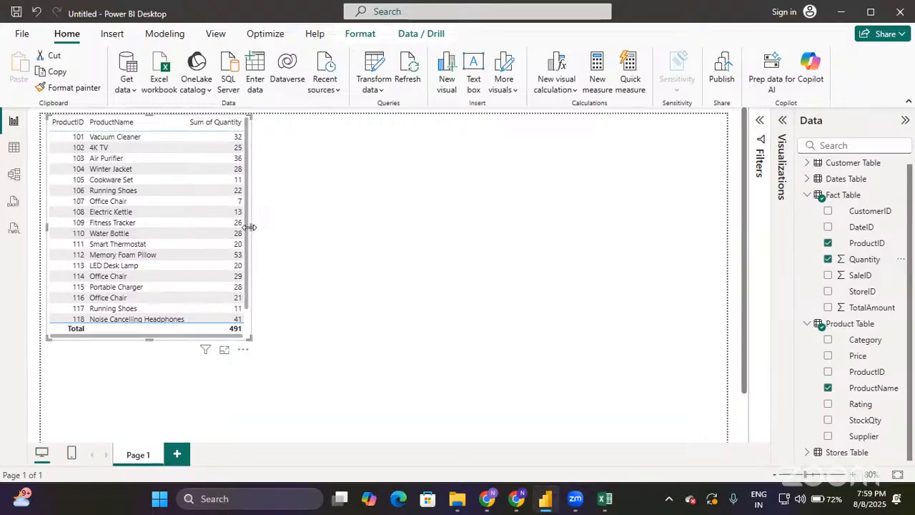
pyautogui.moveTo(248, 232); pyautogui.dragTo(313, 238)
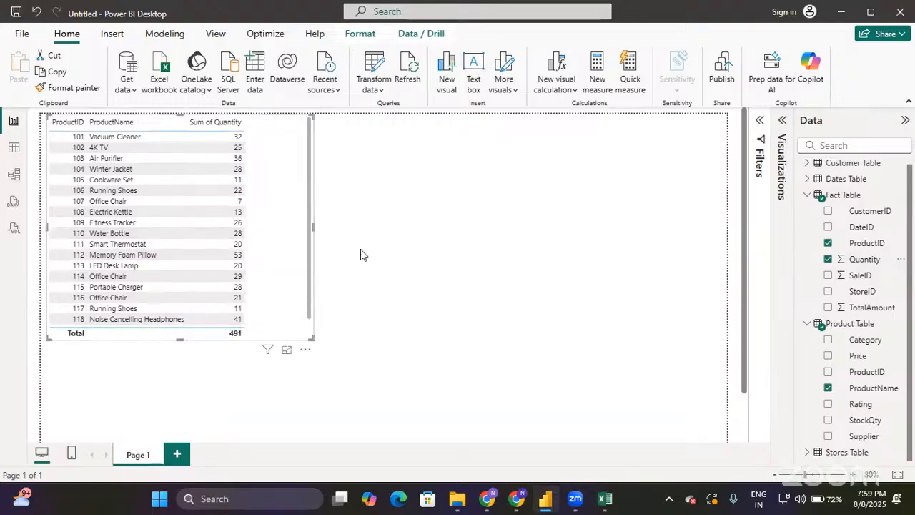
pyautogui.click(828, 308)
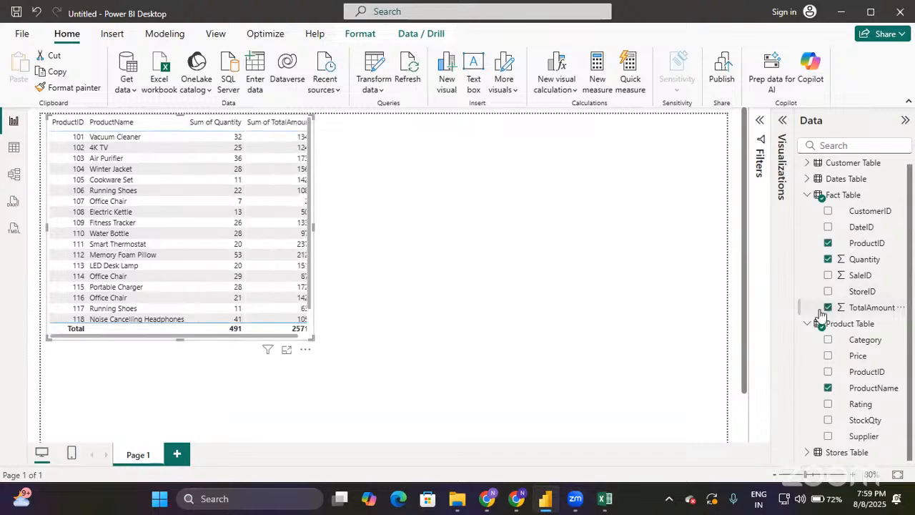
pyautogui.moveTo(315, 229); pyautogui.dragTo(333, 227)
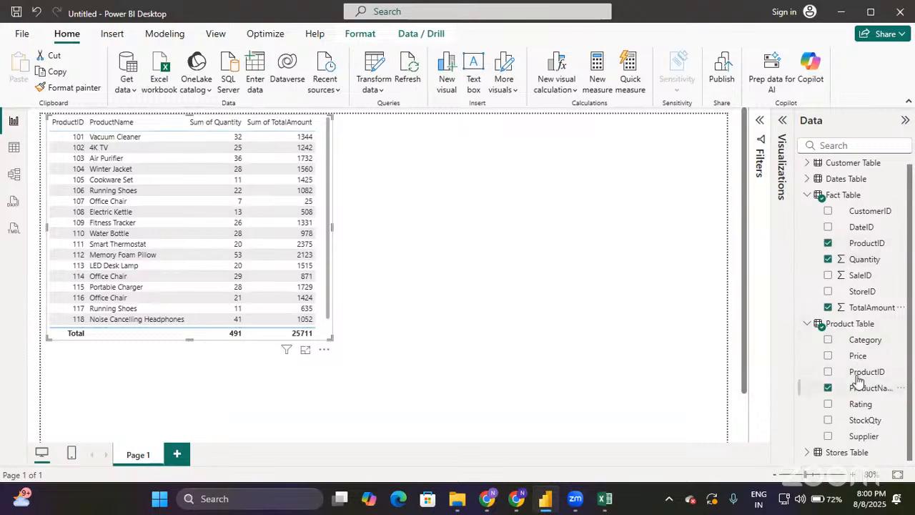
# Step: Create a second table visual with Category and ProductName from the Product Table, and place it directly beside the first table
pyautogui.click(597, 289)
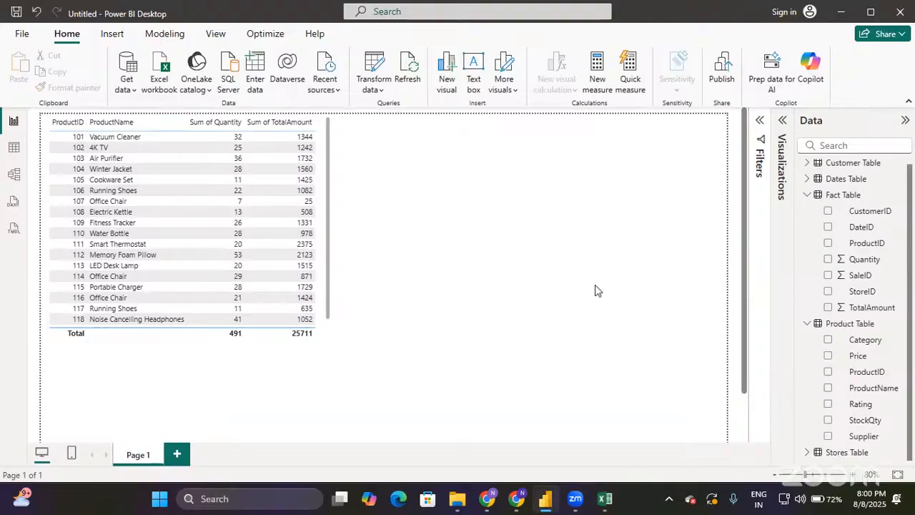
pyautogui.click(827, 342)
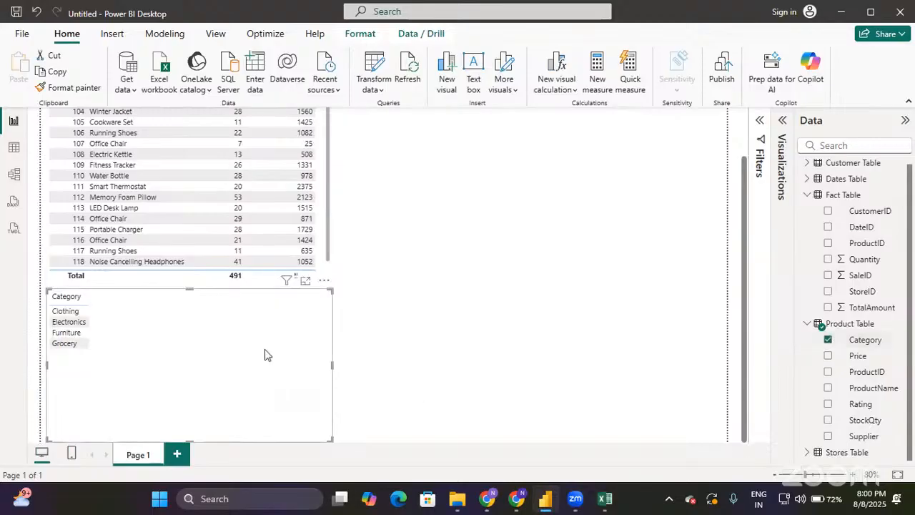
pyautogui.moveTo(264, 354); pyautogui.dragTo(580, 190)
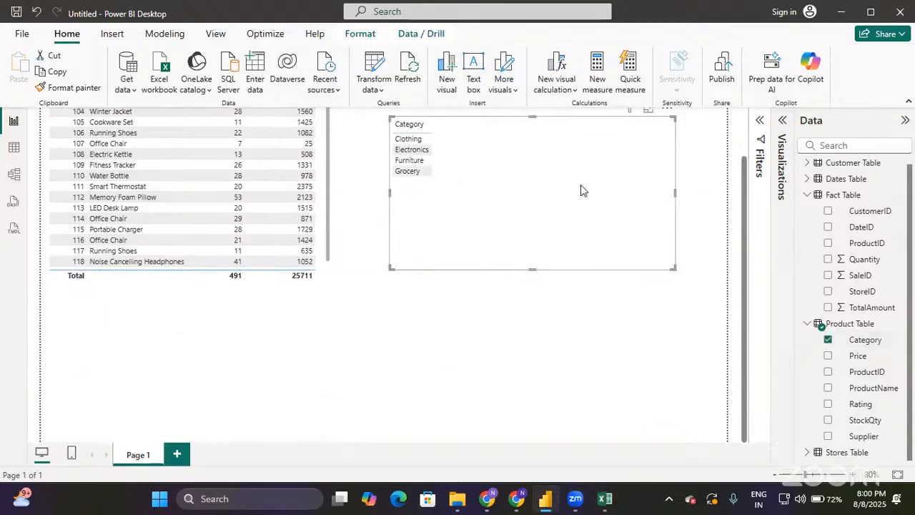
pyautogui.scroll(2, 580, 190)
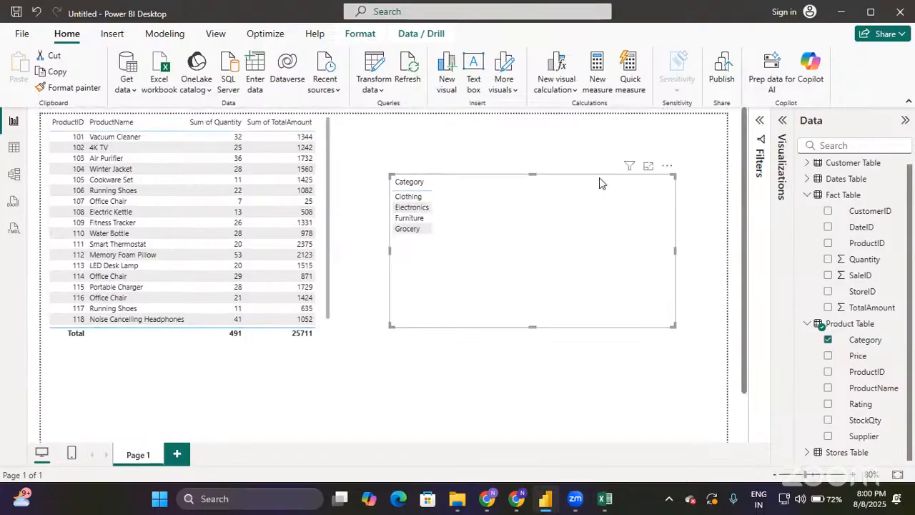
pyautogui.moveTo(495, 248); pyautogui.dragTo(438, 173)
pyautogui.click(438, 178)
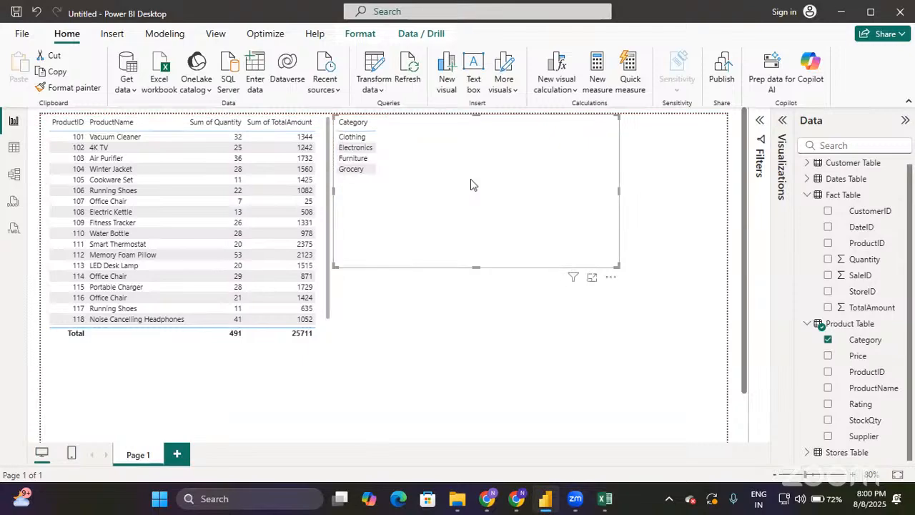
pyautogui.click(828, 388)
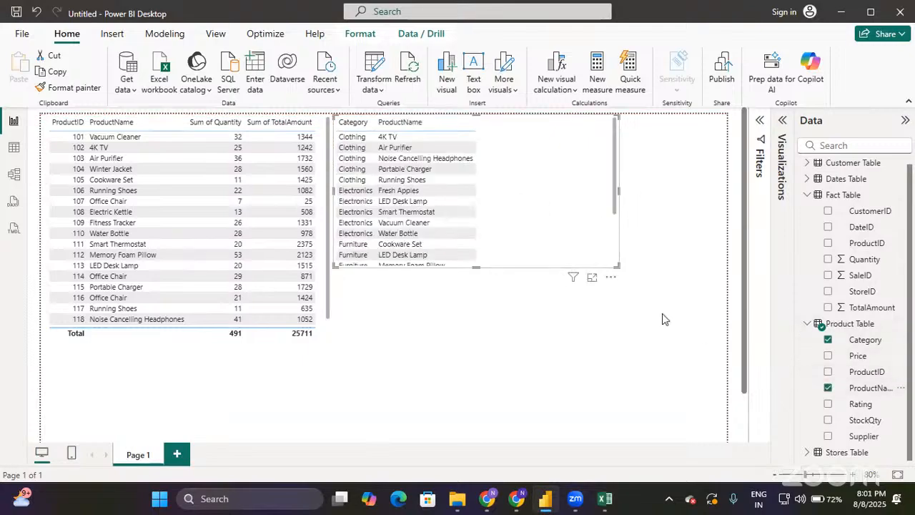
# Step: Resize the Category and ProductName table to match the first table's height and narrow it to fit its columns
pyautogui.moveTo(476, 266); pyautogui.dragTo(493, 343)
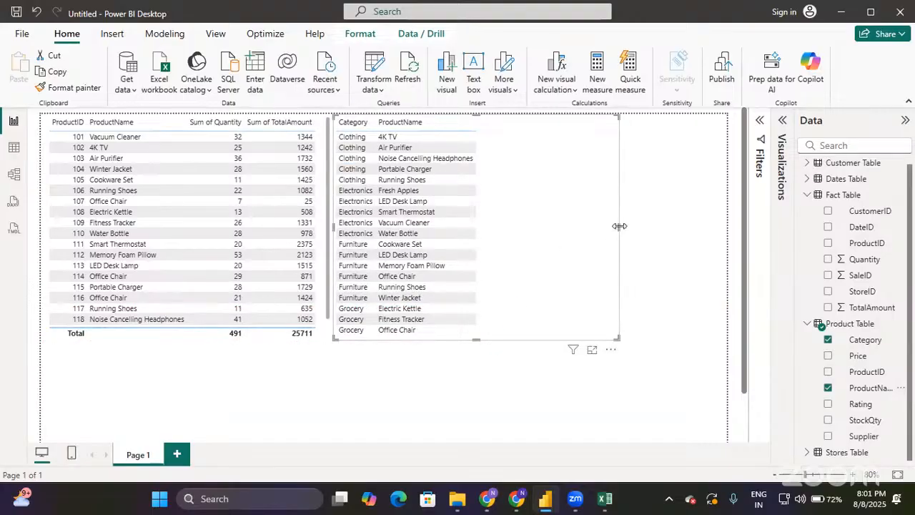
pyautogui.moveTo(619, 226); pyautogui.dragTo(488, 232)
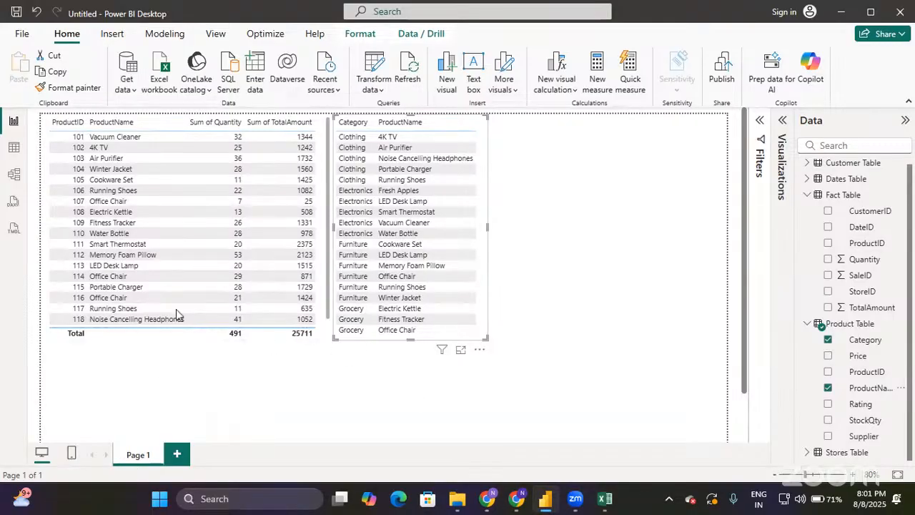
# Step: Test cross-filtering between the two tables by selecting and clearing the Water Bottle row in each one
pyautogui.click(196, 337)
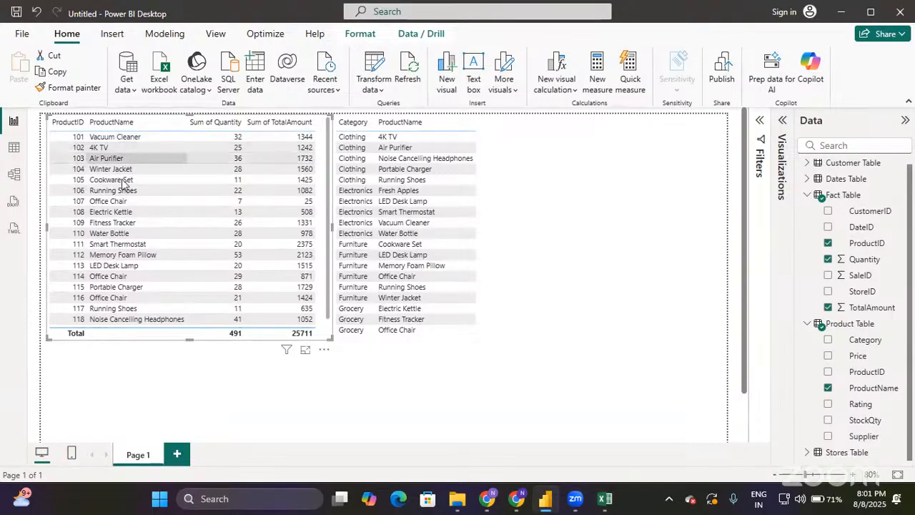
pyautogui.click(116, 236)
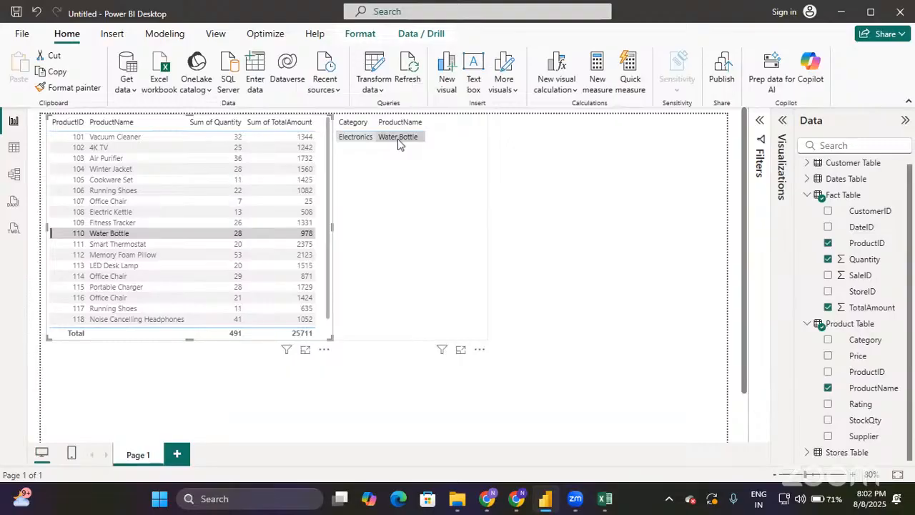
pyautogui.click(133, 231)
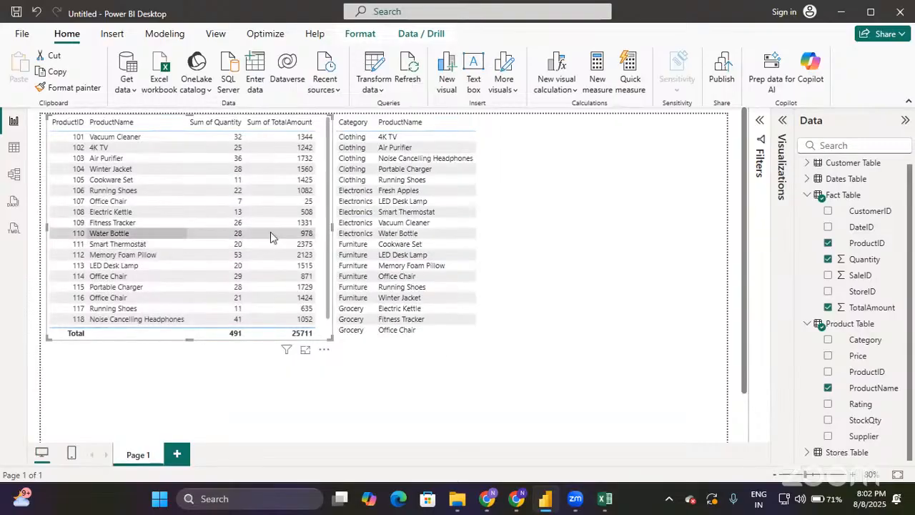
pyautogui.click(420, 237)
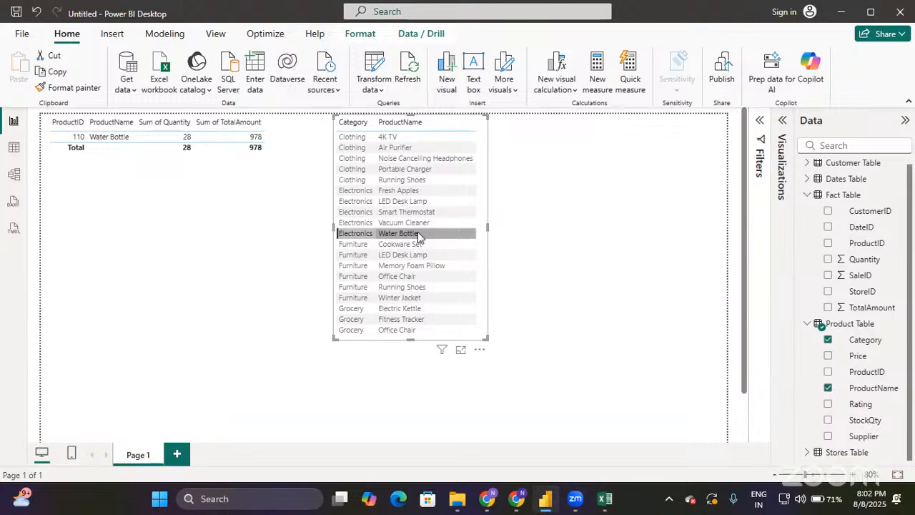
pyautogui.click(421, 234)
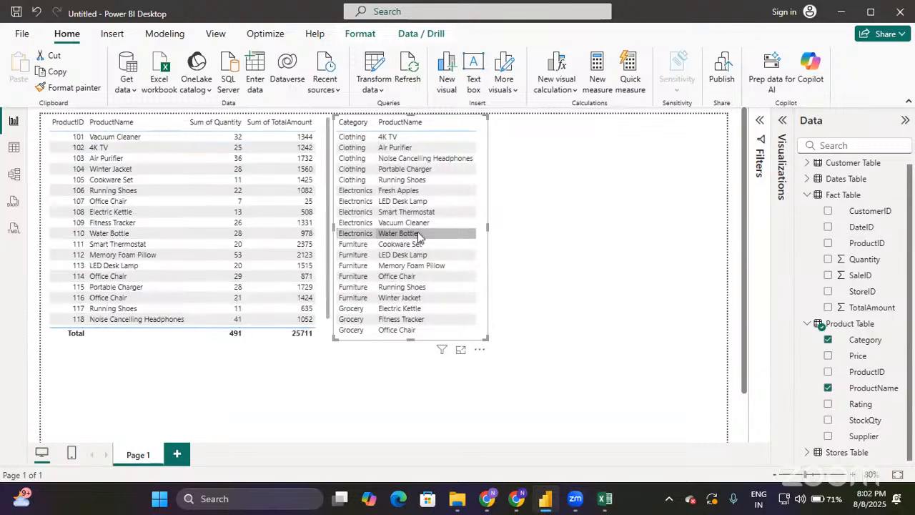
# Step: Remove ProductName from the table with ProductID, Quantity and TotalAmount, and slightly widen the Category and ProductName table
pyautogui.click(266, 343)
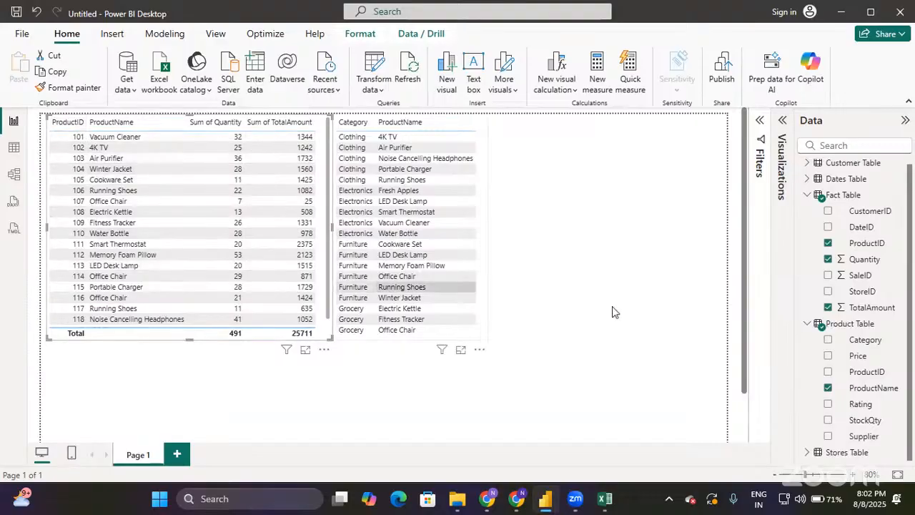
pyautogui.click(828, 389)
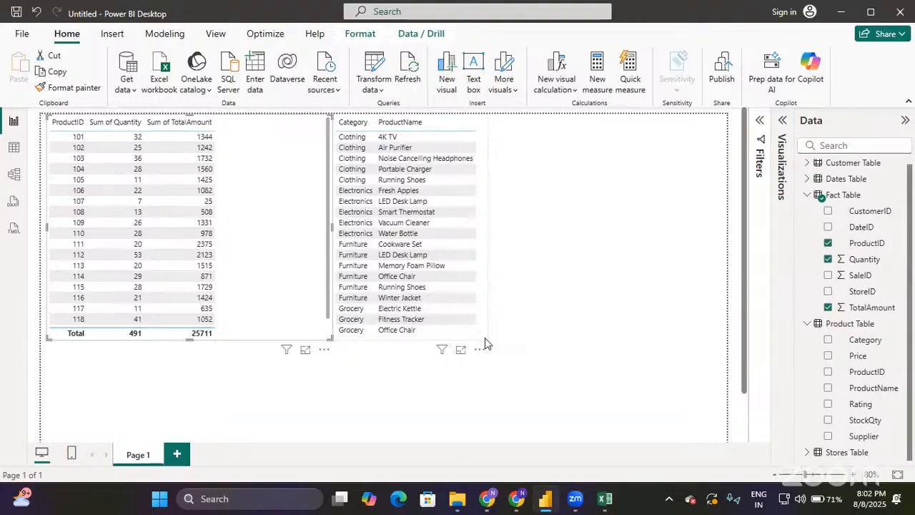
pyautogui.click(489, 343)
pyautogui.moveTo(489, 343); pyautogui.dragTo(523, 340)
pyautogui.click(276, 285)
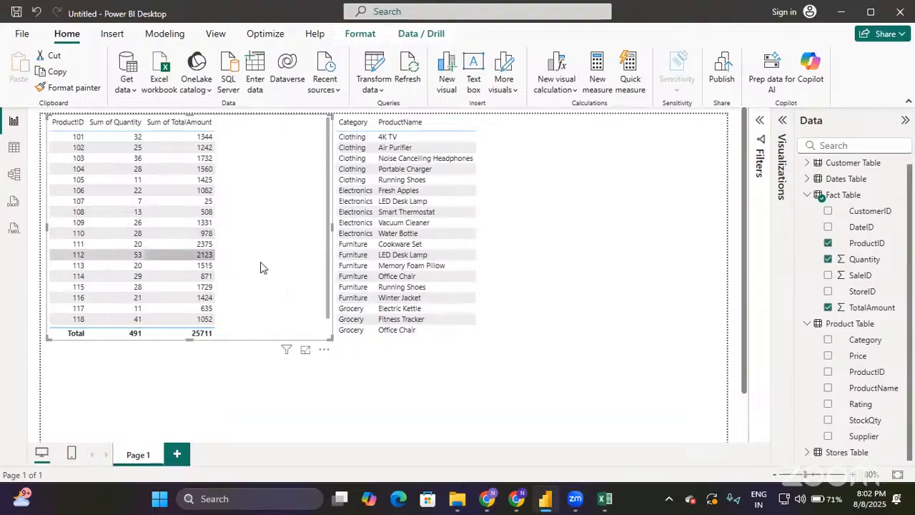
pyautogui.click(496, 282)
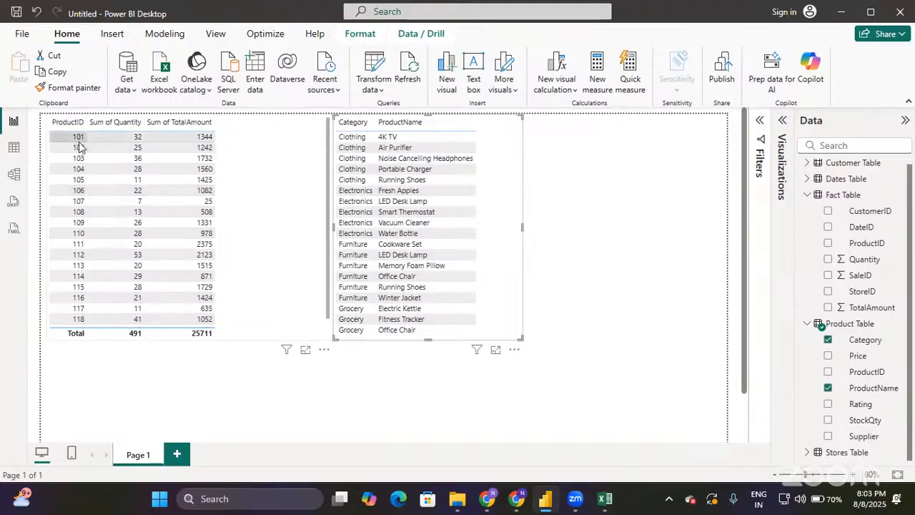
# Step: Test cross-filtering in both directions using the ProductID 112 row and the Furniture Running Shoes row, clearing the selection at the end
pyautogui.click(84, 255)
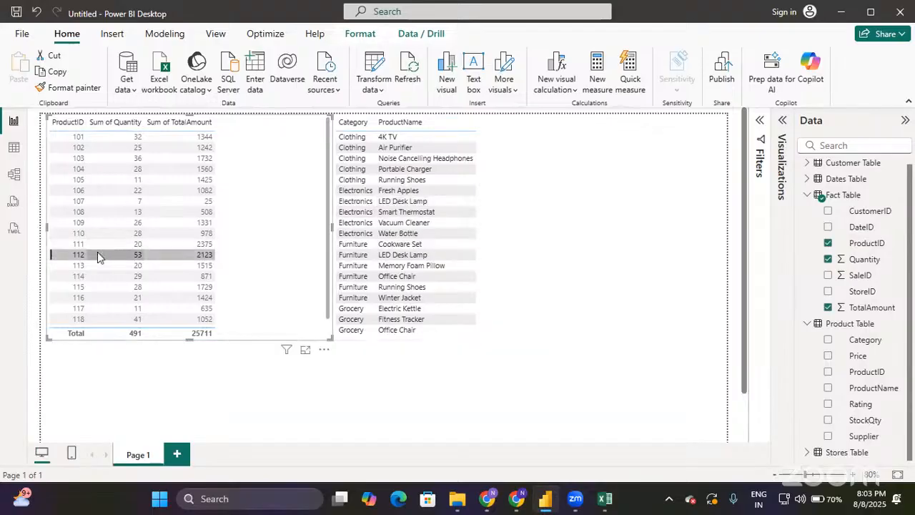
pyautogui.click(412, 288)
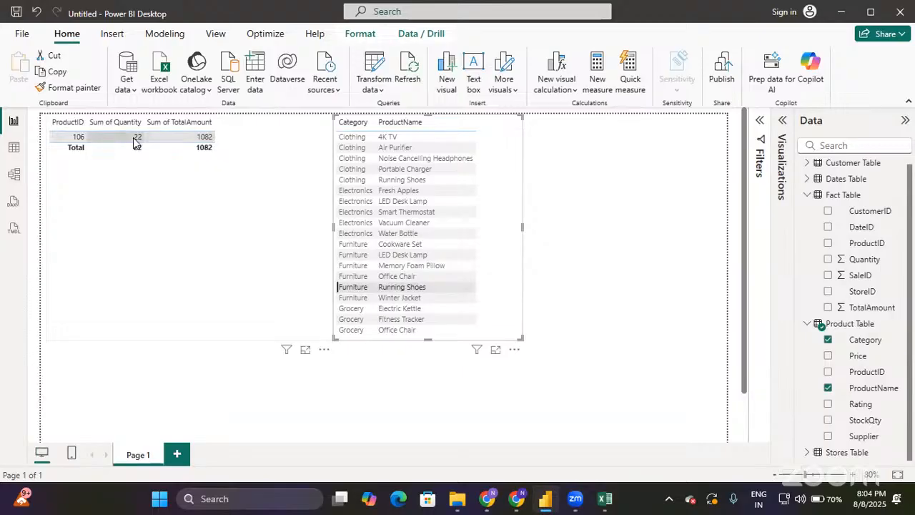
pyautogui.click(410, 289)
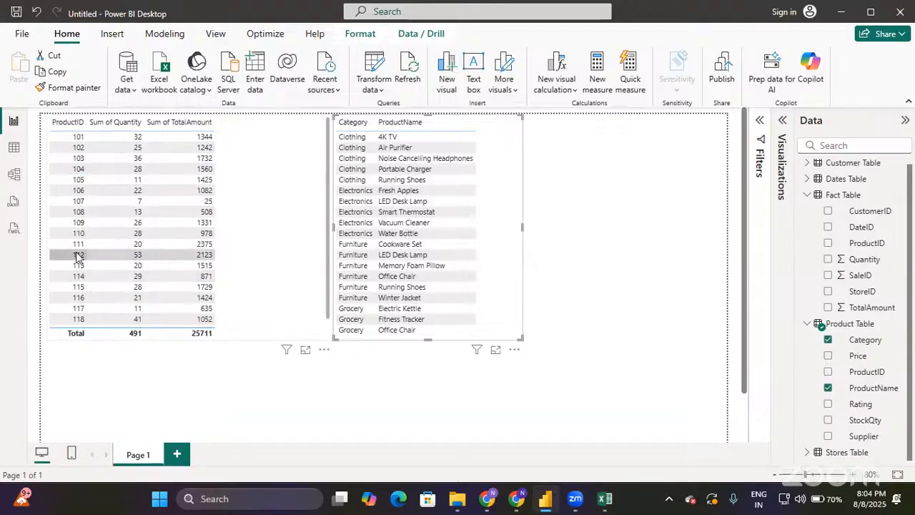
pyautogui.click(78, 257)
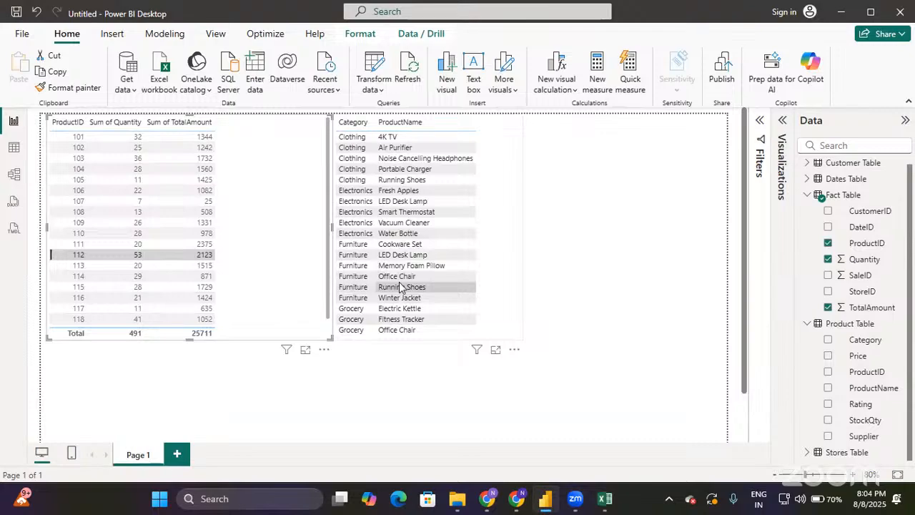
pyautogui.click(119, 258)
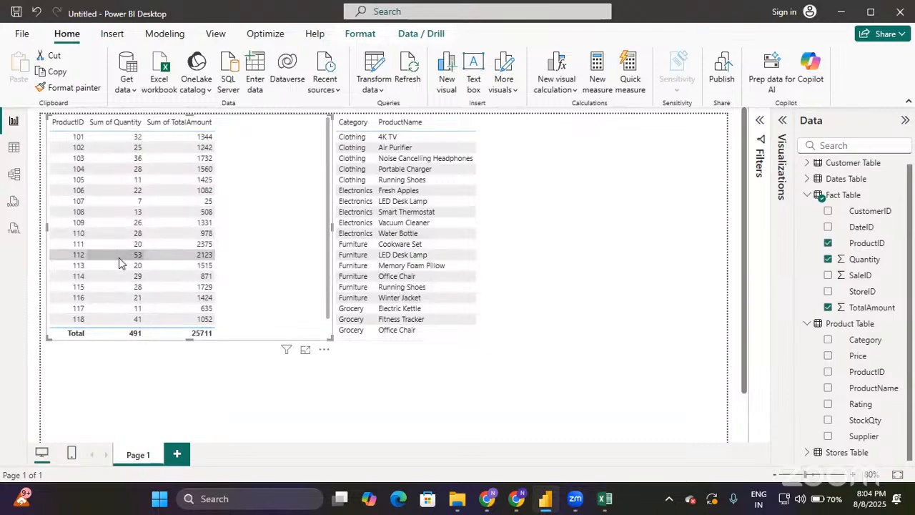
# Step: In the model, set the cross-filter direction of the Fact Table to Product Table relationship to Both and save it
pyautogui.click(14, 174)
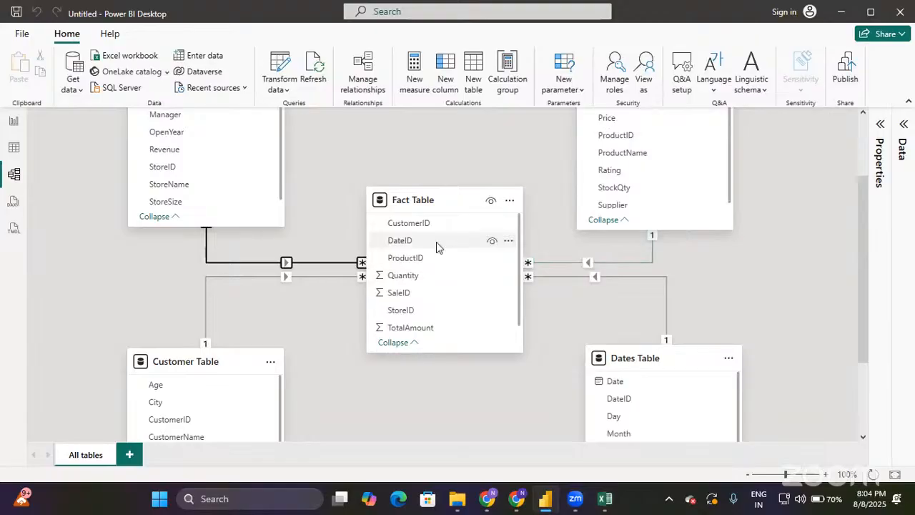
pyautogui.rightClick(587, 263)
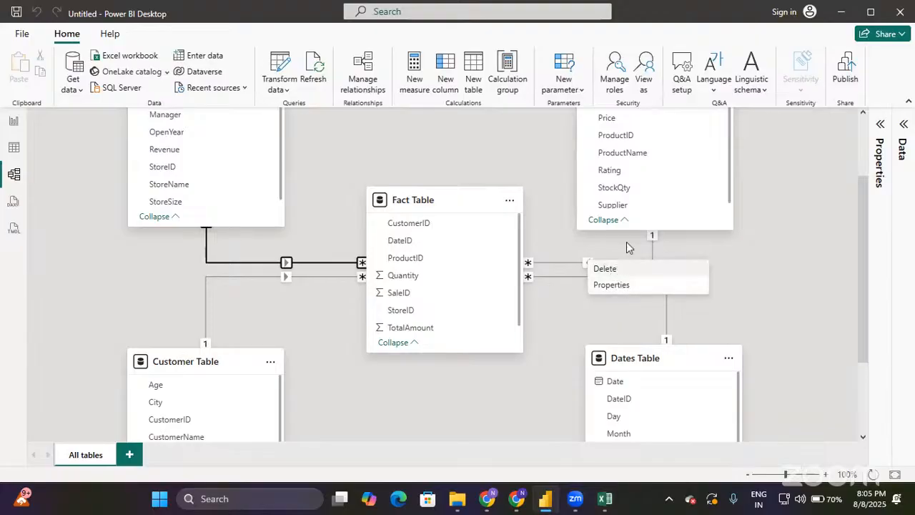
pyautogui.click(624, 285)
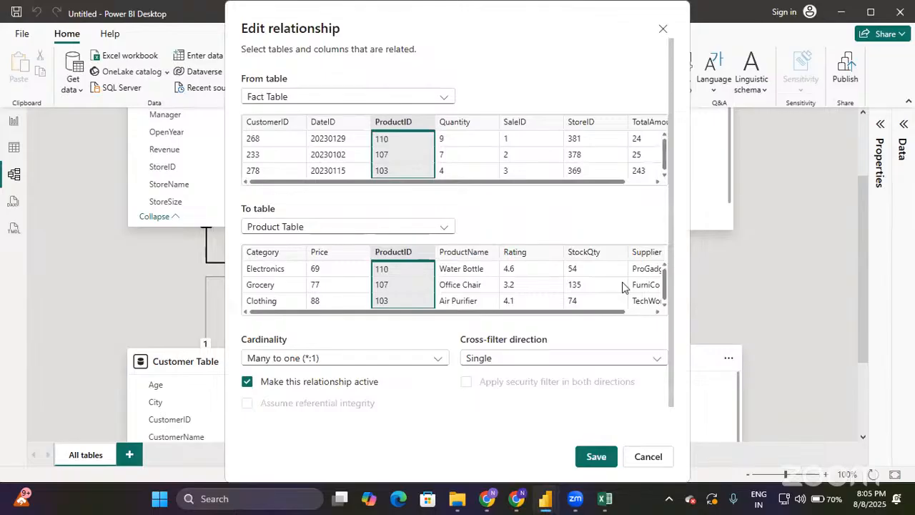
pyautogui.click(528, 360)
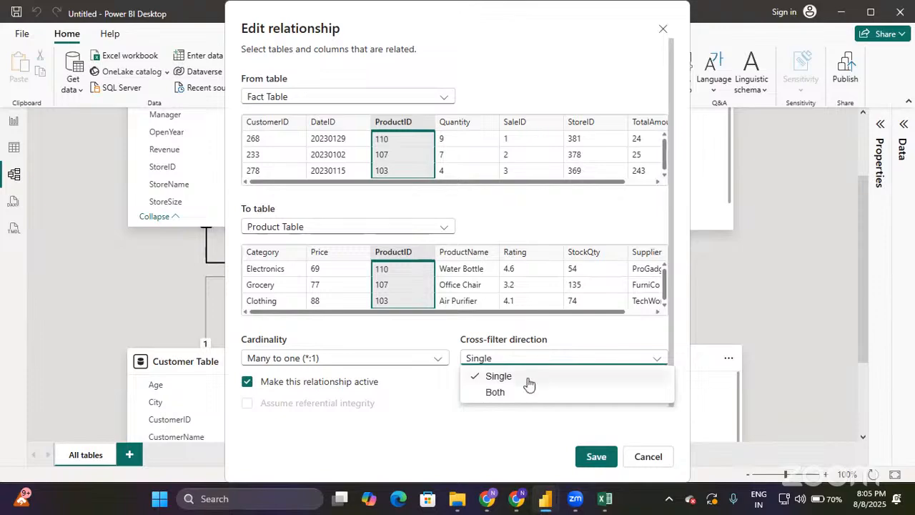
pyautogui.click(529, 396)
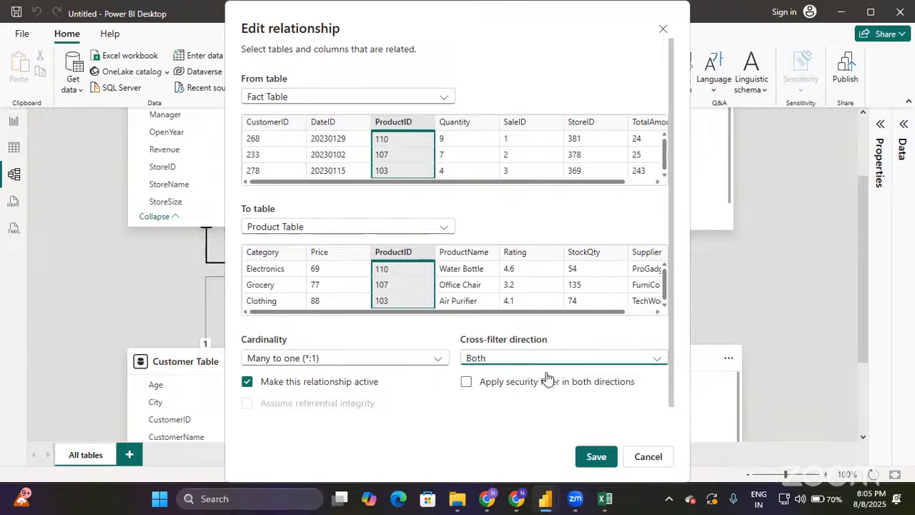
pyautogui.click(584, 463)
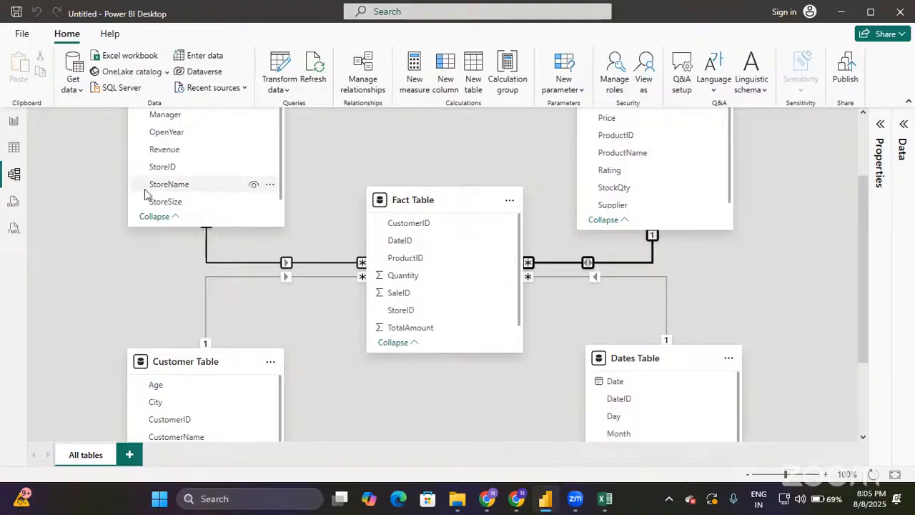
# Step: Back in the report, recheck cross-filtering with the ProductID 112, 113 and 106 rows and the Furniture Running Shoes row, clearing each selection
pyautogui.click(13, 122)
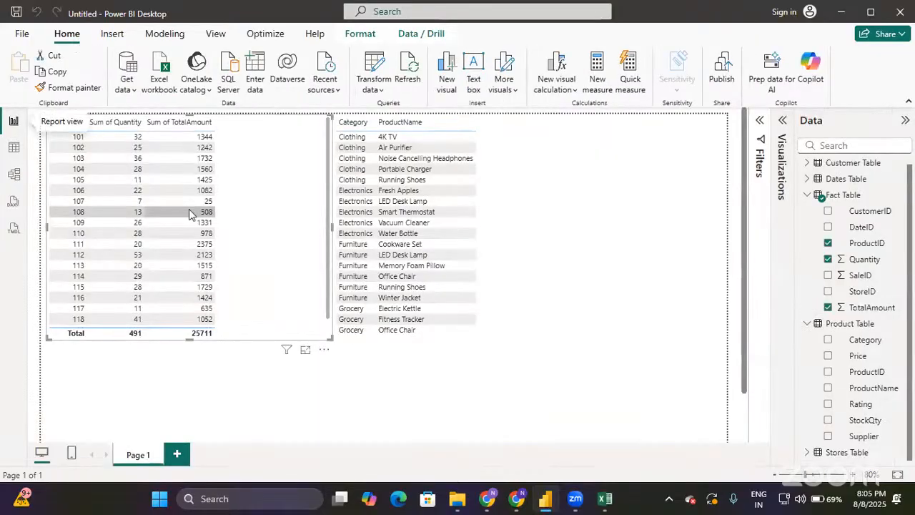
pyautogui.click(133, 256)
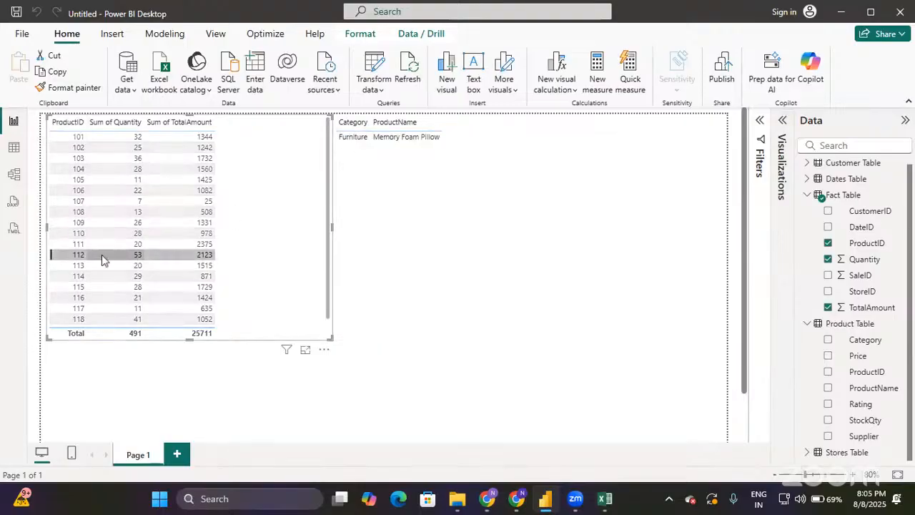
pyautogui.click(101, 256)
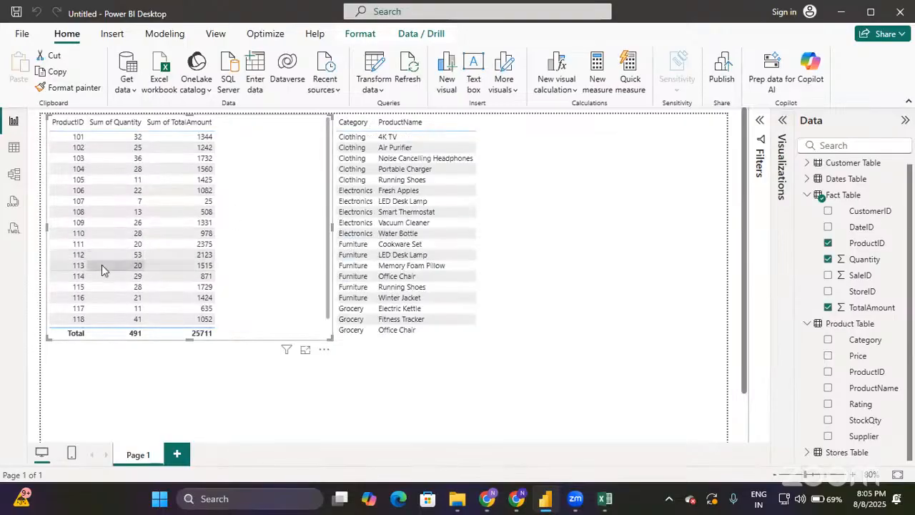
pyautogui.click(101, 266)
pyautogui.click(102, 264)
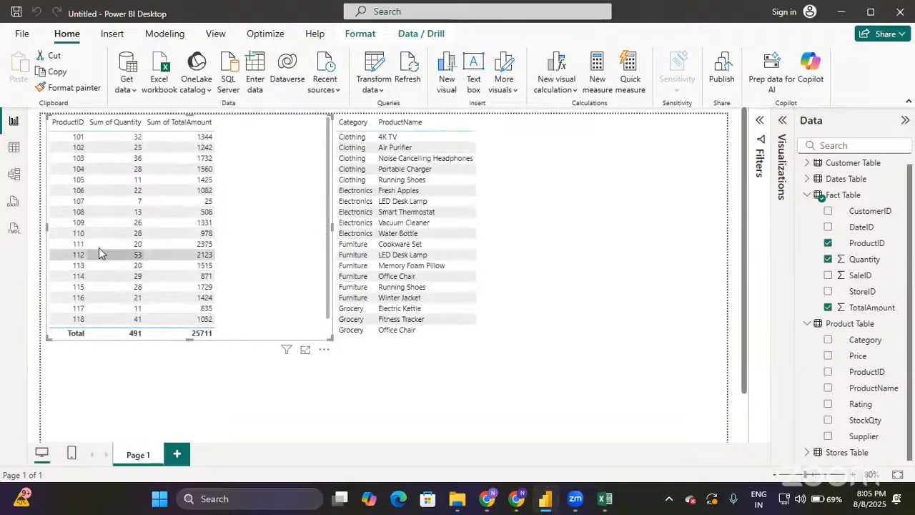
pyautogui.click(90, 194)
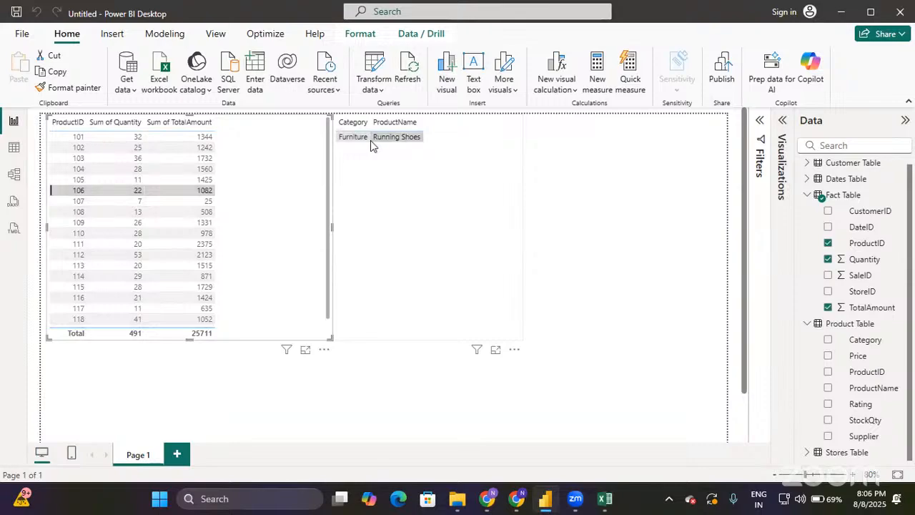
pyautogui.click(117, 193)
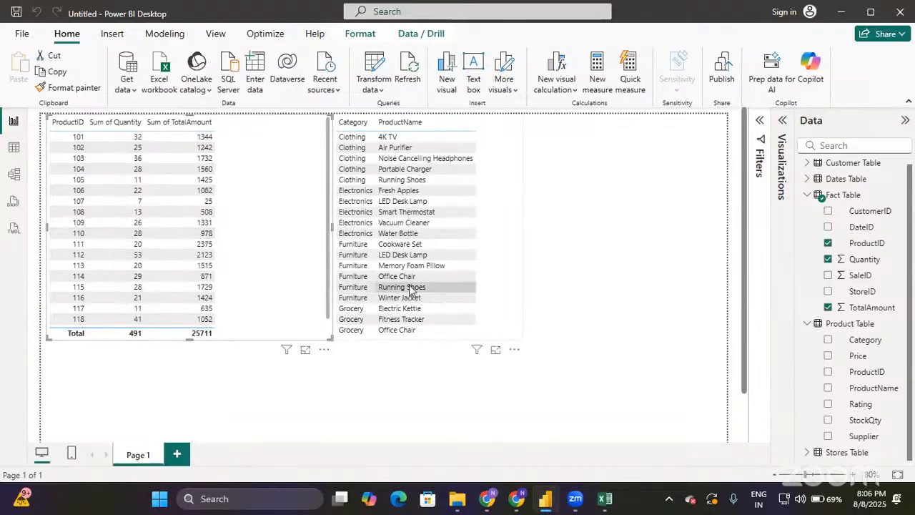
pyautogui.click(412, 288)
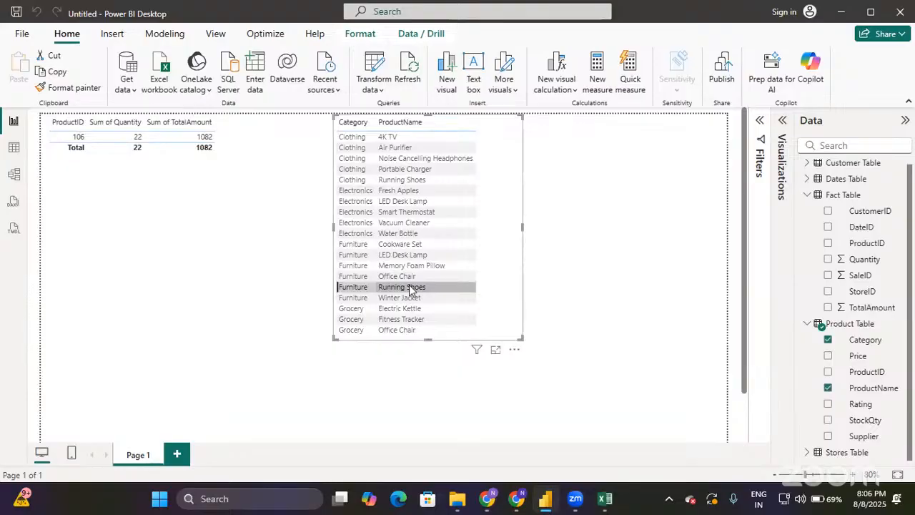
pyautogui.click(412, 288)
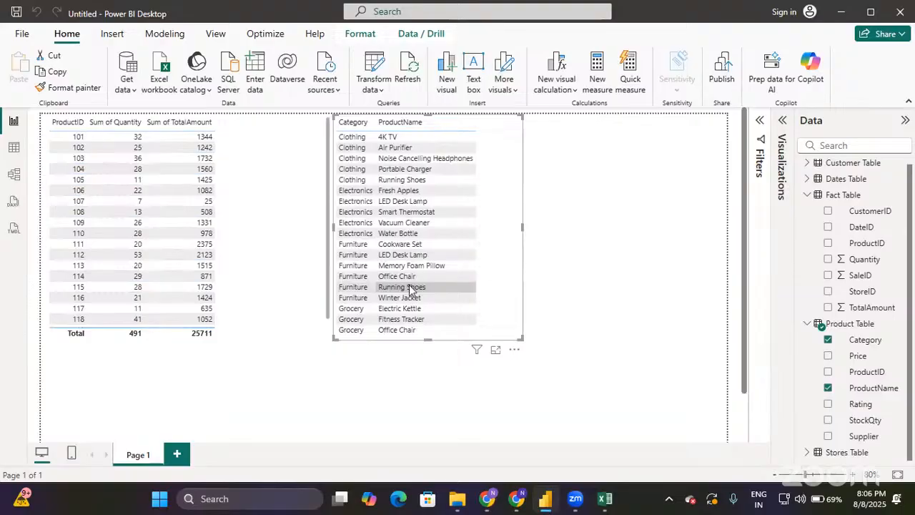
pyautogui.click(576, 326)
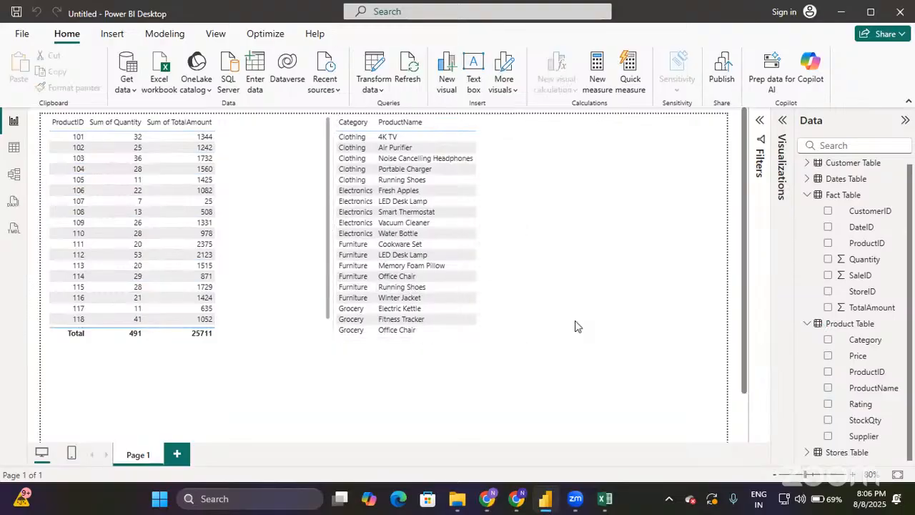
# Step: In the model, set the cross-filter direction of the Fact Table to Stores Table relationship to Both and save it
pyautogui.click(15, 178)
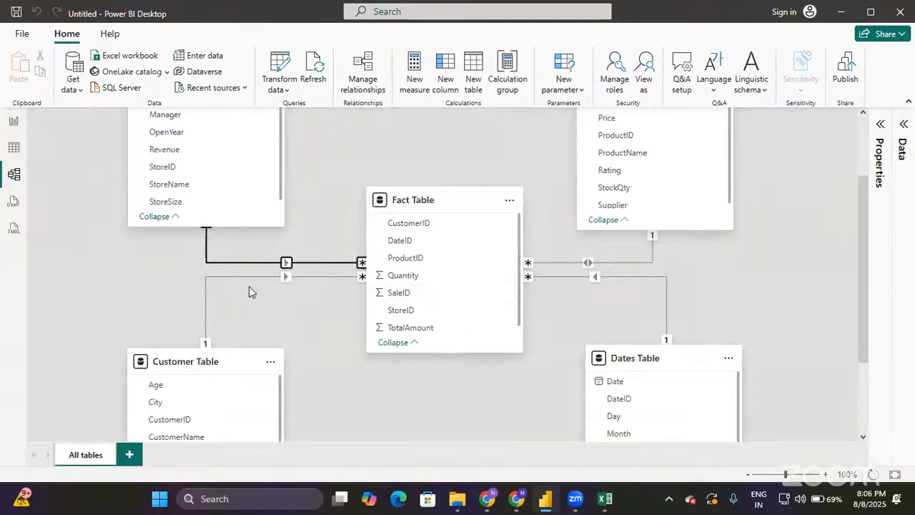
pyautogui.rightClick(286, 264)
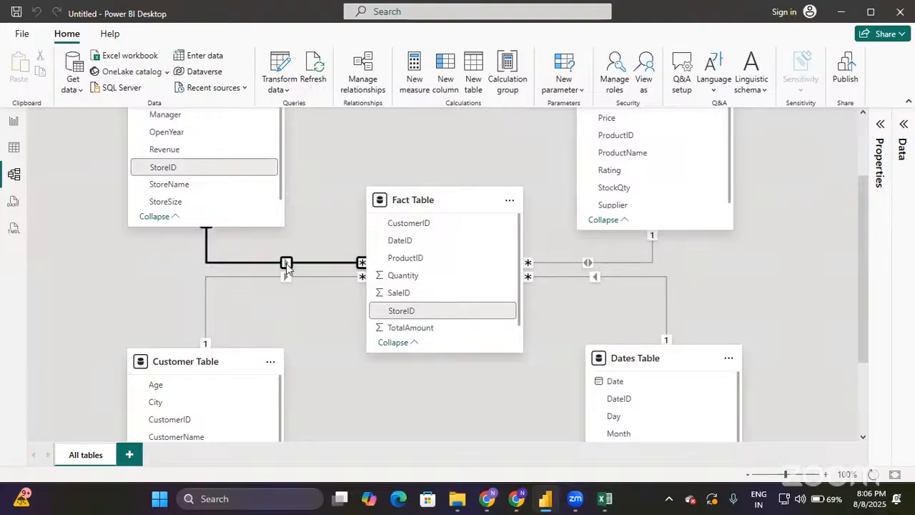
pyautogui.click(308, 290)
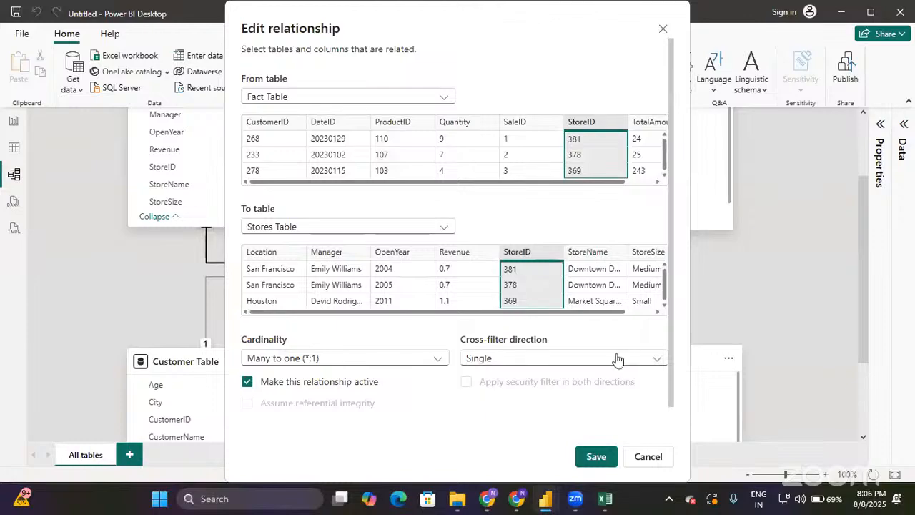
pyautogui.click(612, 359)
pyautogui.click(592, 395)
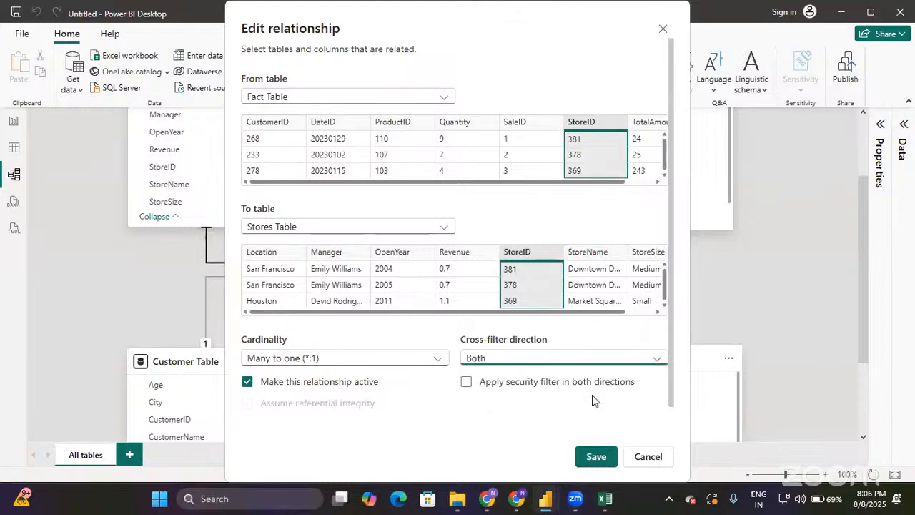
pyautogui.click(596, 455)
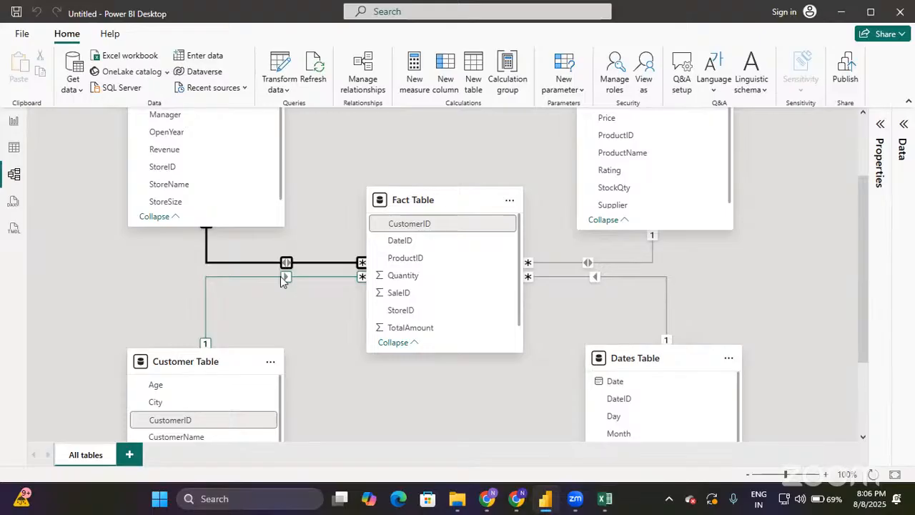
# Step: Set the cross-filter direction of the Fact Table to Customer Table relationship to Both and save it
pyautogui.rightClick(281, 276)
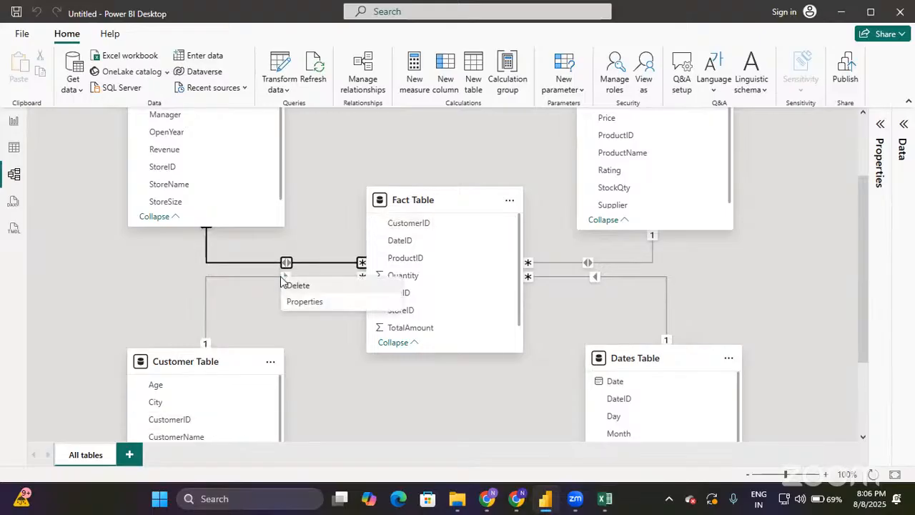
pyautogui.click(312, 303)
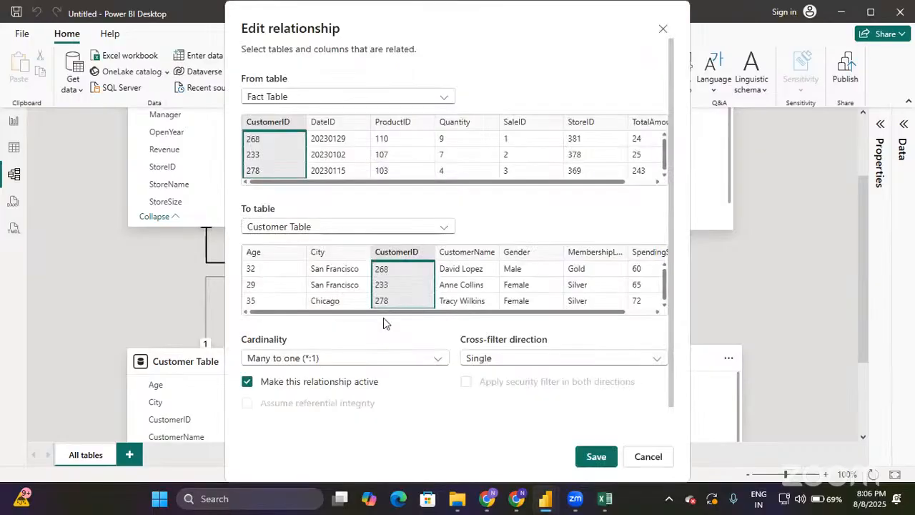
pyautogui.click(630, 365)
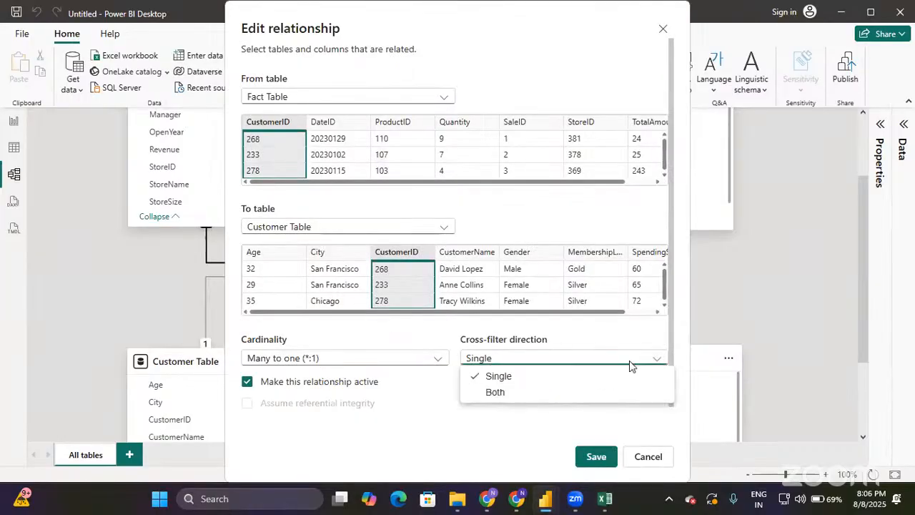
pyautogui.click(614, 401)
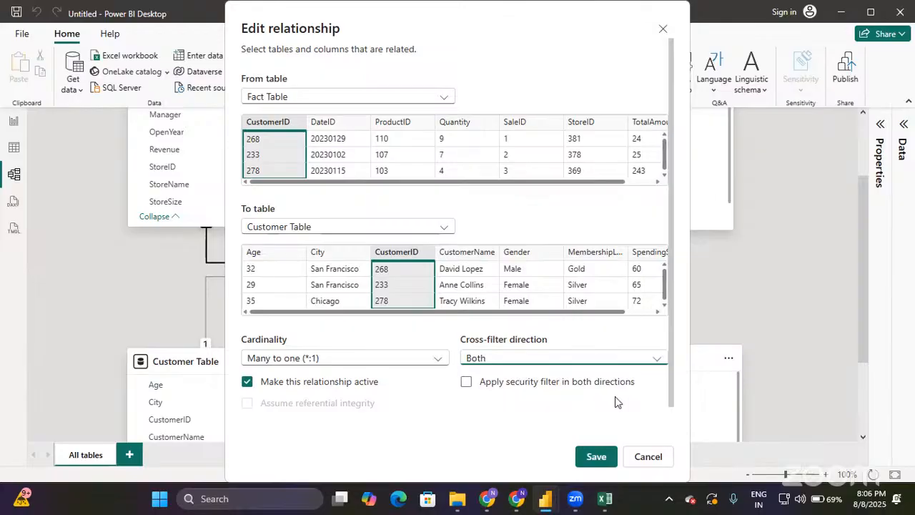
pyautogui.click(599, 458)
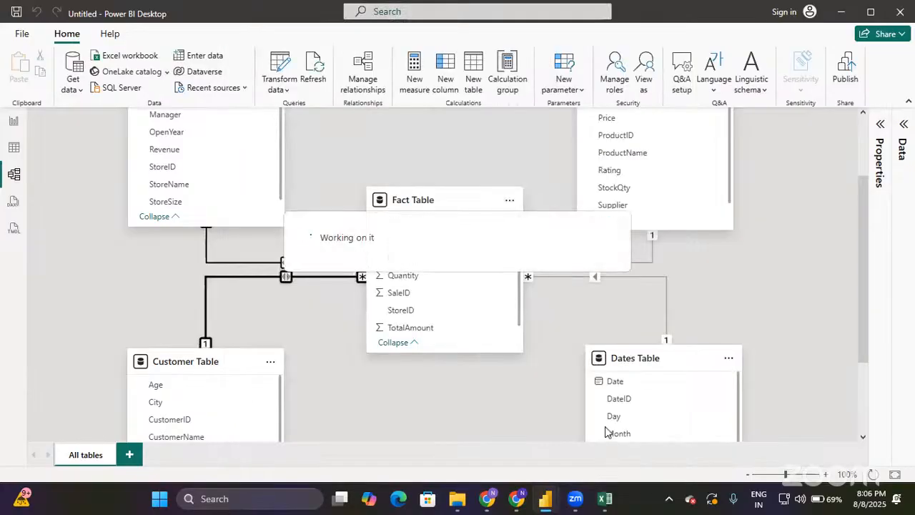
# Step: Set the cross-filter direction of the Fact Table to Dates Table relationship to Both and save it
pyautogui.rightClick(594, 280)
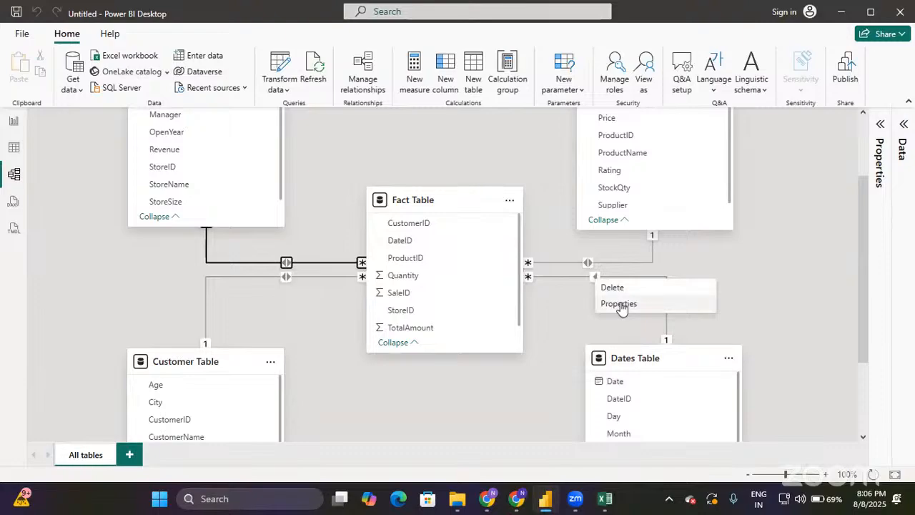
pyautogui.click(619, 304)
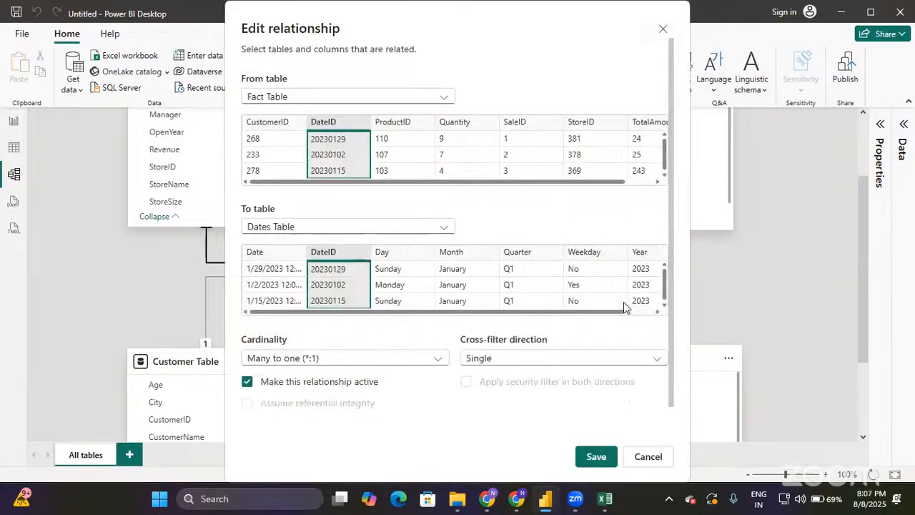
pyautogui.click(628, 361)
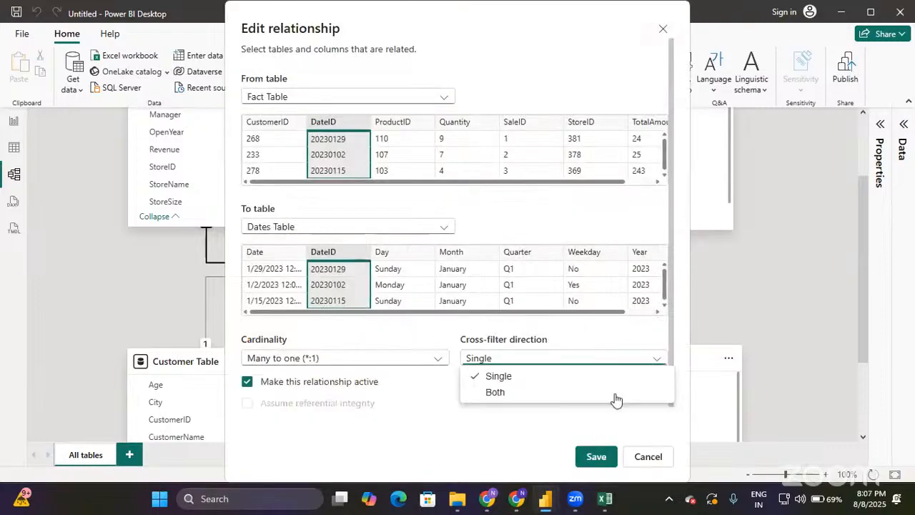
pyautogui.click(556, 393)
pyautogui.click(594, 455)
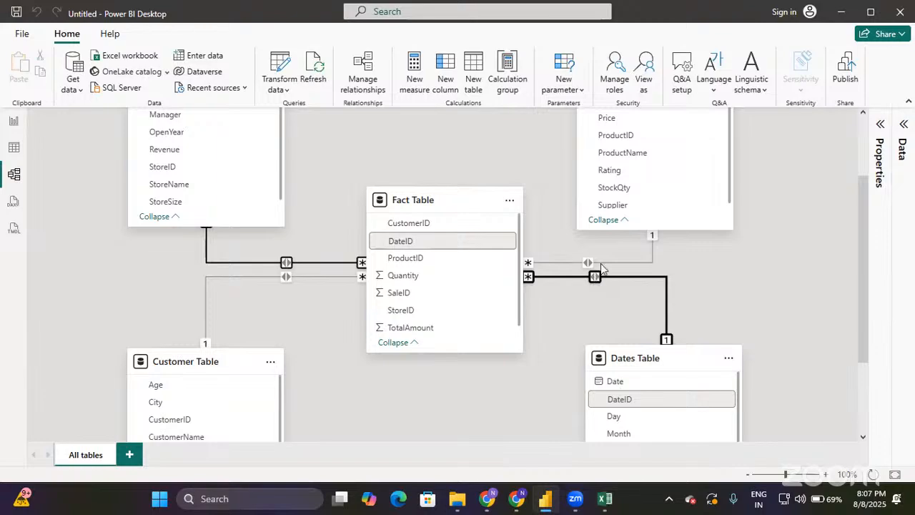
# Step: Delete the relationship between Fact Table and Product Table
pyautogui.rightClick(588, 263)
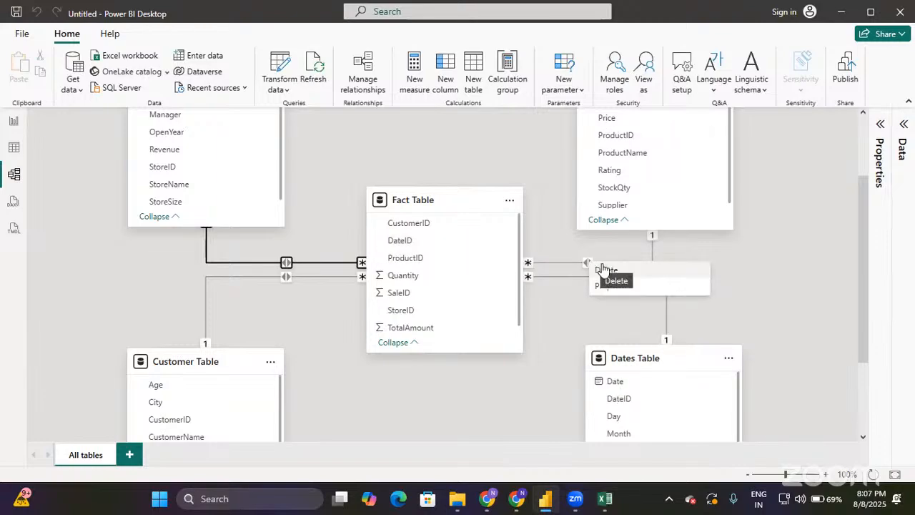
pyautogui.click(606, 270)
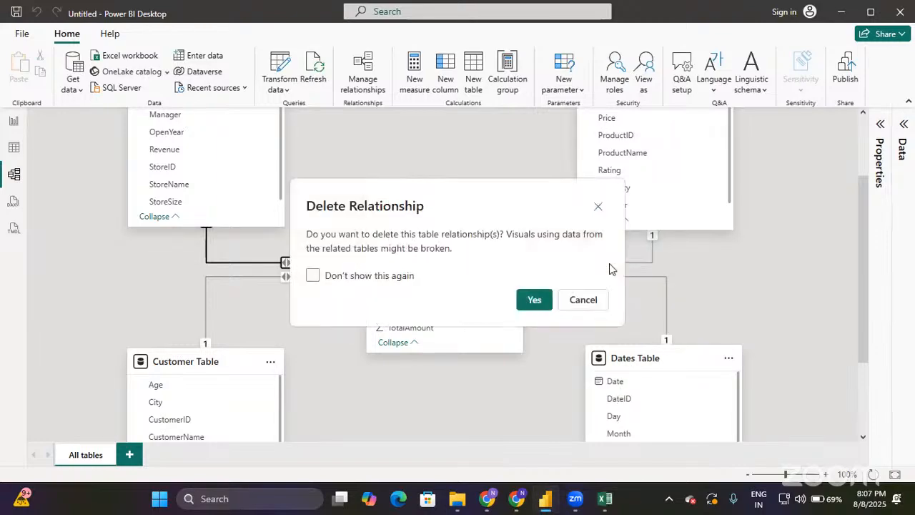
pyautogui.click(534, 299)
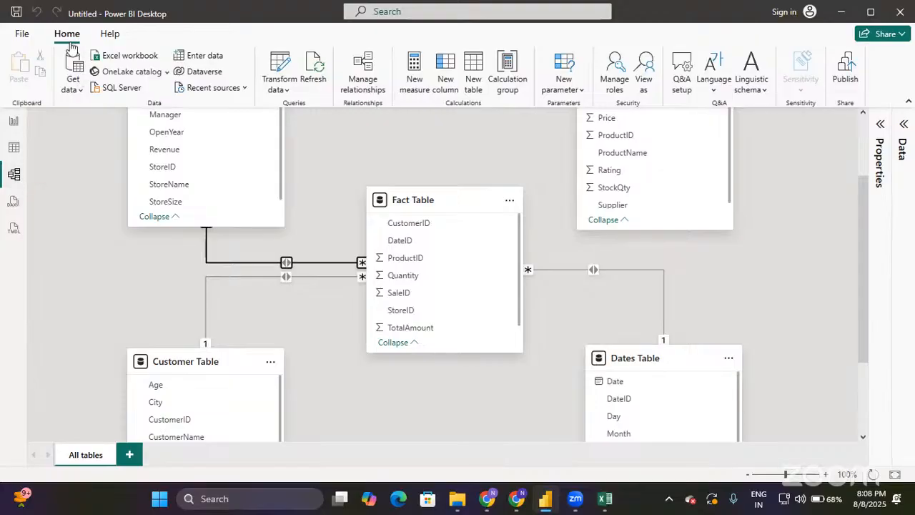
# Step: Through Manage relationships, create a many-to-one relationship from Fact Table to Product Table on ProductID with cross-filter direction Both, and close the dialog
pyautogui.click(369, 87)
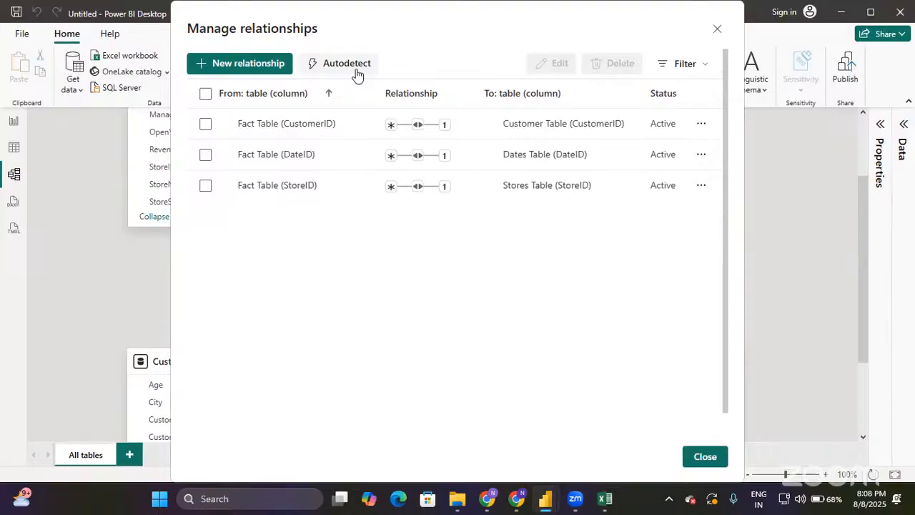
pyautogui.click(272, 64)
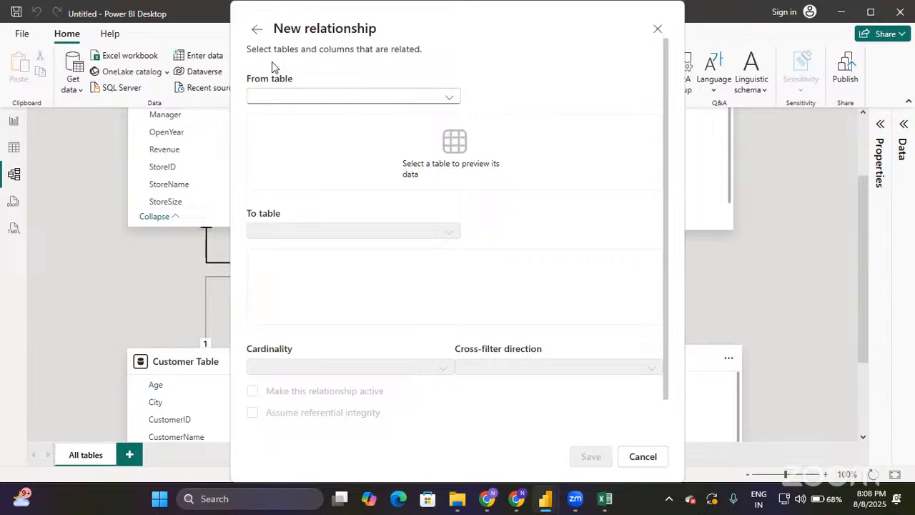
pyautogui.click(296, 96)
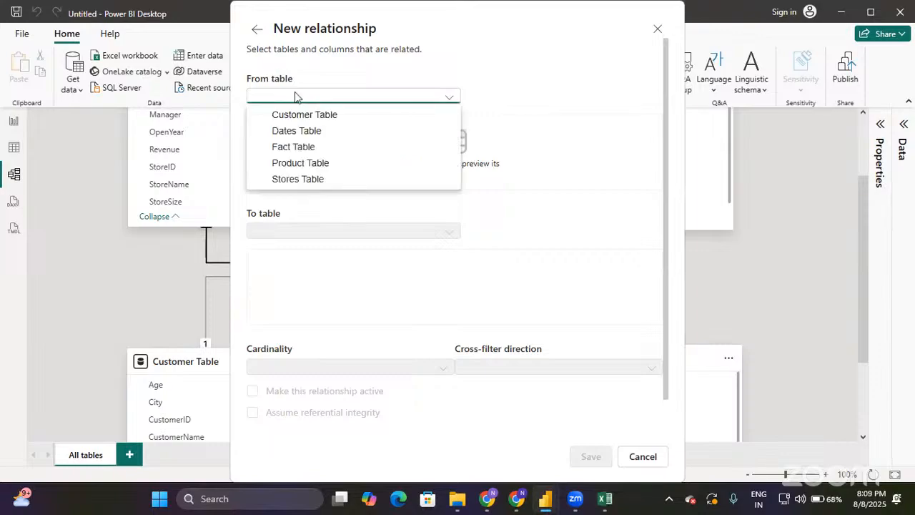
pyautogui.click(302, 148)
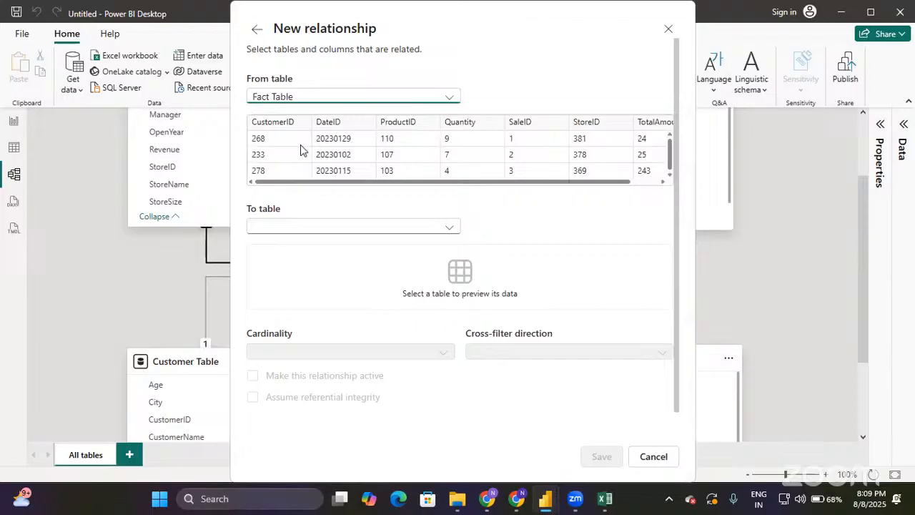
pyautogui.click(319, 228)
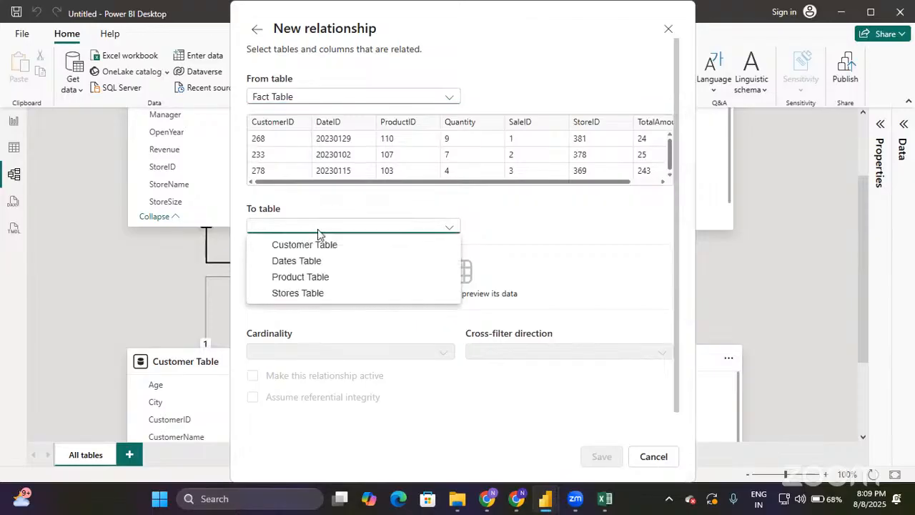
pyautogui.click(310, 277)
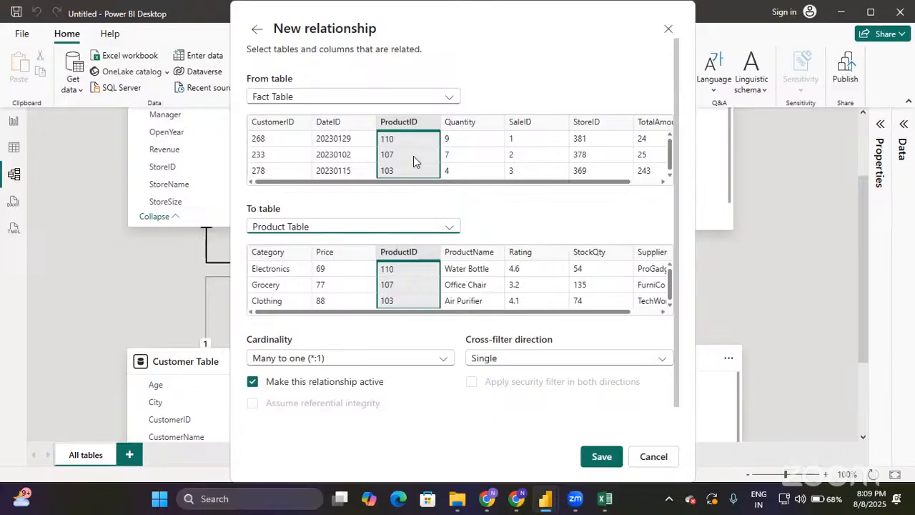
pyautogui.click(508, 360)
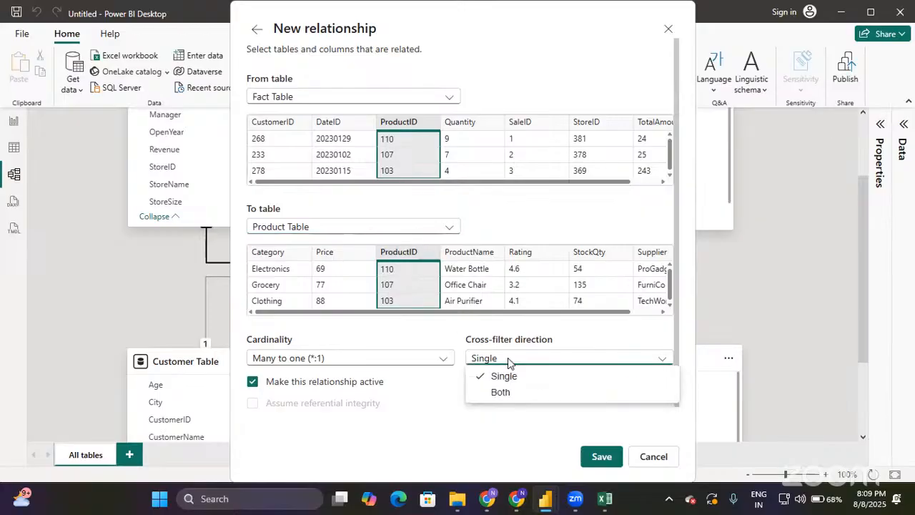
pyautogui.click(505, 395)
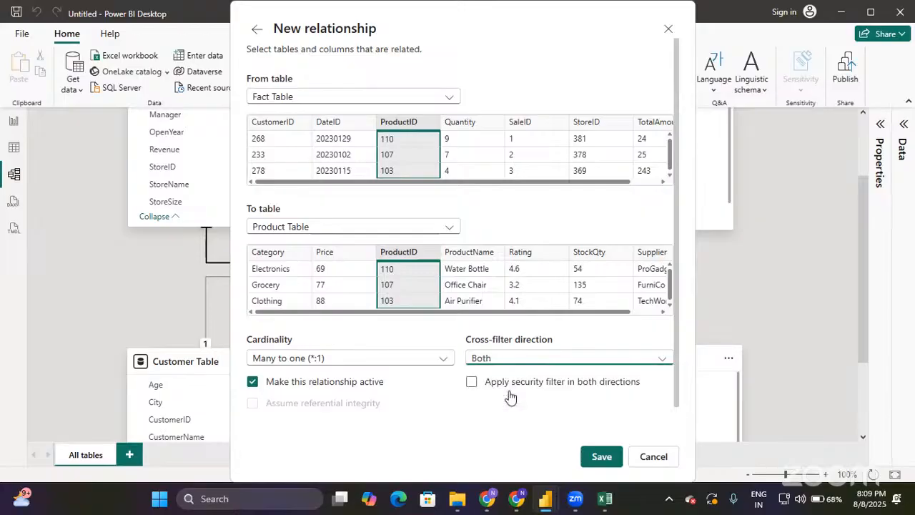
pyautogui.click(600, 456)
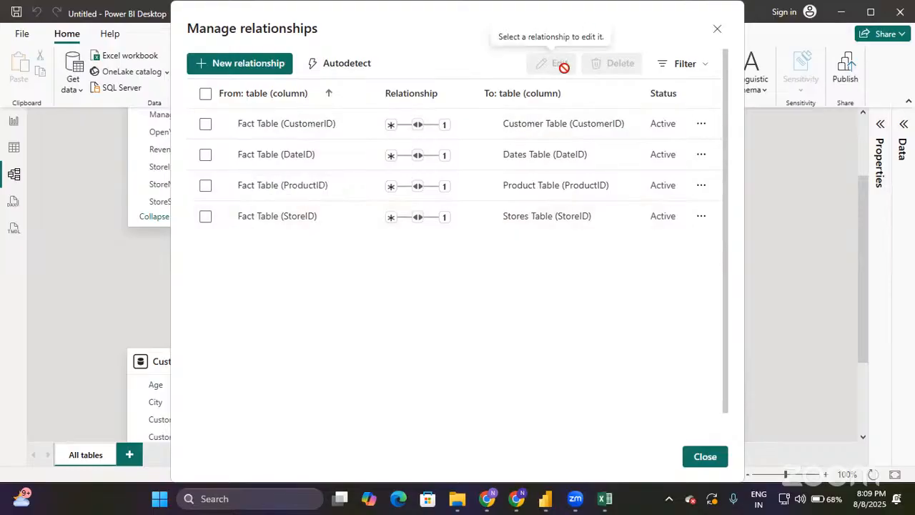
pyautogui.click(206, 154)
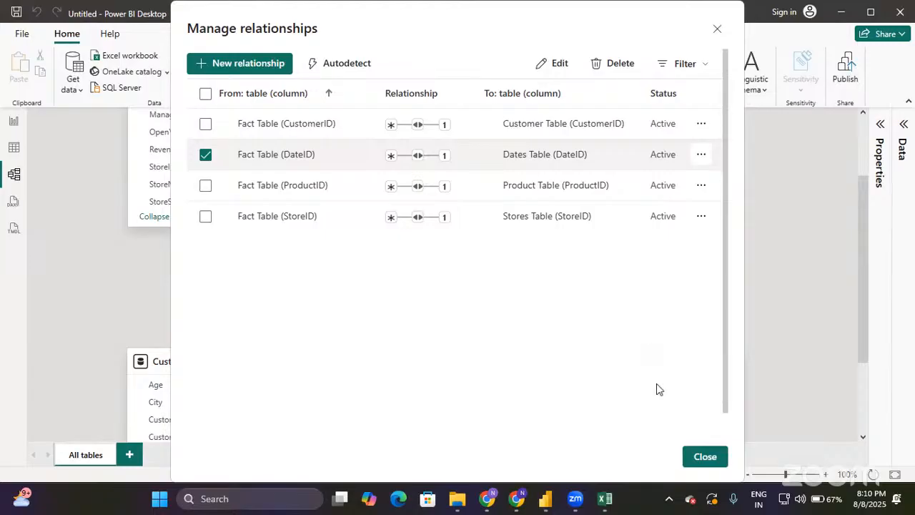
pyautogui.click(698, 461)
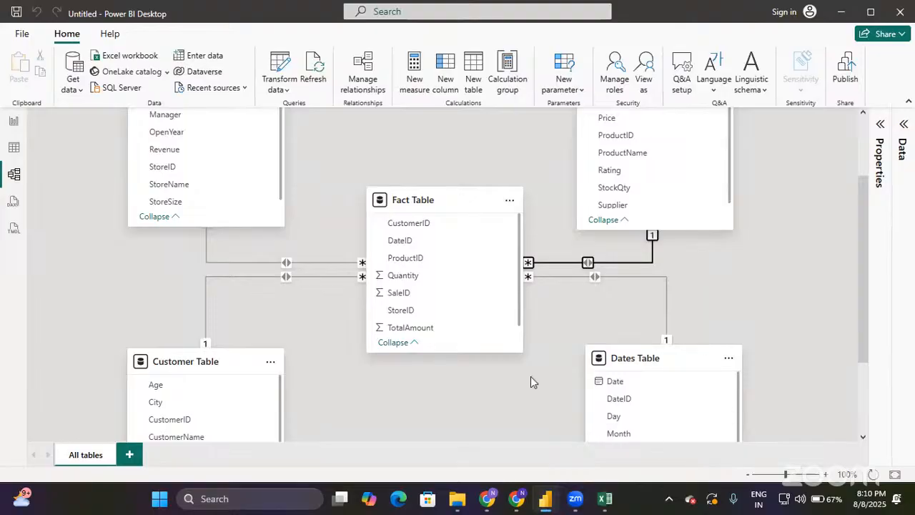
pyautogui.scroll(-2, 530, 382)
pyautogui.scroll(2, 530, 381)
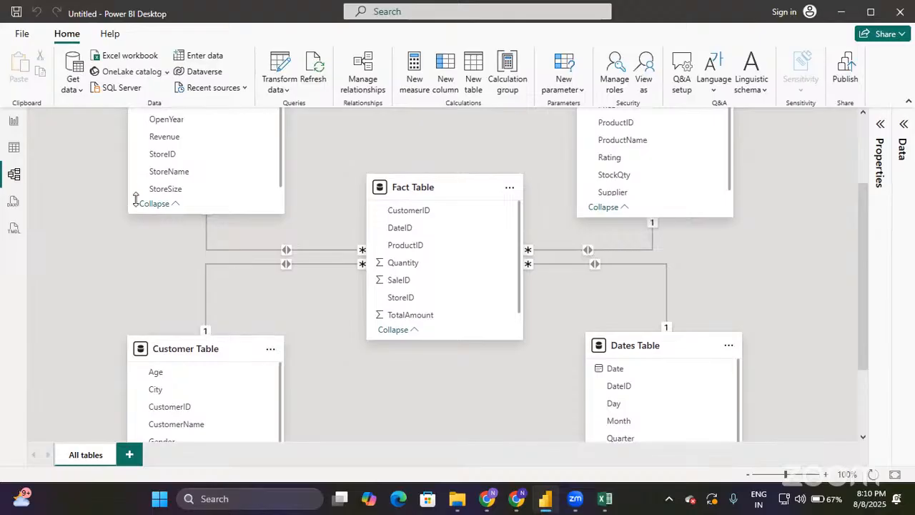
pyautogui.click(16, 123)
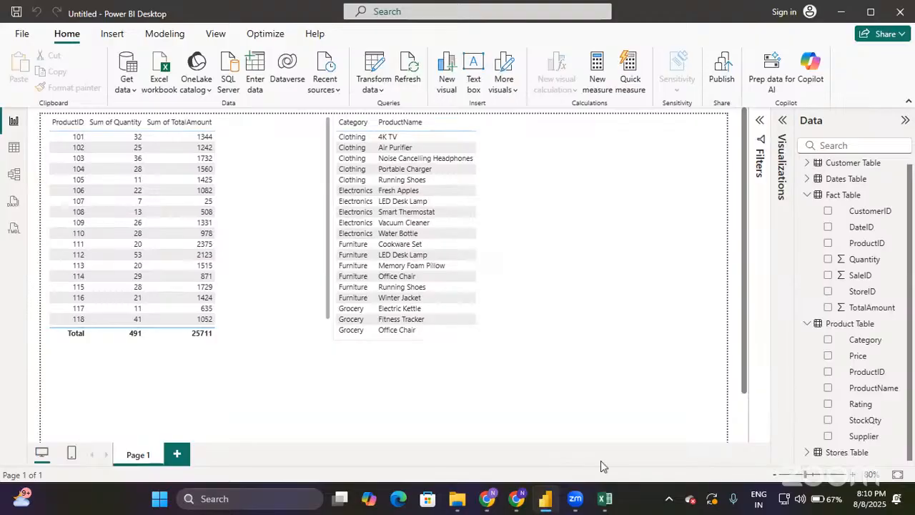
pyautogui.click(14, 175)
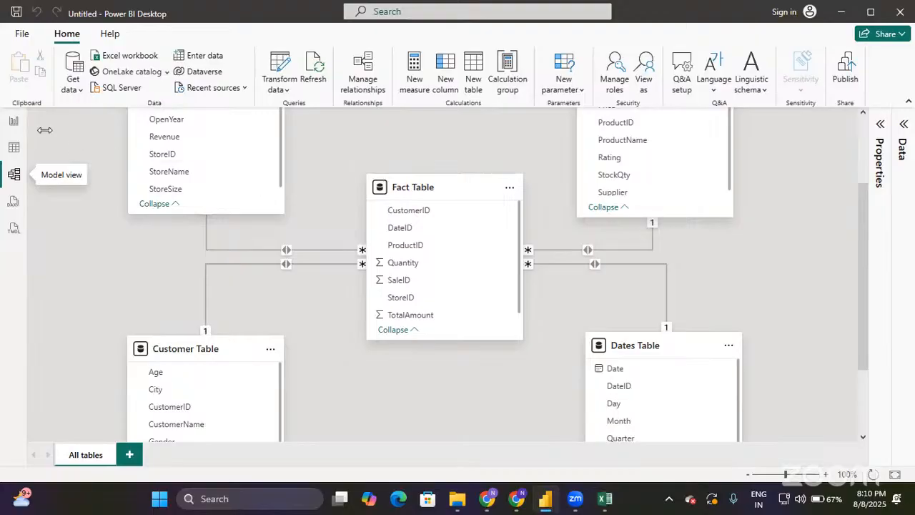
# Step: In the report, collapse the Product Table field list and select the table visual with ProductID, Quantity and TotalAmount
pyautogui.click(12, 123)
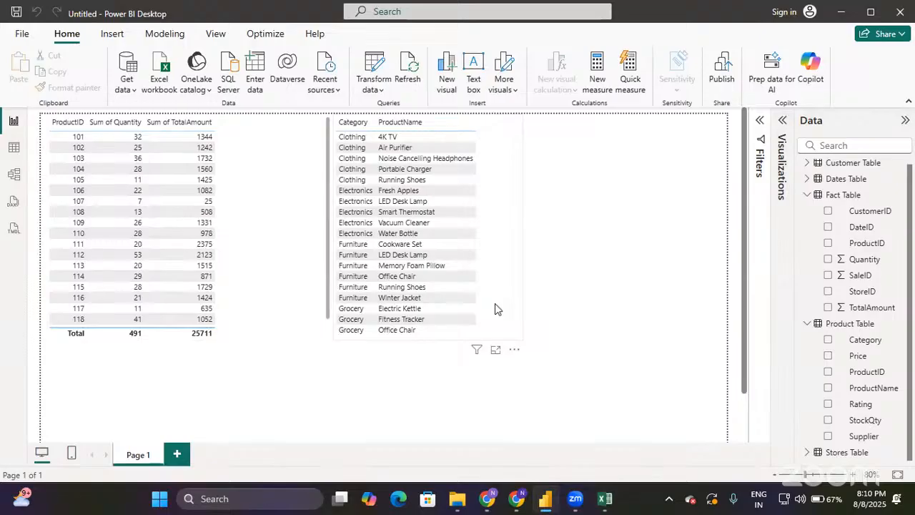
pyautogui.click(806, 324)
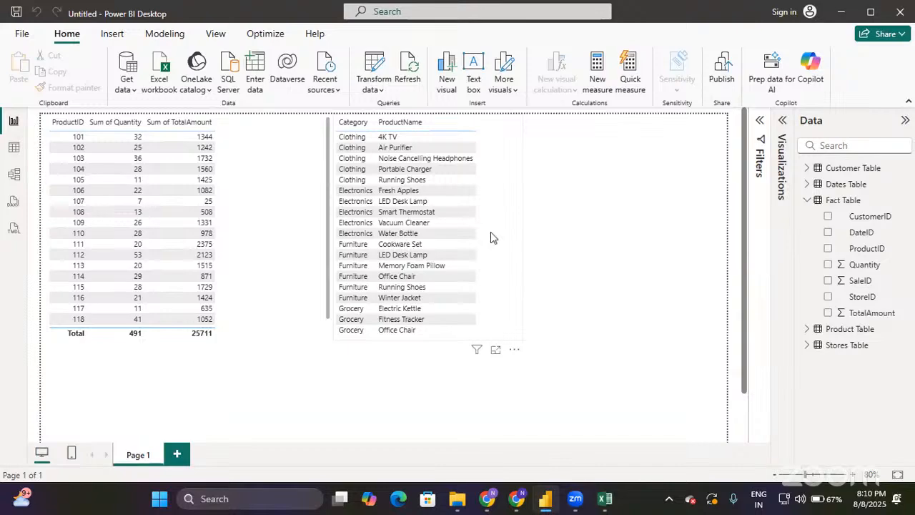
pyautogui.click(305, 275)
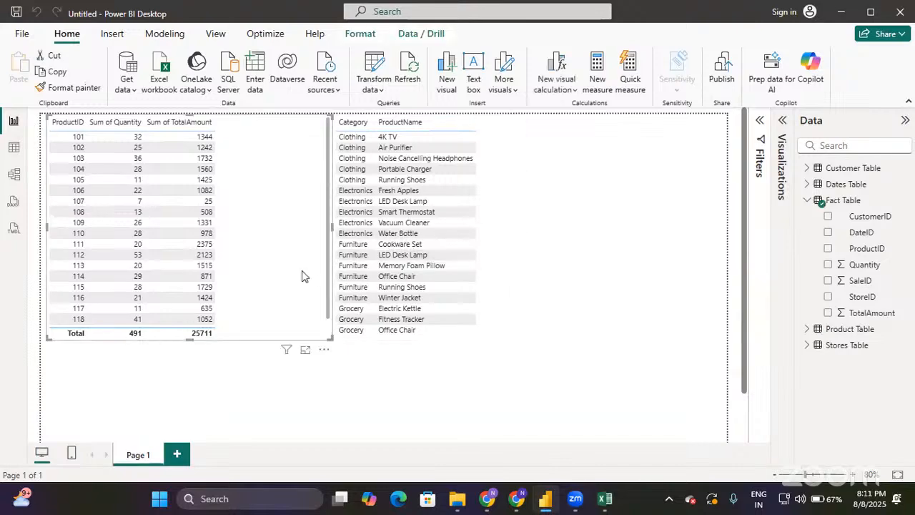